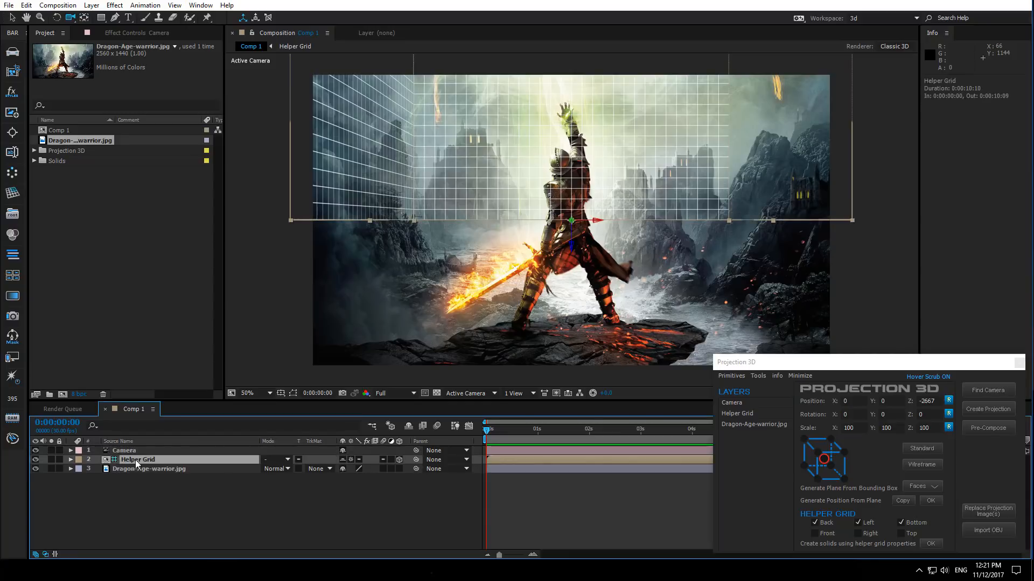
- Set the Helper Grid layer's scale to 1000% and collapse its properties
{"action": "key", "text": "s"}
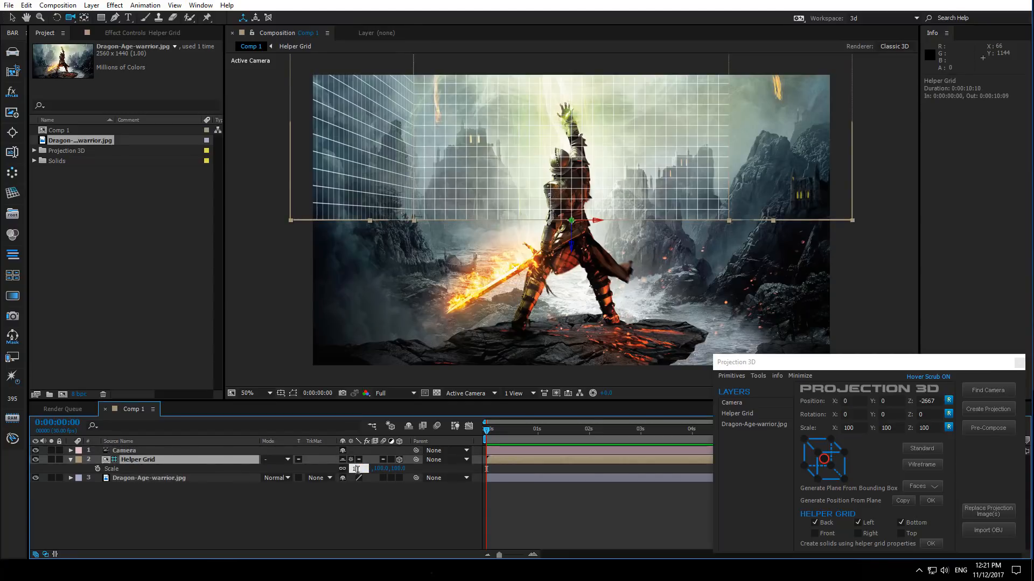
{"action": "left_click", "coordinate": [357, 469]}
{"action": "type", "text": "1000"}
{"action": "key", "text": "Return"}
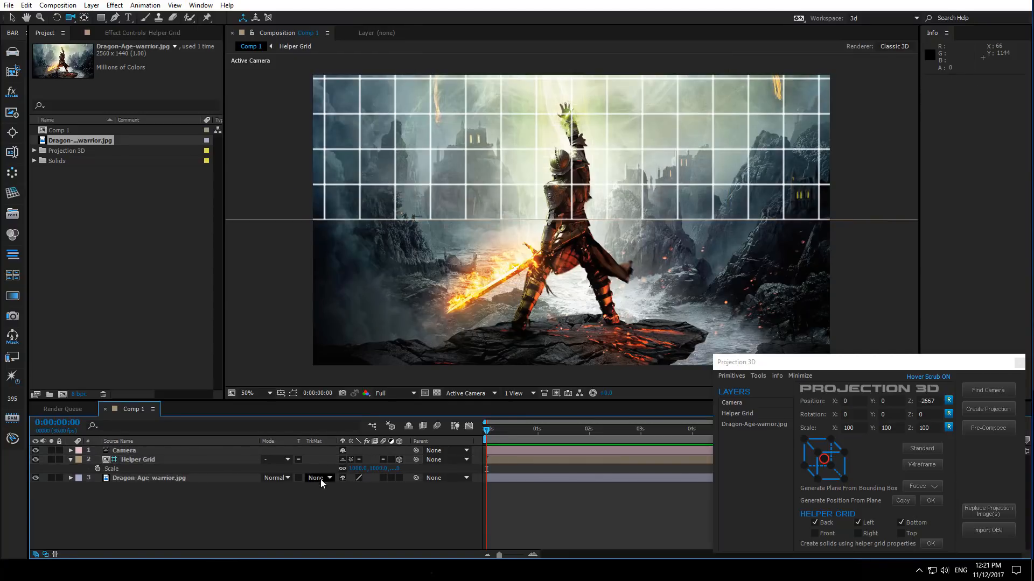
{"action": "left_click", "coordinate": [70, 460]}
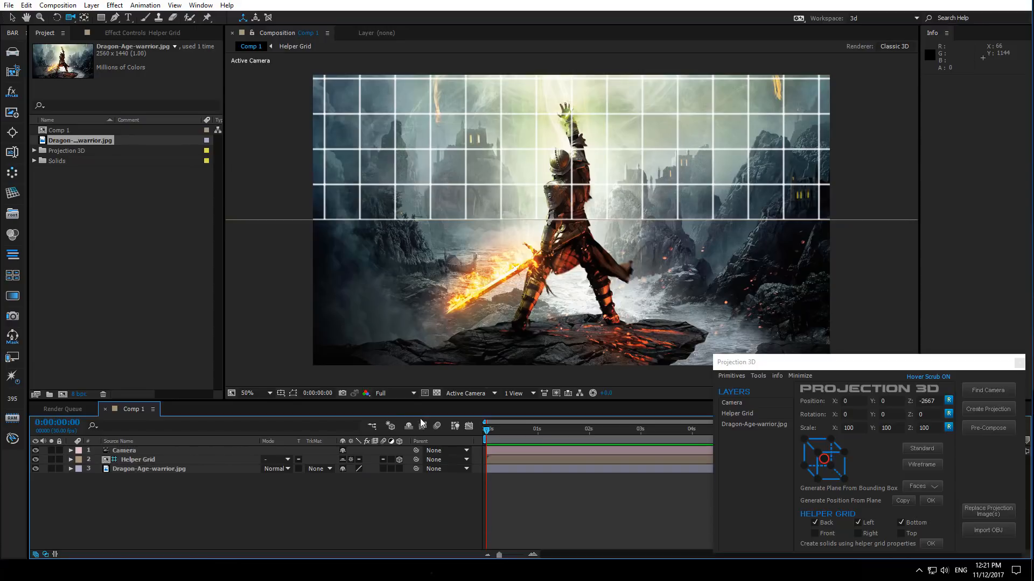
- Hide the shy Helper Grid layer and orbit the camera down so the floor grid lines up with the ground
{"action": "left_click", "coordinate": [409, 425]}
{"action": "left_click", "coordinate": [127, 451]}
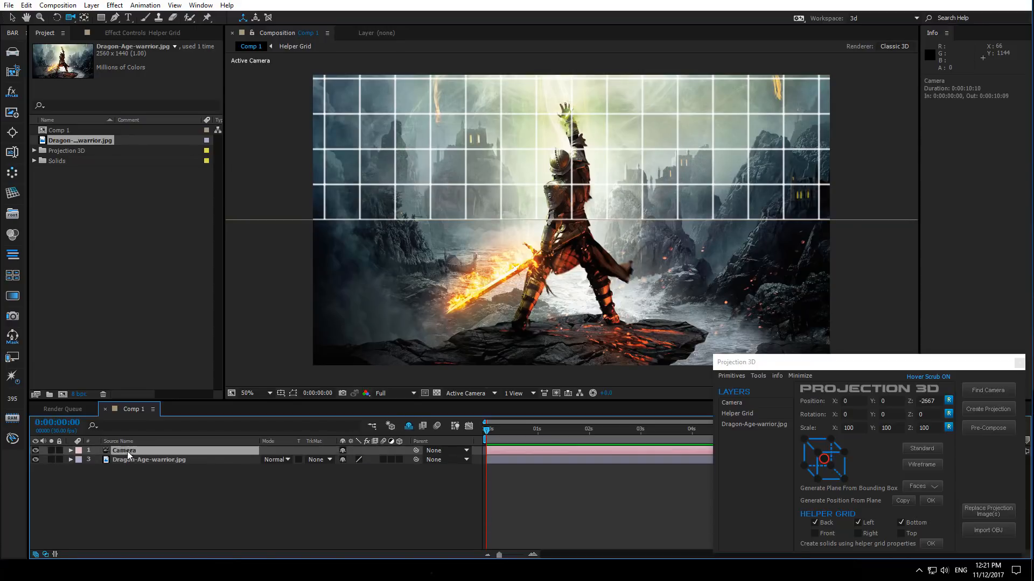
{"action": "left_click_drag", "start_coordinate": [479, 191], "coordinate": [563, 311]}
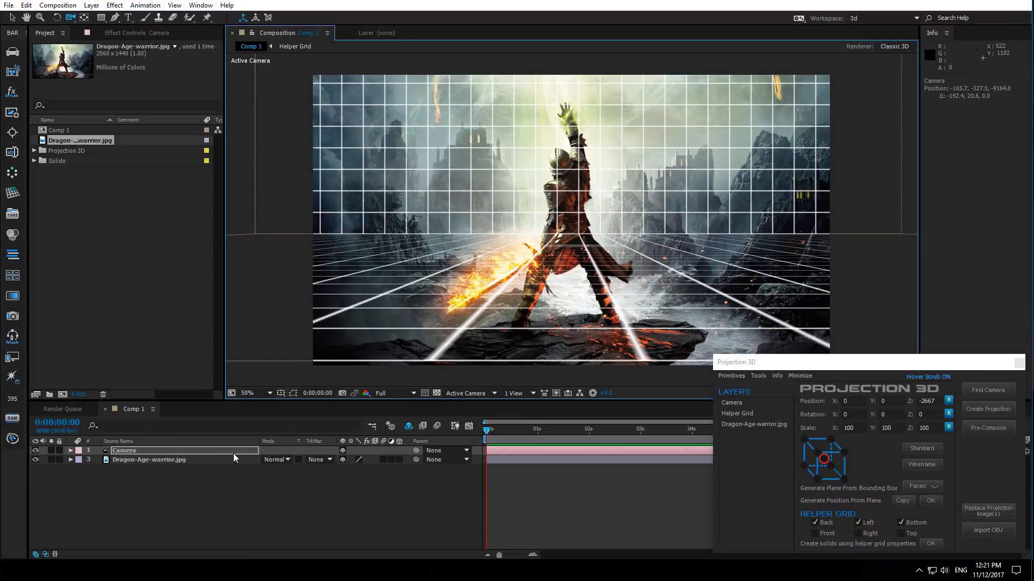
- Set the camera's lens preset to 28mm and orbit the camera slightly to realign the grid
{"action": "double_click", "coordinate": [205, 453]}
{"action": "left_click", "coordinate": [264, 161]}
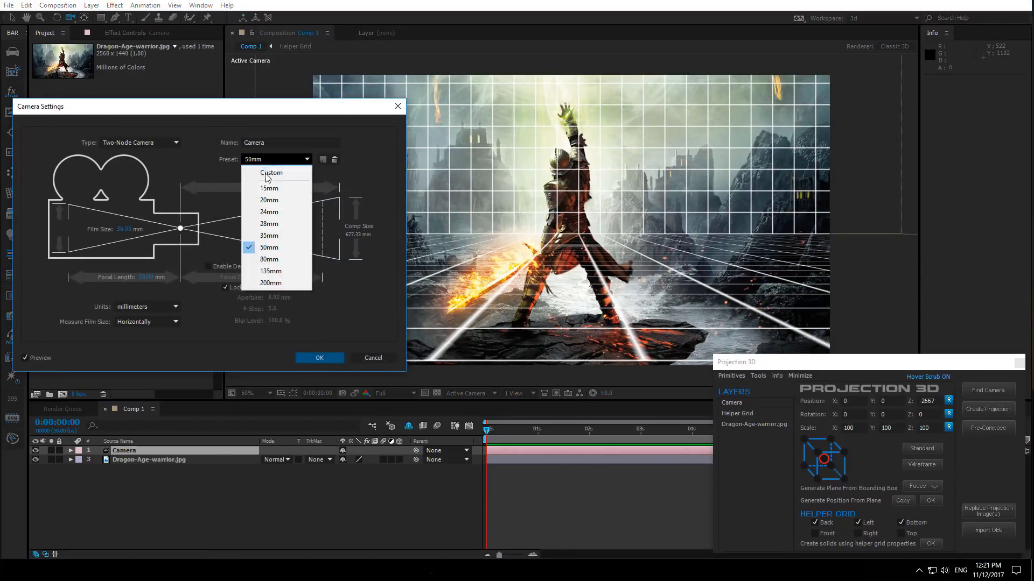
{"action": "left_click", "coordinate": [269, 223]}
{"action": "left_click", "coordinate": [311, 358]}
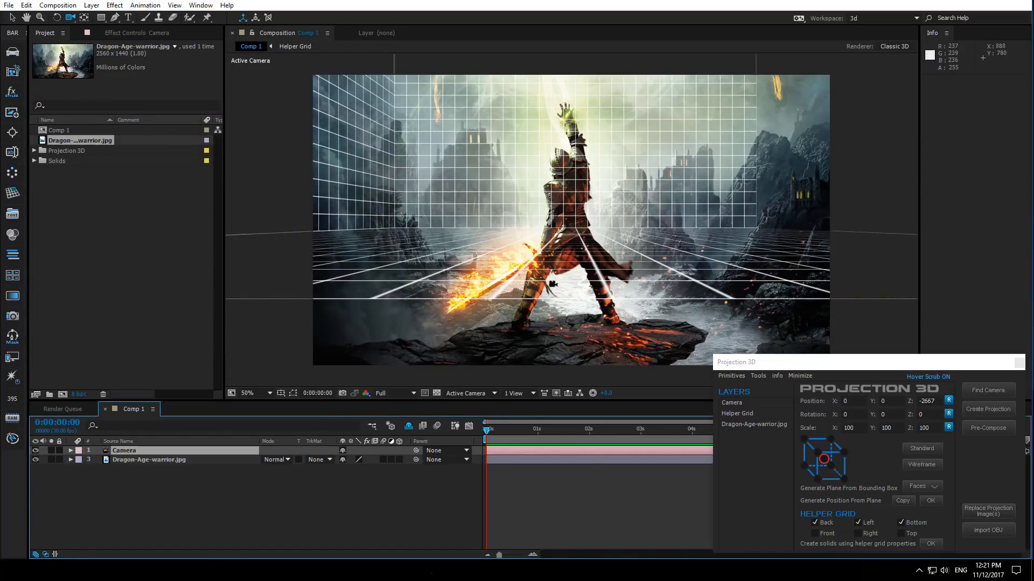
{"action": "left_click_drag", "start_coordinate": [553, 284], "coordinate": [582, 275]}
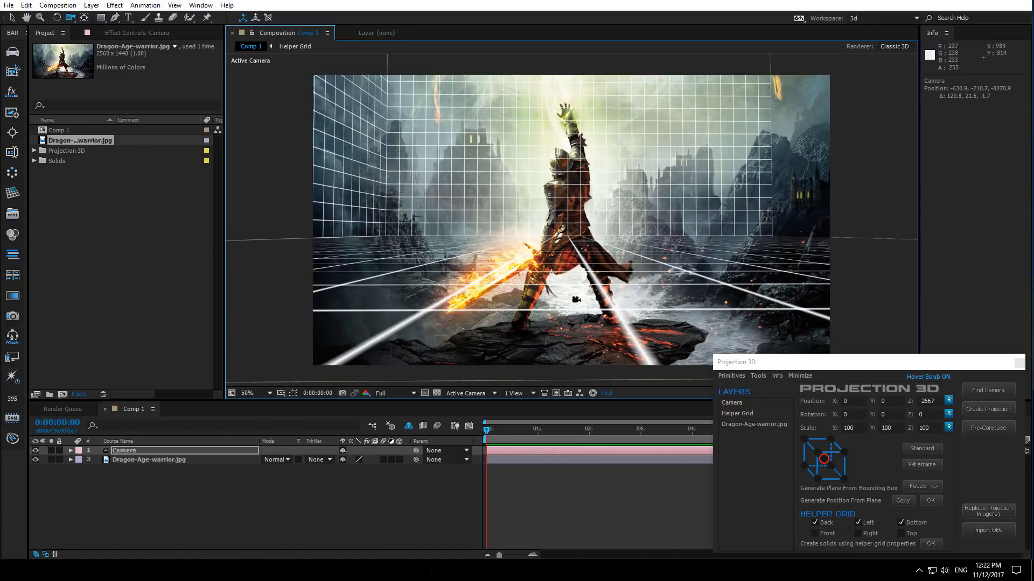
- Set the composition's Classic 3D renderer shadow map resolution to 4000 in the advanced composition settings
{"action": "right_click", "coordinate": [288, 499]}
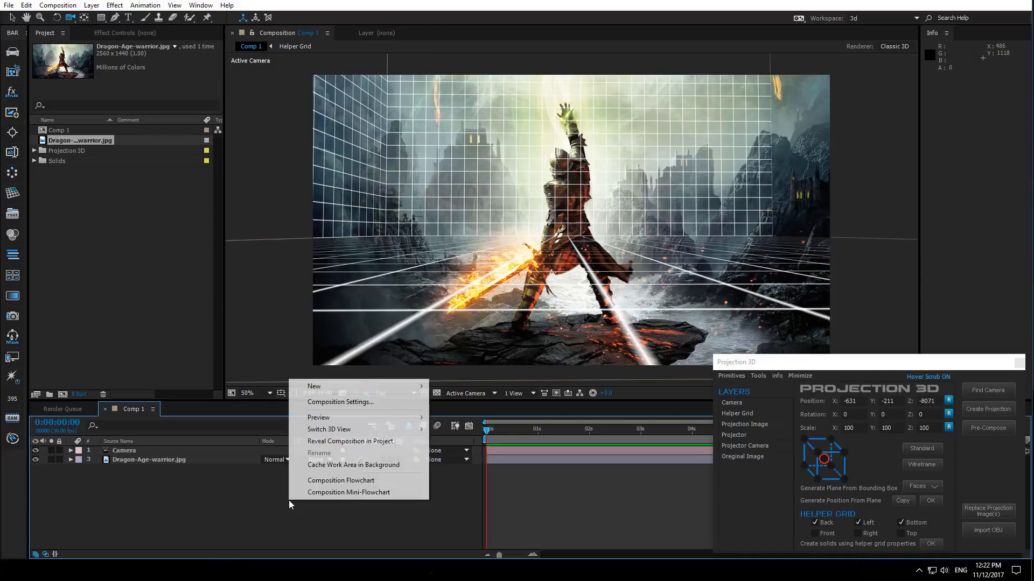
{"action": "left_click", "coordinate": [333, 404]}
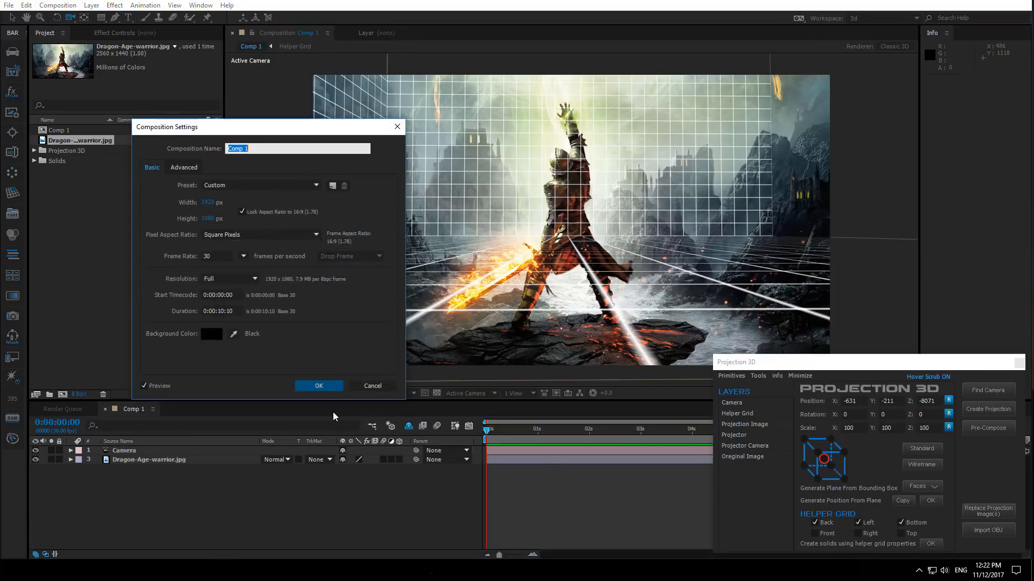
{"action": "left_click", "coordinate": [189, 167]}
{"action": "left_click", "coordinate": [304, 228]}
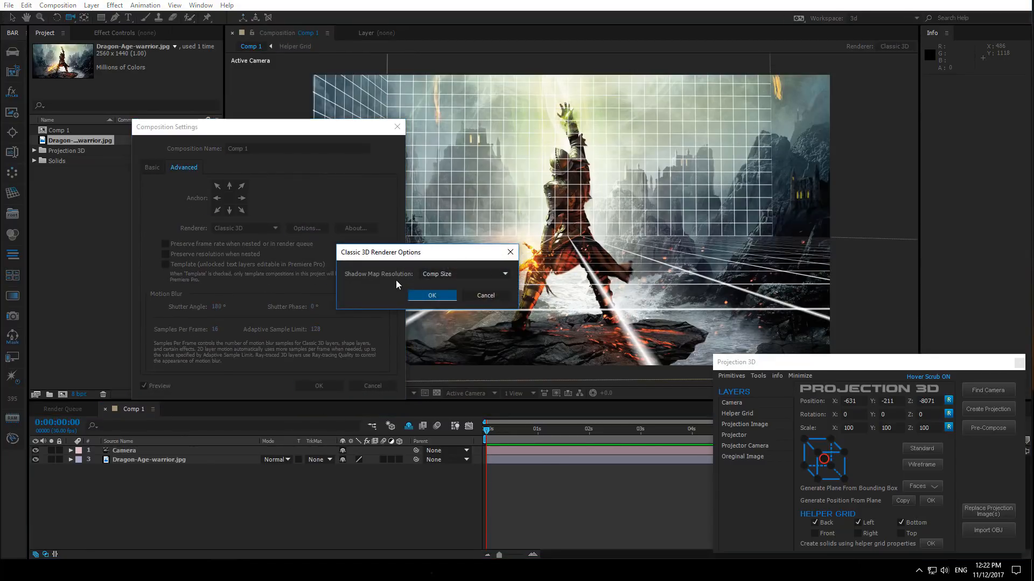
{"action": "left_click", "coordinate": [429, 274]}
{"action": "left_click", "coordinate": [442, 381]}
{"action": "left_click", "coordinate": [431, 295]}
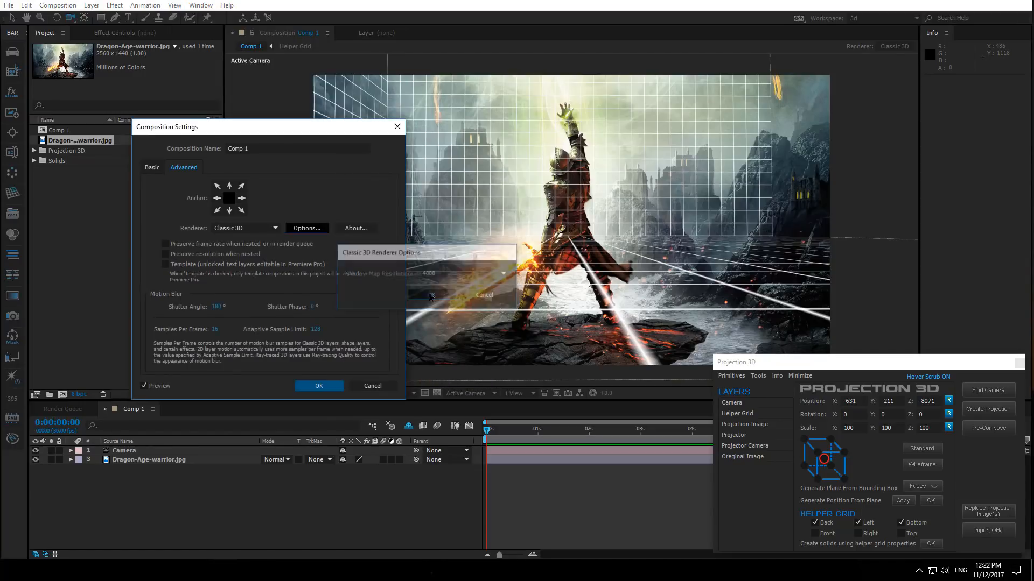
{"action": "left_click", "coordinate": [321, 388]}
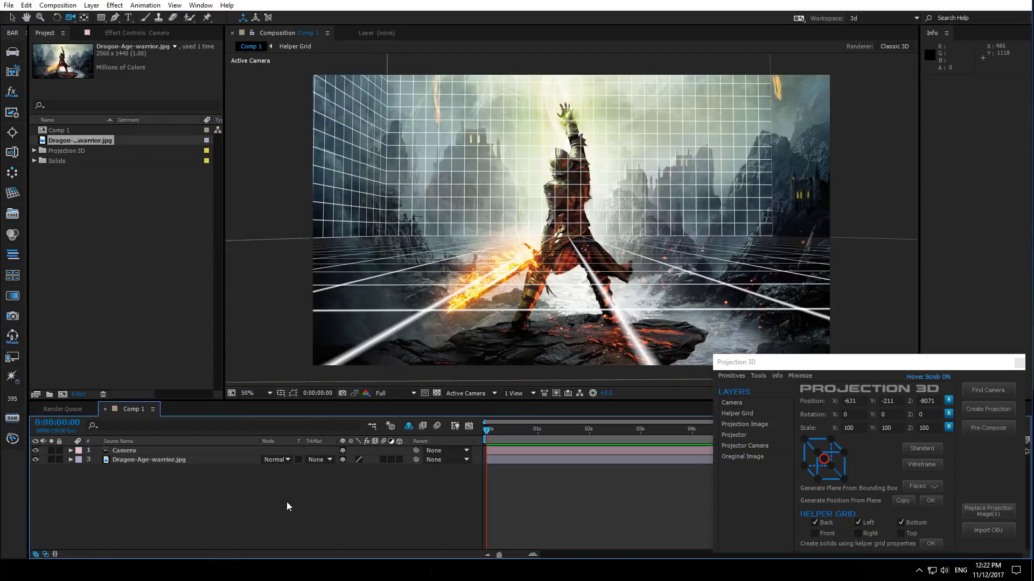
- Select the camera and image layers and create the projection from them
{"action": "left_click_drag", "start_coordinate": [142, 502], "coordinate": [167, 451]}
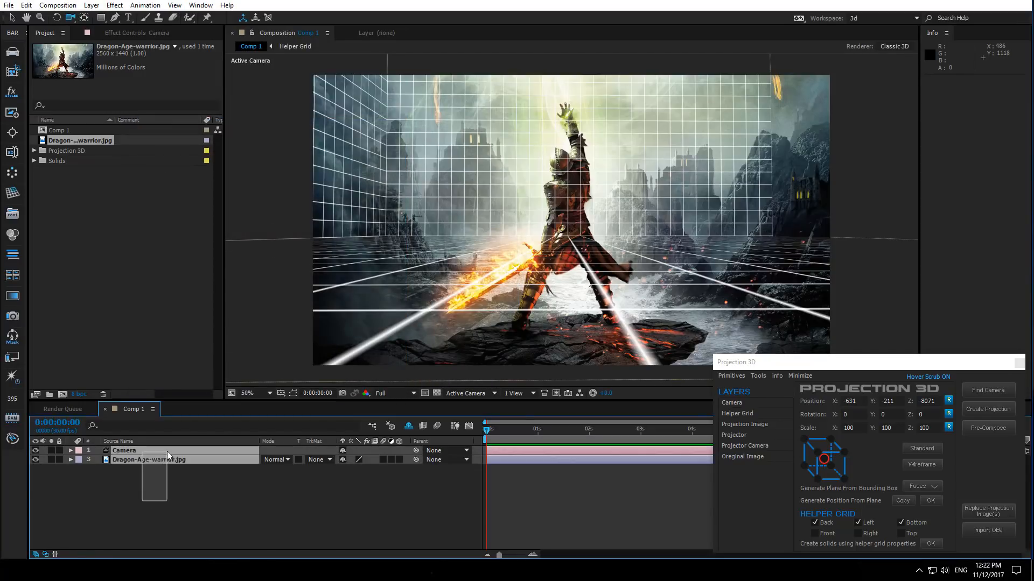
{"action": "left_click", "coordinate": [998, 412]}
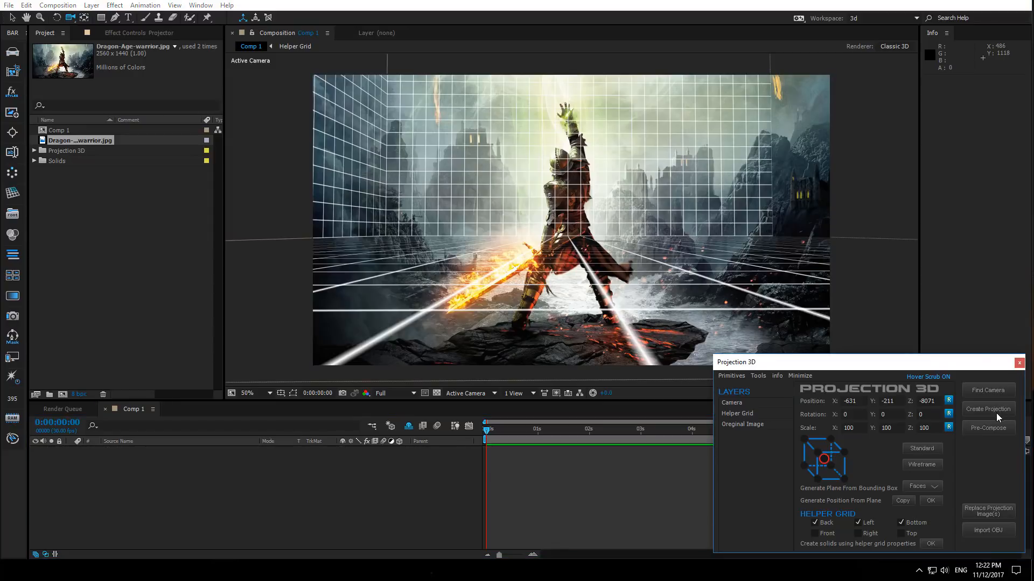
- Pre-compose the projection into 5 copies
{"action": "left_click", "coordinate": [993, 428]}
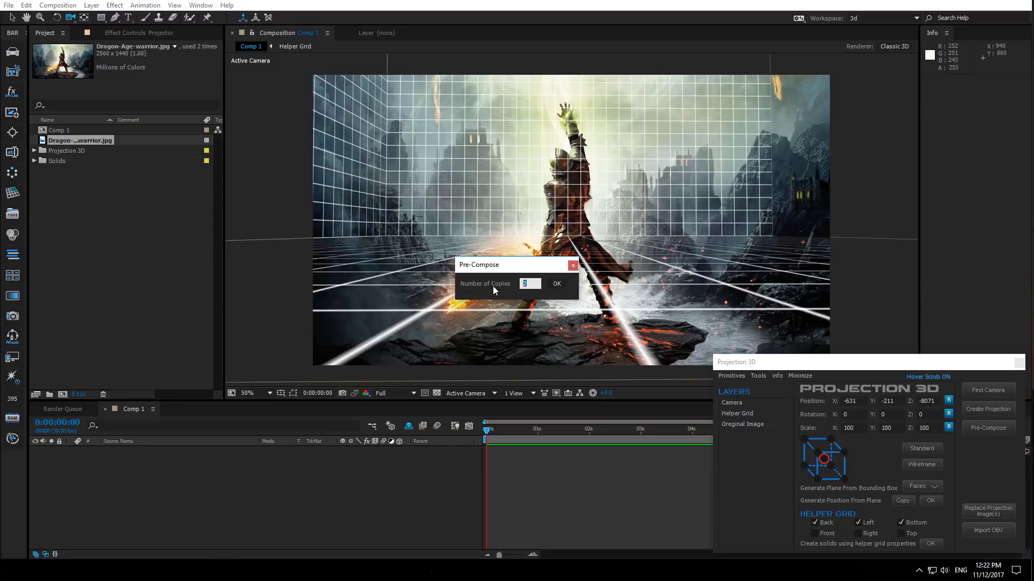
{"action": "type", "text": "5"}
{"action": "left_click", "coordinate": [557, 283]}
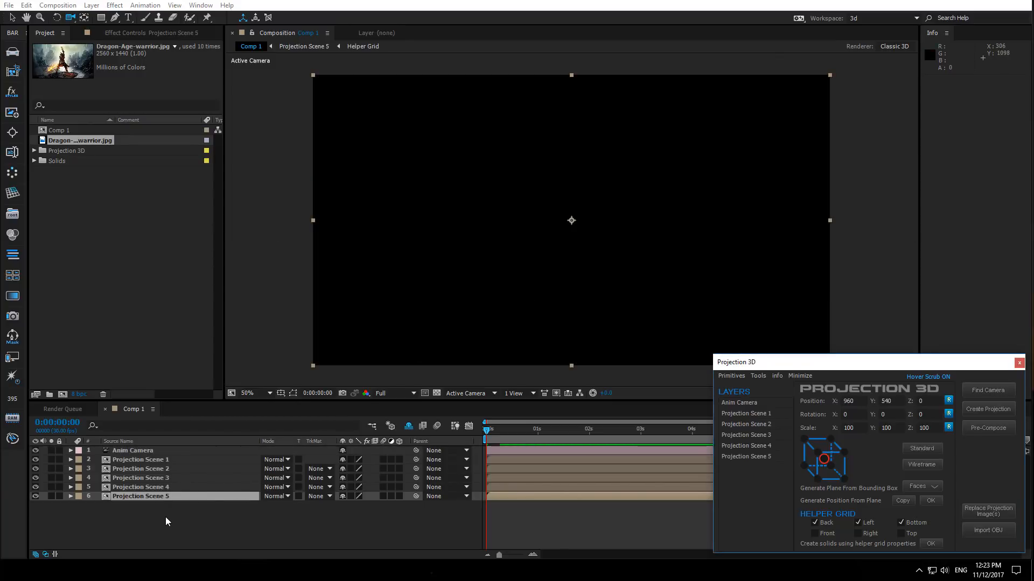
- Open Projection Scene 5 and add a plane primitive to it
{"action": "double_click", "coordinate": [160, 497]}
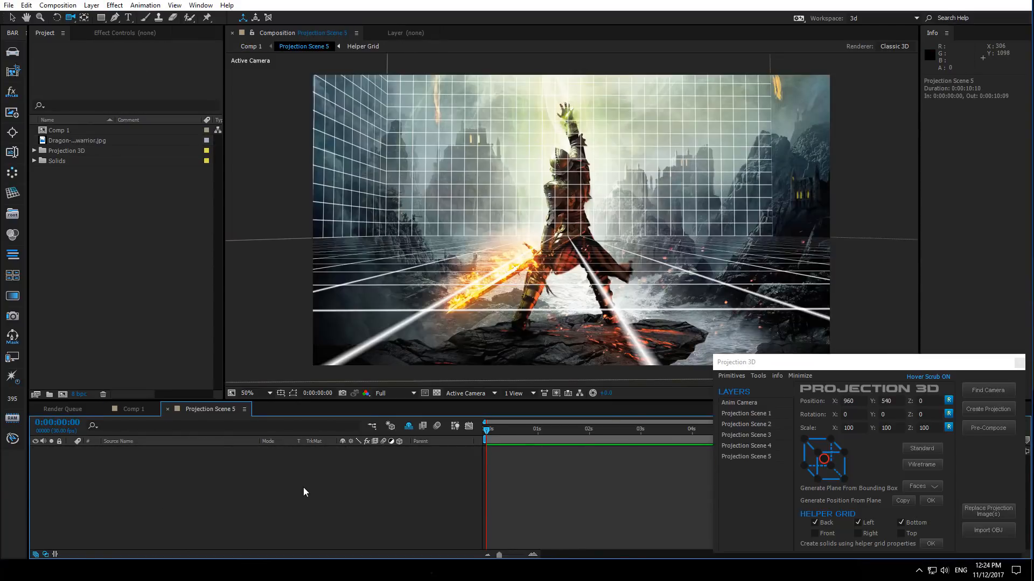
{"action": "left_click", "coordinate": [735, 377]}
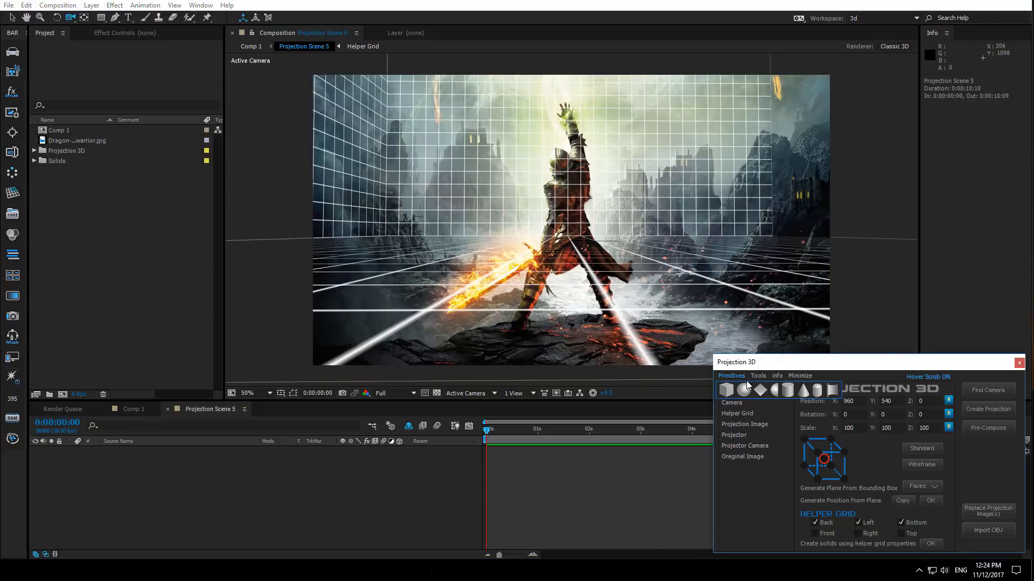
{"action": "left_click", "coordinate": [762, 392]}
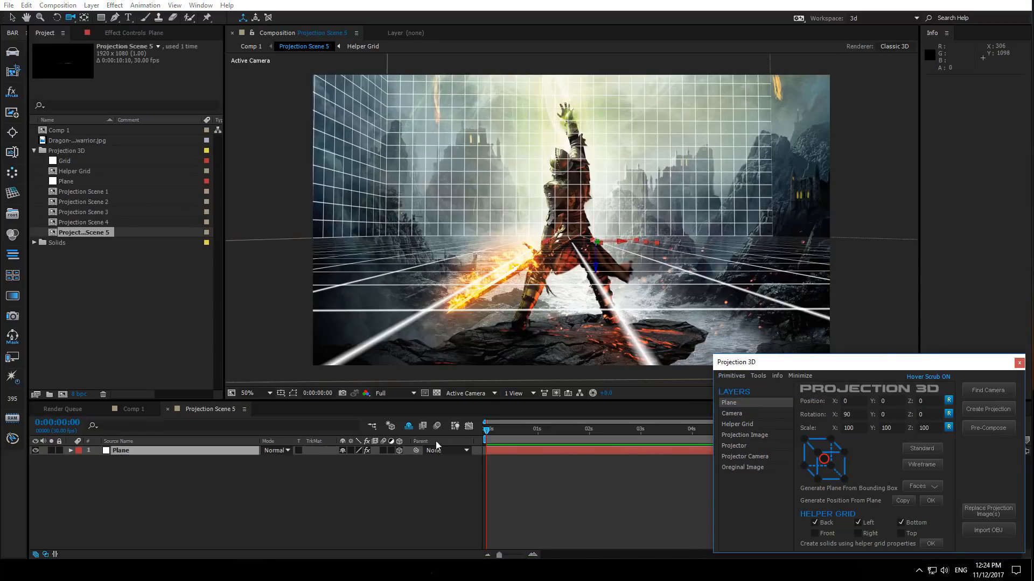
- Set the Plane layer's scale to 1000% and collapse its properties
{"action": "left_click", "coordinate": [184, 450]}
{"action": "key", "text": "s"}
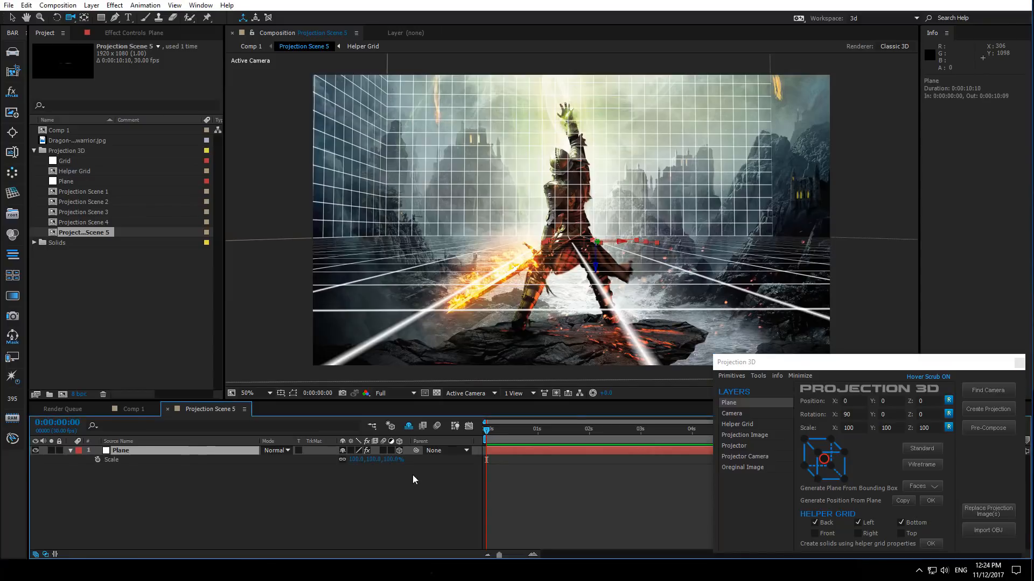
{"action": "left_click", "coordinate": [358, 459]}
{"action": "type", "text": "10"}
{"action": "key", "text": "Return"}
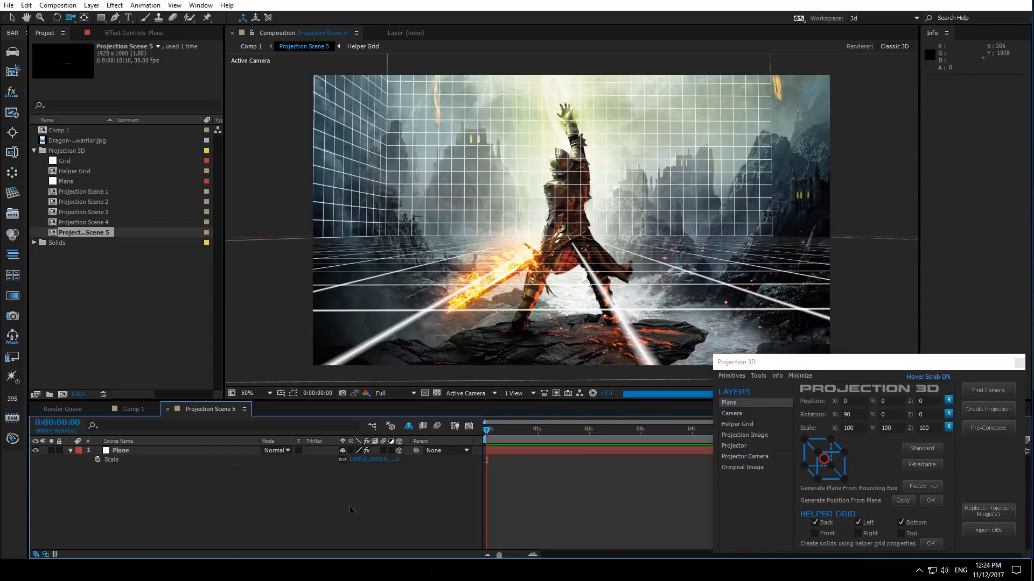
{"action": "left_click", "coordinate": [70, 450]}
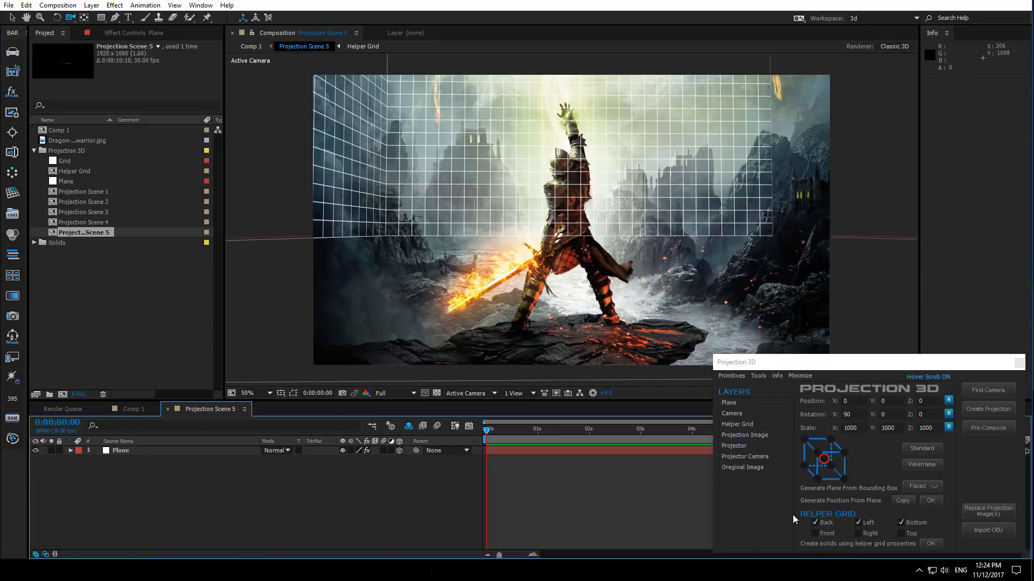
- Create a back wall solid from the helper grid with only Back enabled, leaving Left and Bottom off
{"action": "left_click", "coordinate": [859, 524]}
{"action": "left_click", "coordinate": [919, 526]}
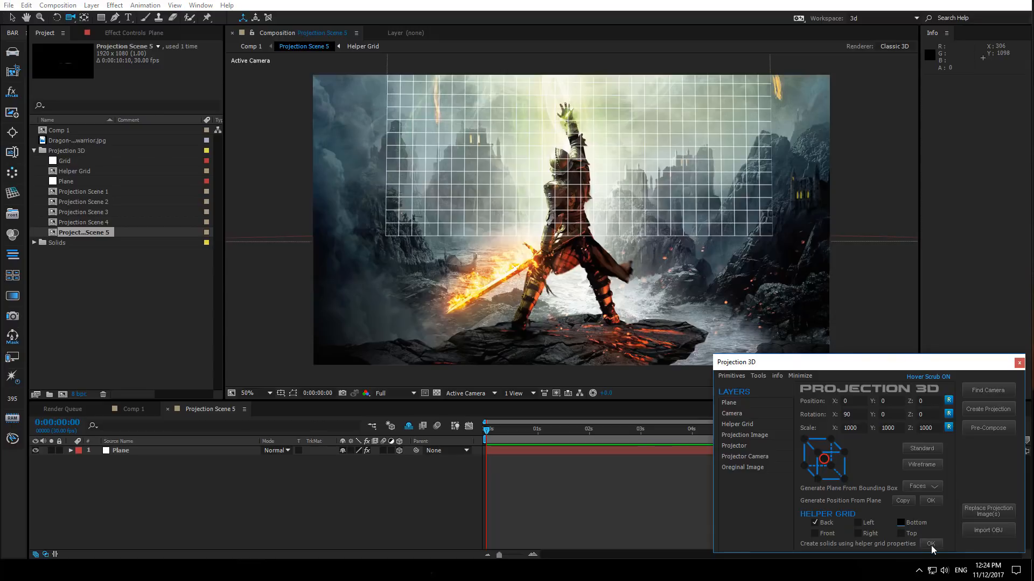
{"action": "left_click", "coordinate": [930, 545]}
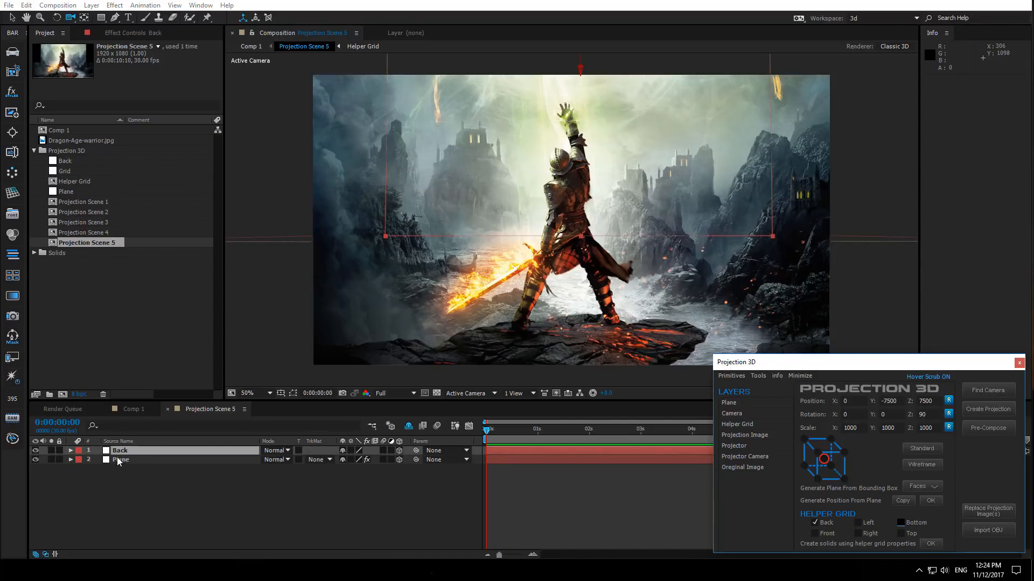
- Widen the Back solid by scrubbing its scale, then collapse its properties
{"action": "left_click", "coordinate": [138, 453]}
{"action": "key", "text": "s"}
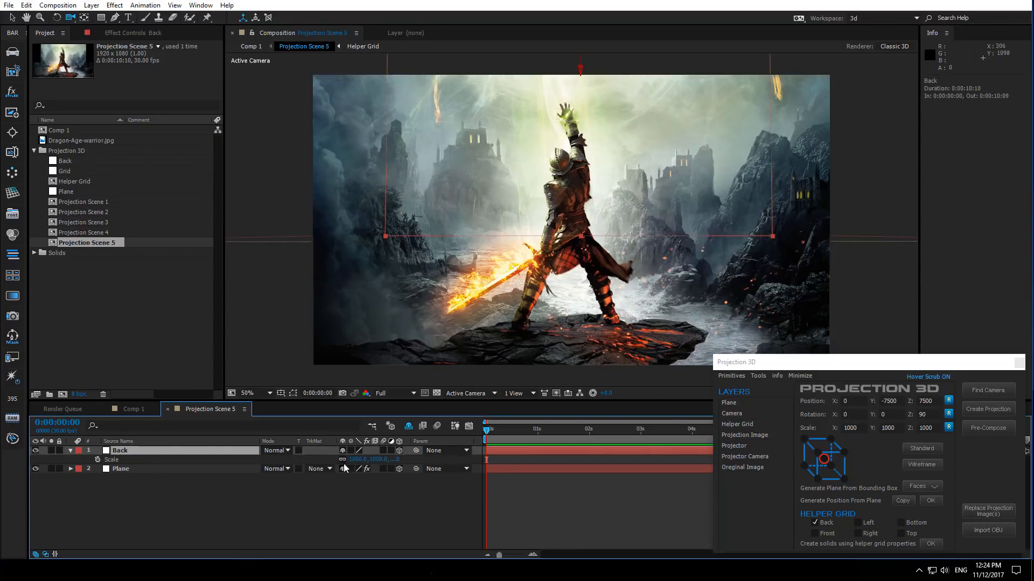
{"action": "left_click_drag", "start_coordinate": [378, 459], "coordinate": [689, 460]}
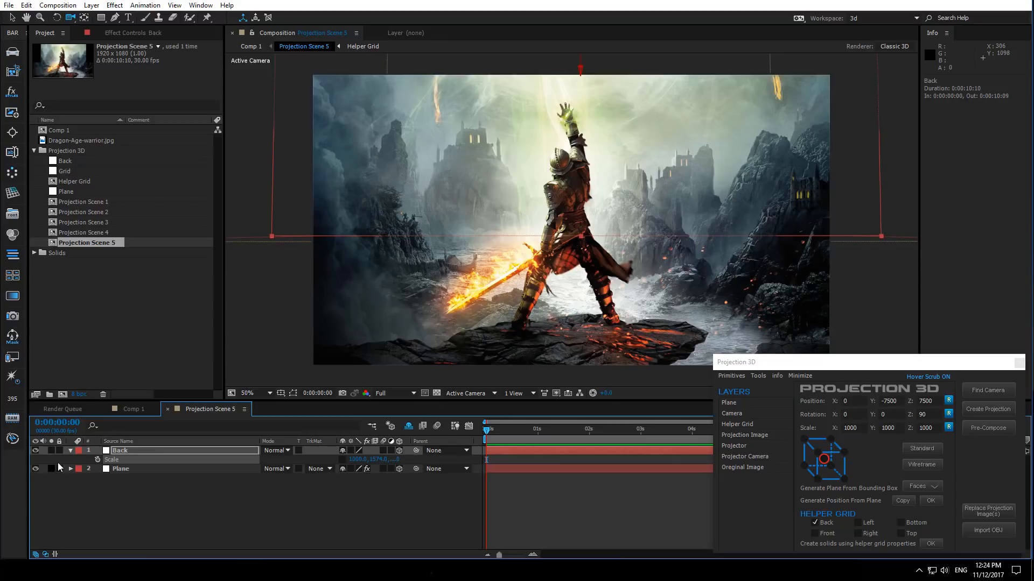
{"action": "left_click", "coordinate": [71, 451]}
- Switch to Comp 1 and try orbiting the animation camera, then undo the orbit
{"action": "left_click", "coordinate": [117, 501]}
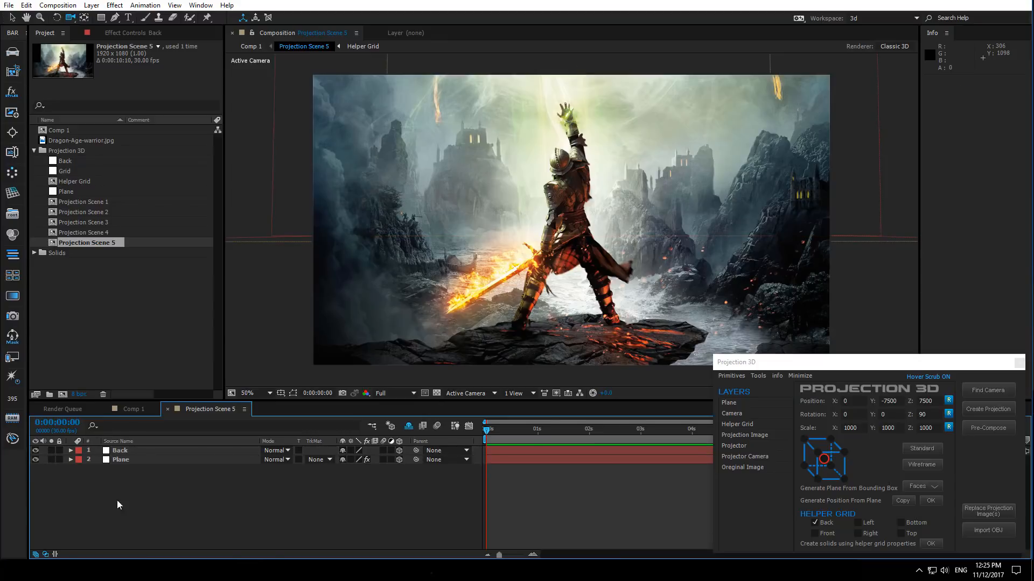
{"action": "left_click", "coordinate": [134, 412]}
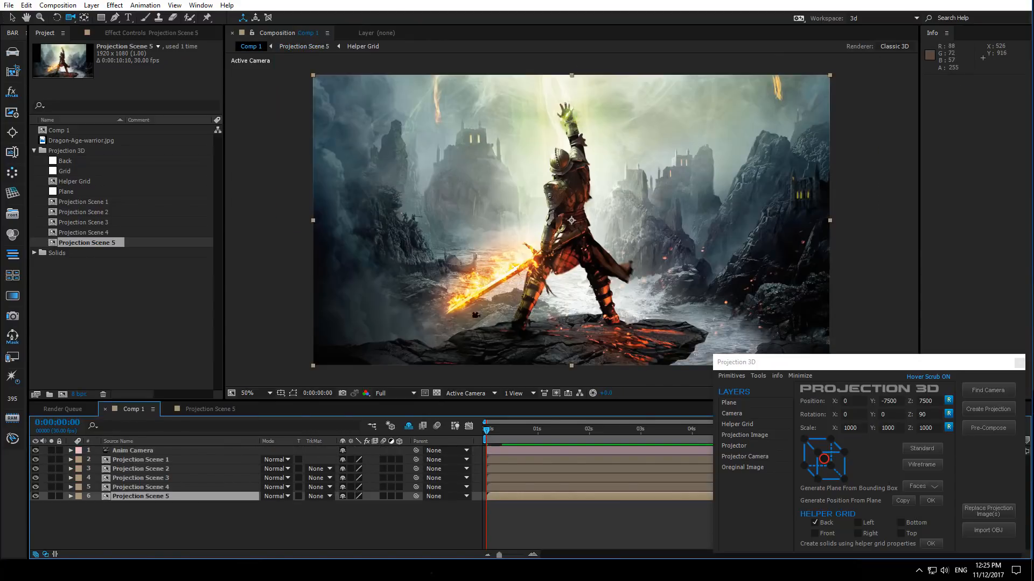
{"action": "left_click", "coordinate": [475, 315]}
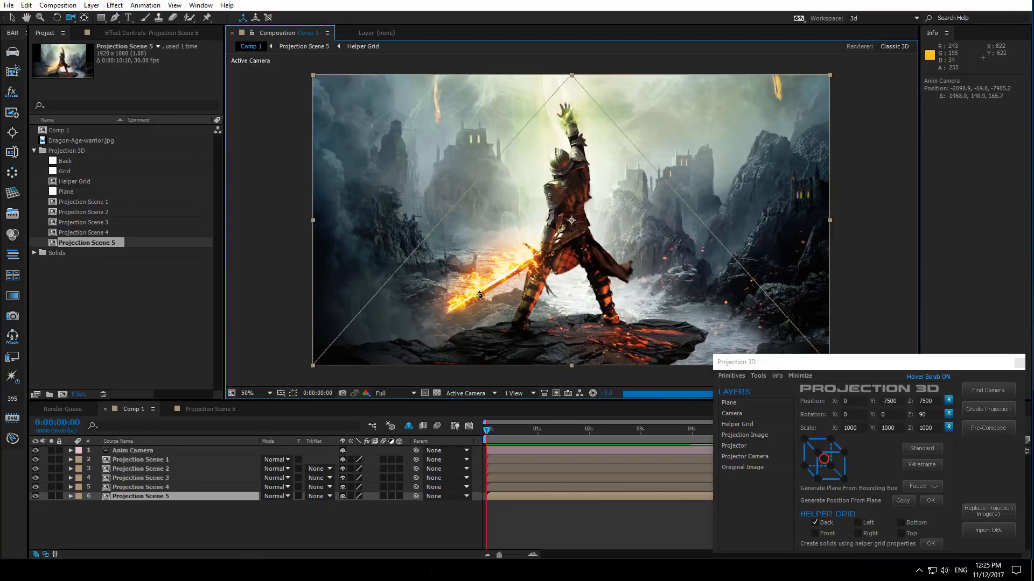
{"action": "left_click_drag", "start_coordinate": [479, 296], "coordinate": [422, 365]}
{"action": "key", "text": "ctrl+z"}
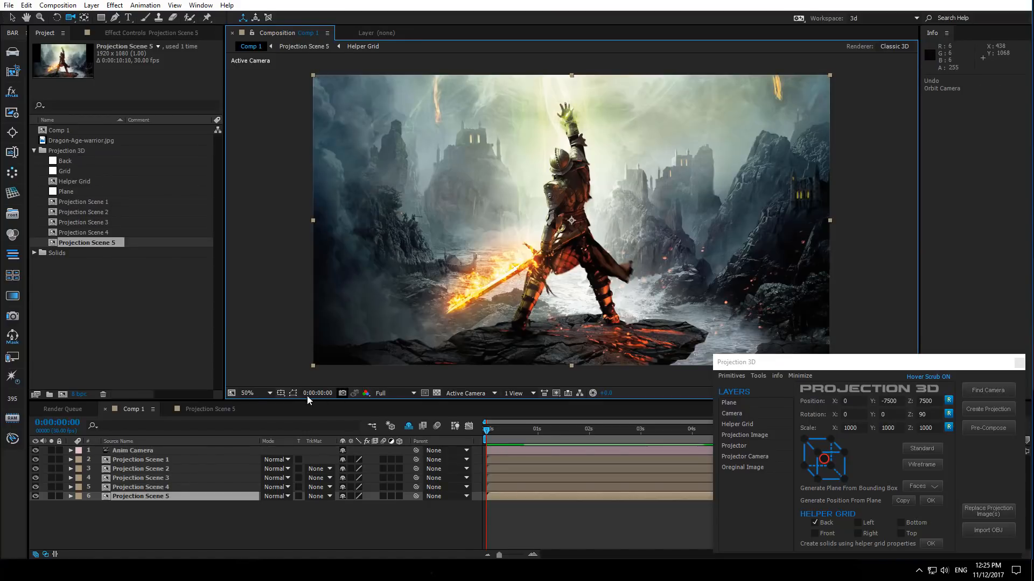
- Replace Projection Scene 5's projection image with background.jpg, then open Projection Scene 5
{"action": "left_click", "coordinate": [147, 499]}
{"action": "left_click", "coordinate": [998, 512]}
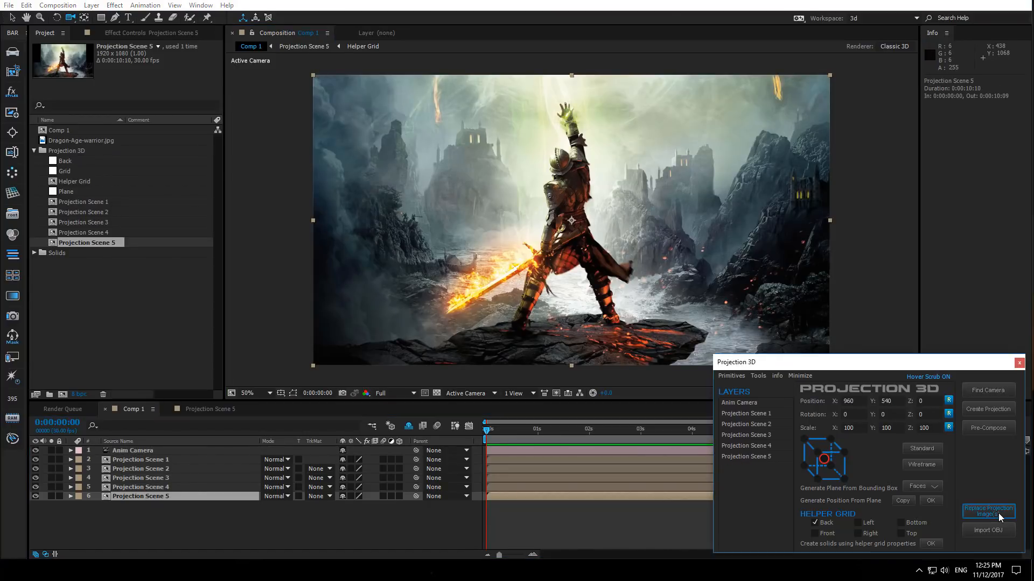
{"action": "left_click", "coordinate": [138, 122]}
{"action": "double_click", "coordinate": [138, 121]}
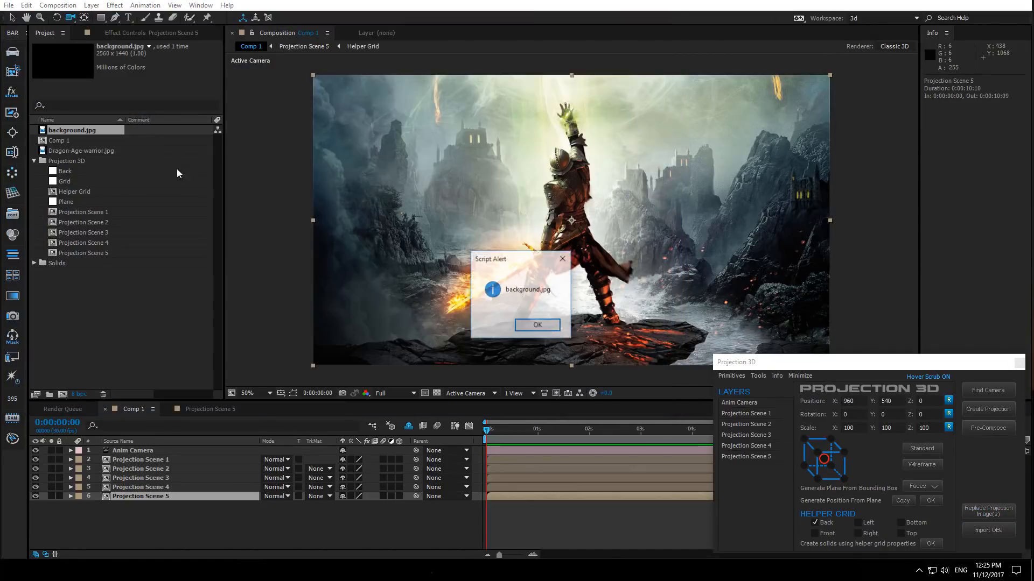
{"action": "left_click", "coordinate": [537, 331]}
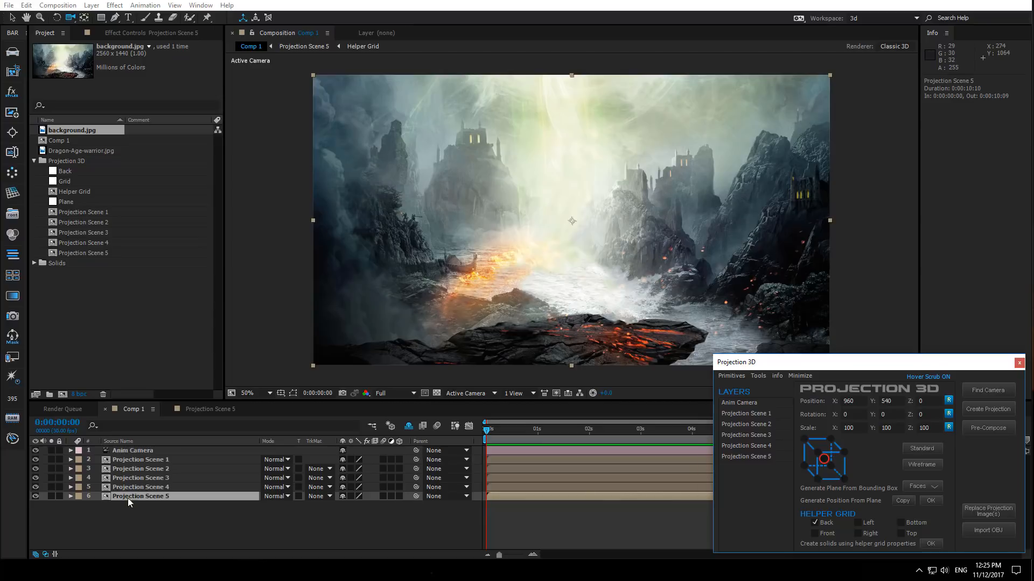
{"action": "double_click", "coordinate": [141, 494]}
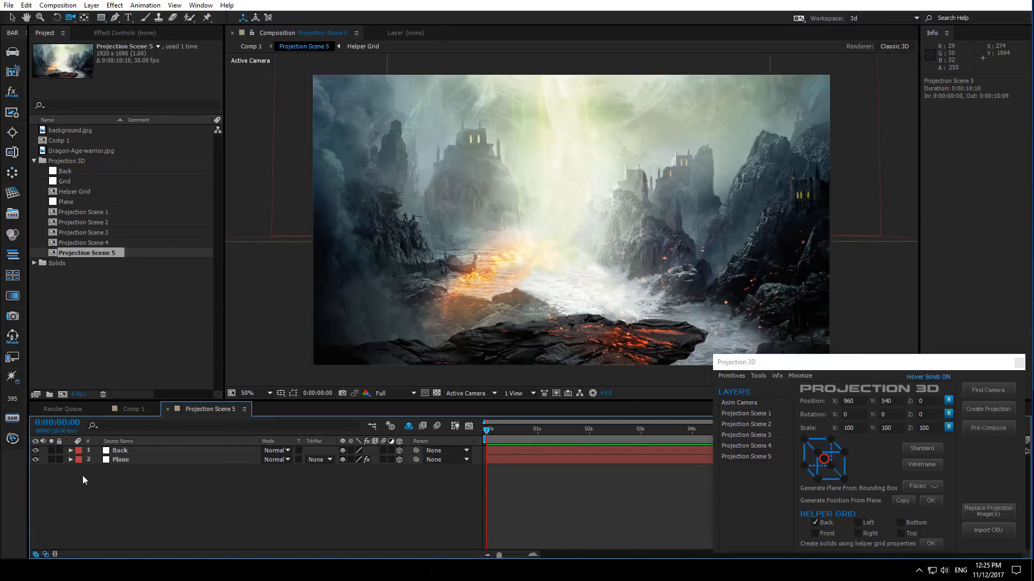
- Toggle the Back and Plane layers' visibility to compare the background projection with the warrior
{"action": "left_click", "coordinate": [35, 451]}
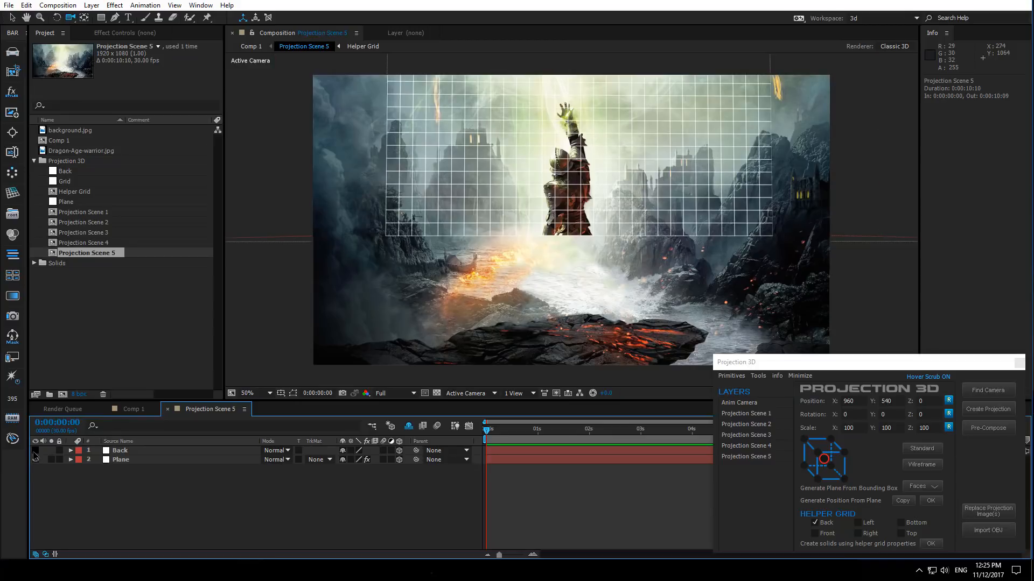
{"action": "left_click", "coordinate": [33, 460]}
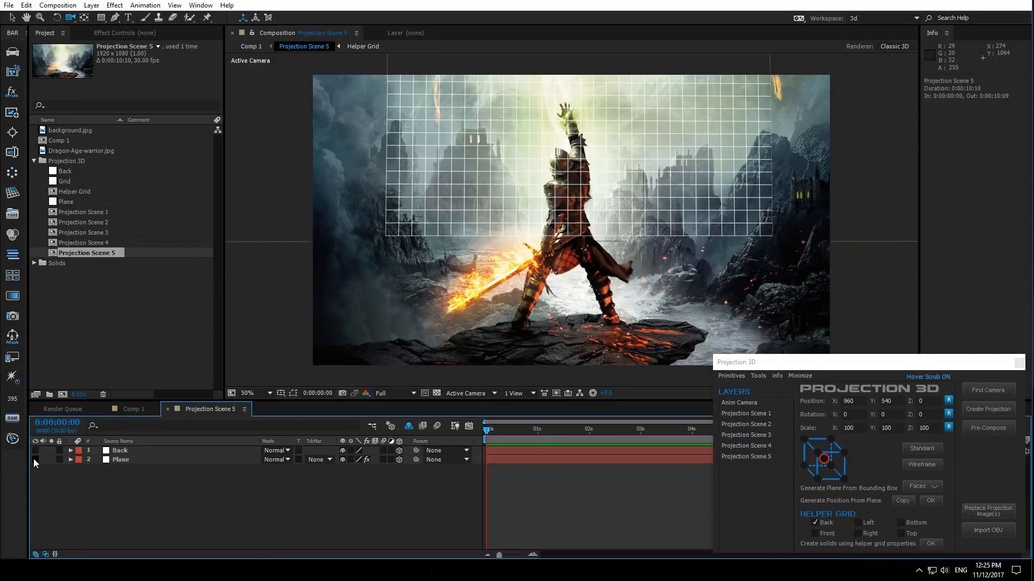
{"action": "left_click", "coordinate": [33, 460]}
- Create a new solid layer named masks and turn off its visibility
{"action": "right_click", "coordinate": [140, 490]}
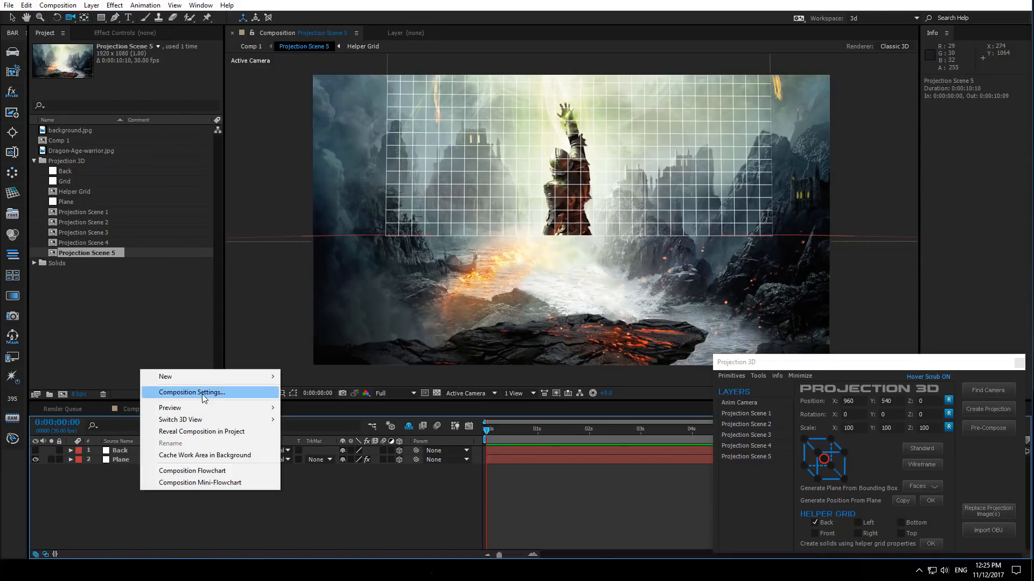
{"action": "mouse_move", "coordinate": [238, 377]}
{"action": "left_click", "coordinate": [315, 404]}
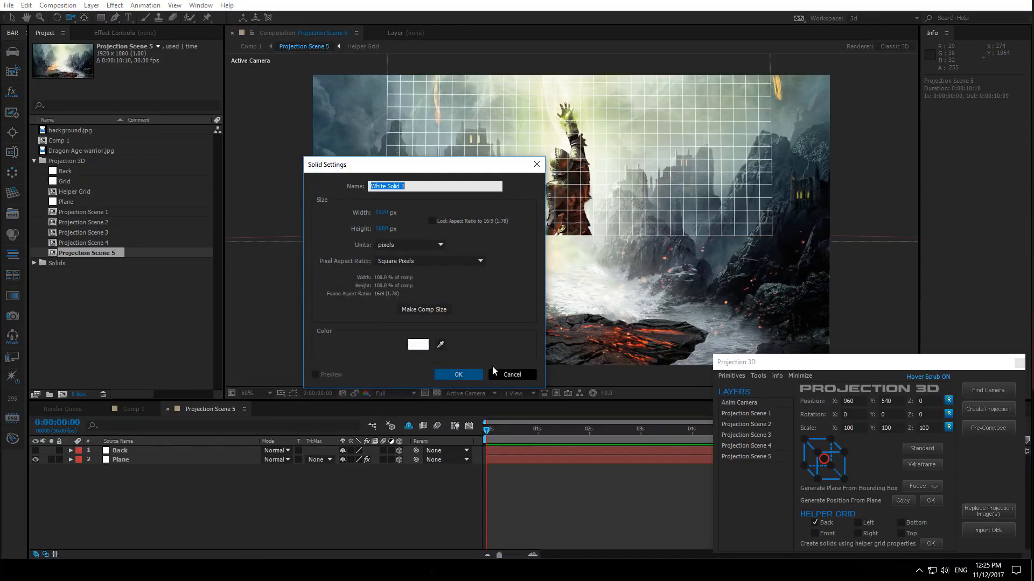
{"action": "type", "text": "mask"}
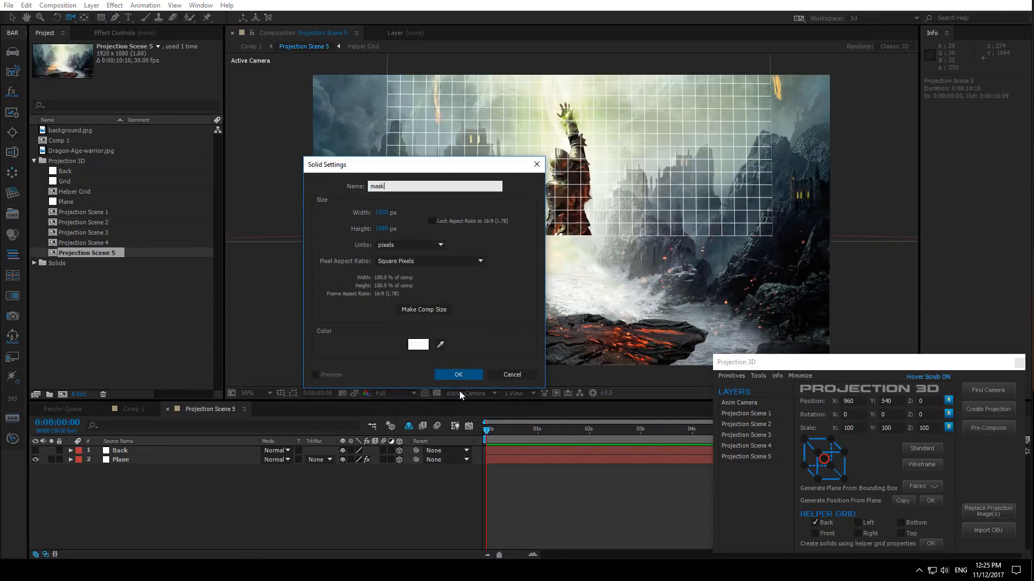
{"action": "type", "text": "s"}
{"action": "left_click", "coordinate": [460, 375]}
{"action": "left_click", "coordinate": [35, 451]}
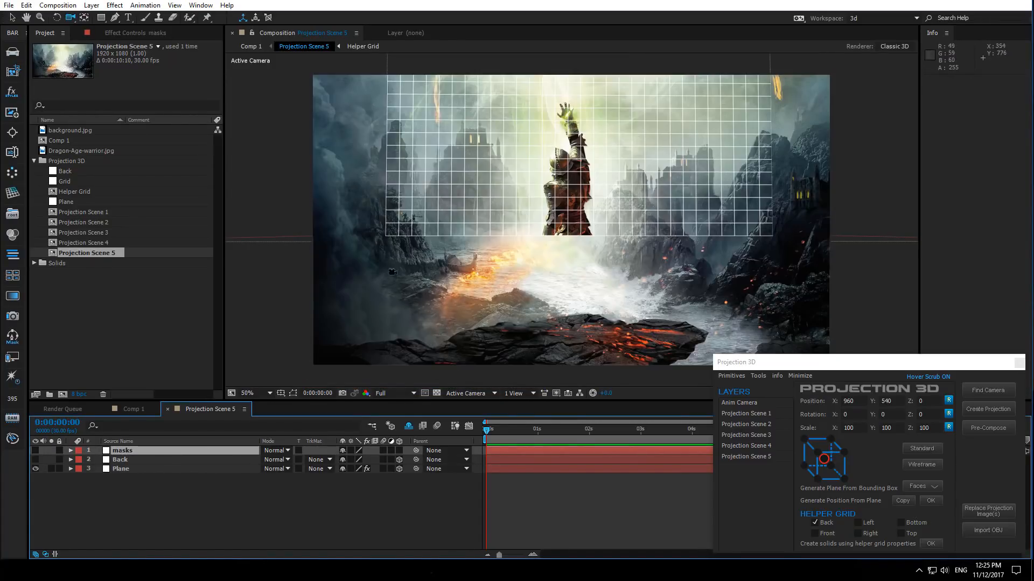
- Zoom in and draw an open pen mask path on the masks solid tracing the left cliff edge down to the boat
{"action": "left_click", "coordinate": [12, 17]}
{"action": "scroll", "coordinate": [404, 311], "scroll_direction": "up", "scroll_amount": 1}
{"action": "left_click_drag", "start_coordinate": [326, 317], "coordinate": [516, 310]}
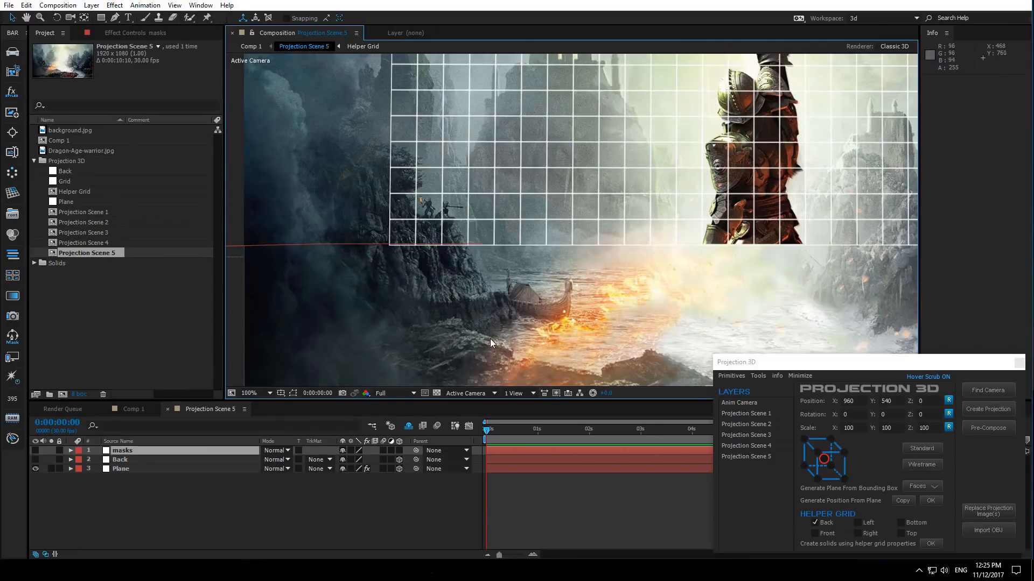
{"action": "scroll", "coordinate": [515, 311], "scroll_direction": "up", "scroll_amount": 3}
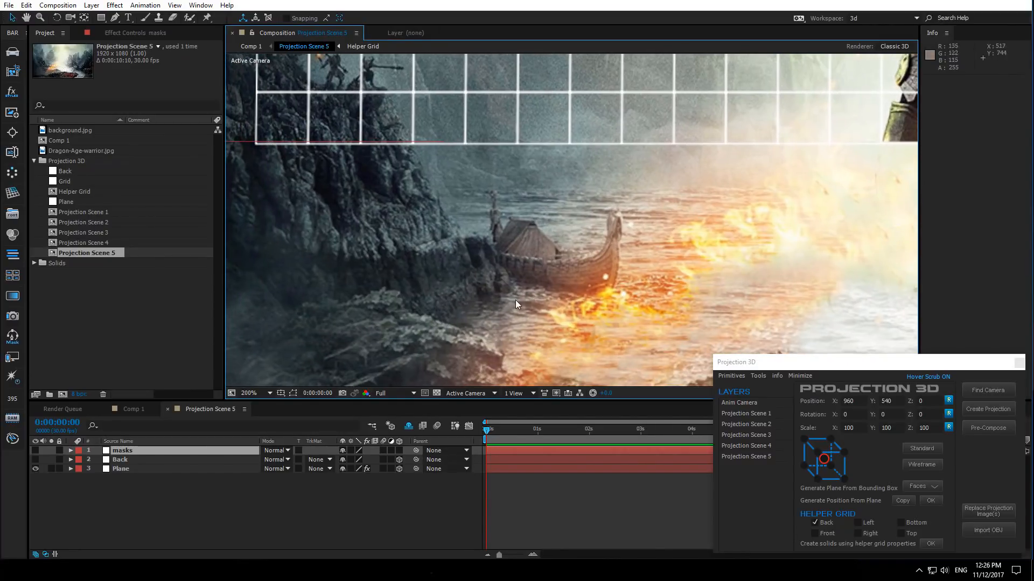
{"action": "left_click", "coordinate": [115, 17]}
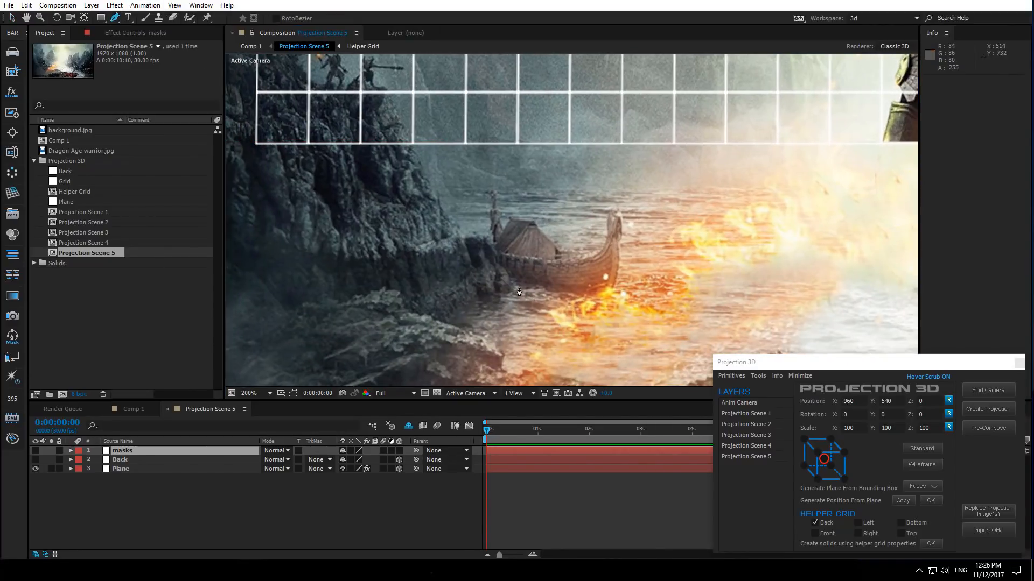
{"action": "left_click", "coordinate": [513, 287]}
{"action": "left_click", "coordinate": [501, 268]}
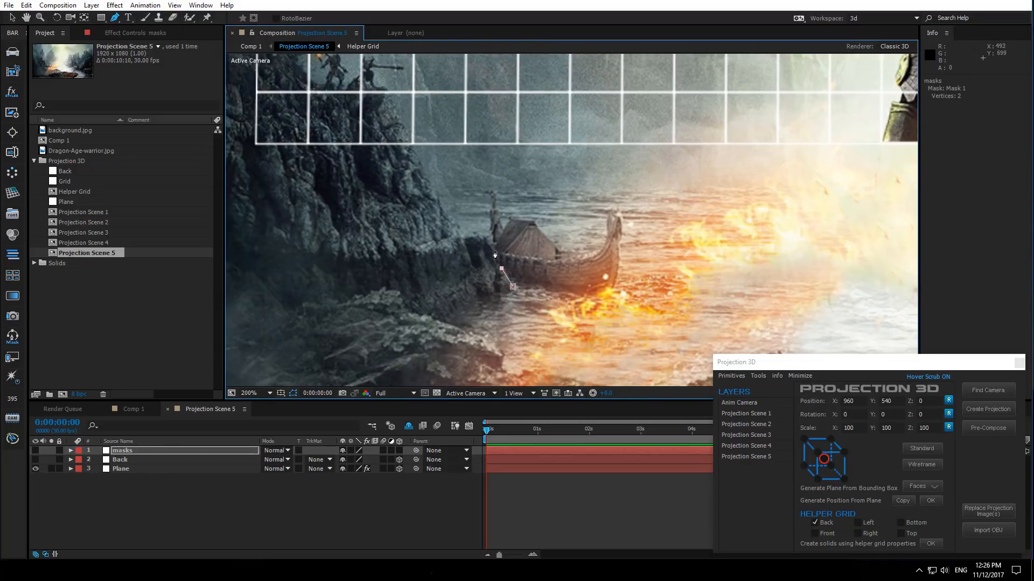
{"action": "left_click", "coordinate": [437, 197]}
{"action": "left_click_drag", "start_coordinate": [436, 197], "coordinate": [442, 299]}
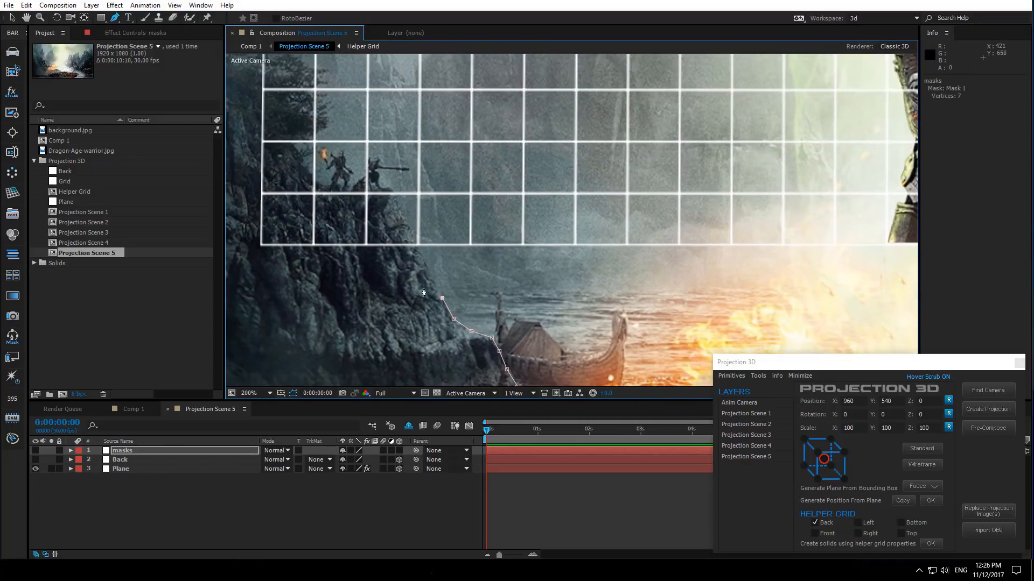
{"action": "left_click", "coordinate": [431, 276]}
{"action": "left_click_drag", "start_coordinate": [392, 191], "coordinate": [476, 265]}
{"action": "left_click", "coordinate": [463, 262]}
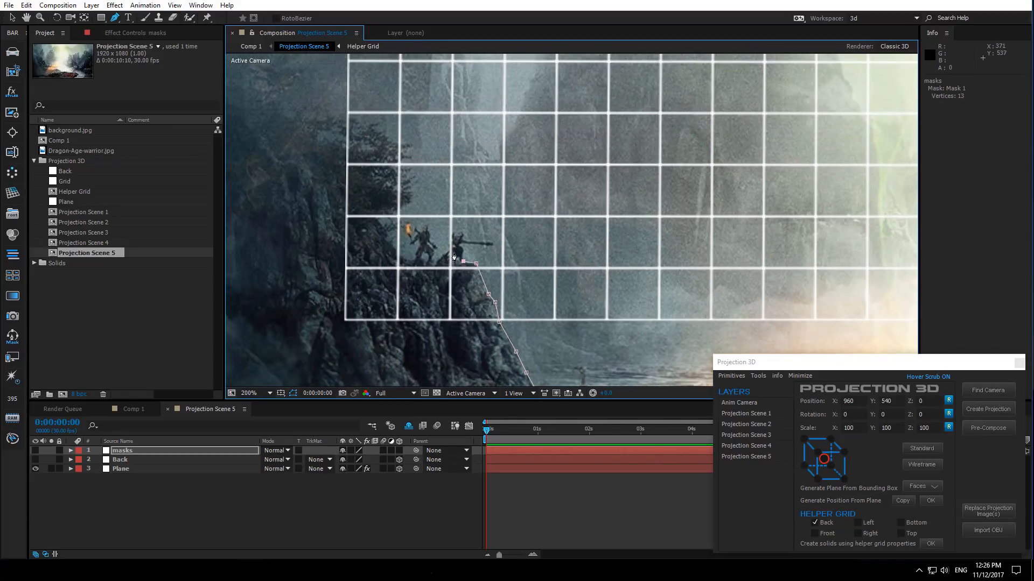
{"action": "left_click", "coordinate": [420, 260]}
{"action": "left_click", "coordinate": [378, 217]}
{"action": "left_click_drag", "start_coordinate": [367, 249], "coordinate": [472, 314]}
{"action": "left_click", "coordinate": [393, 214]}
{"action": "scroll", "coordinate": [411, 216], "scroll_direction": "down", "scroll_amount": 1}
{"action": "left_click", "coordinate": [449, 200]}
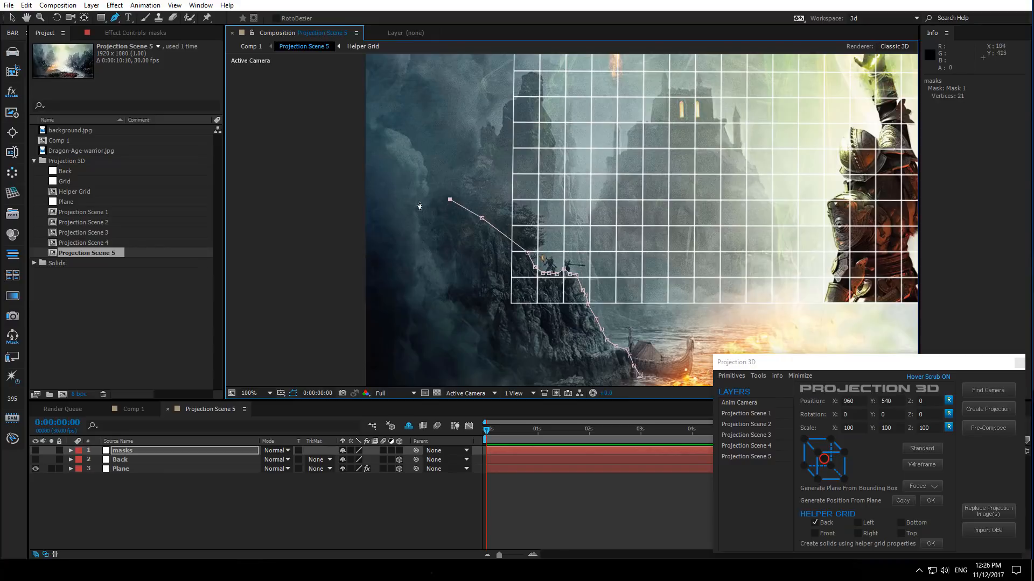
{"action": "left_click", "coordinate": [380, 192]}
{"action": "left_click", "coordinate": [342, 196]}
{"action": "key", "text": "comma"}
{"action": "left_click_drag", "start_coordinate": [465, 284], "coordinate": [373, 272]}
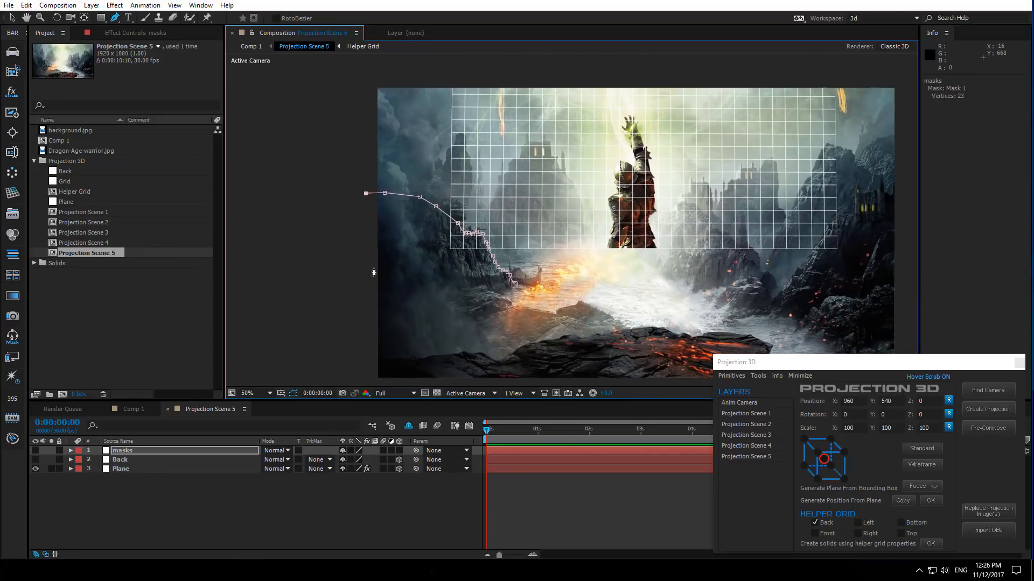
- Reveal the masks layer's mask and set Mask 1's color to FF0000
{"action": "left_click", "coordinate": [145, 451]}
{"action": "key", "text": "m"}
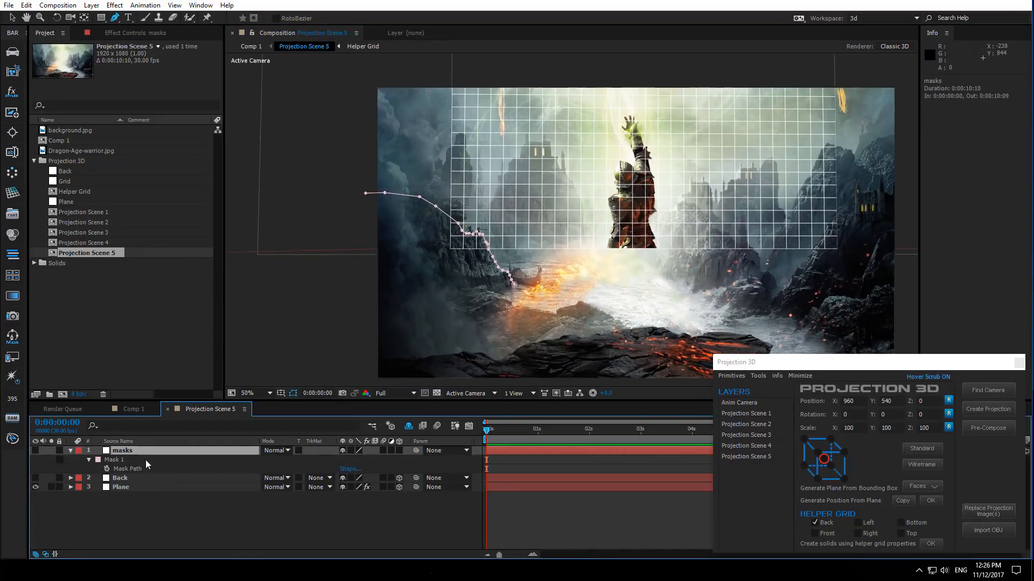
{"action": "left_click", "coordinate": [98, 460]}
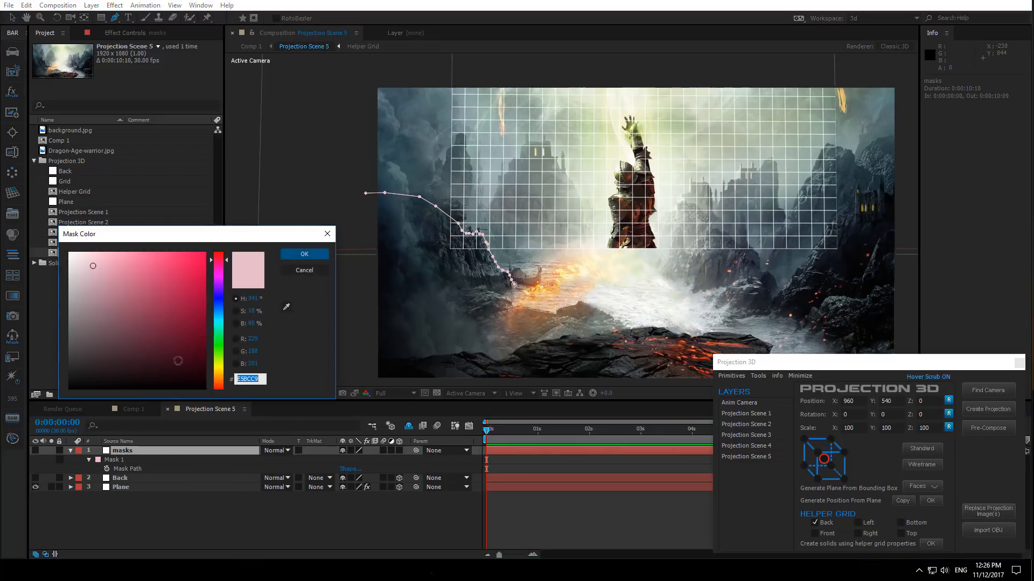
{"action": "type", "text": "ff0000"}
{"action": "left_click", "coordinate": [301, 254]}
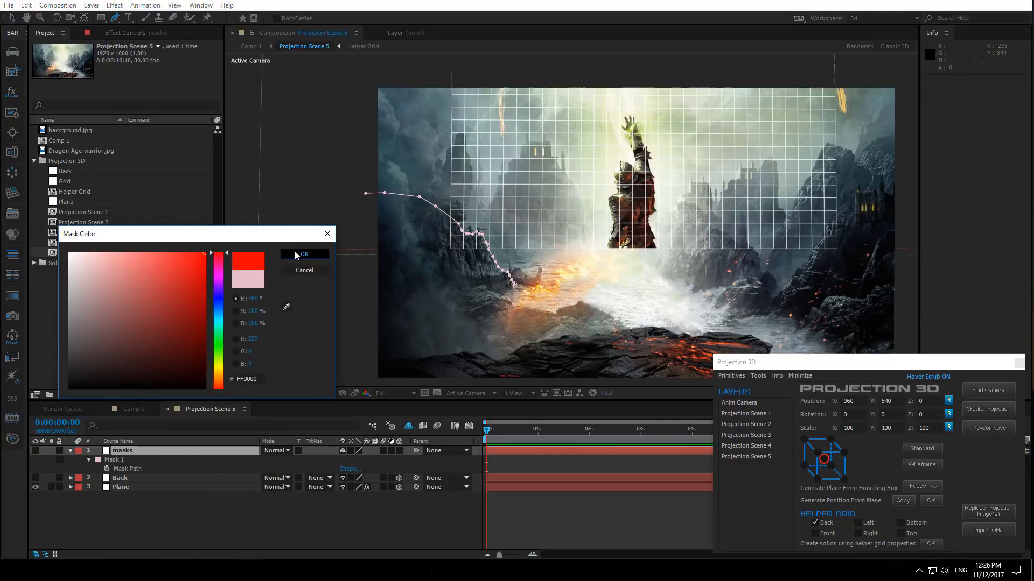
- Duplicate Mask 1 and set the duplicate Mask 2's color to blue
{"action": "left_click", "coordinate": [115, 460]}
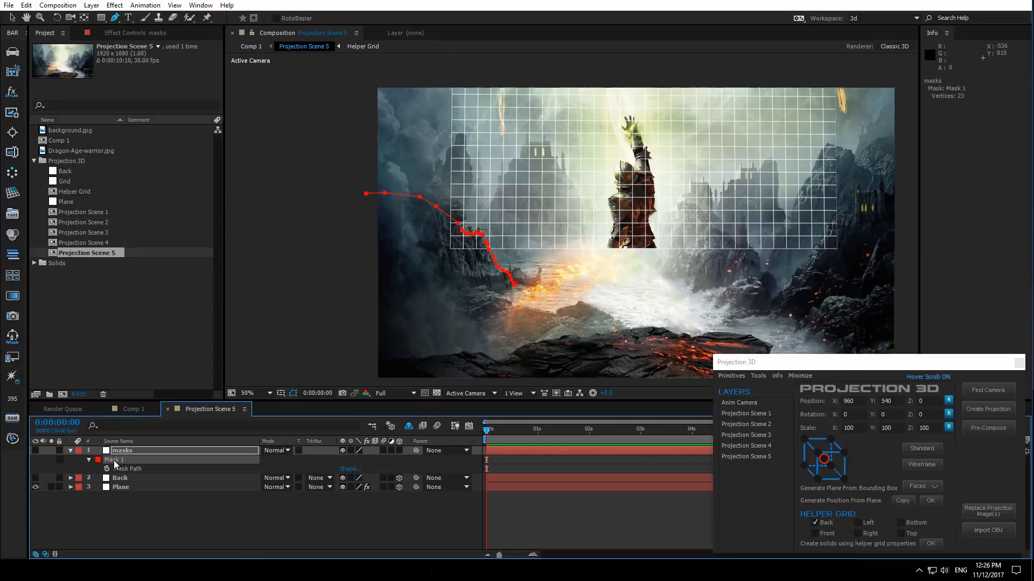
{"action": "key", "text": "ctrl+d"}
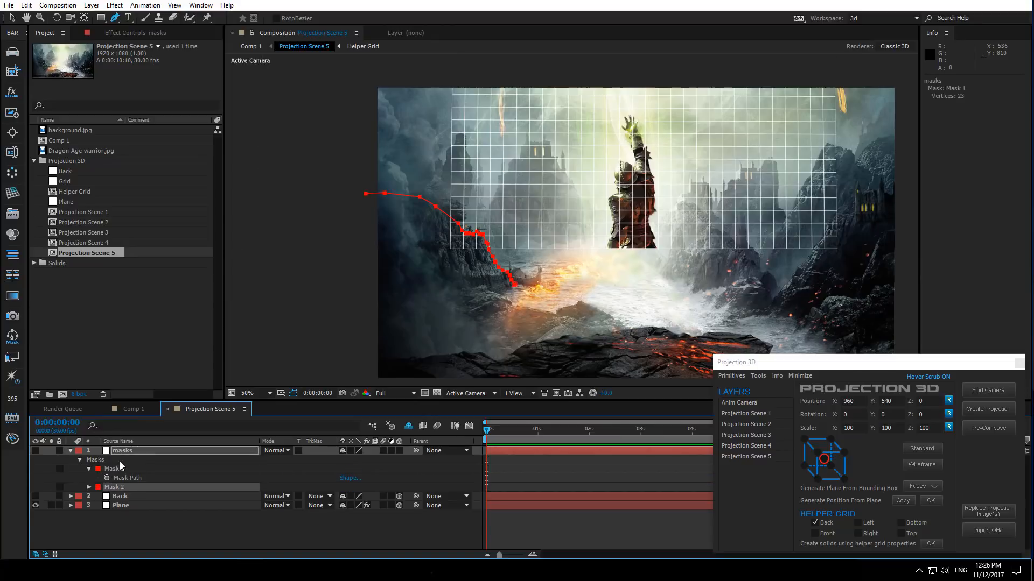
{"action": "left_click", "coordinate": [100, 487]}
{"action": "left_click", "coordinate": [221, 302]}
{"action": "left_click", "coordinate": [222, 307]}
{"action": "left_click", "coordinate": [289, 254]}
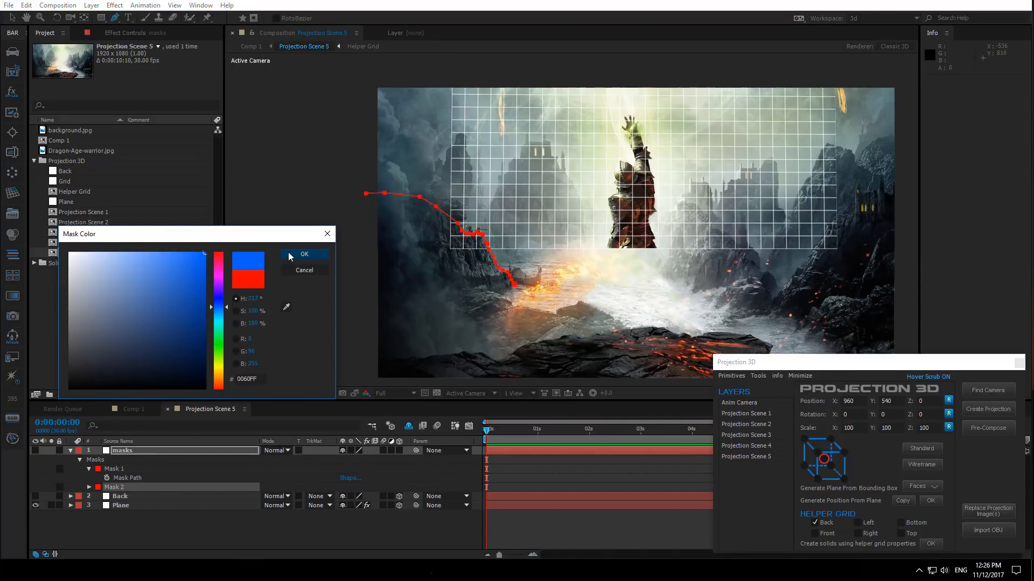
- Drag Mask 2's lower vertices down to follow the rocky shoreline below the cliff
{"action": "left_click", "coordinate": [12, 18]}
{"action": "mouse_move", "coordinate": [422, 206]}
{"action": "left_mouse_down"}
{"action": "mouse_move", "coordinate": [414, 251]}
{"action": "mouse_move", "coordinate": [421, 220]}
{"action": "left_mouse_up"}
{"action": "scroll", "coordinate": [441, 301], "scroll_direction": "up", "scroll_amount": 2}
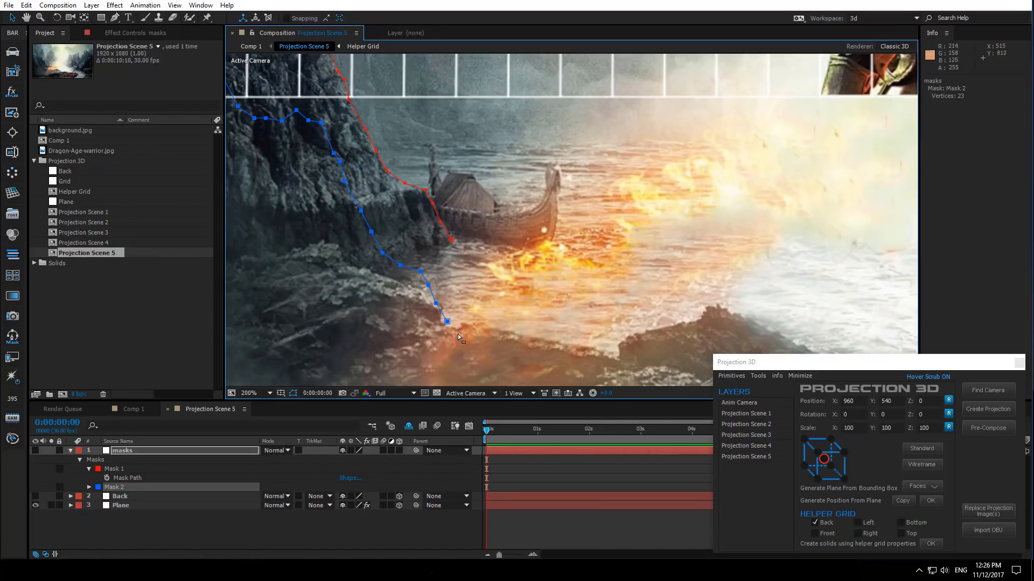
{"action": "left_click_drag", "start_coordinate": [447, 321], "coordinate": [445, 325]}
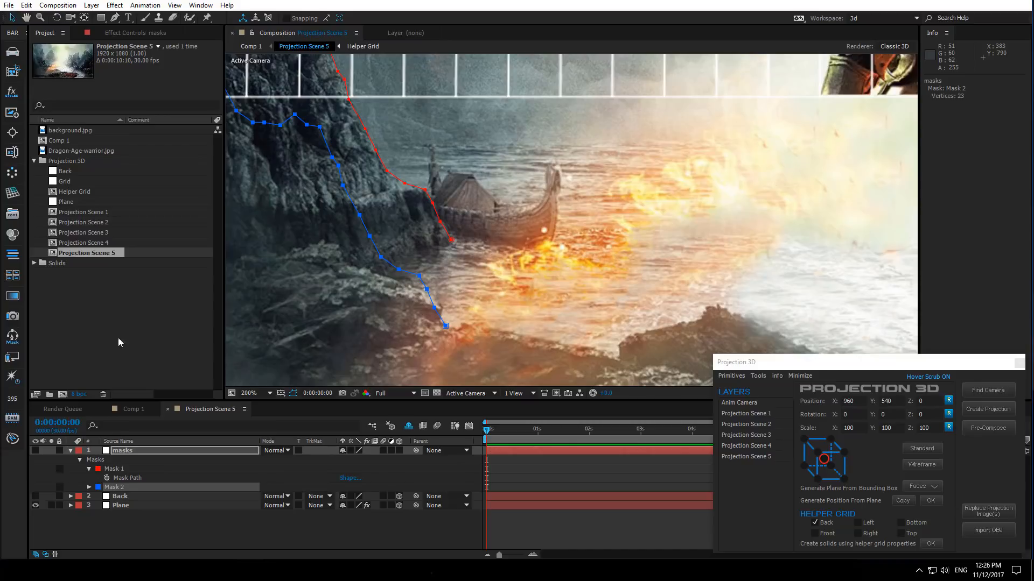
{"action": "left_click", "coordinate": [379, 343]}
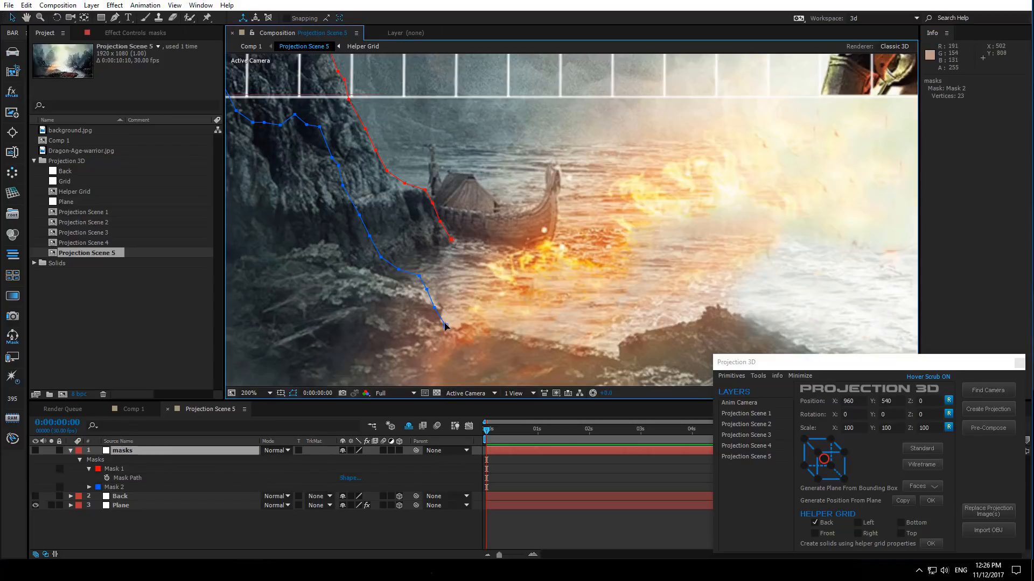
{"action": "left_click_drag", "start_coordinate": [445, 326], "coordinate": [403, 282]}
{"action": "left_click_drag", "start_coordinate": [380, 257], "coordinate": [351, 267]}
{"action": "left_click_drag", "start_coordinate": [360, 214], "coordinate": [345, 264]}
{"action": "left_click_drag", "start_coordinate": [327, 270], "coordinate": [456, 296]}
{"action": "left_click_drag", "start_coordinate": [471, 210], "coordinate": [456, 267]}
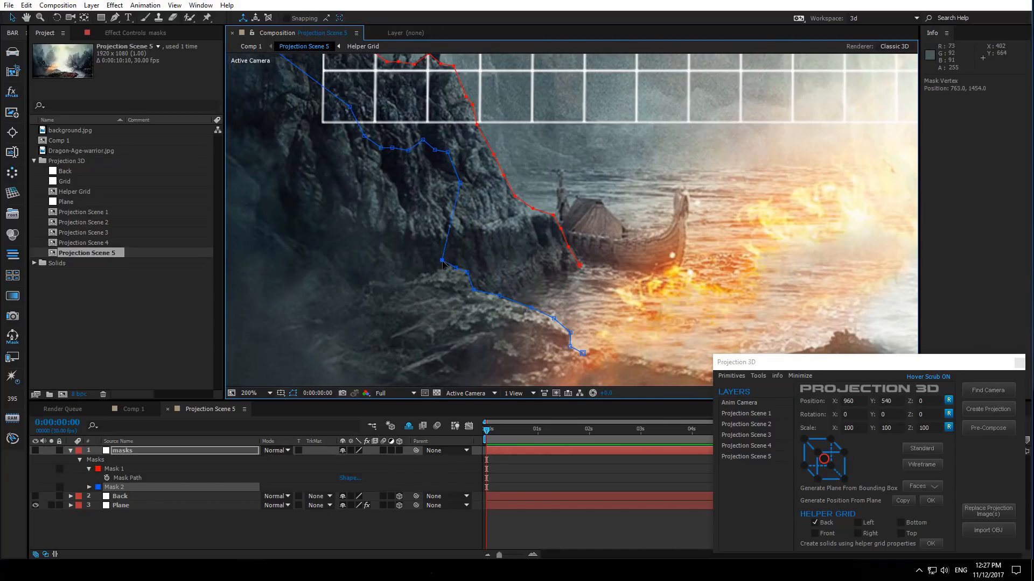
{"action": "left_click_drag", "start_coordinate": [458, 184], "coordinate": [442, 269]}
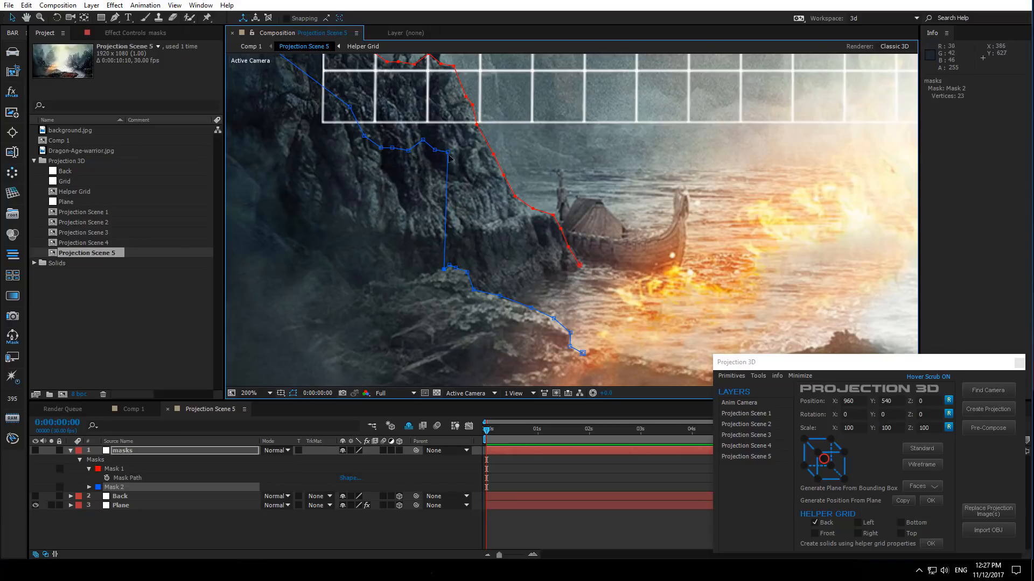
{"action": "left_click_drag", "start_coordinate": [448, 153], "coordinate": [542, 287]}
{"action": "left_click_drag", "start_coordinate": [545, 161], "coordinate": [480, 294]}
{"action": "left_click_drag", "start_coordinate": [511, 294], "coordinate": [506, 294]}
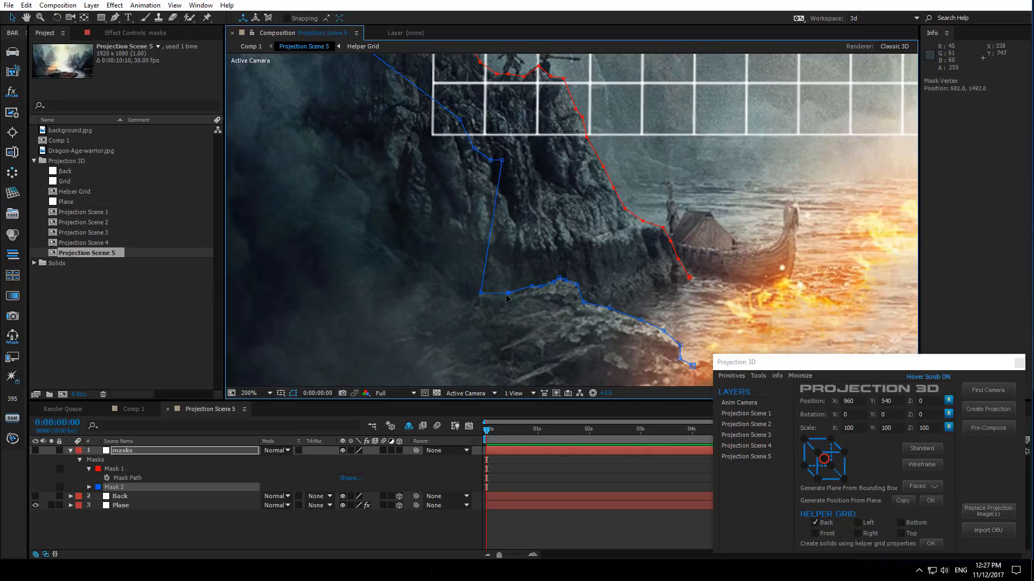
{"action": "left_click_drag", "start_coordinate": [501, 161], "coordinate": [436, 292]}
- Drag Mask 2's upper vertices down to trace the ridge of the left cliffside
{"action": "scroll", "coordinate": [465, 279], "scroll_direction": "down", "scroll_amount": 1}
{"action": "left_click_drag", "start_coordinate": [530, 190], "coordinate": [465, 252]}
{"action": "left_click_drag", "start_coordinate": [503, 256], "coordinate": [507, 261]}
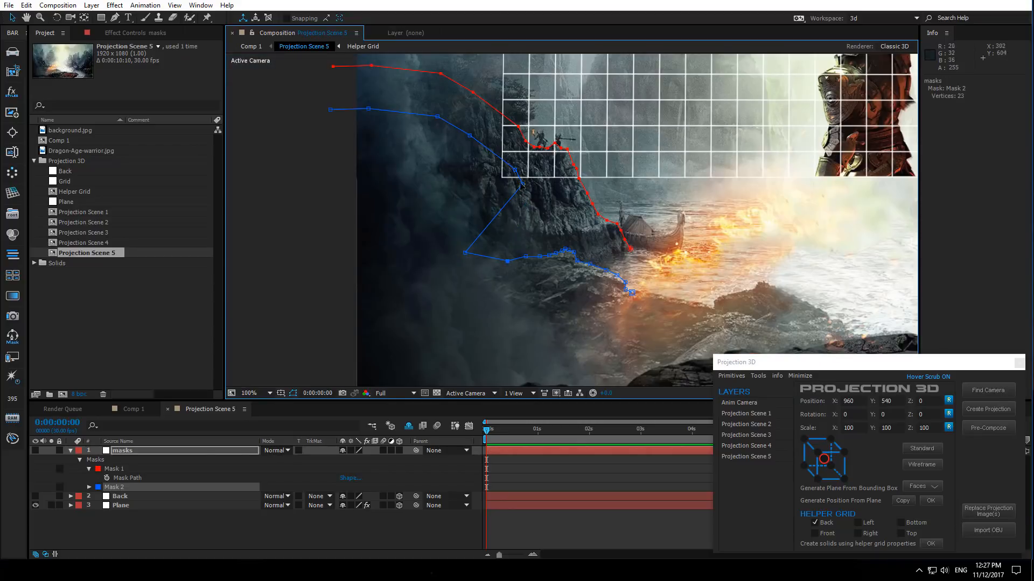
{"action": "left_click_drag", "start_coordinate": [522, 184], "coordinate": [404, 250]}
{"action": "left_click_drag", "start_coordinate": [469, 135], "coordinate": [377, 249]}
{"action": "left_click_drag", "start_coordinate": [437, 116], "coordinate": [355, 242]}
{"action": "left_click_drag", "start_coordinate": [368, 109], "coordinate": [323, 224]}
{"action": "left_click_drag", "start_coordinate": [464, 253], "coordinate": [469, 234]}
{"action": "left_click_drag", "start_coordinate": [426, 250], "coordinate": [421, 227]}
{"action": "left_click_drag", "start_coordinate": [404, 250], "coordinate": [349, 231]}
{"action": "left_click_drag", "start_coordinate": [330, 110], "coordinate": [292, 197]}
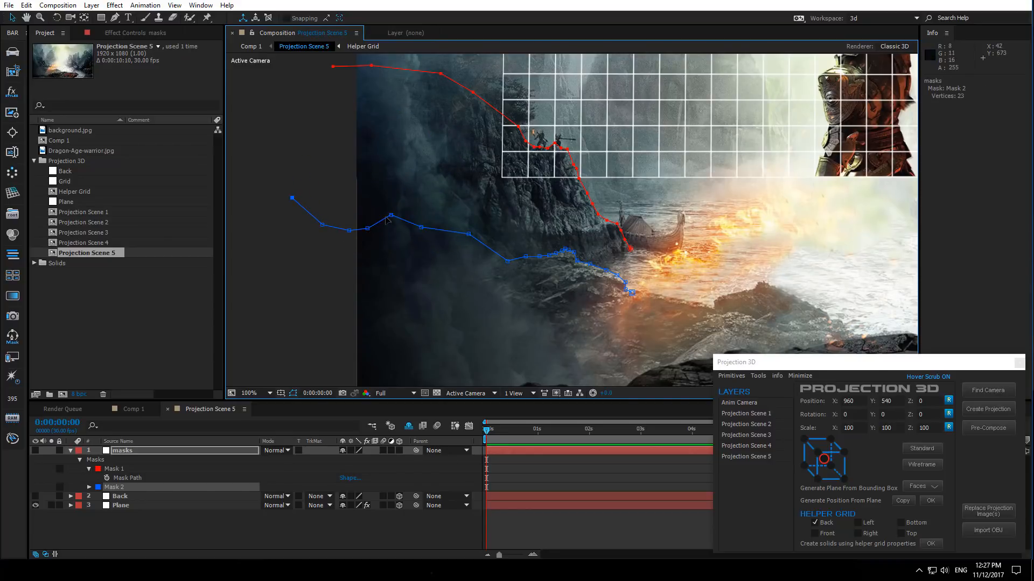
{"action": "left_click_drag", "start_coordinate": [391, 215], "coordinate": [393, 226]}
{"action": "left_click_drag", "start_coordinate": [469, 234], "coordinate": [406, 268]}
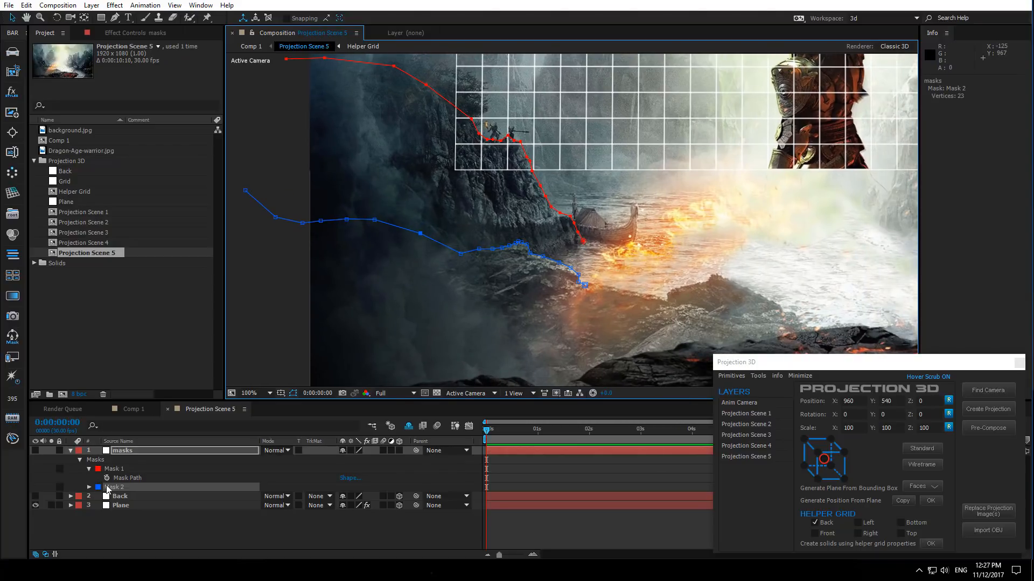
- Duplicate Mask 2 and set the new Mask 3's color to green
{"action": "left_click", "coordinate": [129, 488]}
{"action": "key", "text": "ctrl+d"}
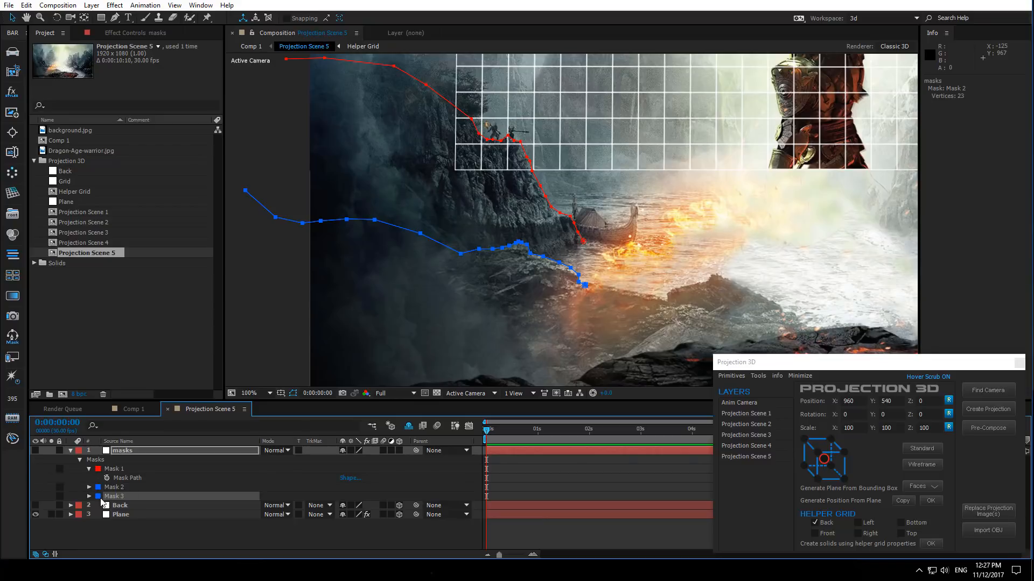
{"action": "left_click", "coordinate": [98, 497]}
{"action": "left_click", "coordinate": [220, 342]}
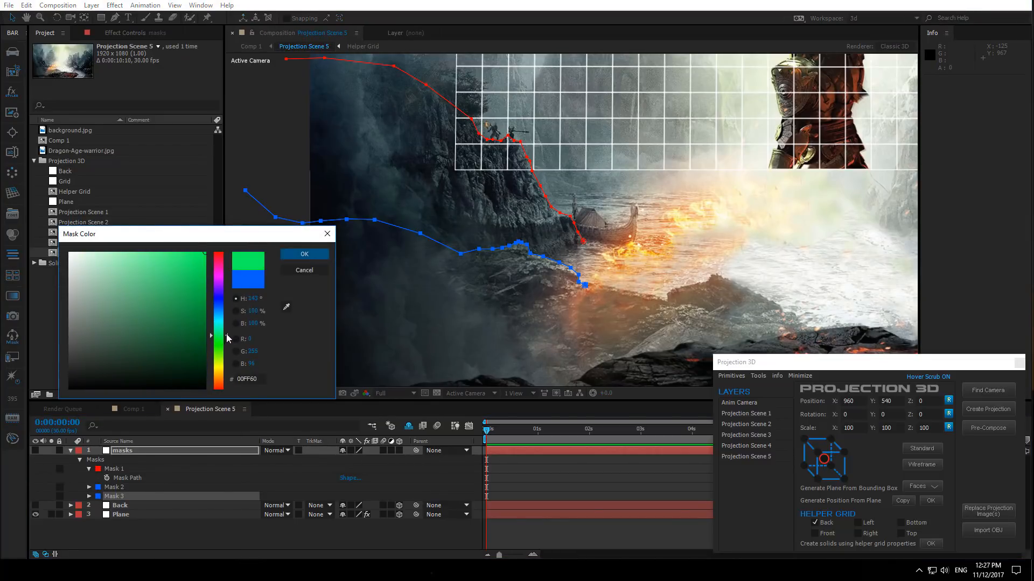
{"action": "left_click", "coordinate": [304, 255]}
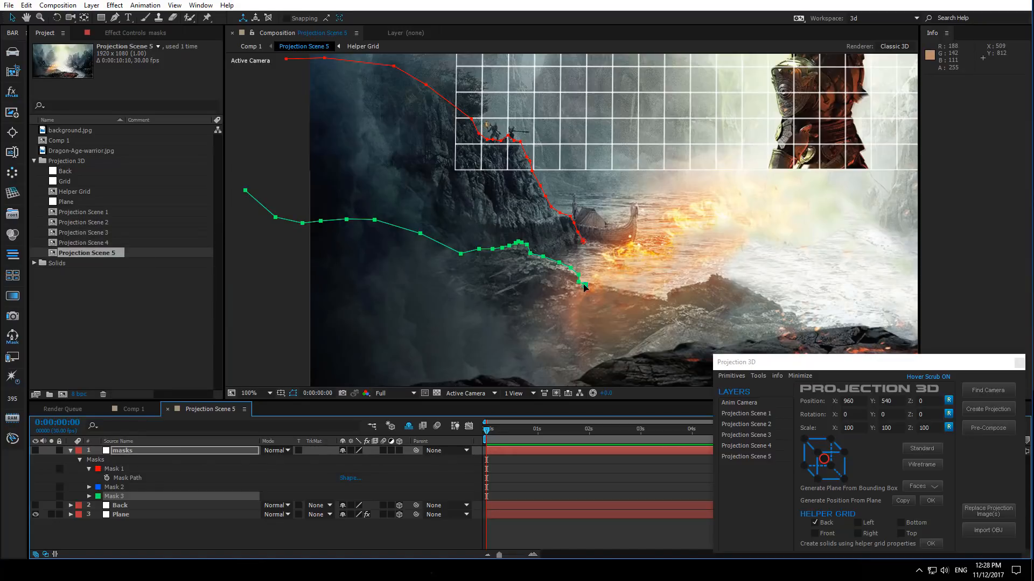
- Drag Mask 3's vertices down to trace the edge of the foreground rock ledge at the bottom of the frame
{"action": "left_click_drag", "start_coordinate": [584, 287], "coordinate": [490, 318]}
{"action": "left_click_drag", "start_coordinate": [533, 276], "coordinate": [422, 317]}
{"action": "left_click_drag", "start_coordinate": [511, 262], "coordinate": [393, 319]}
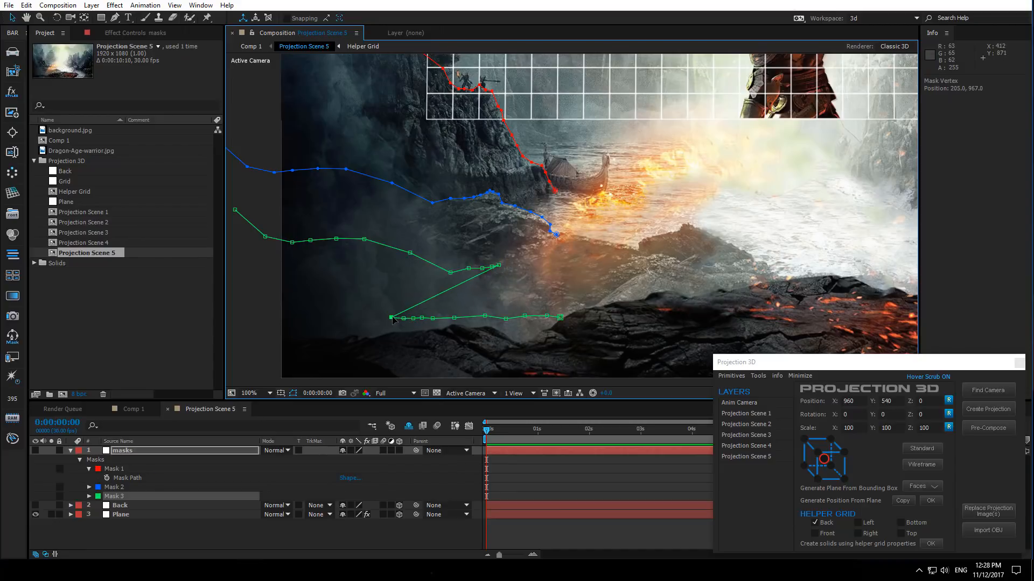
{"action": "left_click_drag", "start_coordinate": [499, 264], "coordinate": [366, 314]}
{"action": "left_click_drag", "start_coordinate": [468, 268], "coordinate": [335, 310]}
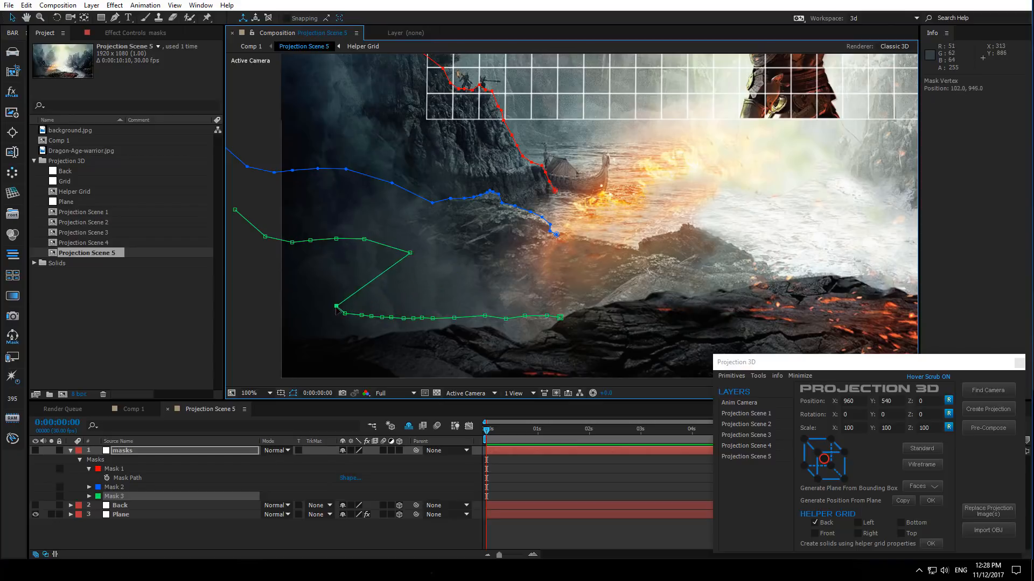
{"action": "left_click_drag", "start_coordinate": [410, 252], "coordinate": [320, 303]}
{"action": "left_click_drag", "start_coordinate": [363, 239], "coordinate": [286, 304]}
{"action": "left_click_drag", "start_coordinate": [310, 240], "coordinate": [258, 273]}
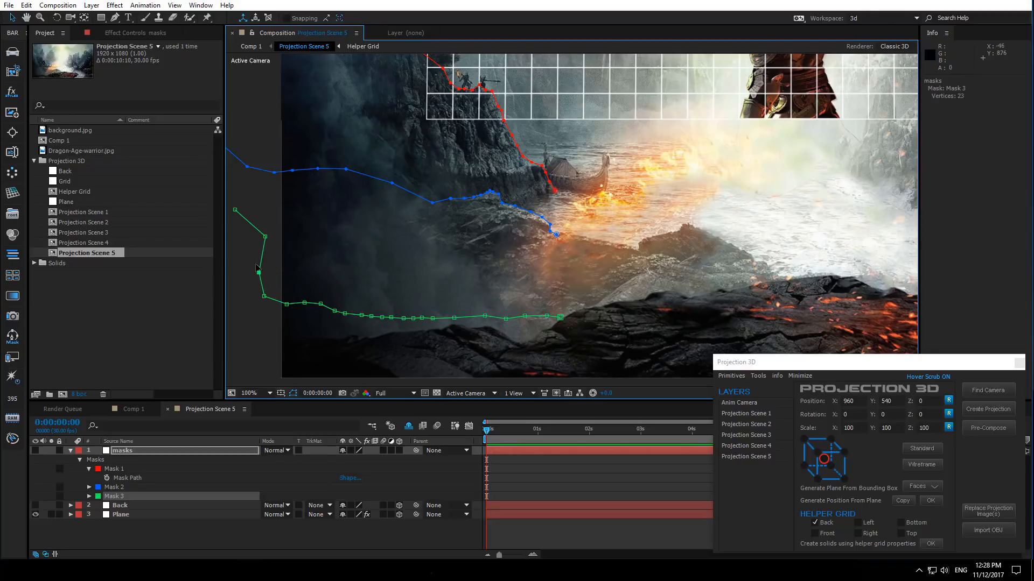
{"action": "left_click_drag", "start_coordinate": [265, 237], "coordinate": [211, 224]}
{"action": "left_click_drag", "start_coordinate": [267, 256], "coordinate": [447, 270]}
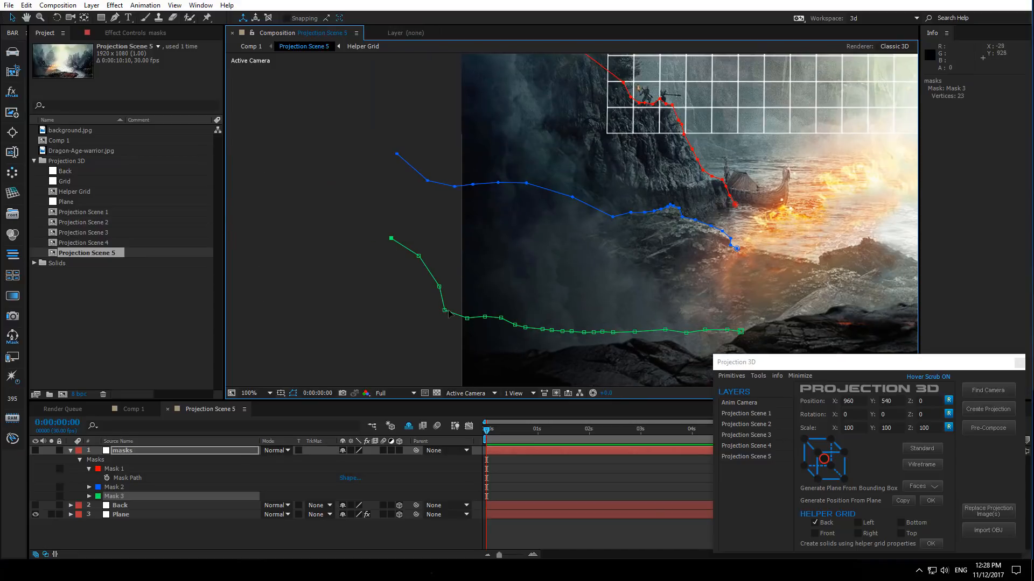
{"action": "scroll", "coordinate": [468, 323], "scroll_direction": "down", "scroll_amount": 2}
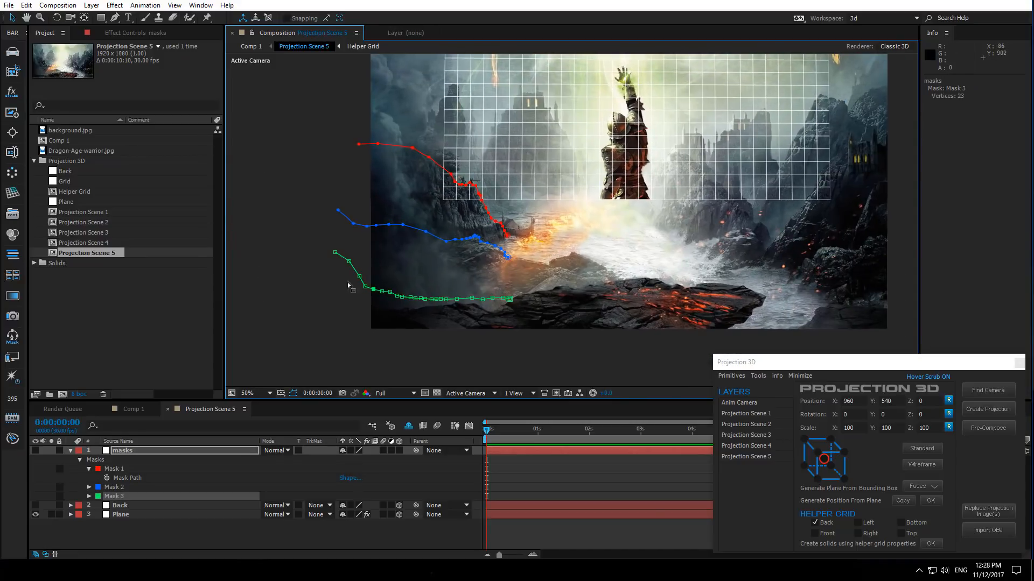
{"action": "left_click_drag", "start_coordinate": [348, 262], "coordinate": [346, 270]}
{"action": "left_click_drag", "start_coordinate": [335, 253], "coordinate": [320, 271]}
- Select Mask 2 and nudge the whole path upward to sit along the cliff base
{"action": "left_click", "coordinate": [133, 469]}
{"action": "left_click", "coordinate": [114, 487]}
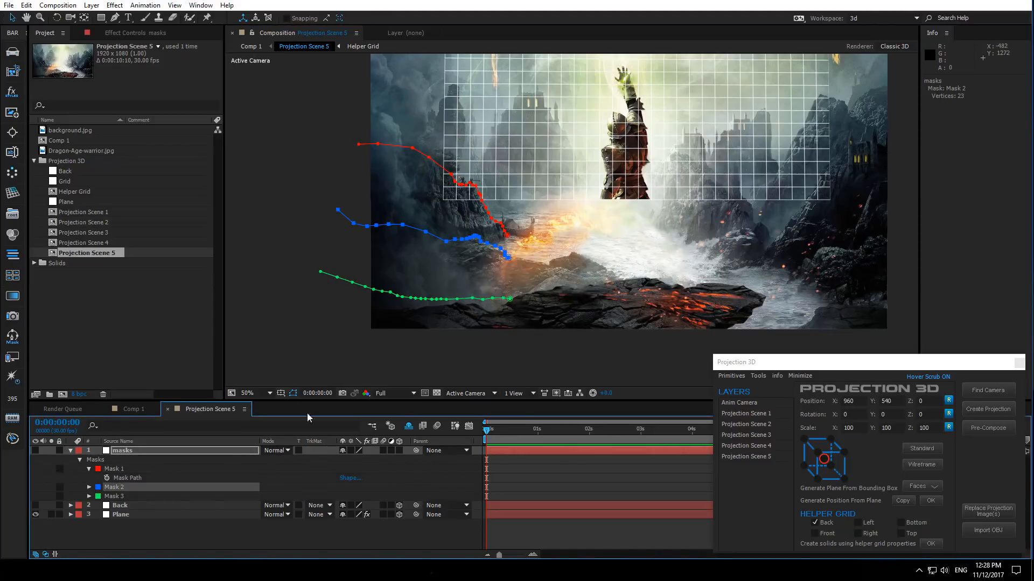
{"action": "scroll", "coordinate": [480, 273], "scroll_direction": "up", "scroll_amount": 2}
{"action": "left_click_drag", "start_coordinate": [422, 296], "coordinate": [632, 314]}
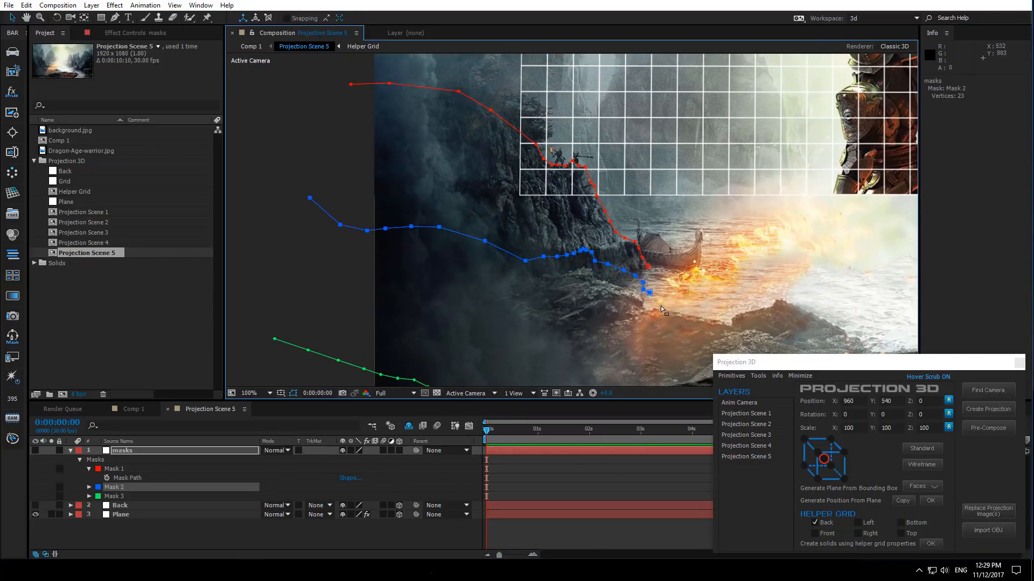
{"action": "scroll", "coordinate": [660, 305], "scroll_direction": "up", "scroll_amount": 2}
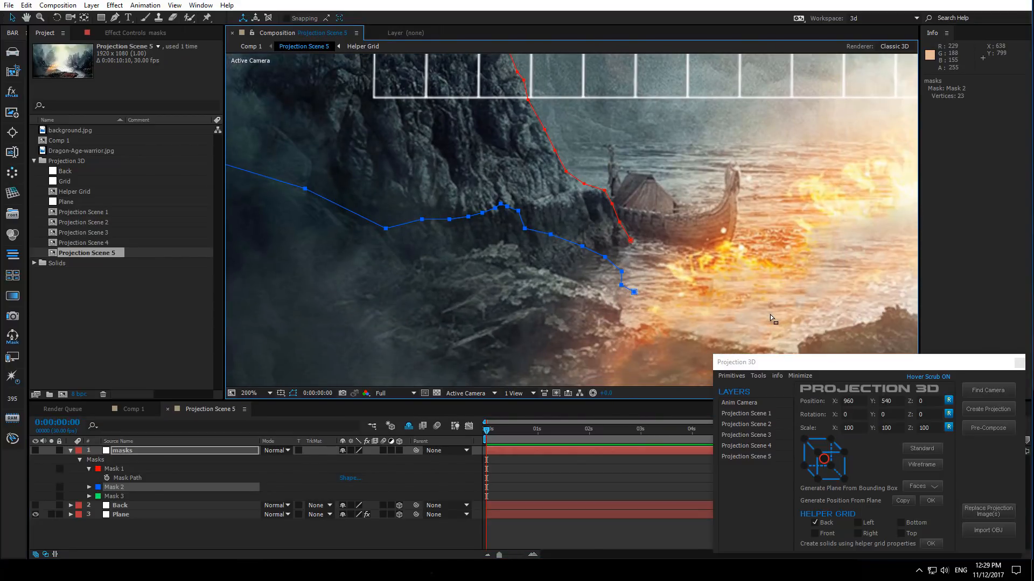
{"action": "key", "text": "Up"}
{"action": "key", "text": "Up"}
{"action": "key", "text": "Up"}
{"action": "key", "text": "Up"}
{"action": "key", "text": "Up"}
{"action": "key", "text": "Up"}
{"action": "key", "text": "Up"}
{"action": "key", "text": "Up"}
{"action": "key", "text": "Up"}
{"action": "key", "text": "Up"}
{"action": "key", "text": "Up"}
{"action": "key", "text": "Up"}
{"action": "key", "text": "Up"}
{"action": "key", "text": "Up"}
{"action": "key", "text": "Up"}
{"action": "key", "text": "Up"}
{"action": "key", "text": "Up"}
{"action": "key", "text": "Up"}
{"action": "key", "text": "Up"}
{"action": "key", "text": "Up"}
{"action": "key", "text": "Up"}
{"action": "key", "text": "Up"}
{"action": "key", "text": "Up"}
{"action": "key", "text": "Up"}
{"action": "key", "text": "Up"}
{"action": "key", "text": "Up"}
{"action": "key", "text": "Up"}
{"action": "key", "text": "Up"}
{"action": "key", "text": "Up"}
{"action": "key", "text": "Up"}
{"action": "key", "text": "Up"}
{"action": "key", "text": "Up"}
{"action": "key", "text": "Up"}
{"action": "key", "text": "Up"}
{"action": "key", "text": "Up"}
{"action": "key", "text": "Up"}
{"action": "key", "text": "Up"}
{"action": "key", "text": "Up"}
{"action": "key", "text": "Up"}
{"action": "key", "text": "Up"}
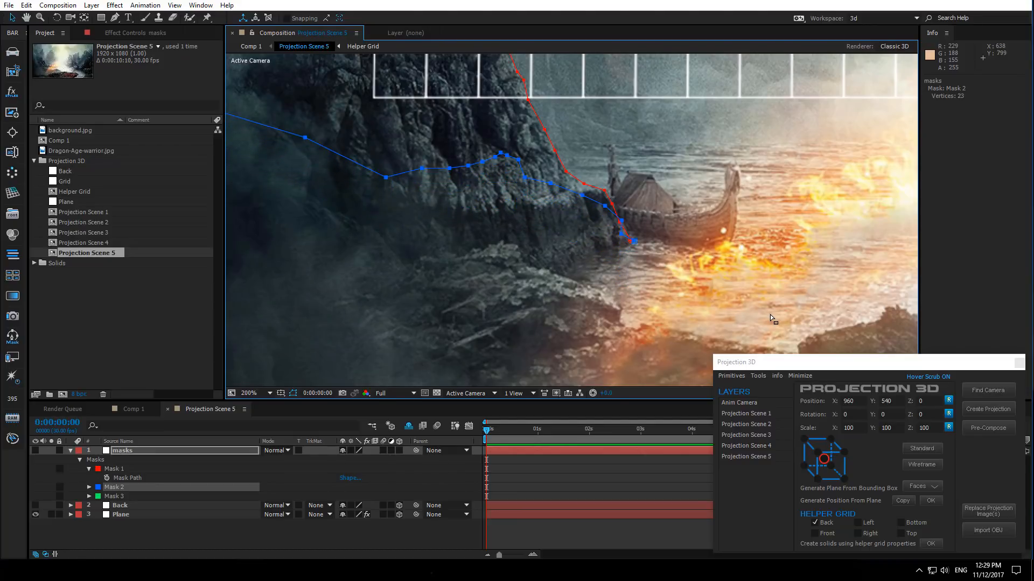
- Select Mask 3 and nudge the whole path up to follow the shoreline beside the boat
{"action": "scroll", "coordinate": [586, 242], "scroll_direction": "down", "scroll_amount": 2}
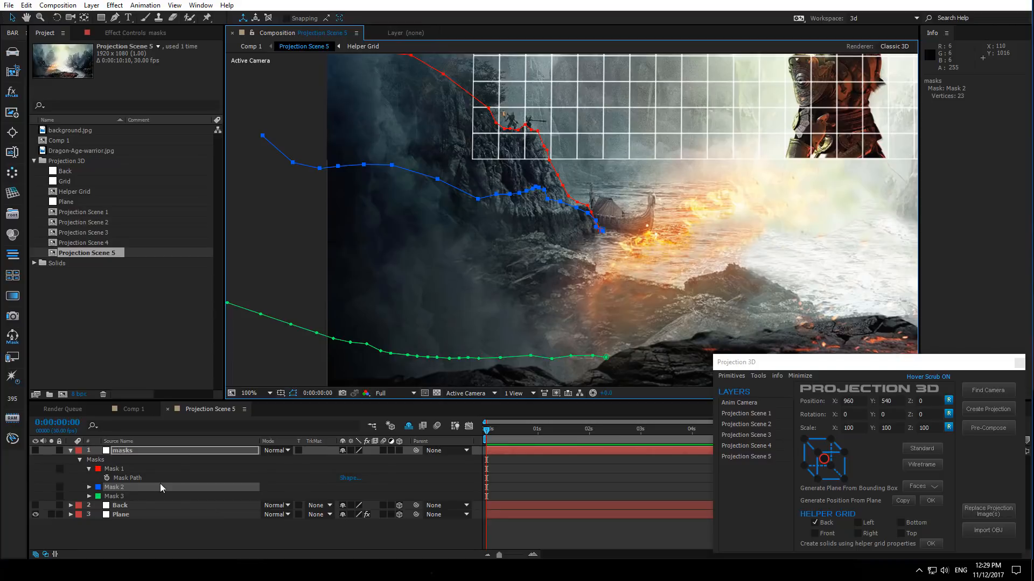
{"action": "left_click", "coordinate": [147, 497]}
{"action": "key", "text": "shift+Up"}
{"action": "key", "text": "shift+Up"}
{"action": "key", "text": "shift+Up"}
{"action": "key", "text": "shift+Up"}
{"action": "key", "text": "shift+Up"}
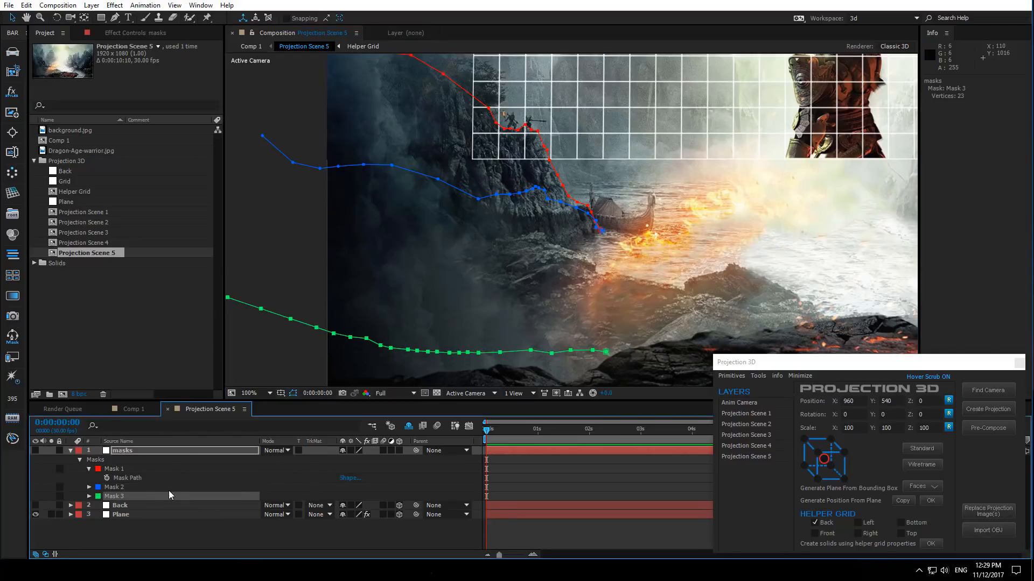
{"action": "key", "text": "shift+Up"}
{"action": "key", "text": "shift+Up"}
{"action": "key", "text": "shift+Up"}
{"action": "key", "text": "shift+Up"}
{"action": "key", "text": "shift+Up"}
{"action": "key", "text": "shift+Up"}
{"action": "key", "text": "shift+Up"}
{"action": "key", "text": "shift+Up"}
{"action": "key", "text": "shift+Up"}
{"action": "key", "text": "shift+Up"}
{"action": "key", "text": "shift+Up"}
{"action": "key", "text": "shift+Up"}
{"action": "key", "text": "shift+Up"}
{"action": "key", "text": "shift+Up"}
{"action": "key", "text": "shift+Up"}
{"action": "key", "text": "shift+Up"}
{"action": "key", "text": "shift+Up"}
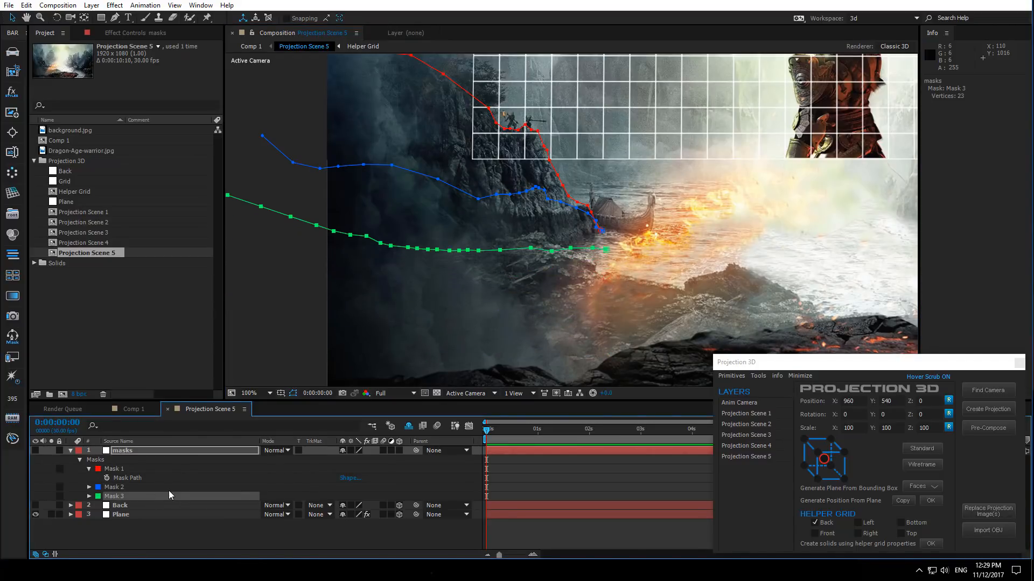
{"action": "key", "text": "shift+Up"}
{"action": "key", "text": "shift+Up"}
{"action": "scroll", "coordinate": [599, 241], "scroll_direction": "up", "scroll_amount": 4}
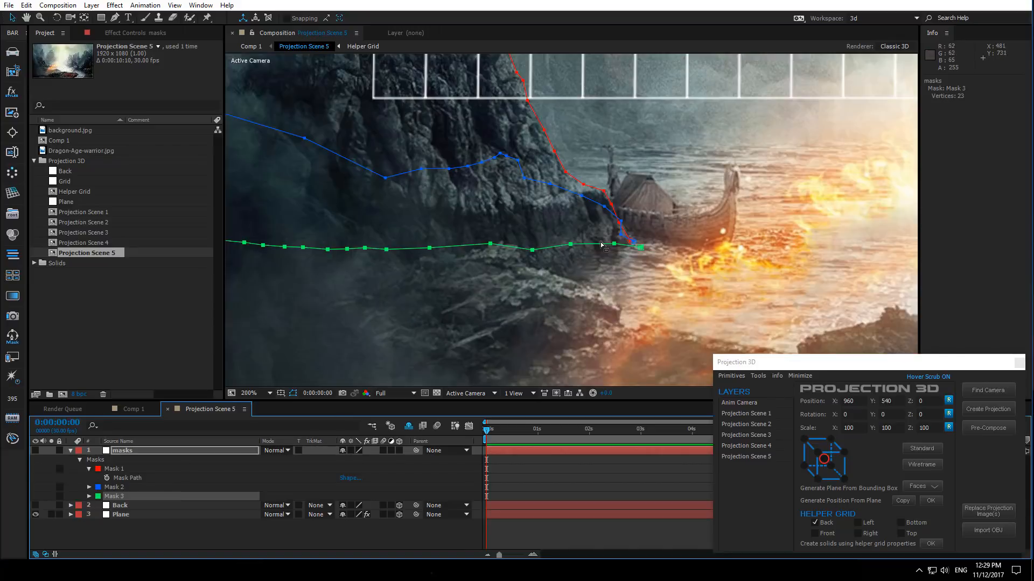
{"action": "key", "text": "Up"}
{"action": "key", "text": "Up"}
{"action": "key", "text": "Up"}
{"action": "key", "text": "Up"}
{"action": "key", "text": "Up"}
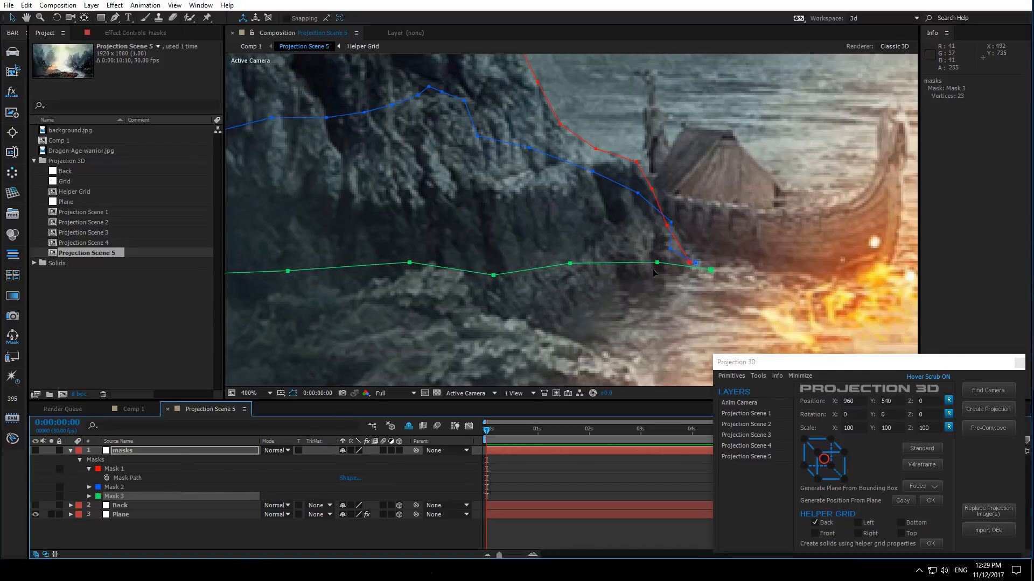
{"action": "scroll", "coordinate": [652, 271], "scroll_direction": "down", "scroll_amount": 4}
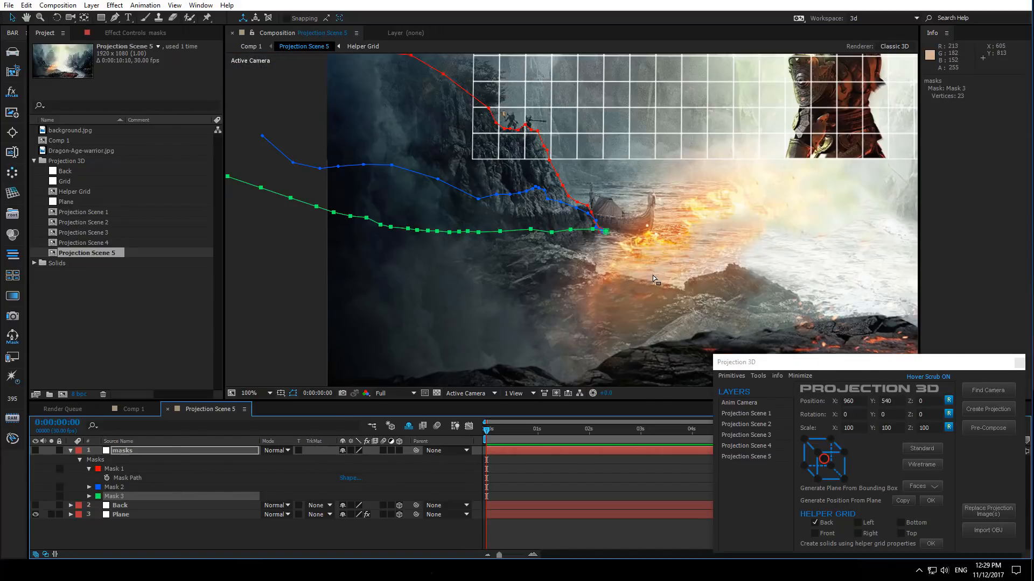
{"action": "scroll", "coordinate": [543, 254], "scroll_direction": "down", "scroll_amount": 2}
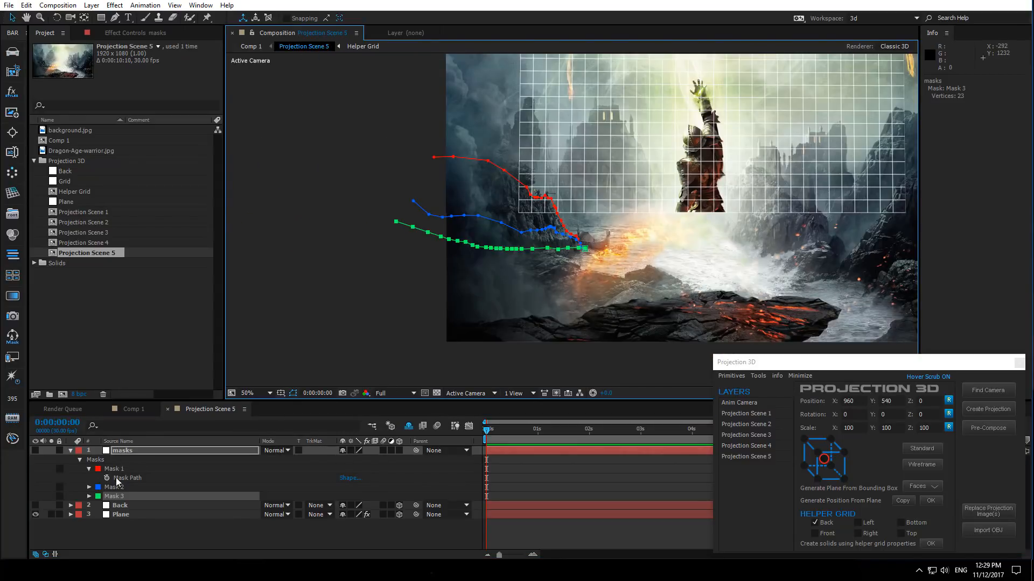
- Duplicate Mask 3 as Mask 4, select all four masks, and open the Mask Modeler tool
{"action": "left_click", "coordinate": [110, 501]}
{"action": "key", "text": "ctrl+d"}
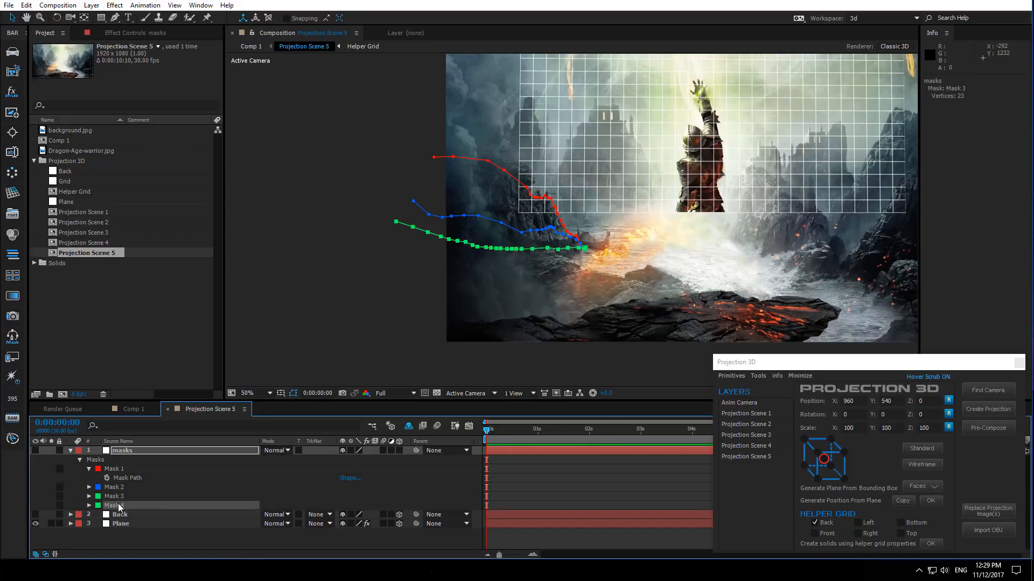
{"action": "left_click", "coordinate": [119, 469]}
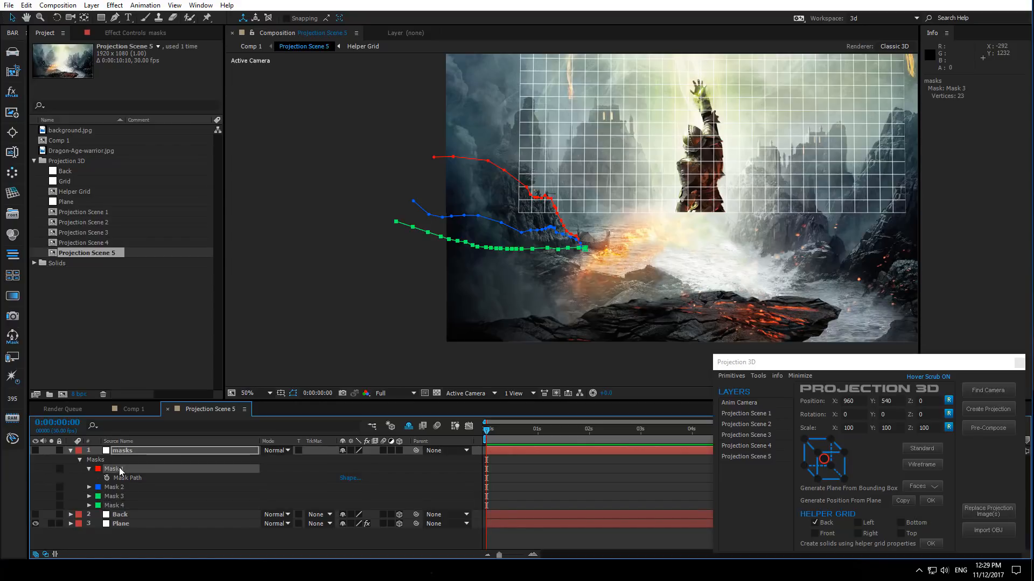
{"action": "left_click", "coordinate": [124, 506], "text": "shift"}
{"action": "left_click", "coordinate": [759, 379]}
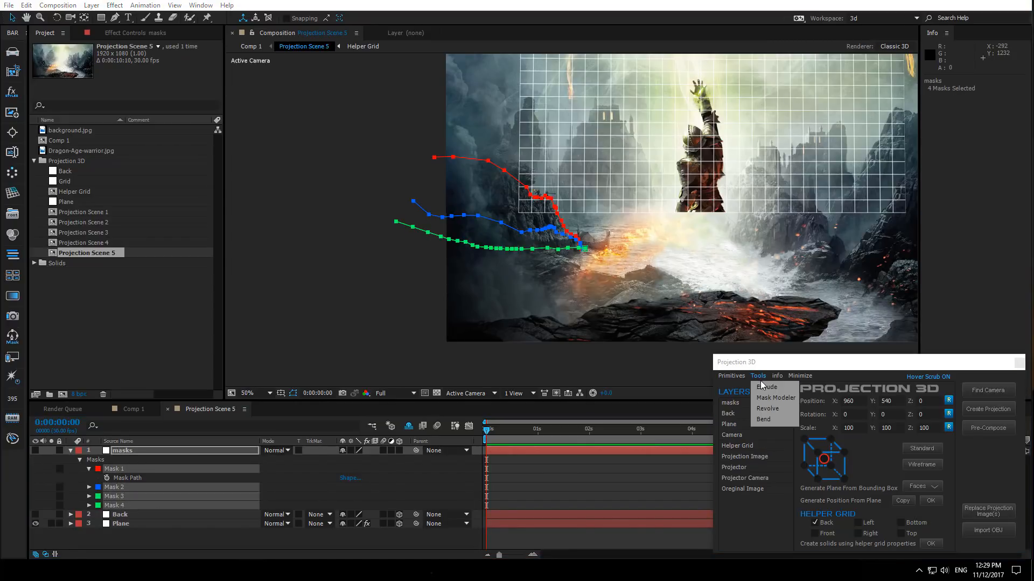
{"action": "left_click", "coordinate": [763, 395]}
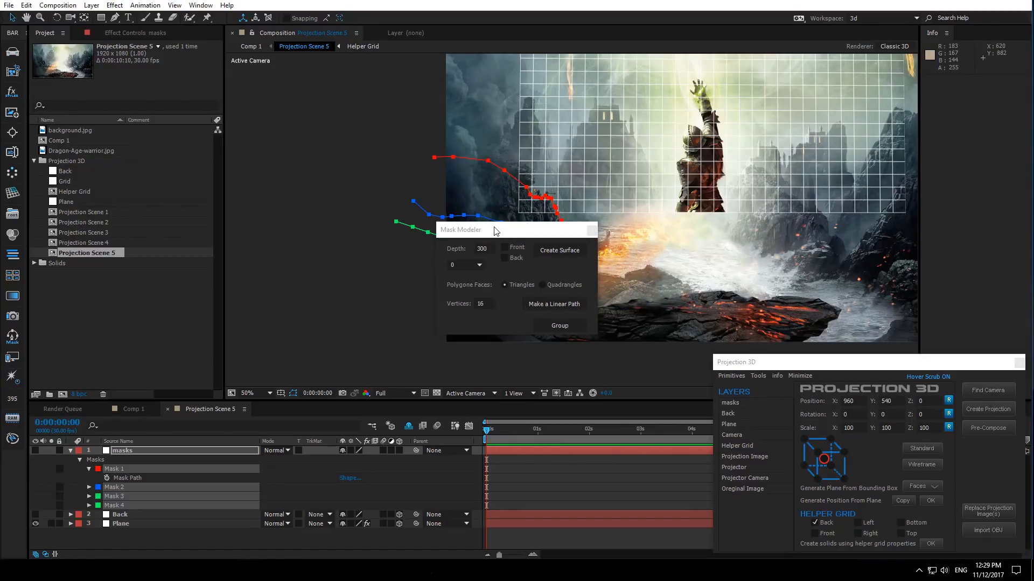
{"action": "left_click_drag", "start_coordinate": [494, 228], "coordinate": [910, 236]}
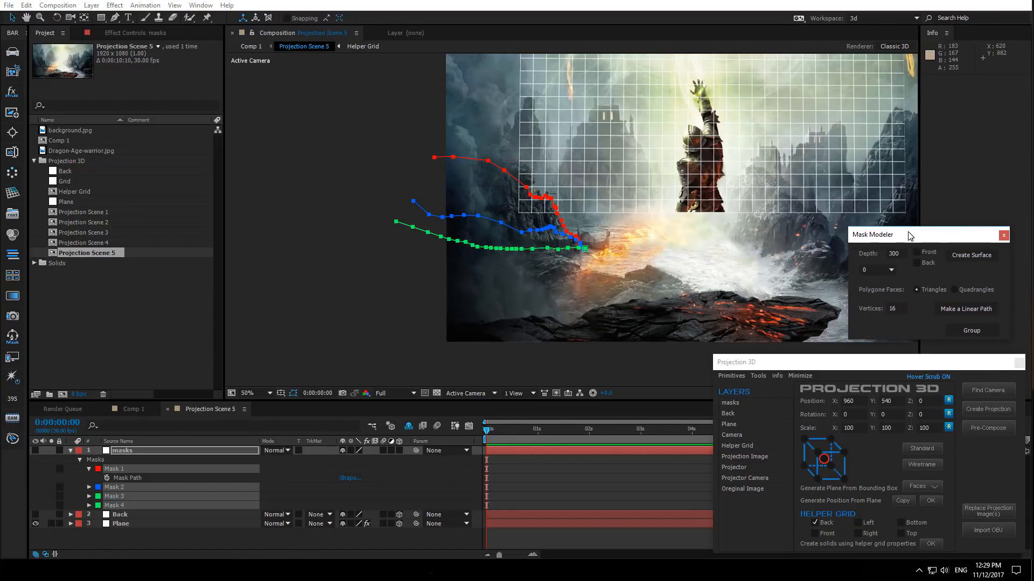
- Create surfaces between Masks 1 and 2 and between Masks 2 and 3 at depth 300
{"action": "left_click", "coordinate": [961, 256]}
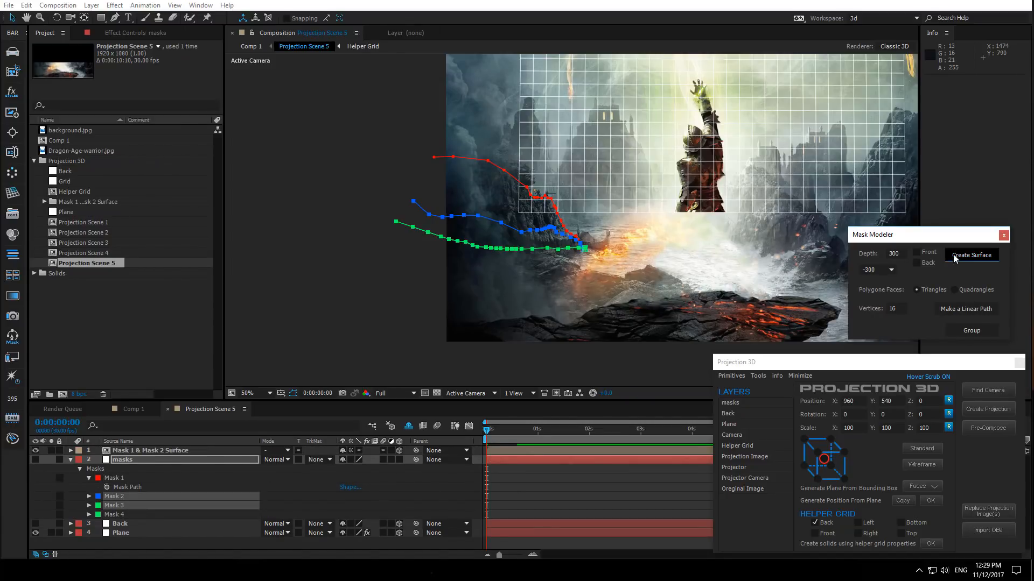
{"action": "left_click", "coordinate": [954, 256]}
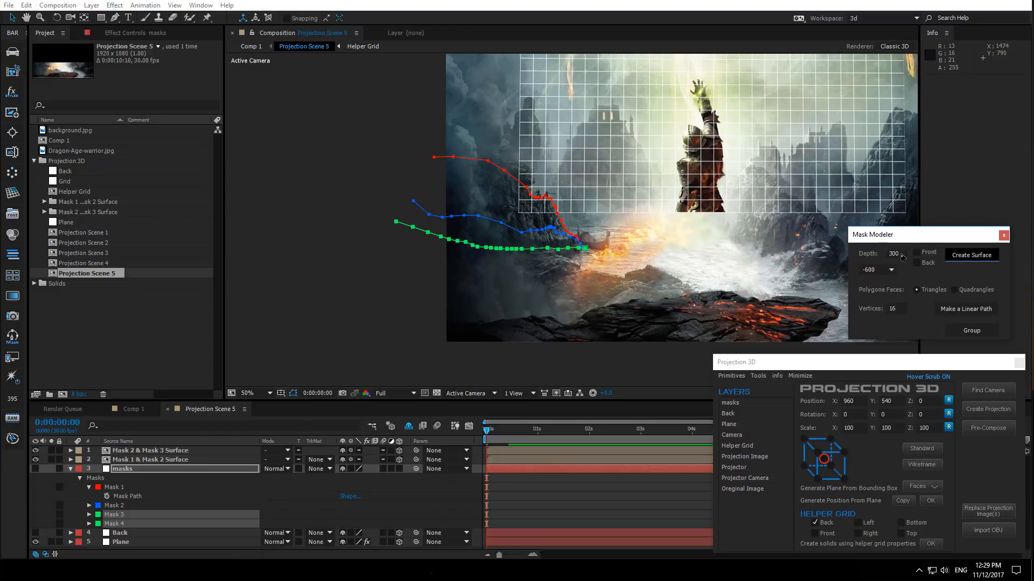
- Set the Mask Modeler depth to 1000 and create the surface between Masks 3 and 4
{"action": "left_click_drag", "start_coordinate": [901, 254], "coordinate": [872, 260]}
{"action": "type", "text": "100"}
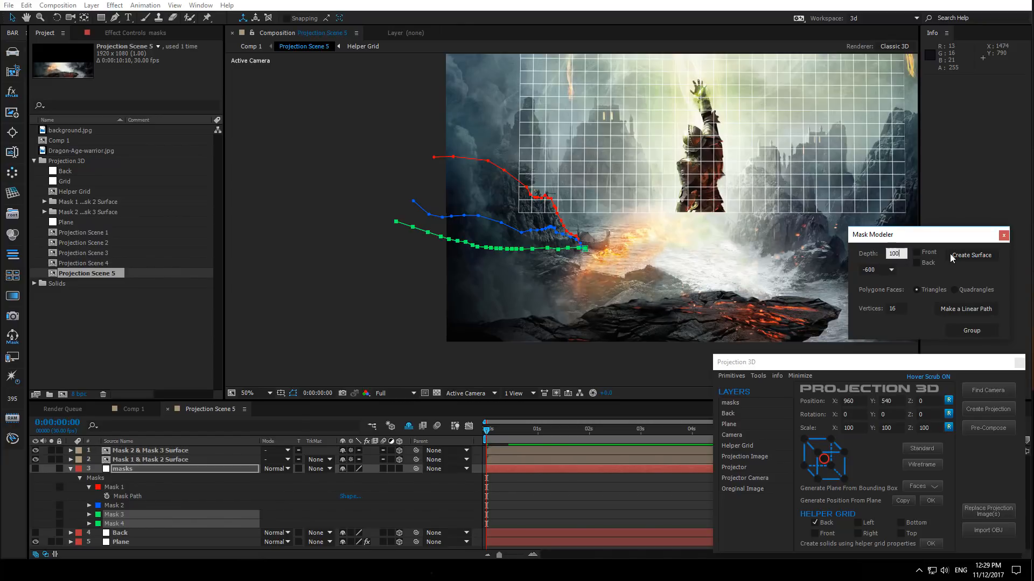
{"action": "type", "text": "0"}
{"action": "left_click", "coordinate": [955, 256]}
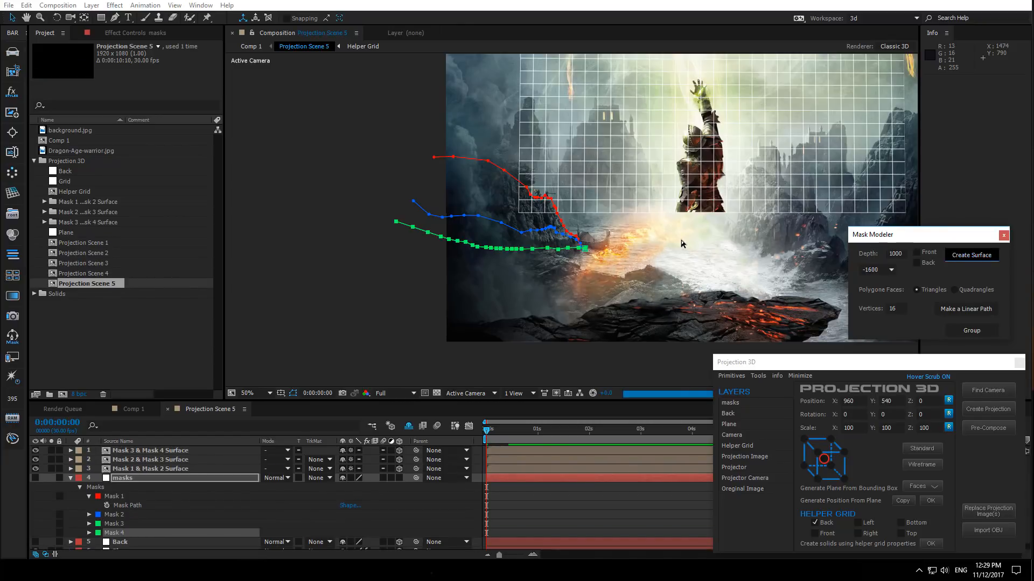
- Select the three surface layers and group them into one surface
{"action": "scroll", "coordinate": [681, 239], "scroll_direction": "down", "scroll_amount": 4}
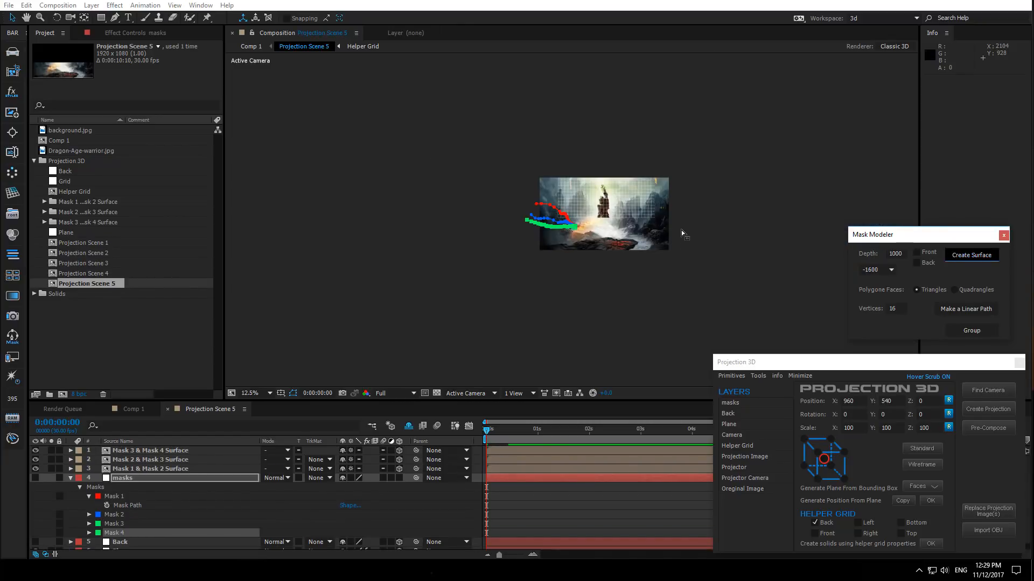
{"action": "left_click", "coordinate": [144, 468]}
{"action": "left_click", "coordinate": [149, 449], "text": "shift"}
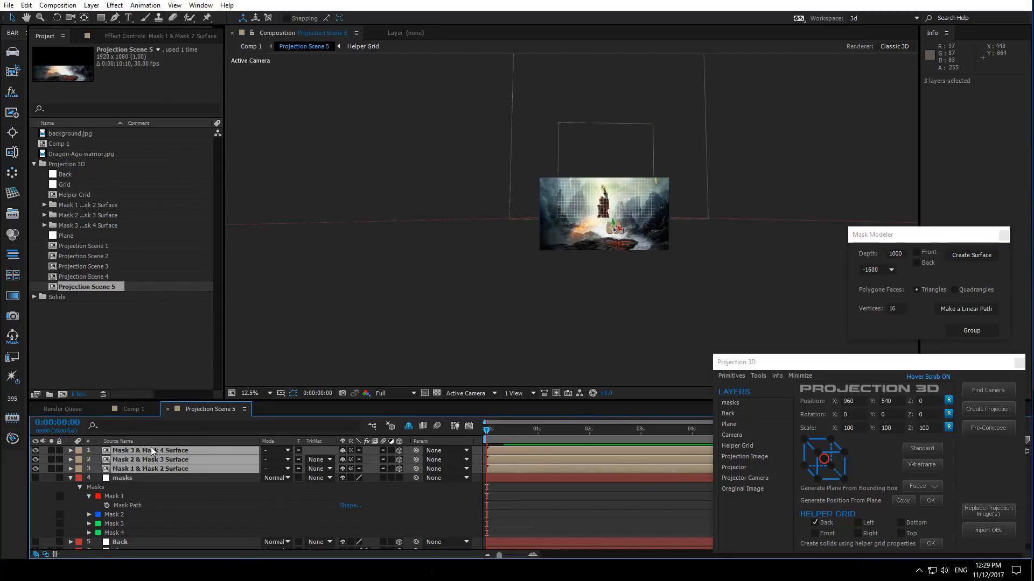
{"action": "left_click", "coordinate": [972, 330]}
{"action": "scroll", "coordinate": [614, 254], "scroll_direction": "up", "scroll_amount": 4}
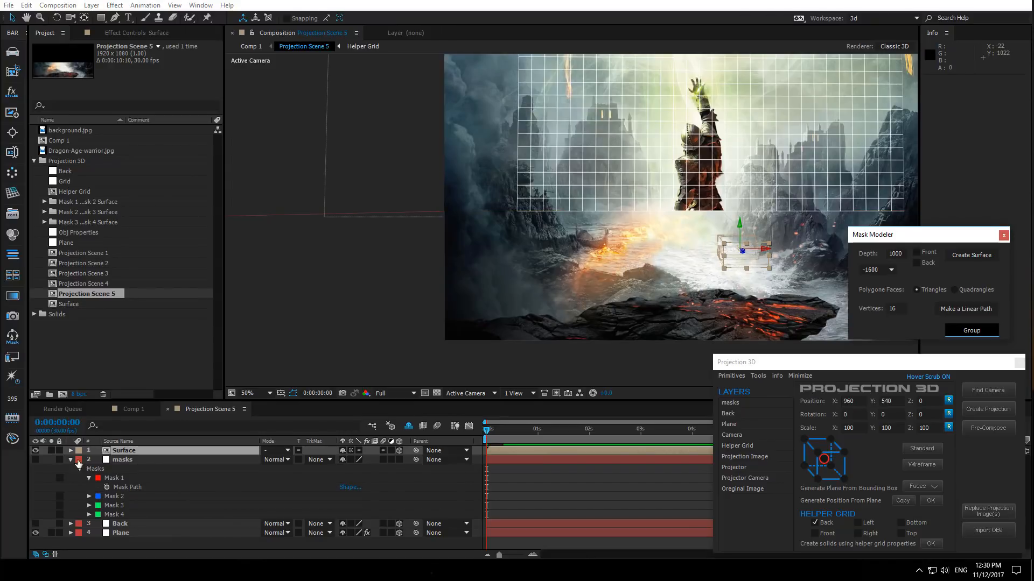
- Pick a point for the Plane layer's Generate Position effect and generate a 3D position from the plane
{"action": "left_click", "coordinate": [70, 460]}
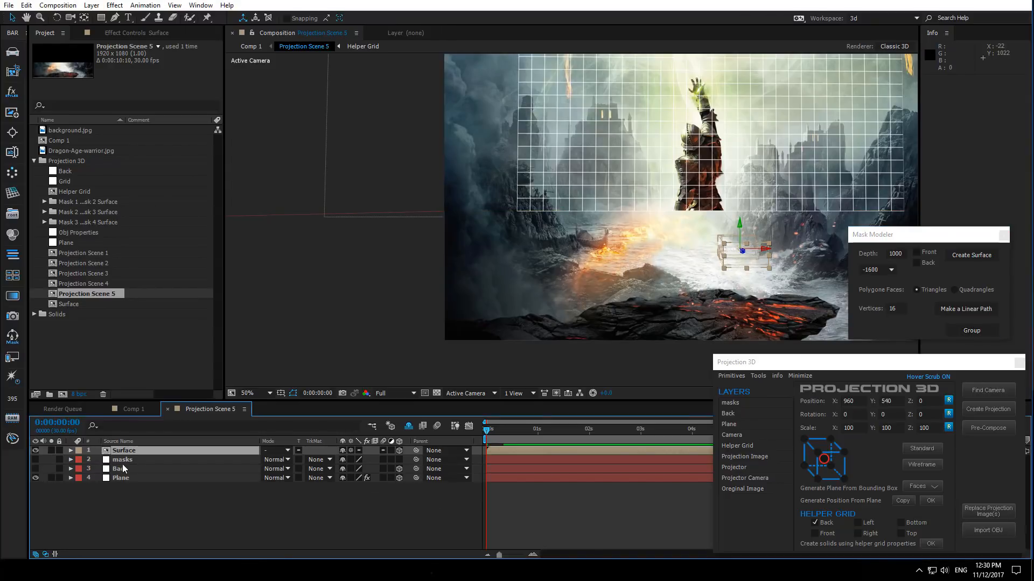
{"action": "left_click", "coordinate": [128, 478]}
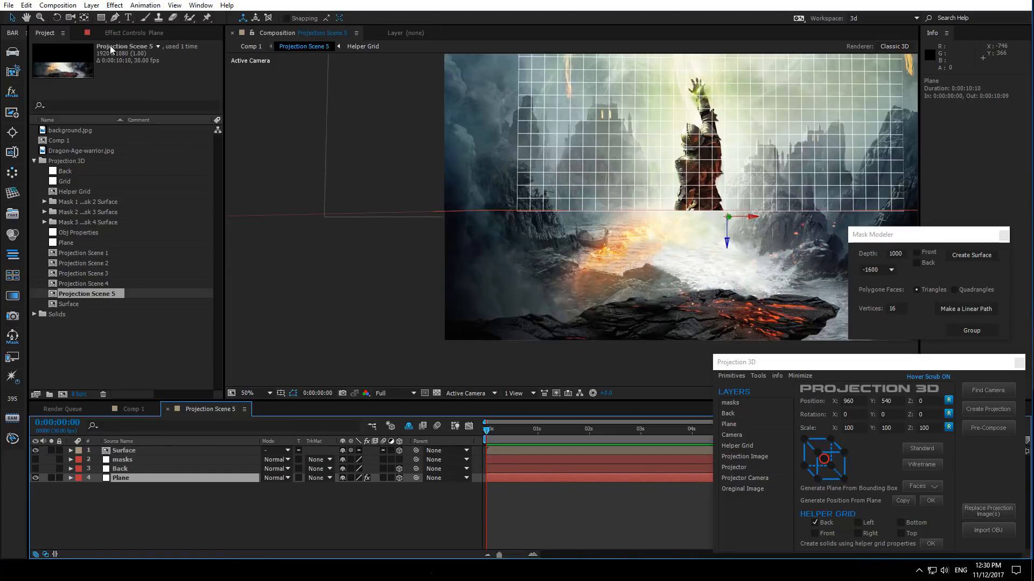
{"action": "left_click", "coordinate": [122, 30]}
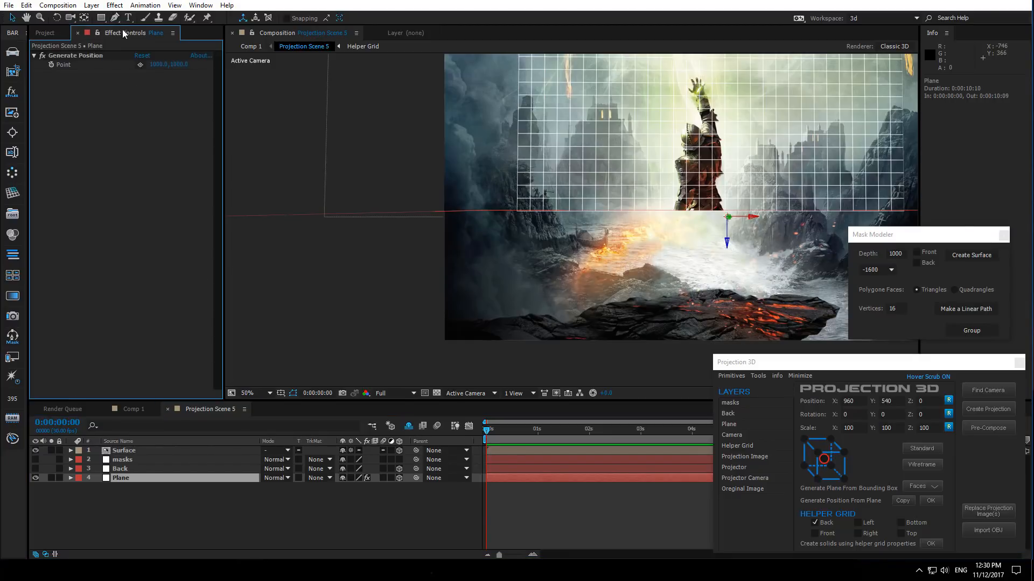
{"action": "left_click", "coordinate": [141, 65]}
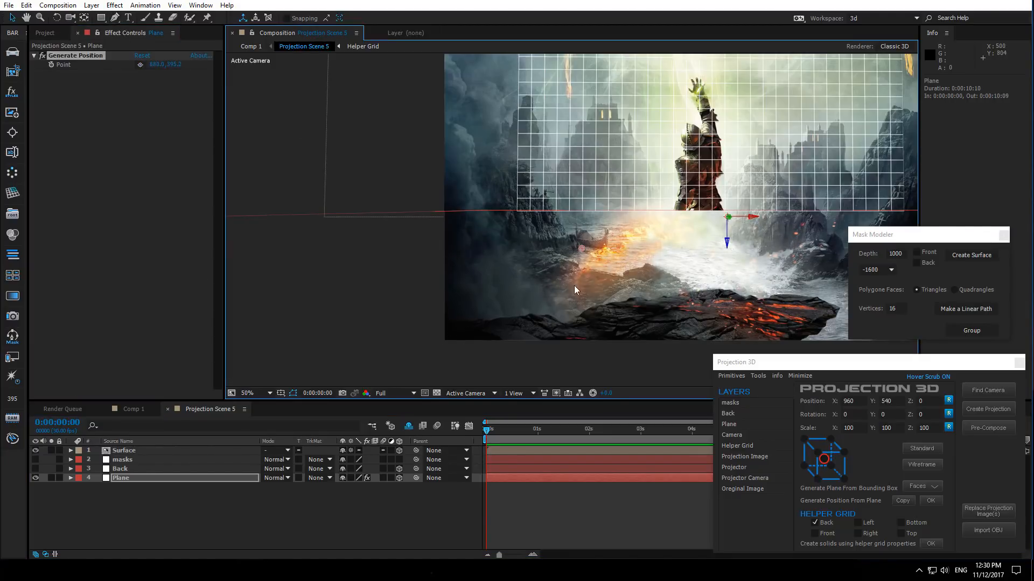
{"action": "key", "text": "period"}
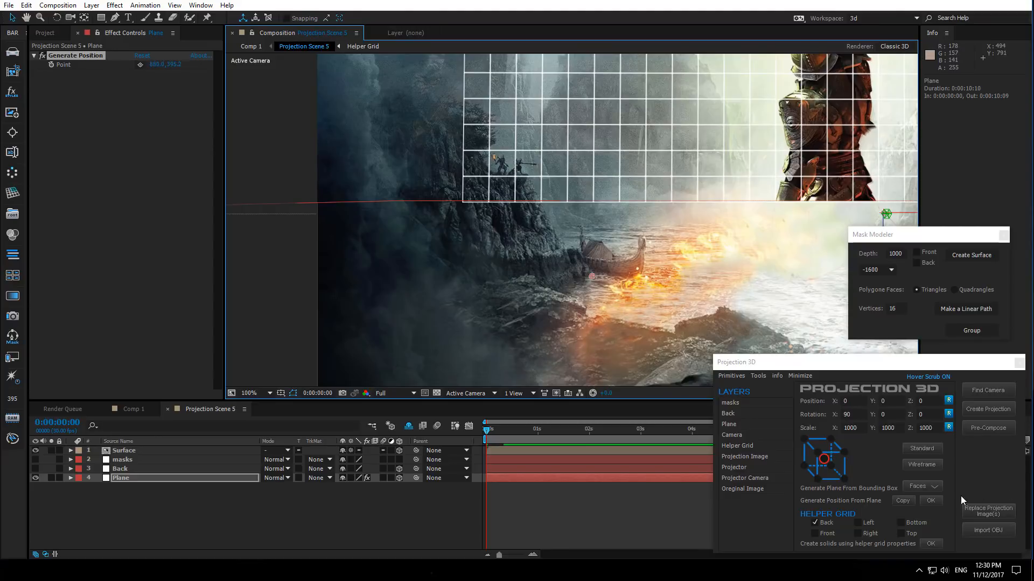
{"action": "left_click", "coordinate": [933, 503]}
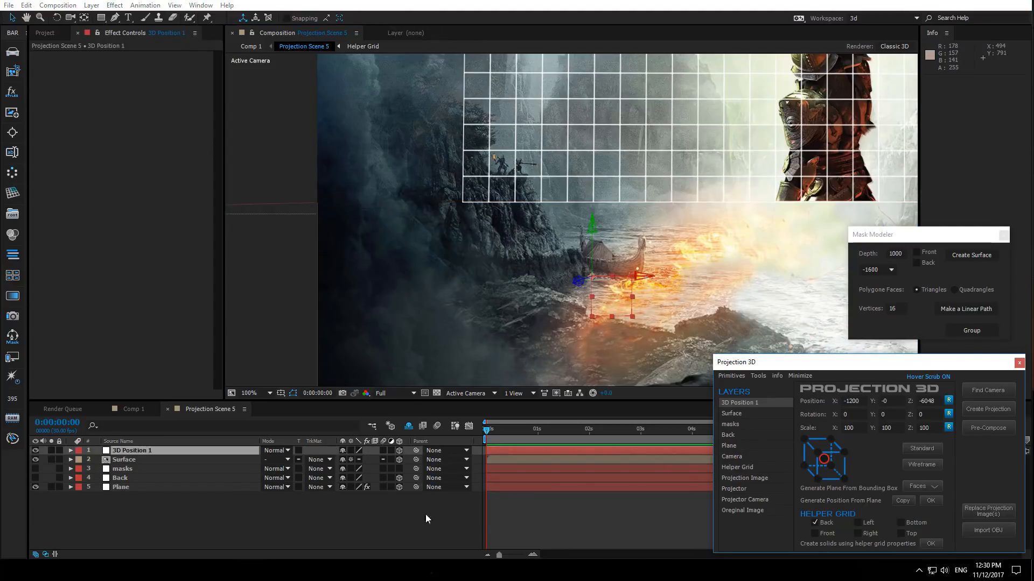
- Select the Surface layer and hide the Plane layer to reveal the full artwork
{"action": "left_click", "coordinate": [129, 461]}
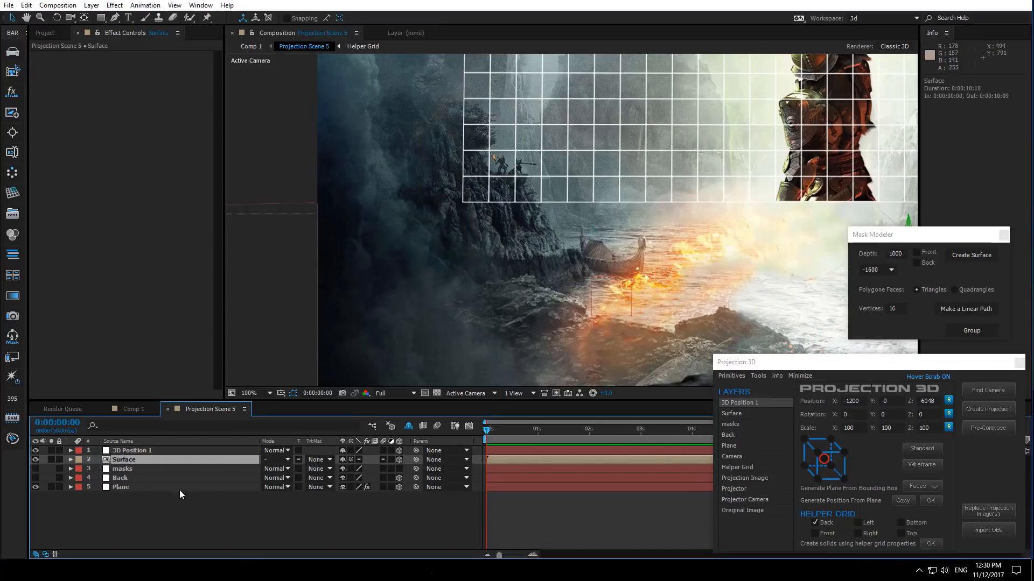
{"action": "left_click", "coordinate": [831, 466]}
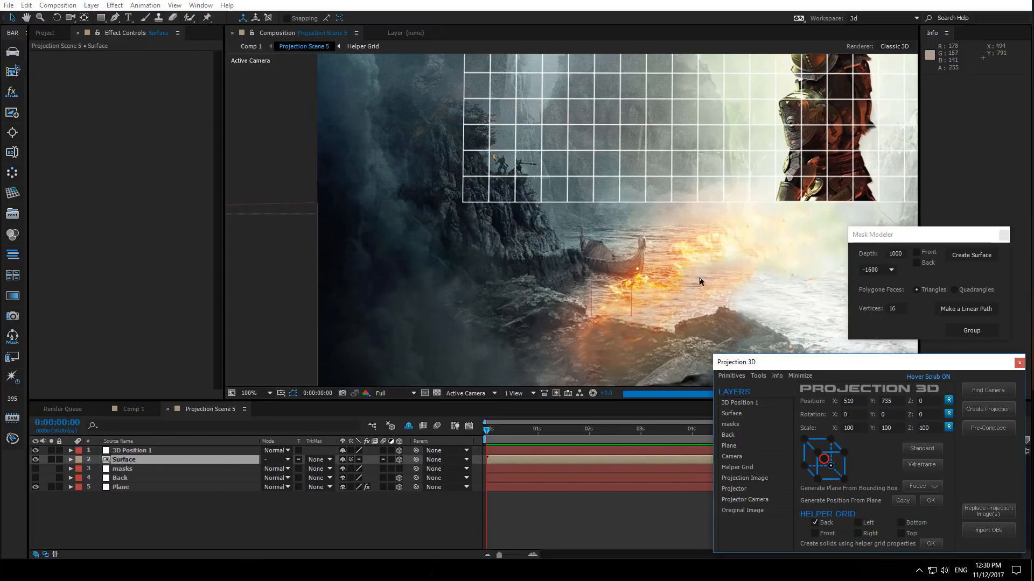
{"action": "scroll", "coordinate": [606, 269], "scroll_direction": "down", "scroll_amount": 2}
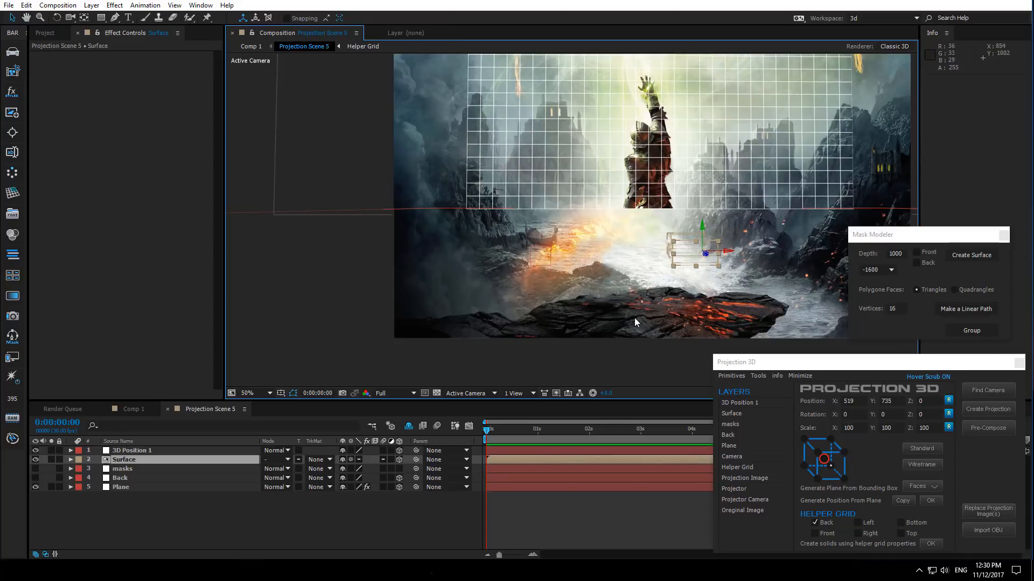
{"action": "left_click_drag", "start_coordinate": [635, 318], "coordinate": [638, 331]}
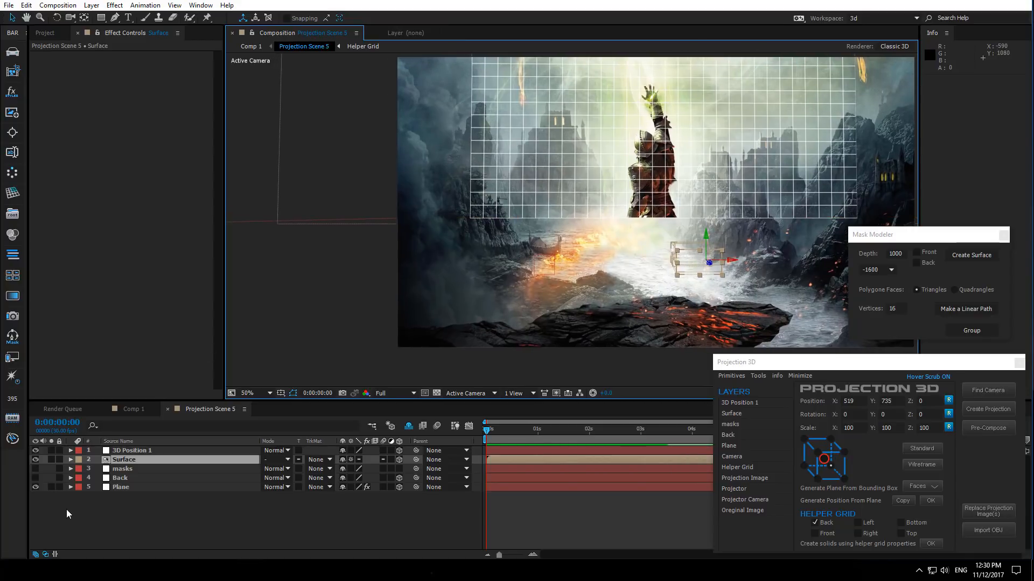
{"action": "left_click", "coordinate": [35, 486]}
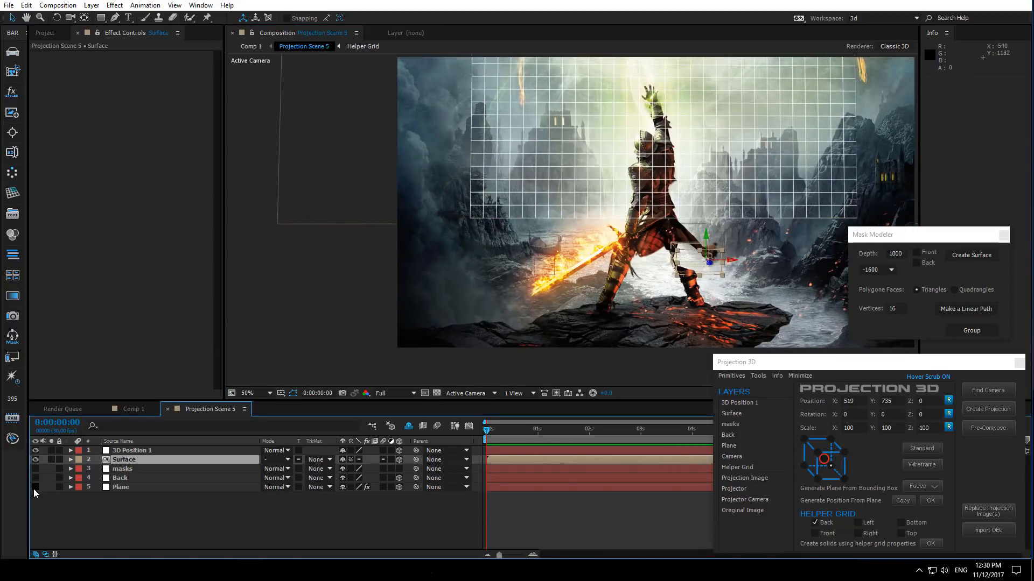
- Copy the 3D Position 1 layer's position and paste it into the Surface layer's position
{"action": "left_click", "coordinate": [131, 452]}
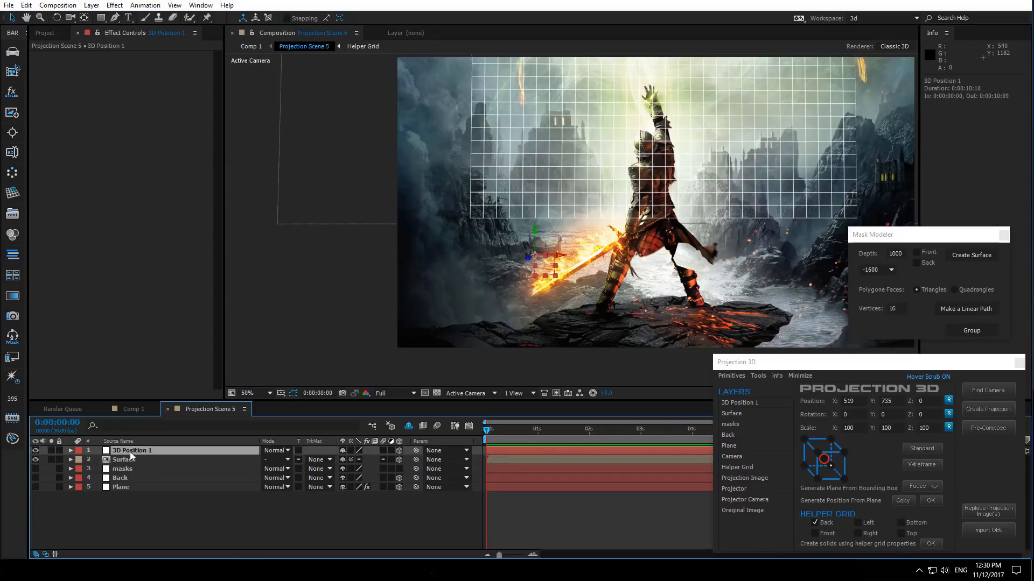
{"action": "key", "text": "p"}
{"action": "left_click", "coordinate": [127, 469]}
{"action": "key", "text": "p"}
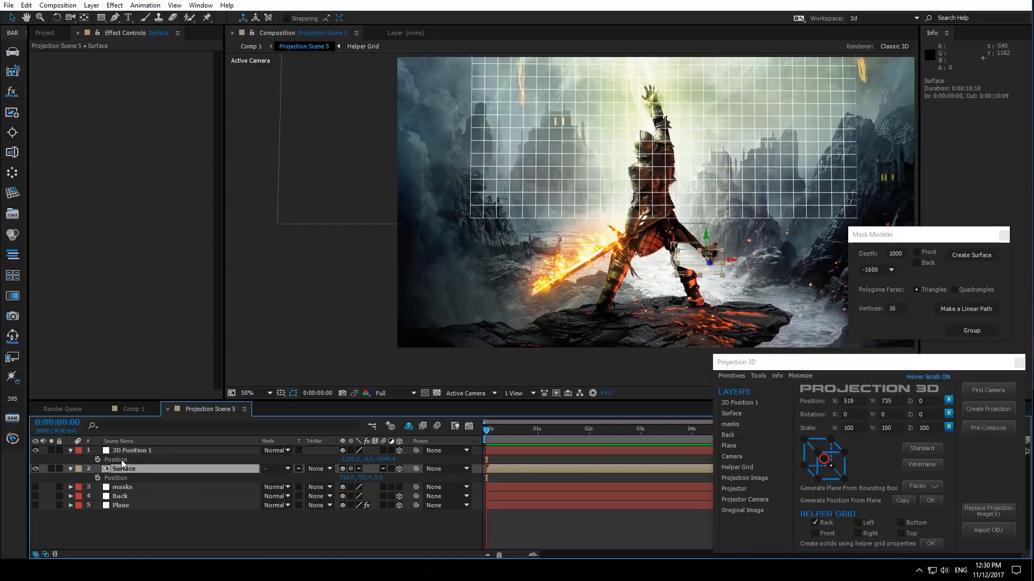
{"action": "left_click", "coordinate": [121, 460]}
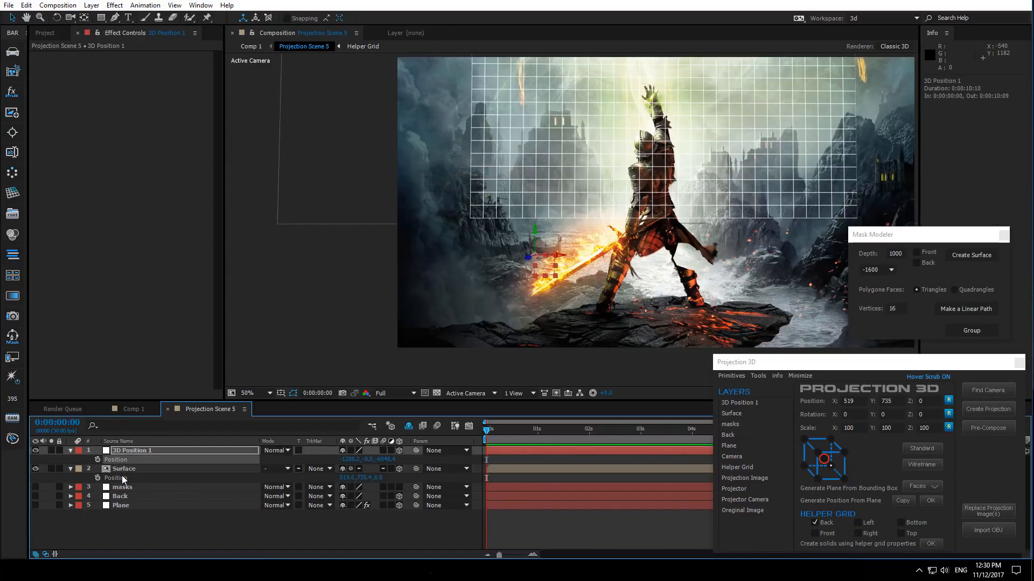
{"action": "left_click", "coordinate": [122, 477]}
{"action": "key", "text": "ctrl+v"}
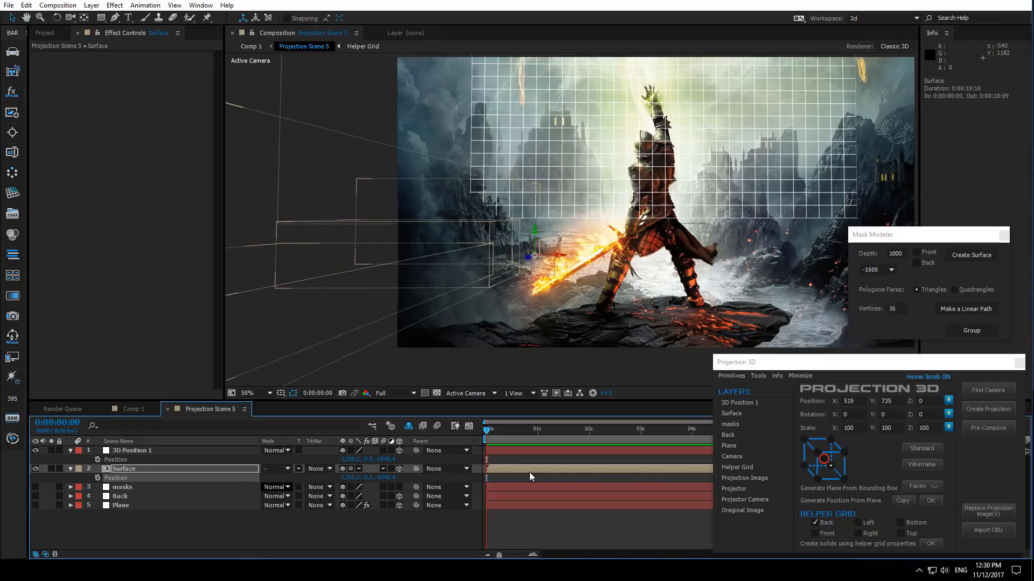
- Display the Surface layer as a wireframe
{"action": "left_click", "coordinate": [926, 464]}
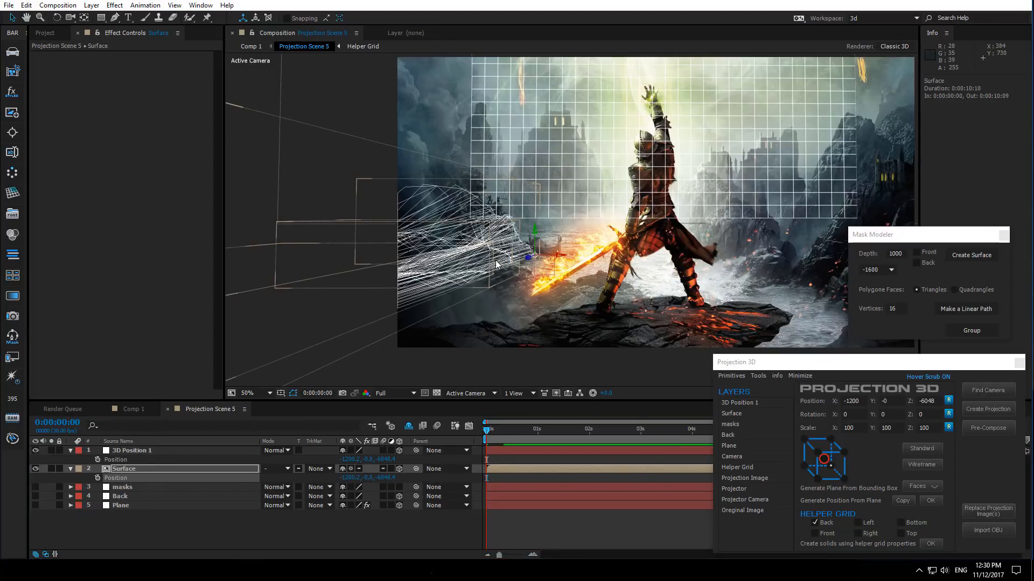
{"action": "scroll", "coordinate": [495, 263], "scroll_direction": "up", "scroll_amount": 1}
{"action": "left_click_drag", "start_coordinate": [458, 277], "coordinate": [545, 234]}
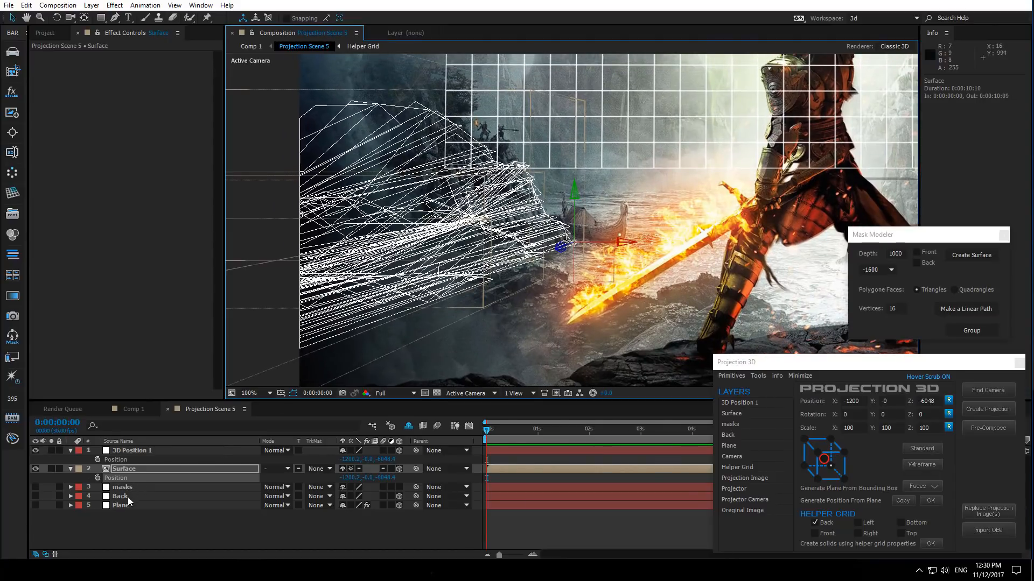
- Adjust the Surface layer's rotation and scale, to about 124, 135, 221 percent, so the wireframe fits the cliffs
{"action": "key", "text": "r"}
{"action": "left_click_drag", "start_coordinate": [355, 497], "coordinate": [371, 477]}
{"action": "key", "text": "s"}
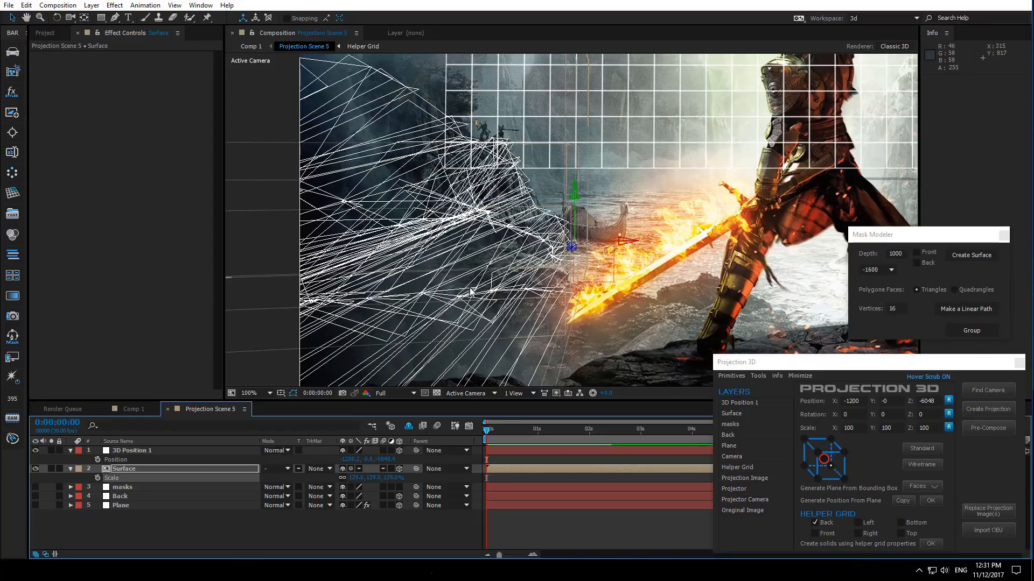
{"action": "left_click_drag", "start_coordinate": [472, 295], "coordinate": [493, 274]}
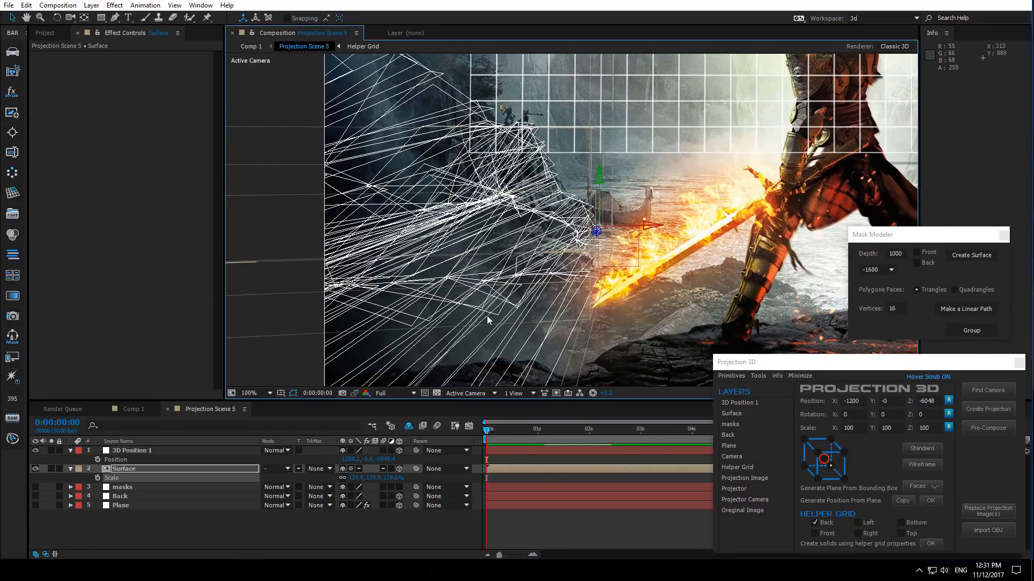
{"action": "left_click", "coordinate": [343, 478]}
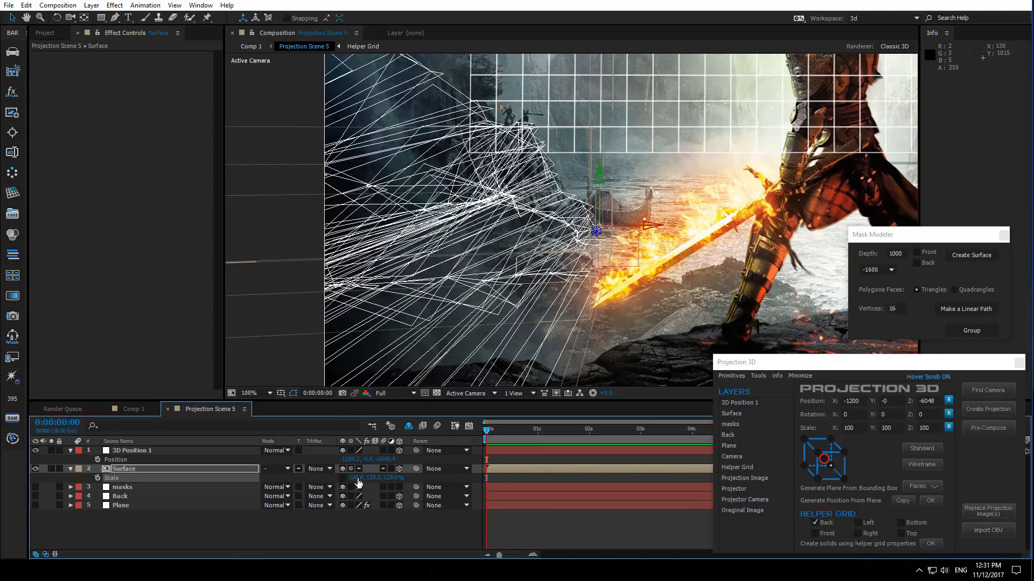
{"action": "left_click_drag", "start_coordinate": [373, 478], "coordinate": [417, 457]}
{"action": "key", "text": "r"}
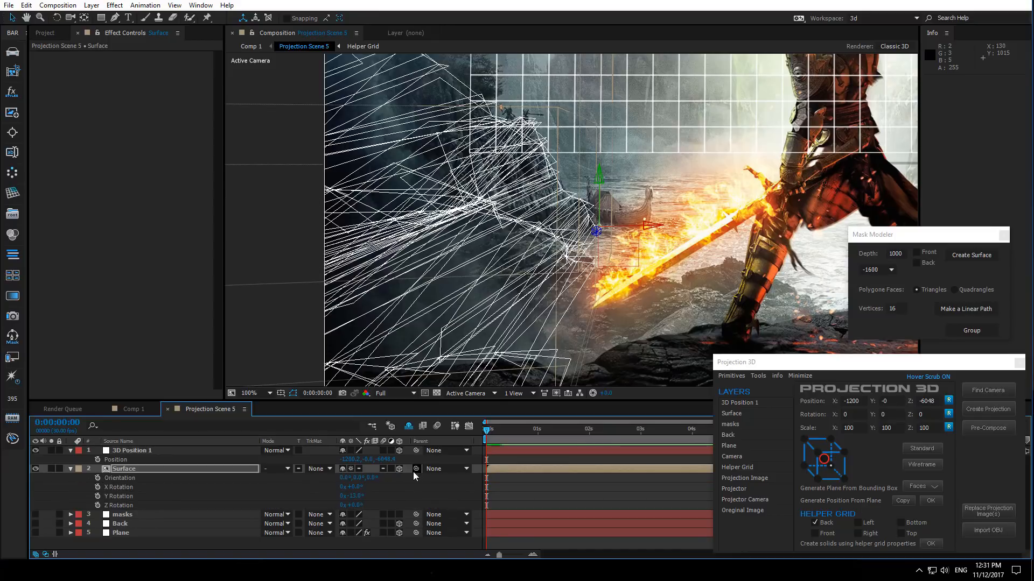
{"action": "left_click_drag", "start_coordinate": [355, 497], "coordinate": [355, 496]}
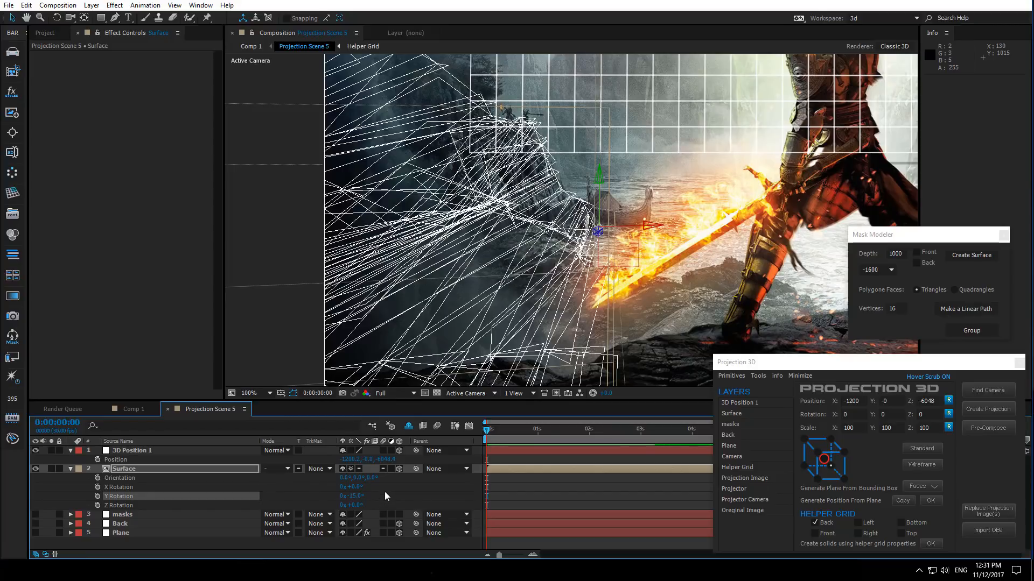
{"action": "key", "text": "s"}
{"action": "left_click_drag", "start_coordinate": [391, 478], "coordinate": [399, 477]}
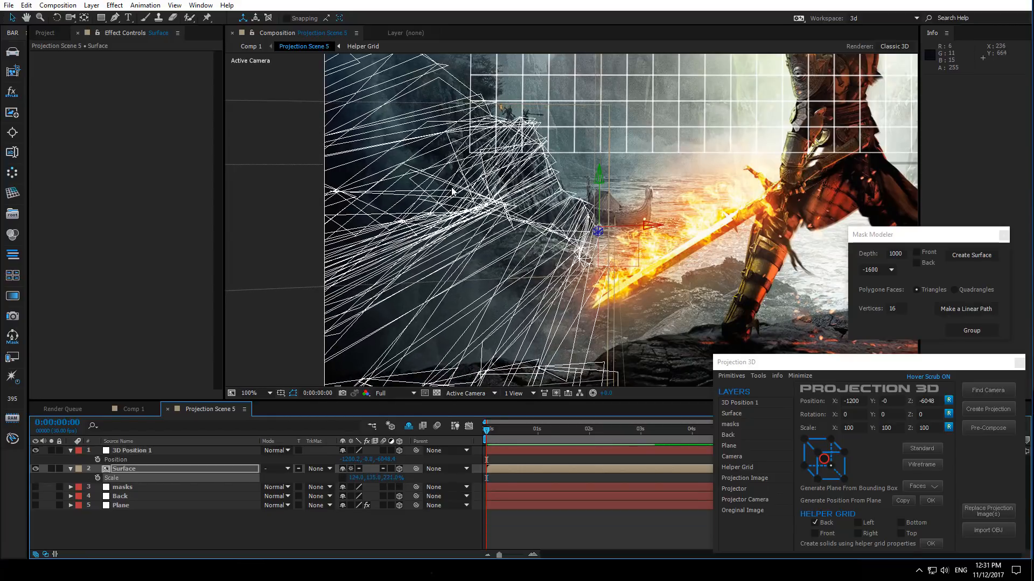
{"action": "left_click_drag", "start_coordinate": [451, 188], "coordinate": [488, 159]}
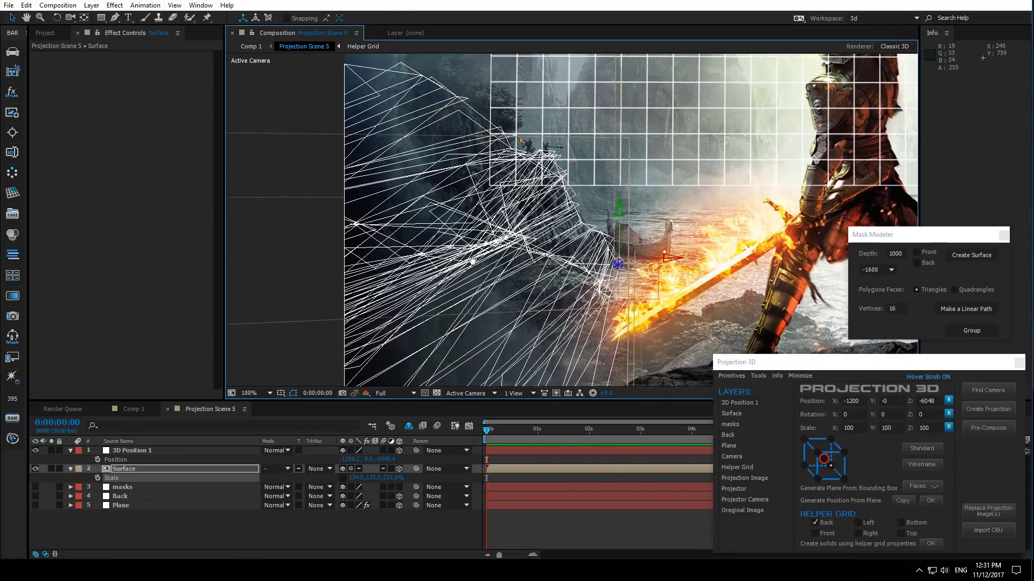
- Switch the Surface layer back to standard display
{"action": "left_click", "coordinate": [138, 488]}
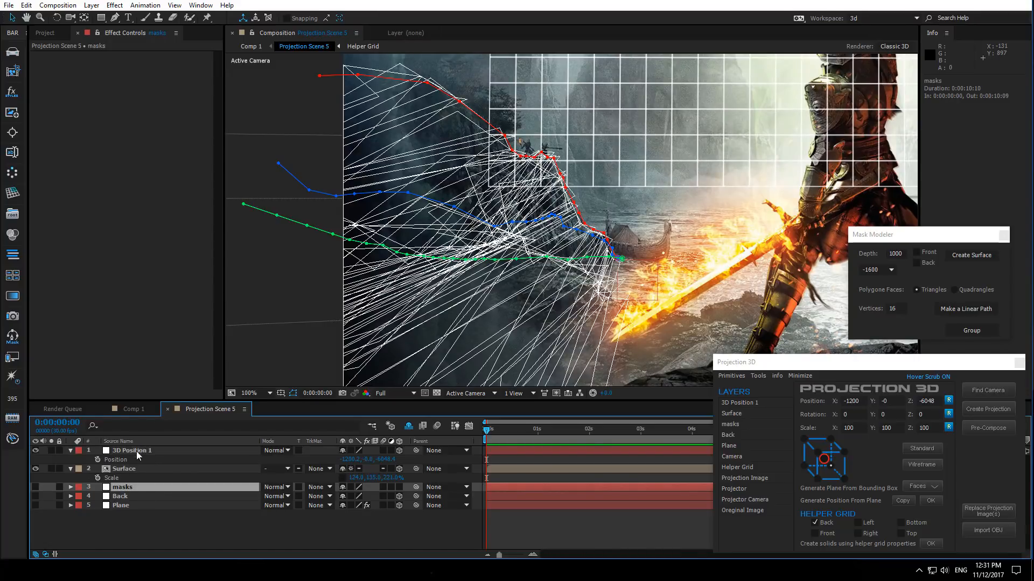
{"action": "left_click", "coordinate": [131, 468]}
{"action": "scroll", "coordinate": [517, 297], "scroll_direction": "down", "scroll_amount": 2}
{"action": "left_click_drag", "start_coordinate": [575, 301], "coordinate": [448, 304]}
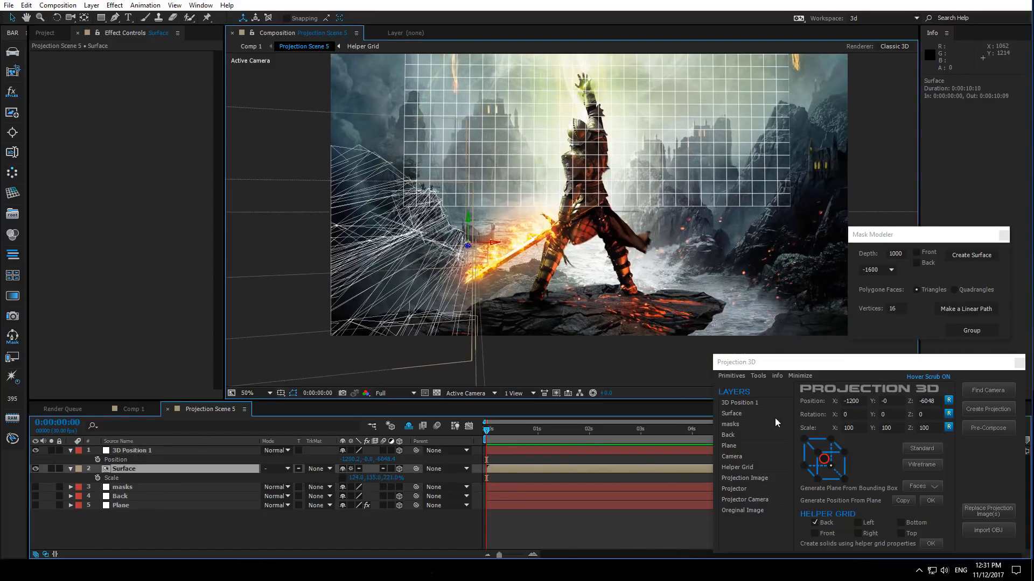
{"action": "left_click", "coordinate": [920, 450]}
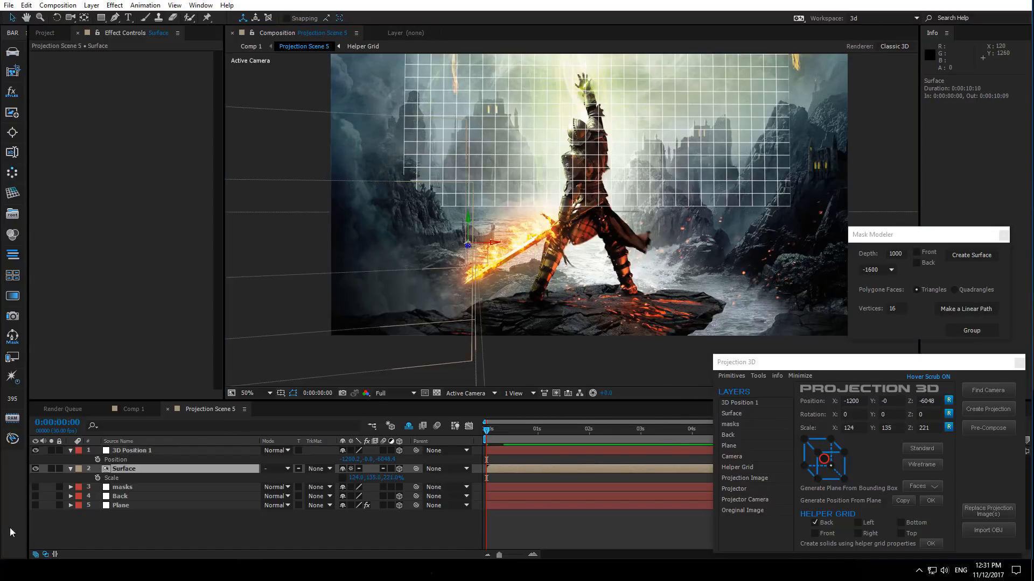
- Turn the Back and Plane layers back on and inspect the projection from an orbited custom view
{"action": "left_click_drag", "start_coordinate": [36, 498], "coordinate": [37, 506]}
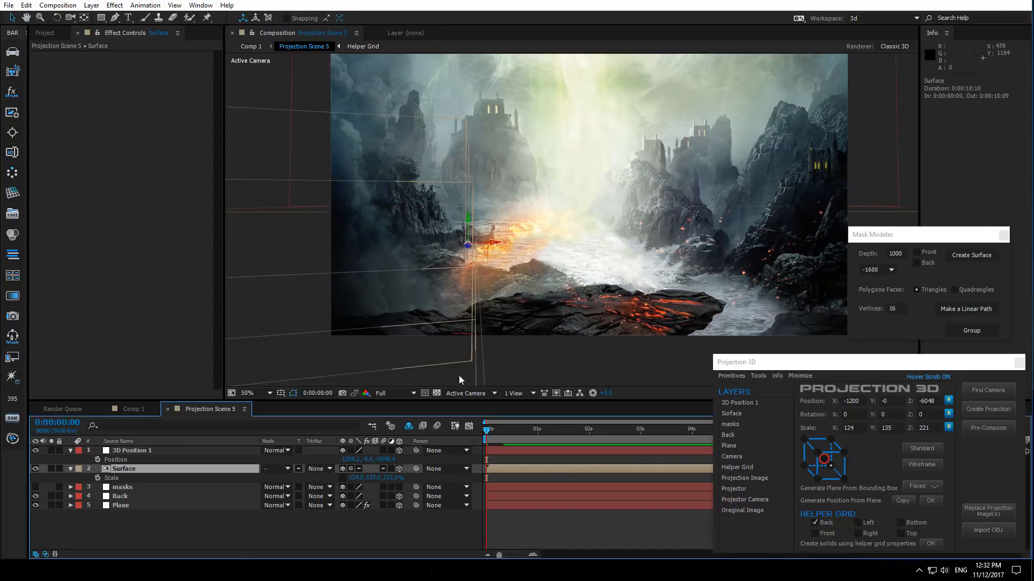
{"action": "left_click", "coordinate": [467, 392]}
{"action": "left_click", "coordinate": [483, 523]}
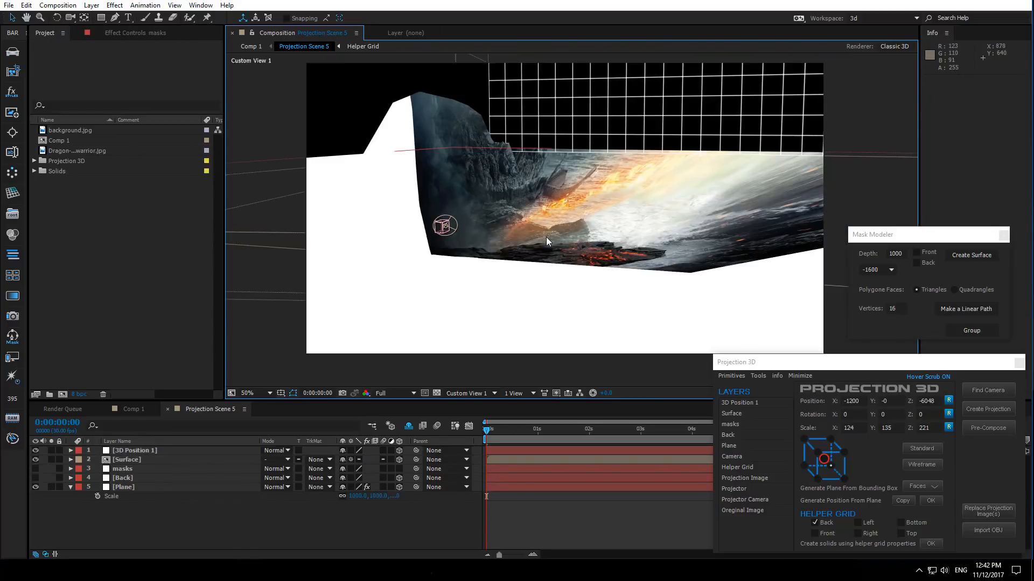
{"action": "left_click", "coordinate": [70, 17]}
{"action": "left_click_drag", "start_coordinate": [580, 213], "coordinate": [554, 280]}
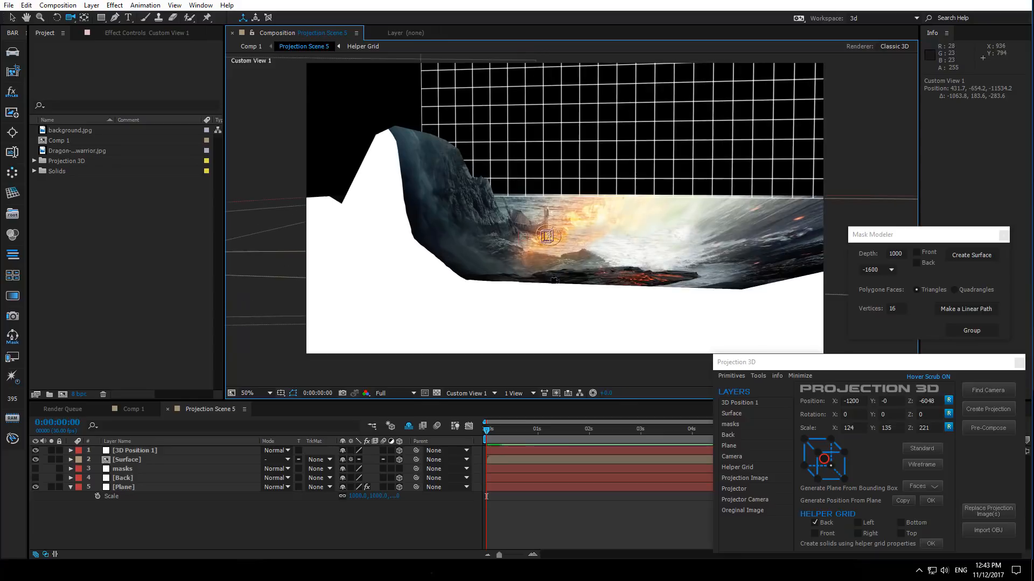
{"action": "left_click", "coordinate": [464, 394]}
{"action": "left_click", "coordinate": [460, 407]}
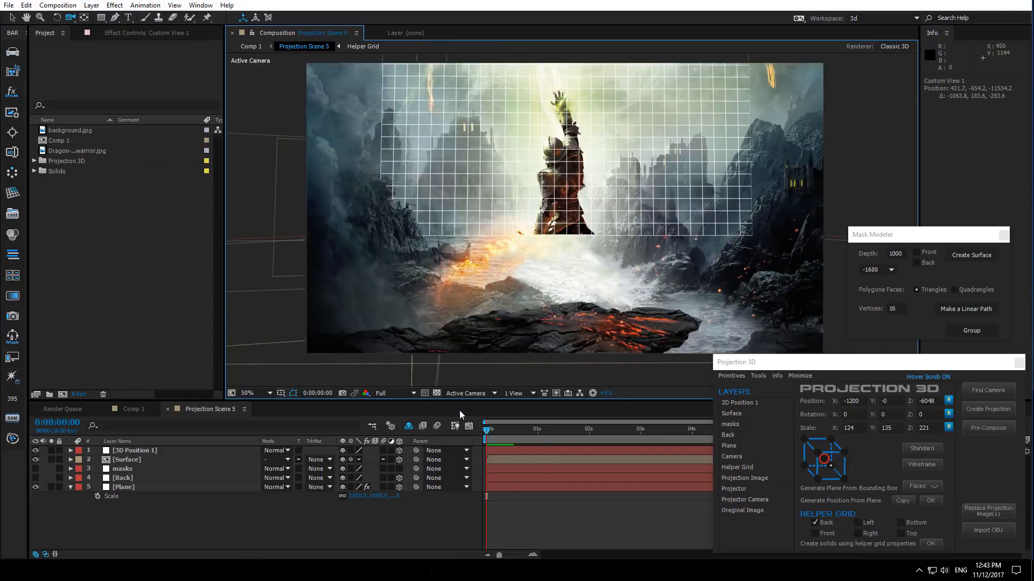
- Delete the four existing masks from the masks layer
{"action": "left_click", "coordinate": [126, 469]}
{"action": "key", "text": "m"}
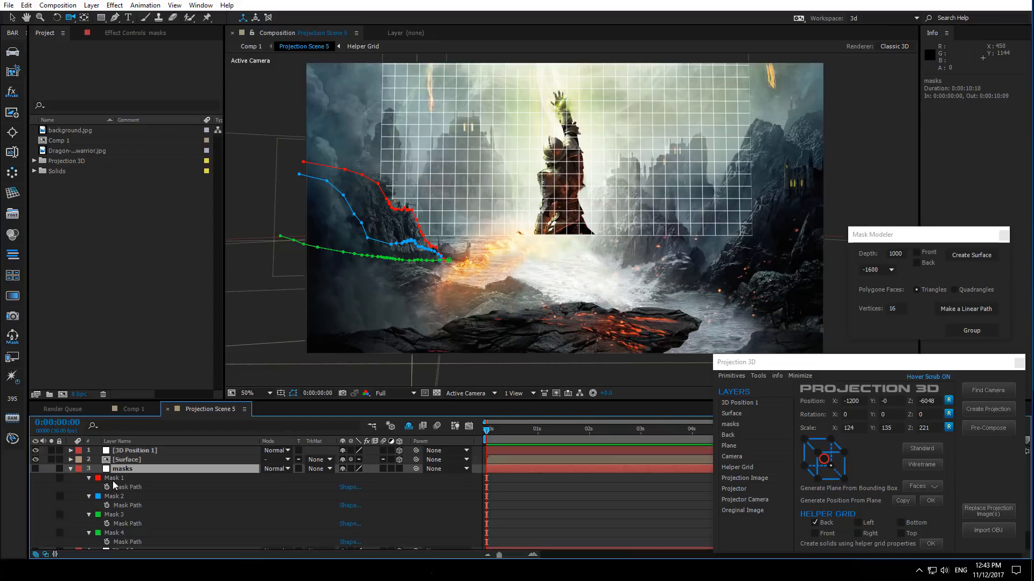
{"action": "left_click", "coordinate": [113, 480]}
{"action": "left_click", "coordinate": [116, 533], "text": "shift"}
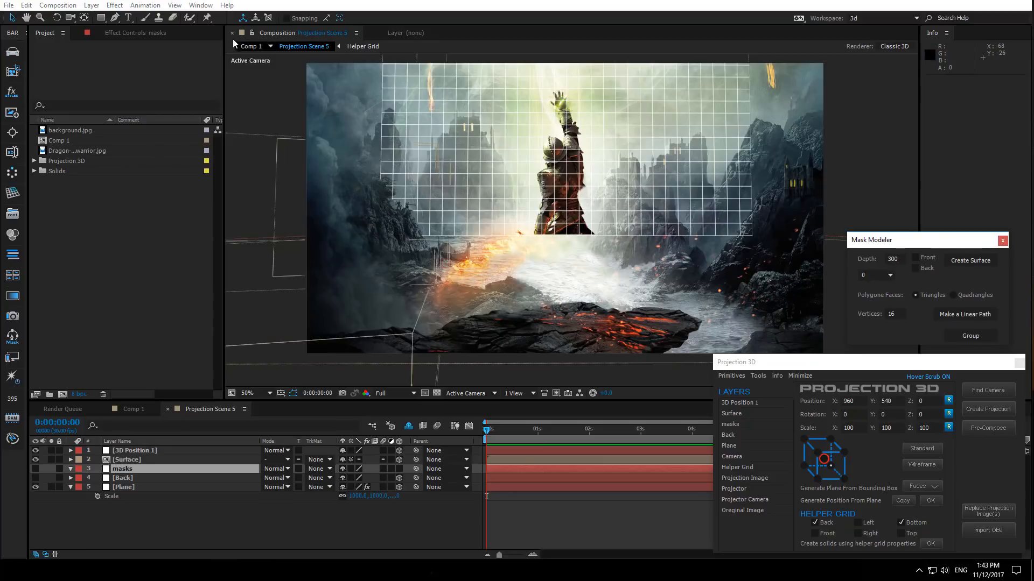
- Start a new open mask path on the masks layer with the Pen tool along the shoreline toward the right cliff
{"action": "left_click", "coordinate": [114, 18]}
{"action": "scroll", "coordinate": [529, 261], "scroll_direction": "up", "scroll_amount": 2}
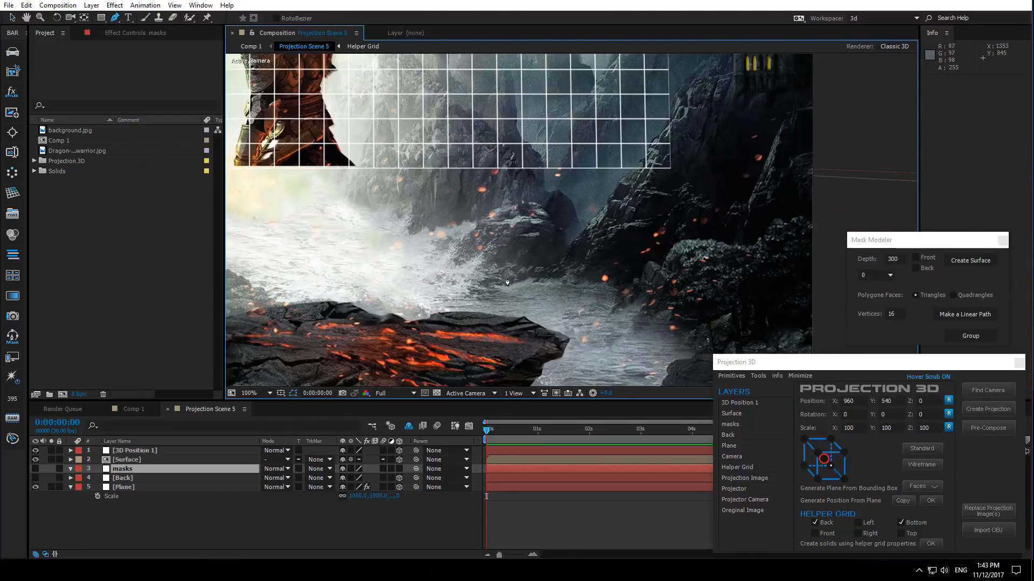
{"action": "left_click", "coordinate": [507, 281]}
{"action": "scroll", "coordinate": [506, 280], "scroll_direction": "up", "scroll_amount": 3}
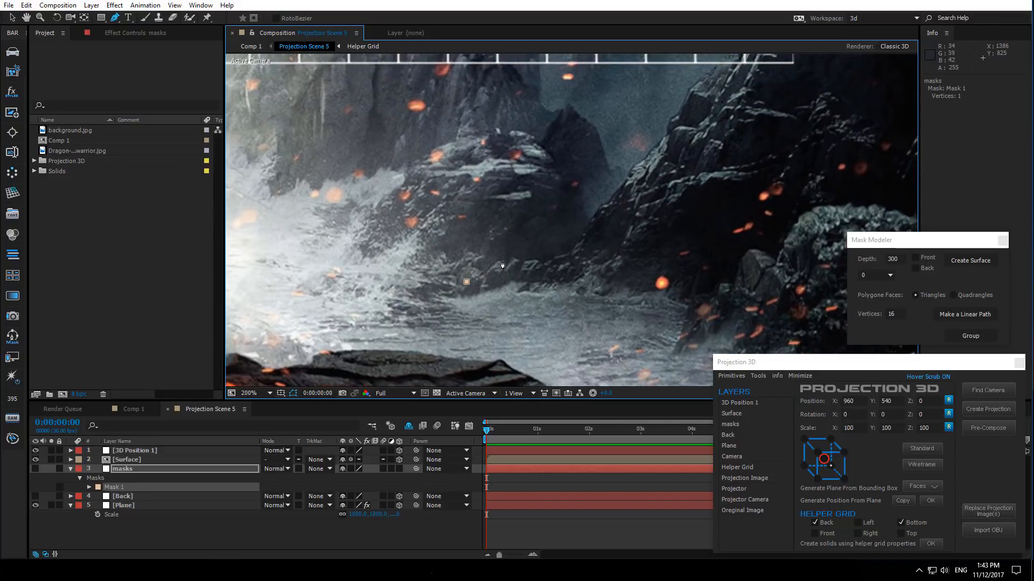
{"action": "left_click", "coordinate": [502, 261]}
{"action": "left_click", "coordinate": [512, 261]}
{"action": "left_click", "coordinate": [521, 260]}
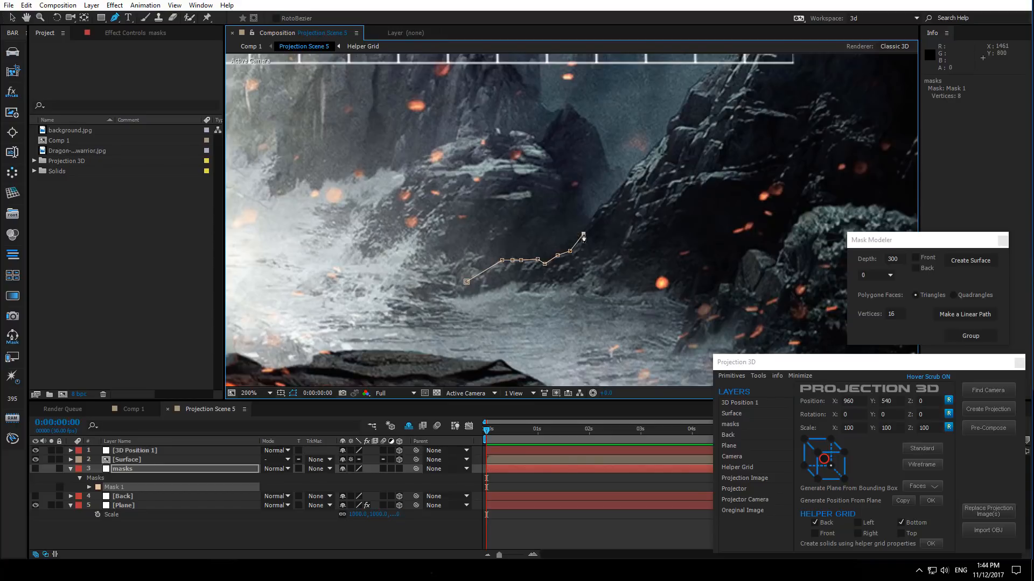
{"action": "left_click_drag", "start_coordinate": [600, 211], "coordinate": [448, 298]}
{"action": "left_click", "coordinate": [448, 292]}
{"action": "left_click", "coordinate": [474, 267]}
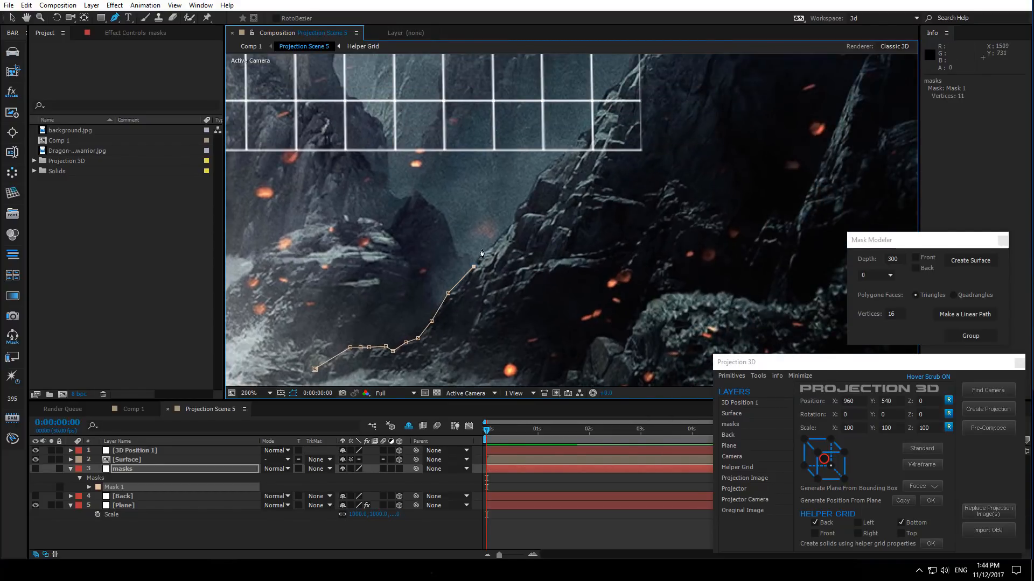
- Continue the mask path up the right cliff's edge beside the castle
{"action": "left_click", "coordinate": [514, 223]}
{"action": "left_click_drag", "start_coordinate": [514, 222], "coordinate": [431, 330]}
{"action": "left_click", "coordinate": [435, 313]}
{"action": "left_click", "coordinate": [445, 309]}
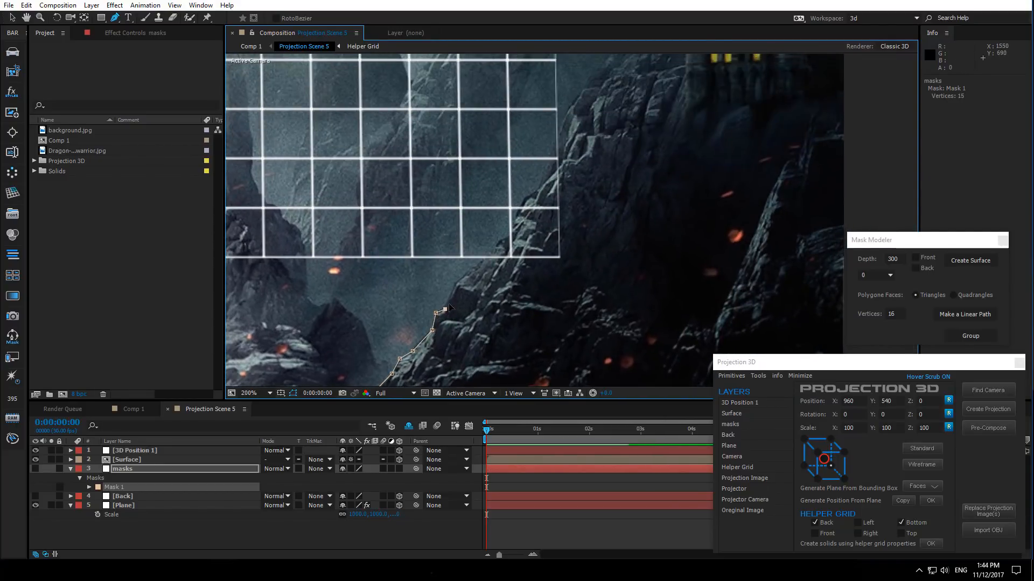
{"action": "left_click", "coordinate": [499, 242]}
{"action": "left_click_drag", "start_coordinate": [499, 242], "coordinate": [371, 350]}
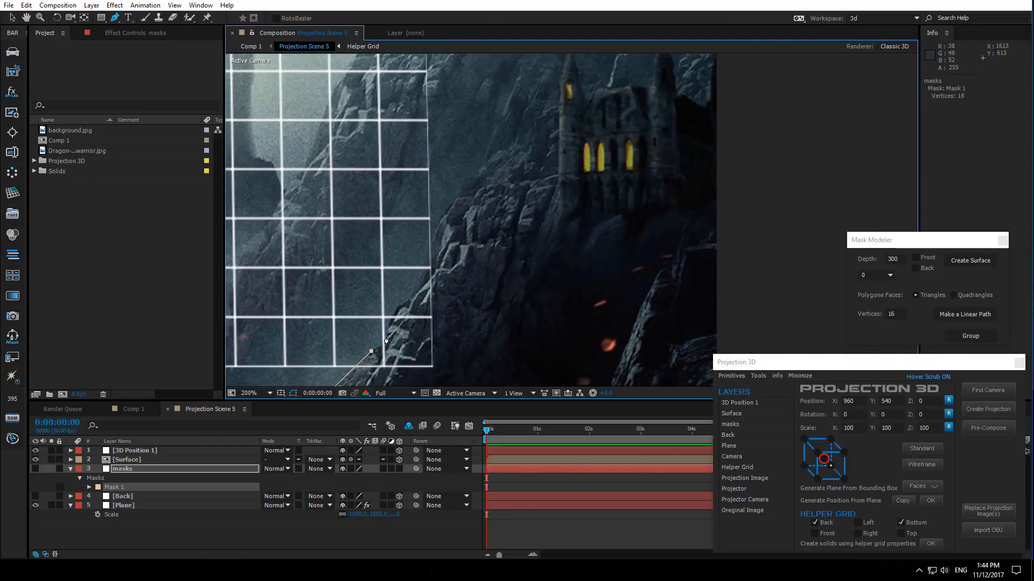
{"action": "left_click", "coordinate": [385, 337]}
{"action": "left_click_drag", "start_coordinate": [397, 308], "coordinate": [356, 365]}
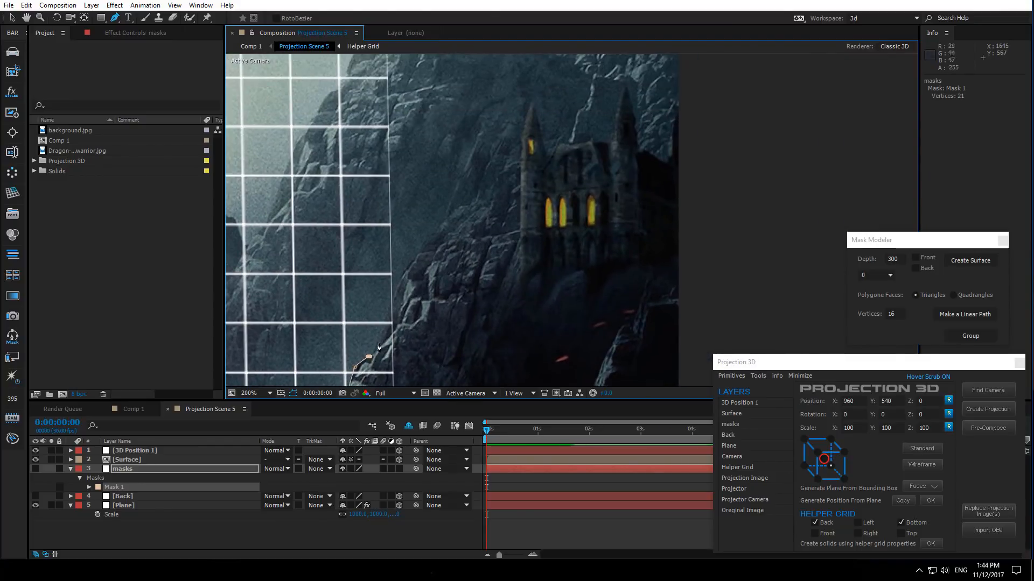
- Extend the mask path further up the right cliff's edge toward the castle's base
{"action": "left_click", "coordinate": [354, 367]}
{"action": "left_click", "coordinate": [374, 354]}
{"action": "key", "text": "ctrl+z"}
{"action": "left_click", "coordinate": [375, 353]}
{"action": "left_click", "coordinate": [391, 309]}
{"action": "left_click_drag", "start_coordinate": [401, 281], "coordinate": [376, 336]}
{"action": "left_click", "coordinate": [379, 328]}
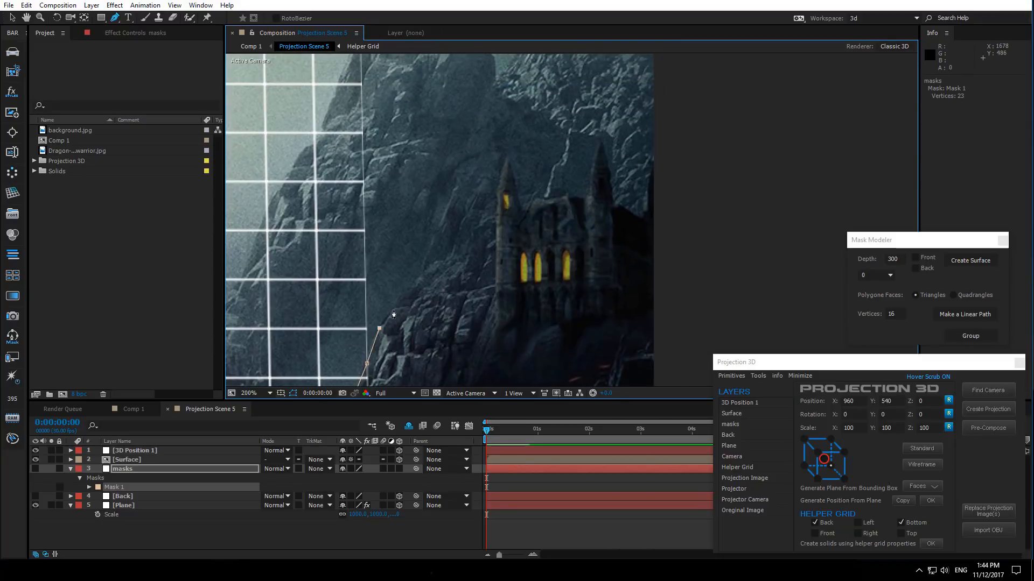
- Extend the mask path over the castle's roofline and past the image's right edge
{"action": "left_click", "coordinate": [412, 282]}
{"action": "left_click", "coordinate": [435, 262]}
{"action": "left_click", "coordinate": [452, 254]}
{"action": "left_click", "coordinate": [472, 229]}
{"action": "left_click", "coordinate": [531, 214]}
{"action": "key", "text": "ctrl+z"}
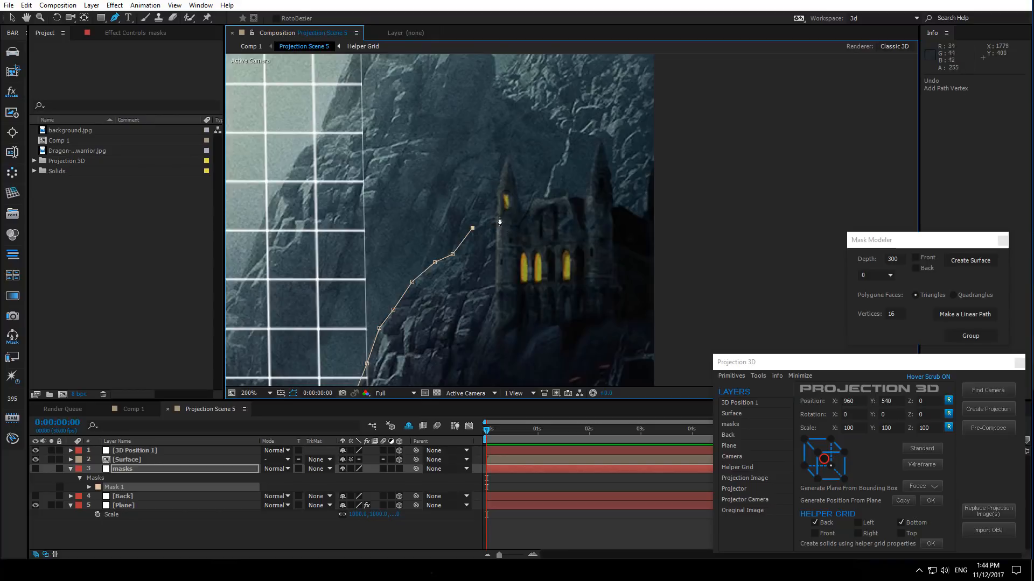
{"action": "left_click", "coordinate": [499, 215]}
{"action": "left_click", "coordinate": [610, 213]}
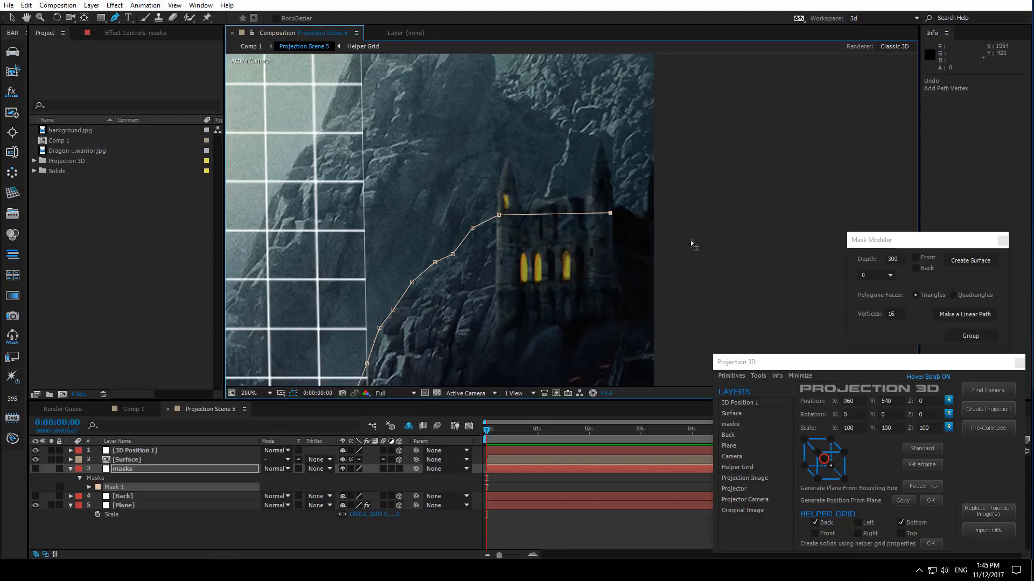
{"action": "left_click", "coordinate": [689, 239]}
- Change Mask 1's color to yellow
{"action": "key", "text": "comma"}
{"action": "key", "text": "comma"}
{"action": "left_click_drag", "start_coordinate": [571, 307], "coordinate": [599, 312]}
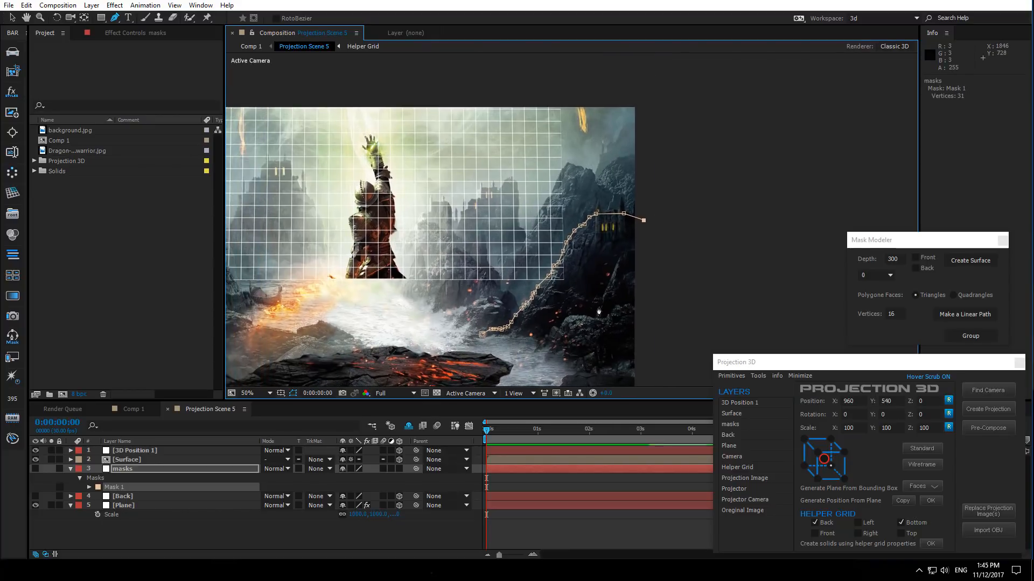
{"action": "left_click", "coordinate": [98, 487]}
{"action": "left_click", "coordinate": [219, 368]}
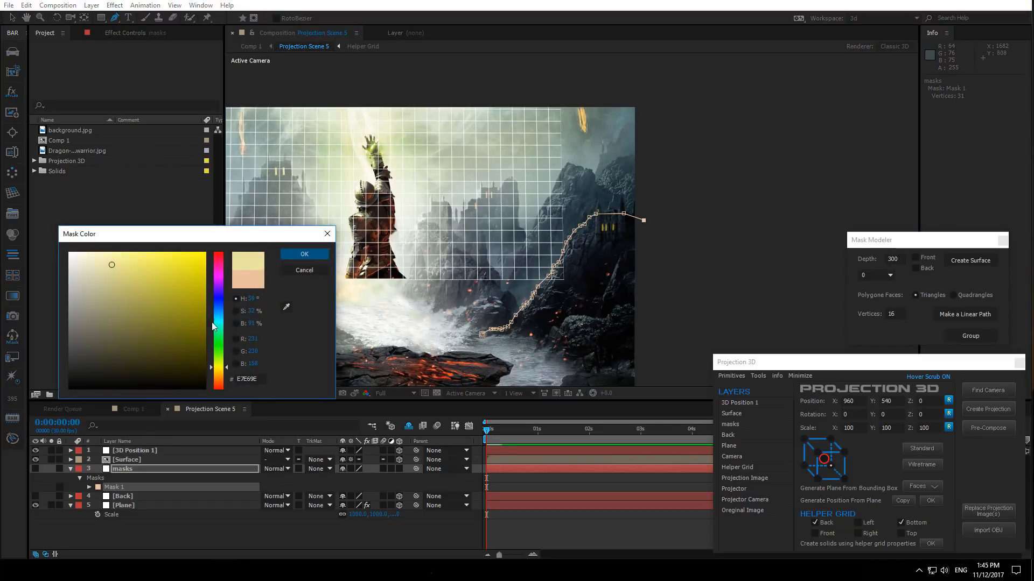
{"action": "left_click", "coordinate": [293, 253]}
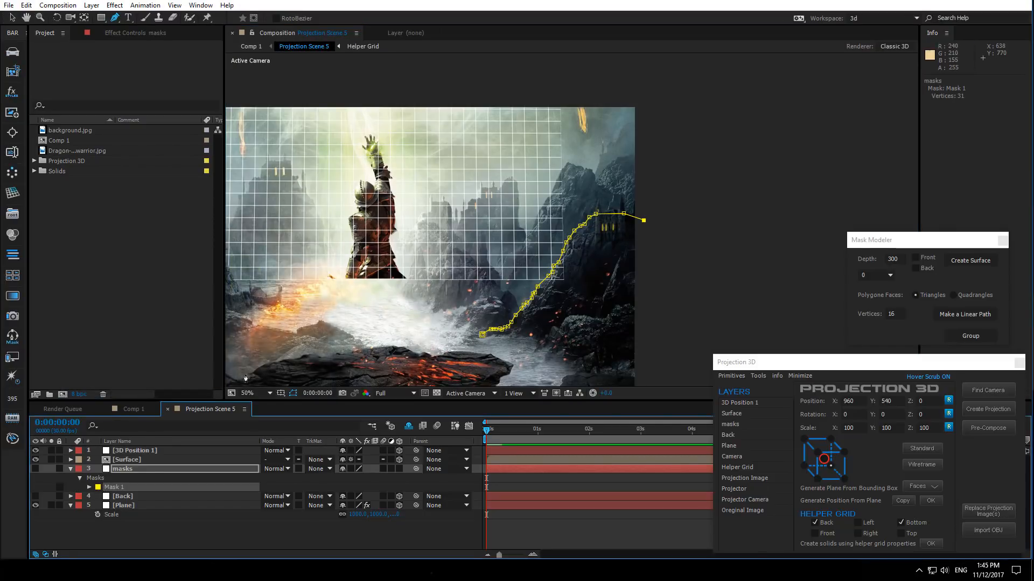
- Duplicate Mask 1 and move the copy down and to the right along the lower cliff
{"action": "key", "text": "ctrl+d"}
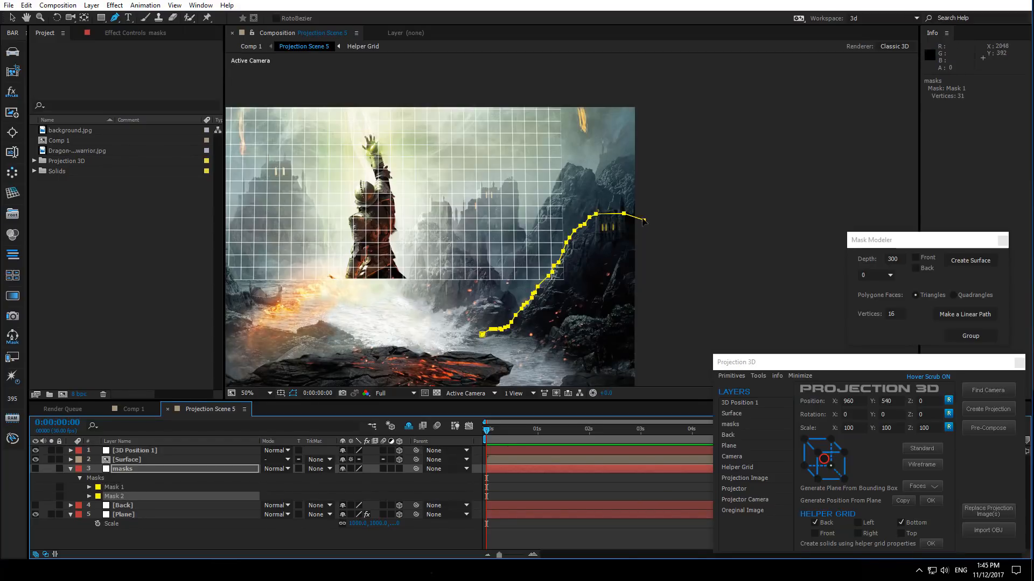
{"action": "left_click_drag", "start_coordinate": [647, 222], "coordinate": [693, 239]}
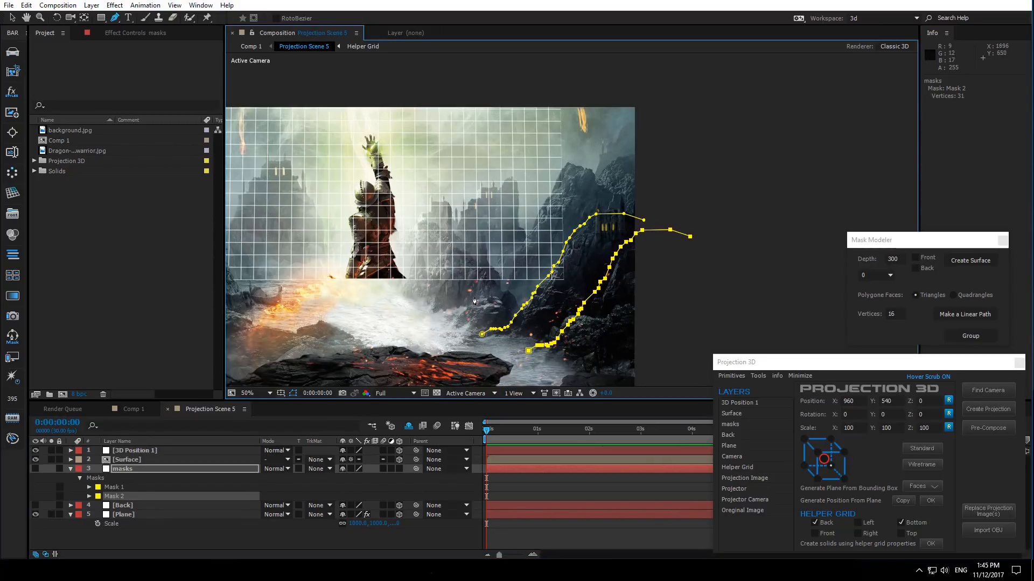
- Change Mask 2's color to magenta
{"action": "left_click", "coordinate": [99, 495]}
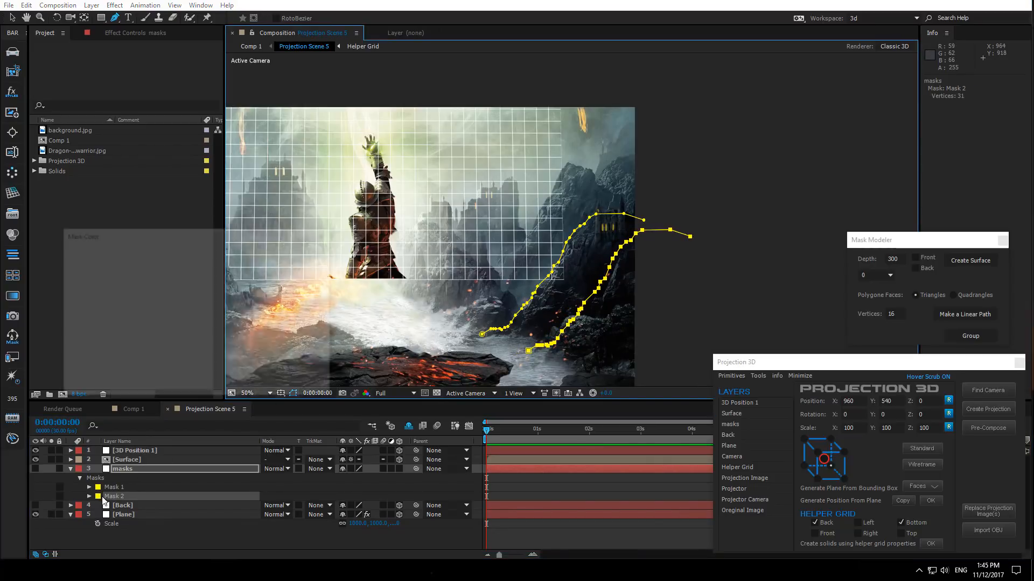
{"action": "left_click_drag", "start_coordinate": [222, 365], "coordinate": [228, 279]}
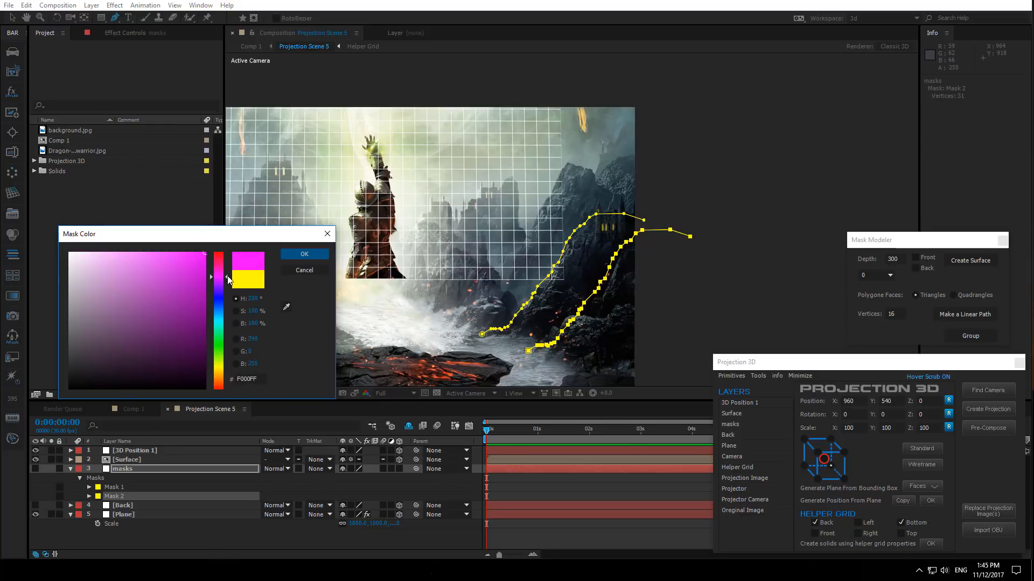
{"action": "left_click", "coordinate": [304, 254]}
- Reshape Mask 2 by moving its vertices onto the edge of the lower rock ridge
{"action": "scroll", "coordinate": [391, 357], "scroll_direction": "up", "scroll_amount": 3}
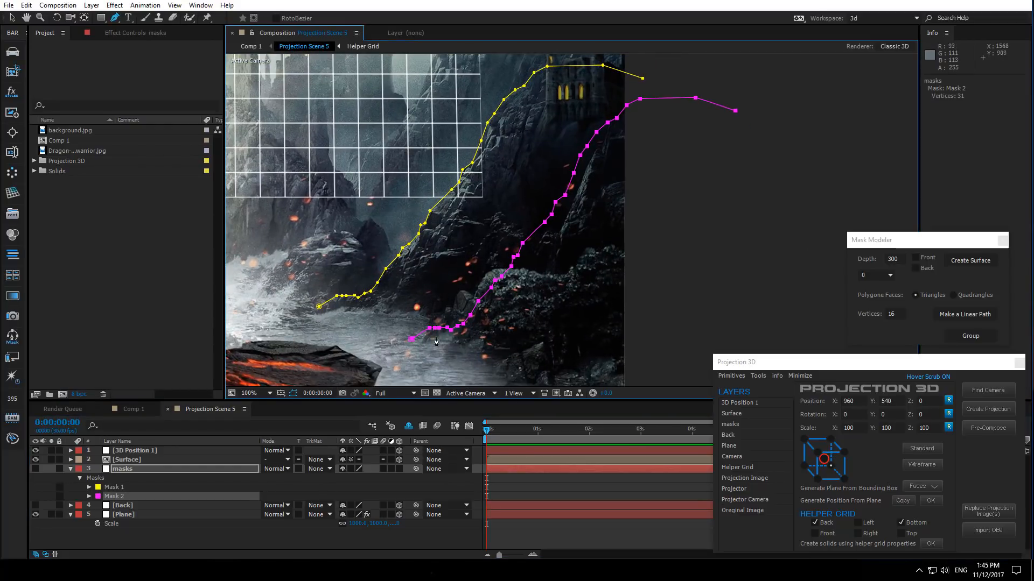
{"action": "left_click", "coordinate": [12, 18]}
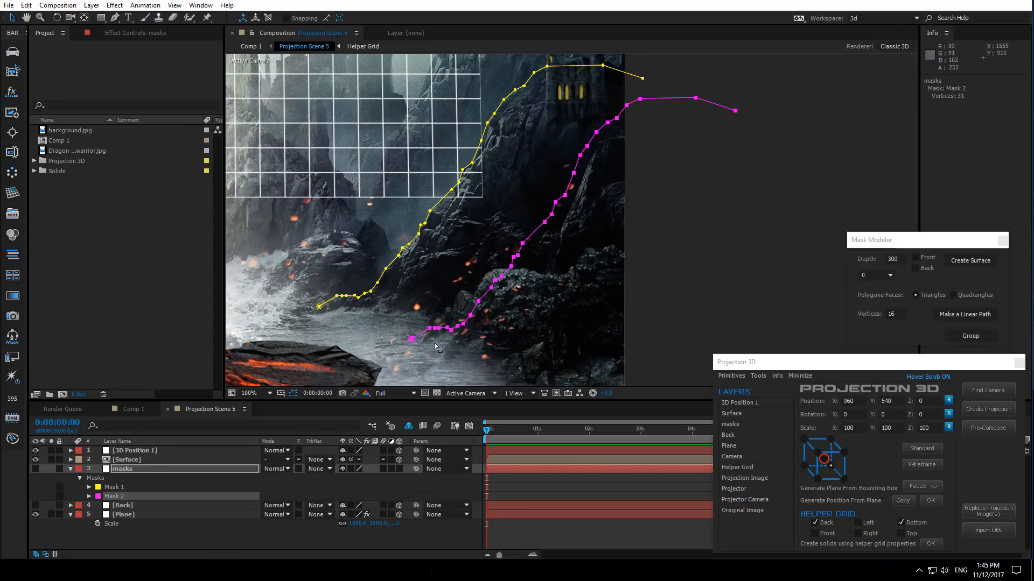
{"action": "scroll", "coordinate": [445, 339], "scroll_direction": "up", "scroll_amount": 2}
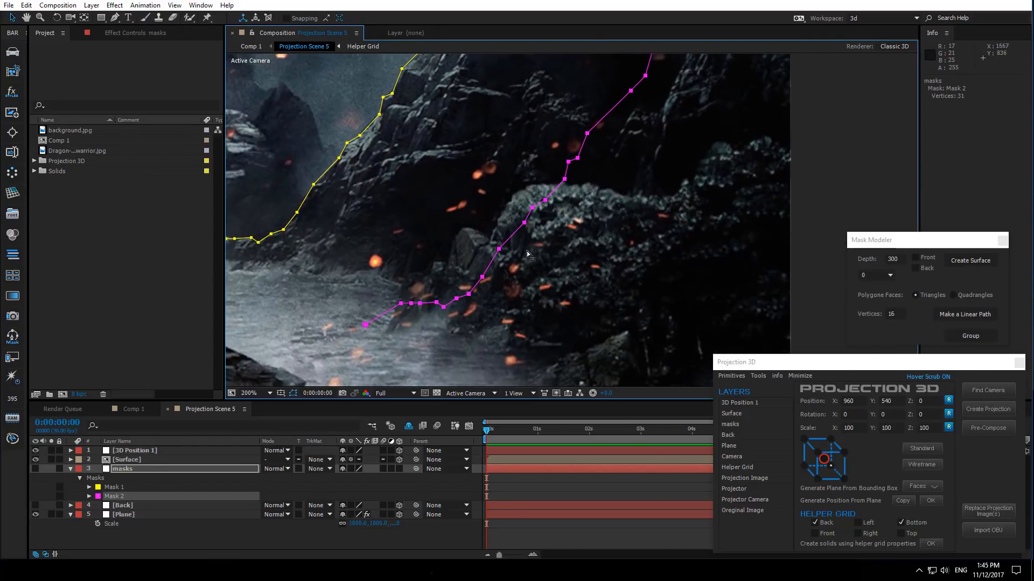
{"action": "left_click_drag", "start_coordinate": [366, 328], "coordinate": [457, 238]}
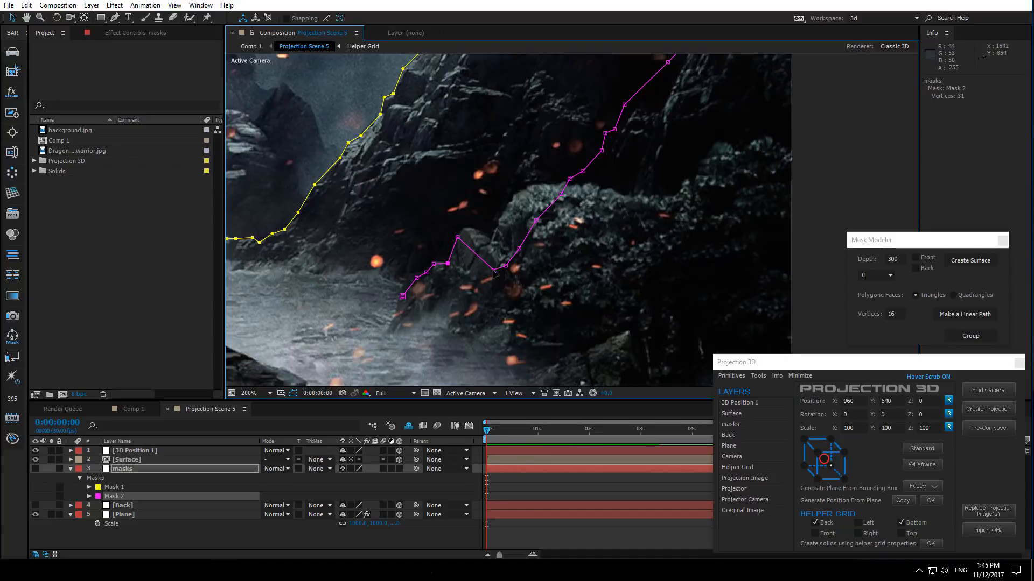
{"action": "left_click_drag", "start_coordinate": [493, 270], "coordinate": [490, 240]}
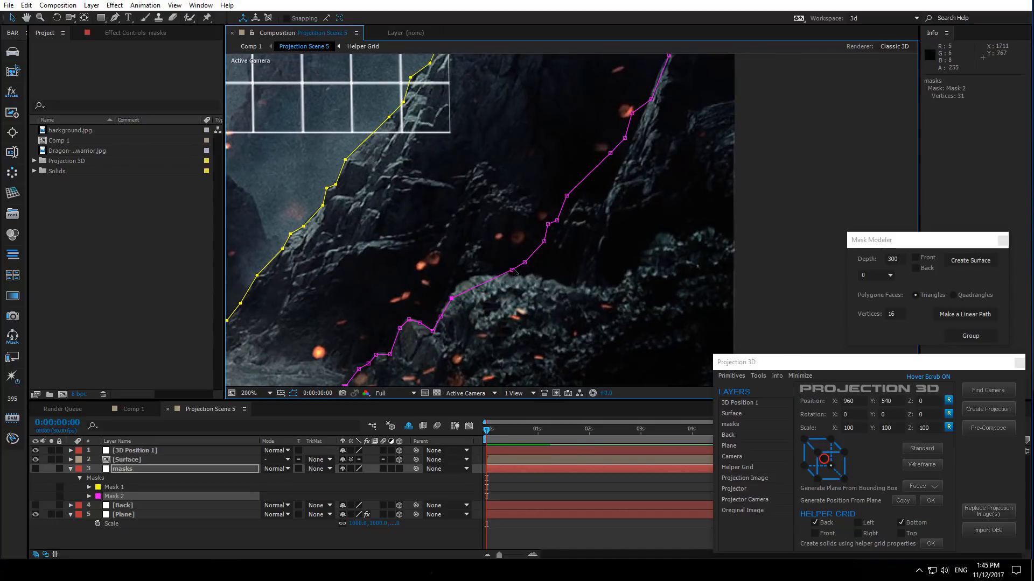
{"action": "left_click_drag", "start_coordinate": [512, 271], "coordinate": [468, 282]}
{"action": "left_click_drag", "start_coordinate": [545, 242], "coordinate": [478, 276]}
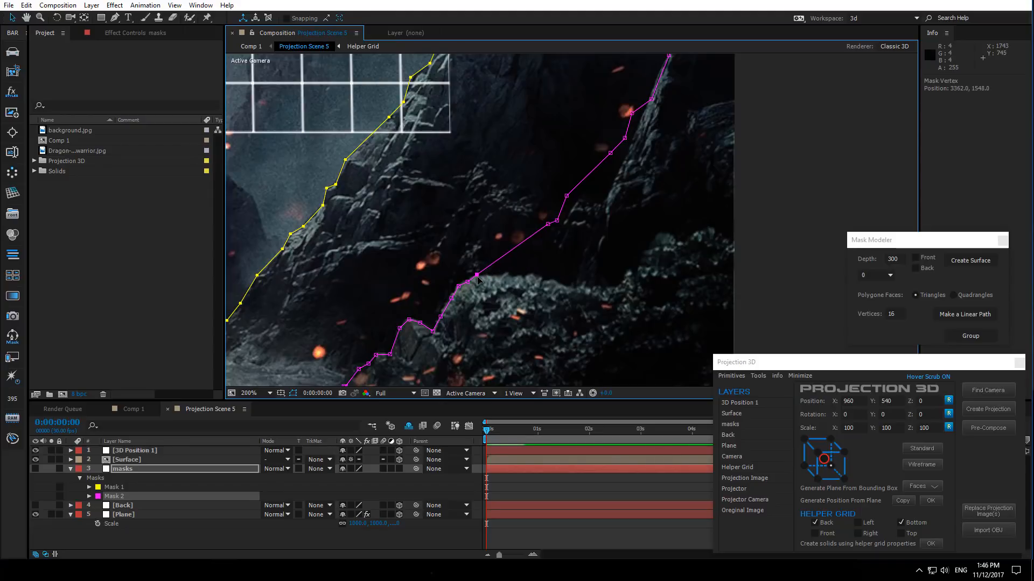
{"action": "left_click_drag", "start_coordinate": [548, 224], "coordinate": [508, 272]}
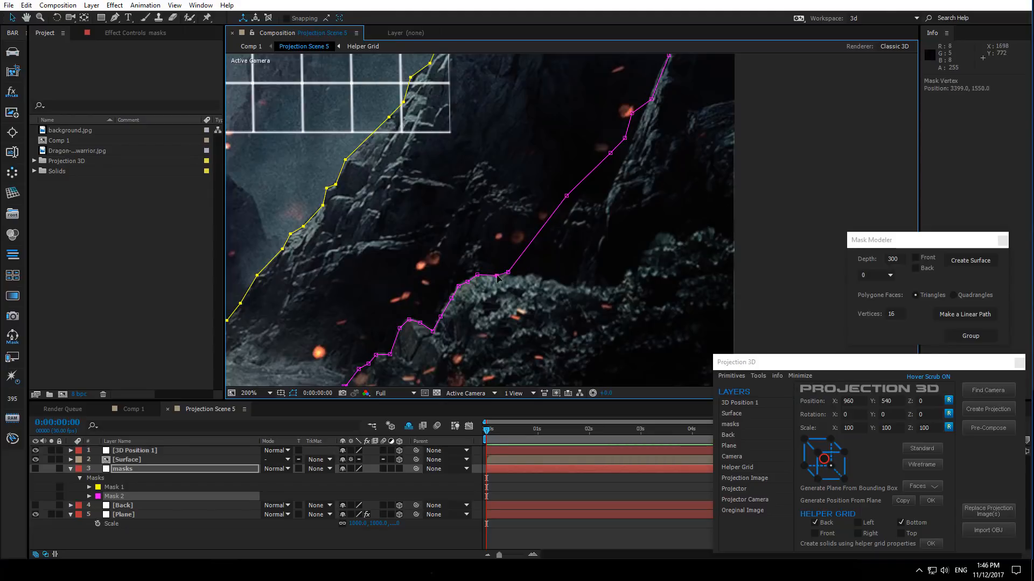
{"action": "left_click_drag", "start_coordinate": [566, 196], "coordinate": [514, 278]}
{"action": "left_click_drag", "start_coordinate": [610, 154], "coordinate": [522, 275]}
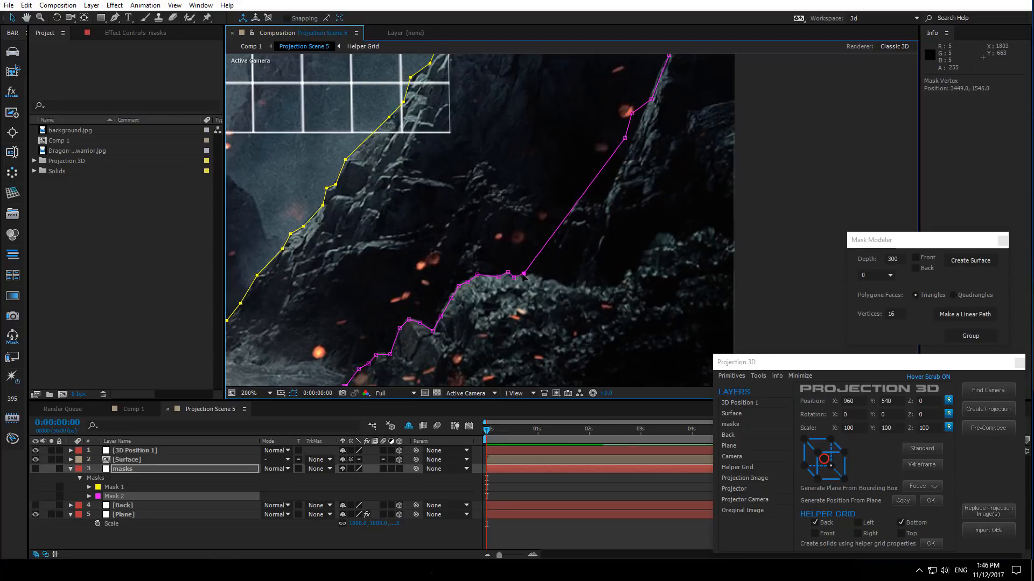
{"action": "left_click_drag", "start_coordinate": [625, 139], "coordinate": [525, 276]}
{"action": "left_click_drag", "start_coordinate": [632, 113], "coordinate": [553, 280]}
{"action": "mouse_move", "coordinate": [526, 277]}
{"action": "left_mouse_down"}
{"action": "mouse_move", "coordinate": [536, 277]}
{"action": "mouse_move", "coordinate": [524, 277]}
{"action": "left_mouse_up"}
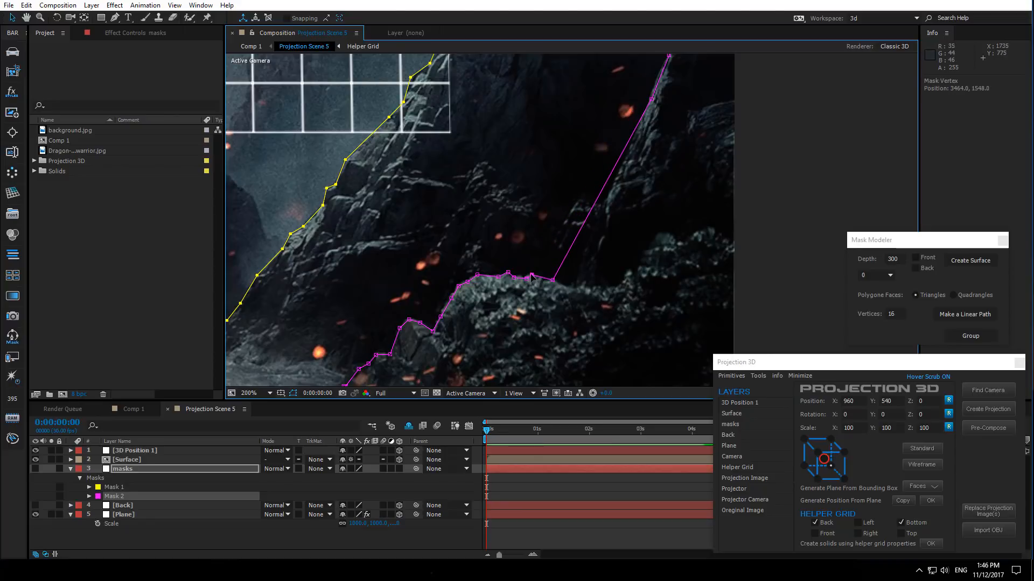
- Continue moving Mask 2's vertices along the rock ridge toward the right past the image edge
{"action": "key", "text": "comma"}
{"action": "left_click_drag", "start_coordinate": [610, 160], "coordinate": [578, 255]}
{"action": "left_click_drag", "start_coordinate": [621, 138], "coordinate": [595, 255]}
{"action": "left_click_drag", "start_coordinate": [626, 120], "coordinate": [615, 231]}
{"action": "left_click_drag", "start_coordinate": [643, 96], "coordinate": [623, 228]}
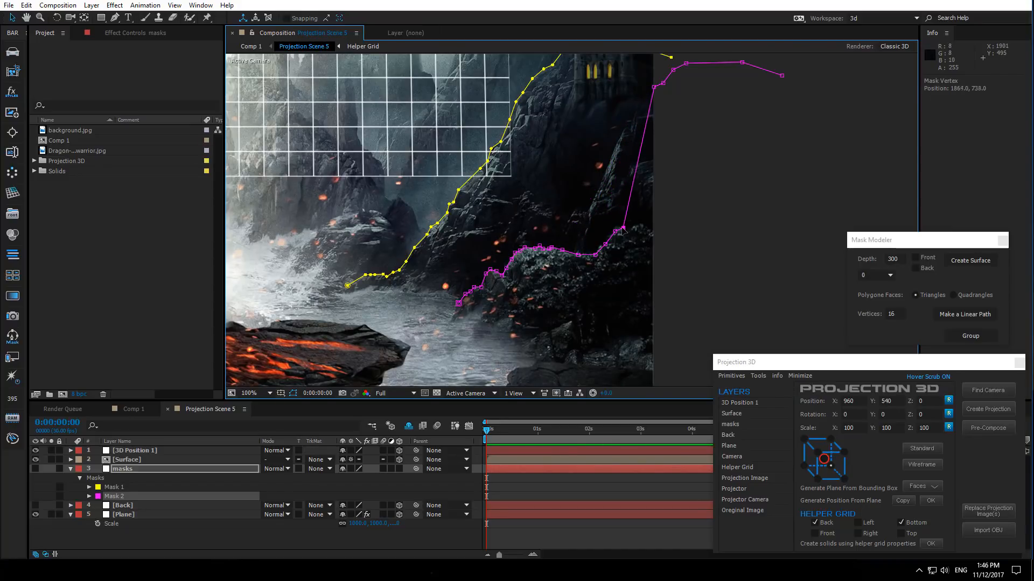
{"action": "left_click_drag", "start_coordinate": [653, 87], "coordinate": [639, 223]}
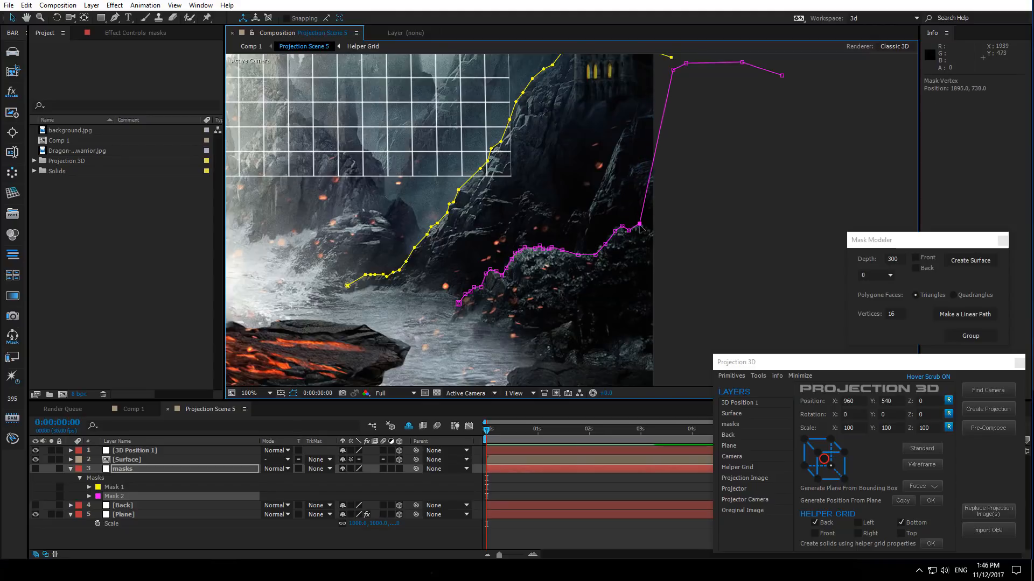
{"action": "left_click_drag", "start_coordinate": [673, 69], "coordinate": [667, 231]}
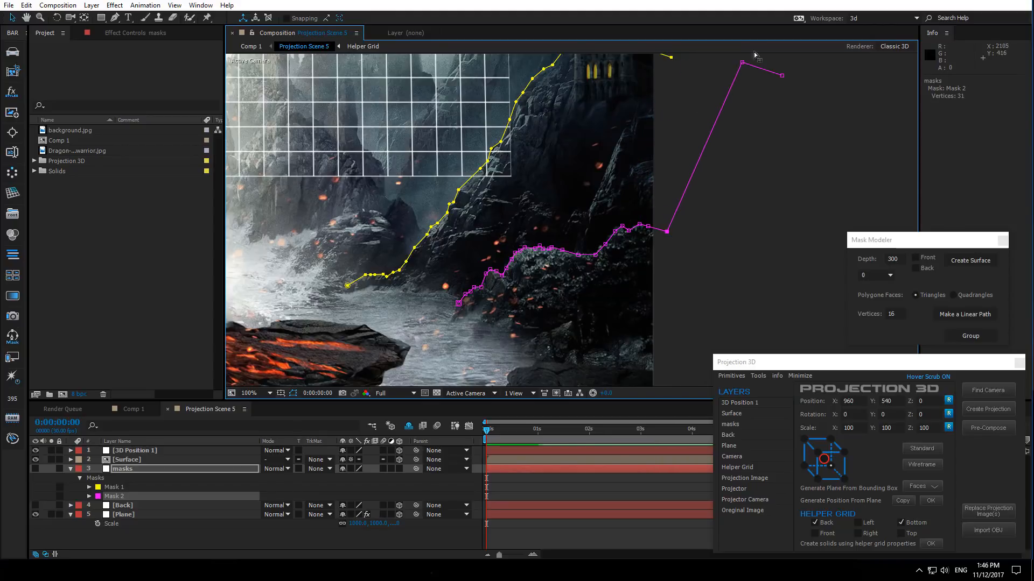
{"action": "left_click_drag", "start_coordinate": [742, 62], "coordinate": [698, 223]}
{"action": "left_click_drag", "start_coordinate": [782, 75], "coordinate": [713, 219]}
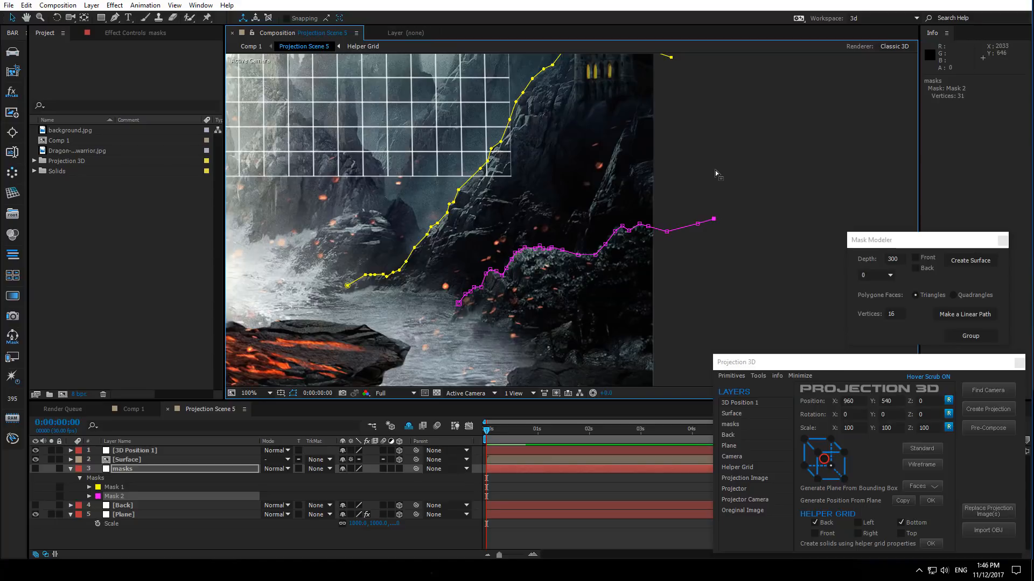
- Duplicate Mask 2 and set the new Mask 3's color to green
{"action": "key", "text": "comma"}
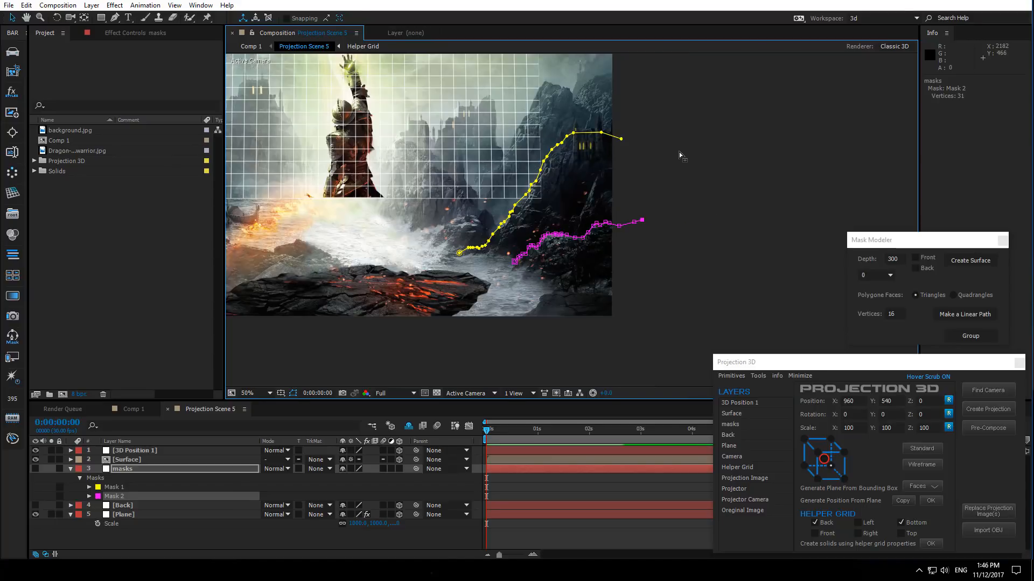
{"action": "key", "text": "period"}
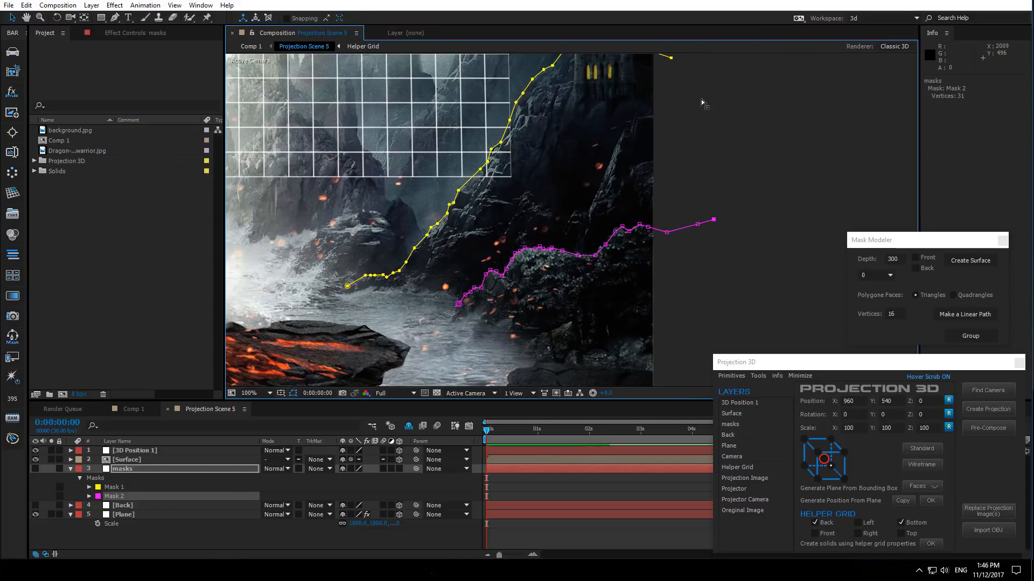
{"action": "left_click_drag", "start_coordinate": [652, 153], "coordinate": [681, 47]}
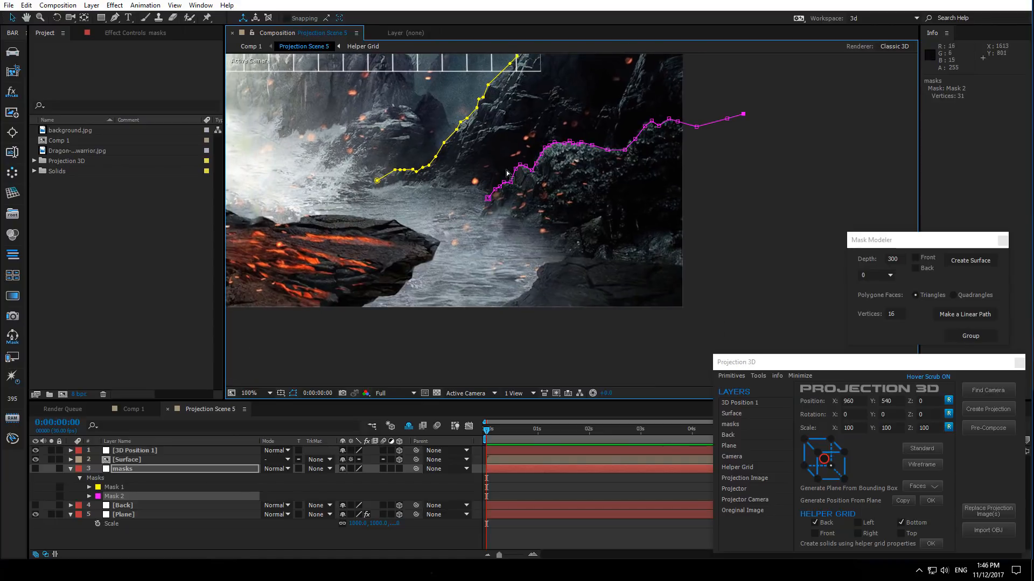
{"action": "left_click", "coordinate": [107, 496]}
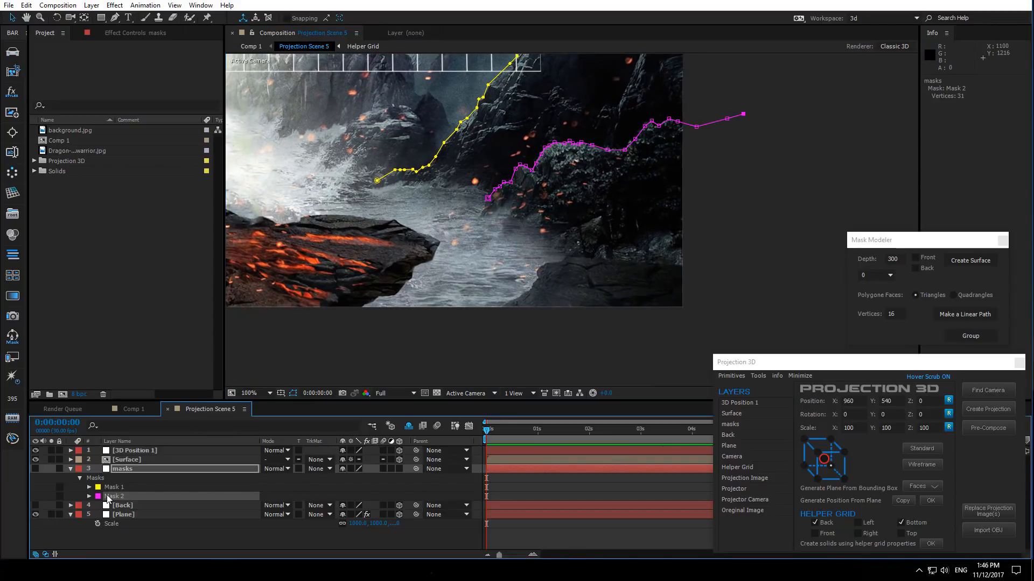
{"action": "key", "text": "ctrl+d"}
{"action": "left_click", "coordinate": [98, 506]}
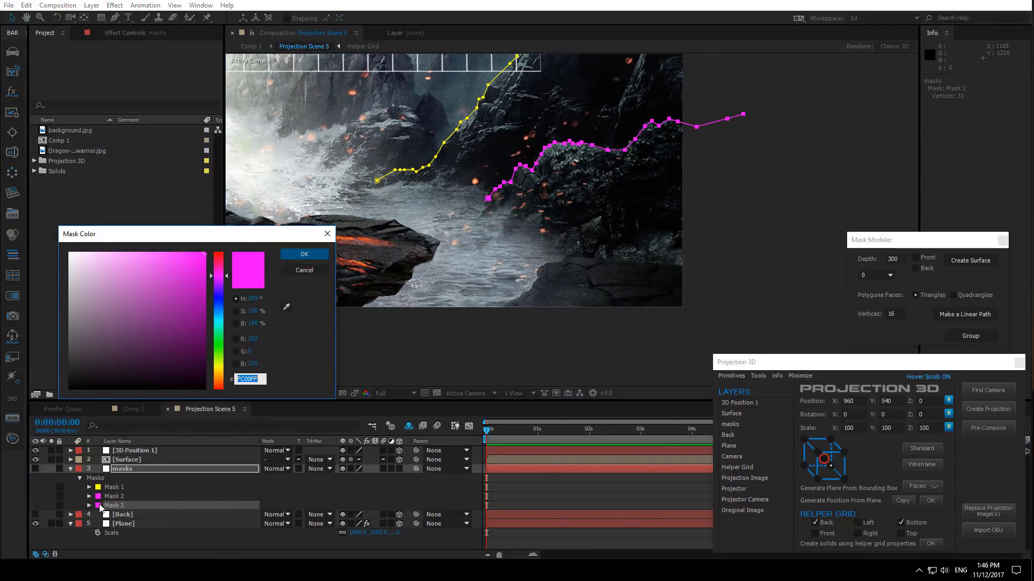
{"action": "left_click", "coordinate": [215, 337]}
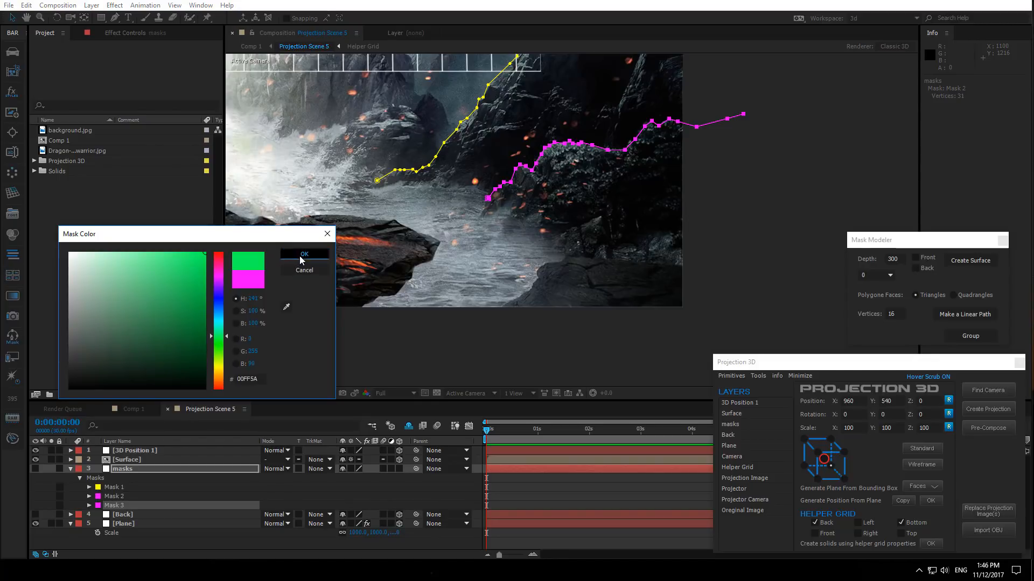
{"action": "left_click", "coordinate": [301, 257]}
- Move Mask 3 down and fit its vertices along the foreground rock's shoreline edge
{"action": "left_click_drag", "start_coordinate": [629, 153], "coordinate": [648, 257]}
{"action": "scroll", "coordinate": [560, 296], "scroll_direction": "up", "scroll_amount": 2}
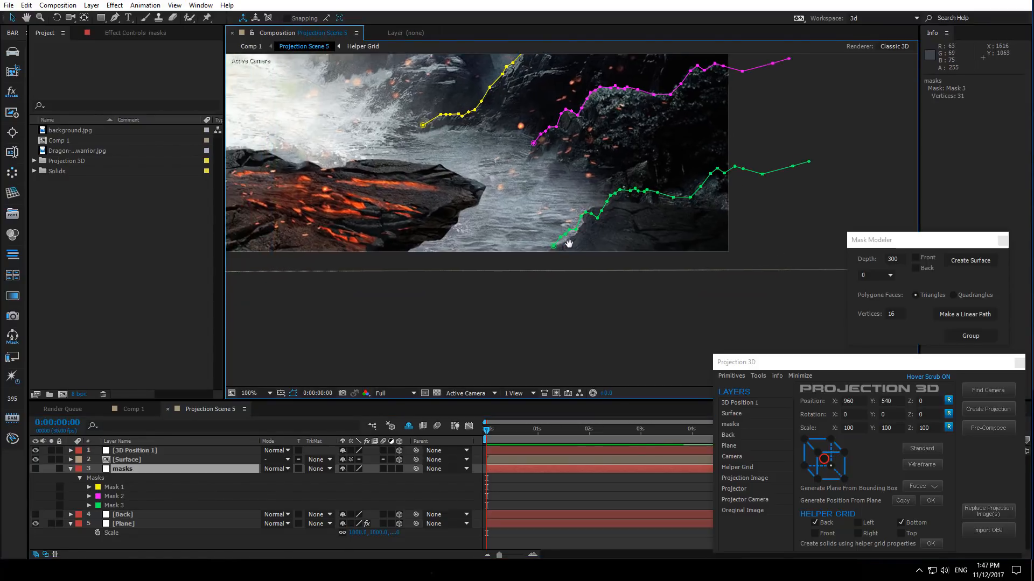
{"action": "left_click_drag", "start_coordinate": [540, 287], "coordinate": [561, 286]}
{"action": "left_click_drag", "start_coordinate": [581, 247], "coordinate": [588, 269]}
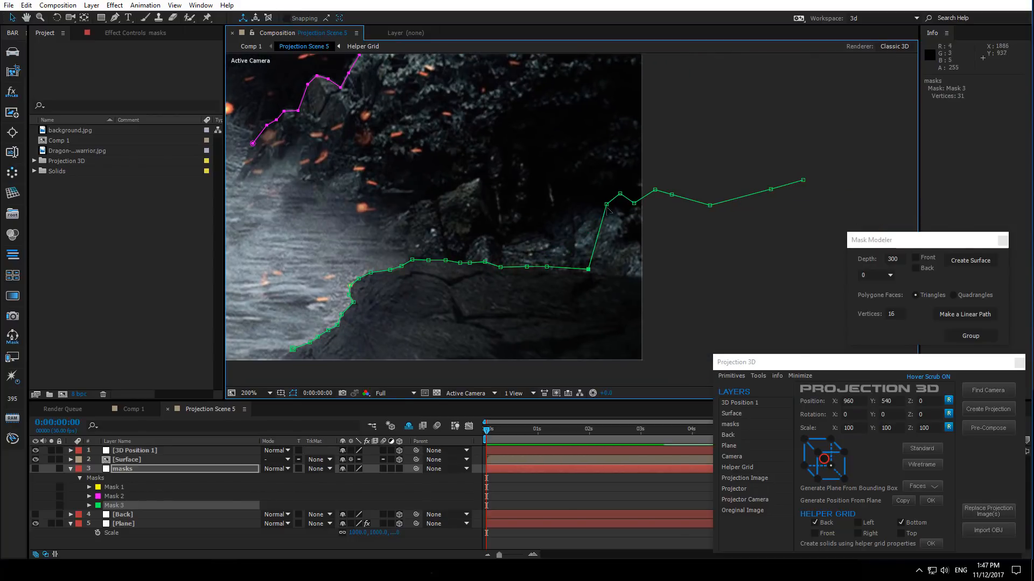
{"action": "left_click_drag", "start_coordinate": [606, 204], "coordinate": [602, 271]}
{"action": "left_click_drag", "start_coordinate": [634, 203], "coordinate": [625, 272]}
{"action": "left_click_drag", "start_coordinate": [654, 190], "coordinate": [672, 267]}
{"action": "left_click_drag", "start_coordinate": [710, 205], "coordinate": [702, 261]}
{"action": "left_click_drag", "start_coordinate": [771, 189], "coordinate": [752, 253]}
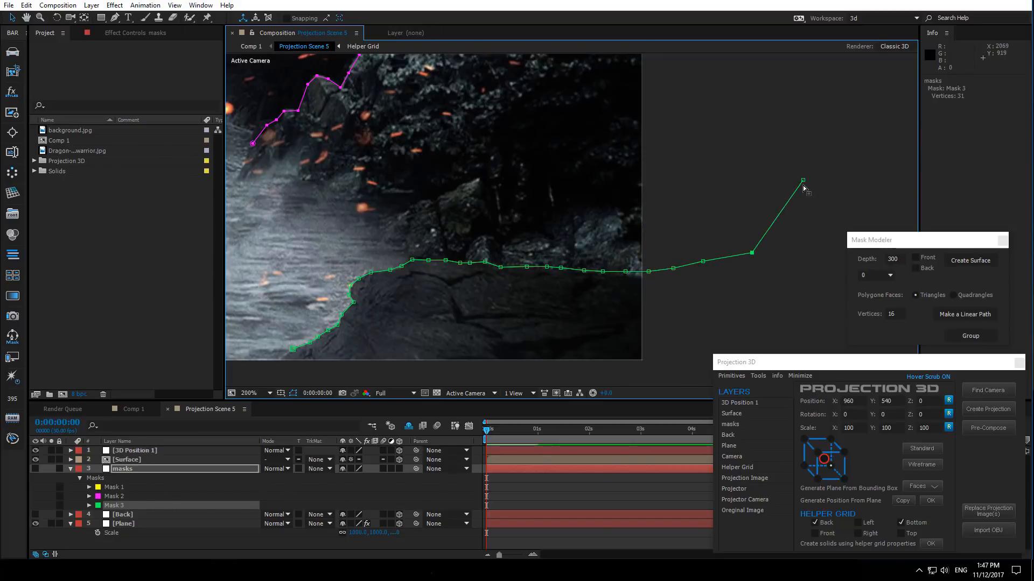
{"action": "left_click_drag", "start_coordinate": [803, 180], "coordinate": [797, 250]}
{"action": "scroll", "coordinate": [797, 251], "scroll_direction": "down", "scroll_amount": 4}
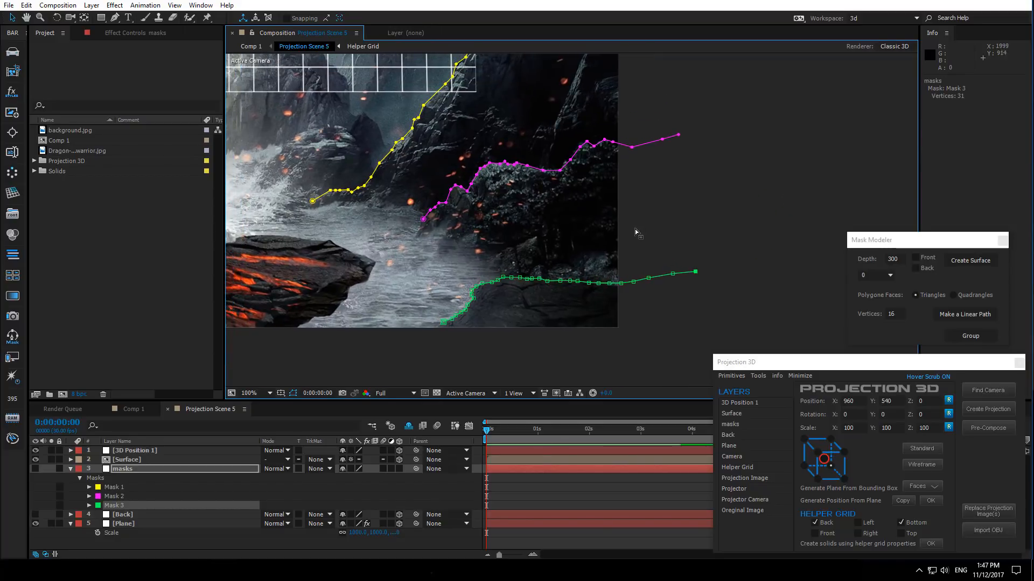
{"action": "left_click_drag", "start_coordinate": [534, 193], "coordinate": [635, 204]}
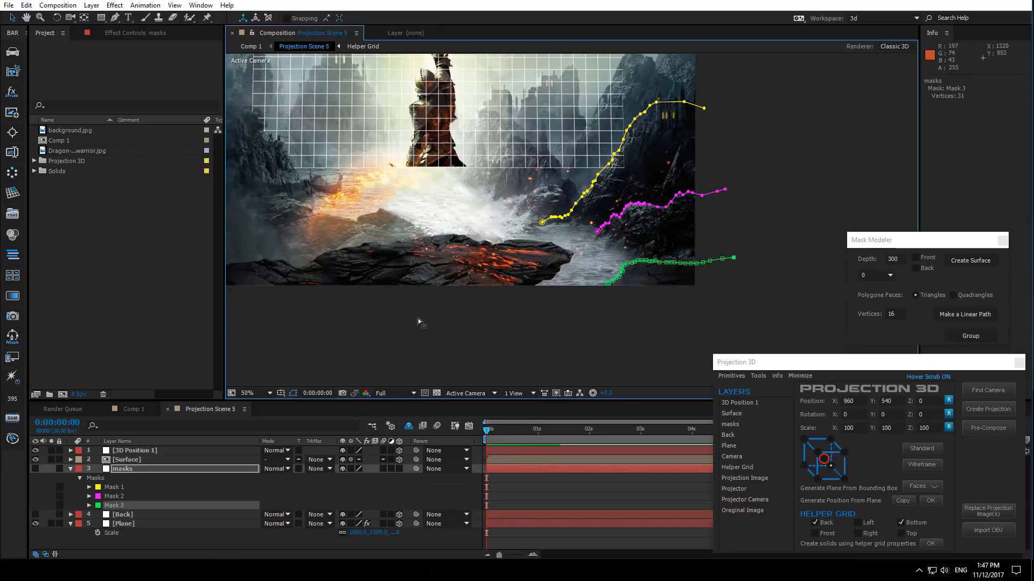
{"action": "left_click", "coordinate": [598, 231]}
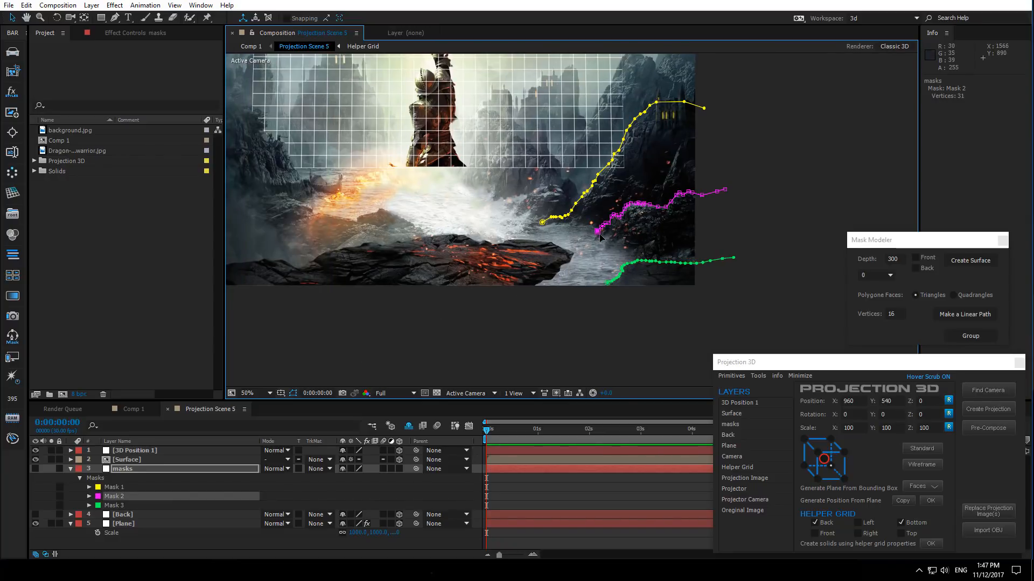
- Nudge the whole Mask 2 path up three steps and back down again
{"action": "double_click", "coordinate": [598, 232]}
{"action": "scroll", "coordinate": [596, 230], "scroll_direction": "up", "scroll_amount": 4}
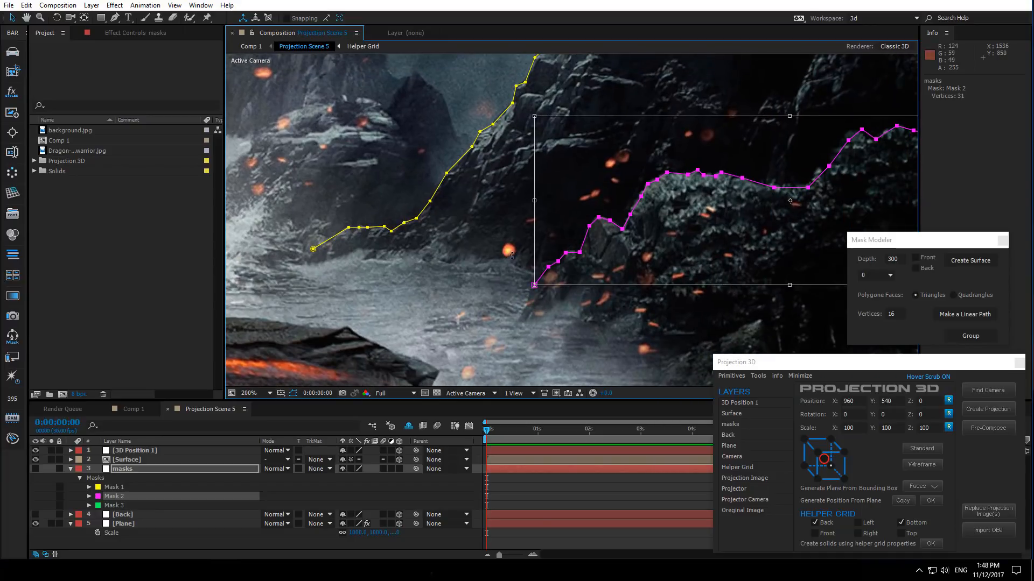
{"action": "key", "text": "Up"}
{"action": "key", "text": "Up"}
{"action": "key", "text": "Up"}
{"action": "key", "text": "Up"}
{"action": "key", "text": "Up"}
{"action": "key", "text": "Up"}
{"action": "key", "text": "Up"}
{"action": "key", "text": "Up"}
{"action": "key", "text": "Up"}
{"action": "key", "text": "Up"}
{"action": "key", "text": "Up"}
{"action": "key", "text": "Up"}
{"action": "key", "text": "Up"}
{"action": "key", "text": "Up"}
{"action": "key", "text": "Up"}
{"action": "key", "text": "Up"}
{"action": "key", "text": "Up"}
{"action": "key", "text": "Up"}
{"action": "key", "text": "Up"}
{"action": "key", "text": "Up"}
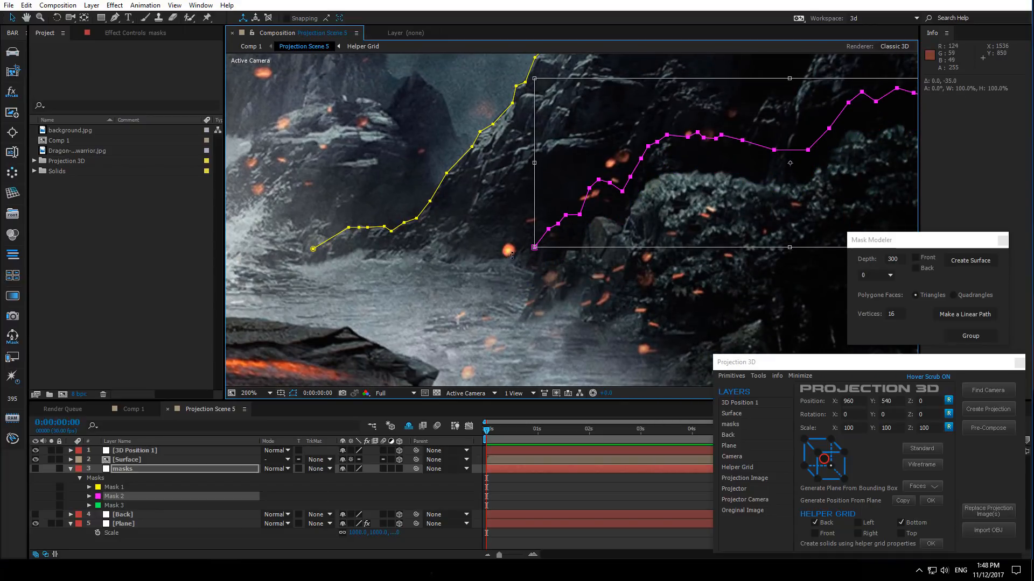
{"action": "key", "text": "Down"}
{"action": "key", "text": "Down"}
{"action": "key", "text": "Down"}
{"action": "key", "text": "Down"}
{"action": "key", "text": "Down"}
{"action": "key", "text": "Return"}
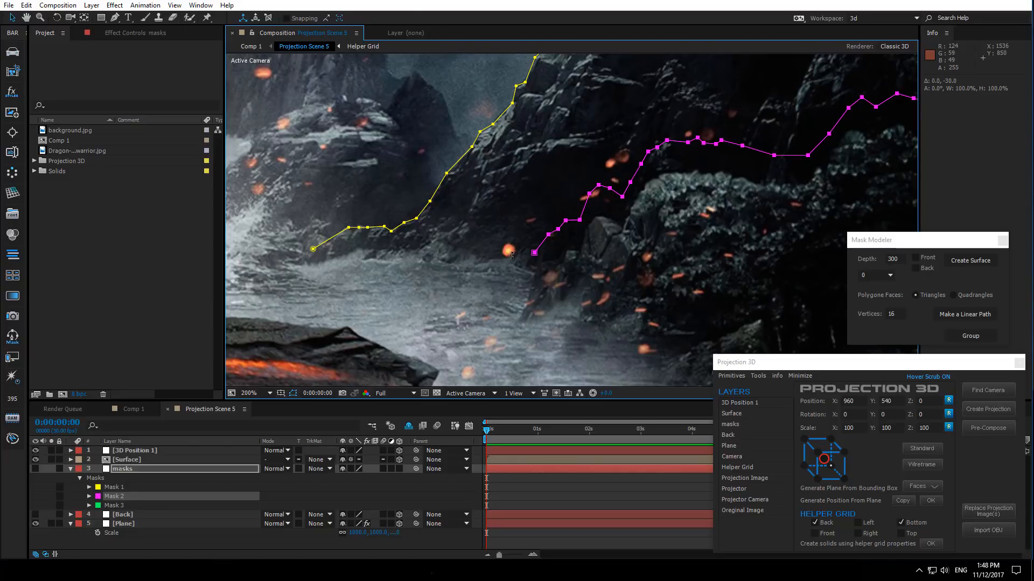
- Show rulers and add a horizontal guide at about 844 px, level with the masks' left ends
{"action": "key", "text": "ctrl+r"}
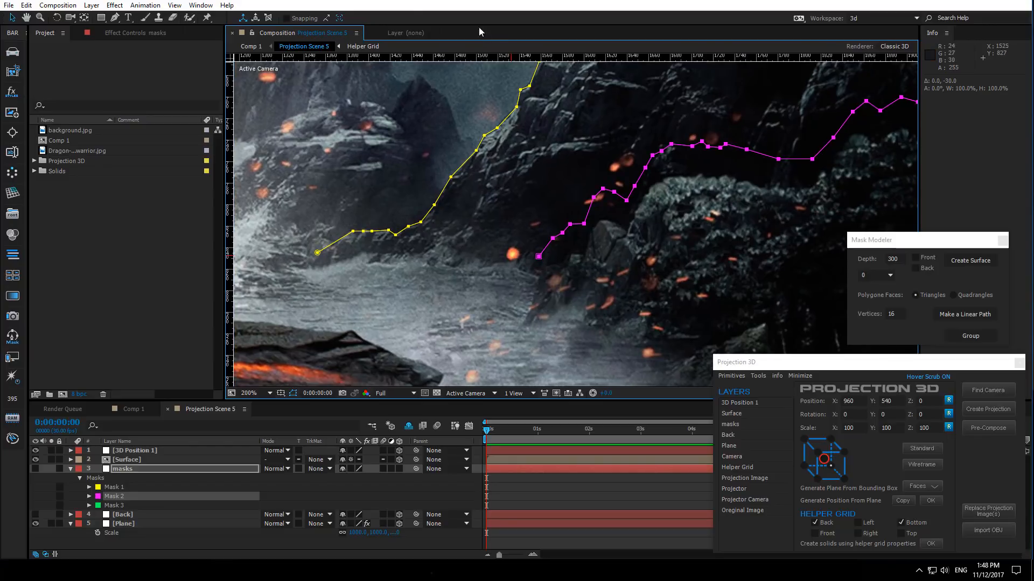
{"action": "left_click_drag", "start_coordinate": [494, 58], "coordinate": [474, 252]}
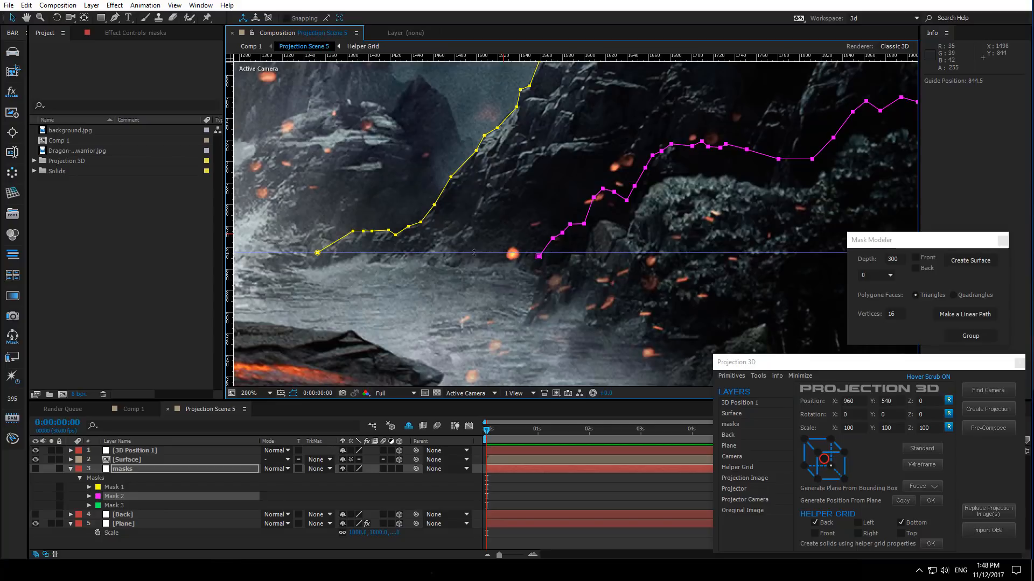
- Nudge Mask 2 up so its left end sits on the guide
{"action": "left_click", "coordinate": [122, 497]}
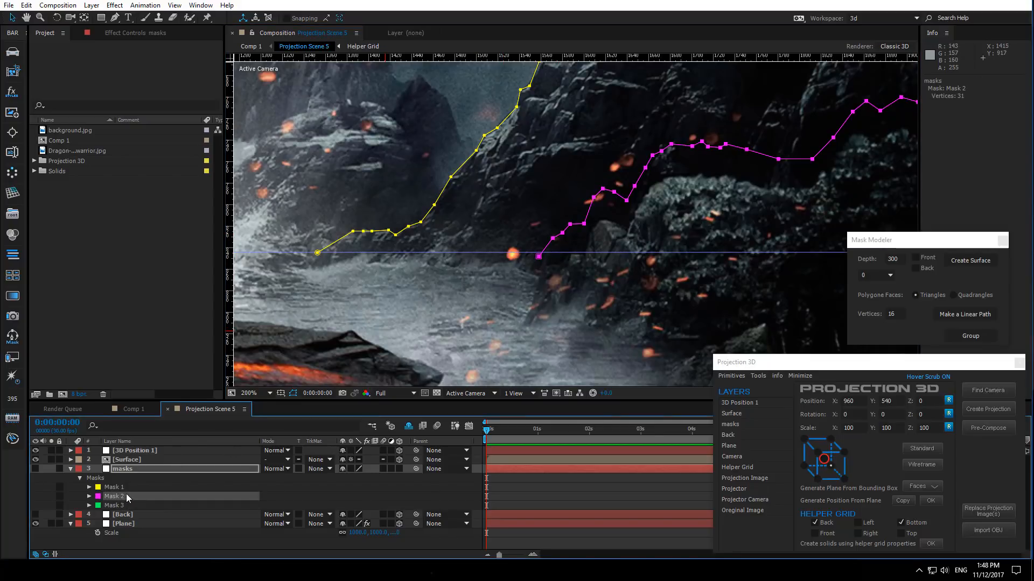
{"action": "key", "text": "Up"}
{"action": "key", "text": "Up"}
{"action": "key", "text": "Up"}
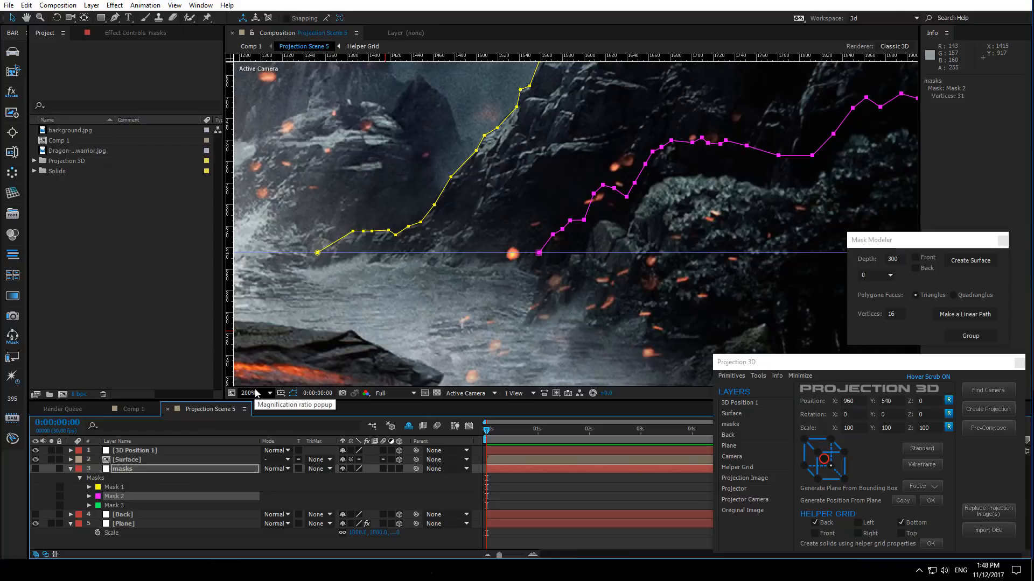
{"action": "key", "text": "comma"}
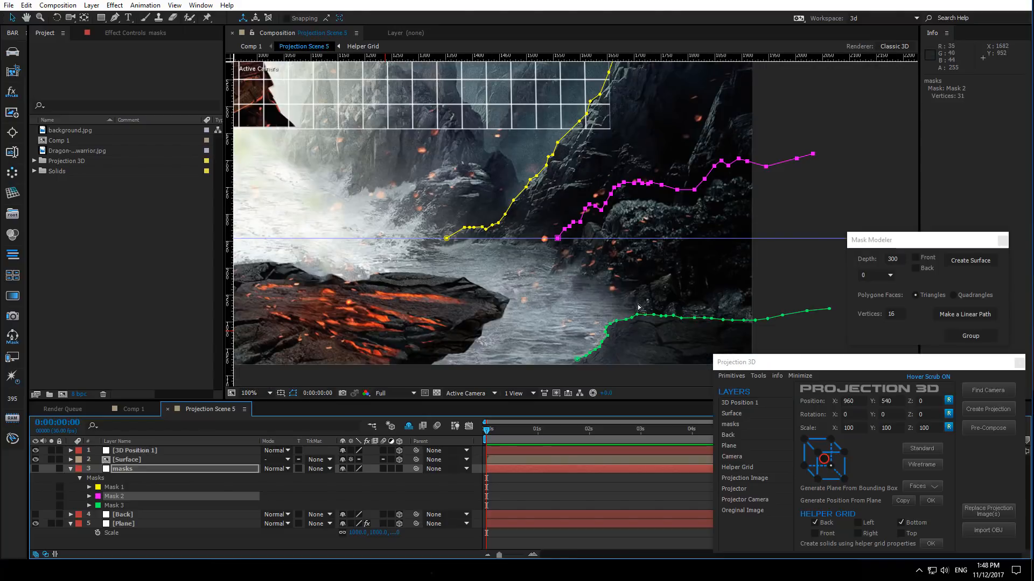
- Move the whole Mask 3 path up until its left end rests on the guide, then remove the guide and hide rulers
{"action": "double_click", "coordinate": [732, 322]}
{"action": "key", "text": "shift+Up"}
{"action": "key", "text": "shift+Up"}
{"action": "key", "text": "shift+Up"}
{"action": "key", "text": "shift+Up"}
{"action": "key", "text": "shift+Up"}
{"action": "key", "text": "shift+Up"}
{"action": "key", "text": "shift+Up"}
{"action": "key", "text": "shift+Up"}
{"action": "key", "text": "shift+Up"}
{"action": "key", "text": "shift+Up"}
{"action": "key", "text": "shift+Up"}
{"action": "key", "text": "shift+Up"}
{"action": "key", "text": "shift+Up"}
{"action": "key", "text": "shift+Up"}
{"action": "key", "text": "shift+Up"}
{"action": "key", "text": "shift+Up"}
{"action": "key", "text": "shift+Up"}
{"action": "key", "text": "shift+Up"}
{"action": "key", "text": "shift+Up"}
{"action": "key", "text": "shift+Up"}
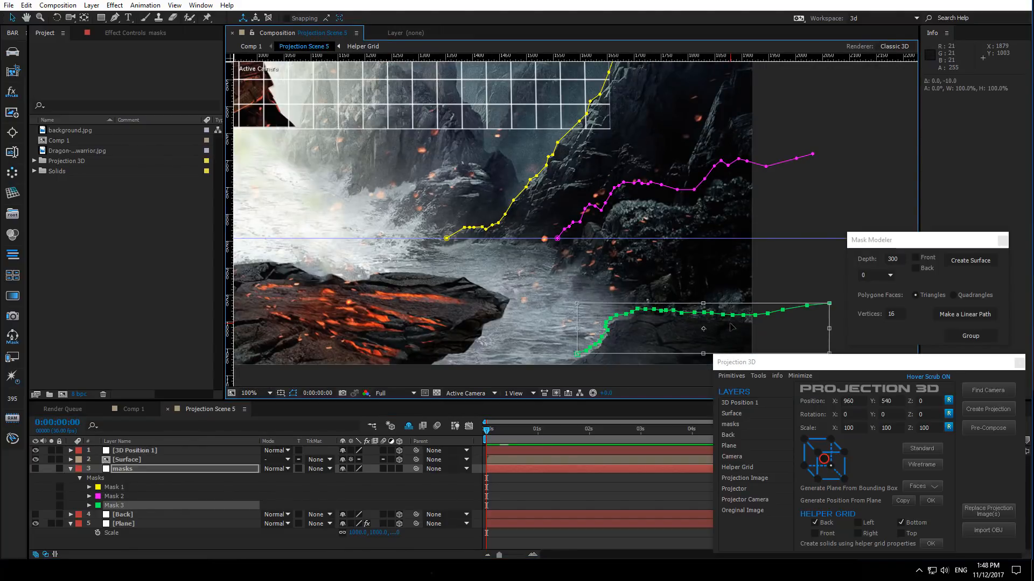
{"action": "key", "text": "Up"}
{"action": "key", "text": "Up"}
{"action": "key", "text": "Up"}
{"action": "key", "text": "Up"}
{"action": "key", "text": "Up"}
{"action": "key", "text": "Up"}
{"action": "key", "text": "Up"}
{"action": "key", "text": "Up"}
{"action": "key", "text": "Up"}
{"action": "key", "text": "Up"}
{"action": "key", "text": "Up"}
{"action": "key", "text": "Up"}
{"action": "key", "text": "Up"}
{"action": "key", "text": "Up"}
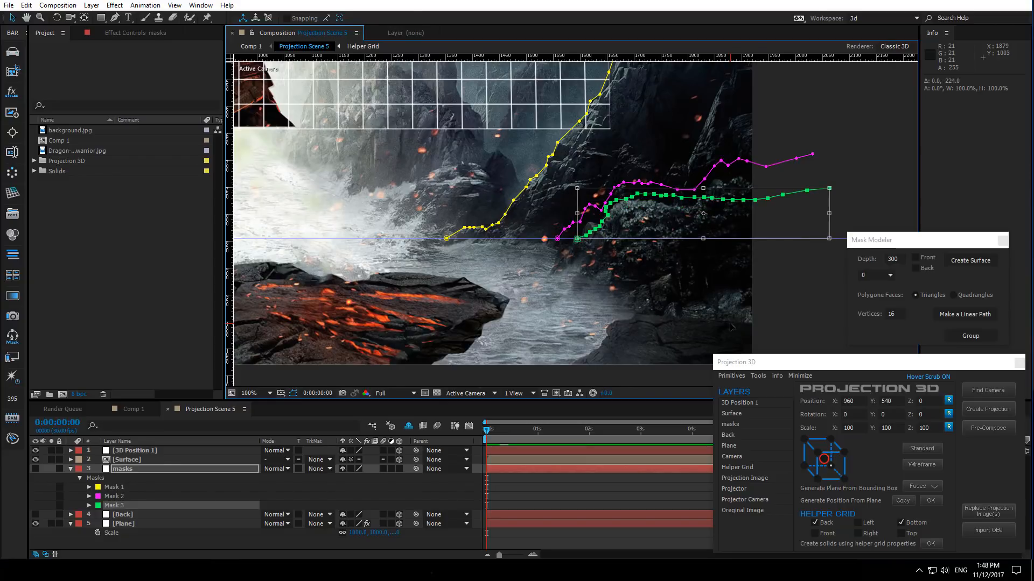
{"action": "key", "text": "Return"}
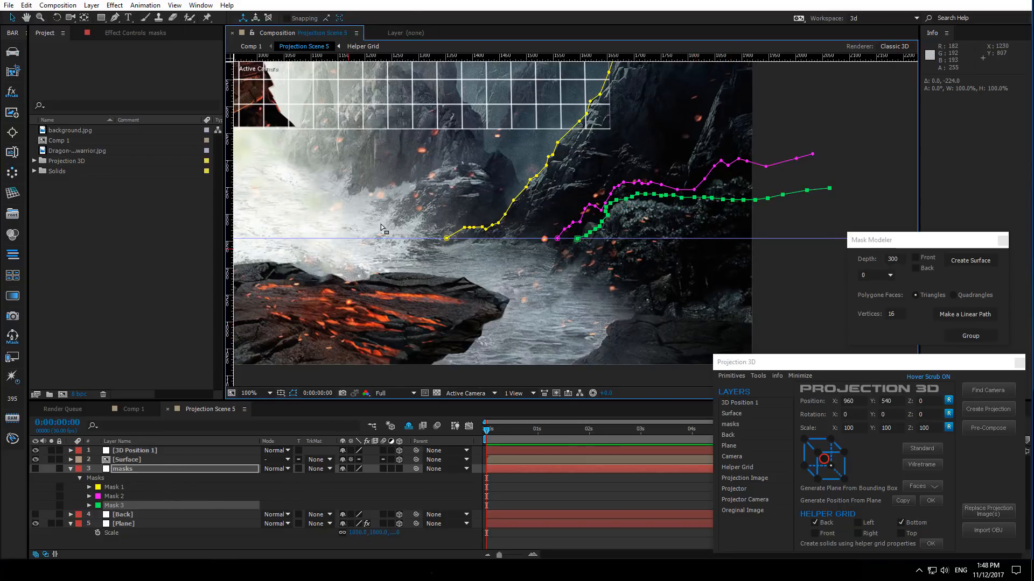
{"action": "left_click_drag", "start_coordinate": [377, 237], "coordinate": [419, 1]}
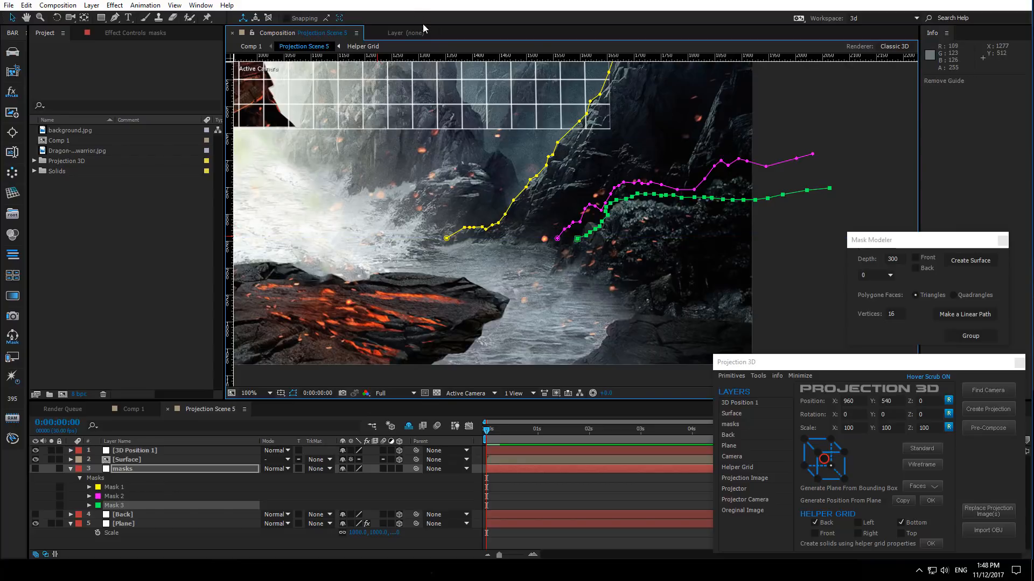
{"action": "key", "text": "ctrl+r"}
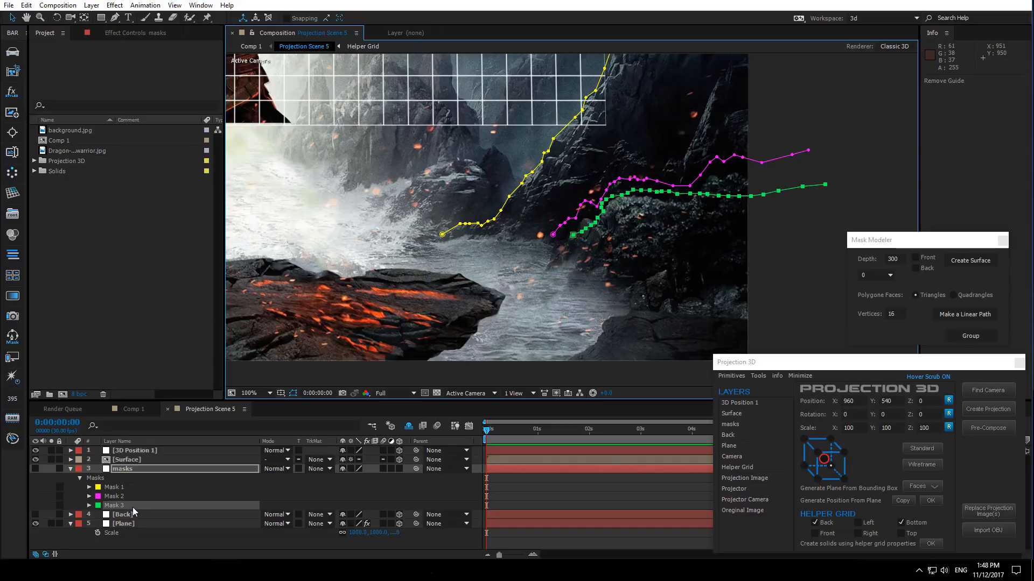
- Duplicate Mask 3 as Mask 4, select all four masks and create two 300-deep surfaces between consecutive masks
{"action": "key", "text": "ctrl+d"}
{"action": "left_click", "coordinate": [120, 489]}
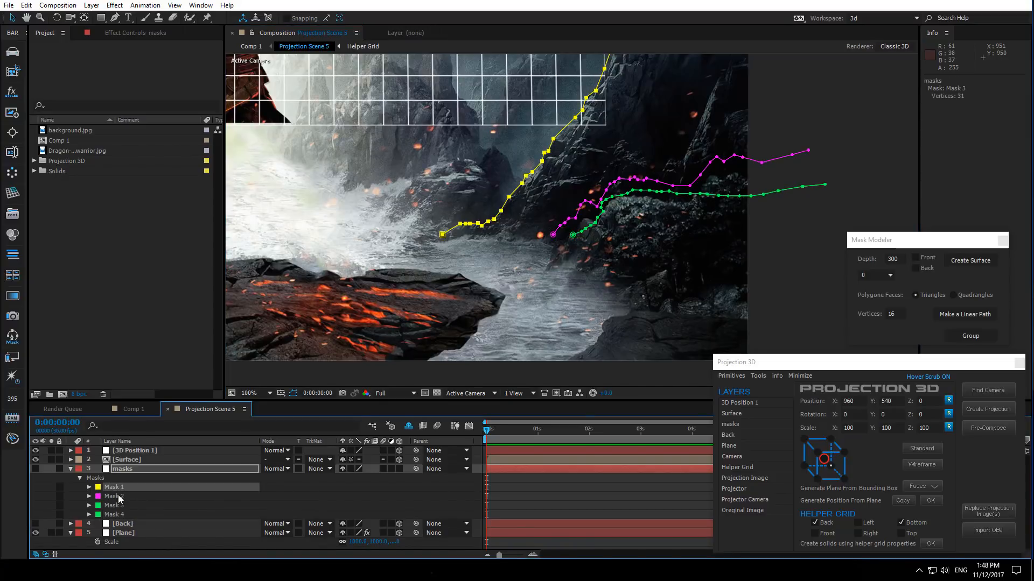
{"action": "left_click", "coordinate": [119, 516], "text": "shift"}
{"action": "scroll", "coordinate": [482, 204], "scroll_direction": "down", "scroll_amount": 1}
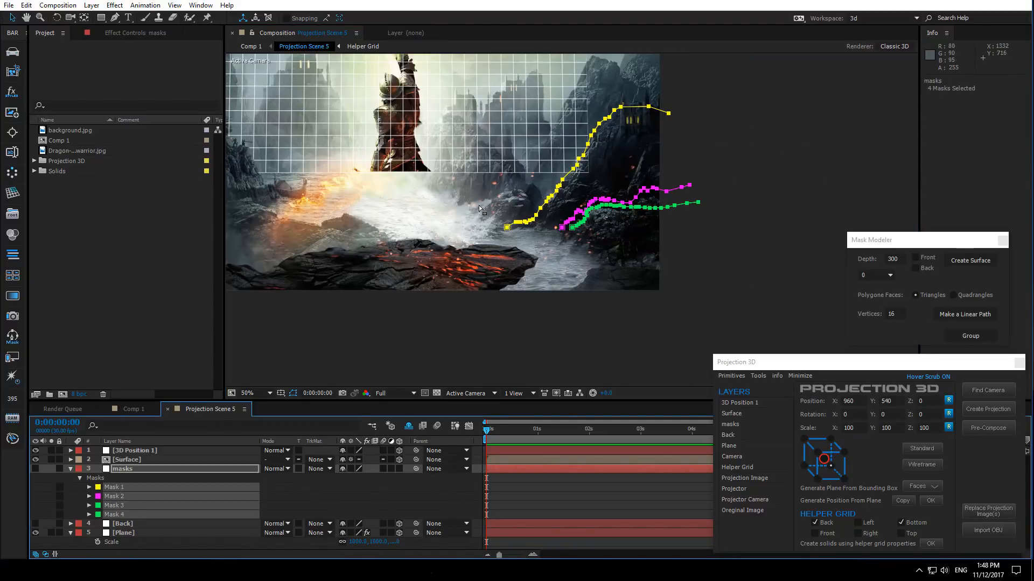
{"action": "left_click_drag", "start_coordinate": [479, 205], "coordinate": [479, 237]}
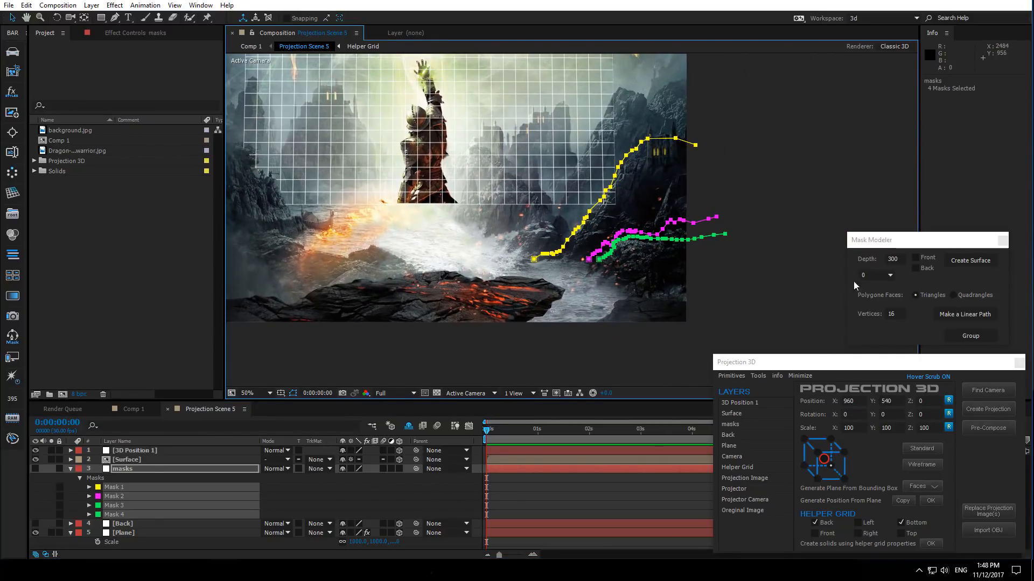
{"action": "left_click", "coordinate": [979, 261]}
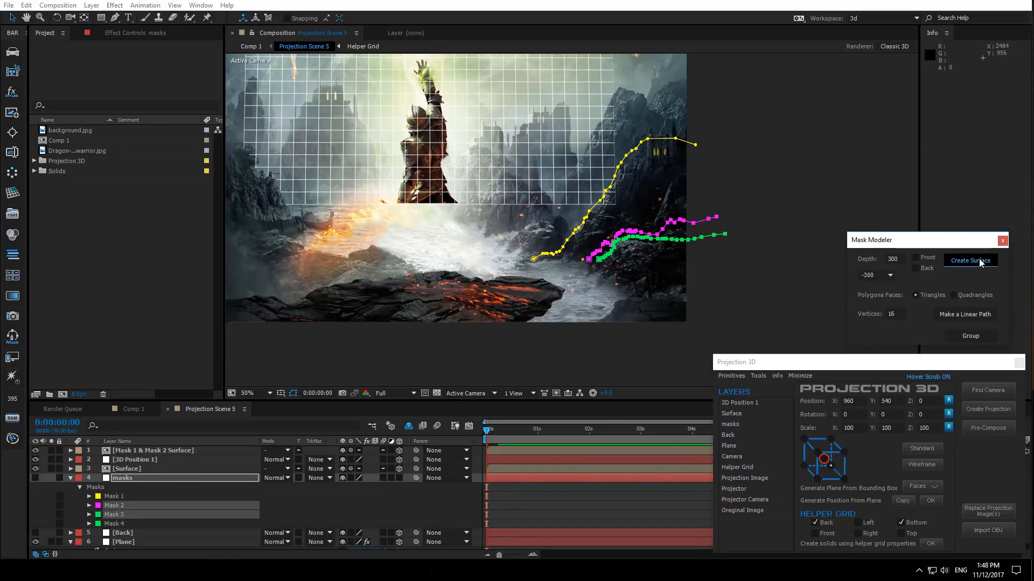
{"action": "left_click", "coordinate": [979, 260]}
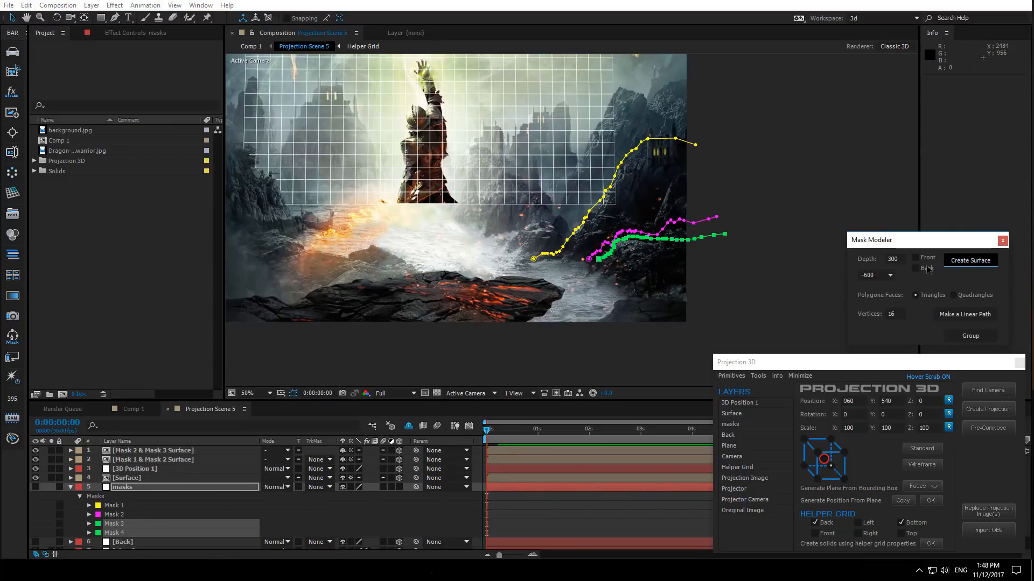
- Set the surface depth to 1000 and create the surface between Mask 3 and Mask 4
{"action": "double_click", "coordinate": [897, 259]}
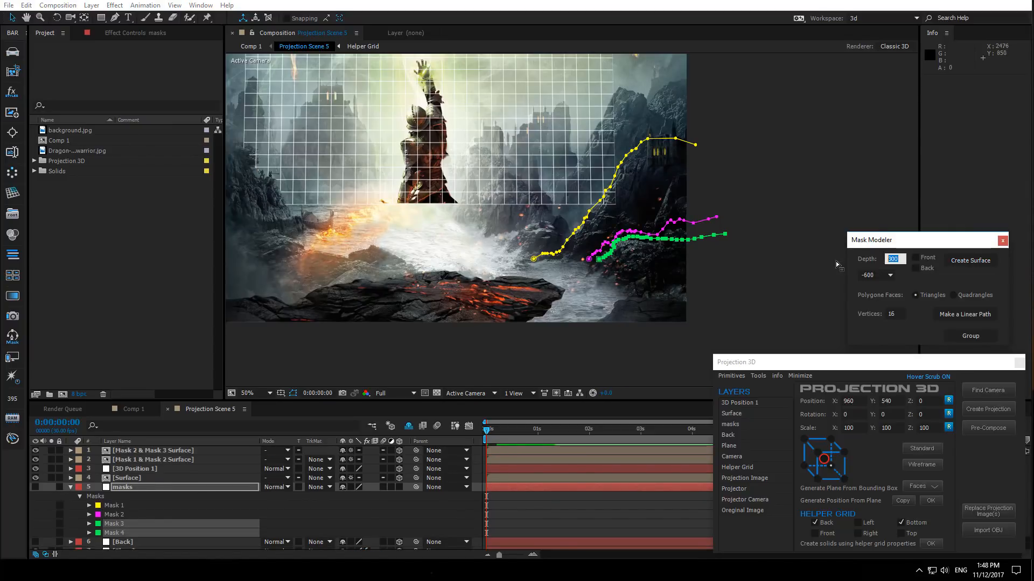
{"action": "type", "text": "1000"}
{"action": "left_click", "coordinate": [974, 260]}
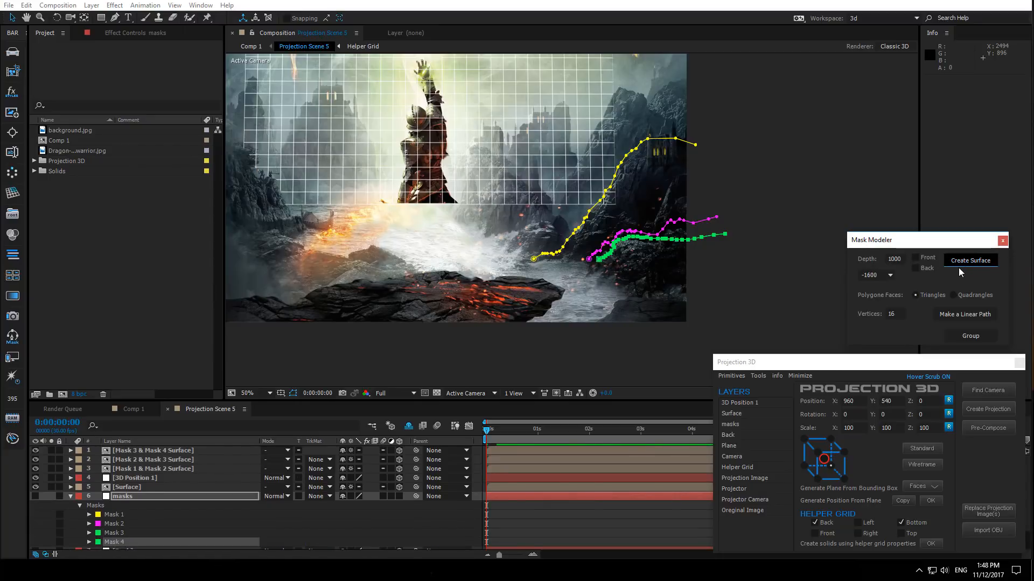
- Select the three new mask surface layers and group them into one surface
{"action": "left_click", "coordinate": [186, 468]}
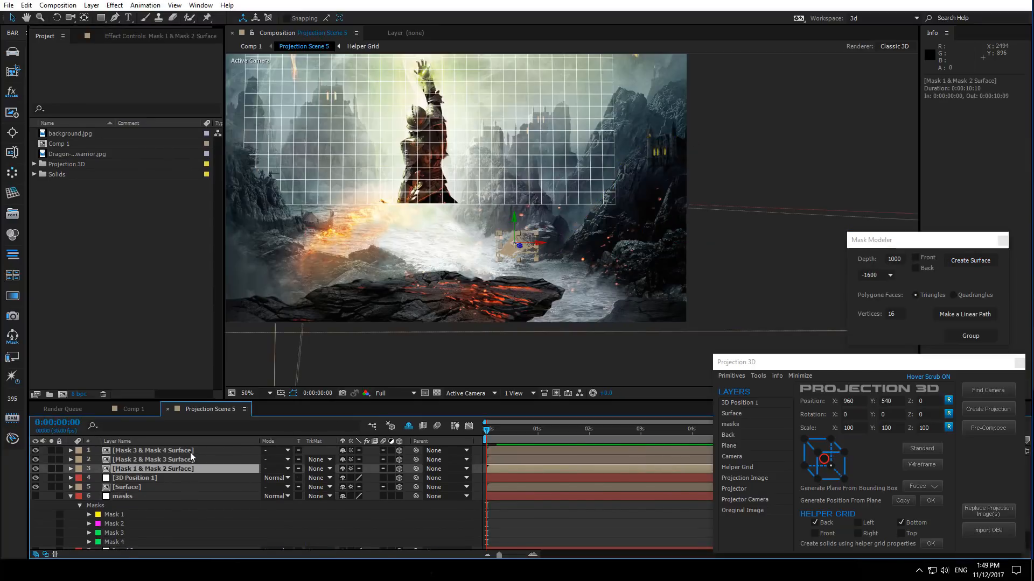
{"action": "left_click", "coordinate": [189, 451], "text": "shift"}
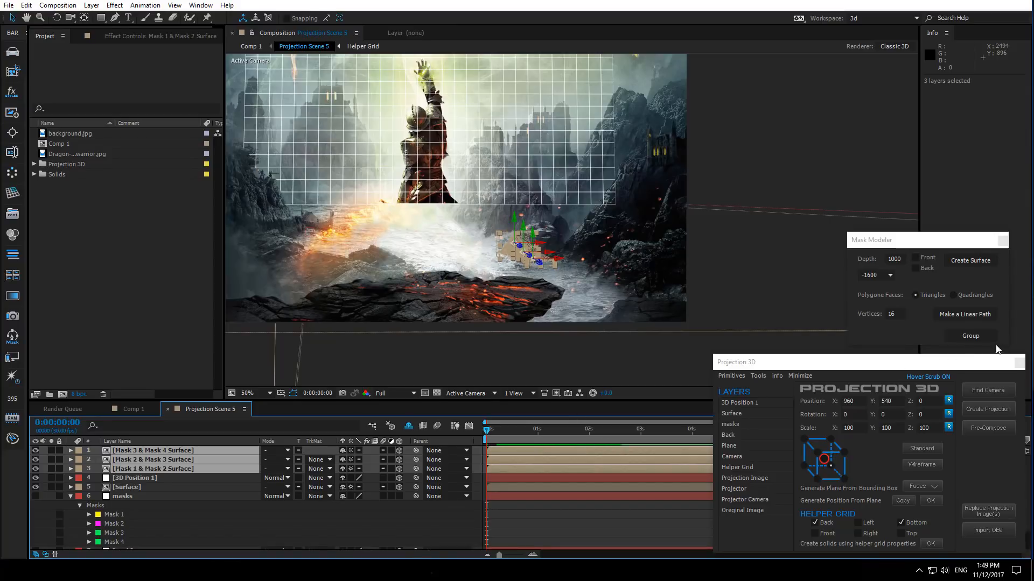
{"action": "left_click", "coordinate": [985, 338]}
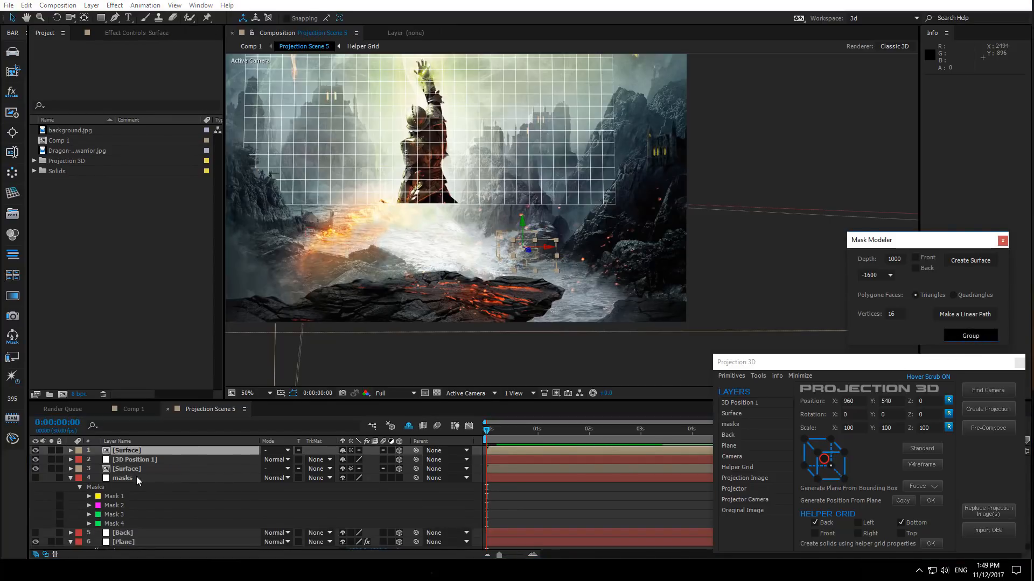
- Collapse the masks layer and delete the 3D Position 1 layer
{"action": "left_click", "coordinate": [71, 477]}
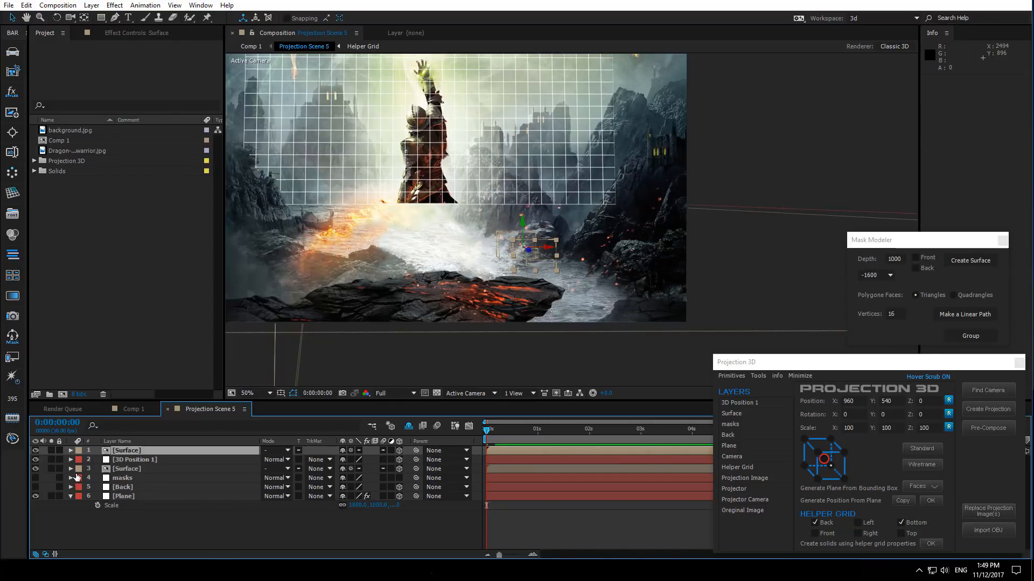
{"action": "left_click", "coordinate": [128, 460]}
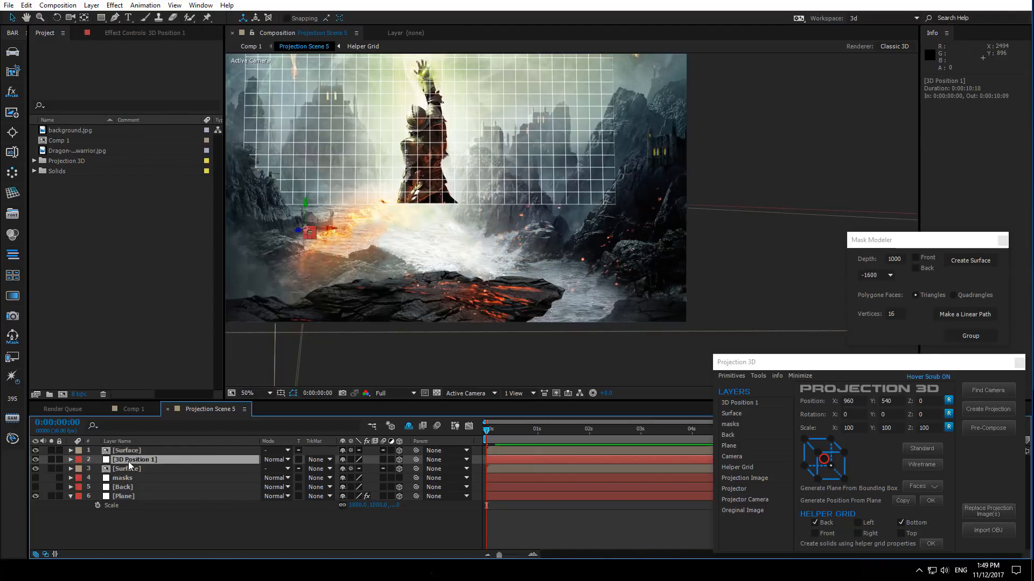
{"action": "key", "text": "Delete"}
- Set the Plane's Generate Position point on the shoreline where the masks begin
{"action": "left_click", "coordinate": [124, 487]}
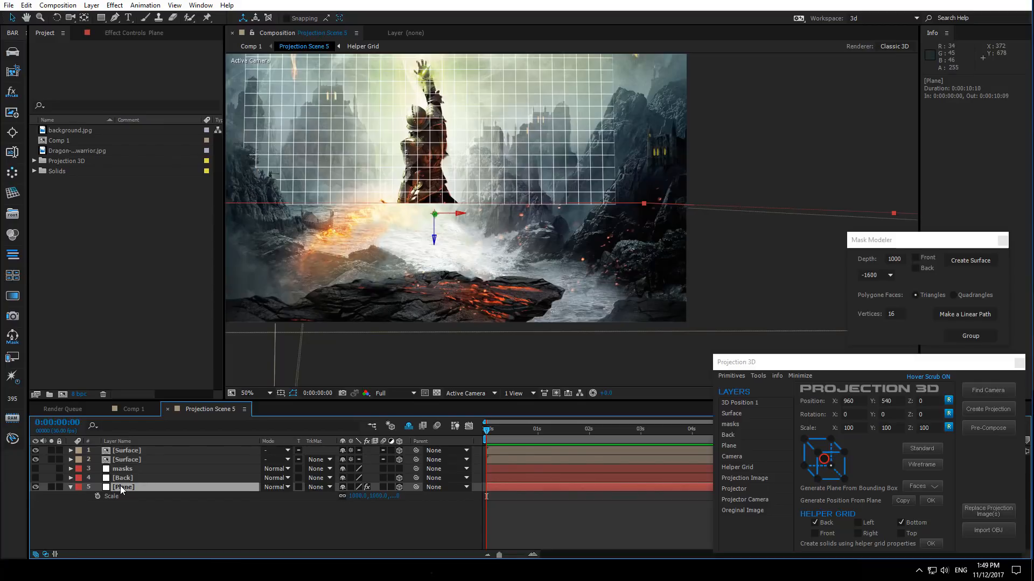
{"action": "left_click", "coordinate": [138, 32]}
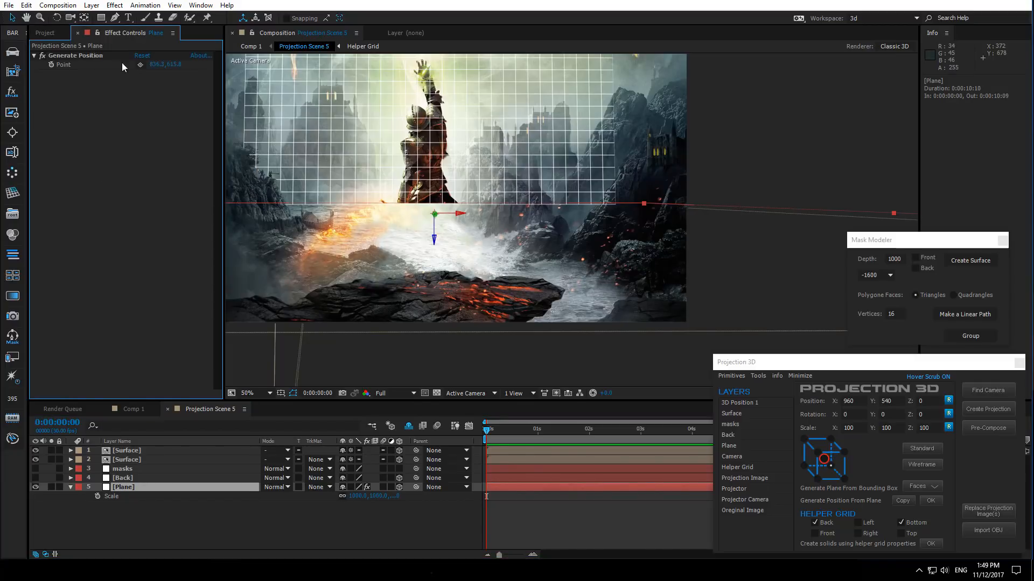
{"action": "left_click", "coordinate": [141, 65]}
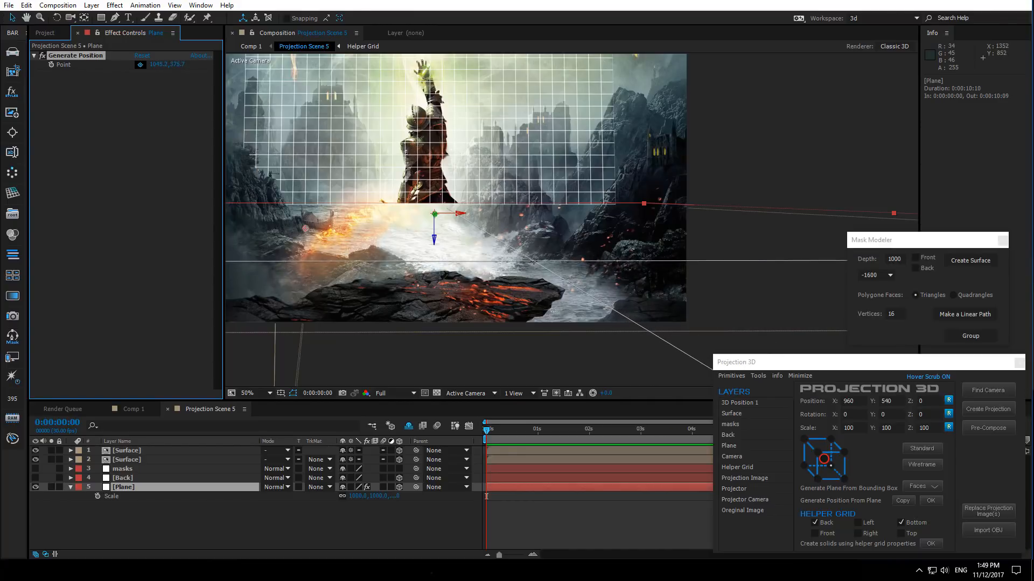
{"action": "left_click", "coordinate": [533, 258]}
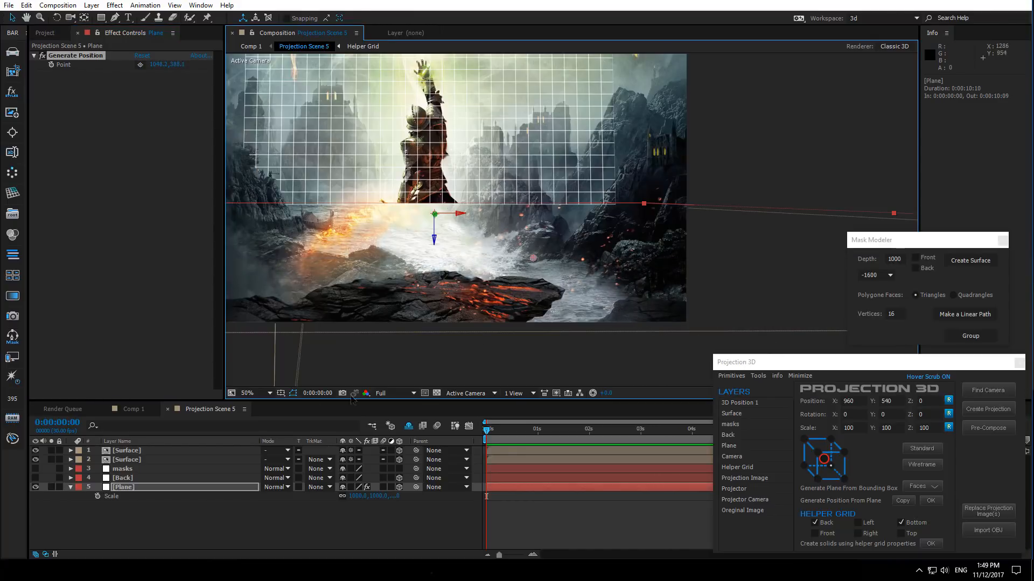
- Compare the Plane's position point against the mask paths, zoomed in on the shoreline
{"action": "left_click", "coordinate": [140, 469]}
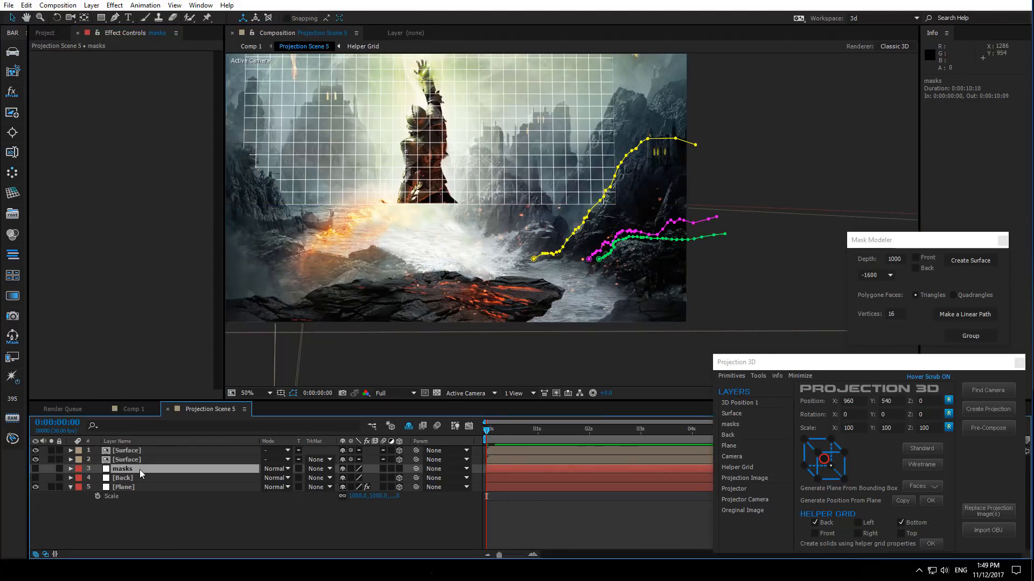
{"action": "left_click", "coordinate": [137, 484]}
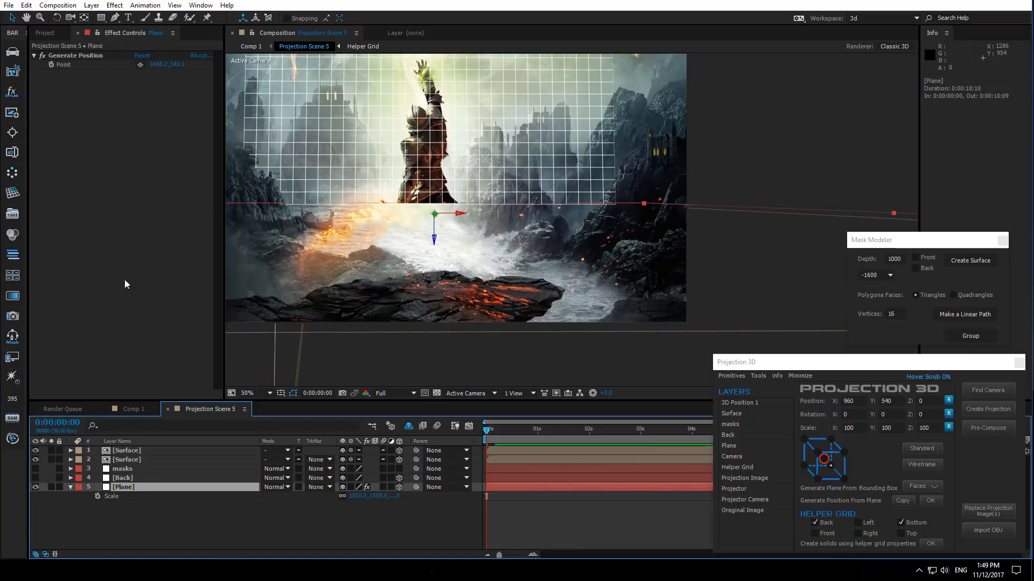
{"action": "left_click", "coordinate": [83, 55]}
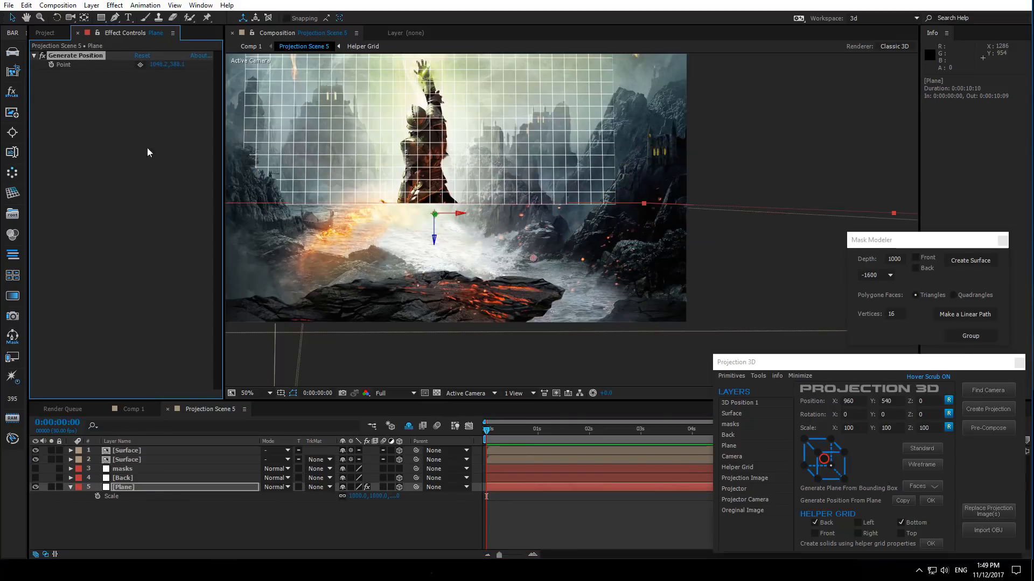
{"action": "scroll", "coordinate": [526, 258], "scroll_direction": "up", "scroll_amount": 1}
{"action": "scroll", "coordinate": [524, 268], "scroll_direction": "up", "scroll_amount": 1}
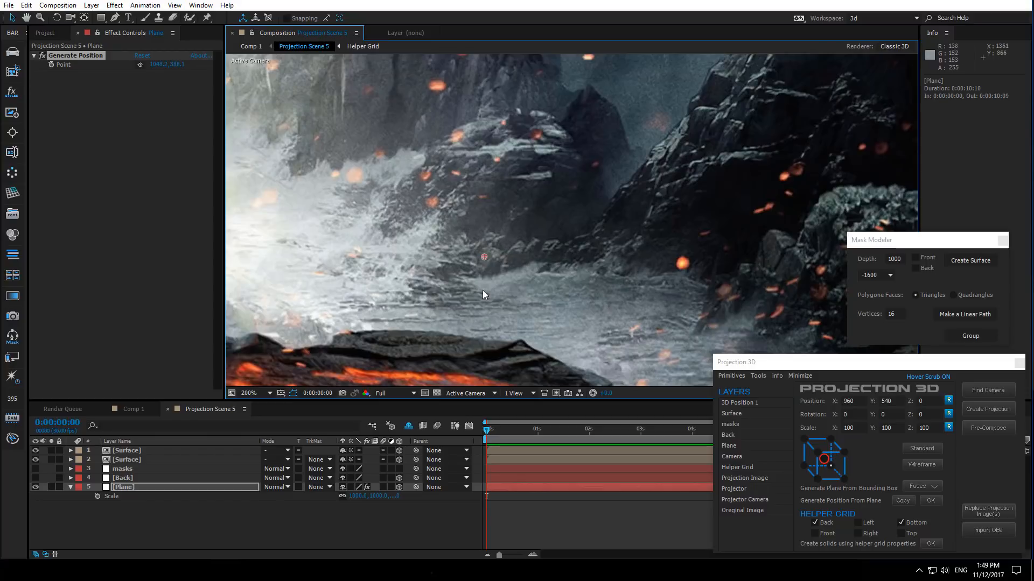
{"action": "left_click", "coordinate": [125, 468]}
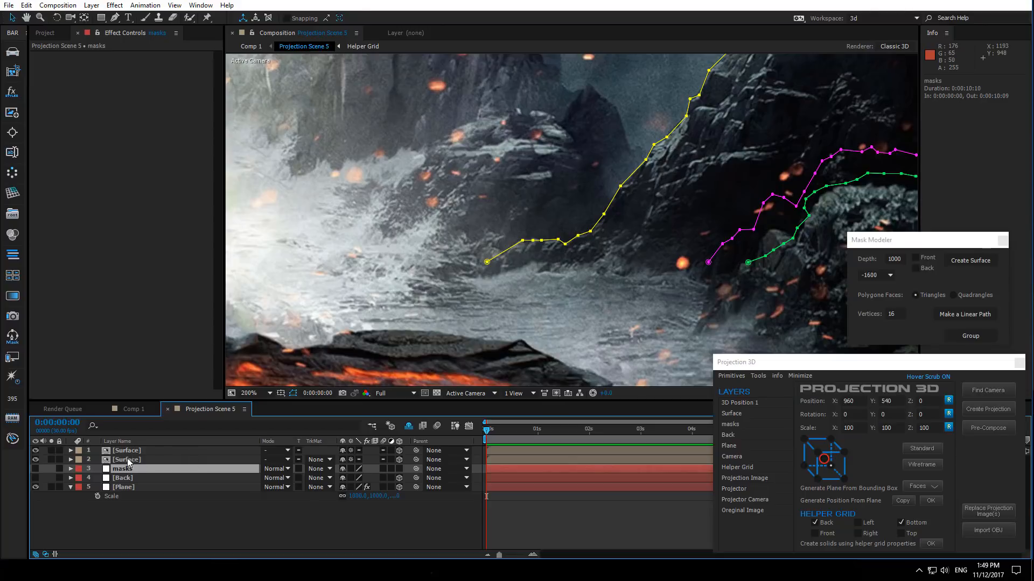
{"action": "left_click", "coordinate": [128, 488]}
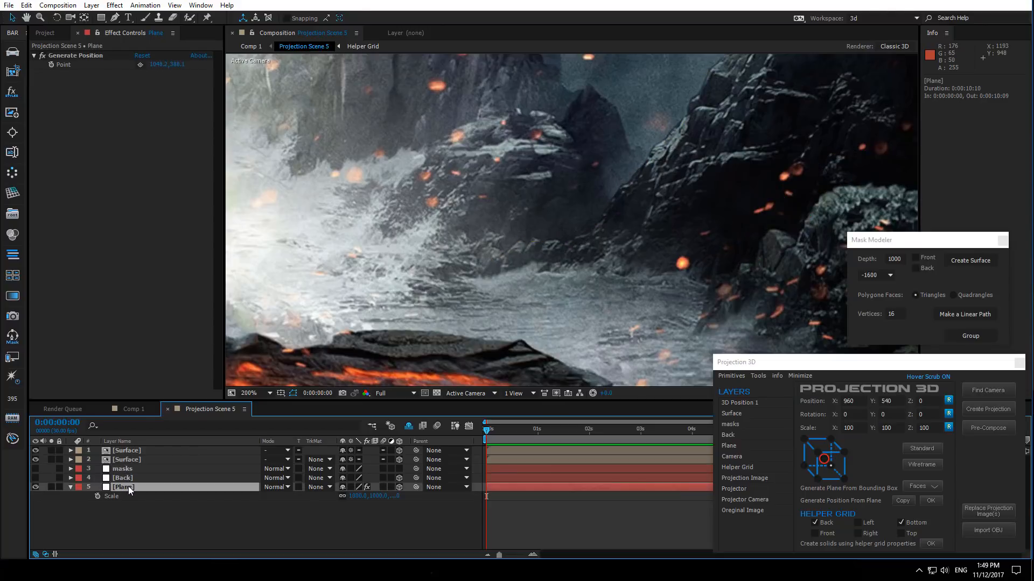
- Generate a 3D position from the Plane's Generate Position point
{"action": "left_click", "coordinate": [92, 55]}
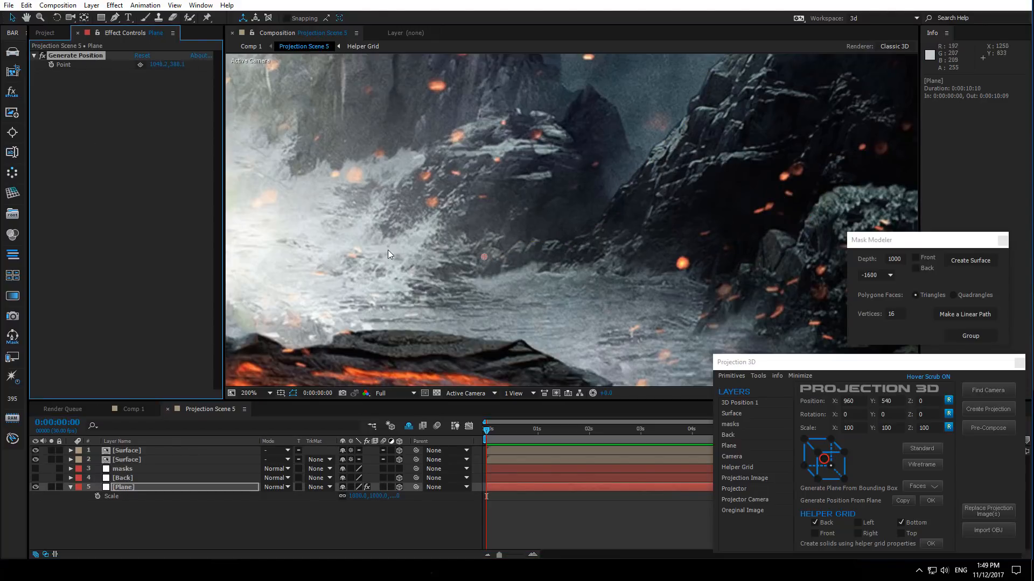
{"action": "left_click_drag", "start_coordinate": [485, 257], "coordinate": [484, 266]}
{"action": "scroll", "coordinate": [519, 213], "scroll_direction": "down", "scroll_amount": 1}
{"action": "scroll", "coordinate": [615, 333], "scroll_direction": "down", "scroll_amount": 1}
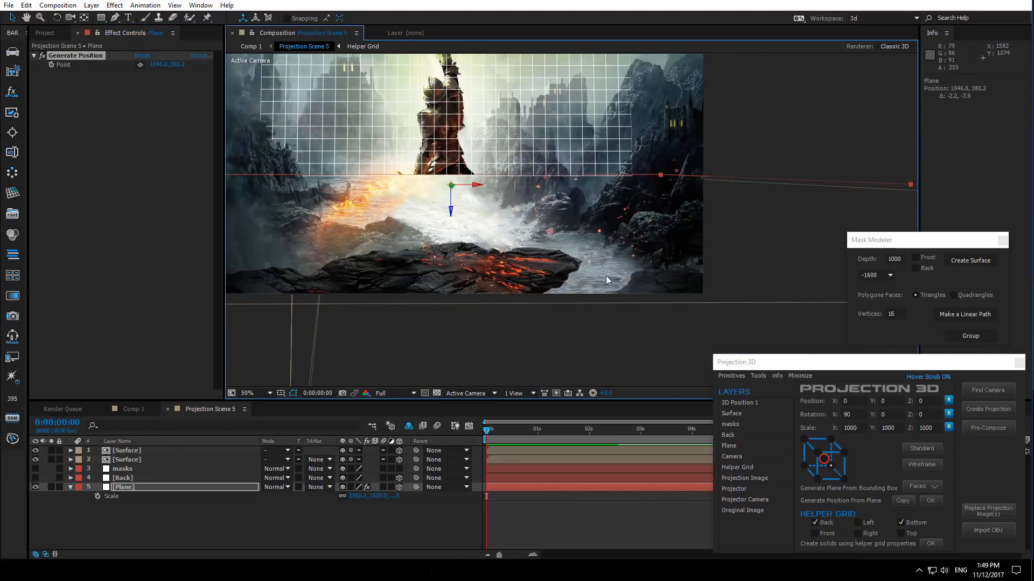
{"action": "left_click_drag", "start_coordinate": [553, 277], "coordinate": [634, 349]}
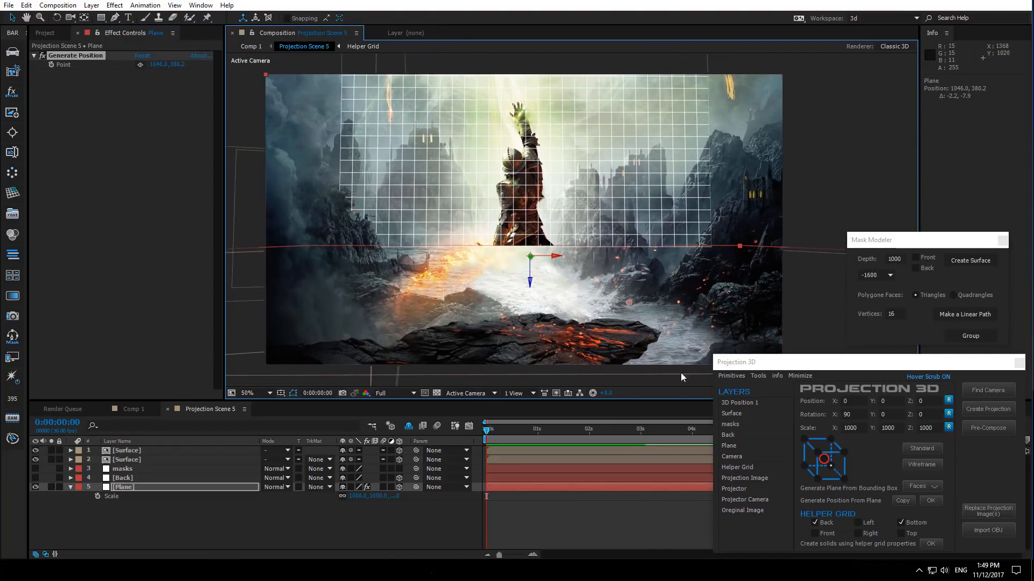
{"action": "left_click", "coordinate": [932, 500]}
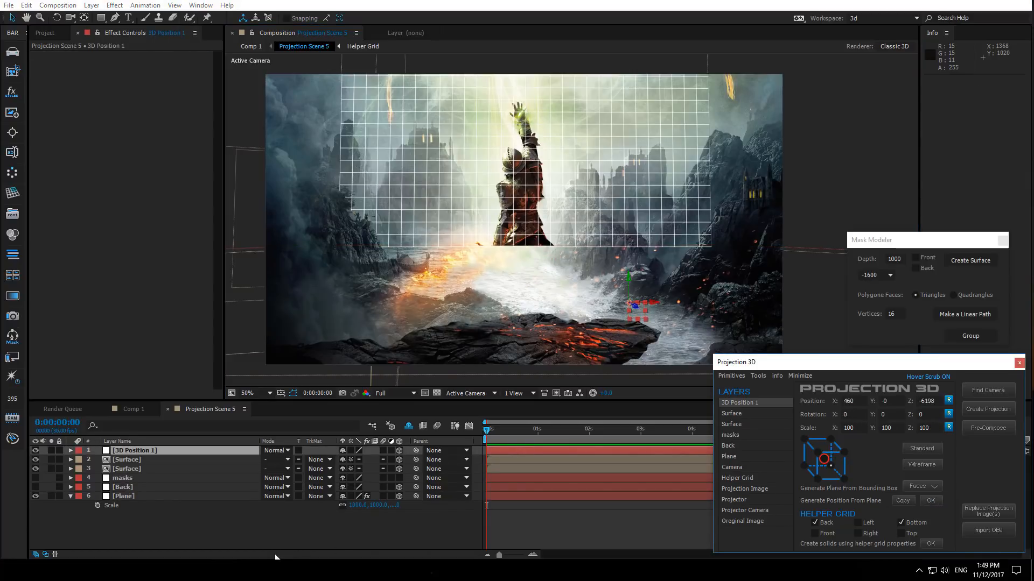
- Set the upper Surface's anchor to its bottom-left corner and paste the 3D Position 1 position into its Position
{"action": "left_click", "coordinate": [128, 460]}
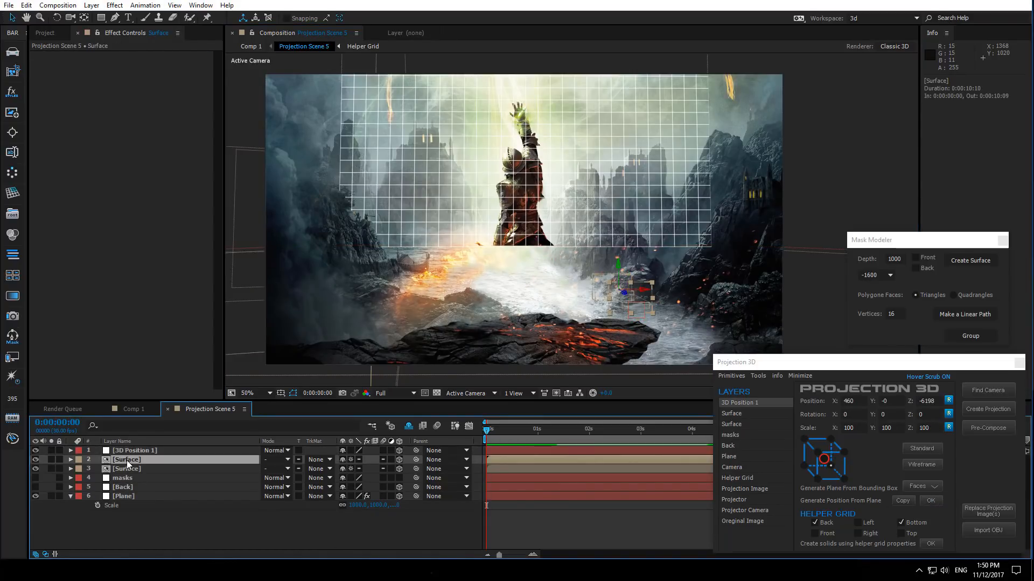
{"action": "left_click", "coordinate": [803, 466]}
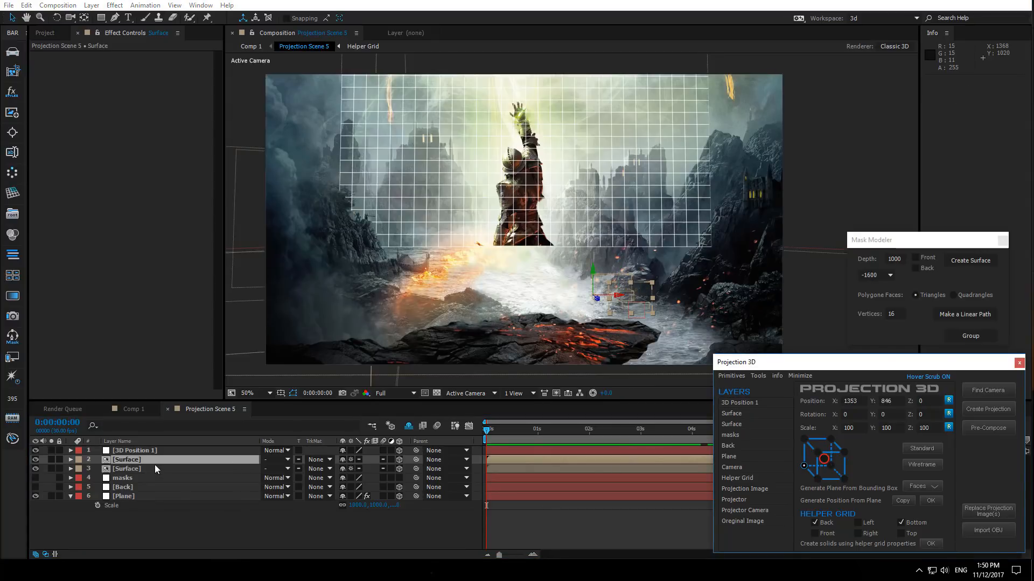
{"action": "left_click", "coordinate": [153, 450]}
{"action": "key", "text": "p"}
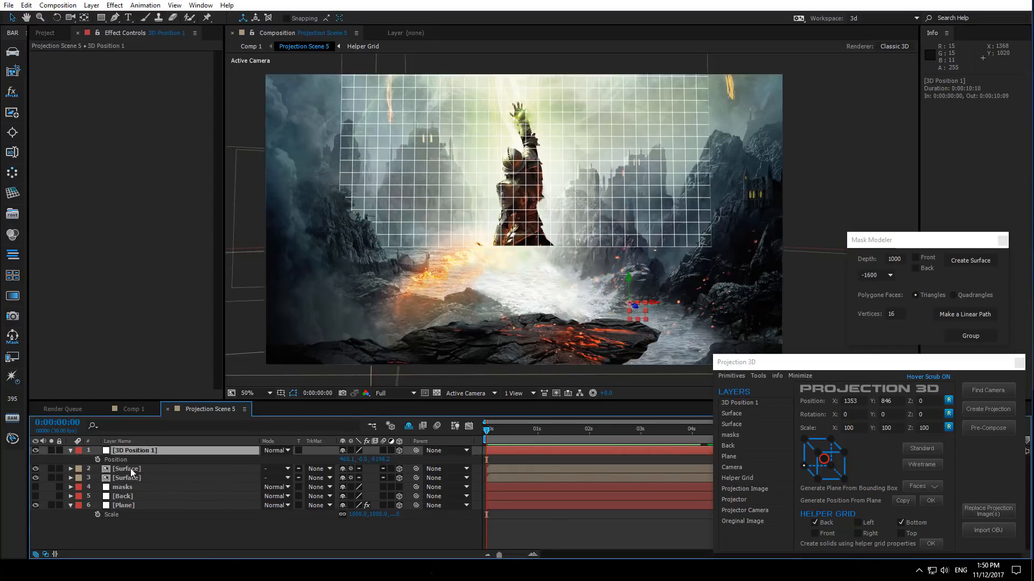
{"action": "left_click", "coordinate": [130, 468]}
{"action": "key", "text": "p"}
{"action": "left_click", "coordinate": [127, 461]}
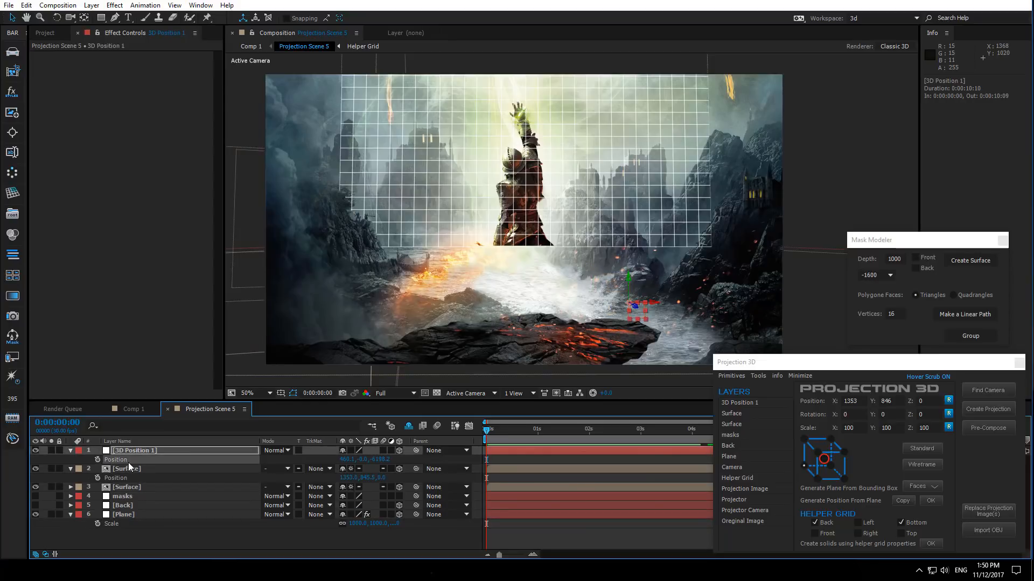
{"action": "key", "text": "ctrl+c"}
{"action": "left_click", "coordinate": [127, 478]}
{"action": "key", "text": "ctrl+v"}
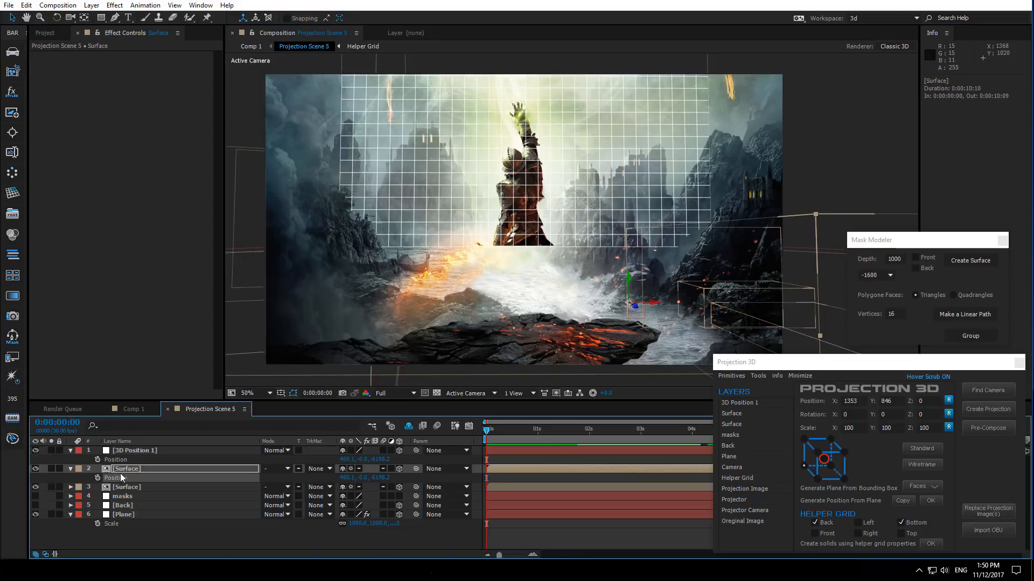
- Show the Plane layer and display the repositioned Surface as a wireframe
{"action": "left_click", "coordinate": [35, 514]}
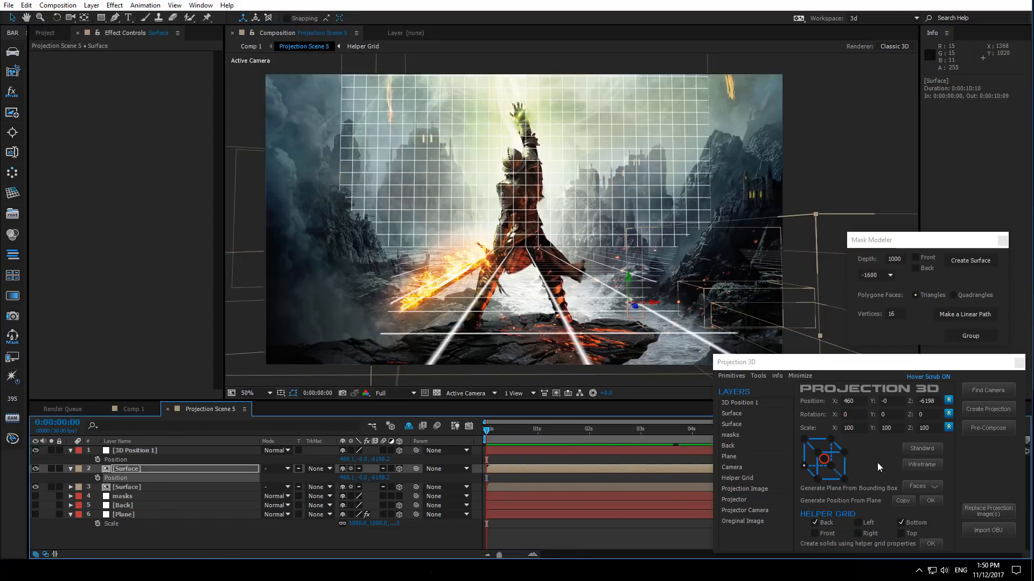
{"action": "left_click", "coordinate": [921, 464]}
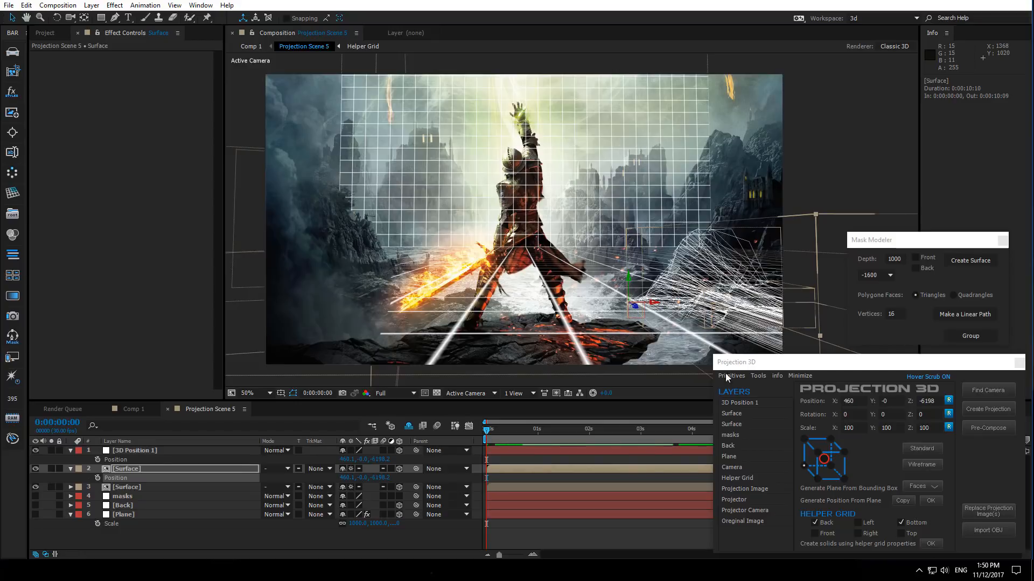
{"action": "left_click_drag", "start_coordinate": [631, 337], "coordinate": [414, 305]}
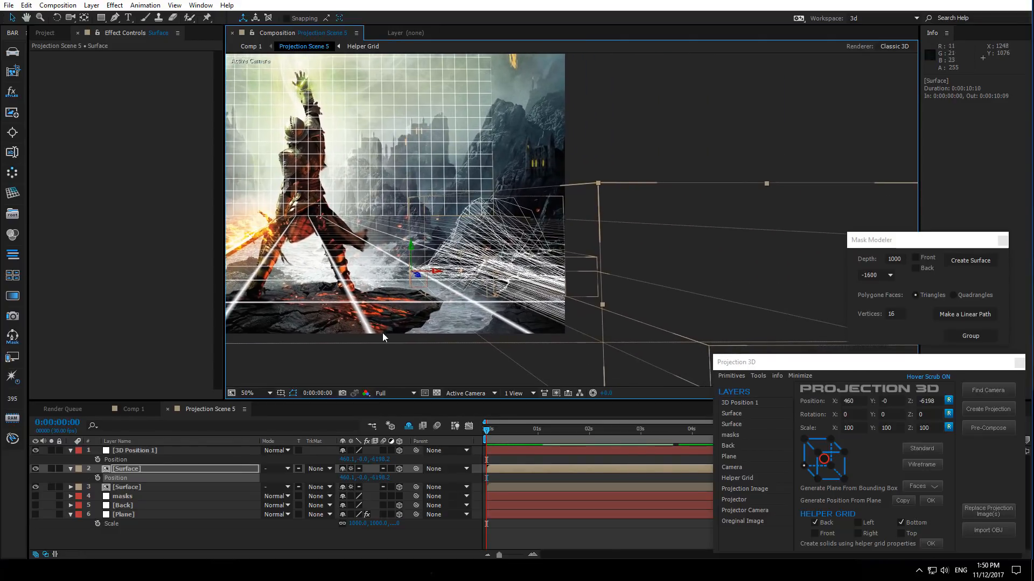
{"action": "left_click", "coordinate": [181, 469]}
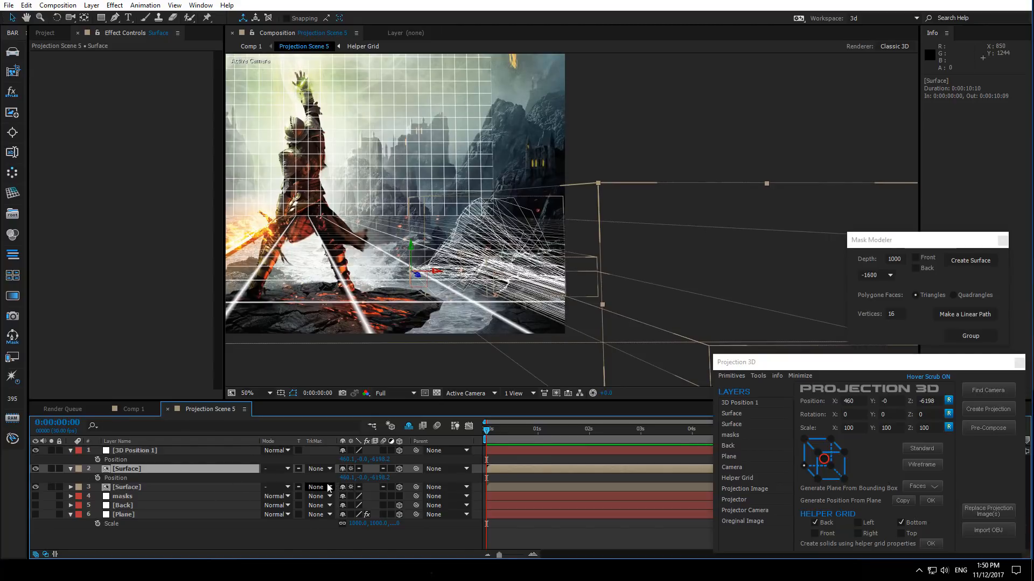
- Adjust the upper Surface's Y Rotation to follow the shoreline and scale it to about 158%
{"action": "key", "text": "r"}
{"action": "left_click_drag", "start_coordinate": [359, 500], "coordinate": [371, 495]}
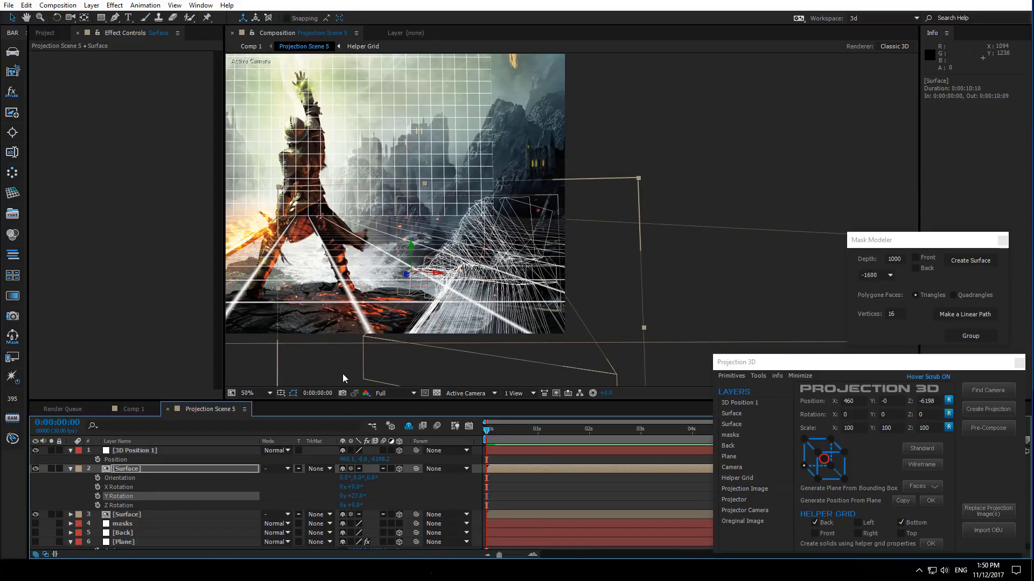
{"action": "left_click_drag", "start_coordinate": [342, 373], "coordinate": [599, 357]}
{"action": "left_click_drag", "start_coordinate": [520, 344], "coordinate": [360, 321]}
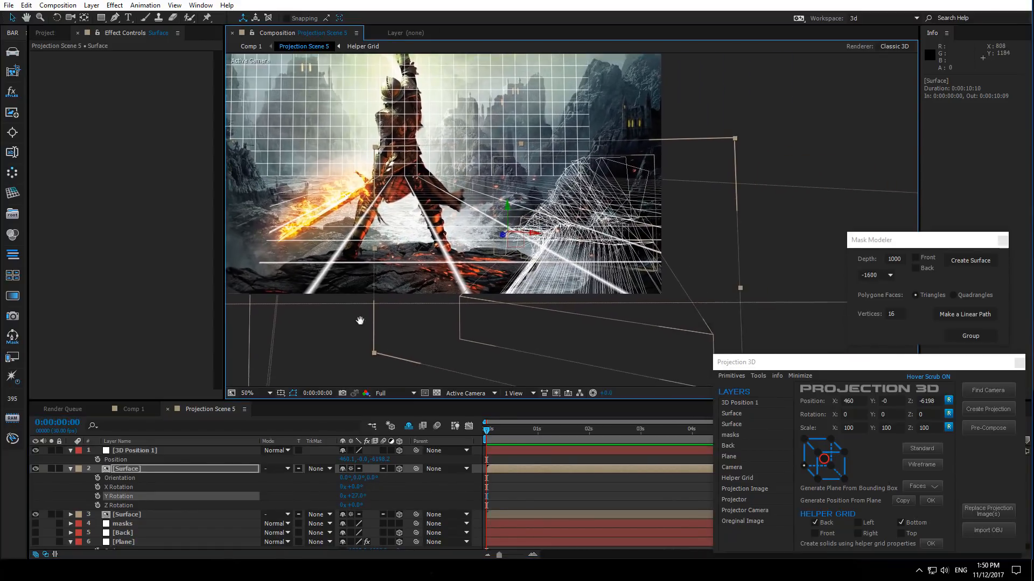
{"action": "scroll", "coordinate": [661, 318], "scroll_direction": "up", "scroll_amount": 1}
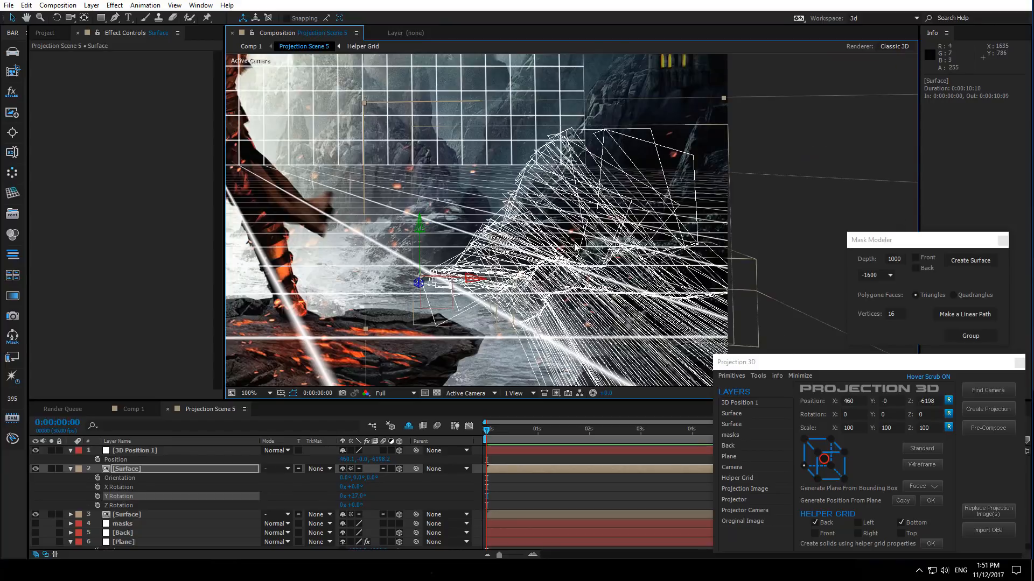
{"action": "left_click_drag", "start_coordinate": [574, 251], "coordinate": [524, 237]}
{"action": "scroll", "coordinate": [495, 283], "scroll_direction": "down", "scroll_amount": 1}
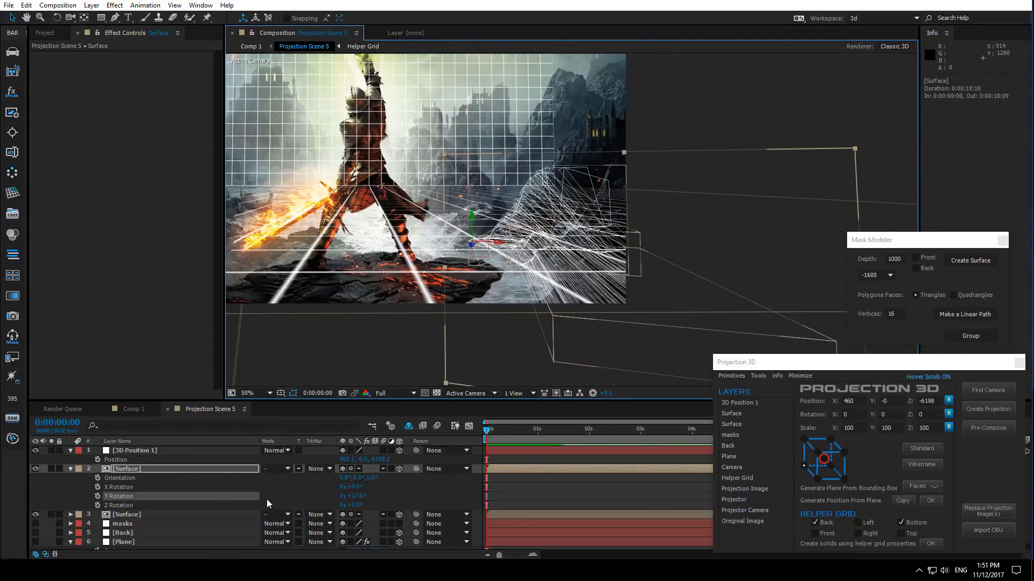
{"action": "key", "text": "s"}
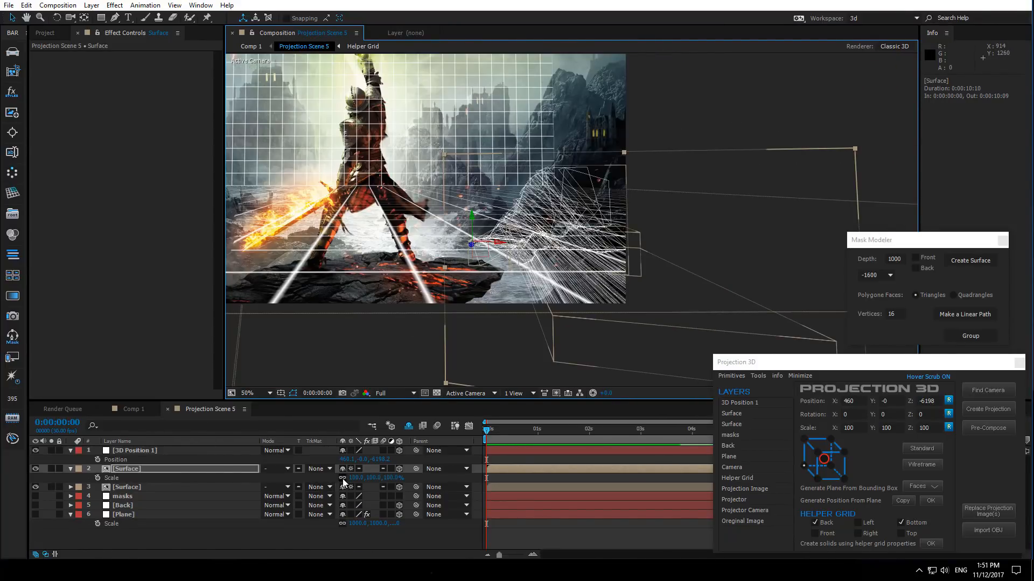
{"action": "left_click_drag", "start_coordinate": [362, 480], "coordinate": [381, 469]}
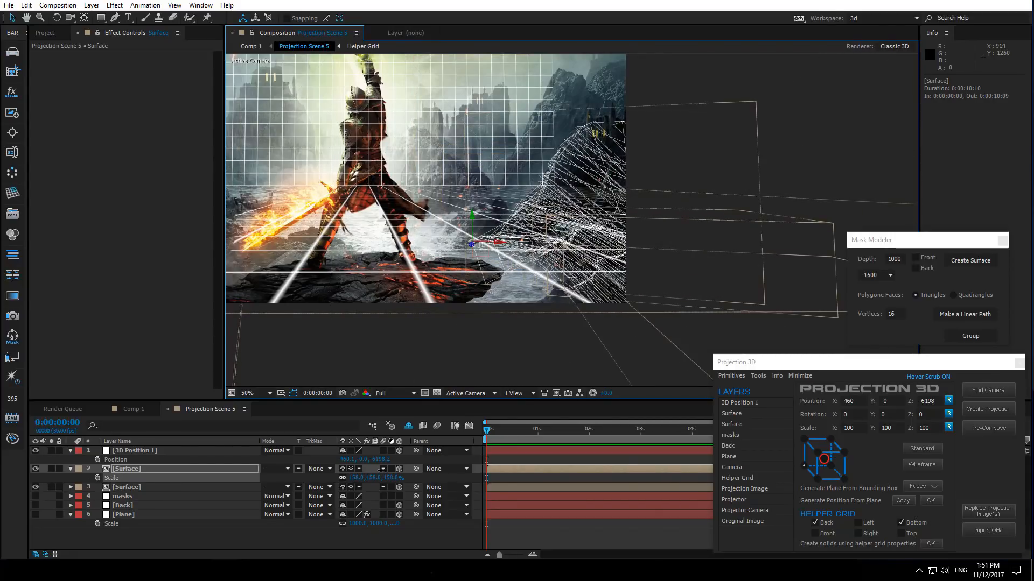
- Show the mask paths zoomed in on the shoreline to compare them with the Surface
{"action": "left_click", "coordinate": [127, 496]}
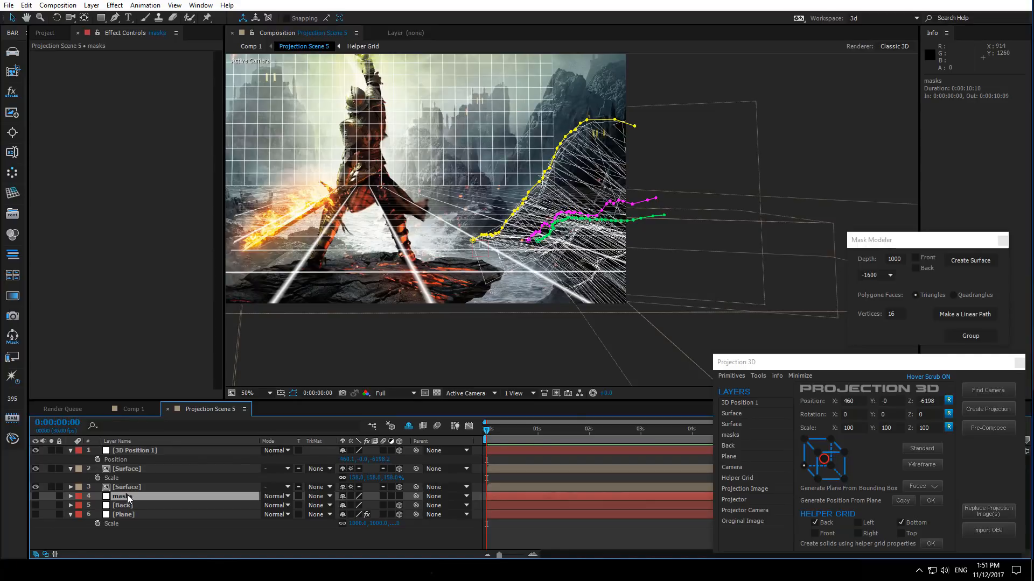
{"action": "scroll", "coordinate": [435, 252], "scroll_direction": "up", "scroll_amount": 3}
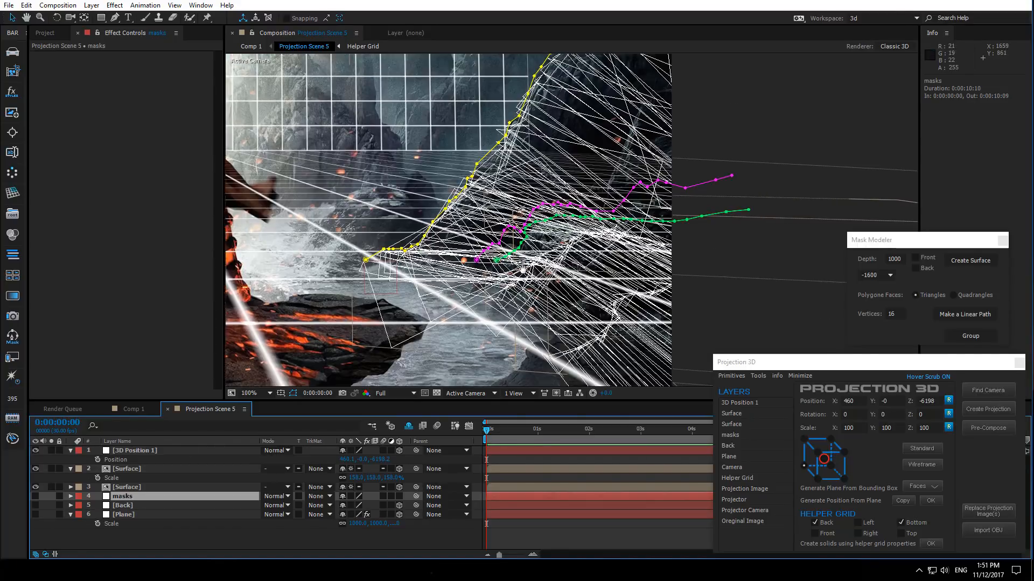
{"action": "left_click_drag", "start_coordinate": [435, 252], "coordinate": [509, 193]}
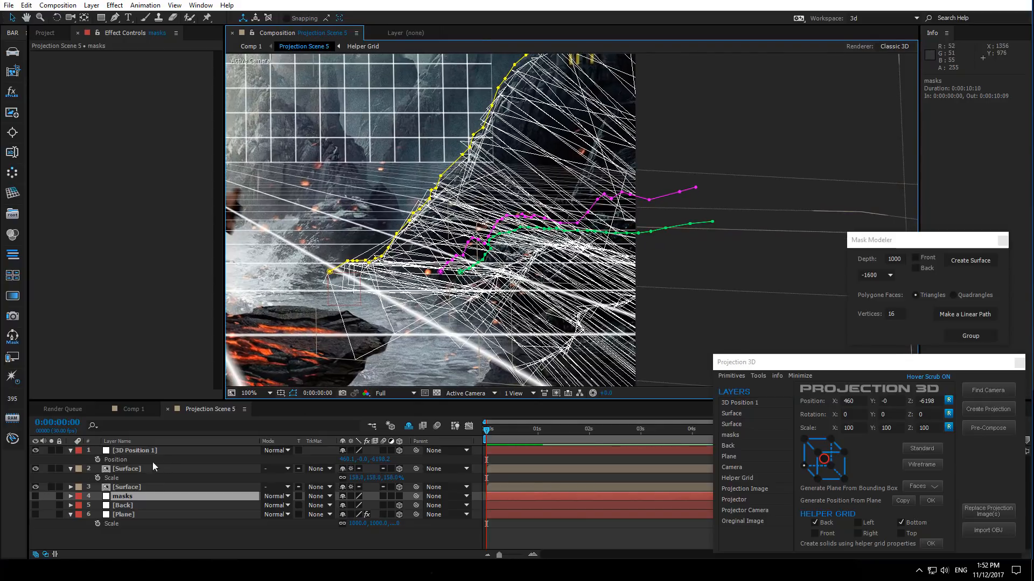
- Fine-tune the upper Surface's Y Rotation and scale so it fits the shoreline masks
{"action": "left_click", "coordinate": [128, 470]}
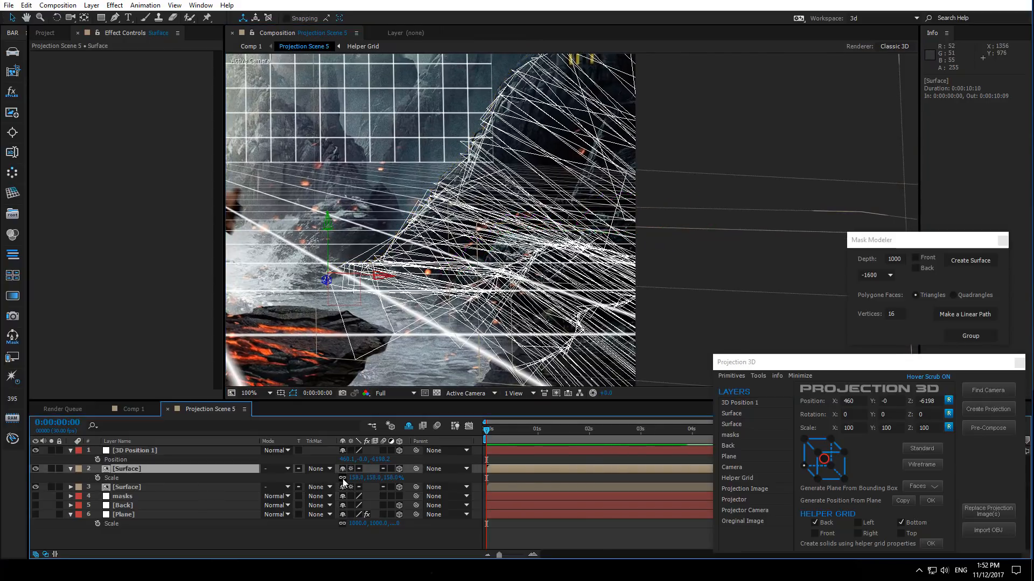
{"action": "left_click_drag", "start_coordinate": [396, 482], "coordinate": [363, 496]}
{"action": "key", "text": "r"}
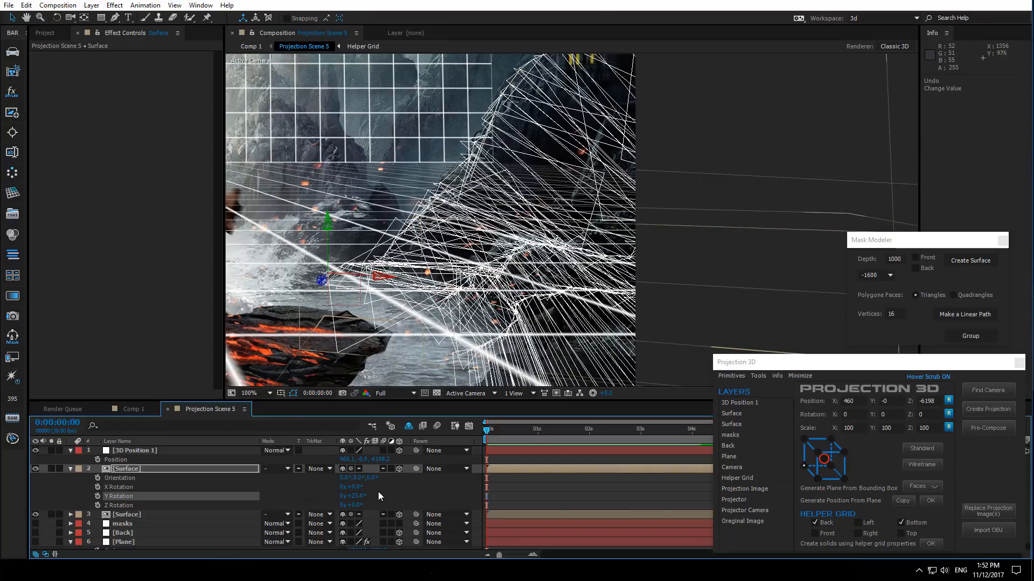
{"action": "key", "text": "s"}
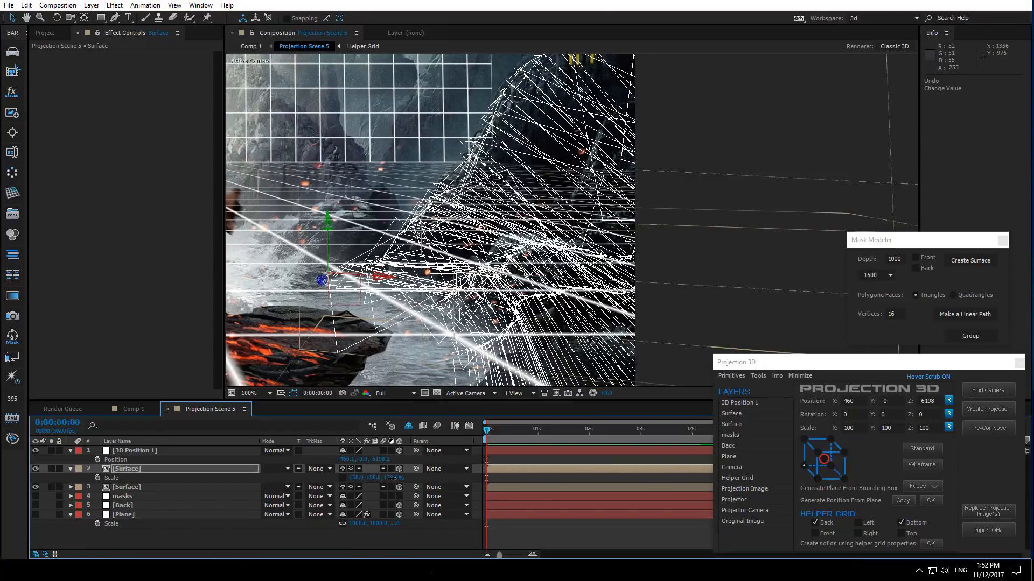
{"action": "left_click_drag", "start_coordinate": [391, 479], "coordinate": [404, 478]}
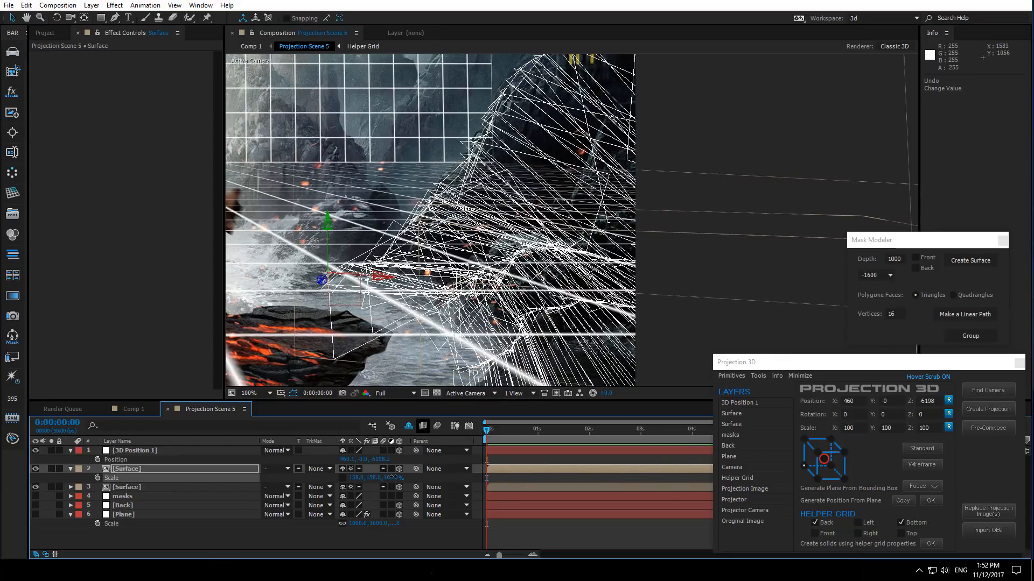
{"action": "left_click_drag", "start_coordinate": [394, 477], "coordinate": [401, 478]}
- Compare the Surface with the mask paths across the whole shoreline
{"action": "scroll", "coordinate": [562, 246], "scroll_direction": "down", "scroll_amount": 2}
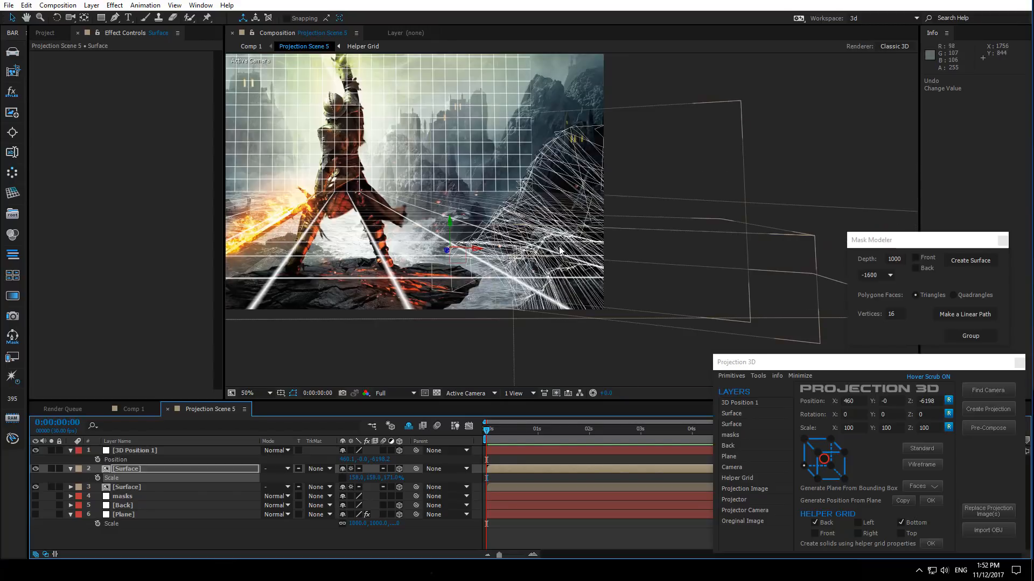
{"action": "left_click_drag", "start_coordinate": [518, 295], "coordinate": [581, 324]}
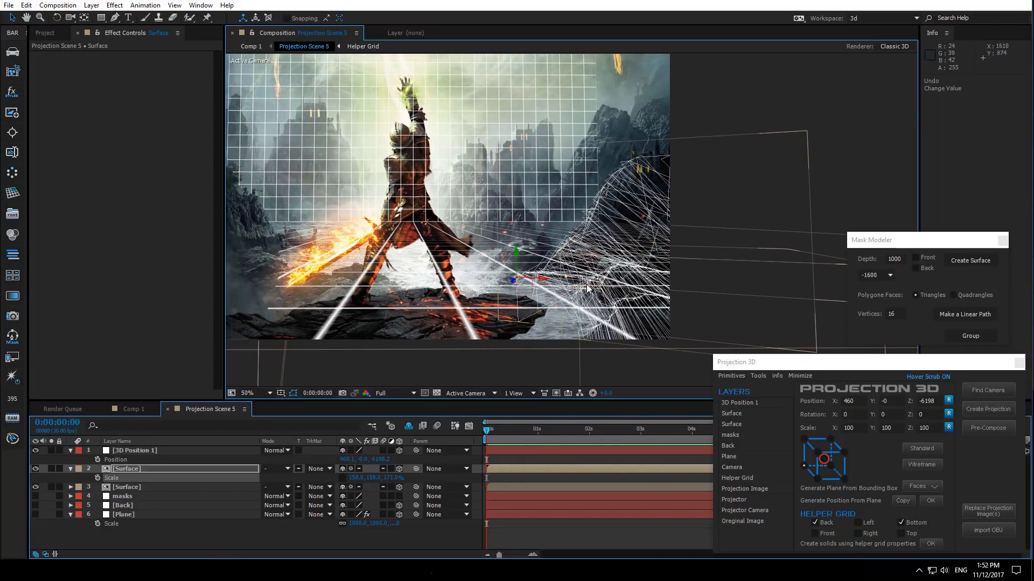
{"action": "scroll", "coordinate": [587, 300], "scroll_direction": "up", "scroll_amount": 2}
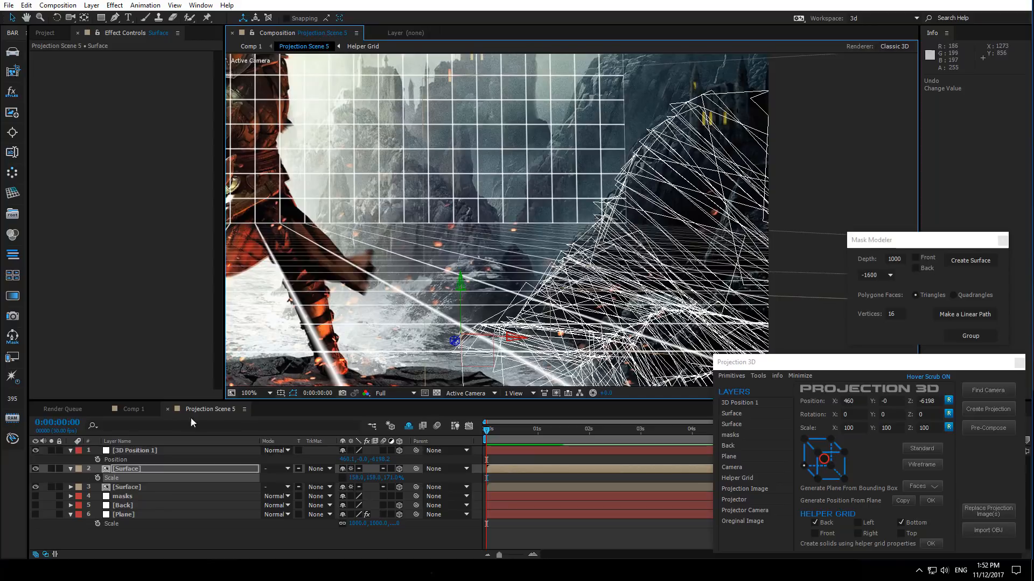
{"action": "left_click", "coordinate": [129, 496]}
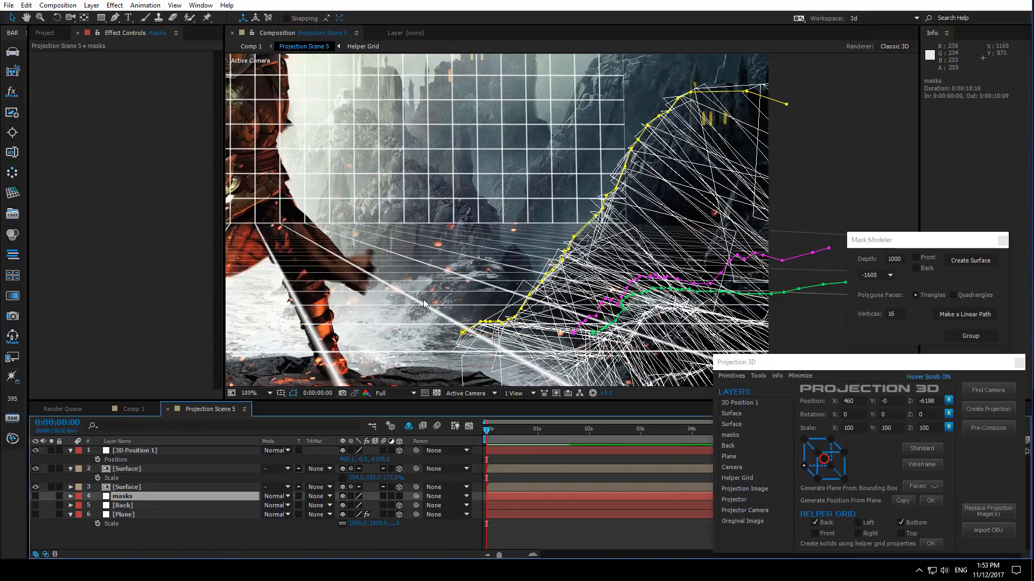
{"action": "scroll", "coordinate": [538, 264], "scroll_direction": "down", "scroll_amount": 2}
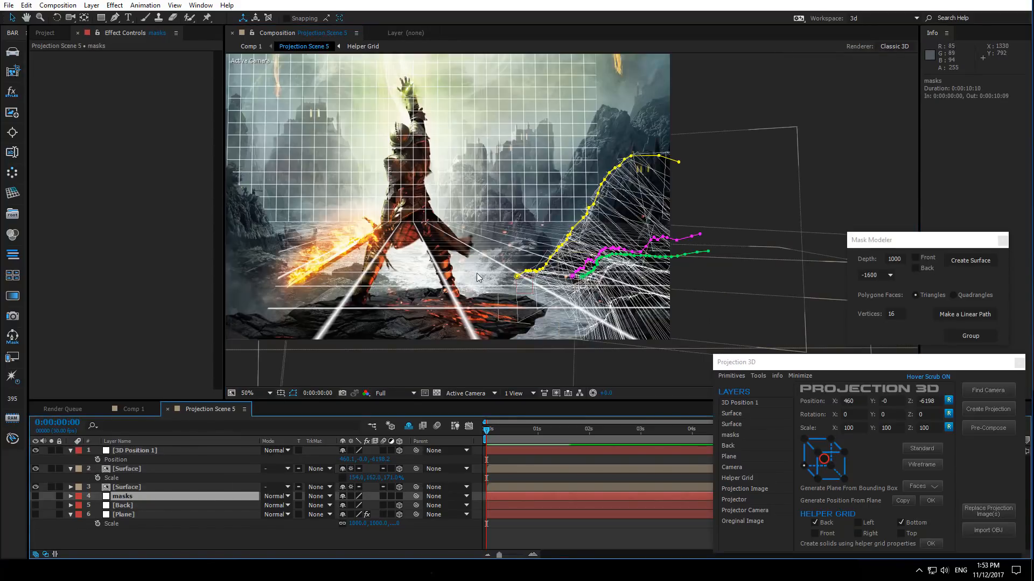
{"action": "left_click_drag", "start_coordinate": [429, 298], "coordinate": [535, 312]}
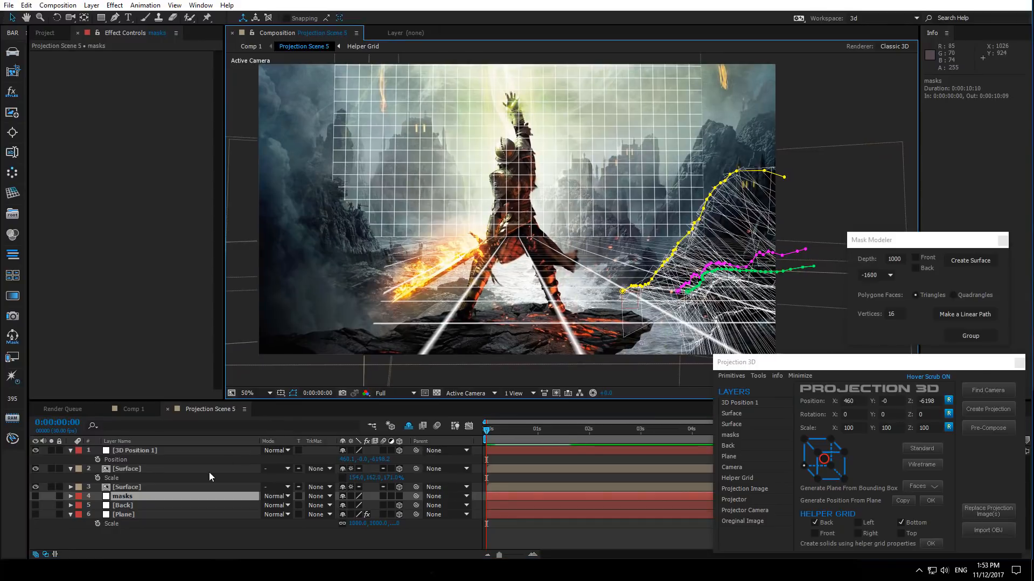
- Collapse the layer properties and toggle the visibility of the Plane and Back layers
{"action": "left_click", "coordinate": [73, 455]}
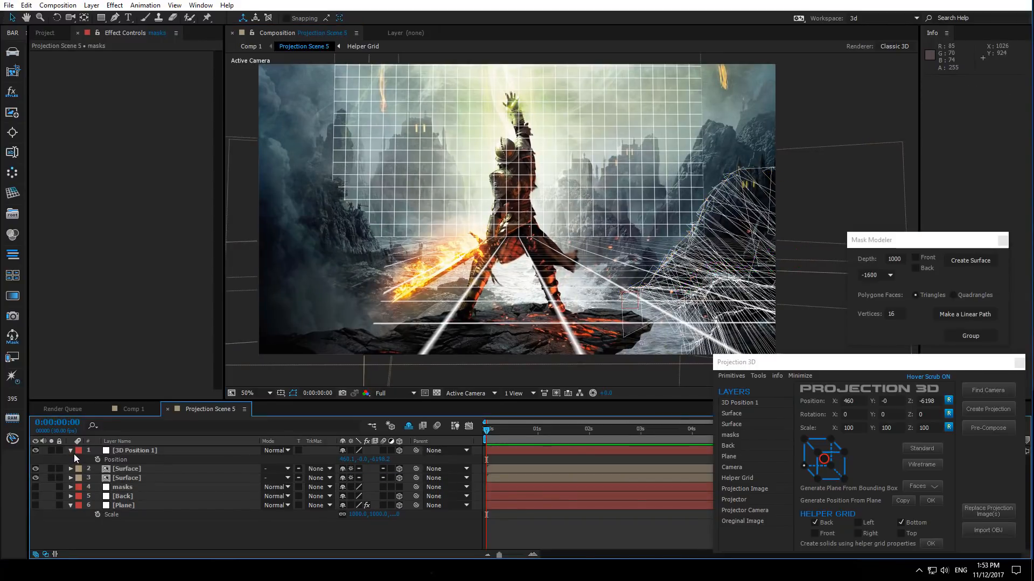
{"action": "left_click", "coordinate": [70, 453]}
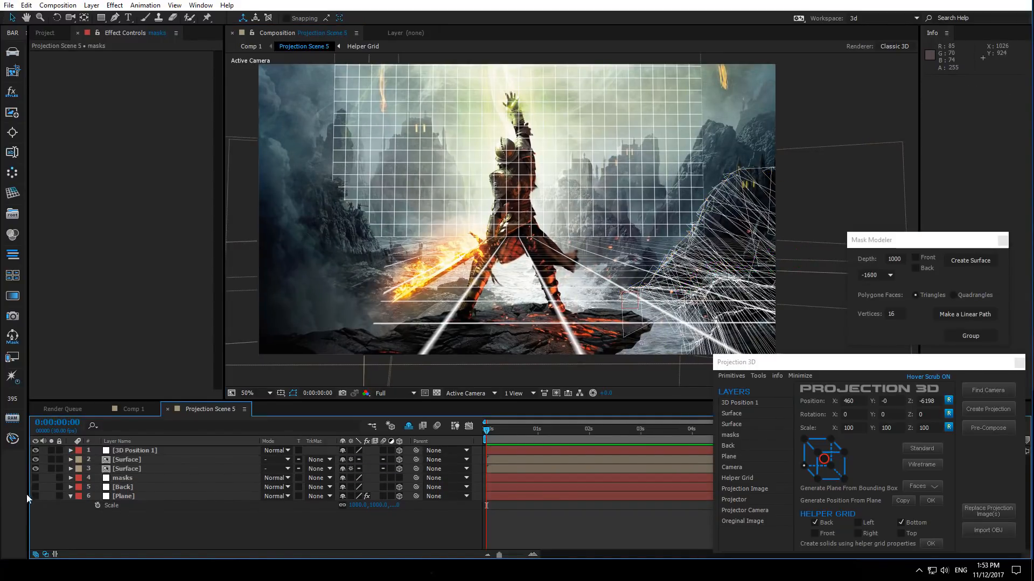
{"action": "left_click", "coordinate": [36, 495]}
{"action": "left_click", "coordinate": [35, 487]}
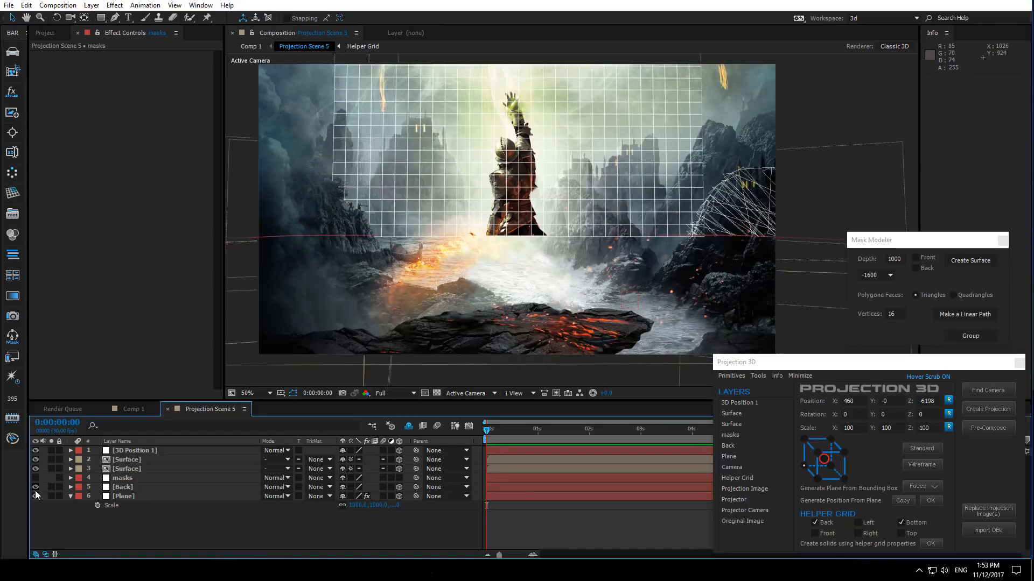
- Set the upper Surface's display to Standard and switch the viewer to Custom View 1
{"action": "left_click", "coordinate": [144, 460]}
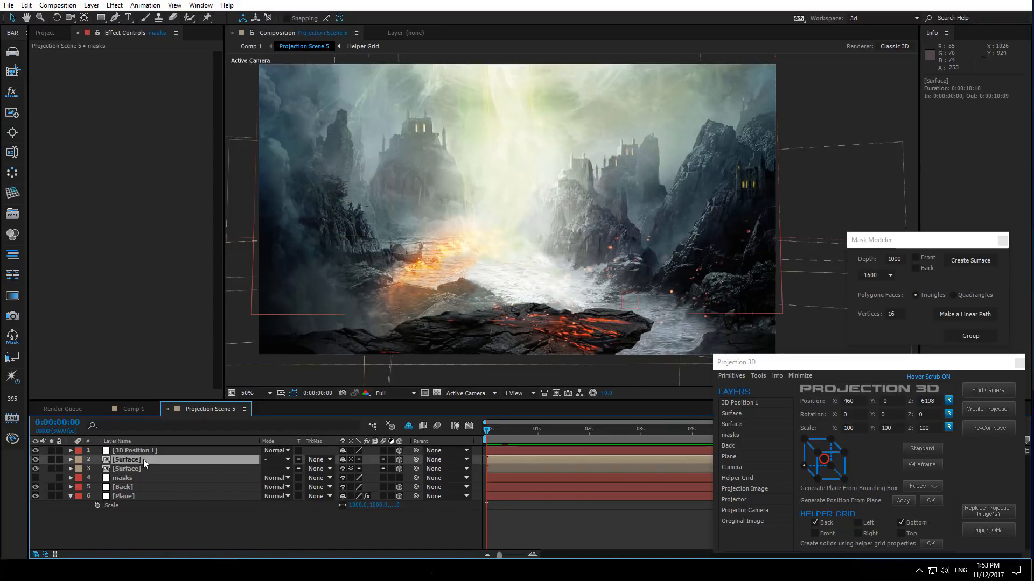
{"action": "left_click", "coordinate": [920, 447]}
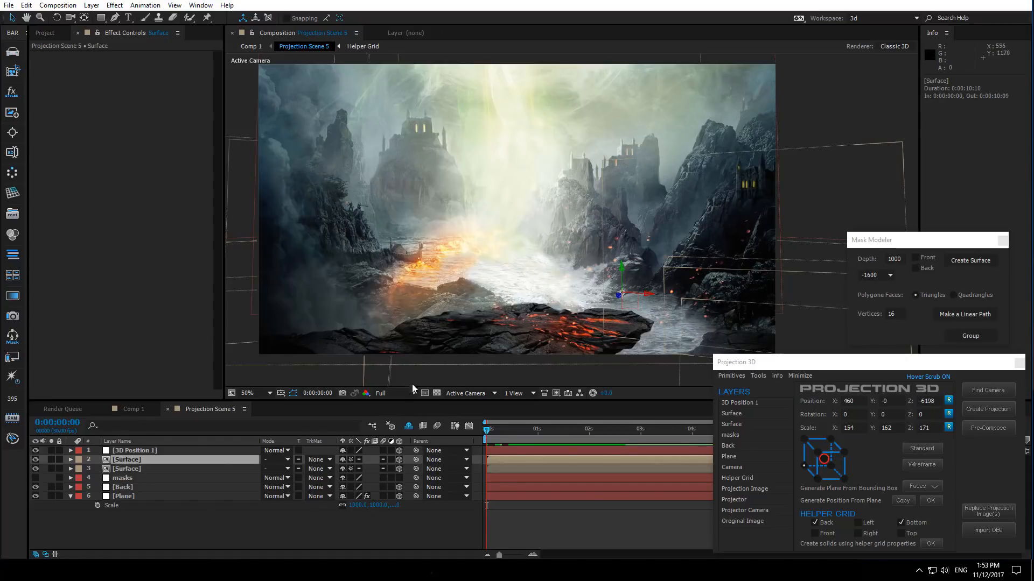
{"action": "left_click", "coordinate": [460, 393]}
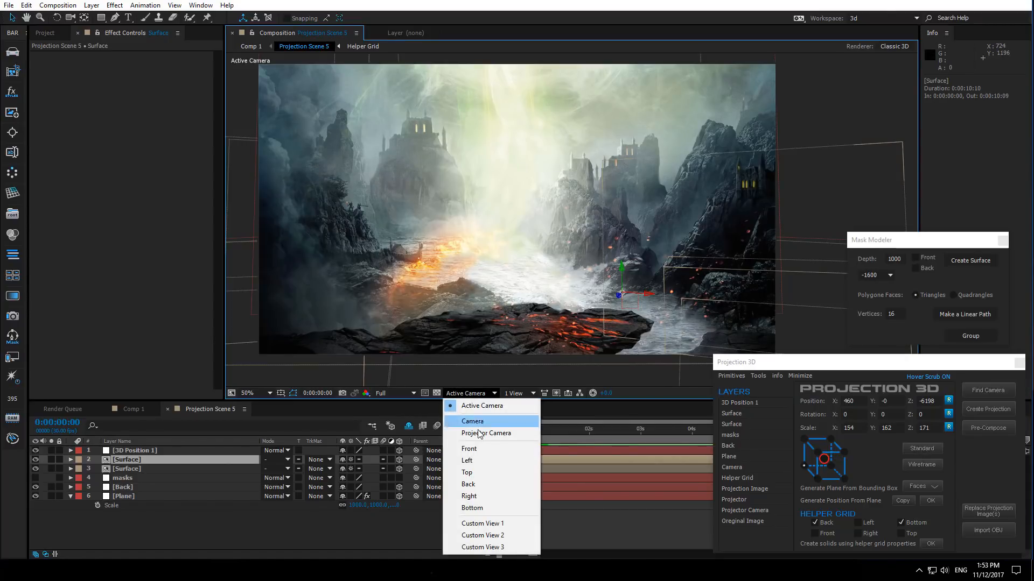
{"action": "left_click", "coordinate": [484, 524]}
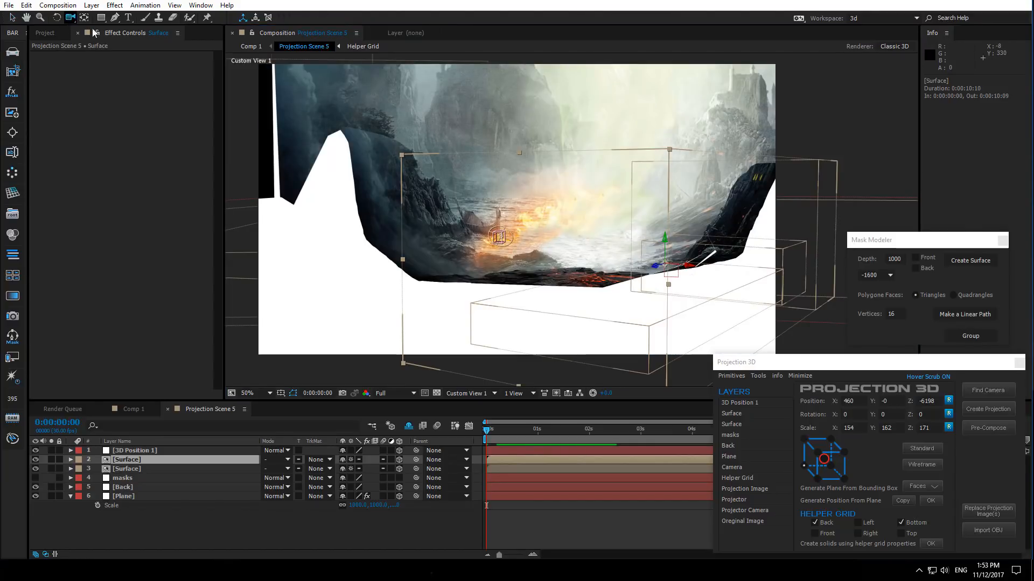
- Orbit Custom View 1 to inspect the projected surfaces in 3D
{"action": "left_click", "coordinate": [70, 17]}
{"action": "left_click_drag", "start_coordinate": [511, 203], "coordinate": [520, 296]}
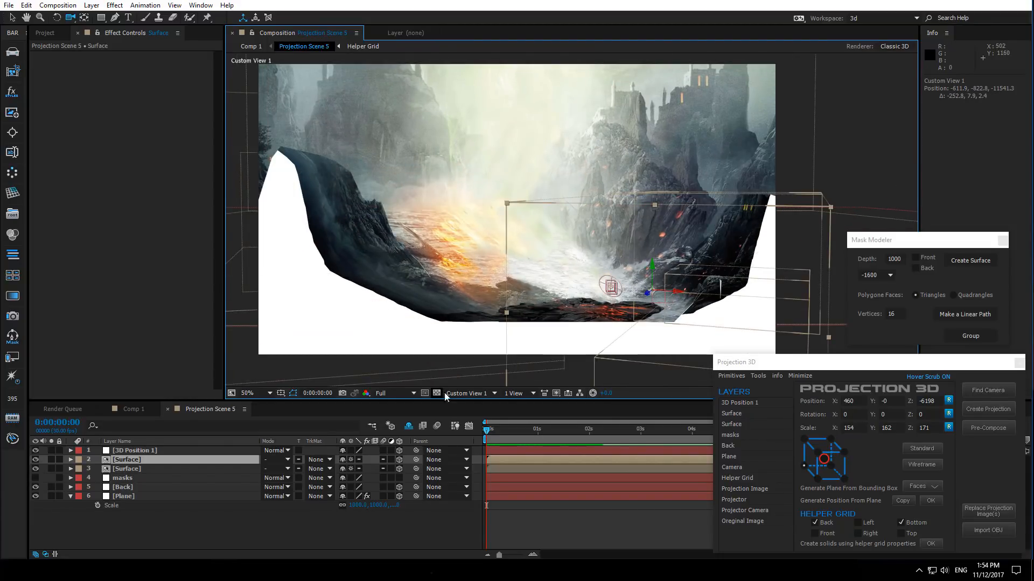
{"action": "left_click", "coordinate": [458, 396]}
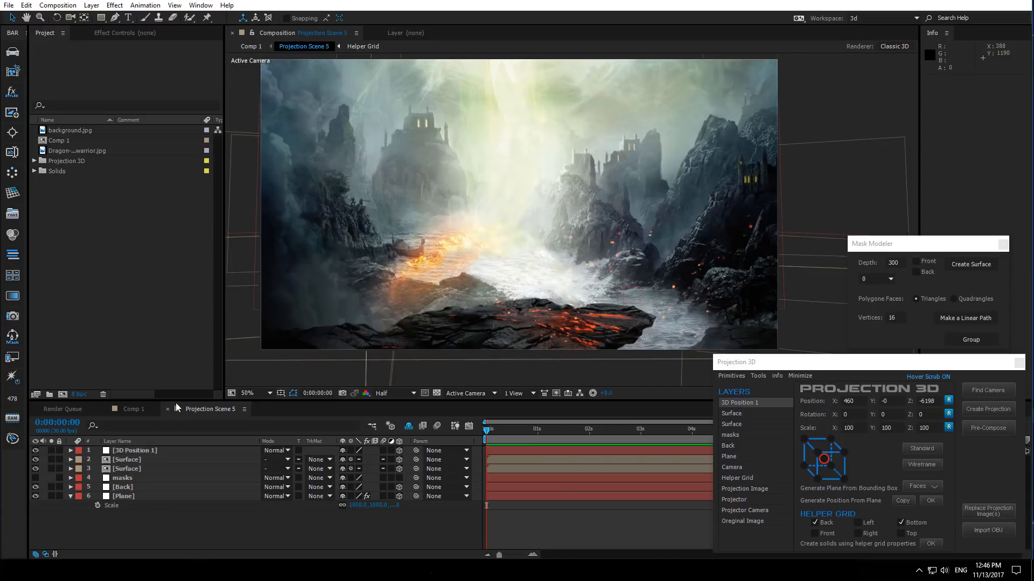
- Open Comp 1 and orbit the Anim Camera to preview the projected scene, undoing the last move
{"action": "left_click", "coordinate": [127, 406]}
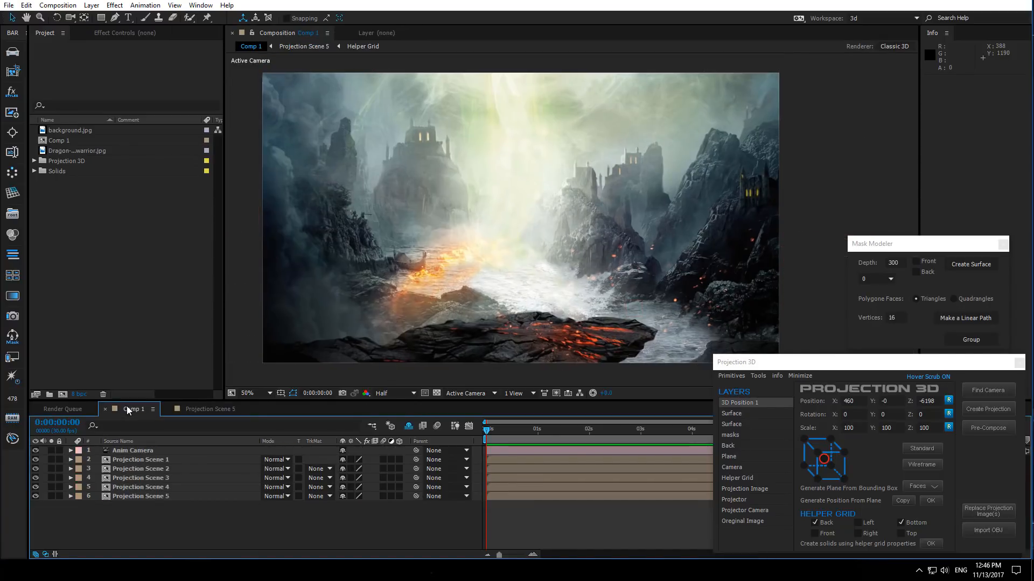
{"action": "left_click", "coordinate": [70, 18]}
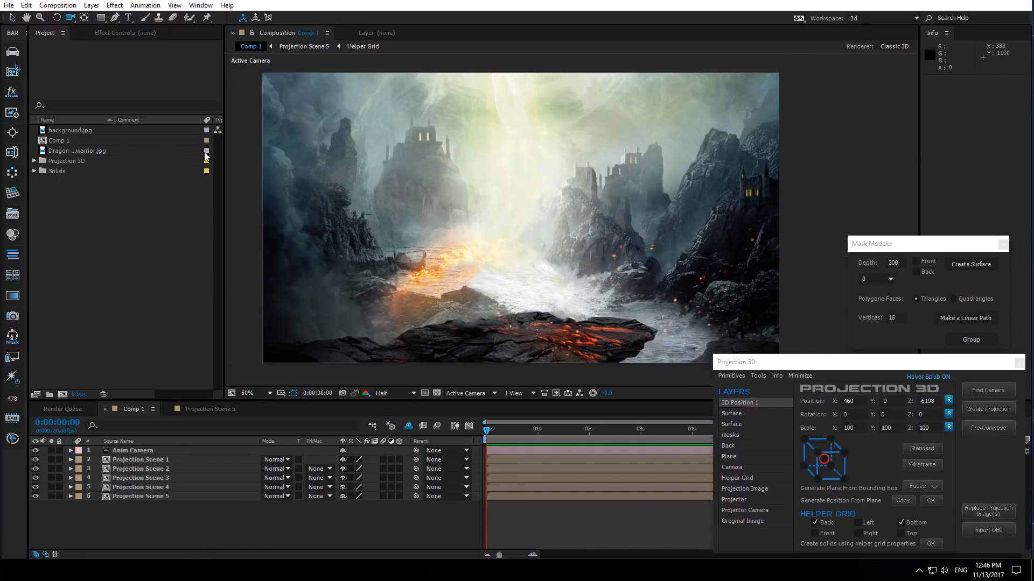
{"action": "left_click", "coordinate": [489, 282]}
{"action": "left_click_drag", "start_coordinate": [488, 283], "coordinate": [471, 263]}
{"action": "left_click_drag", "start_coordinate": [533, 317], "coordinate": [530, 318]}
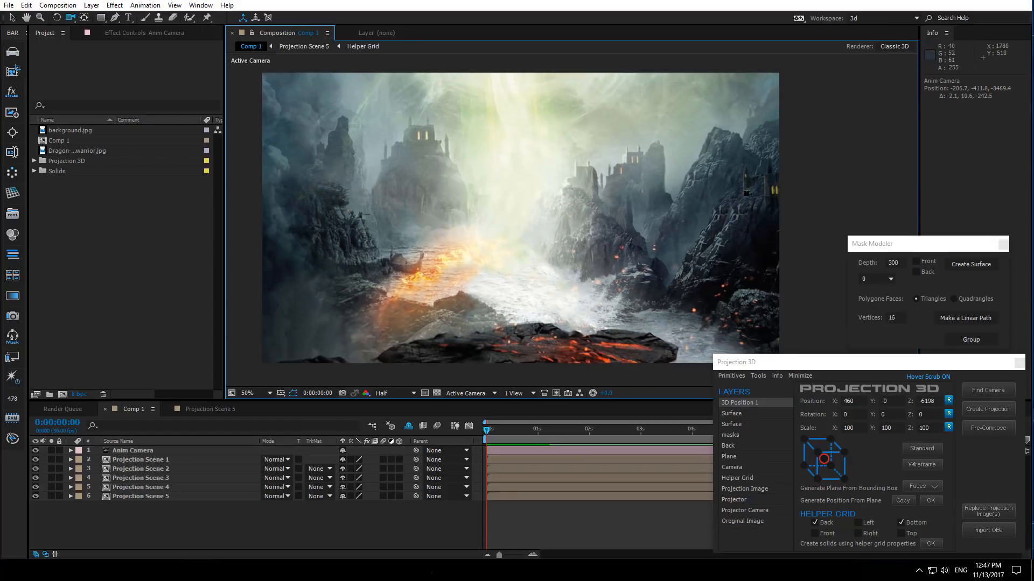
{"action": "left_click_drag", "start_coordinate": [477, 279], "coordinate": [470, 292]}
{"action": "key", "text": "ctrl+z"}
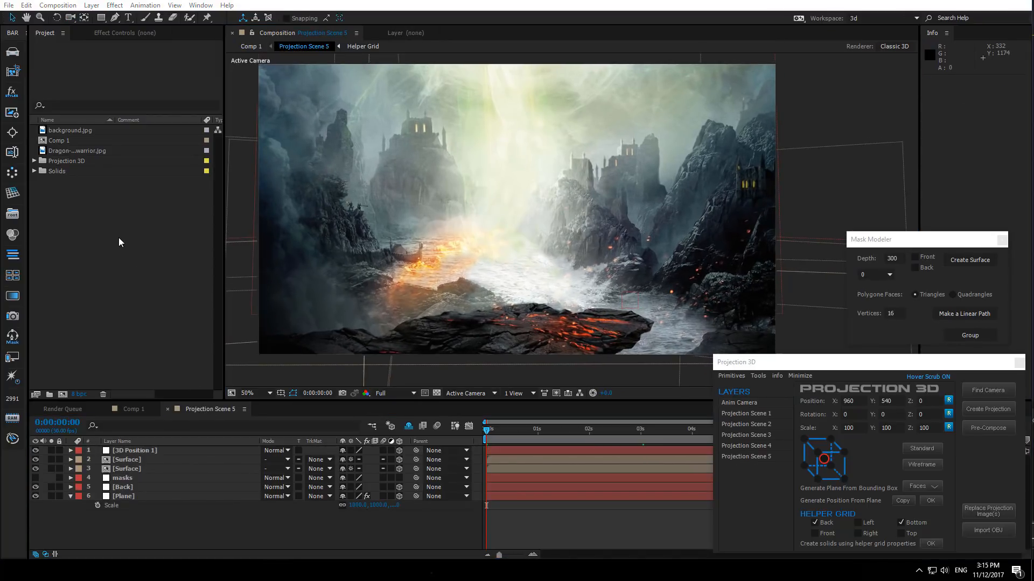
- Import castle.PNG from the Dragon Age folder and add it to Projection Scene 5
{"action": "double_click", "coordinate": [119, 237]}
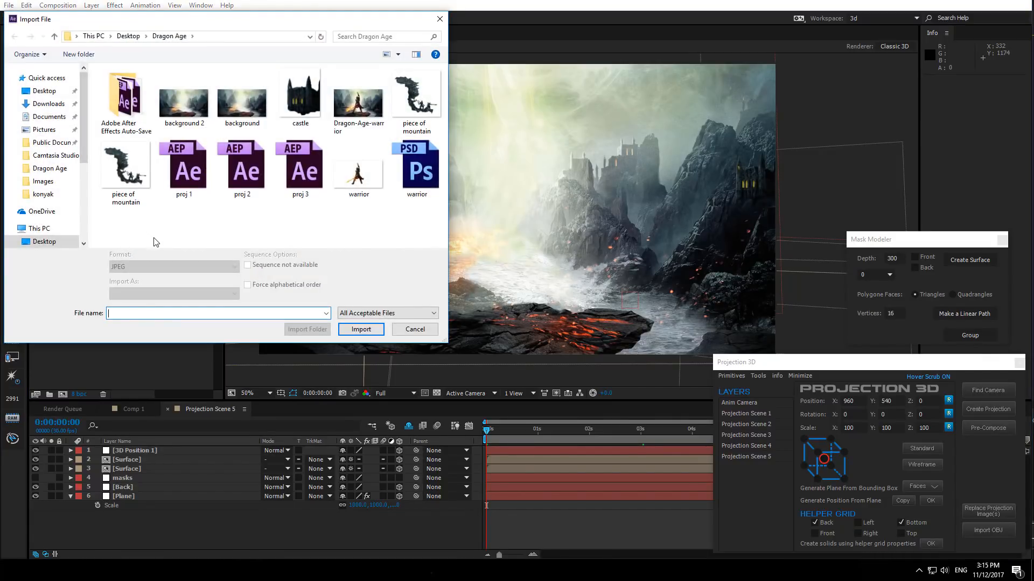
{"action": "double_click", "coordinate": [302, 100]}
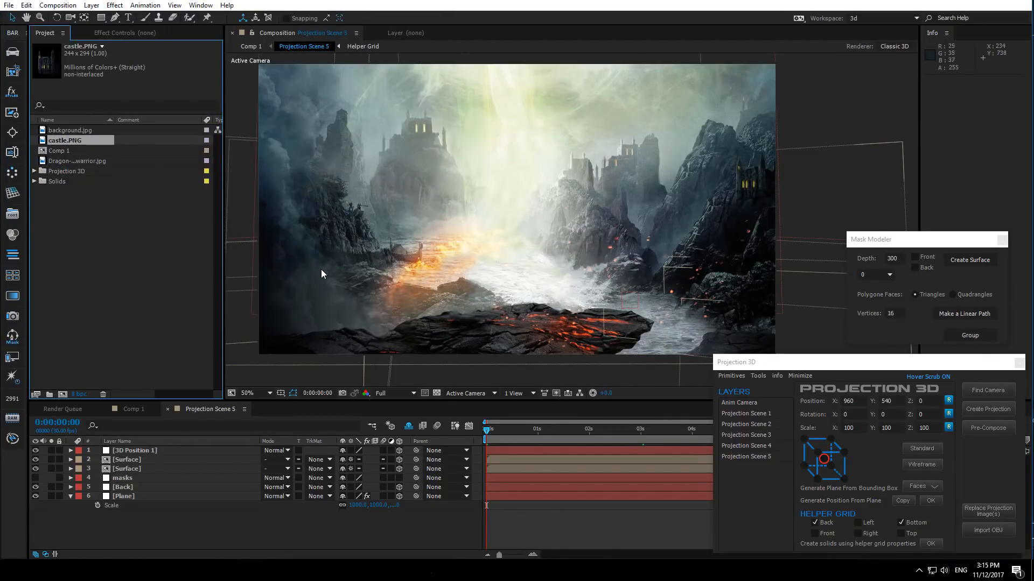
{"action": "left_click_drag", "start_coordinate": [81, 141], "coordinate": [160, 458]}
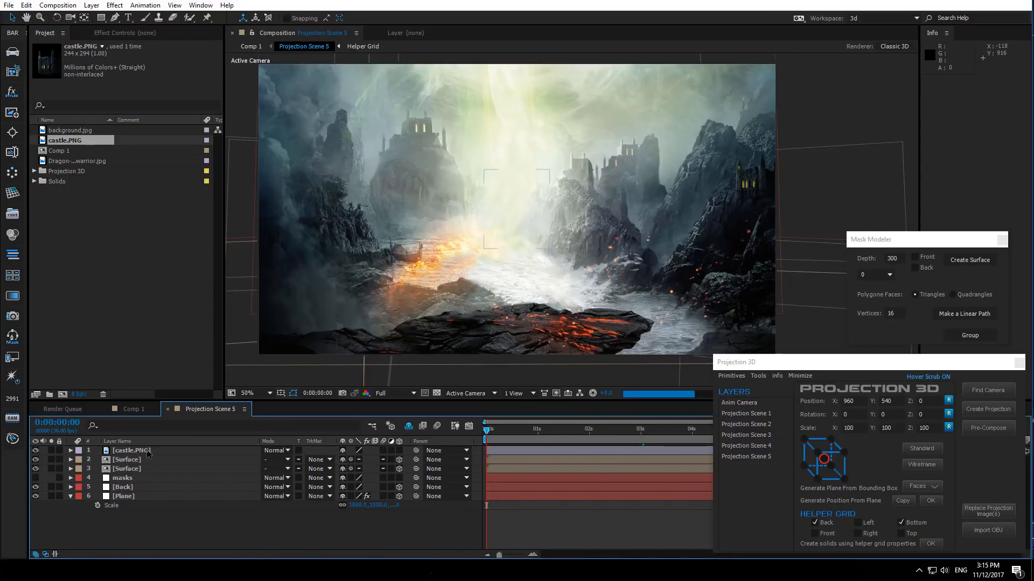
- Set the castle.PNG layer's scale to 130%
{"action": "left_click", "coordinate": [151, 450]}
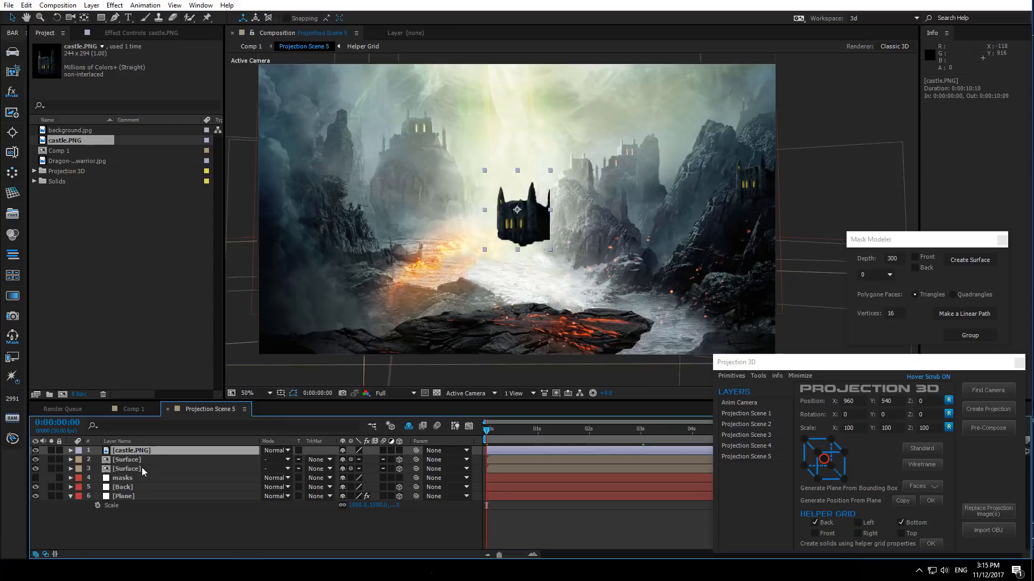
{"action": "key", "text": "s"}
{"action": "left_click", "coordinate": [357, 460]}
{"action": "type", "text": "1"}
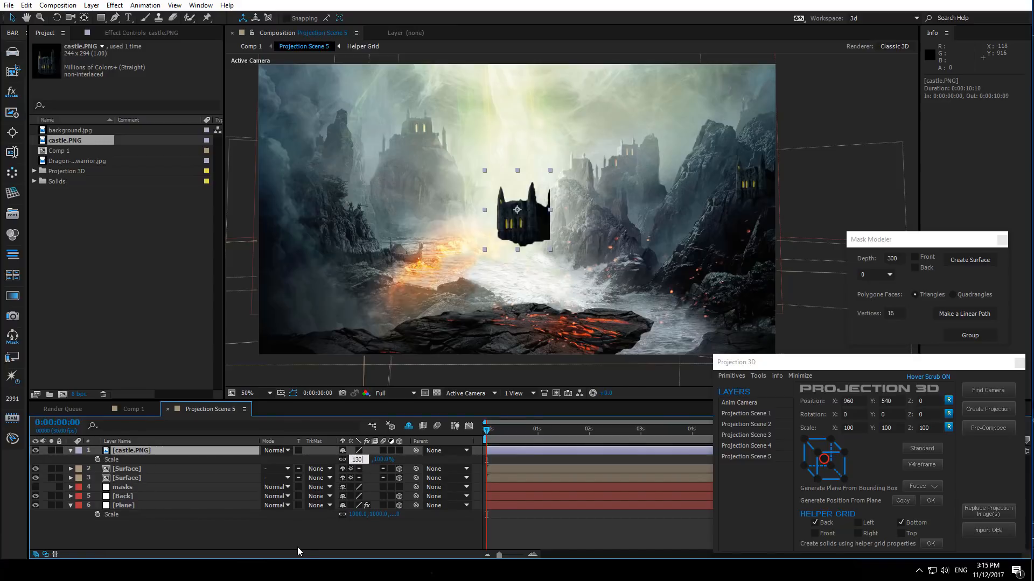
{"action": "type", "text": "30"}
{"action": "left_click", "coordinate": [297, 547]}
- Make the castle layer 3D and turn off its Accepts Shadows and Accepts Lights material options
{"action": "left_click", "coordinate": [148, 450]}
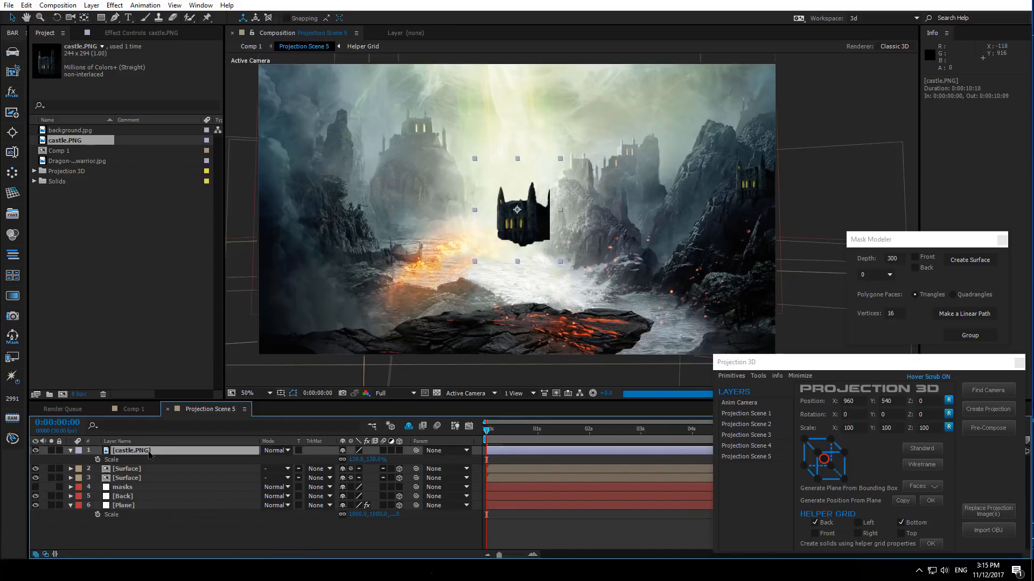
{"action": "left_click", "coordinate": [399, 450]}
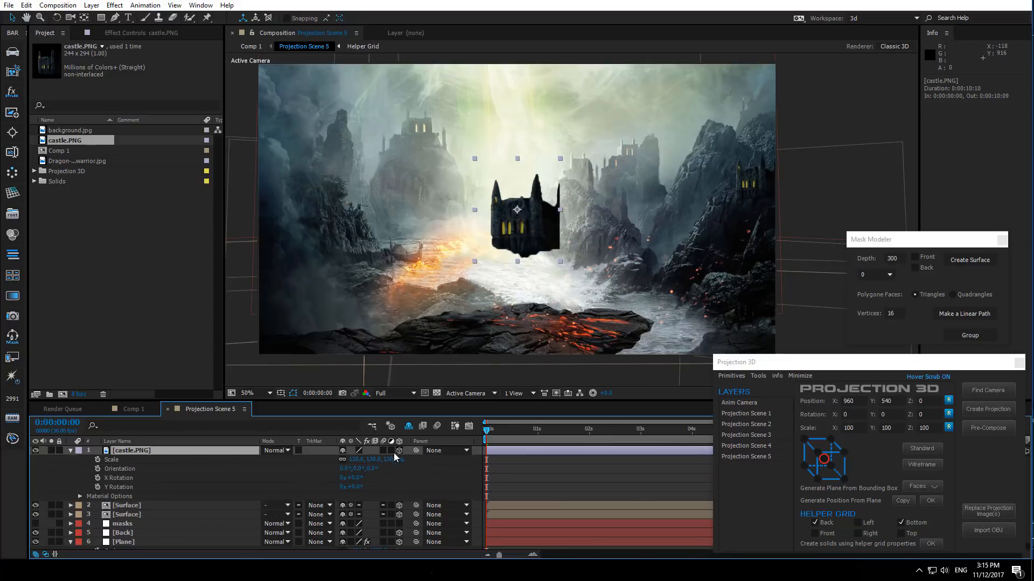
{"action": "left_click", "coordinate": [80, 497]}
{"action": "scroll", "coordinate": [173, 504], "scroll_direction": "down", "scroll_amount": 2}
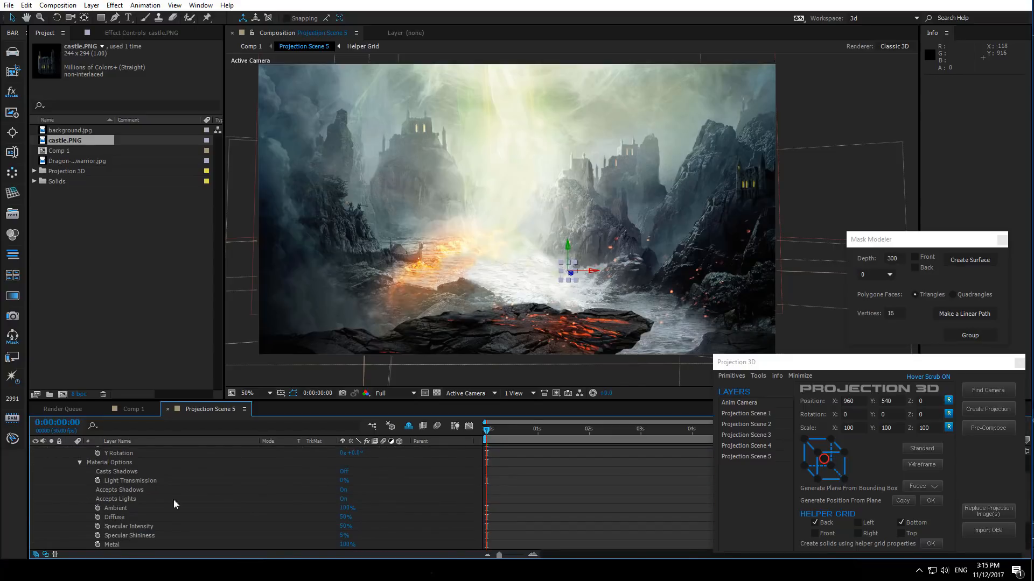
{"action": "left_click", "coordinate": [343, 491]}
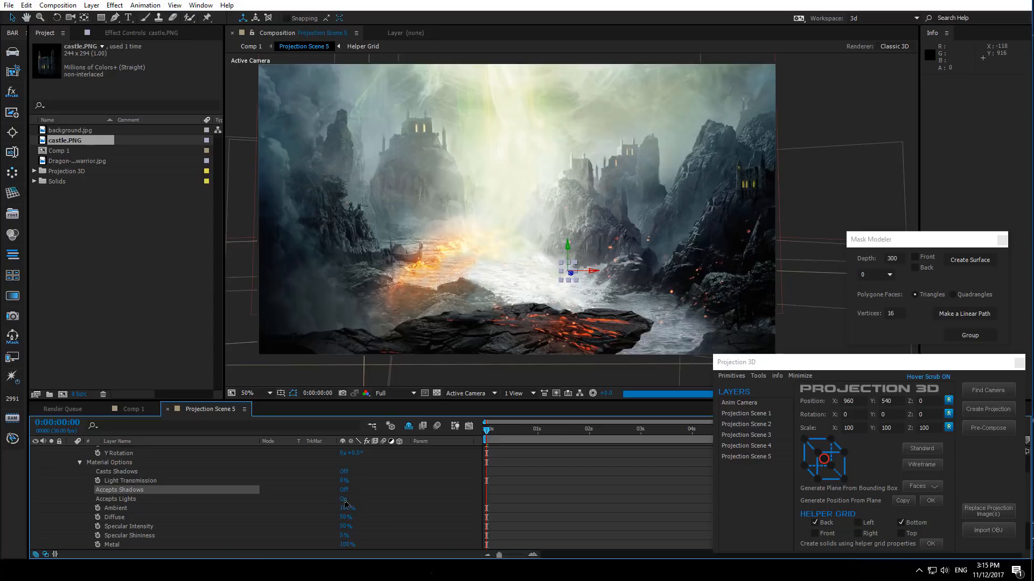
{"action": "left_click", "coordinate": [344, 499]}
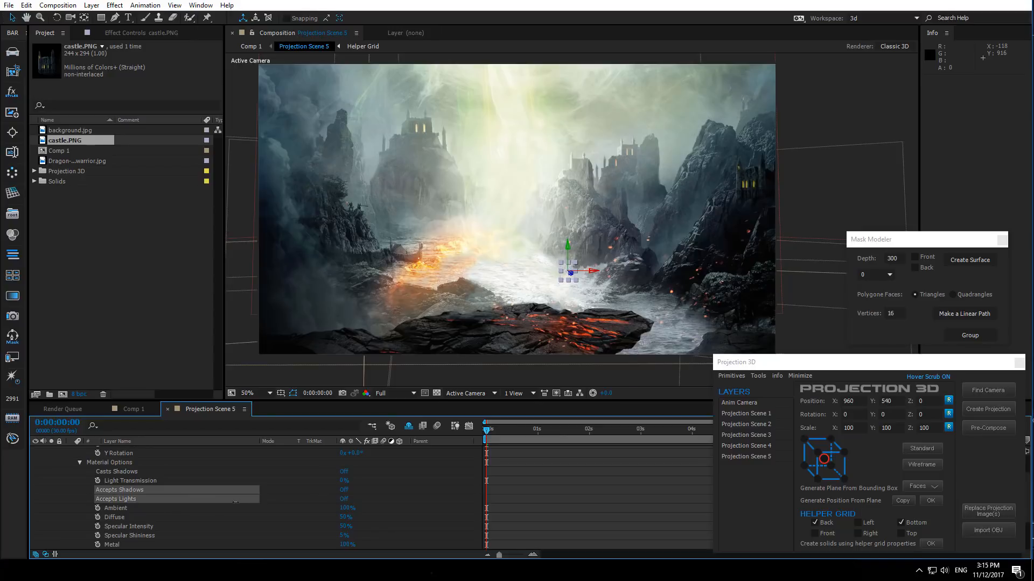
{"action": "left_click", "coordinate": [79, 462]}
{"action": "left_click", "coordinate": [70, 451]}
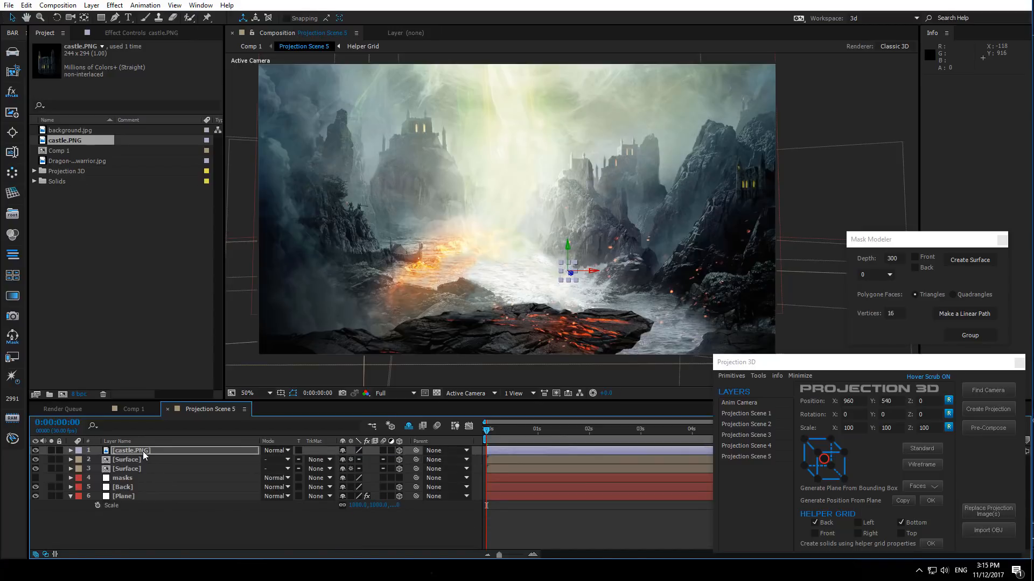
- Switch the viewer to Top view and move the castle layer back in depth
{"action": "left_click", "coordinate": [143, 451]}
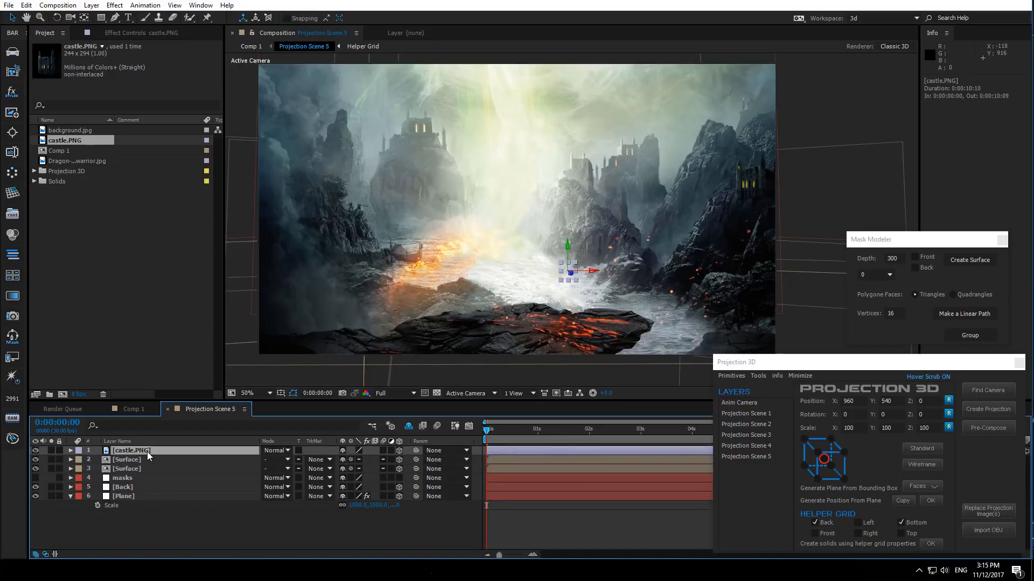
{"action": "left_click", "coordinate": [460, 395]}
{"action": "left_click", "coordinate": [476, 471]}
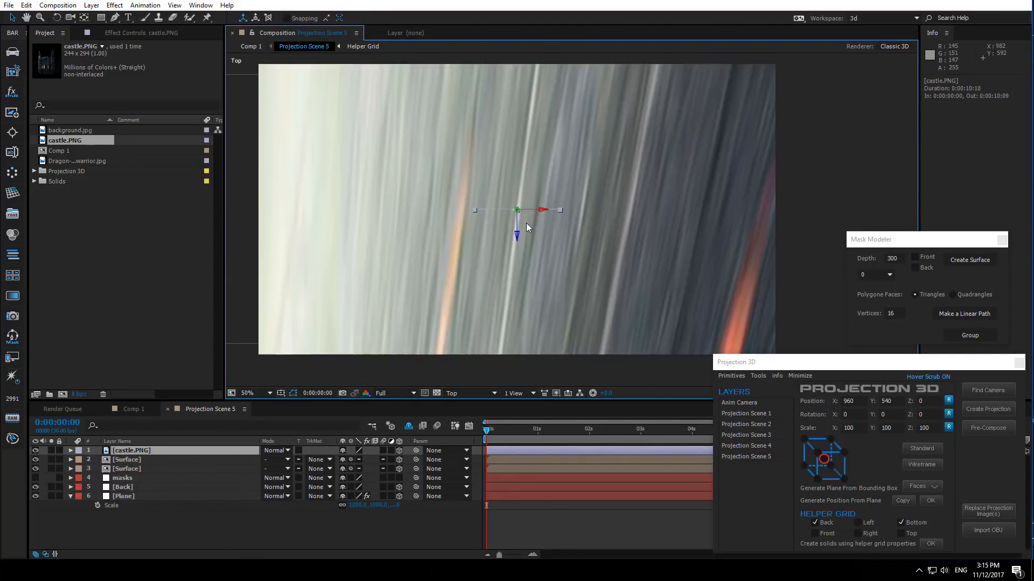
{"action": "key", "text": "comma"}
{"action": "key", "text": "comma"}
{"action": "key", "text": "comma"}
{"action": "key", "text": "comma"}
{"action": "key", "text": "comma"}
{"action": "key", "text": "comma"}
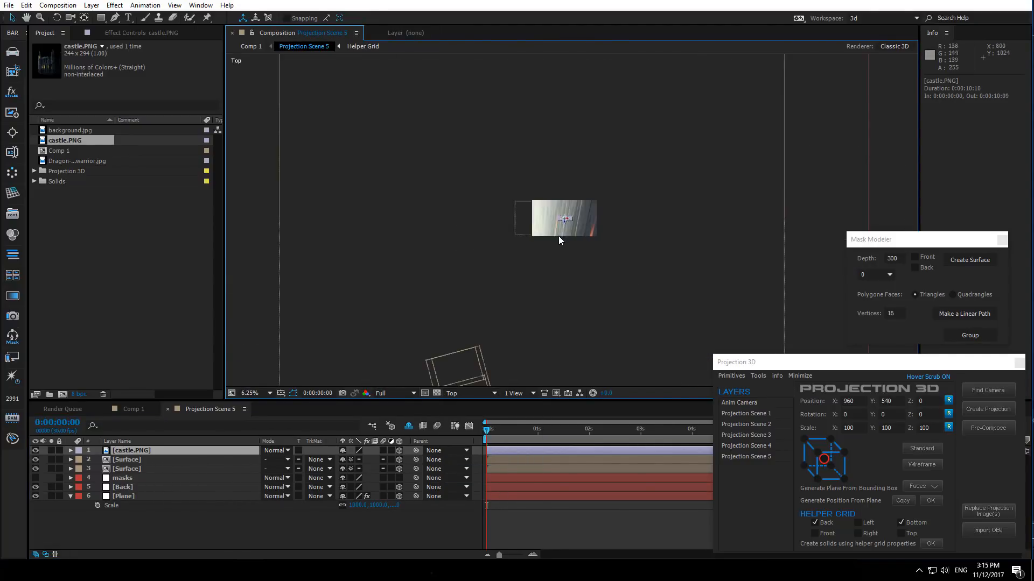
{"action": "left_click_drag", "start_coordinate": [567, 222], "coordinate": [476, 308]}
{"action": "scroll", "coordinate": [565, 340], "scroll_direction": "up", "scroll_amount": 2}
{"action": "scroll", "coordinate": [509, 264], "scroll_direction": "up", "scroll_amount": 1}
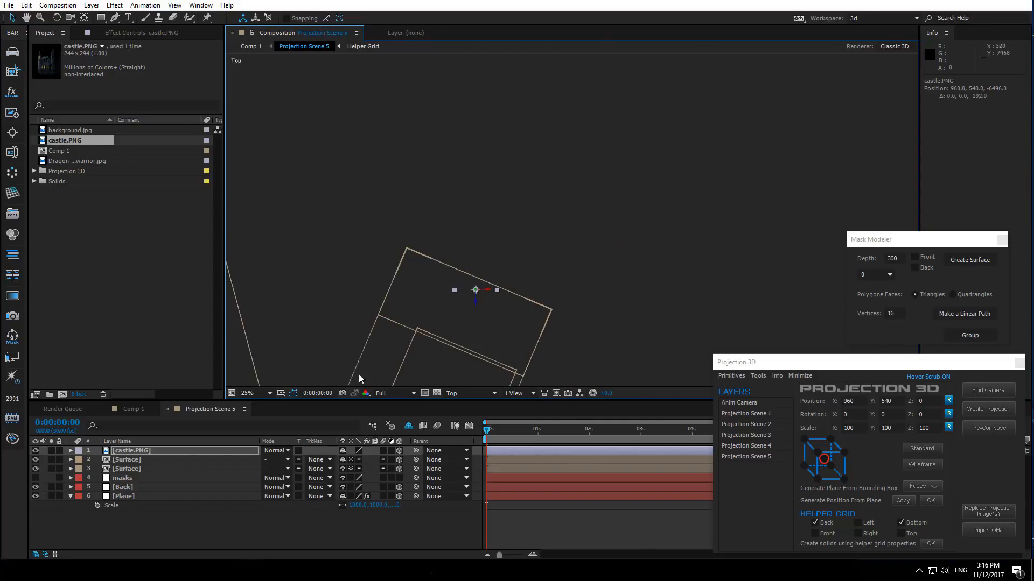
- Return to the Active Camera view and move the castle up and right onto the rocky cliff
{"action": "left_click", "coordinate": [476, 393]}
{"action": "left_click", "coordinate": [468, 405]}
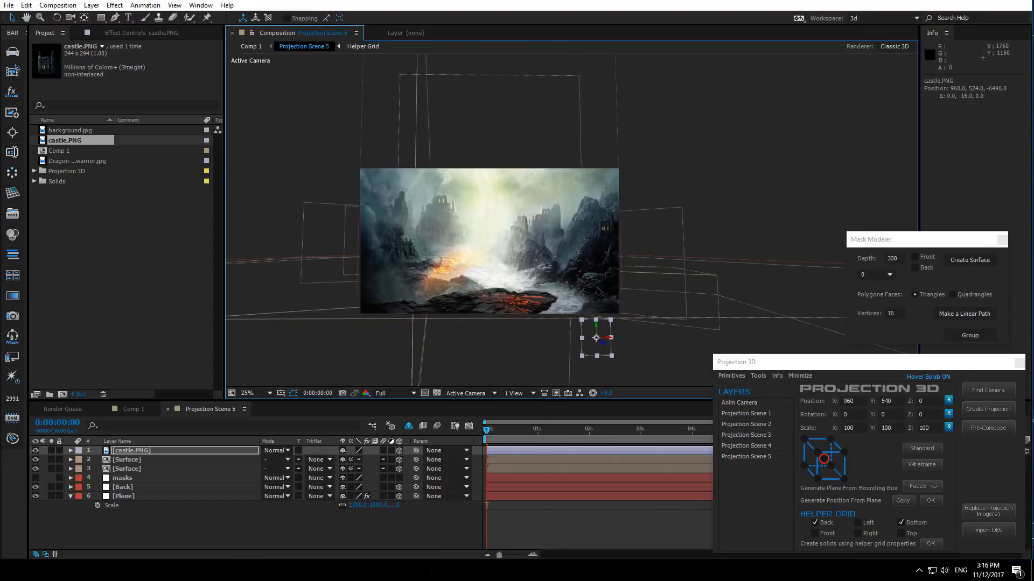
{"action": "left_click_drag", "start_coordinate": [598, 291], "coordinate": [595, 168]}
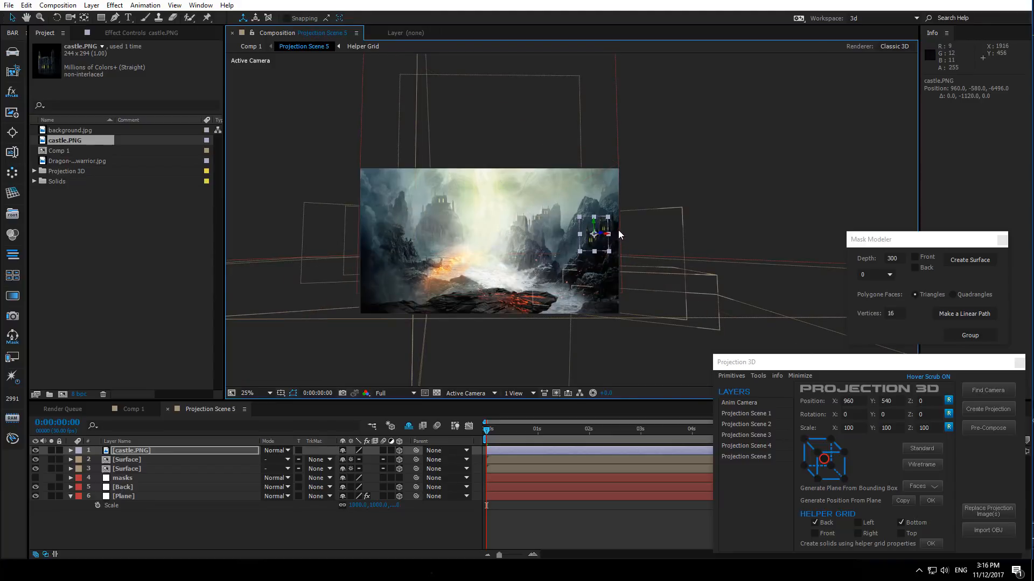
{"action": "scroll", "coordinate": [615, 238], "scroll_direction": "up", "scroll_amount": 1}
{"action": "scroll", "coordinate": [509, 315], "scroll_direction": "up", "scroll_amount": 1}
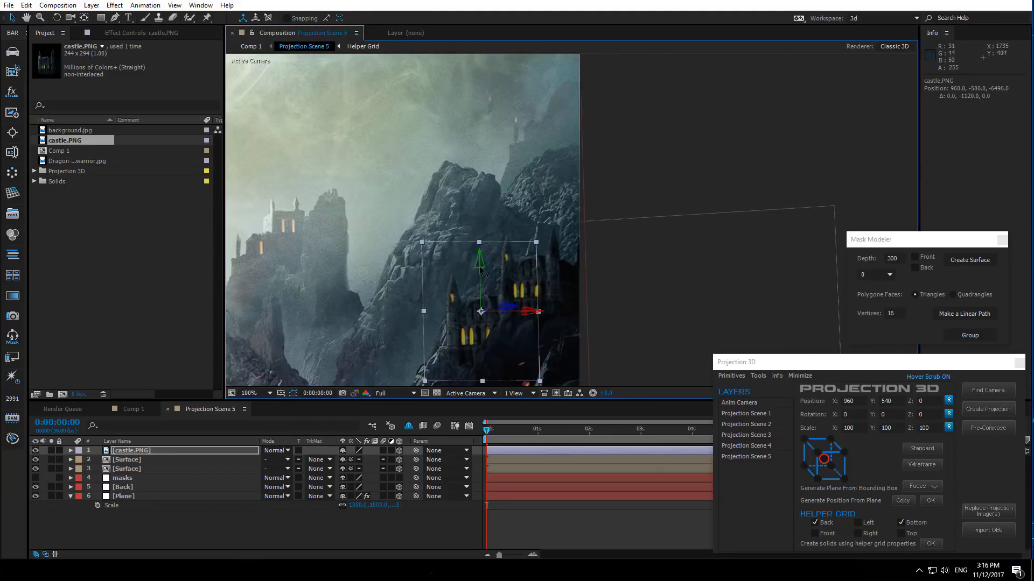
{"action": "left_click_drag", "start_coordinate": [480, 267], "coordinate": [479, 233]}
{"action": "left_click_drag", "start_coordinate": [529, 281], "coordinate": [578, 283]}
{"action": "left_click_drag", "start_coordinate": [530, 233], "coordinate": [529, 221]}
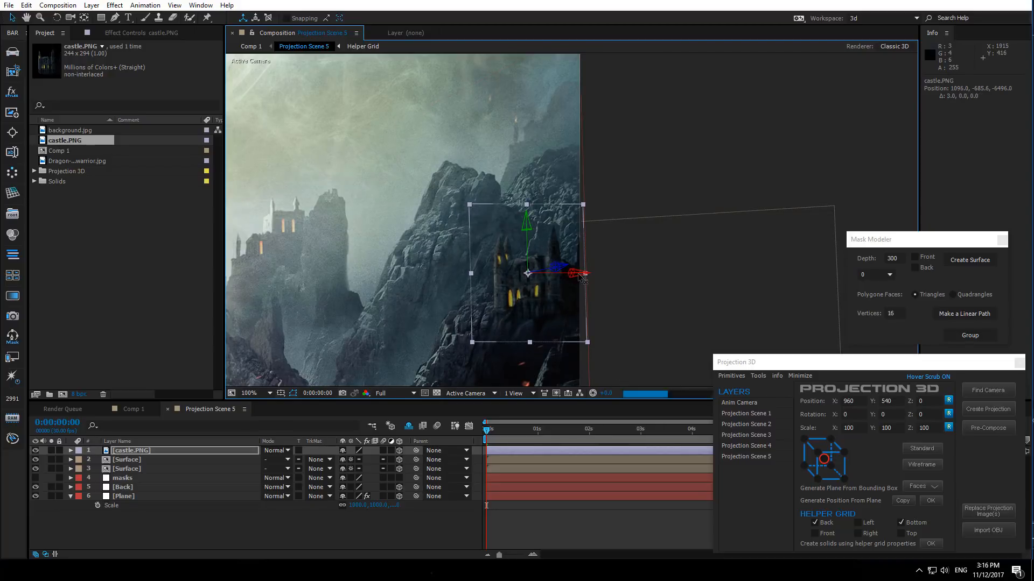
{"action": "mouse_move", "coordinate": [573, 273]}
{"action": "left_mouse_down"}
{"action": "mouse_move", "coordinate": [582, 274]}
{"action": "mouse_move", "coordinate": [571, 273]}
{"action": "left_mouse_up"}
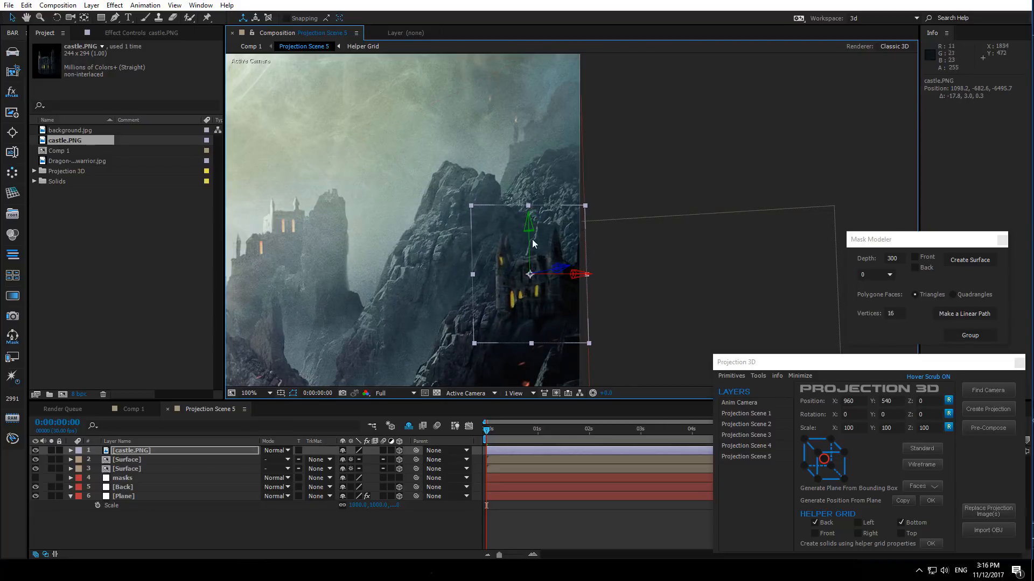
{"action": "left_click_drag", "start_coordinate": [530, 233], "coordinate": [530, 234]}
- Switch to Top view and push the castle layer further back in depth
{"action": "left_click", "coordinate": [468, 396]}
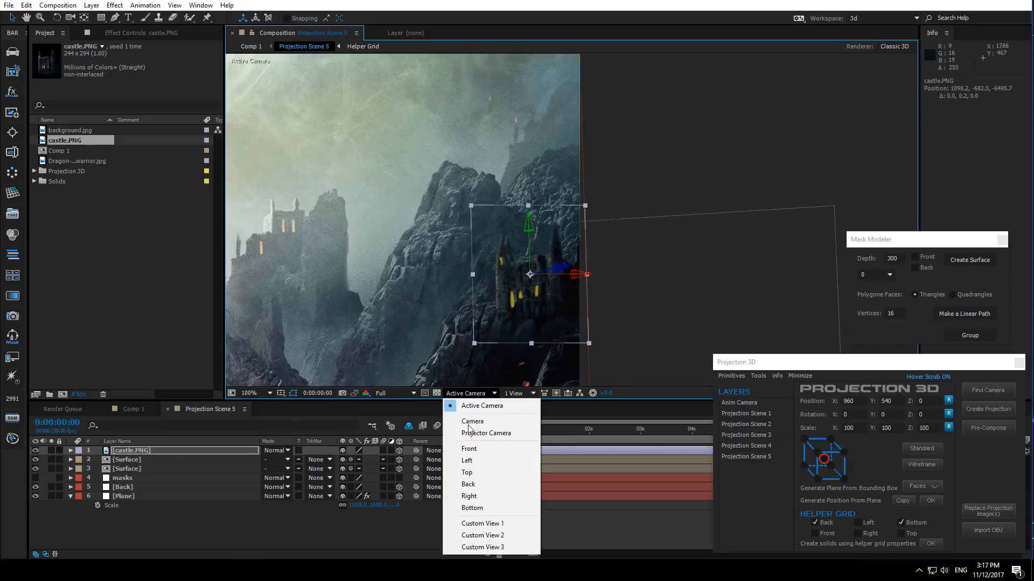
{"action": "left_click", "coordinate": [484, 469]}
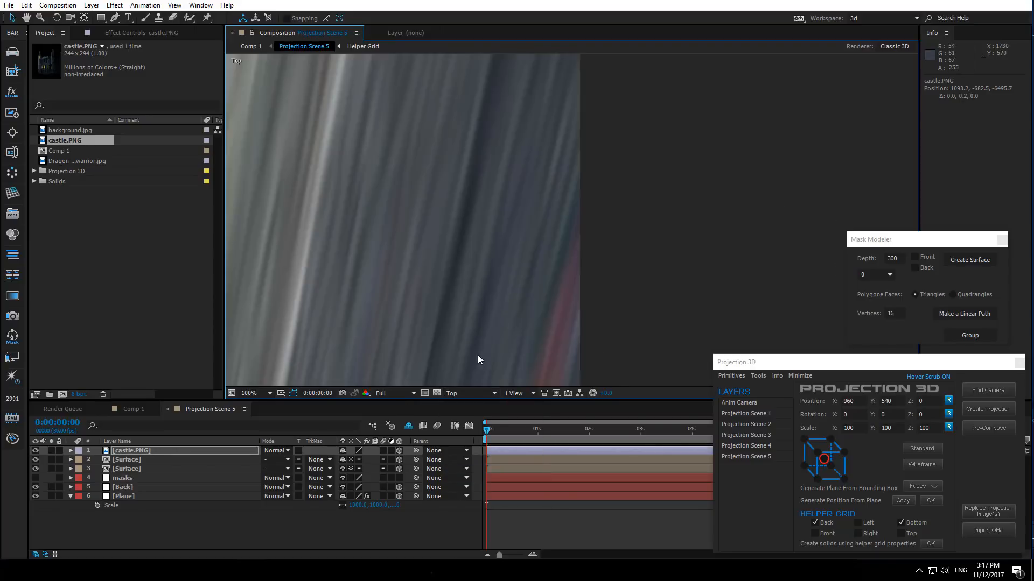
{"action": "scroll", "coordinate": [478, 355], "scroll_direction": "down", "scroll_amount": 3}
{"action": "left_click_drag", "start_coordinate": [479, 348], "coordinate": [477, 175]}
{"action": "left_click_drag", "start_coordinate": [391, 351], "coordinate": [512, 173]}
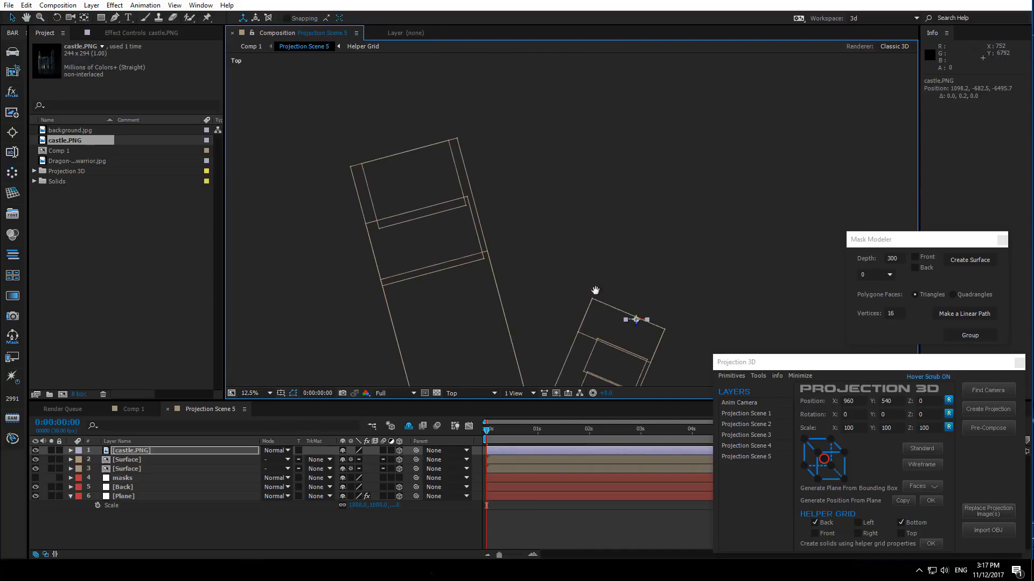
{"action": "left_click_drag", "start_coordinate": [647, 330], "coordinate": [551, 235]}
{"action": "scroll", "coordinate": [551, 236], "scroll_direction": "up", "scroll_amount": 2}
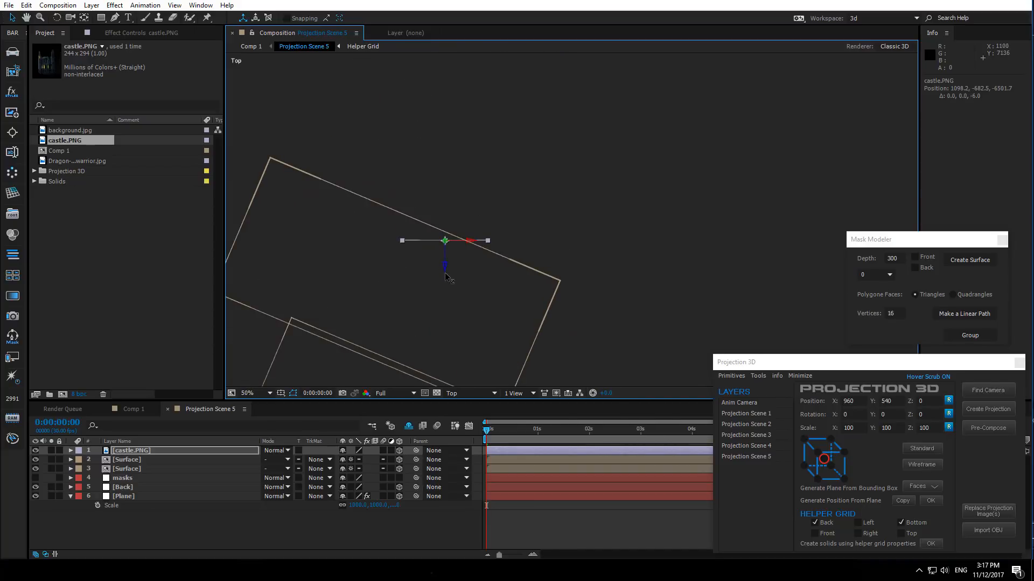
{"action": "left_click_drag", "start_coordinate": [446, 277], "coordinate": [447, 293]}
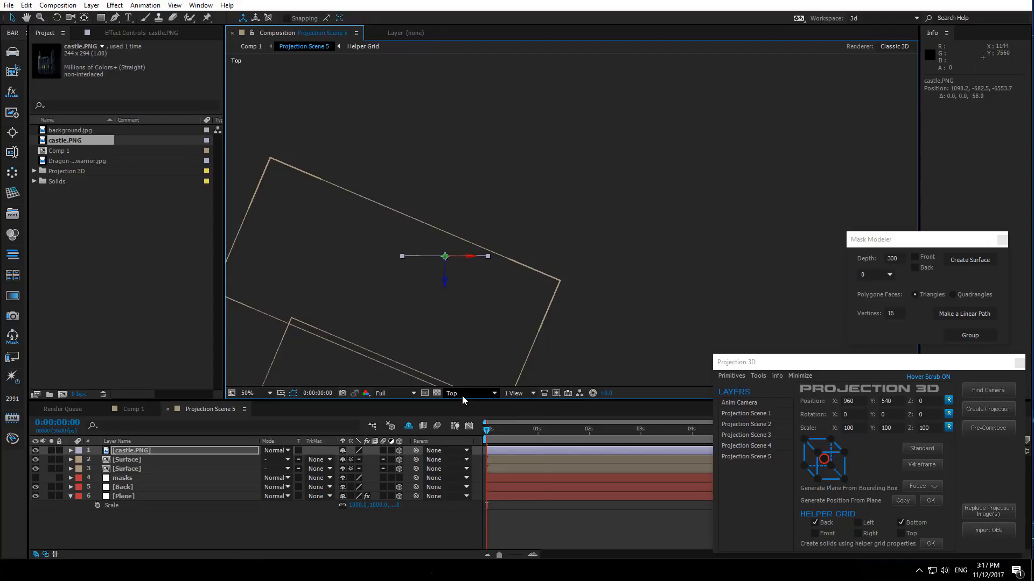
- Return to the Active Camera view and nudge the castle's position to sit on the cliff
{"action": "left_click", "coordinate": [462, 393]}
{"action": "left_click", "coordinate": [470, 406]}
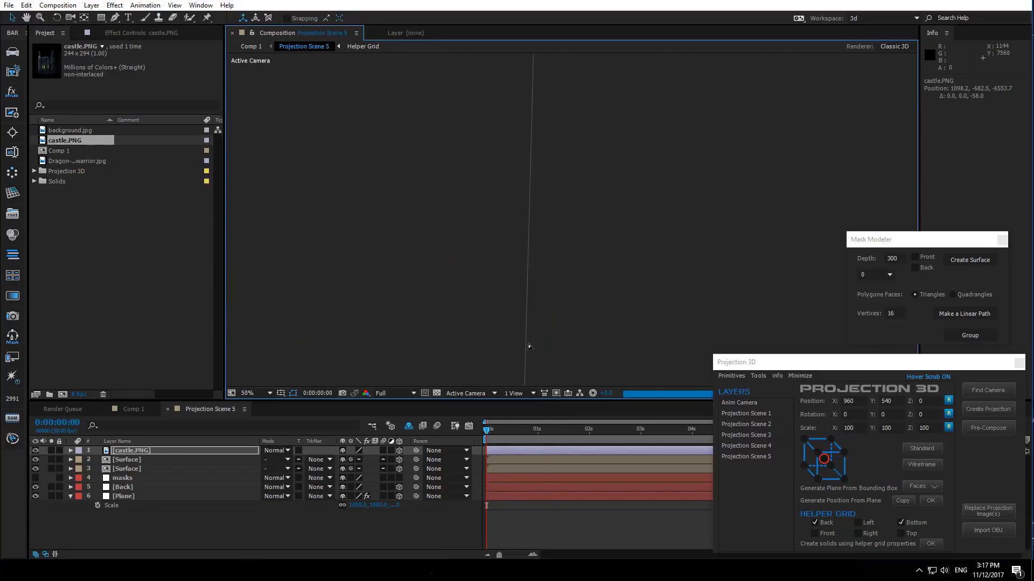
{"action": "scroll", "coordinate": [538, 237], "scroll_direction": "down", "scroll_amount": 1}
{"action": "scroll", "coordinate": [600, 153], "scroll_direction": "up", "scroll_amount": 2}
{"action": "left_click_drag", "start_coordinate": [596, 159], "coordinate": [556, 352]}
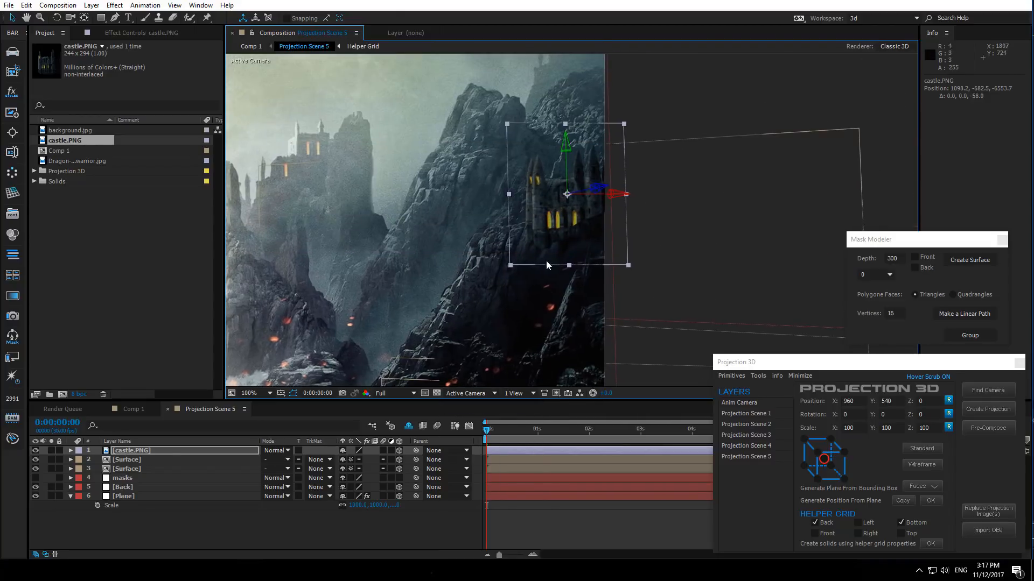
{"action": "scroll", "coordinate": [571, 187], "scroll_direction": "up", "scroll_amount": 1}
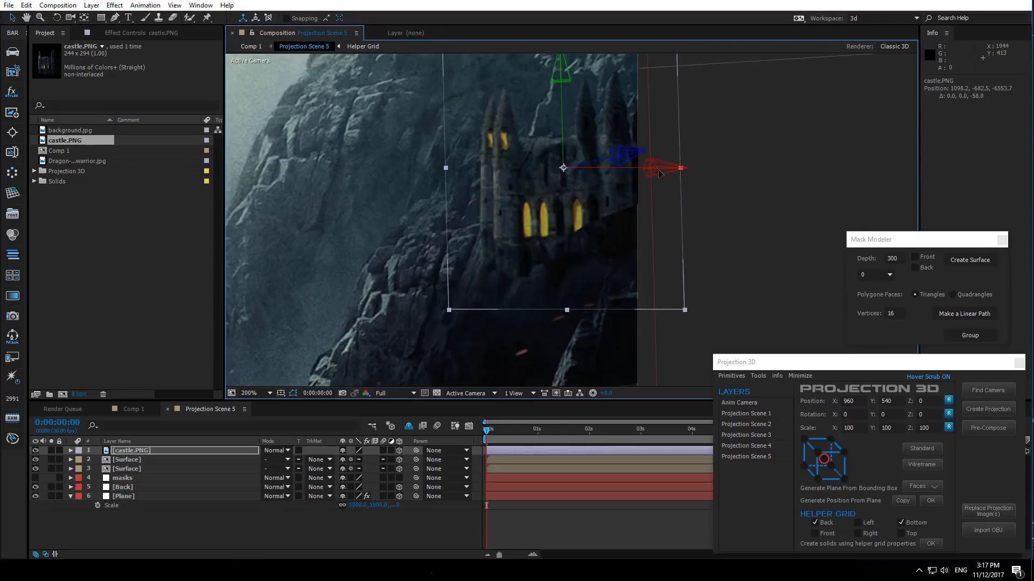
{"action": "left_click_drag", "start_coordinate": [658, 169], "coordinate": [651, 172]}
{"action": "mouse_move", "coordinate": [570, 252]}
{"action": "left_mouse_down"}
{"action": "mouse_move", "coordinate": [564, 231]}
{"action": "mouse_move", "coordinate": [570, 239]}
{"action": "left_mouse_up"}
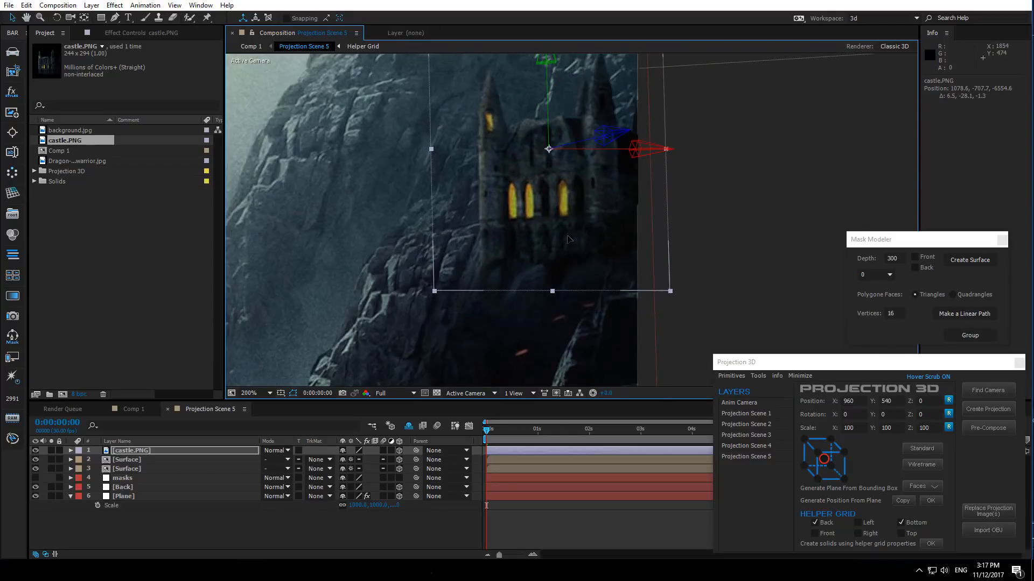
{"action": "scroll", "coordinate": [473, 218], "scroll_direction": "down", "scroll_amount": 4}
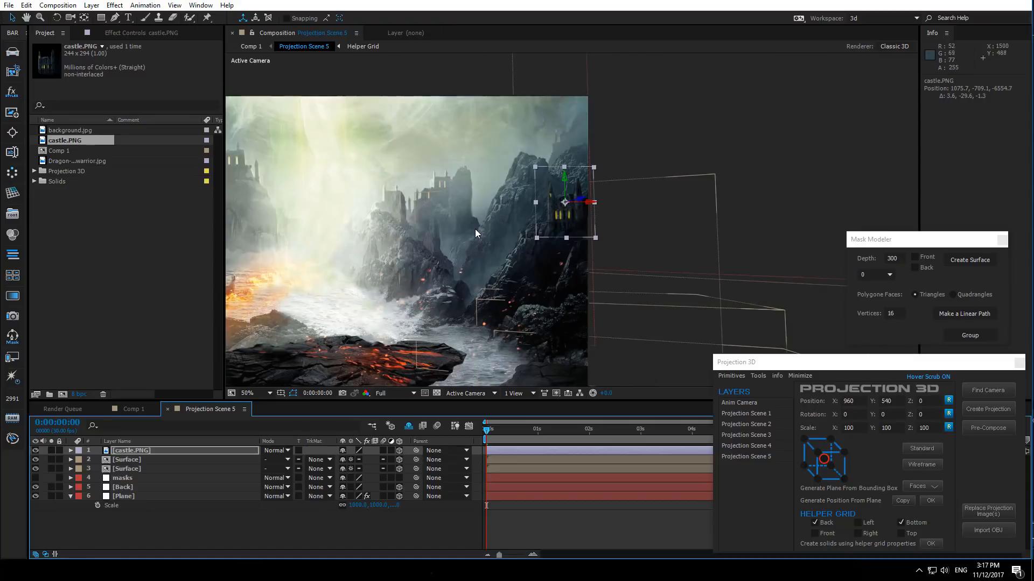
- Toggle the castle layer's visibility off and on to compare it with the background
{"action": "left_click", "coordinate": [639, 272]}
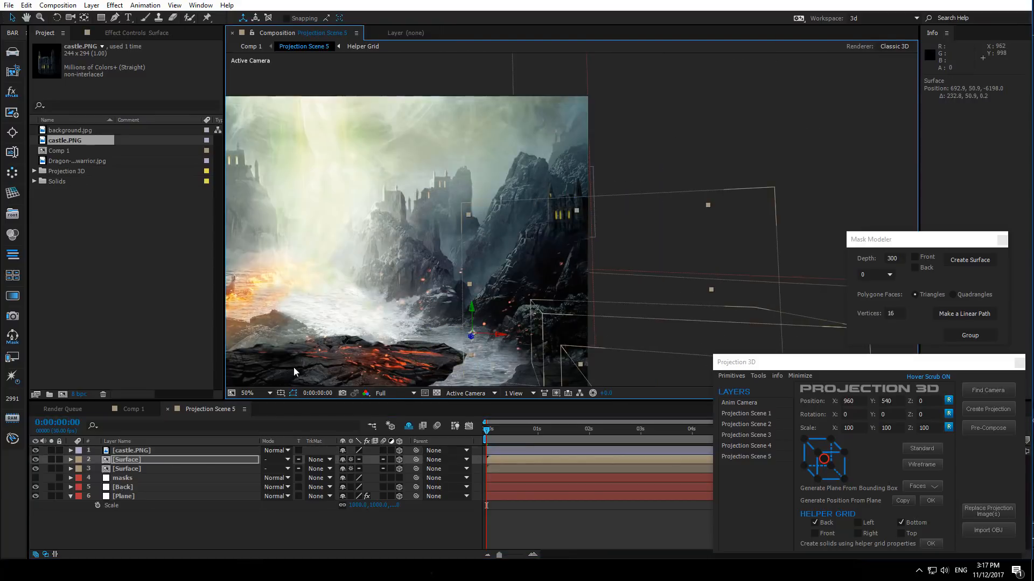
{"action": "left_click", "coordinate": [36, 450]}
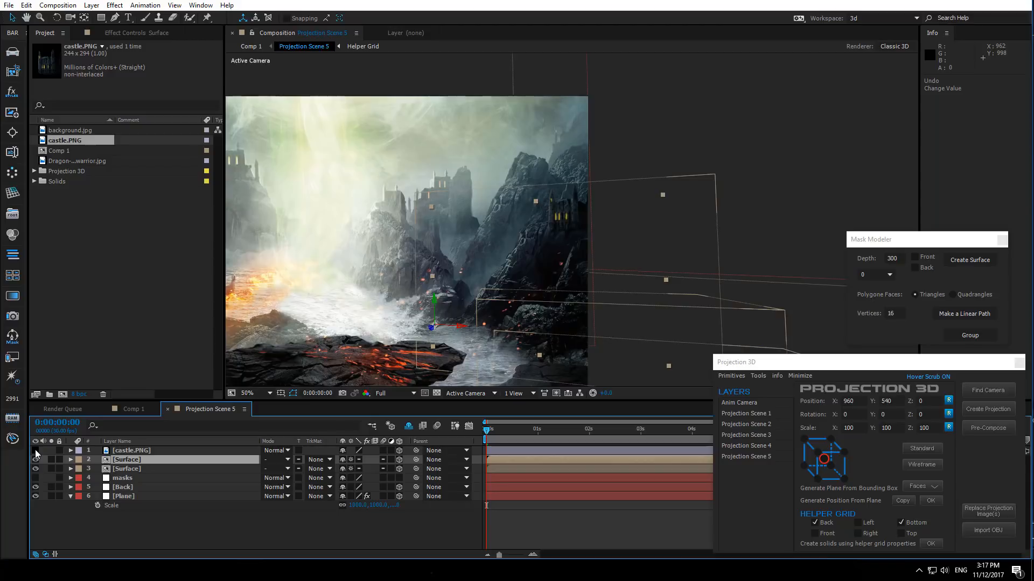
{"action": "left_click", "coordinate": [35, 451]}
{"action": "scroll", "coordinate": [609, 199], "scroll_direction": "up", "scroll_amount": 2}
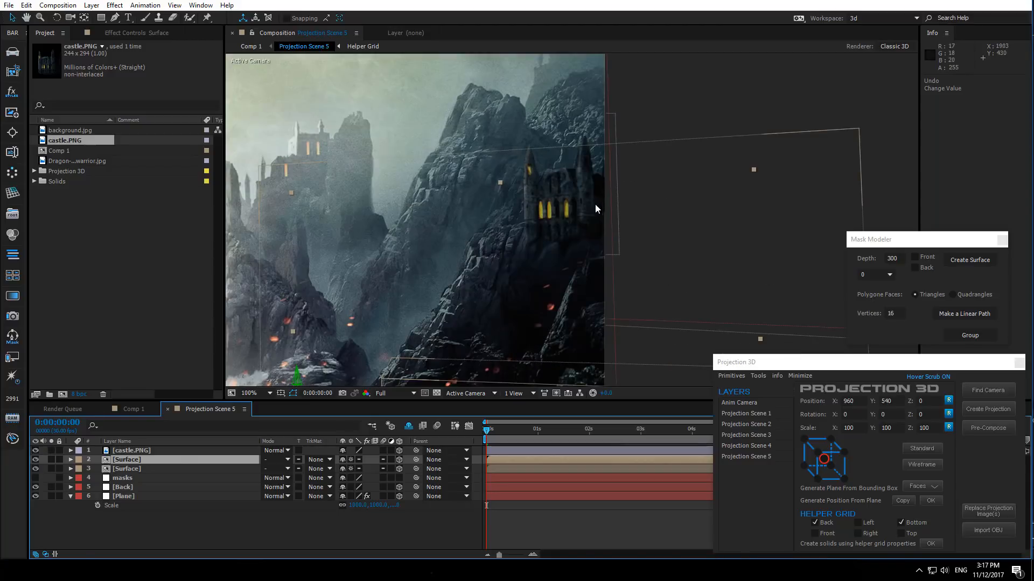
- Set the castle layer's scale to 120%
{"action": "left_click", "coordinate": [140, 451]}
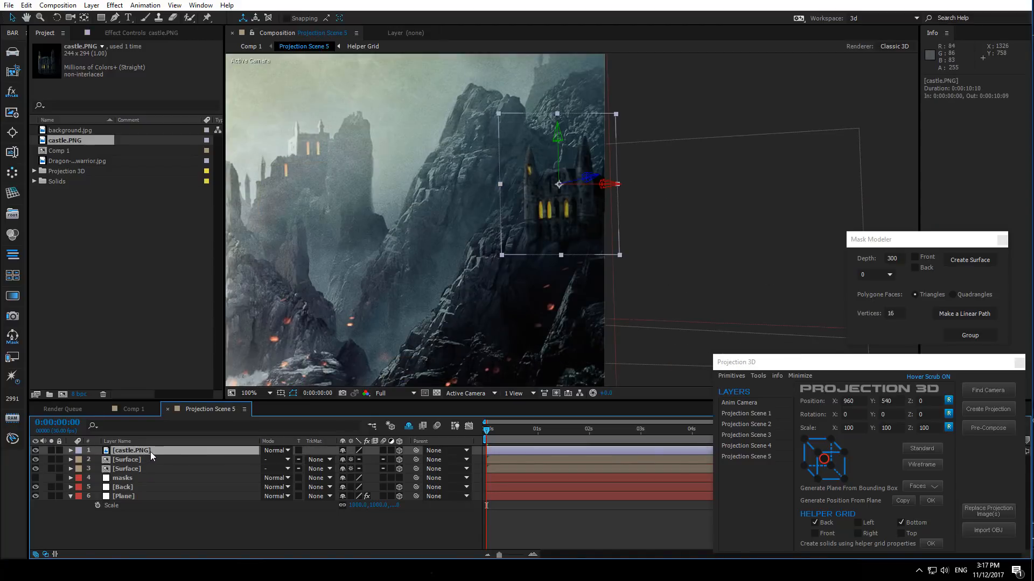
{"action": "key", "text": "s"}
{"action": "scroll", "coordinate": [584, 172], "scroll_direction": "up", "scroll_amount": 1}
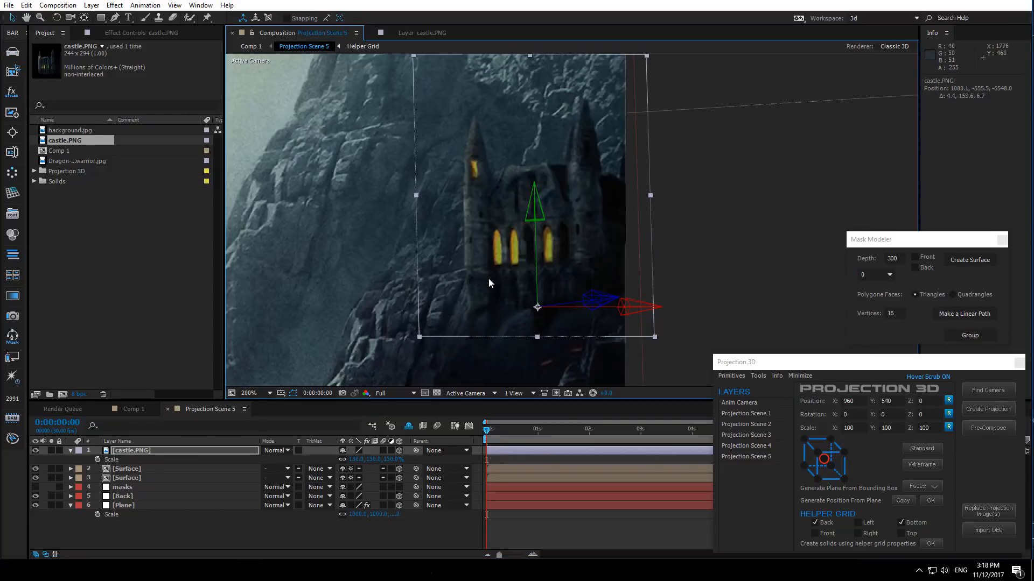
{"action": "left_click", "coordinate": [355, 460]}
{"action": "type", "text": "1"}
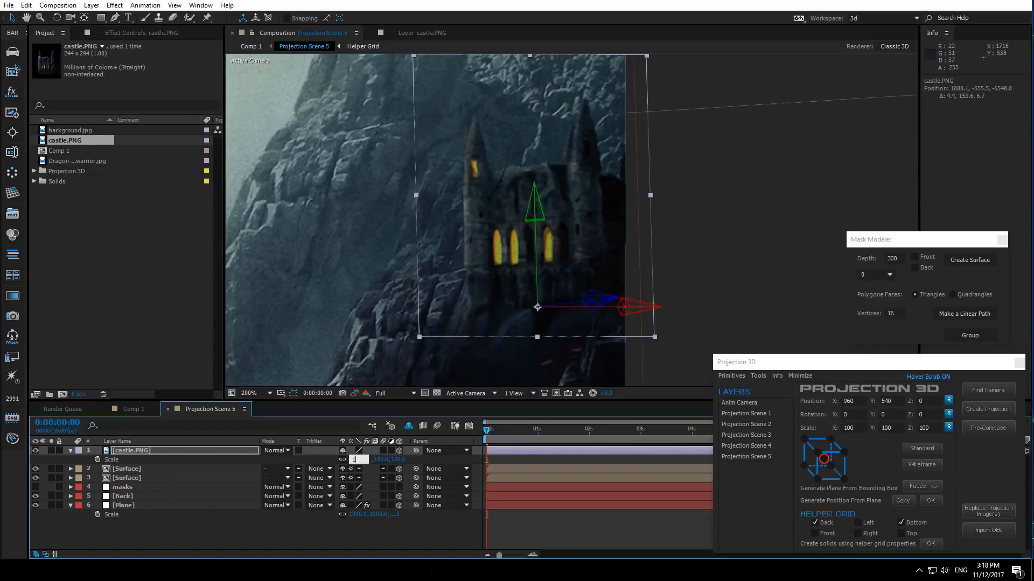
{"action": "type", "text": "20"}
{"action": "left_click", "coordinate": [318, 529]}
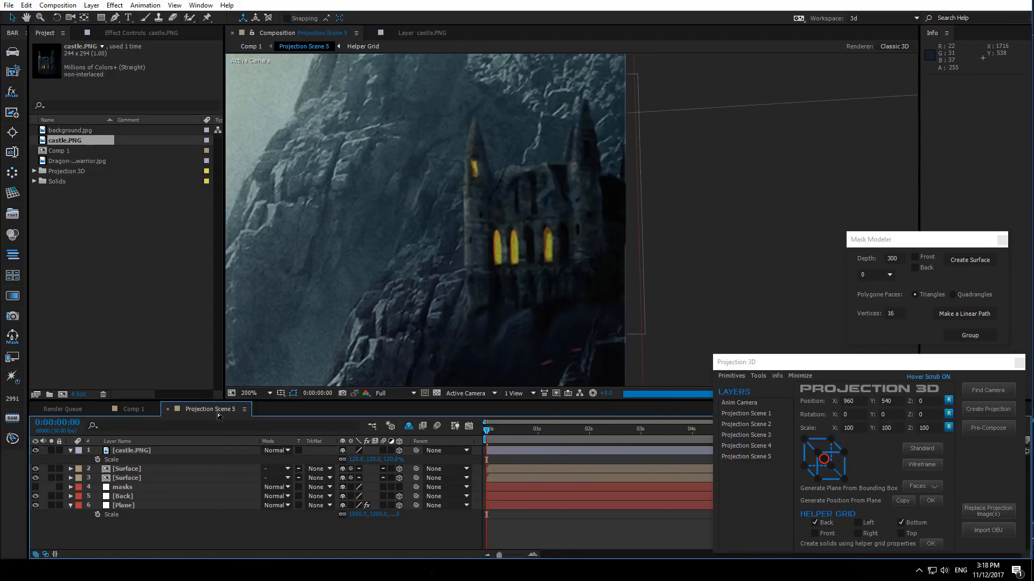
{"action": "left_click", "coordinate": [135, 450]}
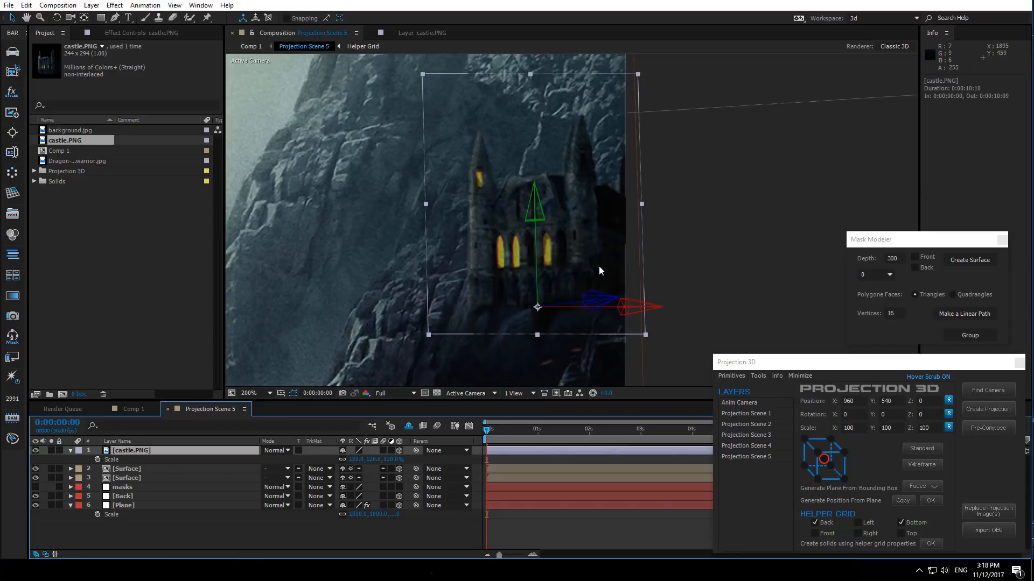
- Nudge the castle layer's position slightly and show only its Scale property
{"action": "left_click_drag", "start_coordinate": [617, 310], "coordinate": [629, 311]}
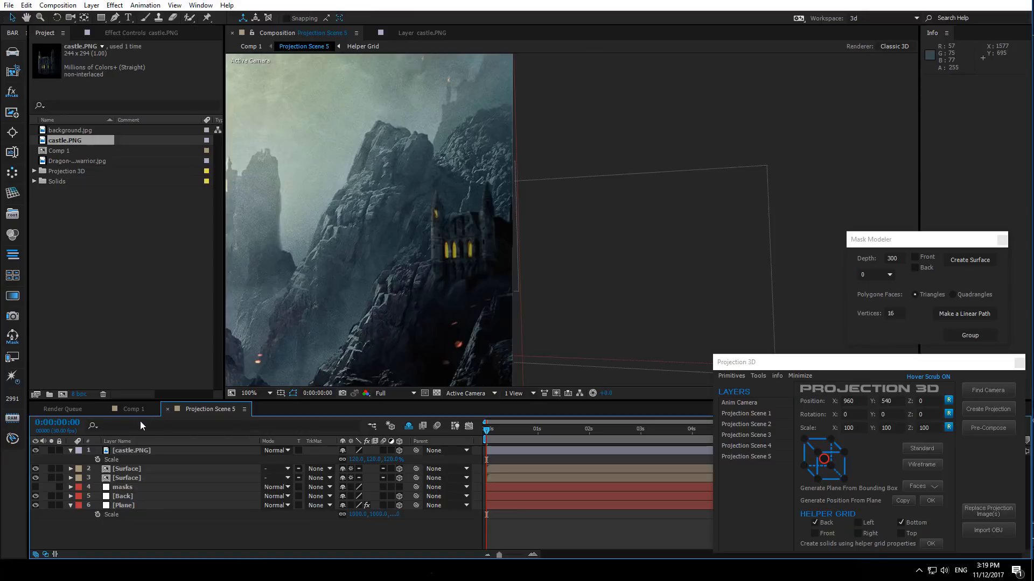
{"action": "left_click", "coordinate": [72, 451]}
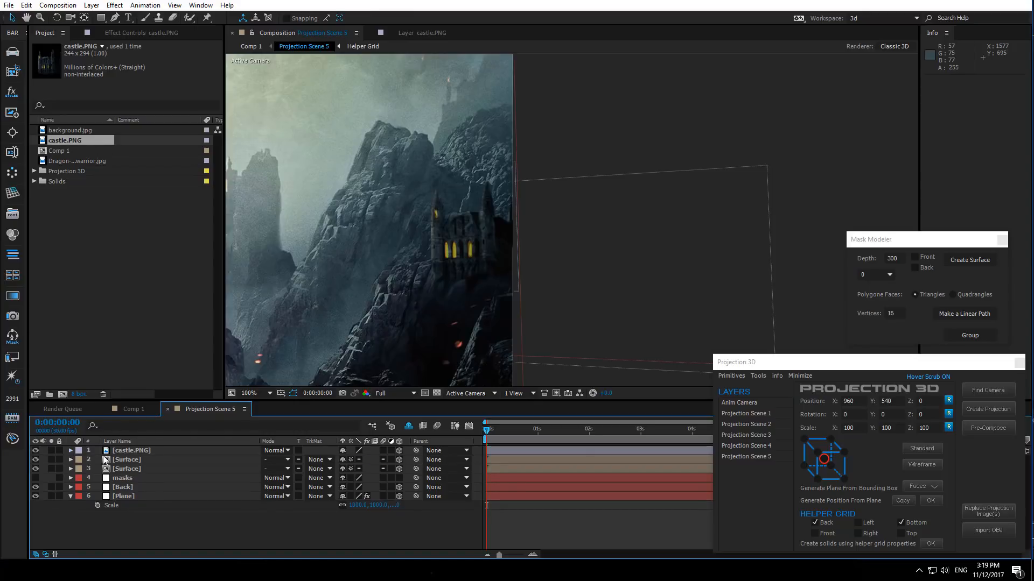
{"action": "left_click", "coordinate": [131, 452]}
{"action": "key", "text": "s"}
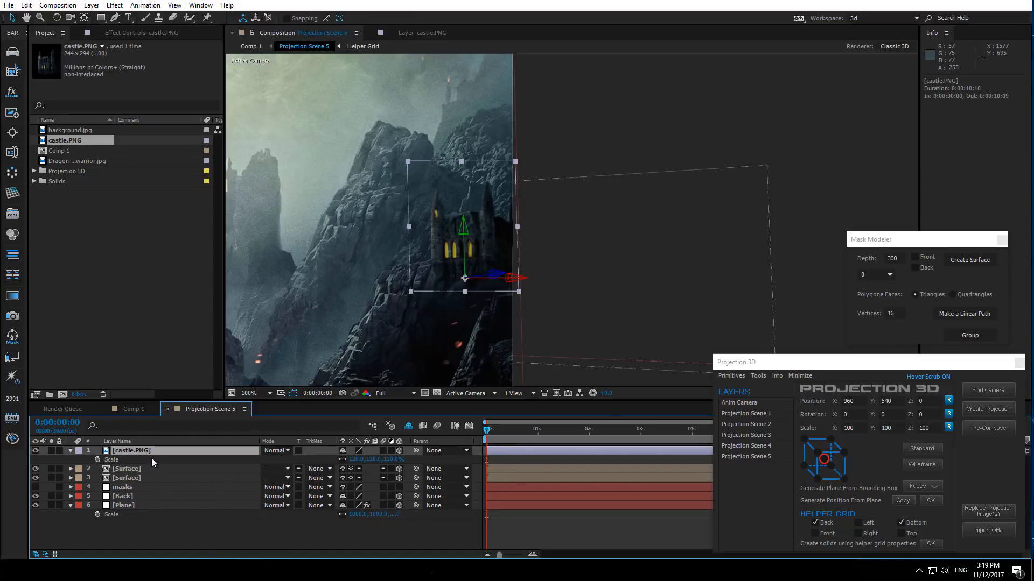
{"action": "left_click", "coordinate": [163, 513]}
- Import piece of mountain.png and add it to the composition as the top layer
{"action": "left_click_drag", "start_coordinate": [418, 301], "coordinate": [770, 299]}
{"action": "left_click_drag", "start_coordinate": [420, 280], "coordinate": [720, 276]}
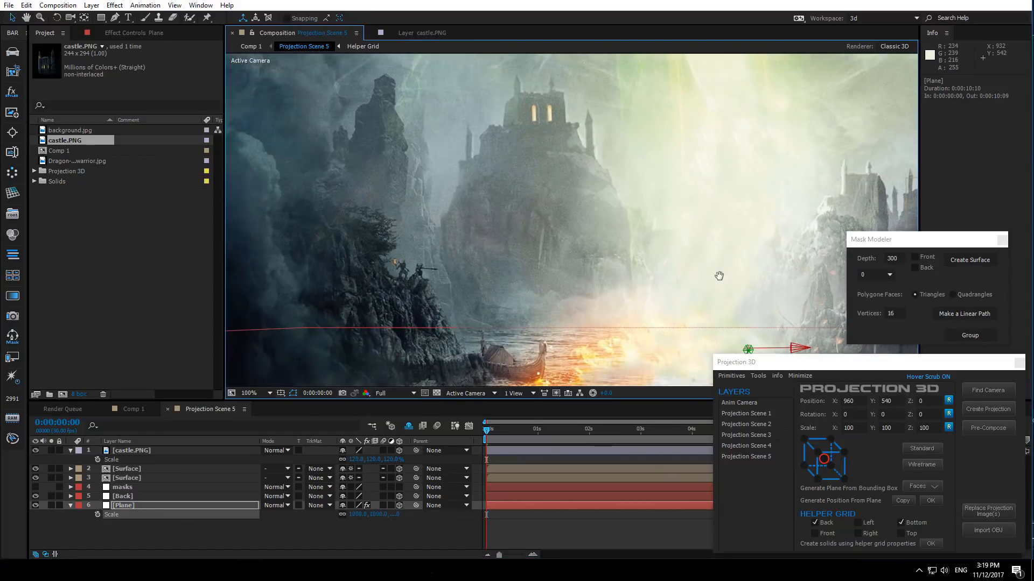
{"action": "left_click_drag", "start_coordinate": [401, 300], "coordinate": [505, 300]}
{"action": "left_click", "coordinate": [195, 291]}
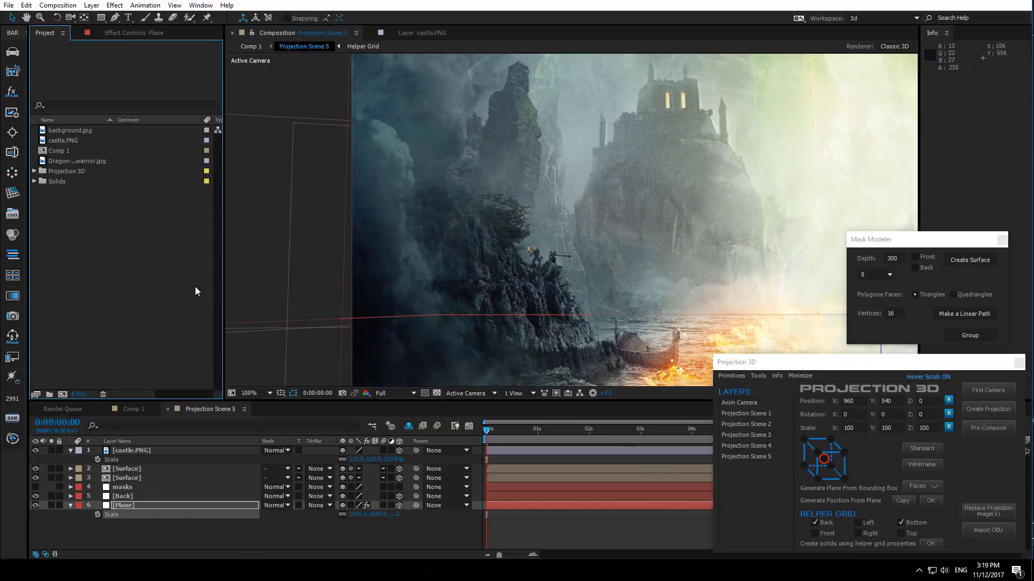
{"action": "double_click", "coordinate": [163, 267]}
{"action": "left_click", "coordinate": [423, 108]}
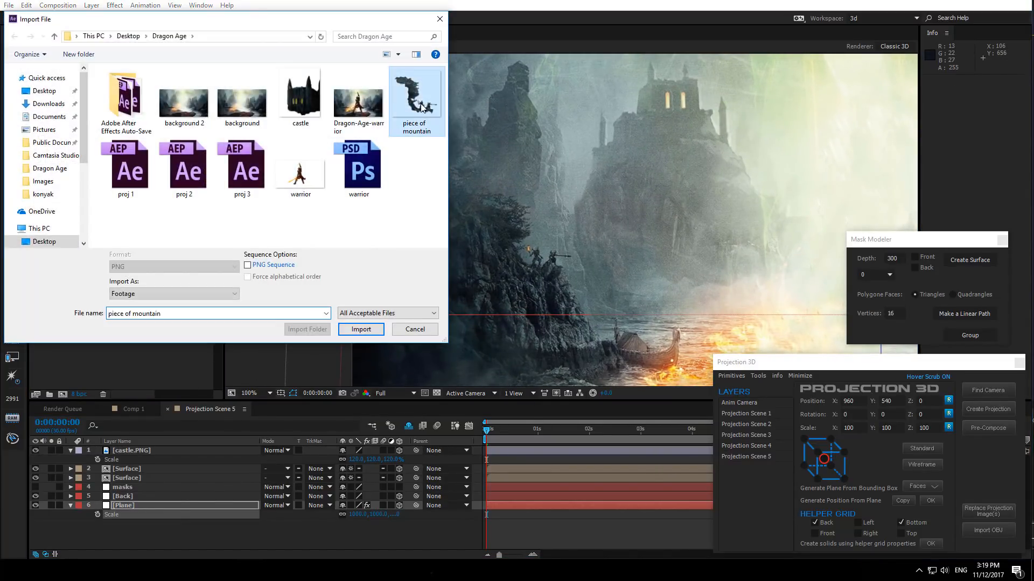
{"action": "double_click", "coordinate": [422, 107]}
{"action": "left_click_drag", "start_coordinate": [90, 175], "coordinate": [192, 448]}
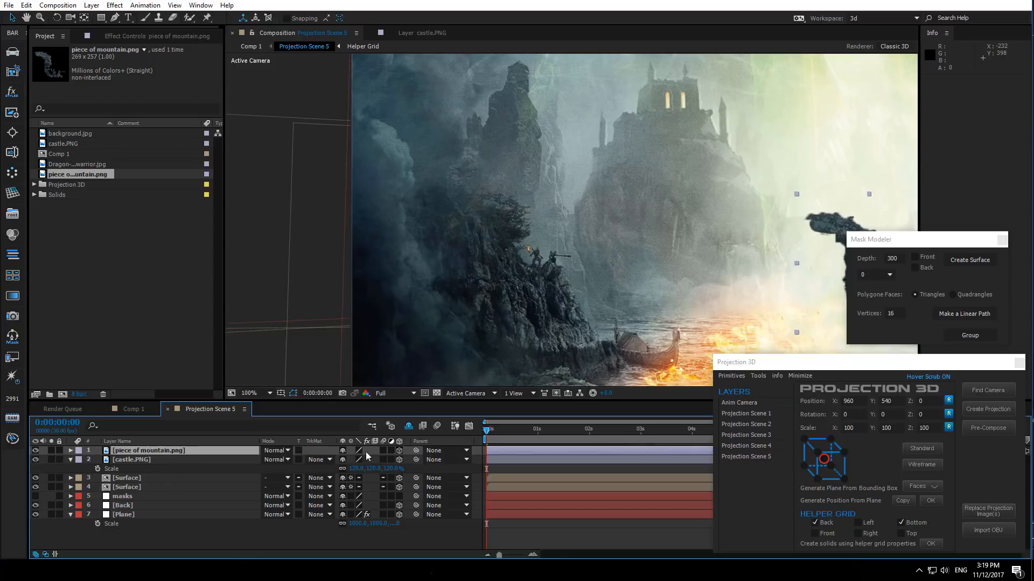
- Set the piece of mountain layer's scale to 250%
{"action": "left_click", "coordinate": [184, 451]}
{"action": "key", "text": "s"}
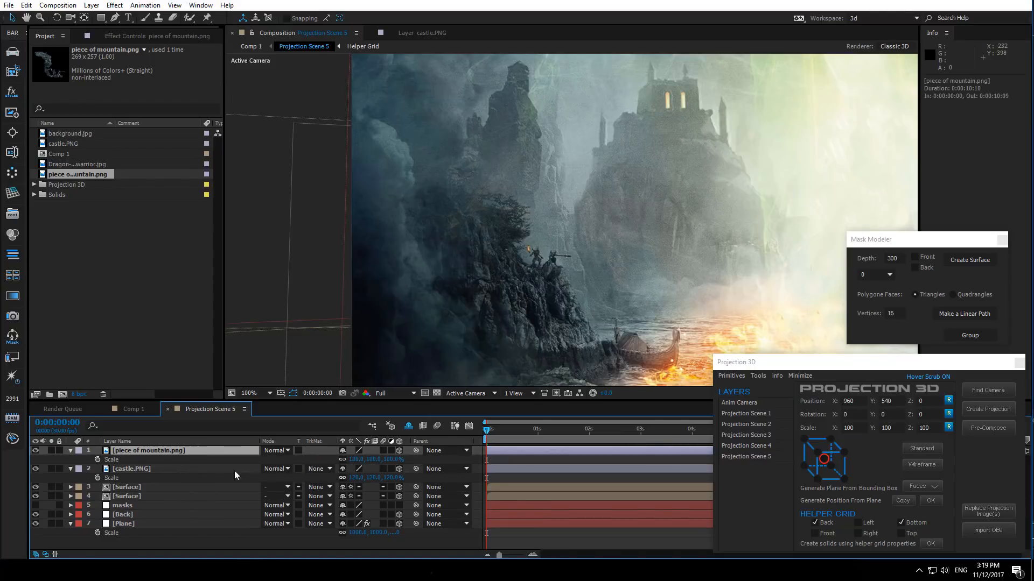
{"action": "left_click", "coordinate": [407, 469]}
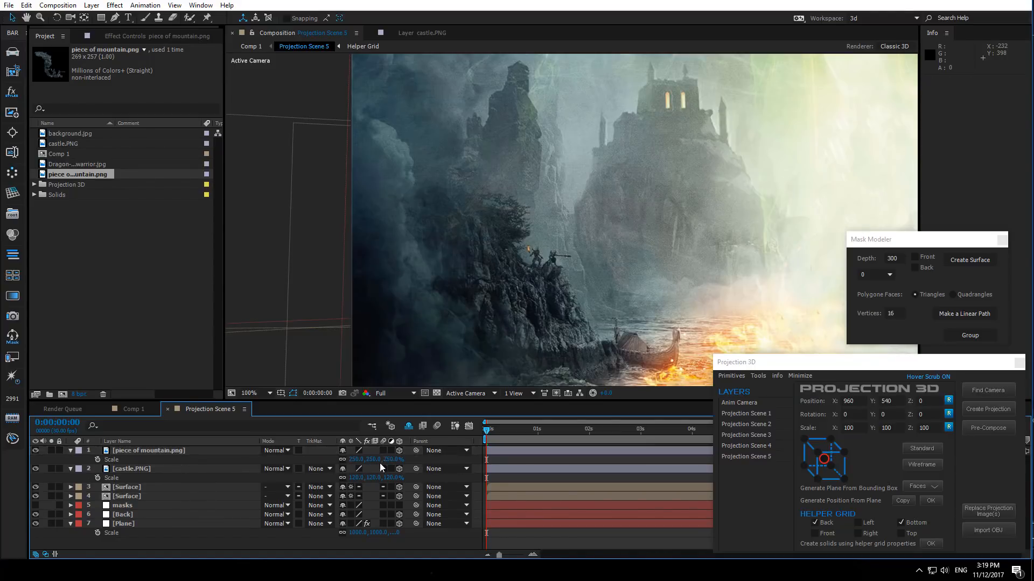
- Turn off Accepts Shadows and Accepts Lights in the piece of mountain layer's Material Options
{"action": "left_click", "coordinate": [135, 452]}
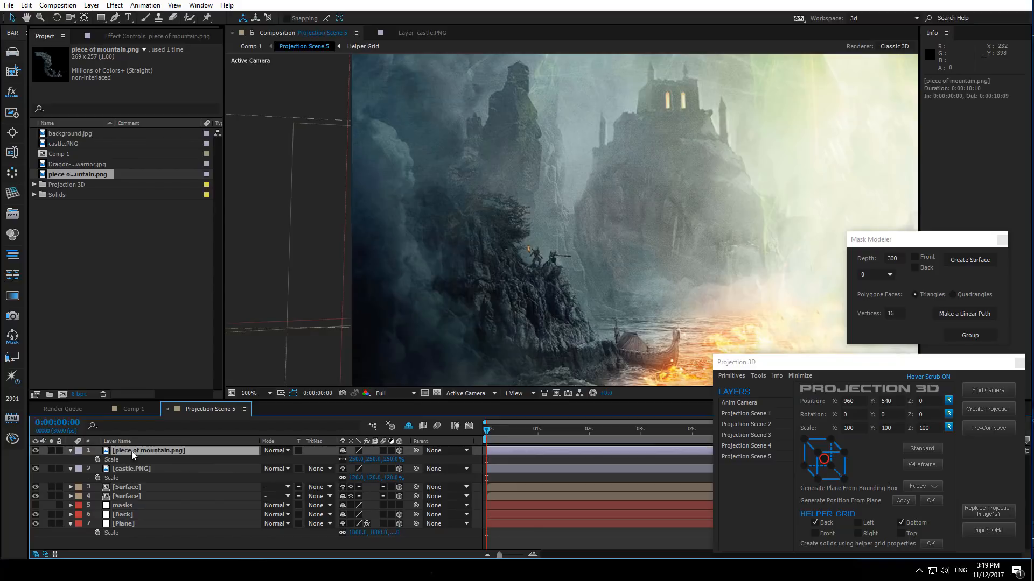
{"action": "left_click", "coordinate": [70, 451]}
{"action": "left_click", "coordinate": [71, 451]}
{"action": "left_click", "coordinate": [79, 545]}
{"action": "scroll", "coordinate": [125, 505], "scroll_direction": "down", "scroll_amount": 4}
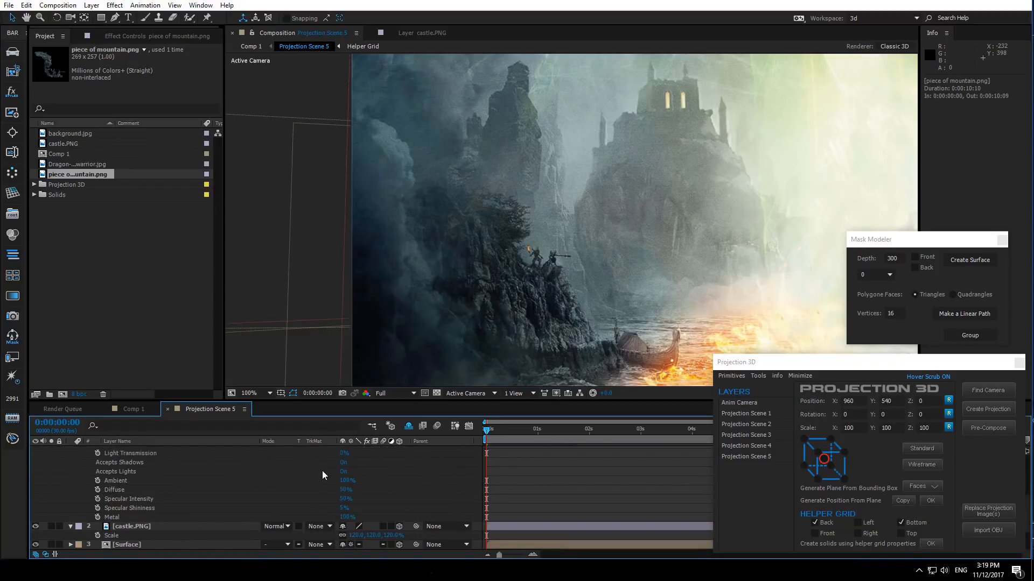
{"action": "left_click", "coordinate": [343, 463]}
{"action": "left_click", "coordinate": [344, 471]}
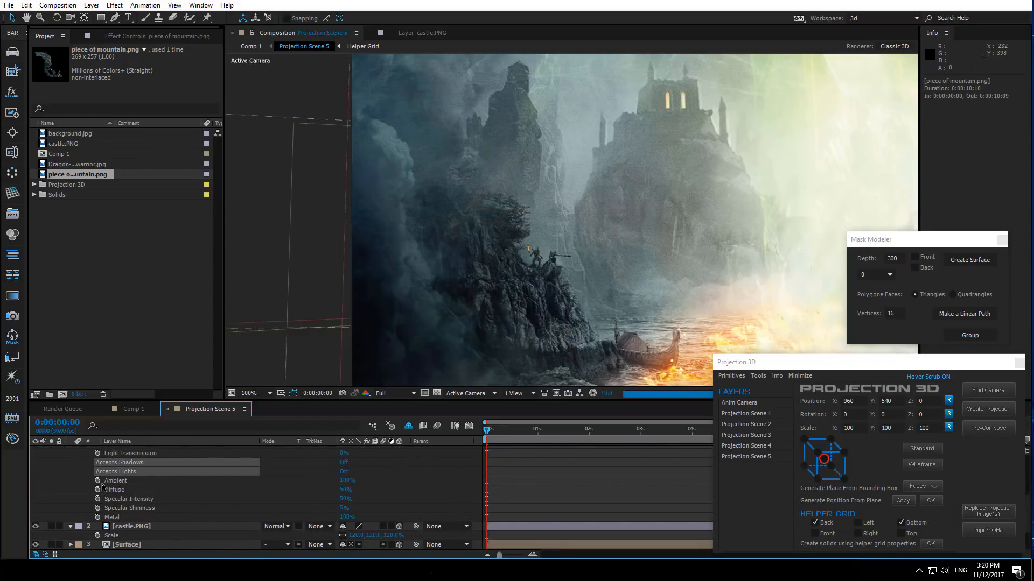
{"action": "scroll", "coordinate": [99, 484], "scroll_direction": "up", "scroll_amount": 5}
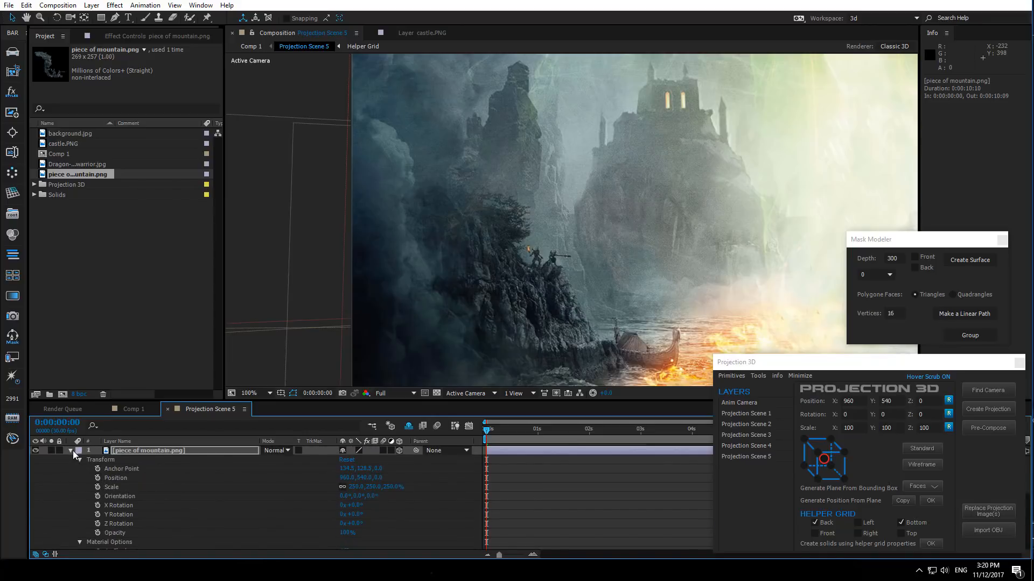
{"action": "left_click", "coordinate": [71, 451]}
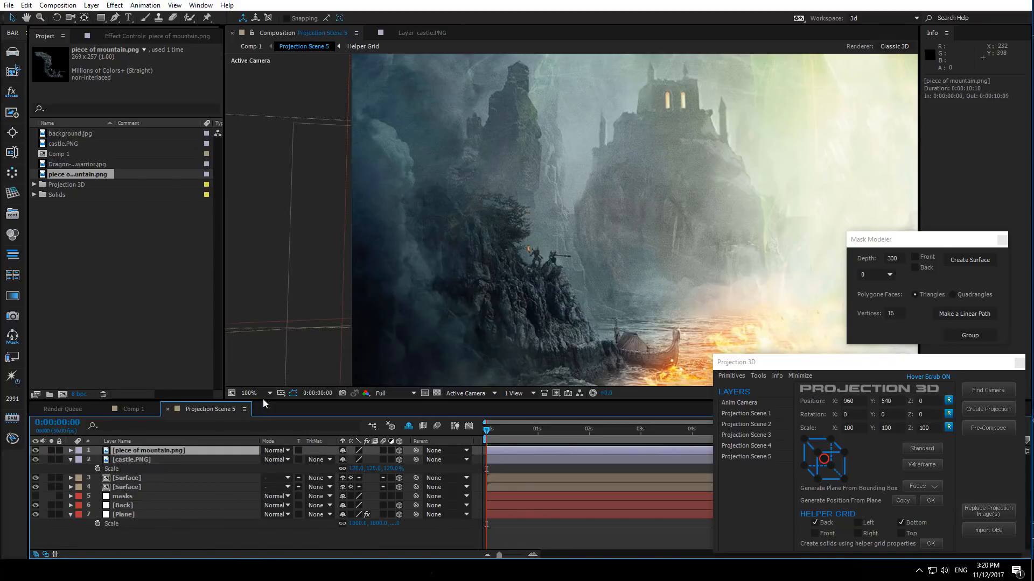
- Switch to Top view and move the piece of mountain layer forward, closer to the camera
{"action": "left_click", "coordinate": [457, 392]}
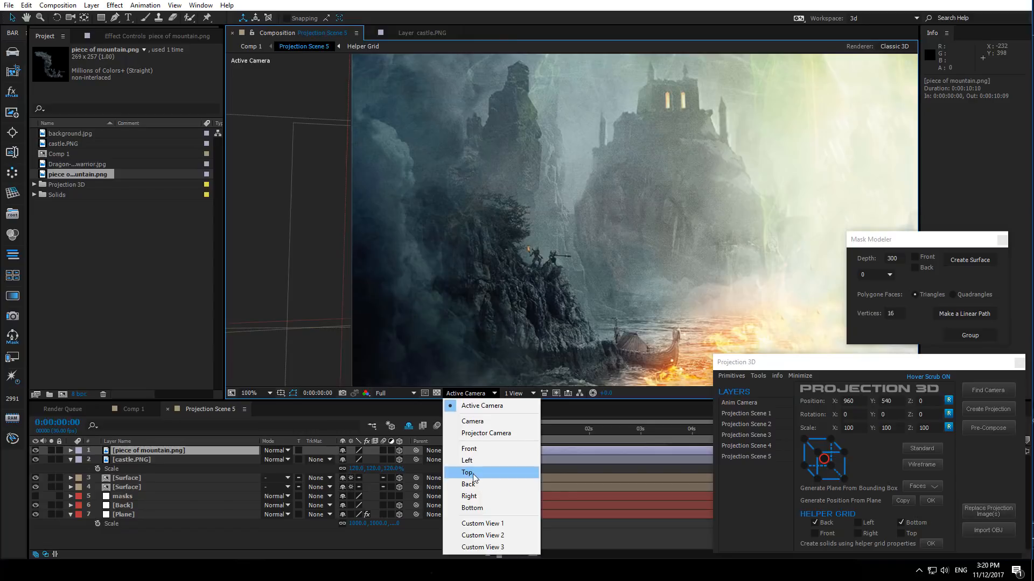
{"action": "left_click", "coordinate": [464, 474]}
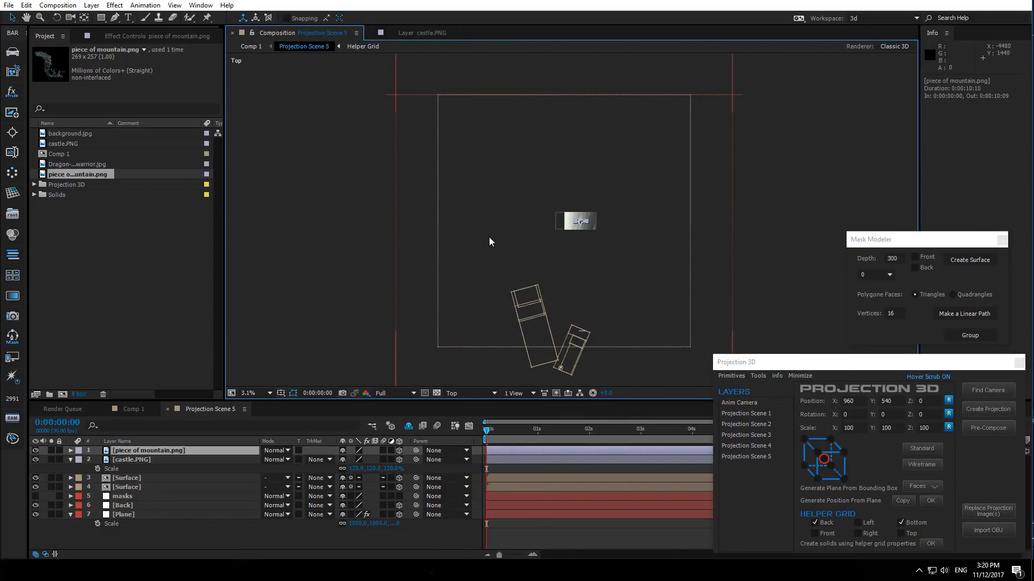
{"action": "left_click_drag", "start_coordinate": [581, 225], "coordinate": [540, 294]}
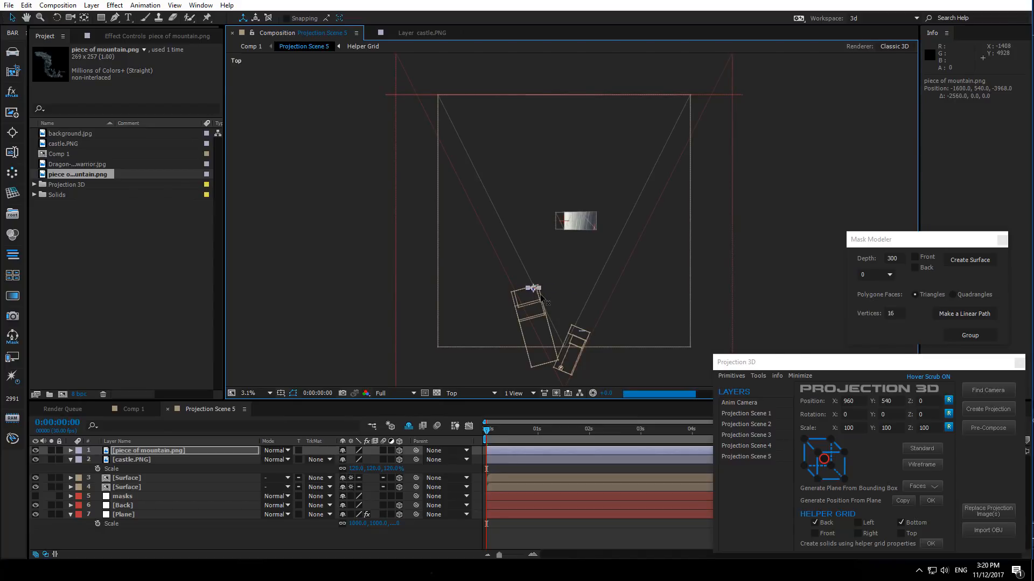
{"action": "scroll", "coordinate": [490, 260], "scroll_direction": "up", "scroll_amount": 3}
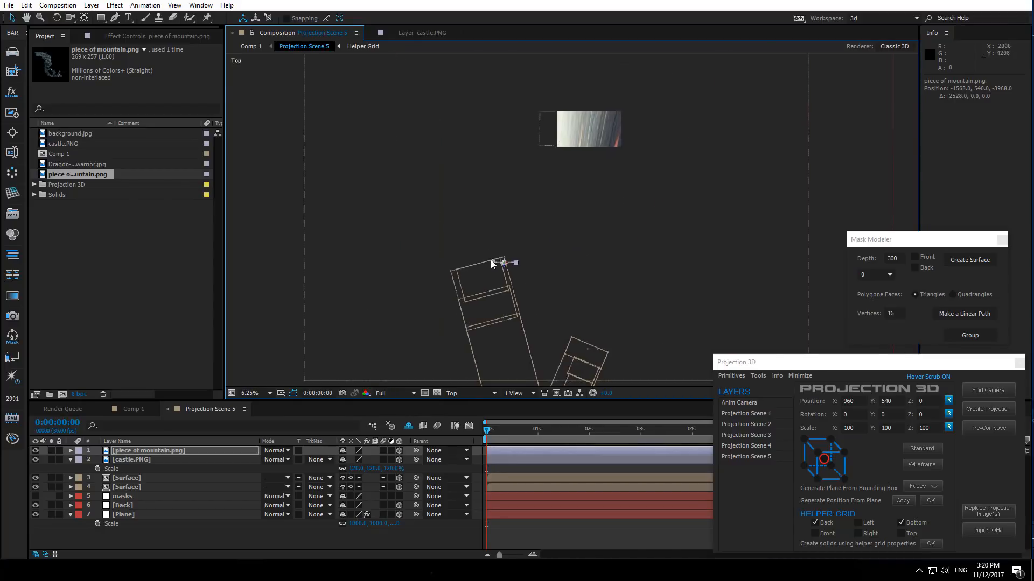
{"action": "scroll", "coordinate": [408, 335], "scroll_direction": "up", "scroll_amount": 1}
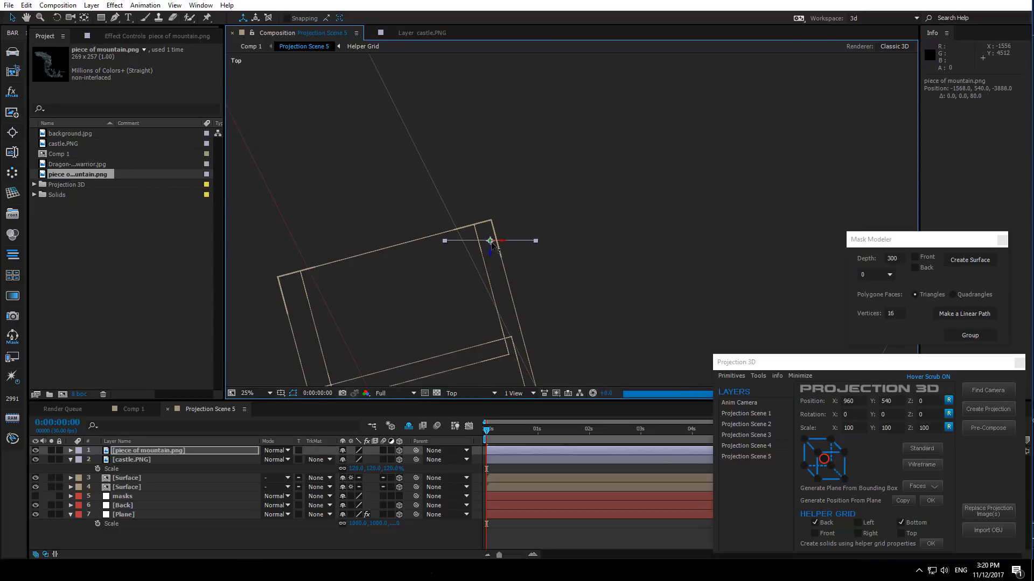
{"action": "left_click_drag", "start_coordinate": [489, 253], "coordinate": [492, 246]}
- Return to the Active Camera view and position the mountain piece over the warriors' cliff edge
{"action": "left_click", "coordinate": [484, 393]}
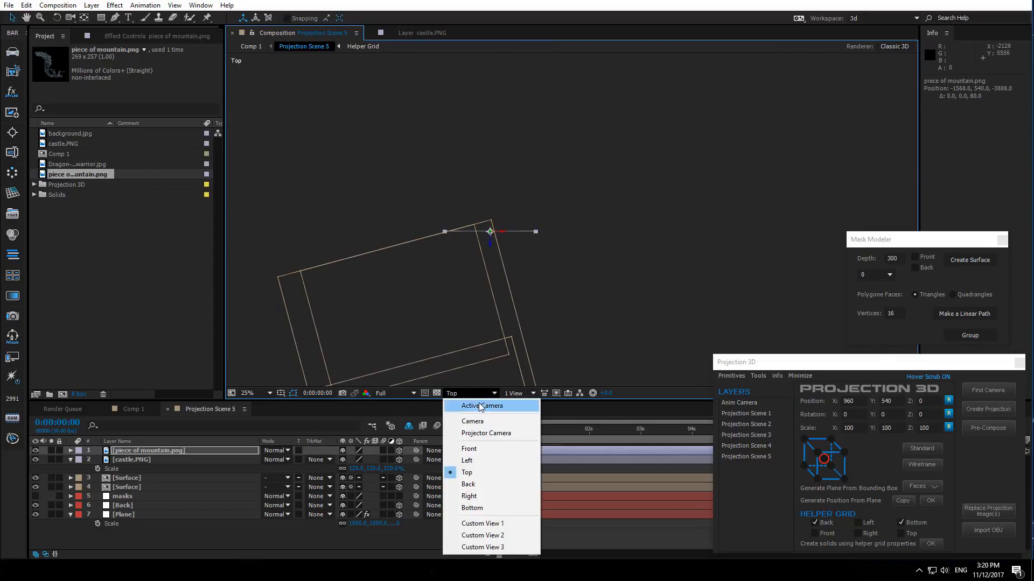
{"action": "left_click", "coordinate": [481, 406]}
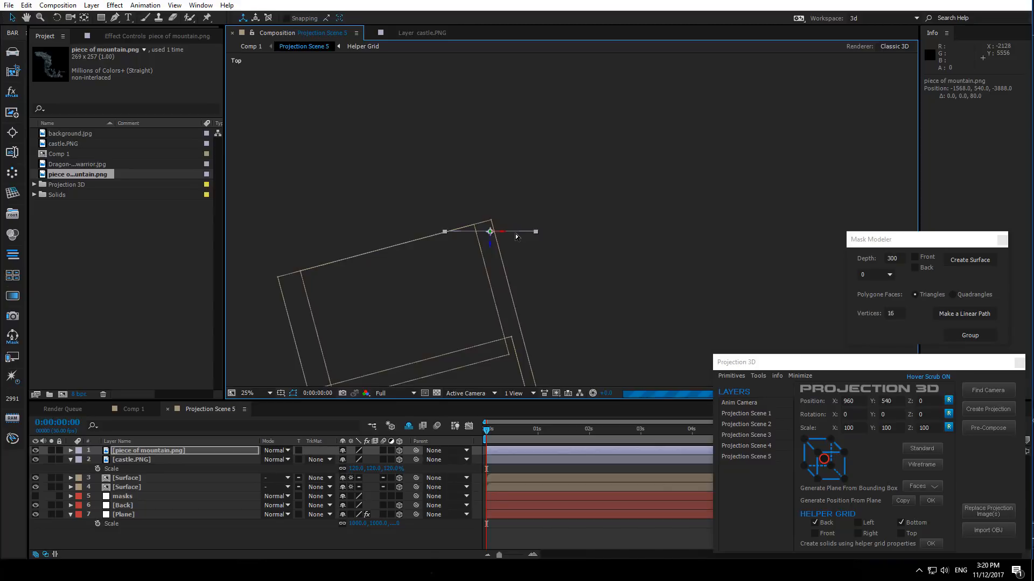
{"action": "scroll", "coordinate": [502, 310], "scroll_direction": "up", "scroll_amount": 2}
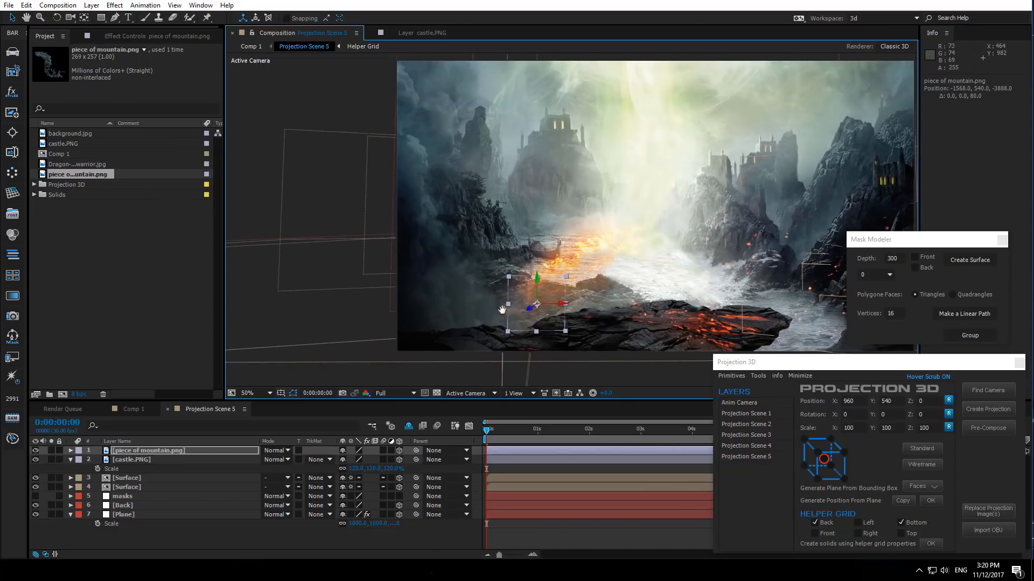
{"action": "left_click_drag", "start_coordinate": [537, 283], "coordinate": [525, 220]}
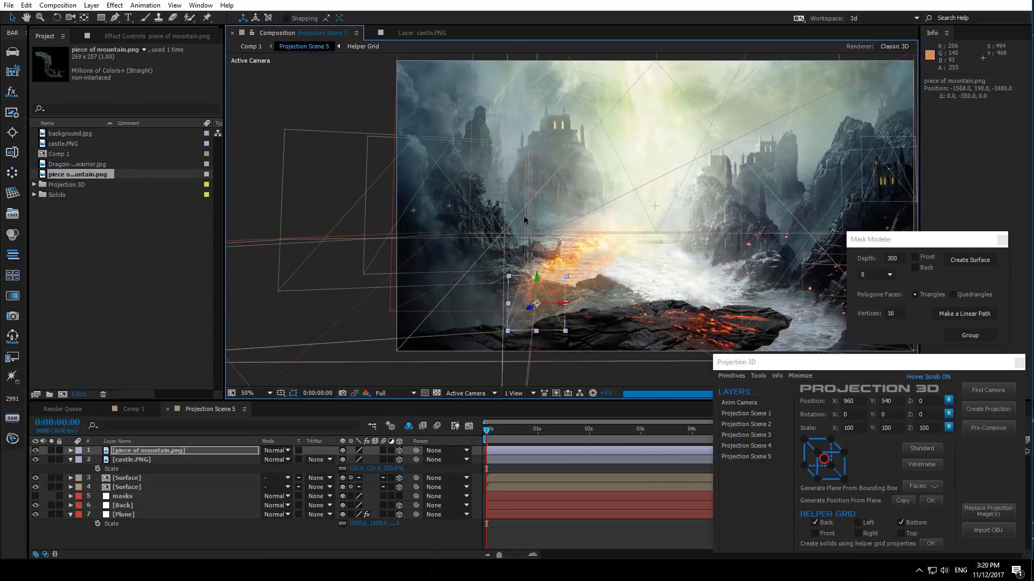
{"action": "scroll", "coordinate": [525, 220], "scroll_direction": "up", "scroll_amount": 2}
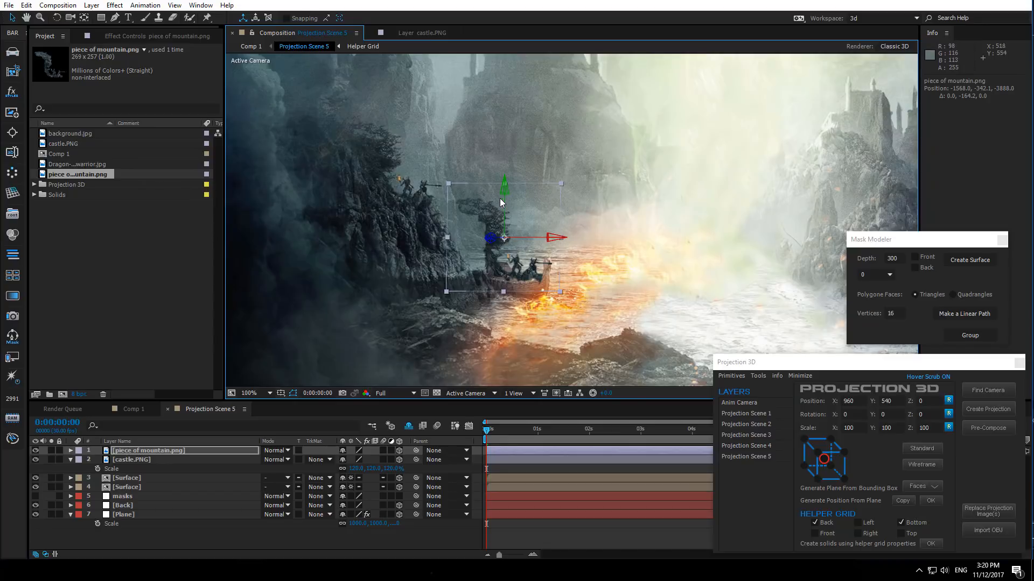
{"action": "left_click_drag", "start_coordinate": [503, 193], "coordinate": [435, 182]}
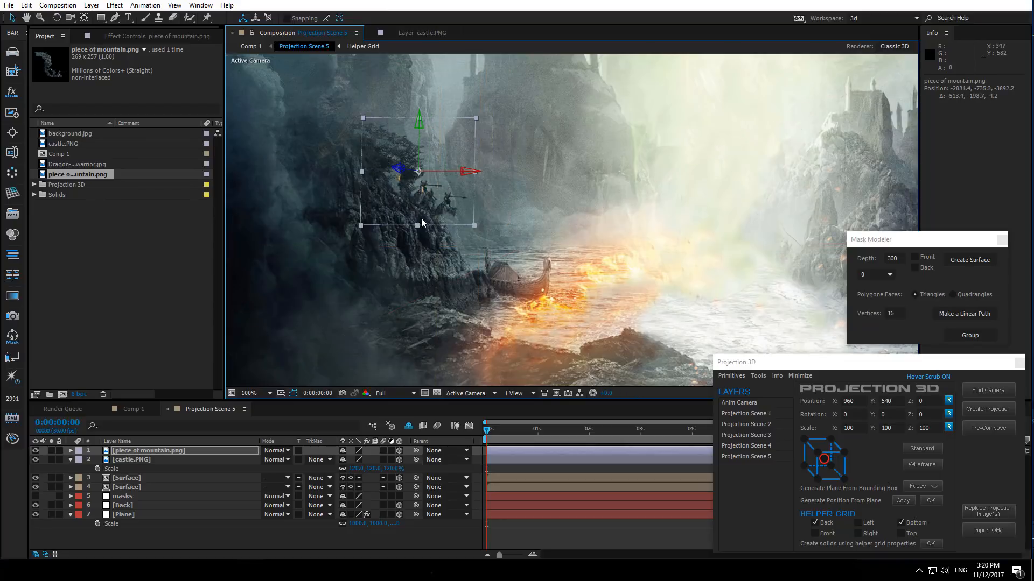
{"action": "scroll", "coordinate": [523, 231], "scroll_direction": "up", "scroll_amount": 2}
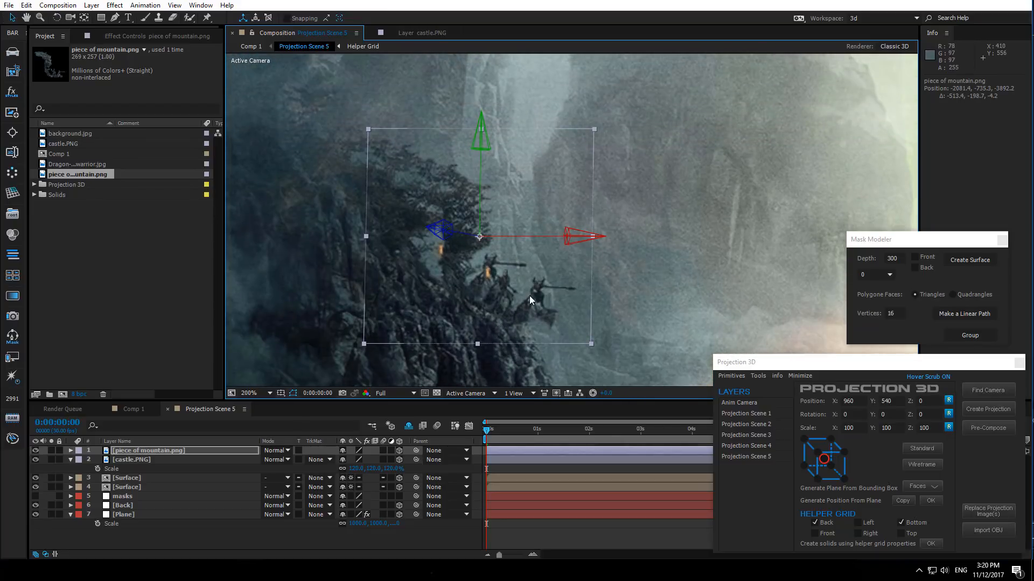
{"action": "left_click_drag", "start_coordinate": [530, 299], "coordinate": [503, 276]}
{"action": "scroll", "coordinate": [506, 286], "scroll_direction": "down", "scroll_amount": 1}
{"action": "left_click", "coordinate": [519, 306]}
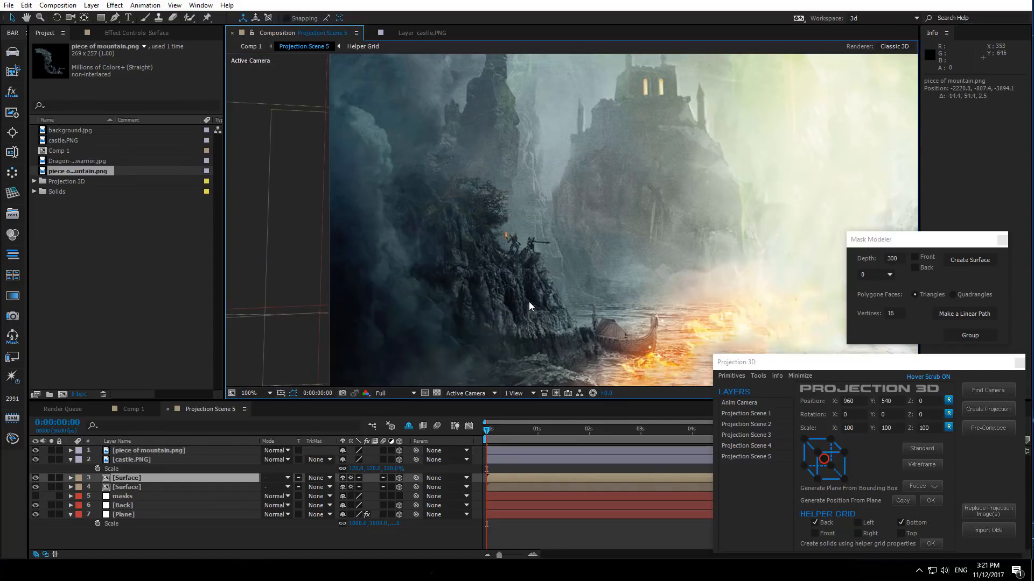
- Inspect the scene from Custom View 1 by orbiting, undo the orbit, and return to Active Camera
{"action": "scroll", "coordinate": [490, 318], "scroll_direction": "down", "scroll_amount": 1}
{"action": "left_click", "coordinate": [463, 396]}
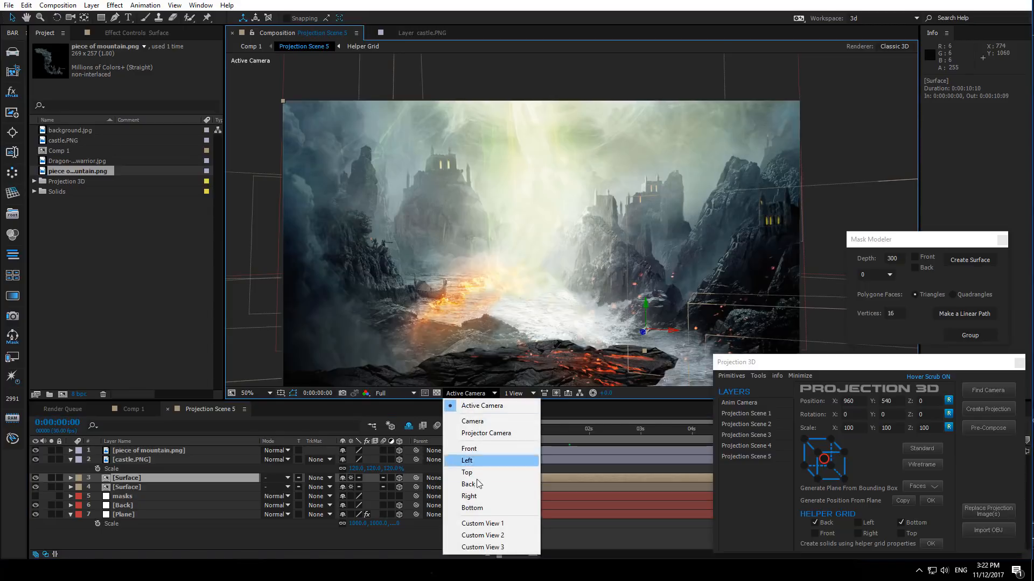
{"action": "left_click", "coordinate": [483, 528]}
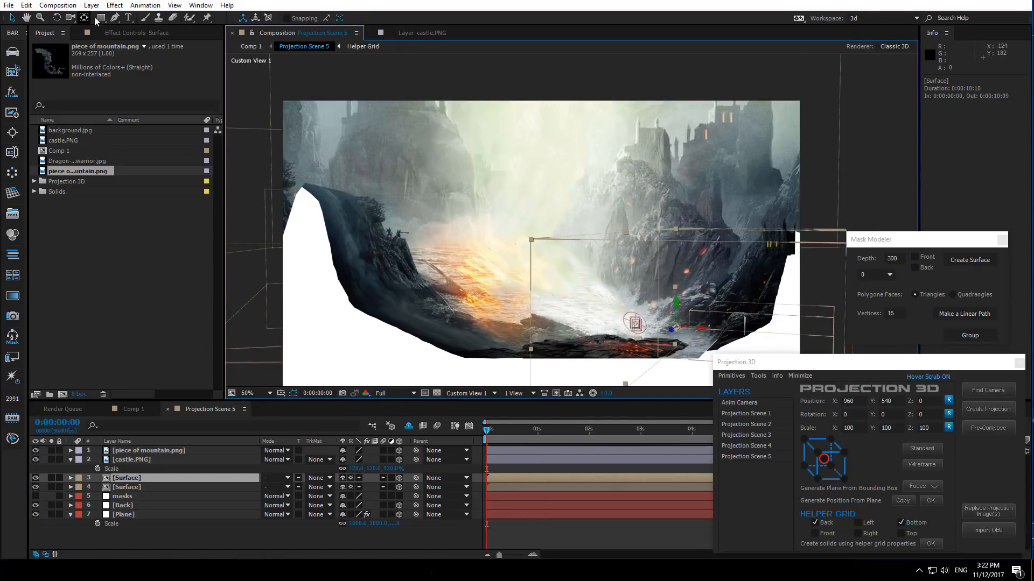
{"action": "left_click", "coordinate": [70, 17]}
{"action": "left_click_drag", "start_coordinate": [564, 271], "coordinate": [557, 274]}
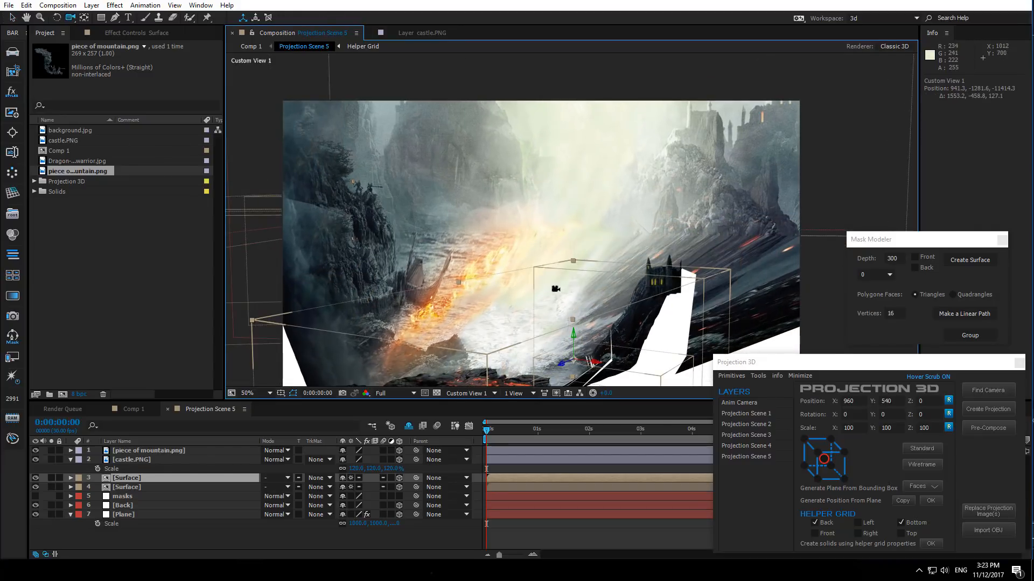
{"action": "key", "text": "ctrl+z"}
{"action": "key", "text": "ctrl+z"}
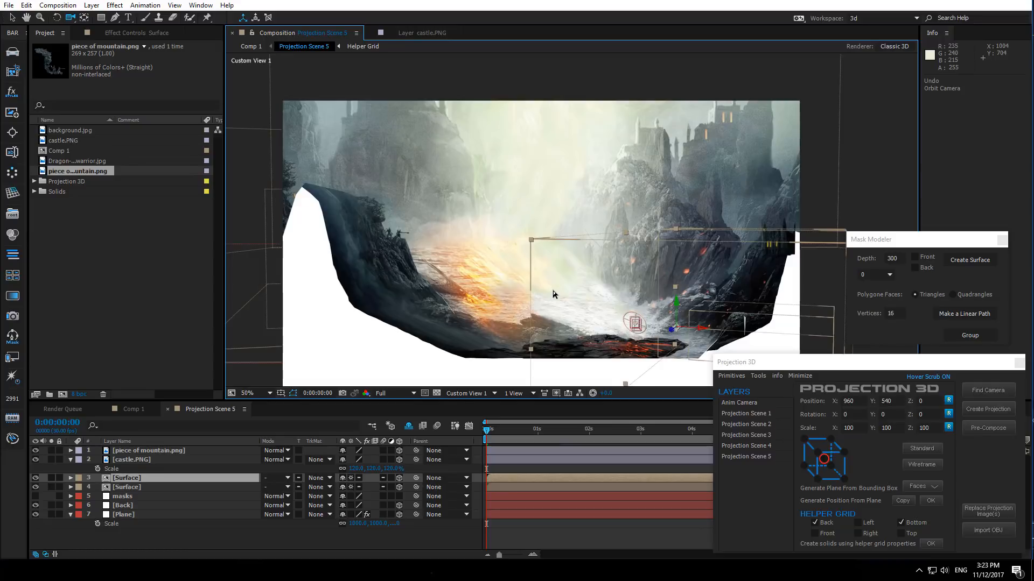
{"action": "left_click", "coordinate": [464, 393]}
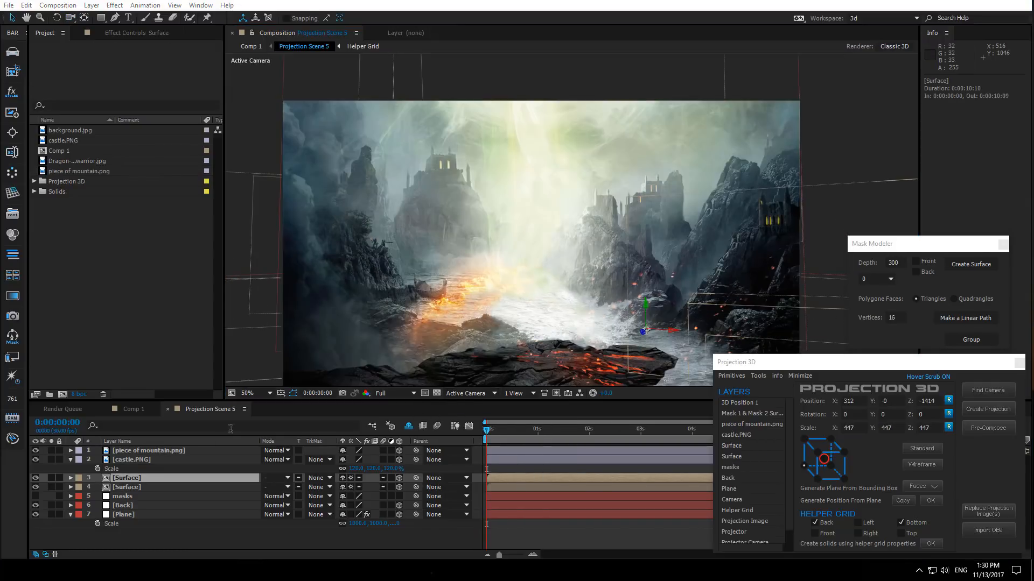
- Reveal the masks layer's mask list and select all four masks
{"action": "left_click", "coordinate": [70, 460]}
{"action": "left_click", "coordinate": [124, 486]}
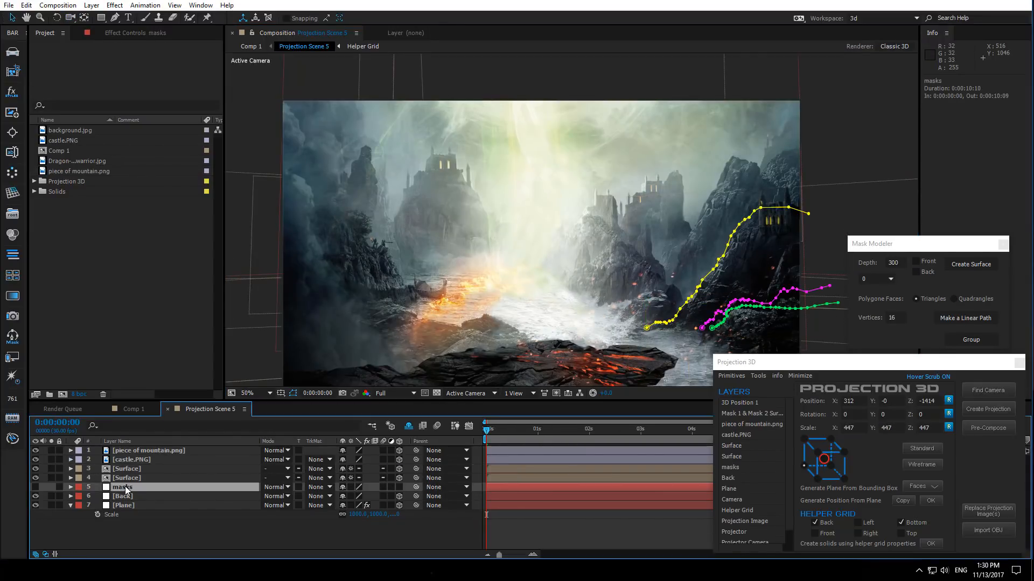
{"action": "key", "text": "m"}
{"action": "left_click", "coordinate": [121, 495]}
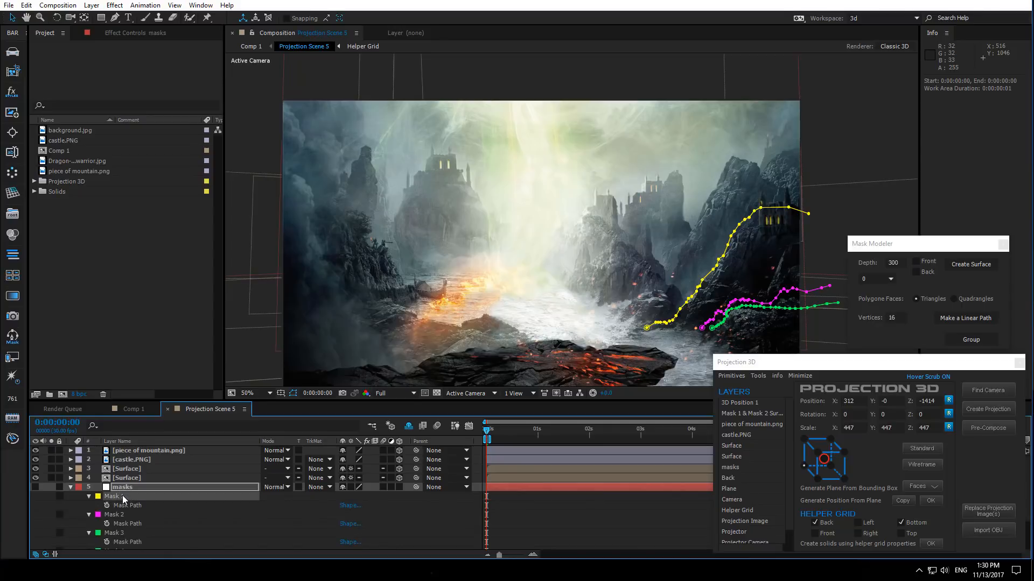
{"action": "scroll", "coordinate": [122, 497], "scroll_direction": "down", "scroll_amount": 2}
{"action": "left_click", "coordinate": [125, 507], "text": "shift"}
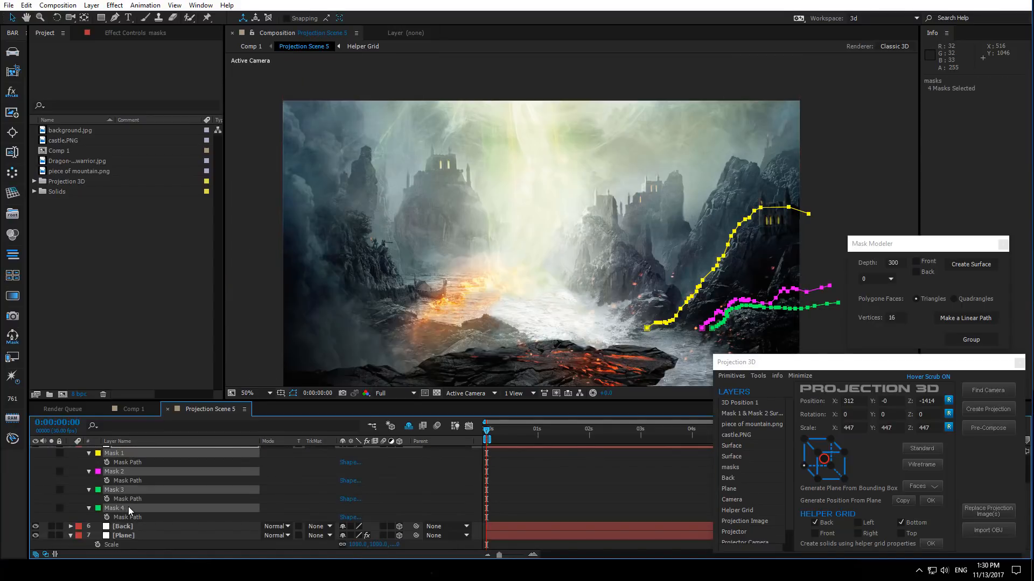
- Delete the four selected masks and start a new mask with the Pen tool at the foot of the left rock spire
{"action": "key", "text": "Delete"}
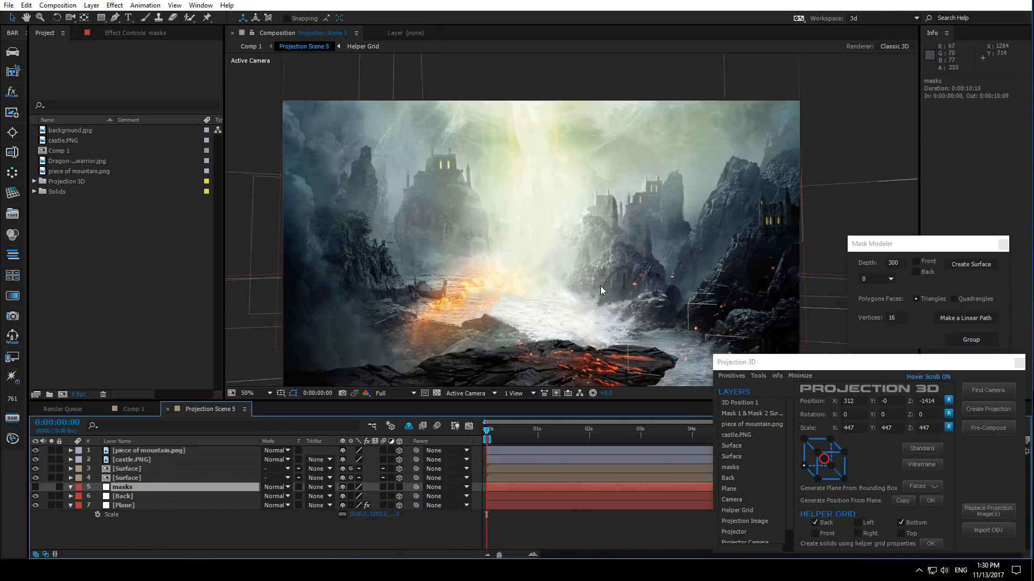
{"action": "scroll", "coordinate": [600, 285], "scroll_direction": "up", "scroll_amount": 2}
{"action": "left_click_drag", "start_coordinate": [471, 282], "coordinate": [450, 265]}
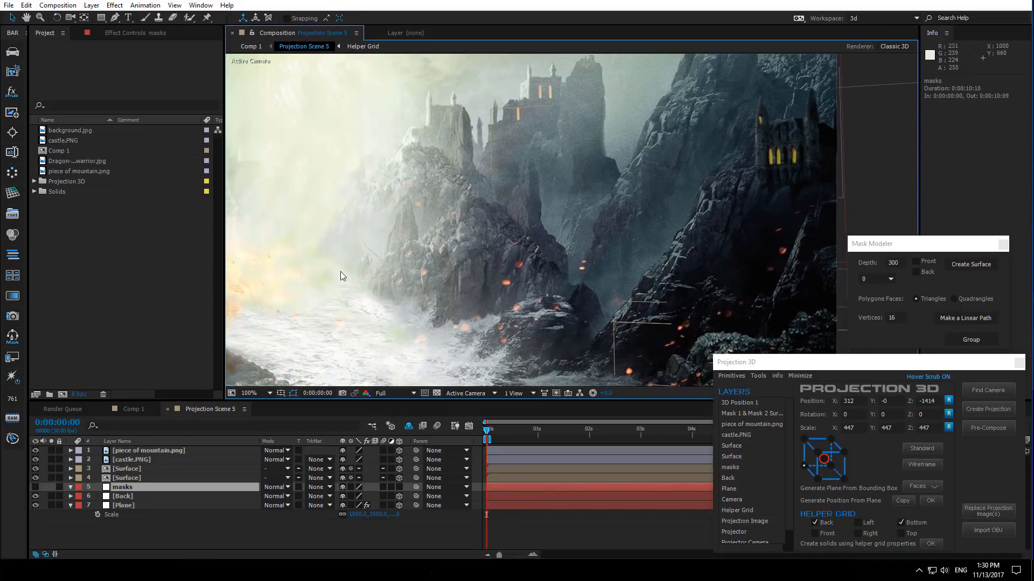
{"action": "left_click_drag", "start_coordinate": [363, 290], "coordinate": [428, 300]}
{"action": "left_click", "coordinate": [117, 17]}
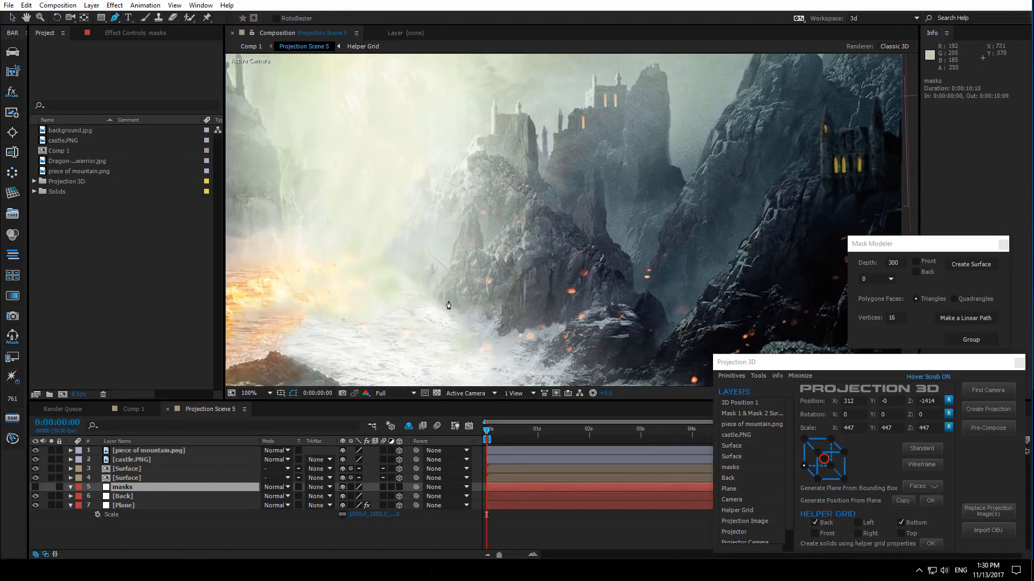
{"action": "scroll", "coordinate": [431, 307], "scroll_direction": "up", "scroll_amount": 1}
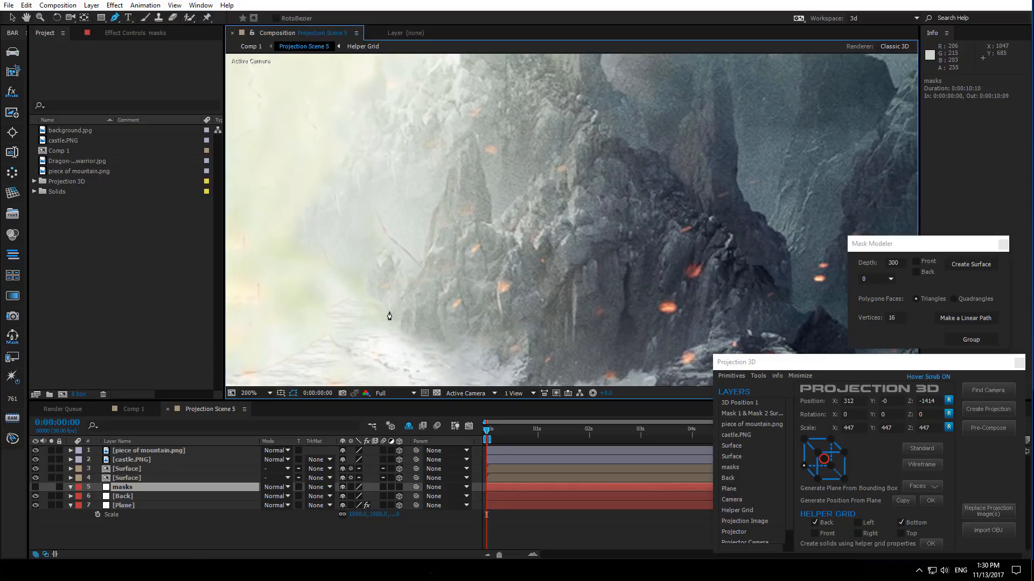
{"action": "left_click", "coordinate": [389, 312]}
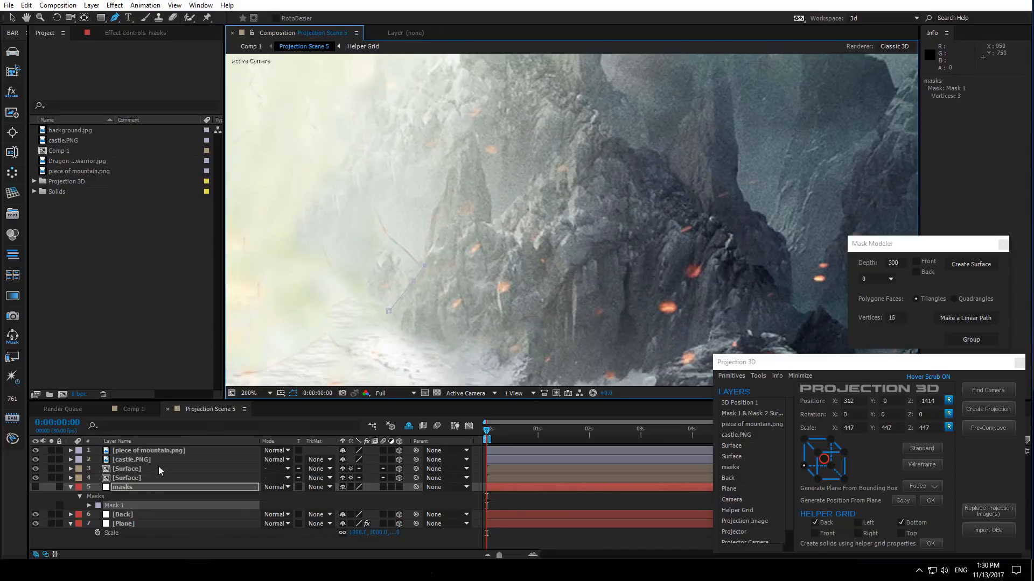
- Set the new mask's colour to red (FF0000)
{"action": "left_click", "coordinate": [98, 506]}
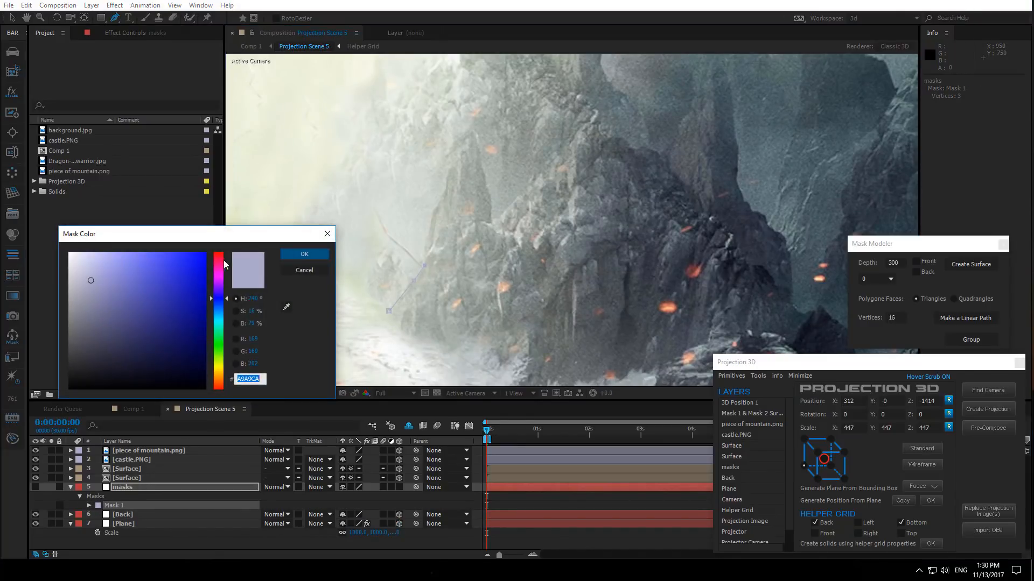
{"action": "left_click", "coordinate": [220, 252]}
{"action": "left_click_drag", "start_coordinate": [203, 256], "coordinate": [211, 249]}
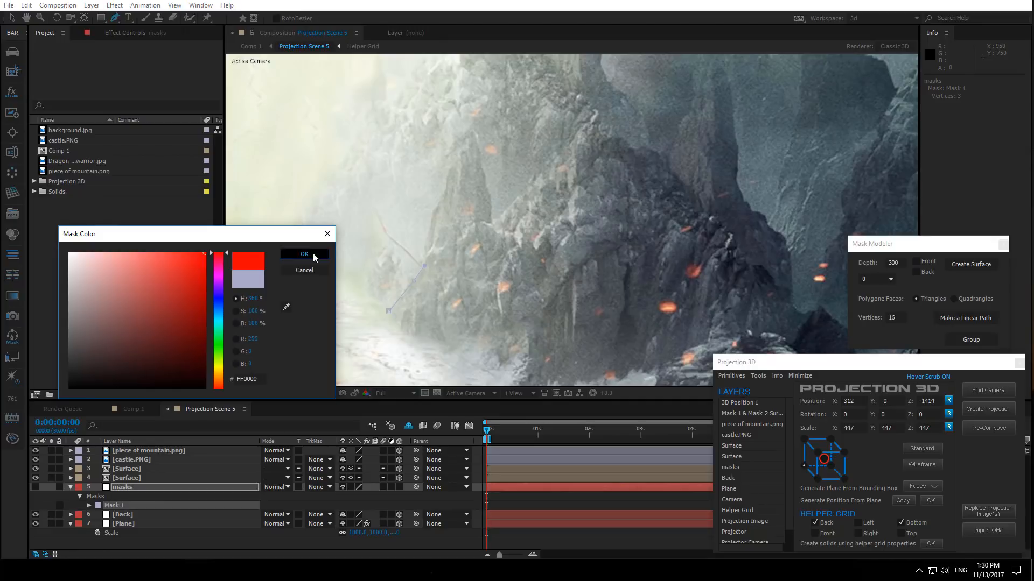
{"action": "left_click", "coordinate": [304, 254]}
- Trace the mask outline up and over the left rock spire with Pen vertices
{"action": "left_click", "coordinate": [425, 244]}
{"action": "left_click", "coordinate": [433, 212]}
{"action": "left_click_drag", "start_coordinate": [437, 207], "coordinate": [379, 288]}
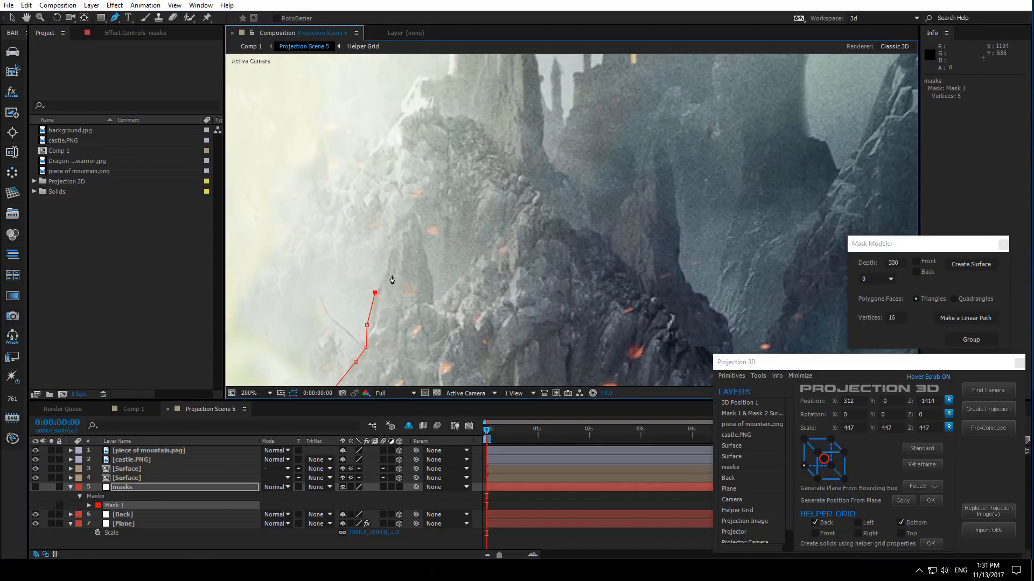
{"action": "left_click", "coordinate": [388, 273]}
{"action": "left_click", "coordinate": [393, 246]}
{"action": "left_click", "coordinate": [417, 218]}
{"action": "left_click", "coordinate": [420, 234]}
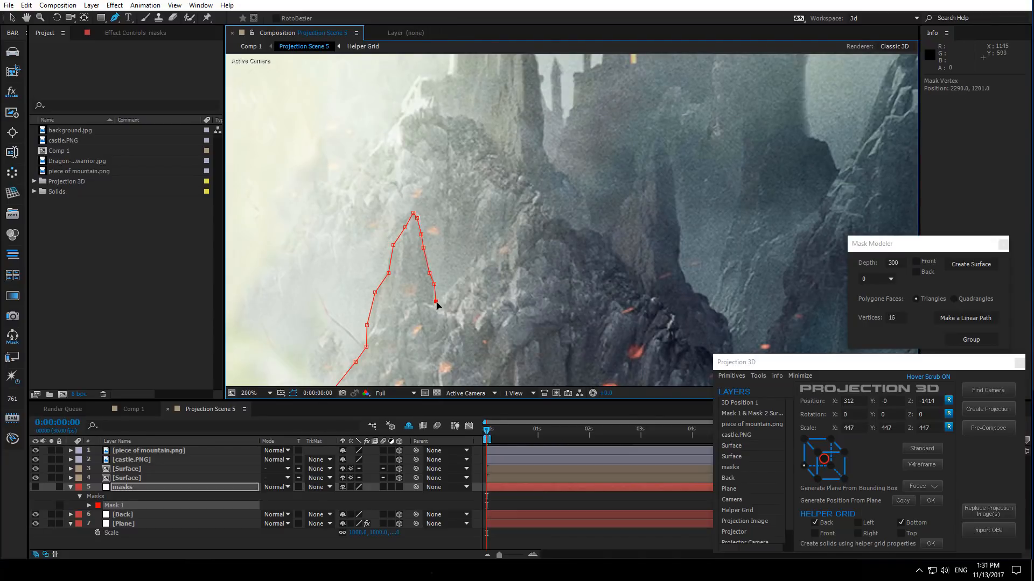
{"action": "left_click", "coordinate": [465, 271]}
{"action": "left_click", "coordinate": [486, 247]}
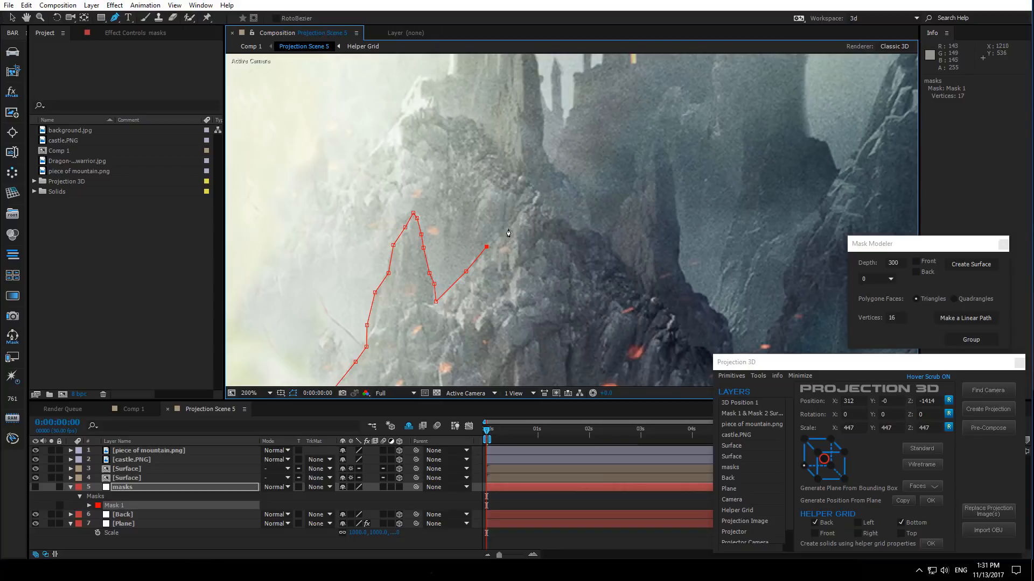
{"action": "left_click", "coordinate": [509, 229]}
{"action": "left_click", "coordinate": [495, 281]}
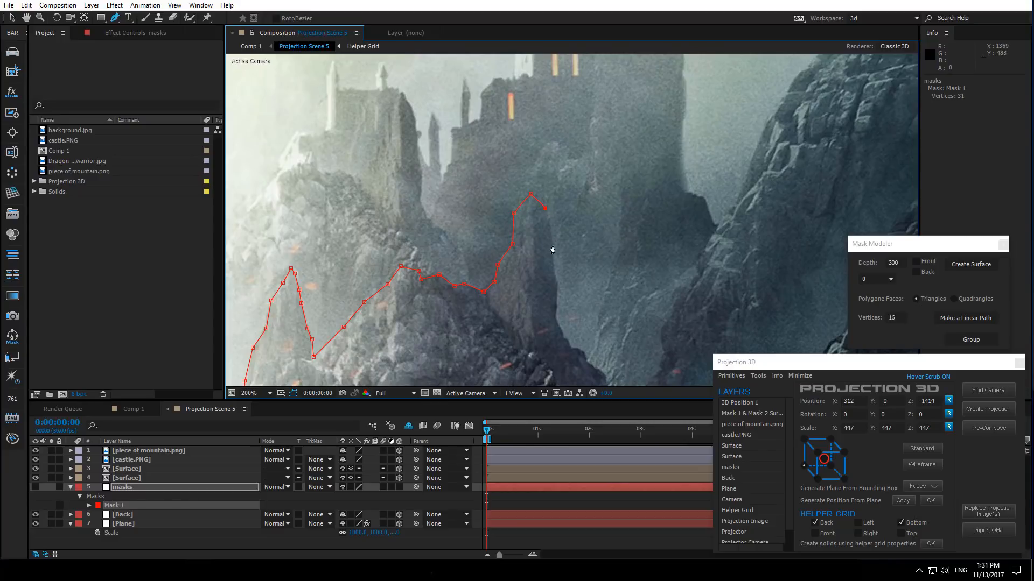
- Continue the outline along the ridge, down into the gorge and onto the base of the right mountain
{"action": "left_click_drag", "start_coordinate": [540, 301], "coordinate": [471, 270]}
{"action": "left_click", "coordinate": [489, 255]}
{"action": "left_click", "coordinate": [486, 286]}
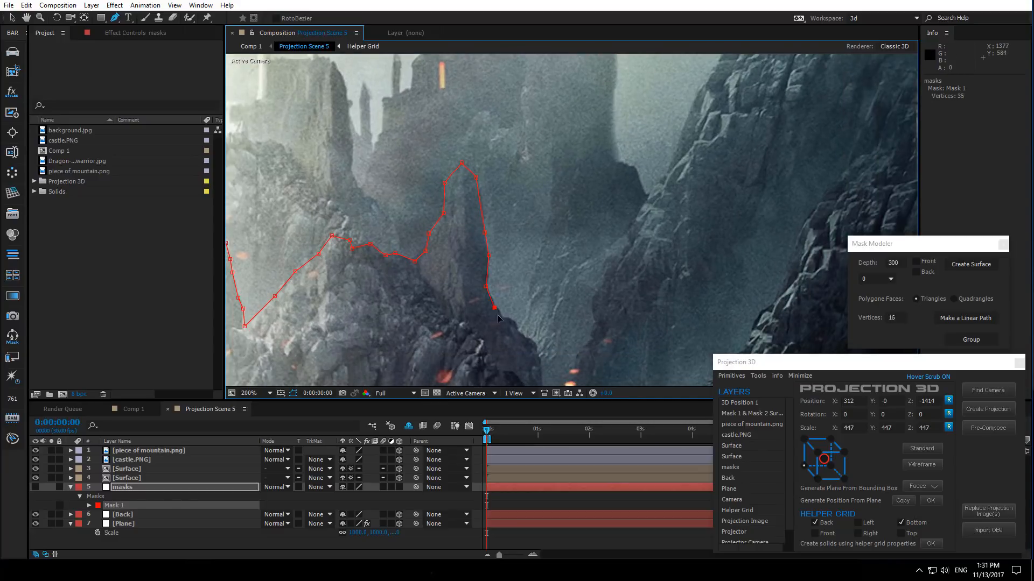
{"action": "left_click_drag", "start_coordinate": [457, 325], "coordinate": [409, 266]}
{"action": "left_click", "coordinate": [465, 260]}
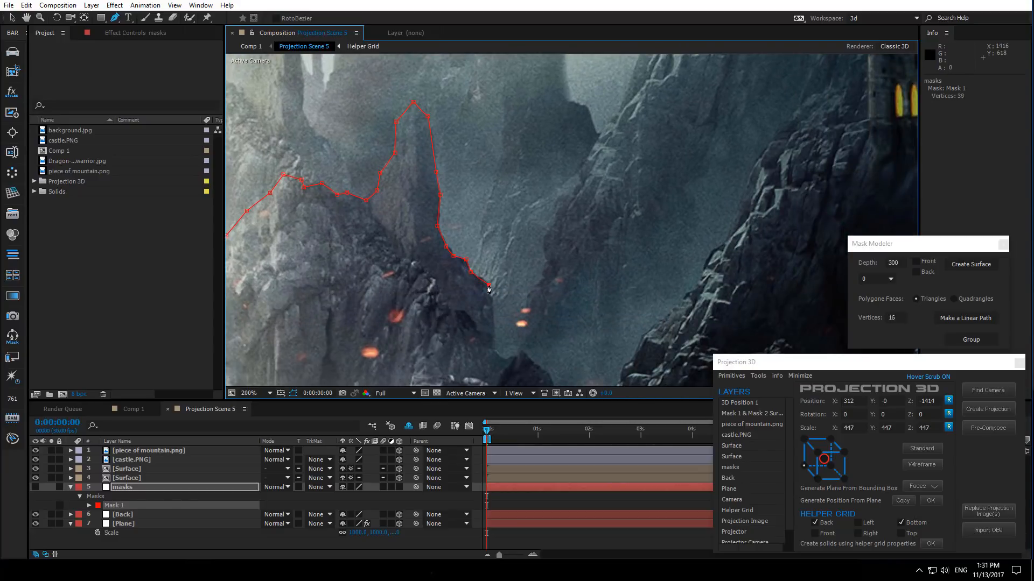
{"action": "left_click", "coordinate": [491, 309]}
{"action": "left_click", "coordinate": [495, 350]}
{"action": "left_click_drag", "start_coordinate": [504, 359], "coordinate": [426, 339]}
{"action": "left_click", "coordinate": [472, 290]}
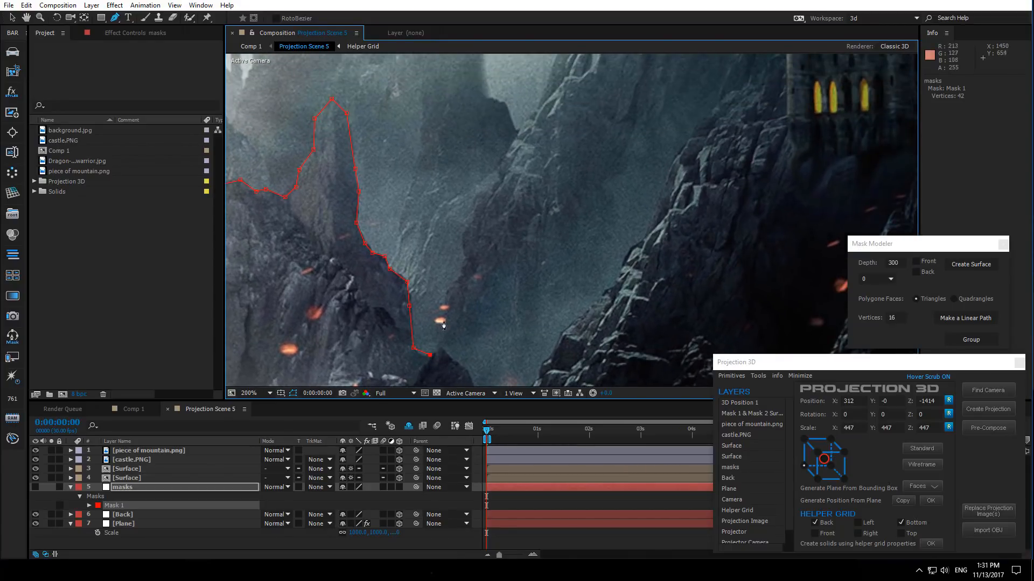
{"action": "left_click", "coordinate": [441, 323]}
{"action": "left_click_drag", "start_coordinate": [444, 231], "coordinate": [386, 348]}
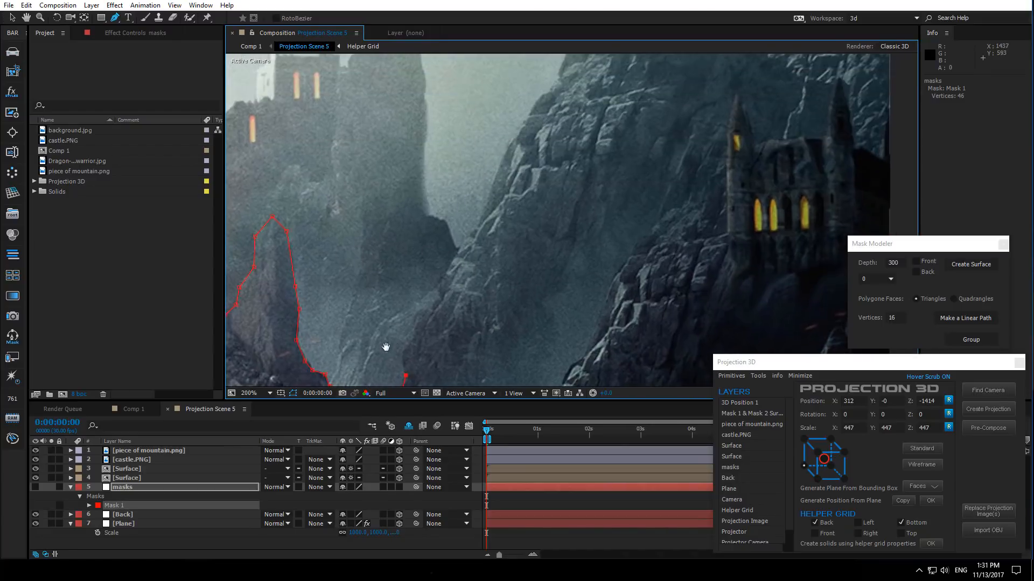
{"action": "left_click", "coordinate": [406, 375]}
{"action": "left_click", "coordinate": [404, 354]}
{"action": "left_click", "coordinate": [414, 338]}
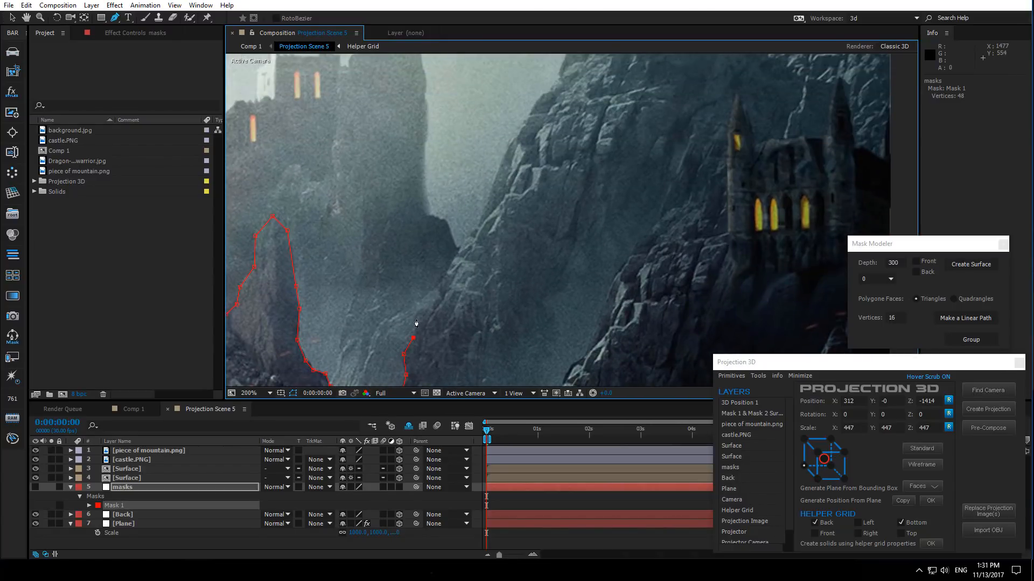
{"action": "left_click_drag", "start_coordinate": [474, 242], "coordinate": [432, 312]}
{"action": "left_click", "coordinate": [432, 298]}
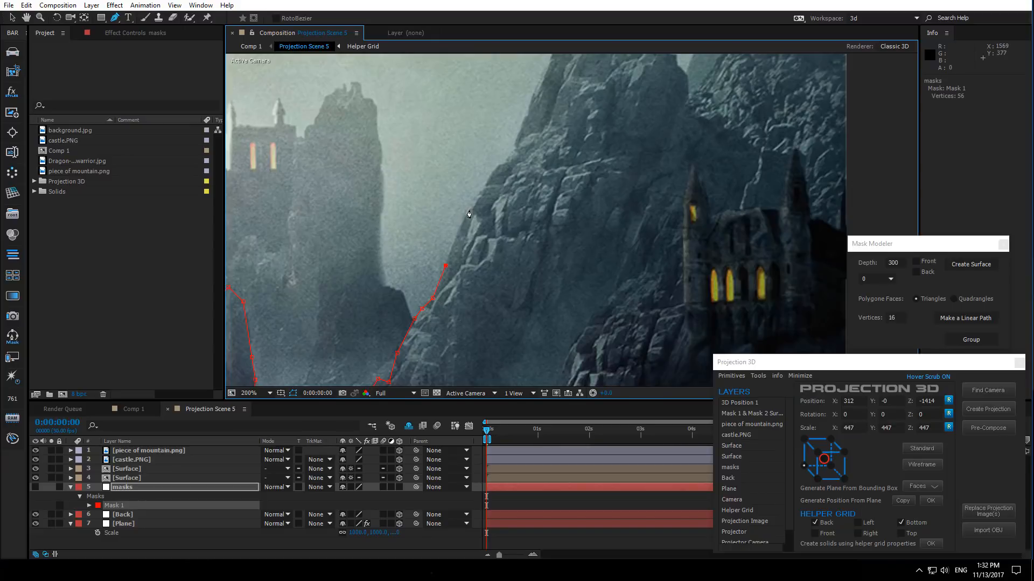
- Trace the mask outline up the right mountain's slope toward its summit
{"action": "left_click_drag", "start_coordinate": [470, 216], "coordinate": [423, 269]}
{"action": "left_click", "coordinate": [410, 296]}
{"action": "left_click", "coordinate": [423, 278]}
{"action": "left_click", "coordinate": [435, 256]}
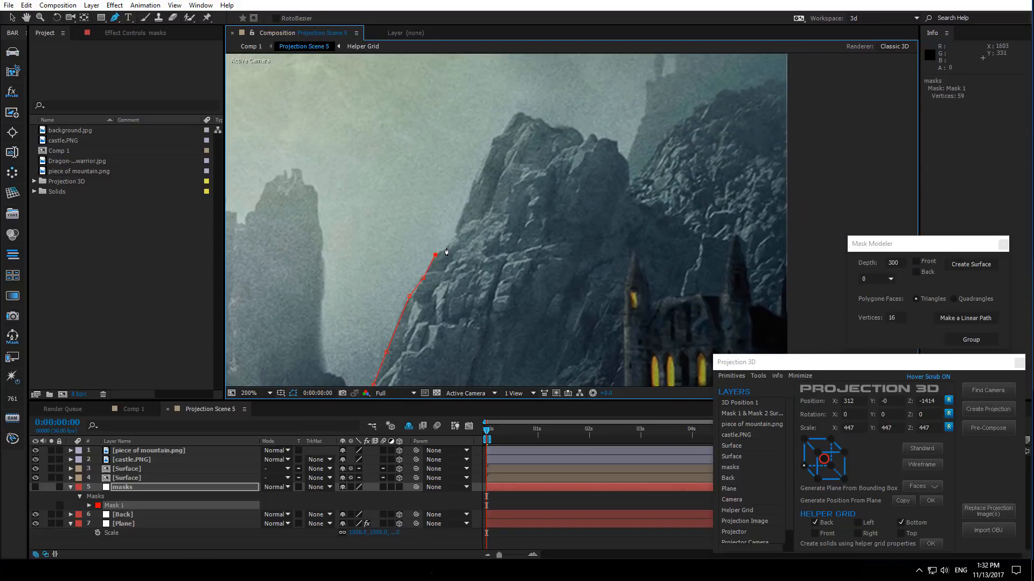
{"action": "left_click_drag", "start_coordinate": [460, 240], "coordinate": [416, 304]}
{"action": "left_click", "coordinate": [412, 290]}
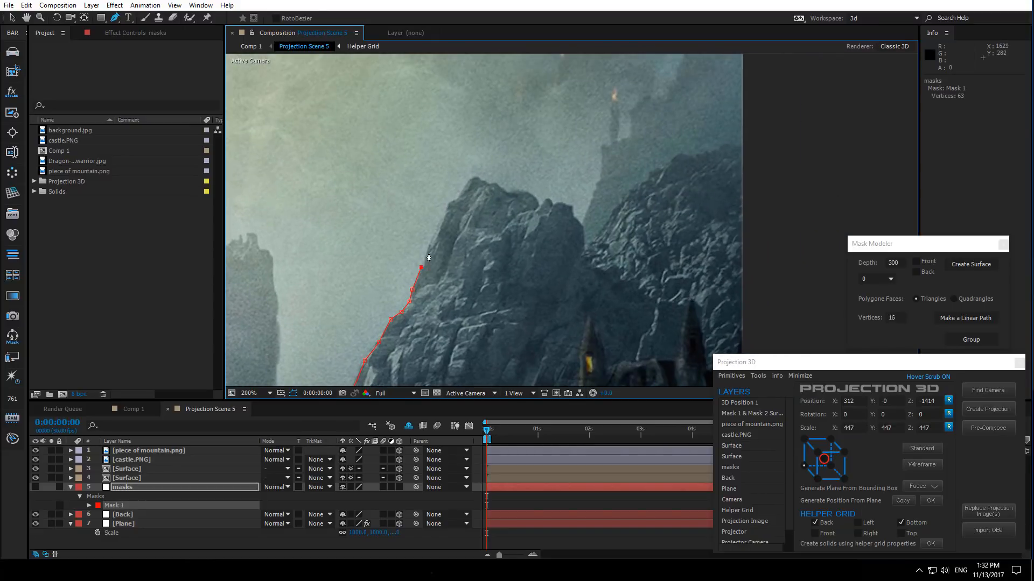
{"action": "left_click", "coordinate": [423, 260]}
{"action": "left_click", "coordinate": [444, 215]}
{"action": "left_click", "coordinate": [449, 201]}
{"action": "left_click", "coordinate": [456, 198]}
{"action": "left_click", "coordinate": [488, 185]}
{"action": "left_click", "coordinate": [494, 183]}
- Continue the outline along the mountain's summit ridge toward the right edge of the image
{"action": "scroll", "coordinate": [506, 194], "scroll_direction": "up", "scroll_amount": 2}
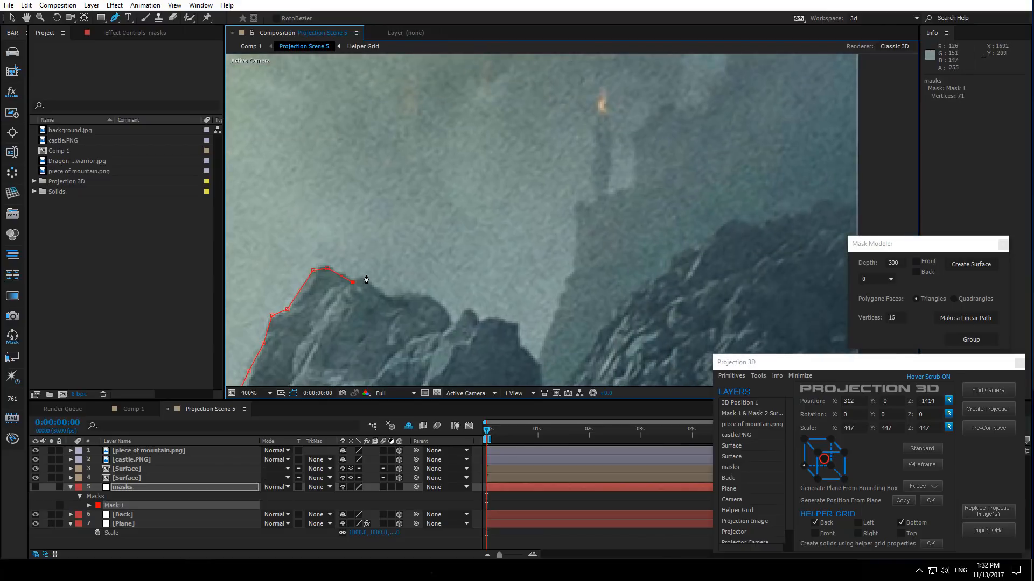
{"action": "left_click", "coordinate": [444, 308]}
{"action": "left_click", "coordinate": [523, 347]}
{"action": "left_click_drag", "start_coordinate": [523, 349], "coordinate": [469, 280]}
{"action": "left_click_drag", "start_coordinate": [445, 248], "coordinate": [443, 248]}
{"action": "left_click", "coordinate": [487, 298]}
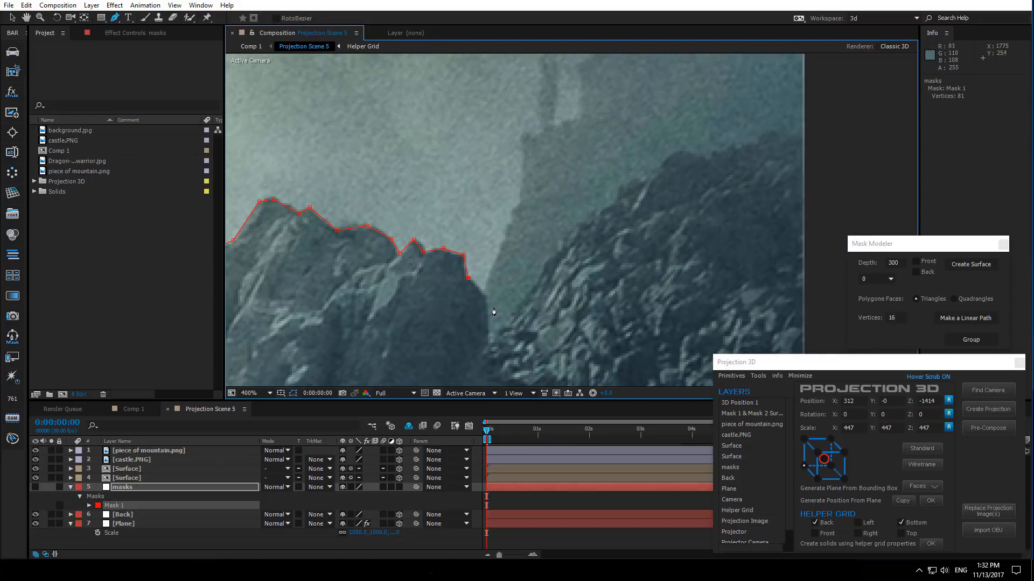
{"action": "left_click_drag", "start_coordinate": [552, 257], "coordinate": [370, 353]}
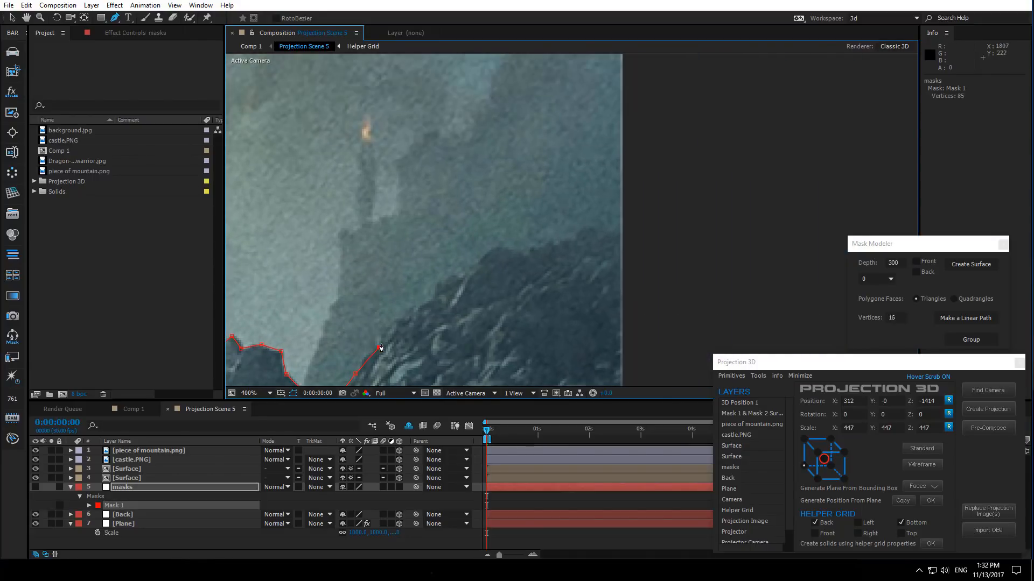
{"action": "left_click", "coordinate": [396, 319]}
- Add corner vertices at the right edge and lower right, then close the mask at its starting vertex
{"action": "left_click", "coordinate": [666, 229]}
{"action": "scroll", "coordinate": [666, 229], "scroll_direction": "down", "scroll_amount": 5}
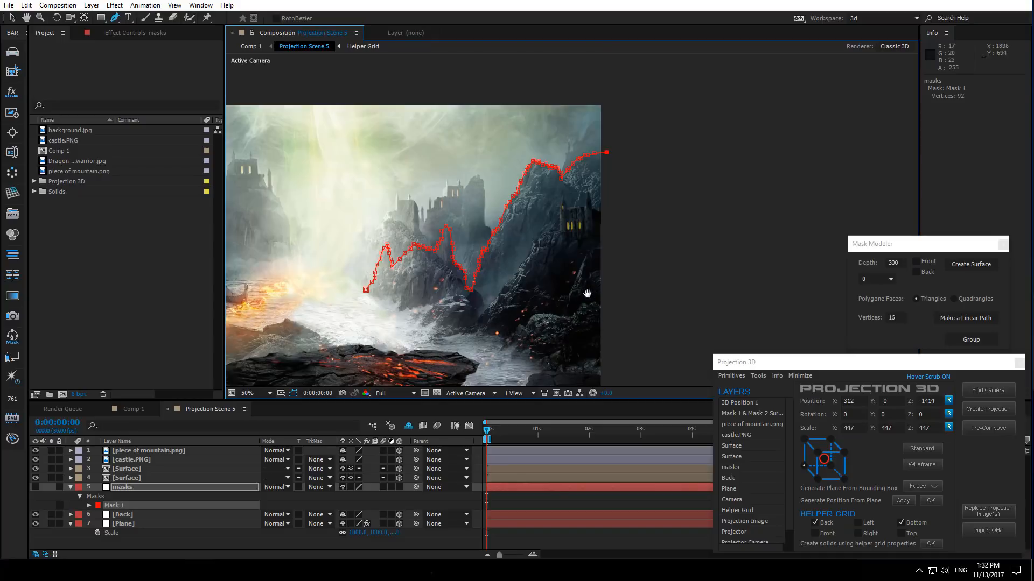
{"action": "scroll", "coordinate": [591, 296], "scroll_direction": "down", "scroll_amount": 1}
{"action": "left_click", "coordinate": [604, 302]}
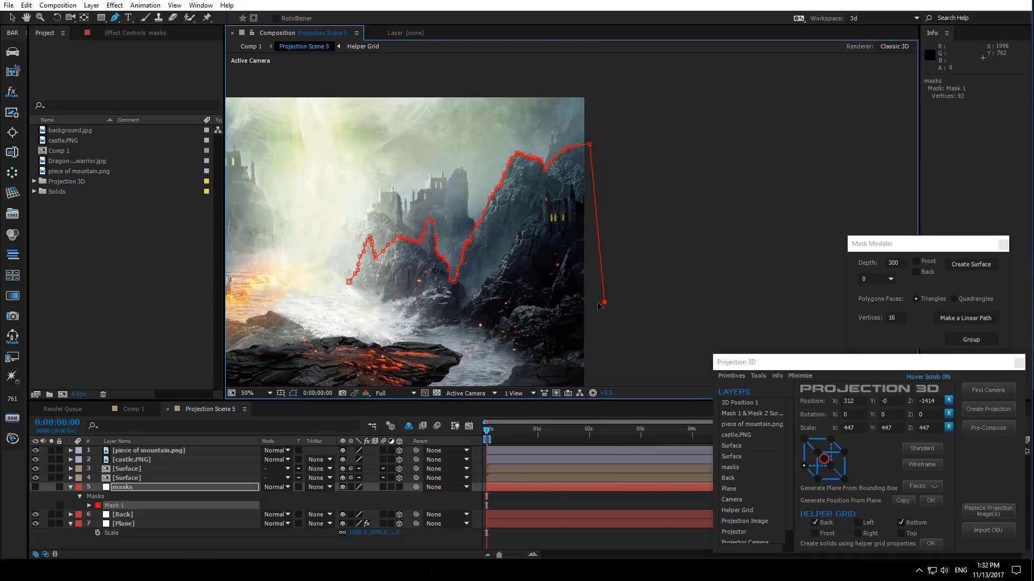
{"action": "left_click", "coordinate": [349, 282]}
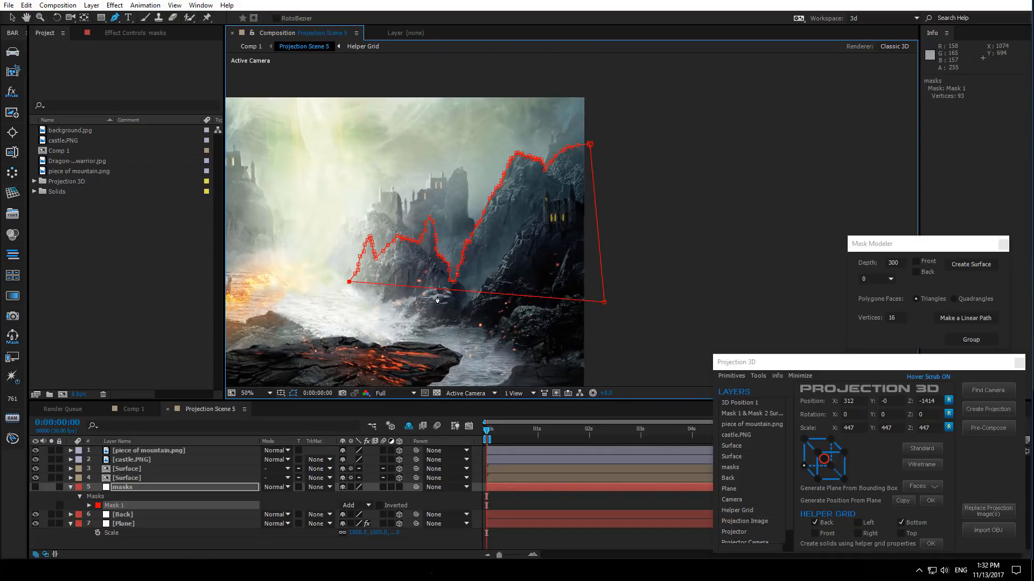
- Align the mask's bottom-right corner level with the bottom-left vertex using a horizontal ruler guide, then remove the guide
{"action": "left_click_drag", "start_coordinate": [604, 302], "coordinate": [596, 286]}
{"action": "scroll", "coordinate": [588, 293], "scroll_direction": "up", "scroll_amount": 1}
{"action": "left_click_drag", "start_coordinate": [614, 341], "coordinate": [687, 269]}
{"action": "left_click_drag", "start_coordinate": [624, 289], "coordinate": [718, 295]}
{"action": "key", "text": "ctrl+r"}
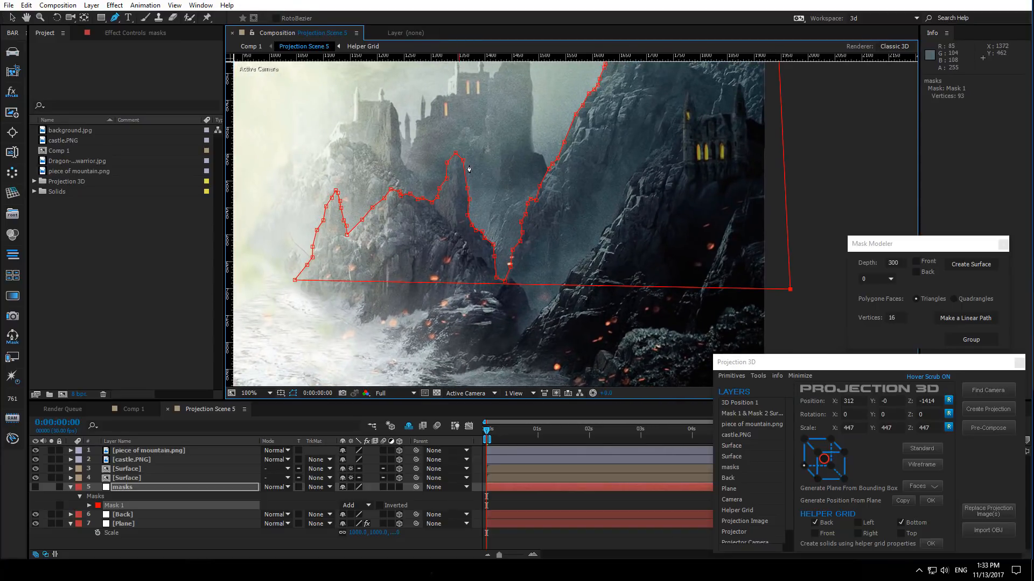
{"action": "left_click_drag", "start_coordinate": [535, 56], "coordinate": [526, 280]}
{"action": "key", "text": "v"}
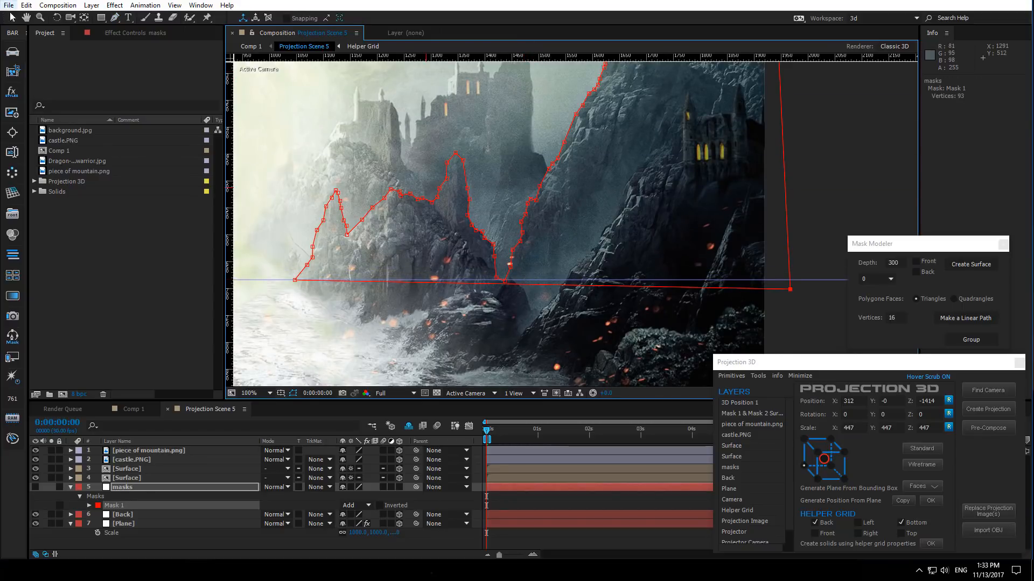
{"action": "left_click", "coordinate": [793, 296]}
{"action": "left_click_drag", "start_coordinate": [789, 290], "coordinate": [790, 279]}
{"action": "key", "text": "ctrl+r"}
{"action": "scroll", "coordinate": [431, 273], "scroll_direction": "down", "scroll_amount": 1}
{"action": "left_click_drag", "start_coordinate": [372, 275], "coordinate": [380, 322]}
{"action": "left_click_drag", "start_coordinate": [365, 282], "coordinate": [409, 28]}
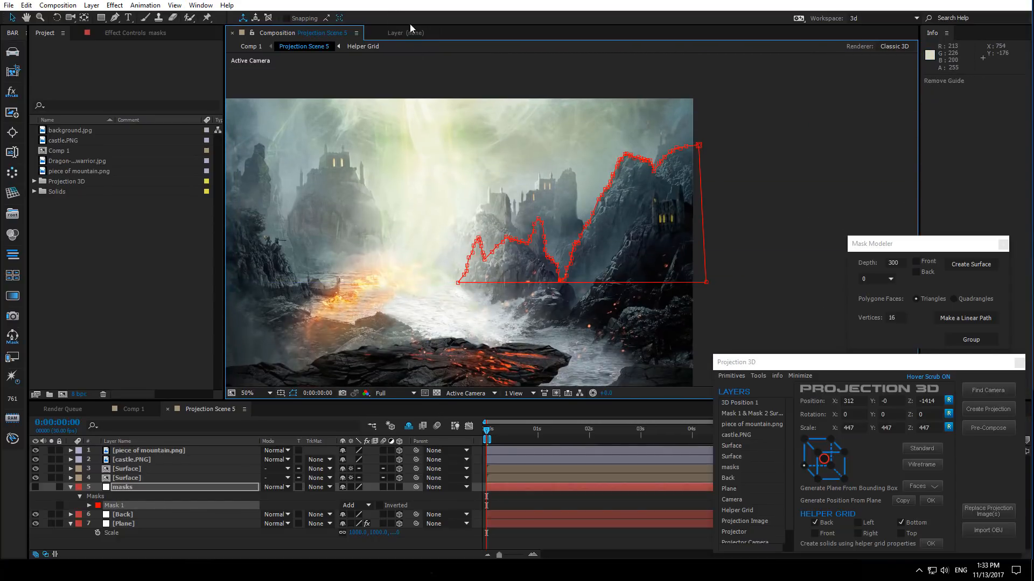
- Zoom out and check the closed mask outline against the mountains in the image
{"action": "scroll", "coordinate": [455, 246], "scroll_direction": "down", "scroll_amount": 1}
{"action": "scroll", "coordinate": [453, 286], "scroll_direction": "up", "scroll_amount": 2}
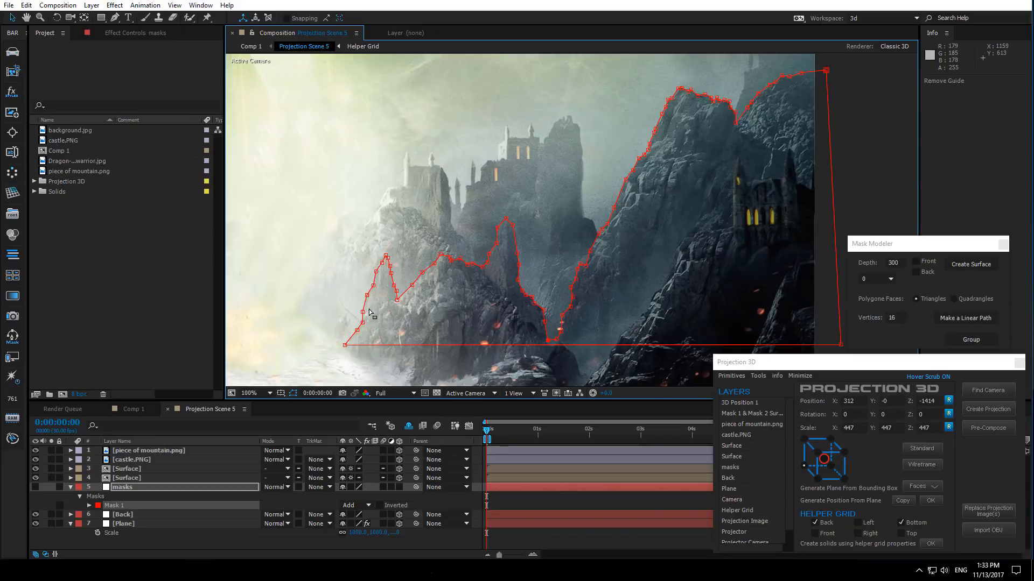
{"action": "left_click_drag", "start_coordinate": [470, 365], "coordinate": [465, 278]}
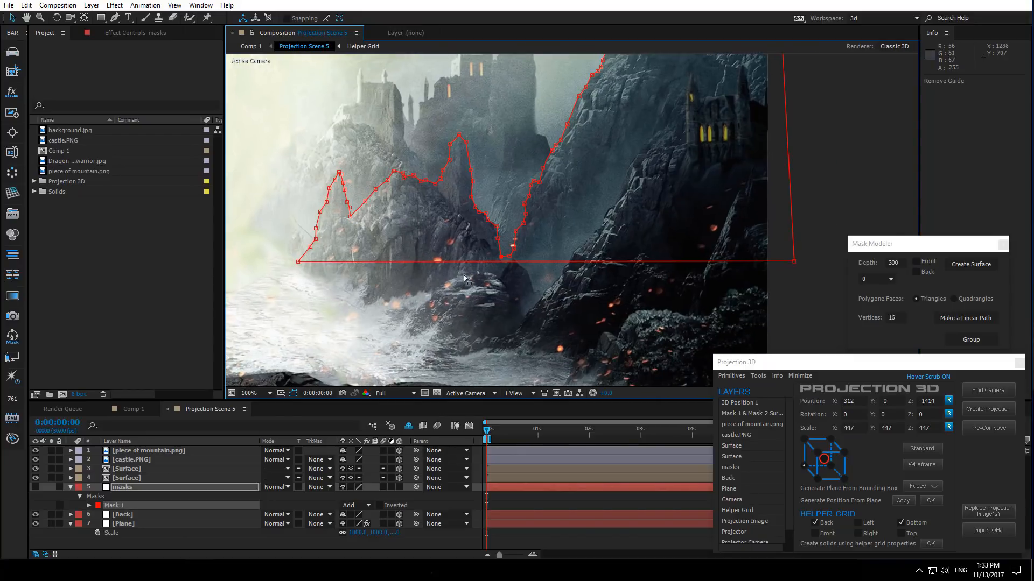
{"action": "left_click", "coordinate": [538, 262]}
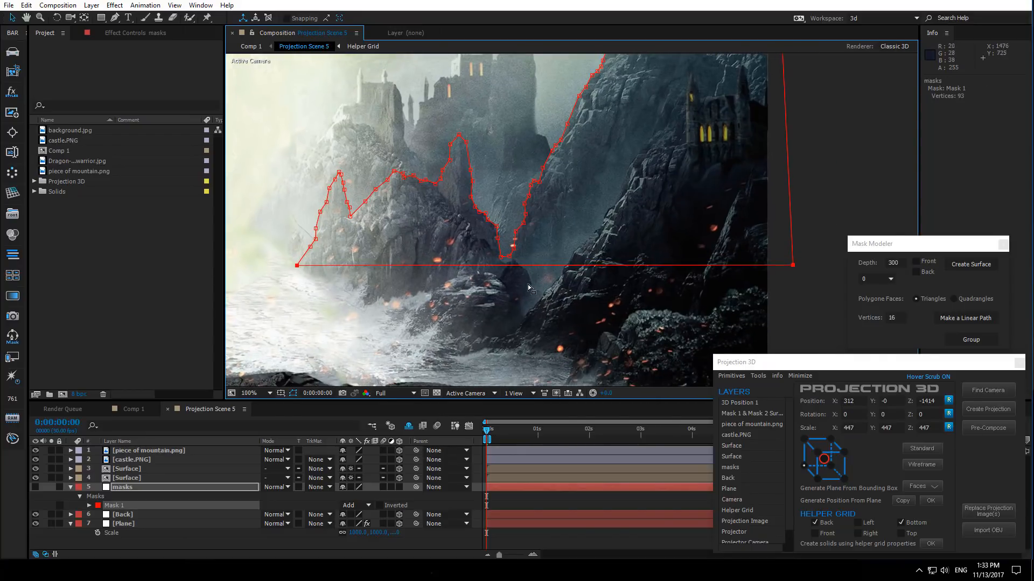
{"action": "scroll", "coordinate": [522, 285], "scroll_direction": "down", "scroll_amount": 2}
{"action": "left_click", "coordinate": [539, 266]}
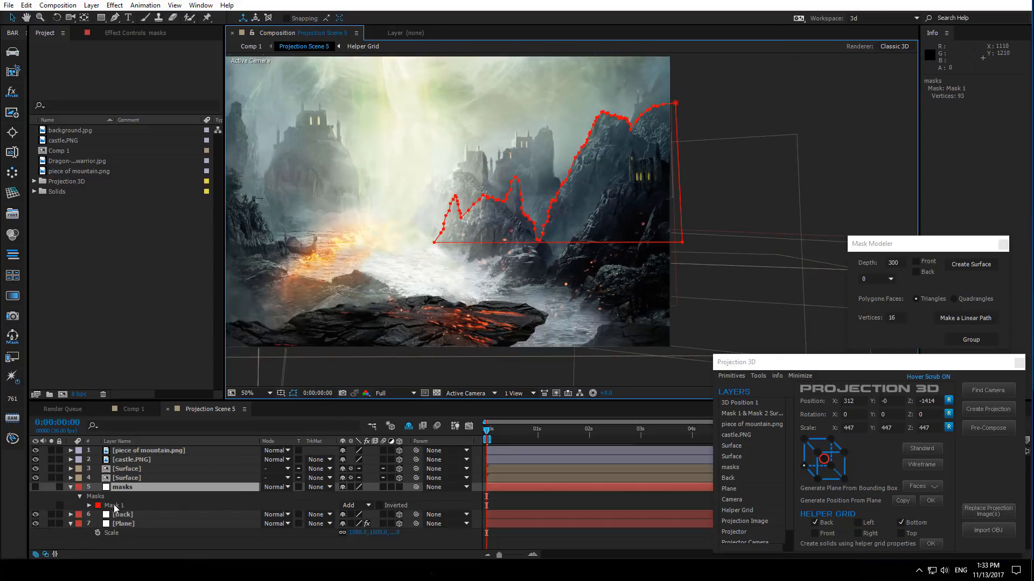
- Duplicate the mask and set the duplicate's colour to green (00FF24)
{"action": "left_click", "coordinate": [115, 506]}
{"action": "key", "text": "ctrl+d"}
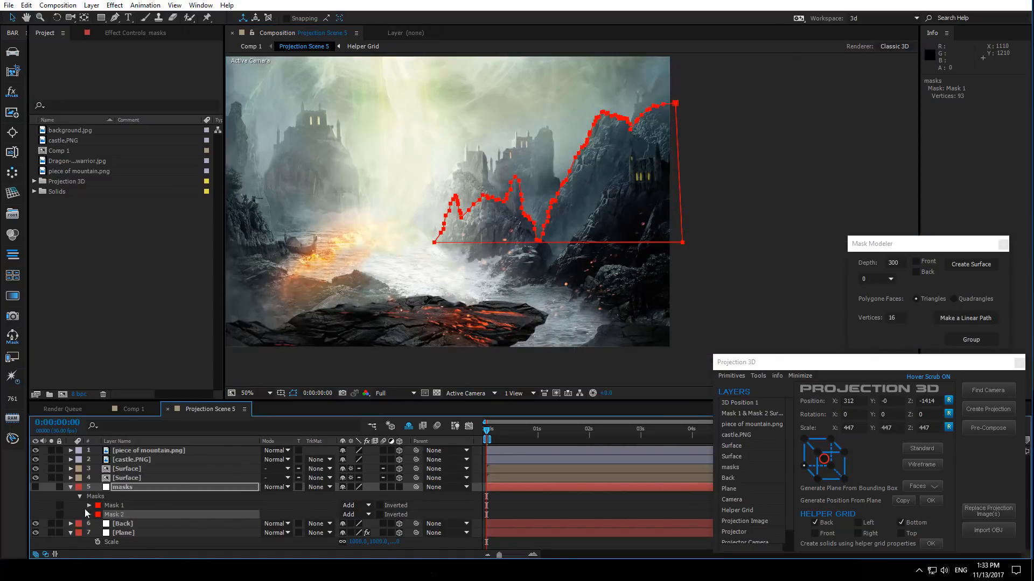
{"action": "left_click", "coordinate": [98, 515]}
{"action": "left_click", "coordinate": [221, 341]}
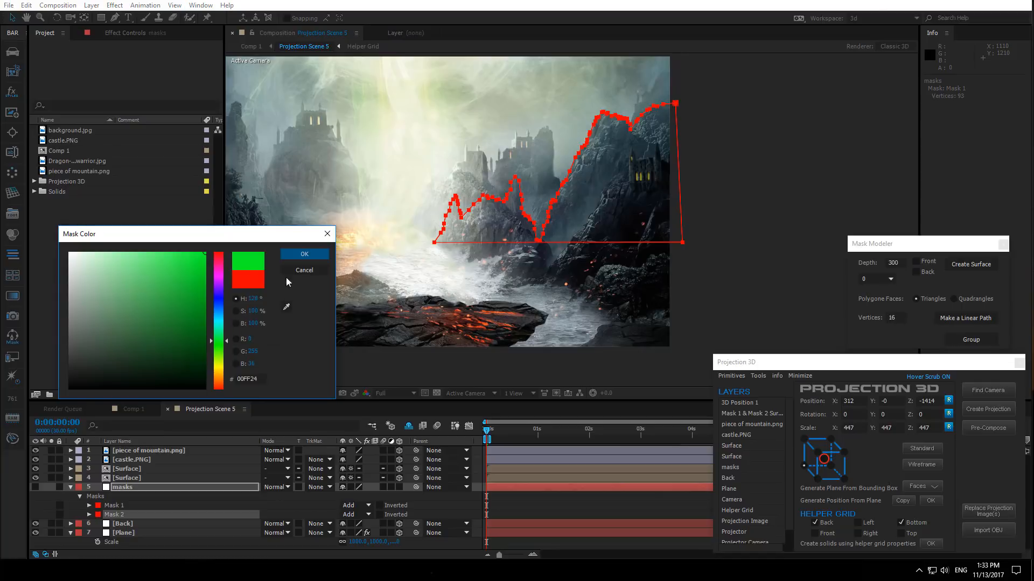
{"action": "left_click", "coordinate": [303, 255]}
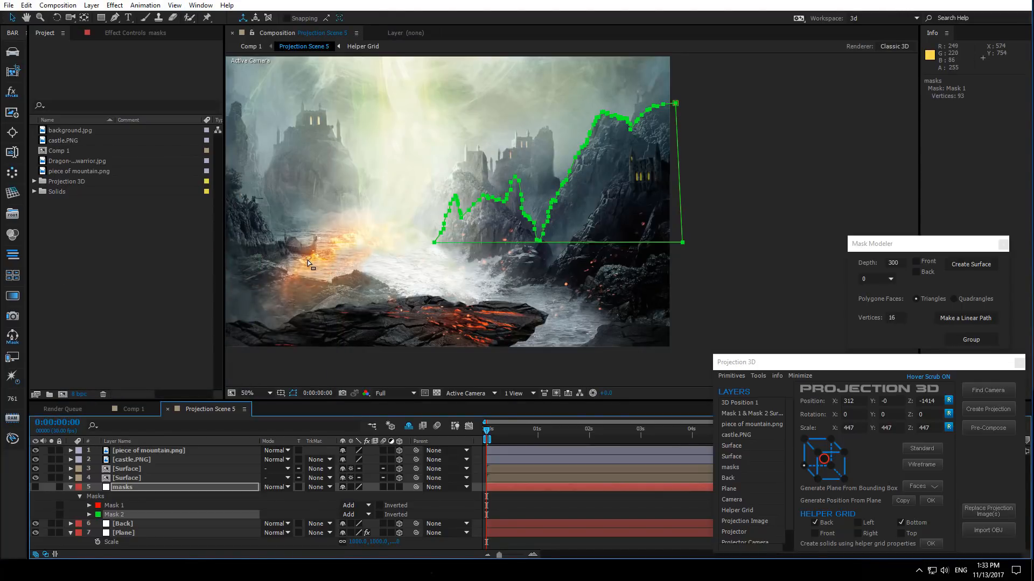
- Nudge the green duplicate mask downward below the red mask
{"action": "key", "text": "shift+Down"}
{"action": "key", "text": "shift+Down"}
{"action": "key", "text": "shift+Down"}
{"action": "key", "text": "shift+Down"}
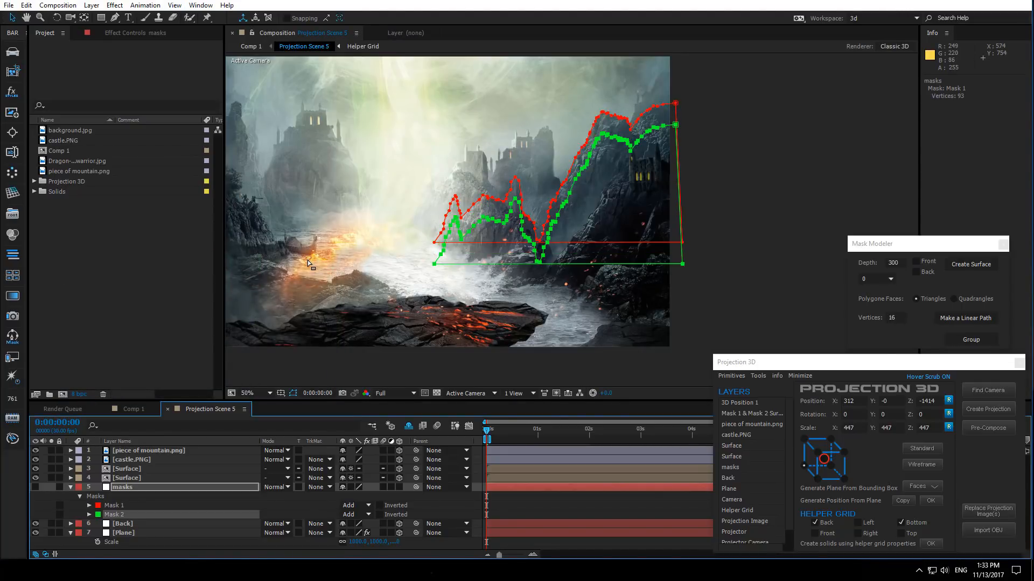
- Reshape the green mask by moving its vertices onto the lower rock ridge in the middle of the image
{"action": "key", "text": "period"}
{"action": "key", "text": "period"}
{"action": "key", "text": "period"}
{"action": "key", "text": "period"}
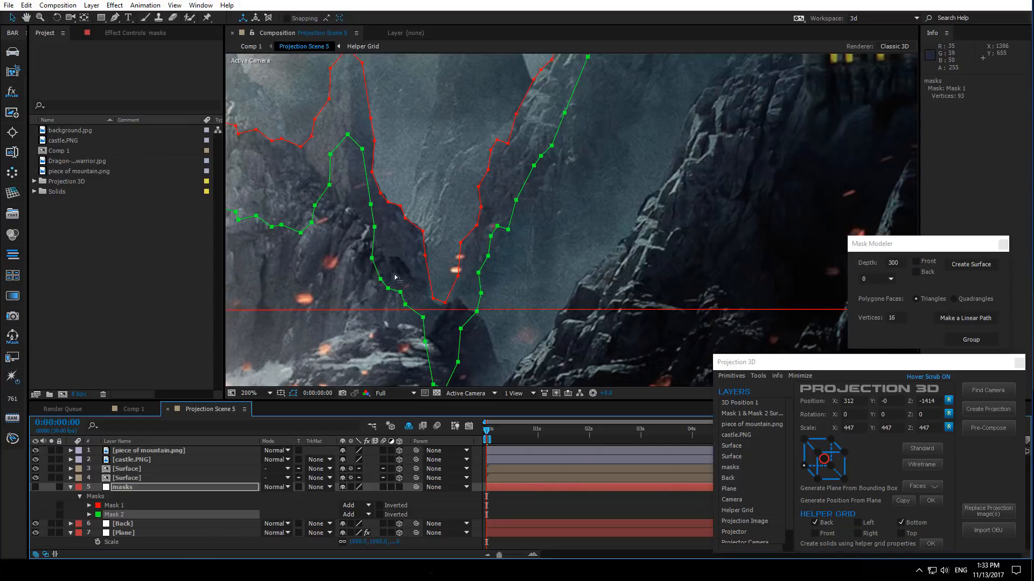
{"action": "left_click_drag", "start_coordinate": [289, 306], "coordinate": [509, 312]}
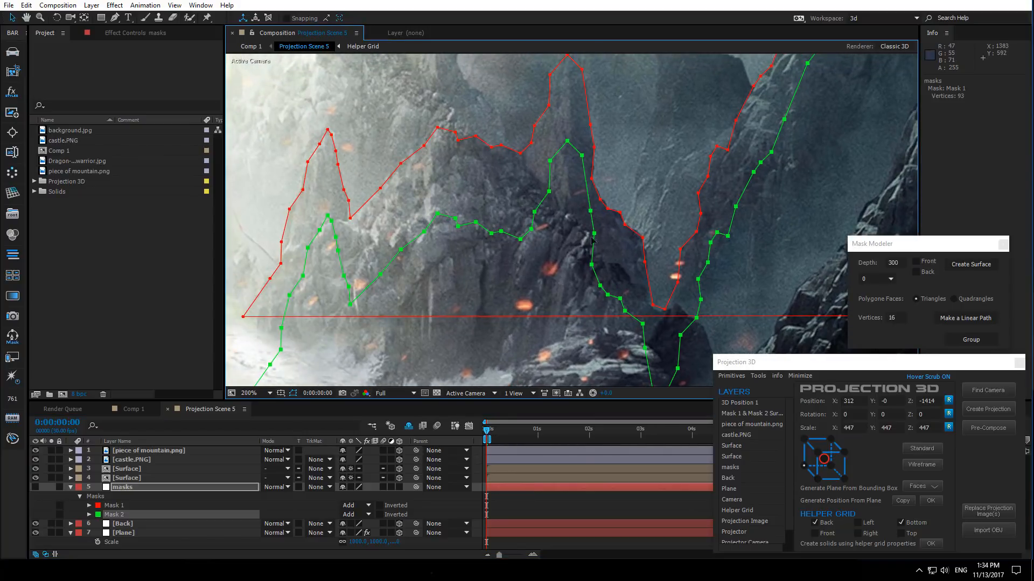
{"action": "left_click", "coordinate": [532, 230]}
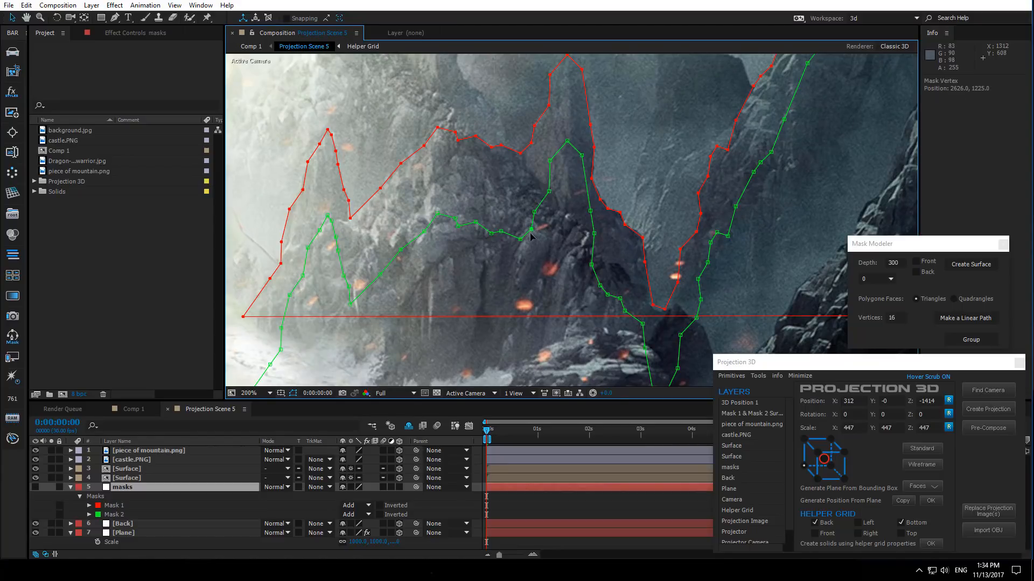
{"action": "left_click_drag", "start_coordinate": [525, 243], "coordinate": [535, 241]}
{"action": "left_click_drag", "start_coordinate": [549, 160], "coordinate": [543, 231]}
{"action": "left_click_drag", "start_coordinate": [567, 141], "coordinate": [570, 219]}
{"action": "left_click_drag", "start_coordinate": [590, 211], "coordinate": [600, 289]}
{"action": "mouse_move", "coordinate": [588, 267]}
{"action": "left_mouse_down"}
{"action": "mouse_move", "coordinate": [571, 246]}
{"action": "mouse_move", "coordinate": [579, 267]}
{"action": "mouse_move", "coordinate": [573, 261]}
{"action": "left_mouse_up"}
{"action": "left_click_drag", "start_coordinate": [570, 219], "coordinate": [536, 251]}
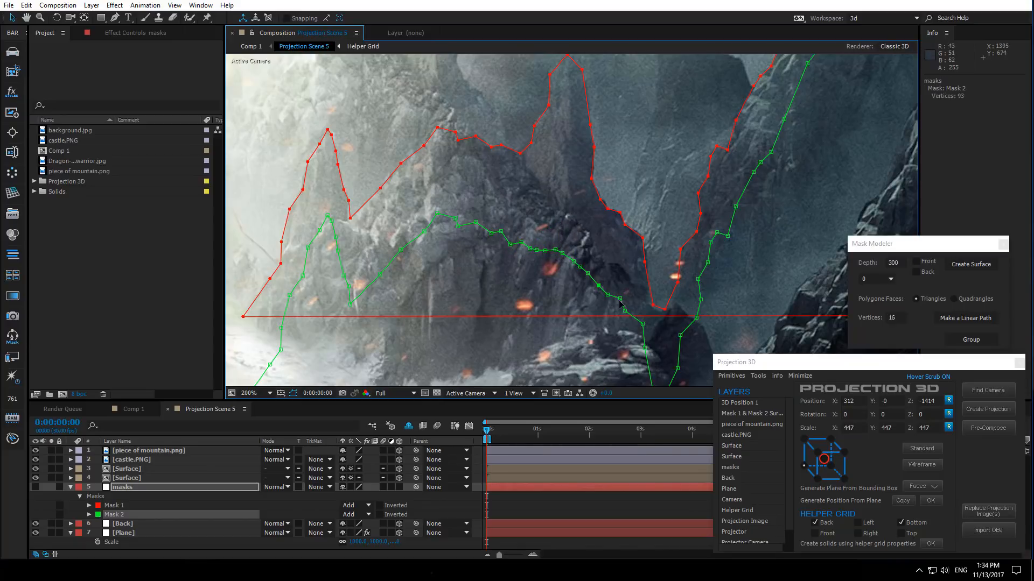
- Continue fitting the green mask's vertices along the central ridge and the rocks to its left
{"action": "left_click_drag", "start_coordinate": [619, 299], "coordinate": [615, 304]}
{"action": "left_click_drag", "start_coordinate": [437, 213], "coordinate": [437, 222]}
{"action": "left_click_drag", "start_coordinate": [458, 226], "coordinate": [482, 228]}
{"action": "left_click_drag", "start_coordinate": [466, 220], "coordinate": [471, 247]}
{"action": "left_click", "coordinate": [471, 255]}
{"action": "left_click_drag", "start_coordinate": [455, 241], "coordinate": [465, 251]}
{"action": "left_click_drag", "start_coordinate": [437, 223], "coordinate": [423, 267]}
{"action": "left_click_drag", "start_coordinate": [404, 250], "coordinate": [426, 199]}
{"action": "left_click_drag", "start_coordinate": [402, 222], "coordinate": [435, 226]}
{"action": "left_click_drag", "start_coordinate": [399, 256], "coordinate": [419, 251]}
{"action": "left_click_drag", "start_coordinate": [370, 237], "coordinate": [389, 256]}
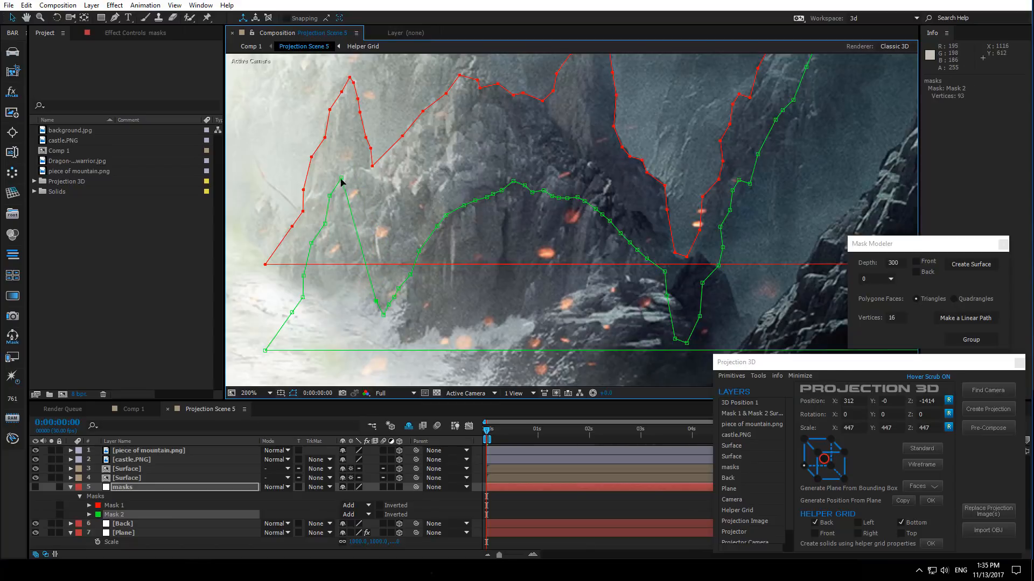
- Pull the green mask's left-end vertices down onto the lower rocks near the water
{"action": "left_click_drag", "start_coordinate": [292, 312], "coordinate": [343, 331]}
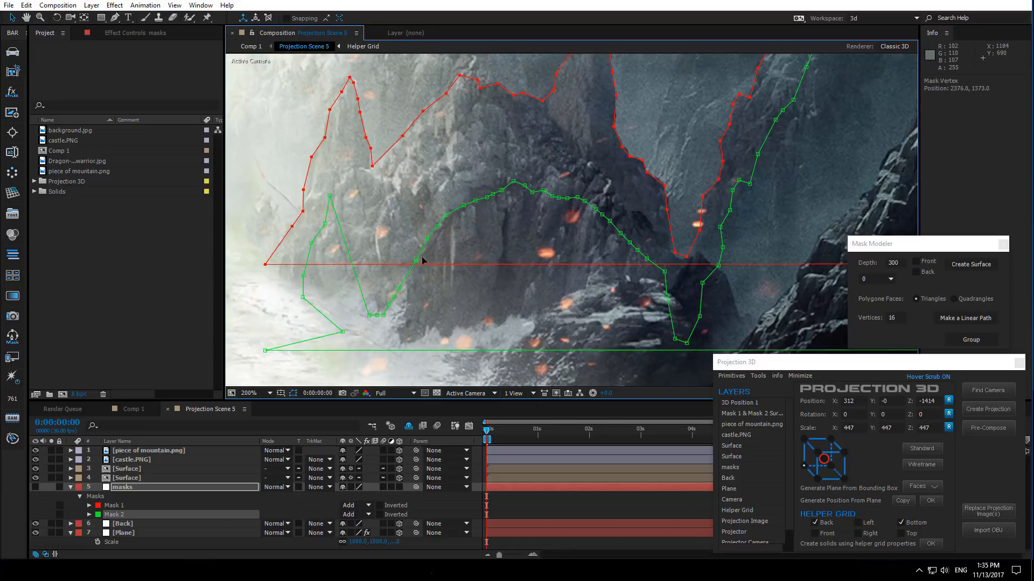
{"action": "left_click_drag", "start_coordinate": [422, 258], "coordinate": [399, 316]}
{"action": "left_click_drag", "start_coordinate": [329, 197], "coordinate": [396, 326]}
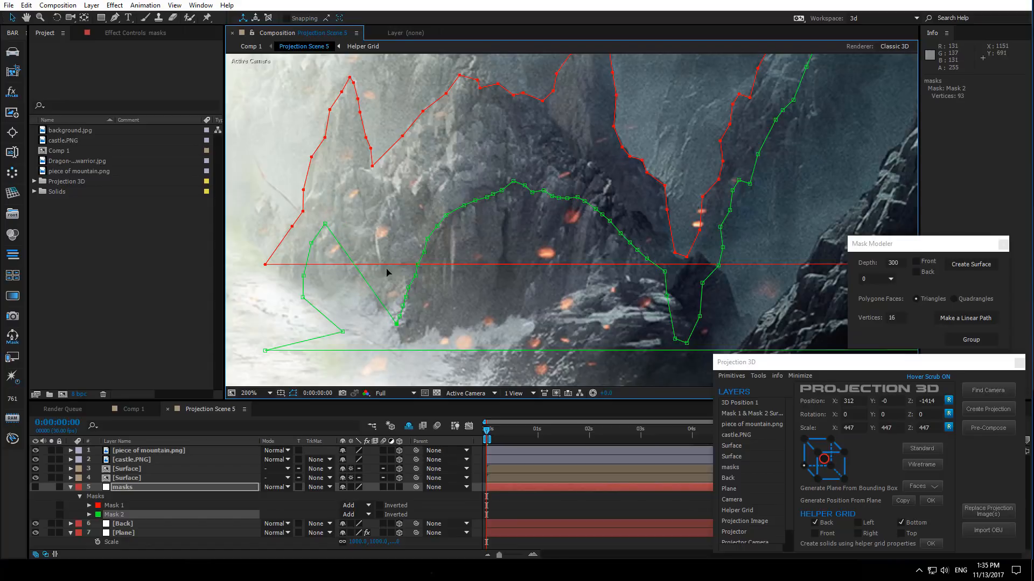
{"action": "left_click_drag", "start_coordinate": [294, 351], "coordinate": [411, 285]}
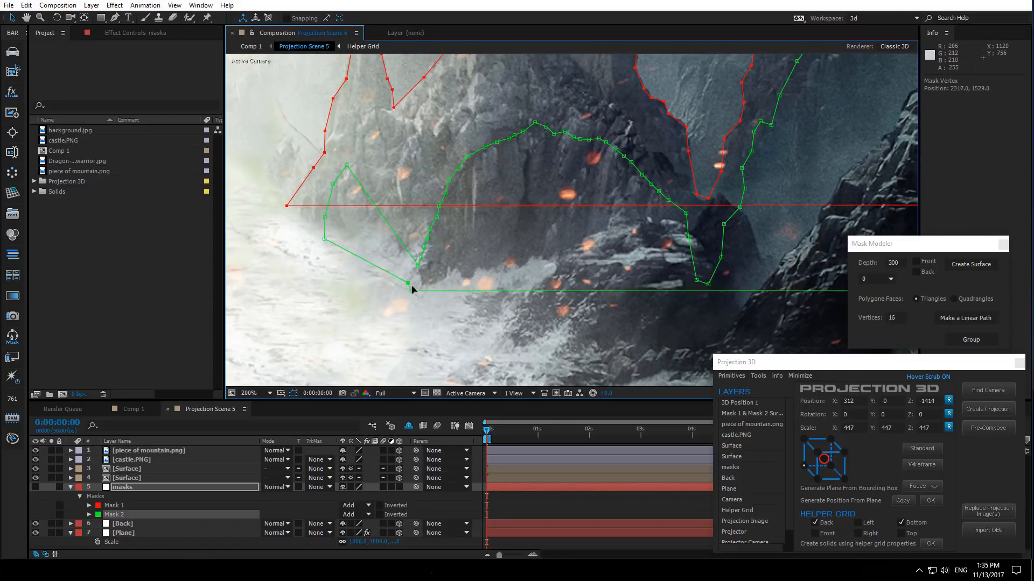
{"action": "left_click_drag", "start_coordinate": [325, 239], "coordinate": [415, 280]}
{"action": "scroll", "coordinate": [358, 229], "scroll_direction": "up", "scroll_amount": 2}
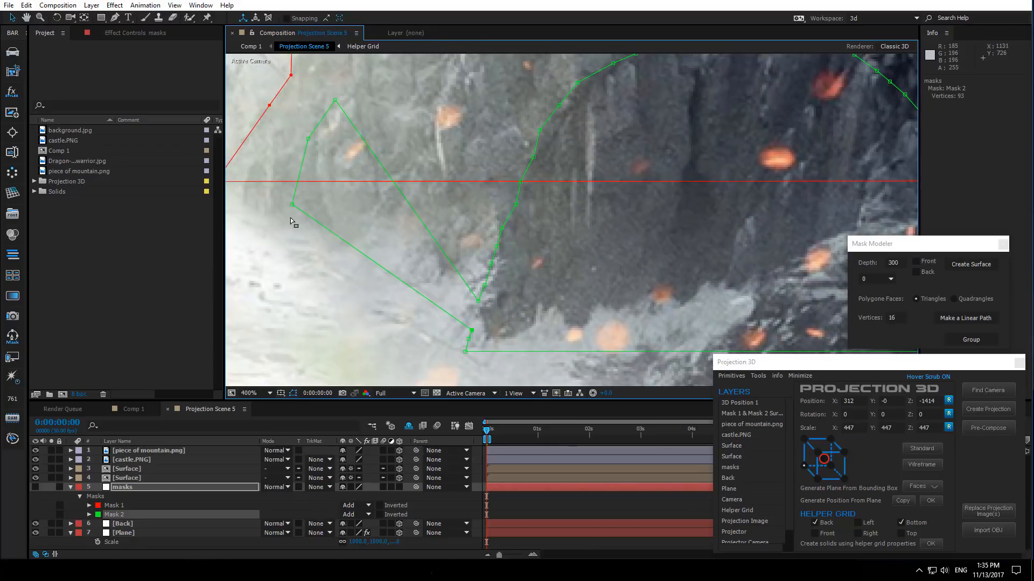
{"action": "left_click_drag", "start_coordinate": [291, 204], "coordinate": [473, 323]}
{"action": "left_click_drag", "start_coordinate": [308, 138], "coordinate": [474, 315]}
{"action": "left_click_drag", "start_coordinate": [334, 100], "coordinate": [466, 291]}
{"action": "scroll", "coordinate": [458, 283], "scroll_direction": "down", "scroll_amount": 2}
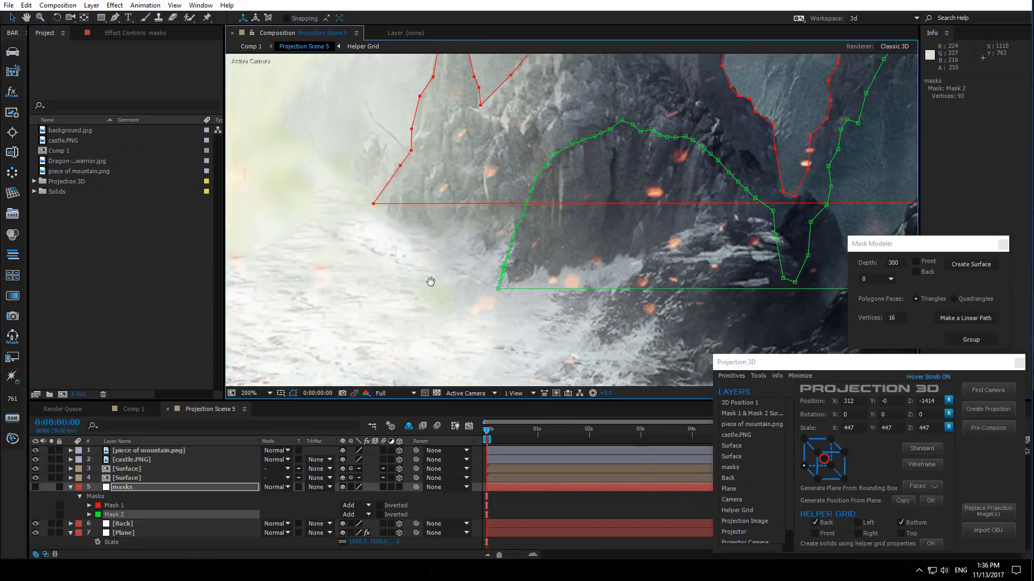
{"action": "scroll", "coordinate": [475, 231], "scroll_direction": "down", "scroll_amount": 2}
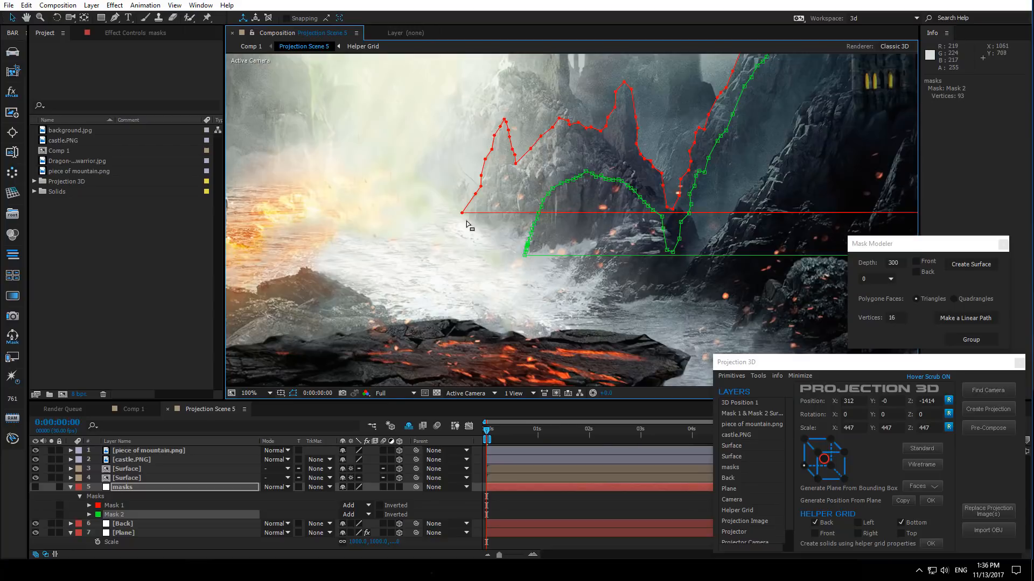
{"action": "scroll", "coordinate": [472, 232], "scroll_direction": "up", "scroll_amount": 1}
{"action": "left_click_drag", "start_coordinate": [450, 253], "coordinate": [394, 283]}
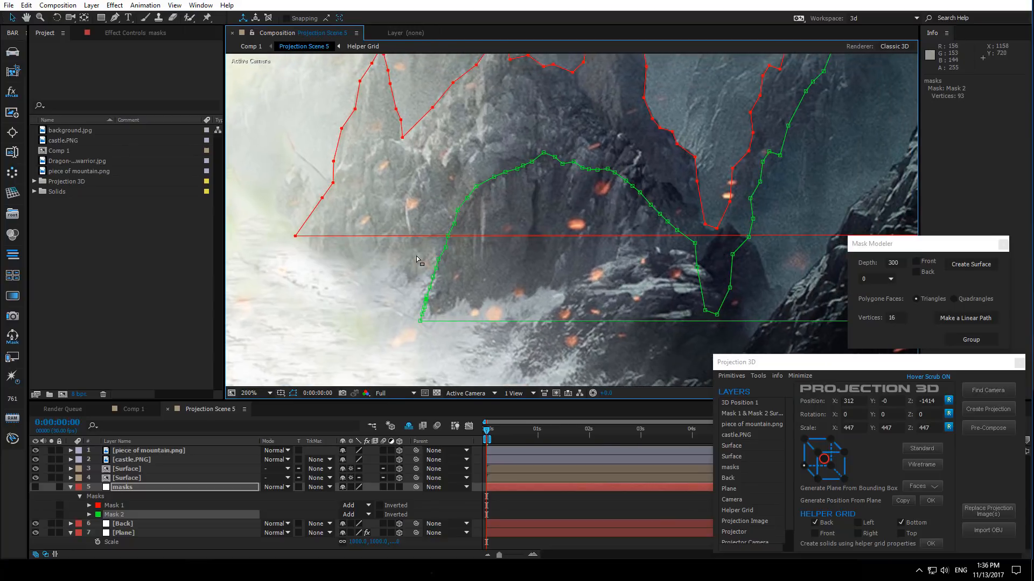
{"action": "scroll", "coordinate": [394, 283], "scroll_direction": "down", "scroll_amount": 1}
{"action": "left_click_drag", "start_coordinate": [686, 222], "coordinate": [502, 246]}
{"action": "left_click_drag", "start_coordinate": [501, 201], "coordinate": [477, 223]}
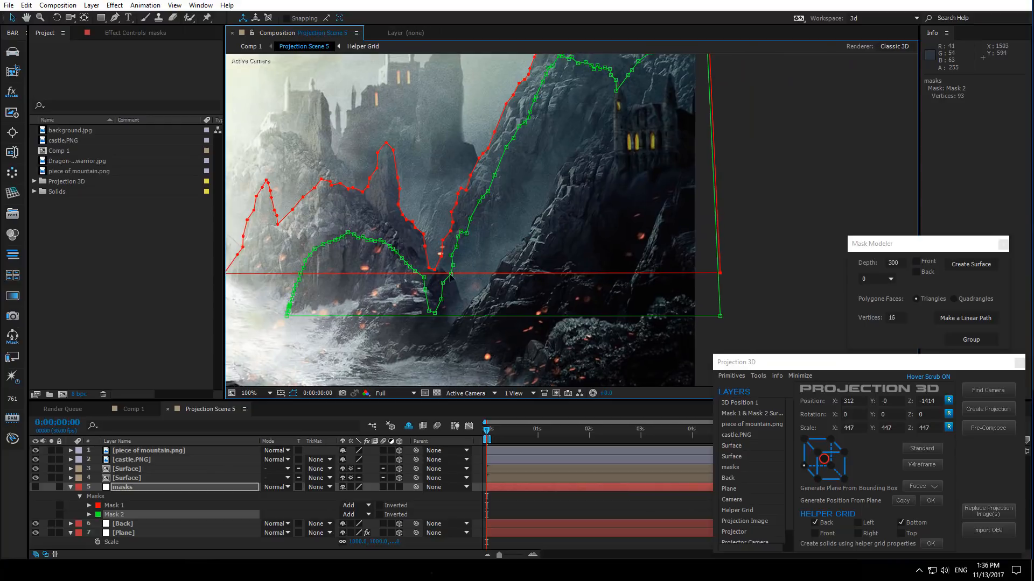
- Fit the green mask's vertices along the slope rising toward the castle on the right
{"action": "scroll", "coordinate": [440, 313], "scroll_direction": "up", "scroll_amount": 1}
{"action": "scroll", "coordinate": [438, 299], "scroll_direction": "down", "scroll_amount": 1}
{"action": "left_click_drag", "start_coordinate": [433, 312], "coordinate": [486, 284]}
{"action": "left_click", "coordinate": [439, 299]}
{"action": "left_click_drag", "start_coordinate": [478, 227], "coordinate": [430, 291]}
{"action": "left_click", "coordinate": [492, 273]}
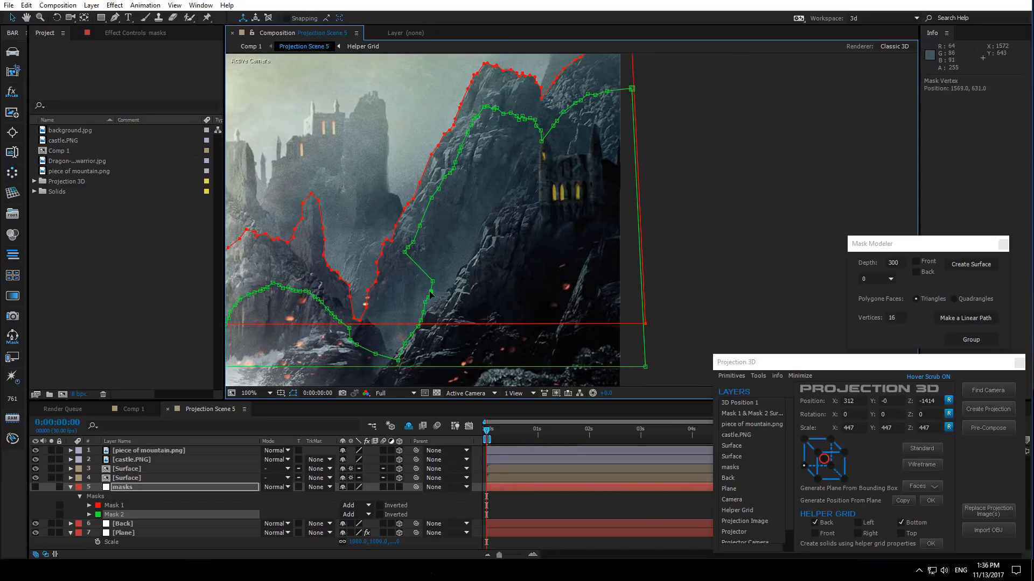
{"action": "left_click_drag", "start_coordinate": [405, 252], "coordinate": [449, 249]}
{"action": "left_click_drag", "start_coordinate": [471, 158], "coordinate": [426, 241]}
{"action": "left_click_drag", "start_coordinate": [440, 189], "coordinate": [431, 252]}
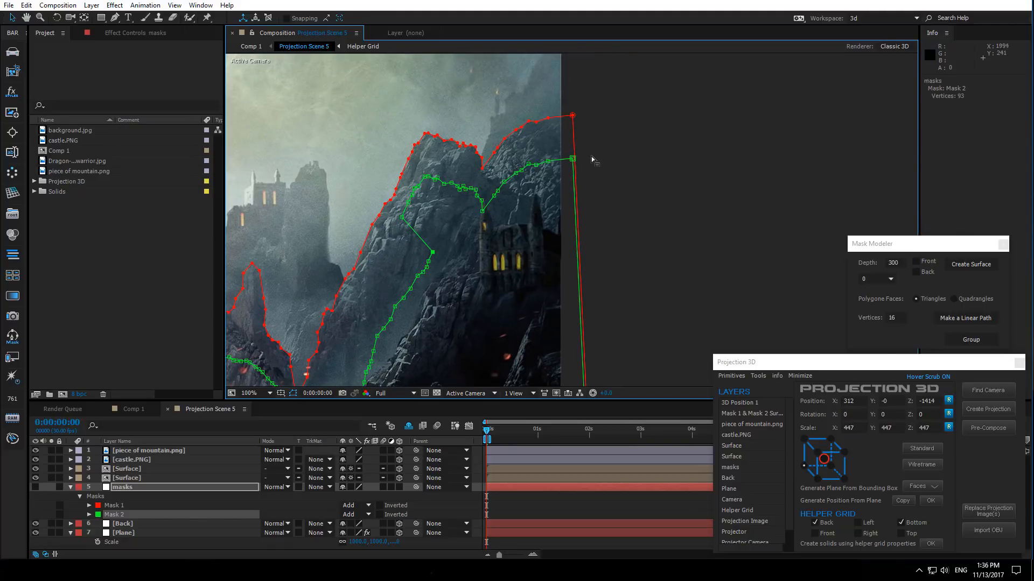
- Reshape the green mask's right end so it runs across the castle and down the right side
{"action": "left_click_drag", "start_coordinate": [592, 156], "coordinate": [531, 185]}
{"action": "double_click", "coordinate": [537, 216]}
{"action": "left_click_drag", "start_coordinate": [543, 205], "coordinate": [509, 216]}
{"action": "double_click", "coordinate": [508, 198]}
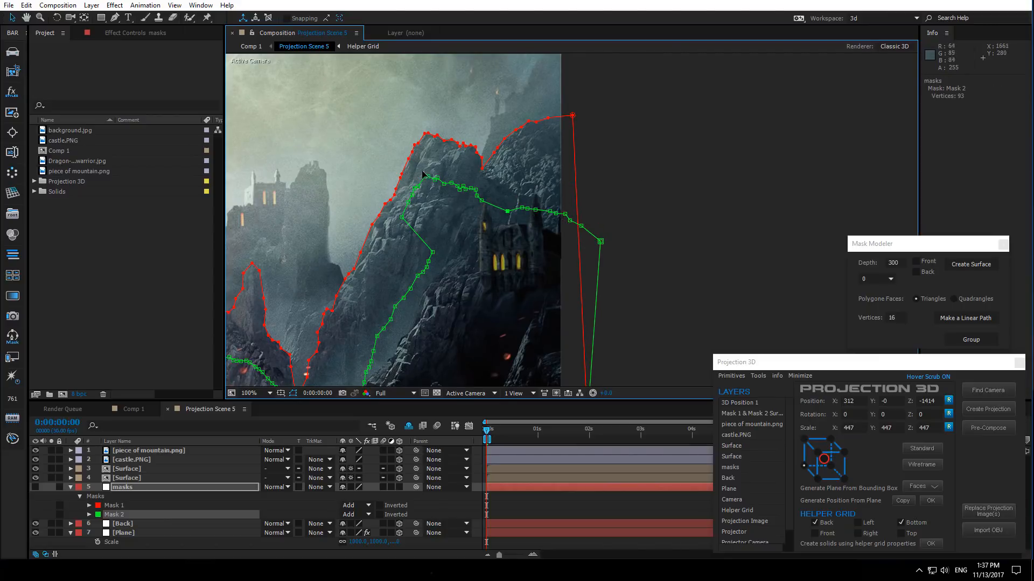
{"action": "left_click_drag", "start_coordinate": [420, 170], "coordinate": [491, 211]}
{"action": "double_click", "coordinate": [489, 209]}
{"action": "left_click_drag", "start_coordinate": [428, 191], "coordinate": [426, 219]}
{"action": "left_click_drag", "start_coordinate": [450, 227], "coordinate": [451, 238]}
{"action": "double_click", "coordinate": [444, 240]}
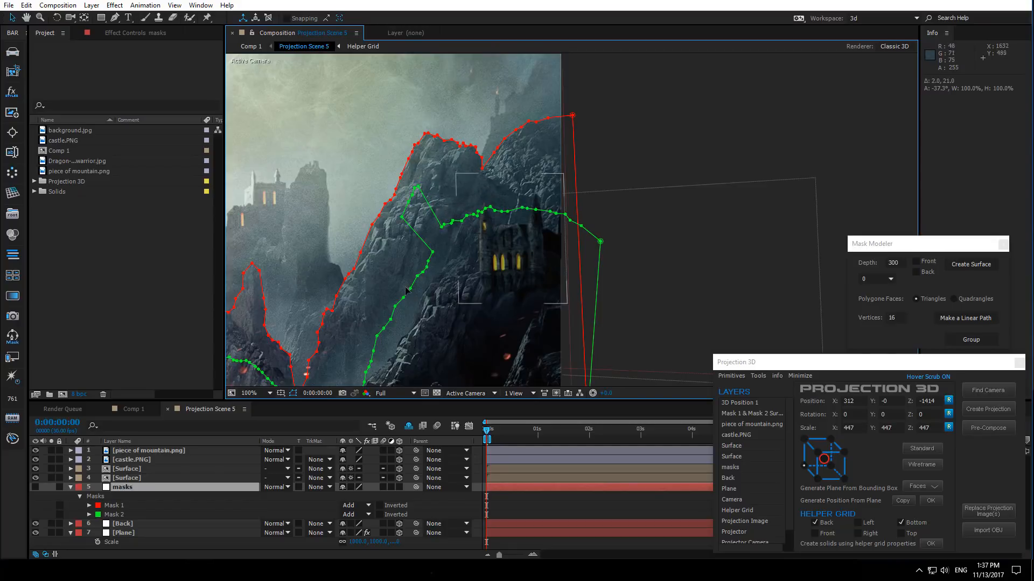
- Adjust the green mask's vertices on the slope just left of the castle into a smooth line
{"action": "left_click_drag", "start_coordinate": [402, 217], "coordinate": [436, 245]}
{"action": "left_click_drag", "start_coordinate": [453, 241], "coordinate": [401, 306]}
{"action": "left_click_drag", "start_coordinate": [417, 276], "coordinate": [412, 279]}
{"action": "left_click_drag", "start_coordinate": [375, 322], "coordinate": [425, 264]}
{"action": "left_click_drag", "start_coordinate": [437, 242], "coordinate": [413, 280]}
{"action": "left_click_drag", "start_coordinate": [414, 274], "coordinate": [413, 276]}
{"action": "left_click", "coordinate": [402, 255]}
{"action": "left_click_drag", "start_coordinate": [414, 186], "coordinate": [437, 231]}
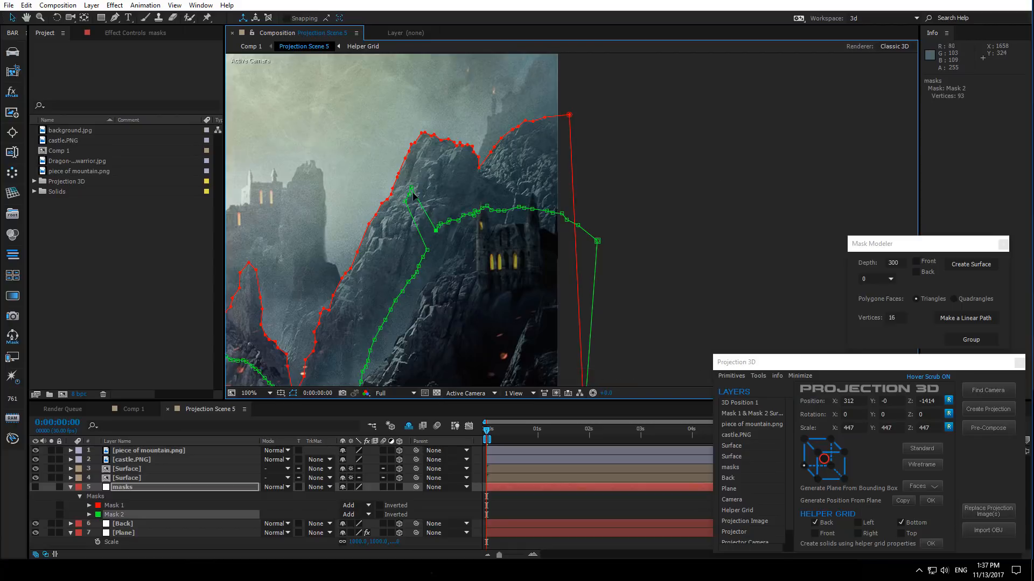
{"action": "left_click_drag", "start_coordinate": [411, 188], "coordinate": [433, 237]}
{"action": "left_click_drag", "start_coordinate": [409, 195], "coordinate": [426, 246]}
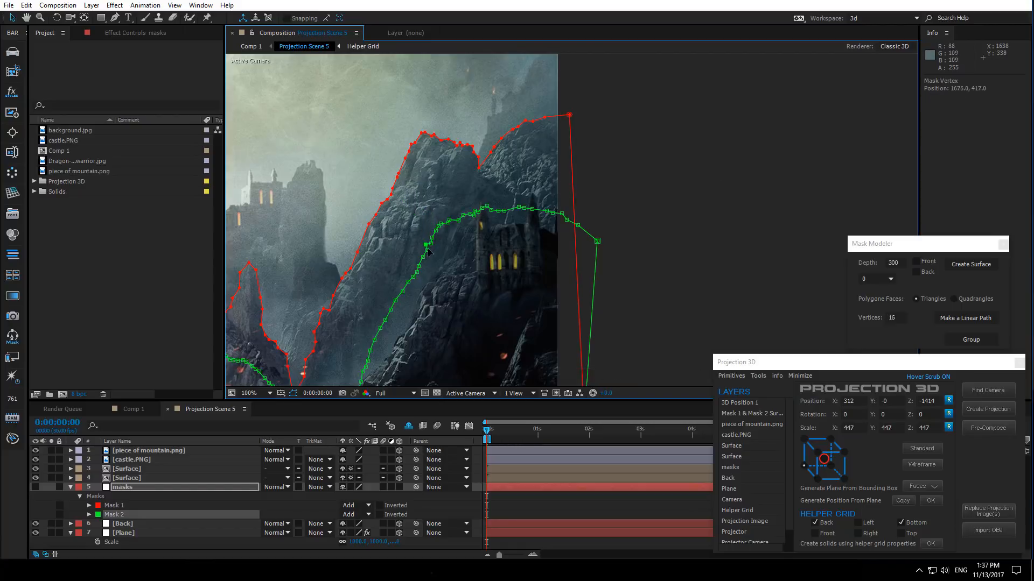
- Fine-tune two slope vertices of the green mask up close
{"action": "scroll", "coordinate": [429, 253], "scroll_direction": "up", "scroll_amount": 2}
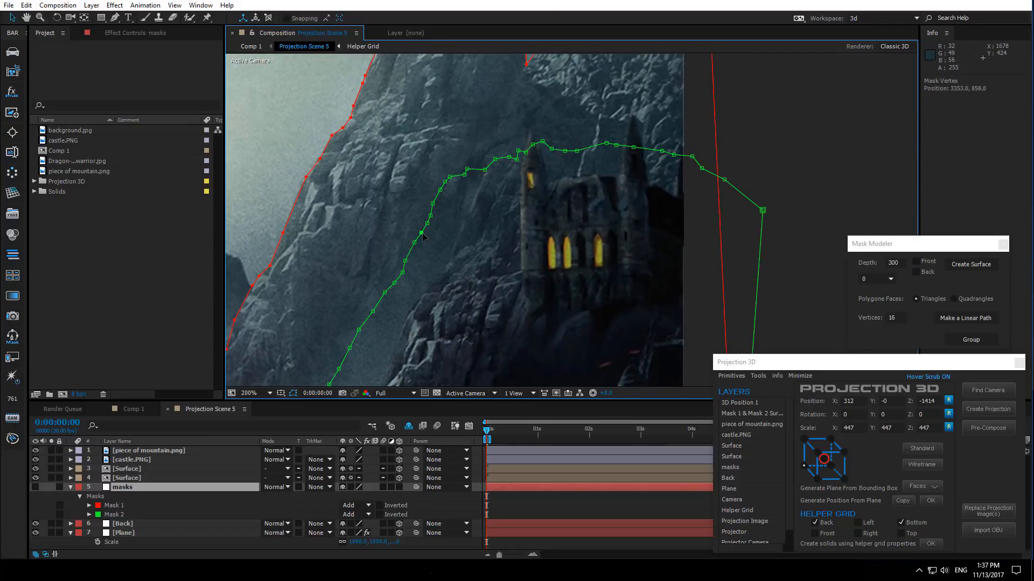
{"action": "left_click_drag", "start_coordinate": [432, 204], "coordinate": [432, 212]}
{"action": "left_click_drag", "start_coordinate": [406, 261], "coordinate": [410, 255]}
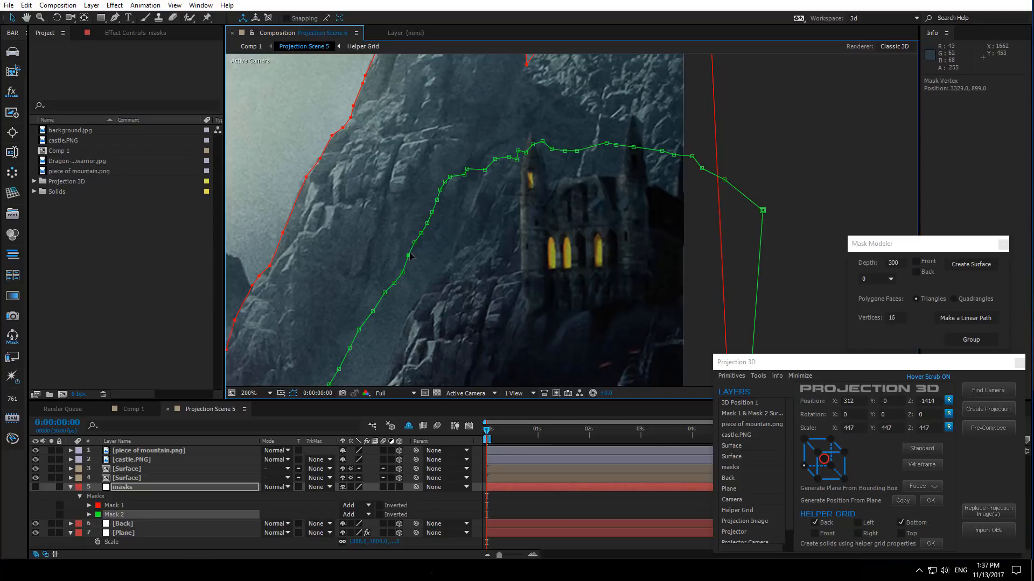
{"action": "scroll", "coordinate": [407, 287], "scroll_direction": "down", "scroll_amount": 2}
{"action": "left_click_drag", "start_coordinate": [477, 283], "coordinate": [452, 261]}
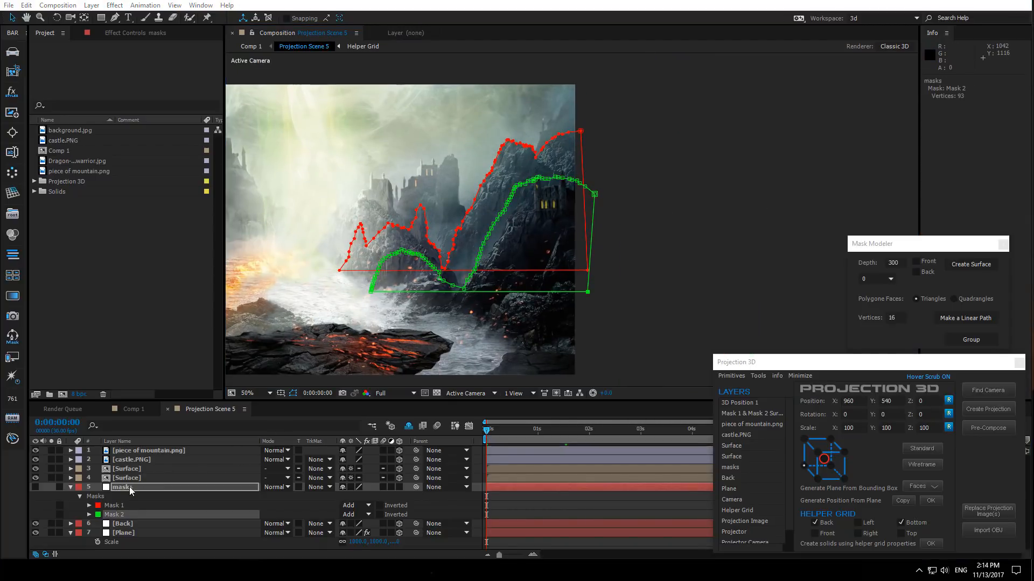
- Select Mask 2 and nudge it up so its bottom edge sits on the red mask's baseline
{"action": "left_click", "coordinate": [131, 489]}
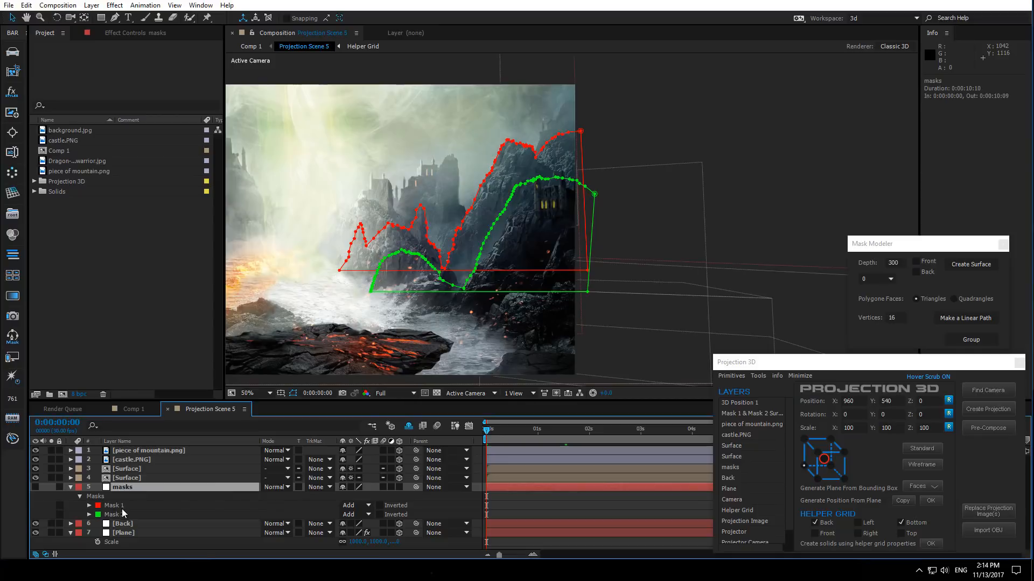
{"action": "left_click", "coordinate": [122, 516]}
{"action": "key", "text": "Up"}
{"action": "key", "text": "Up"}
{"action": "key", "text": "Up"}
{"action": "key", "text": "Up"}
{"action": "key", "text": "Up"}
{"action": "key", "text": "Up"}
{"action": "key", "text": "Up"}
{"action": "key", "text": "Up"}
{"action": "key", "text": "Up"}
{"action": "key", "text": "Up"}
{"action": "key", "text": "Up"}
{"action": "key", "text": "Up"}
{"action": "key", "text": "Up"}
{"action": "key", "text": "Up"}
{"action": "key", "text": "Up"}
{"action": "key", "text": "Up"}
{"action": "key", "text": "Up"}
{"action": "key", "text": "Up"}
{"action": "key", "text": "Up"}
{"action": "key", "text": "Up"}
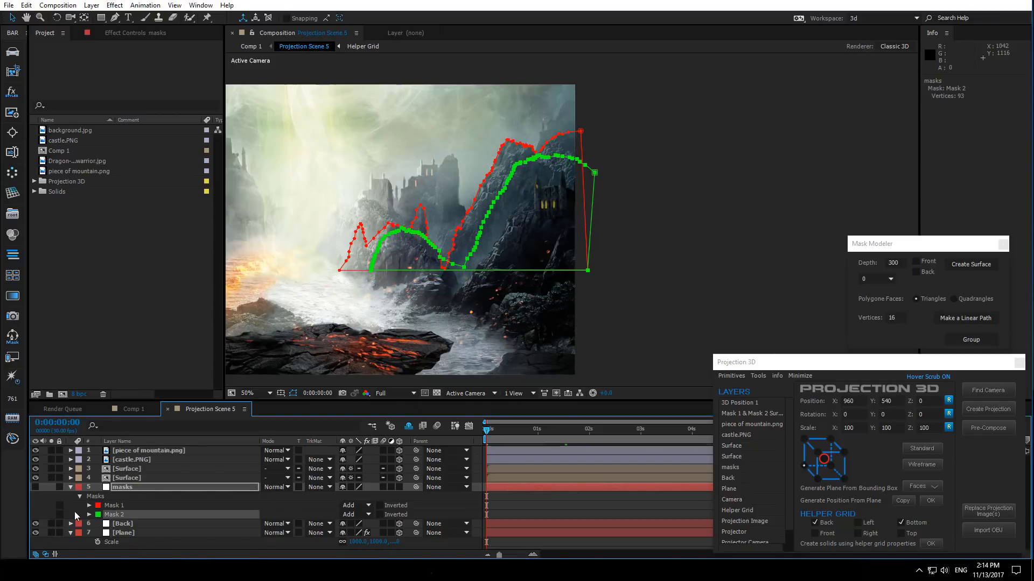
- Free-transform the green mask to squash it vertically and narrow it slightly from the right
{"action": "double_click", "coordinate": [598, 174]}
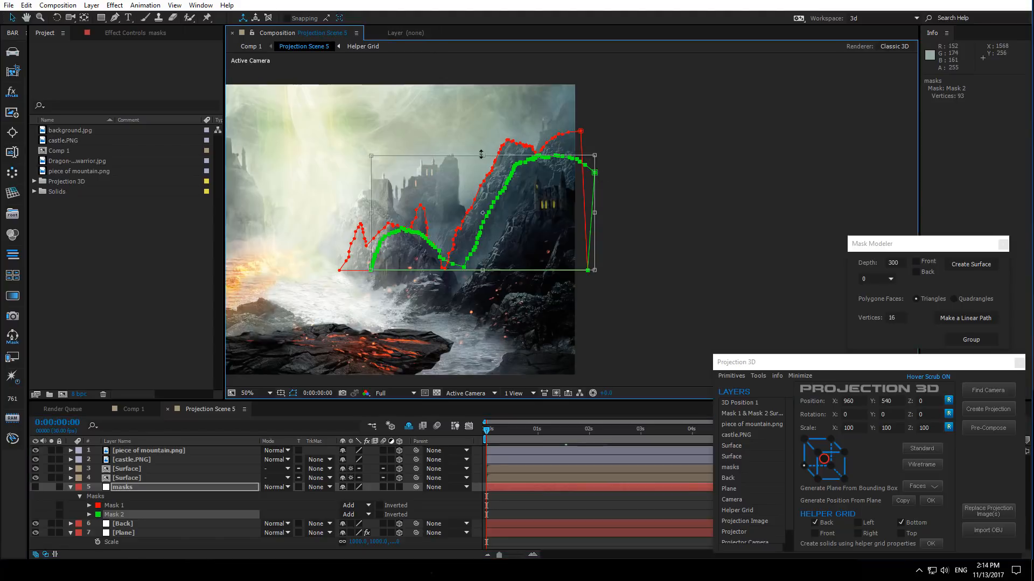
{"action": "left_click_drag", "start_coordinate": [482, 155], "coordinate": [474, 200]}
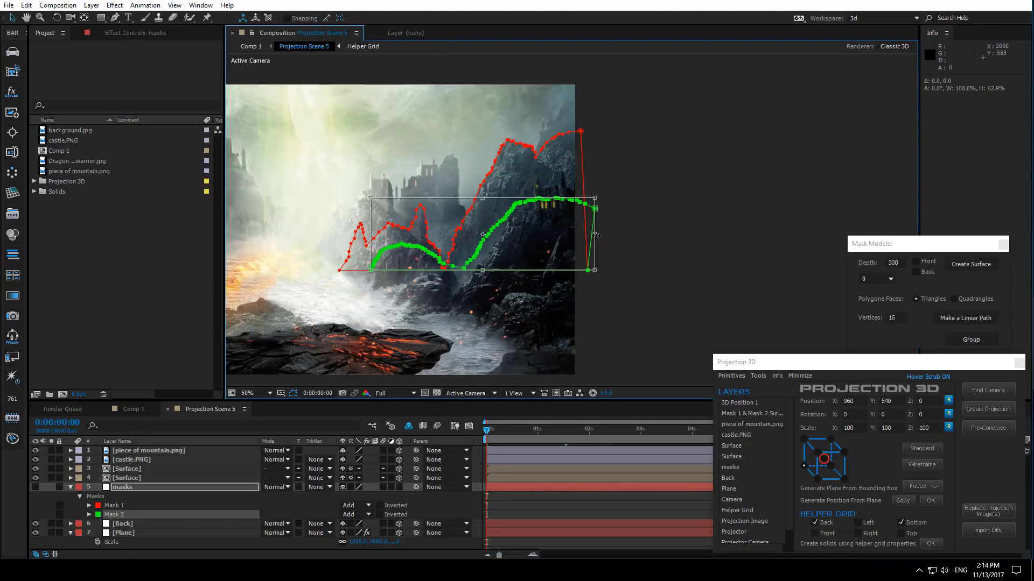
{"action": "left_click_drag", "start_coordinate": [595, 234], "coordinate": [587, 236]}
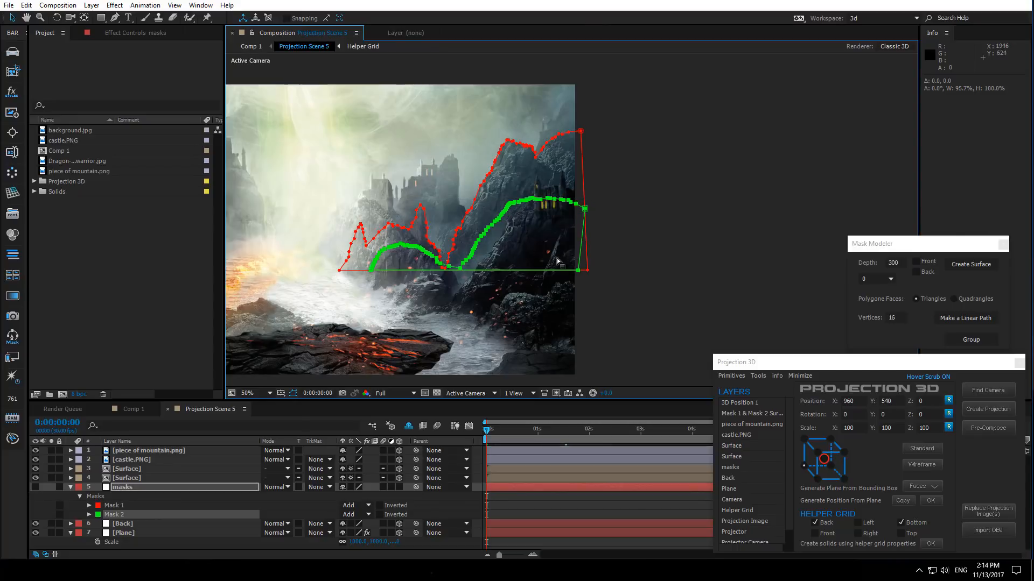
- Free-transform the green mask's slope vertices below the castle to steepen the rise, then tidy the bottom vertices
{"action": "scroll", "coordinate": [587, 235], "scroll_direction": "up", "scroll_amount": 2}
{"action": "left_click_drag", "start_coordinate": [431, 277], "coordinate": [528, 280]}
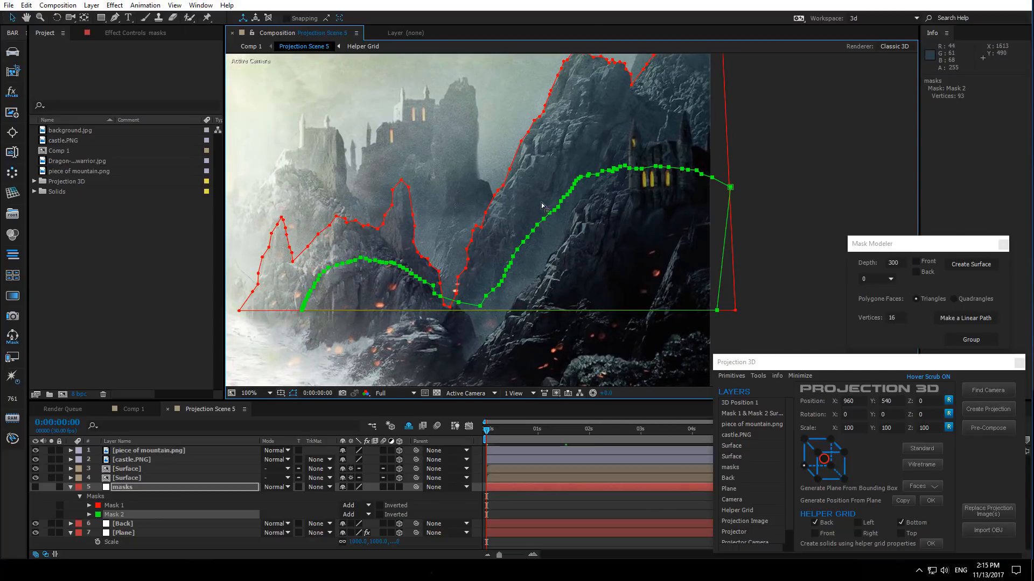
{"action": "left_click_drag", "start_coordinate": [595, 157], "coordinate": [479, 309]}
{"action": "left_click_drag", "start_coordinate": [595, 163], "coordinate": [500, 295]}
{"action": "double_click", "coordinate": [501, 289]}
{"action": "left_click_drag", "start_coordinate": [610, 172], "coordinate": [622, 234]}
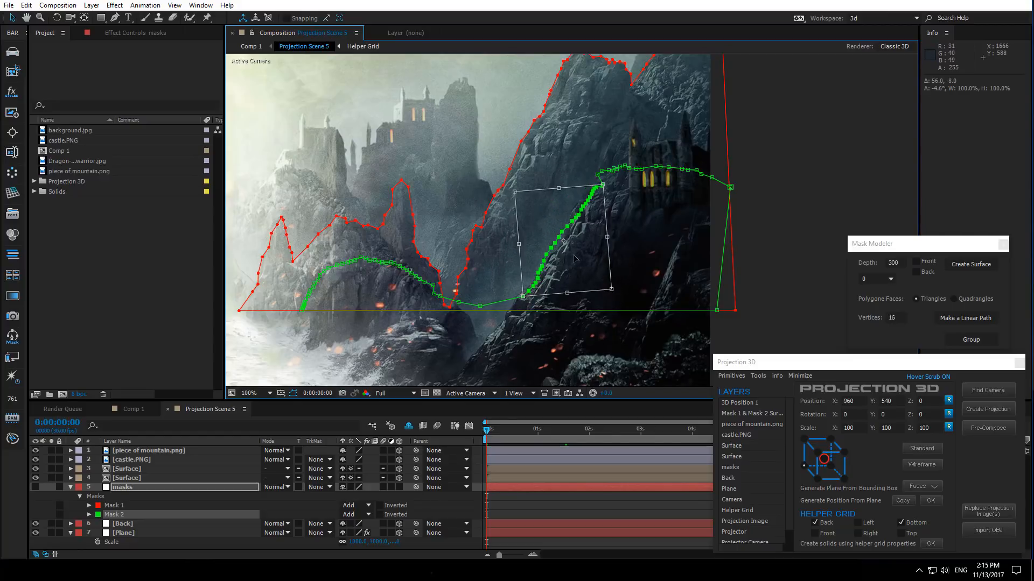
{"action": "left_click_drag", "start_coordinate": [573, 258], "coordinate": [565, 256]}
{"action": "key", "text": "Return"}
{"action": "left_click", "coordinate": [517, 291]}
{"action": "left_click_drag", "start_coordinate": [512, 295], "coordinate": [499, 307]}
{"action": "left_click_drag", "start_coordinate": [479, 307], "coordinate": [482, 308]}
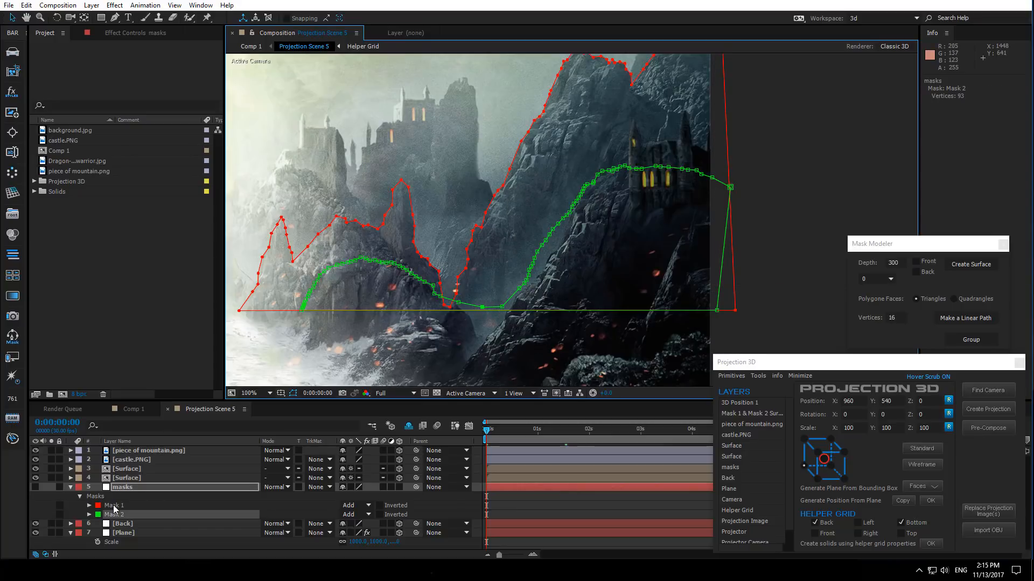
- Select both masks and create a surface from them in Mask Modeler with Front enabled
{"action": "left_click", "coordinate": [113, 507]}
{"action": "left_click", "coordinate": [115, 516], "text": "shift"}
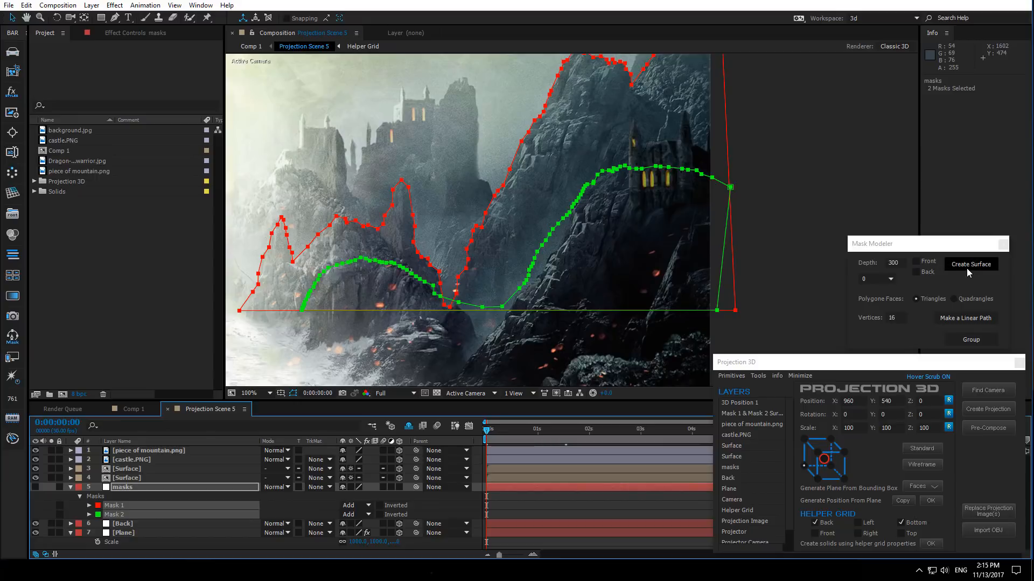
{"action": "left_click", "coordinate": [916, 262]}
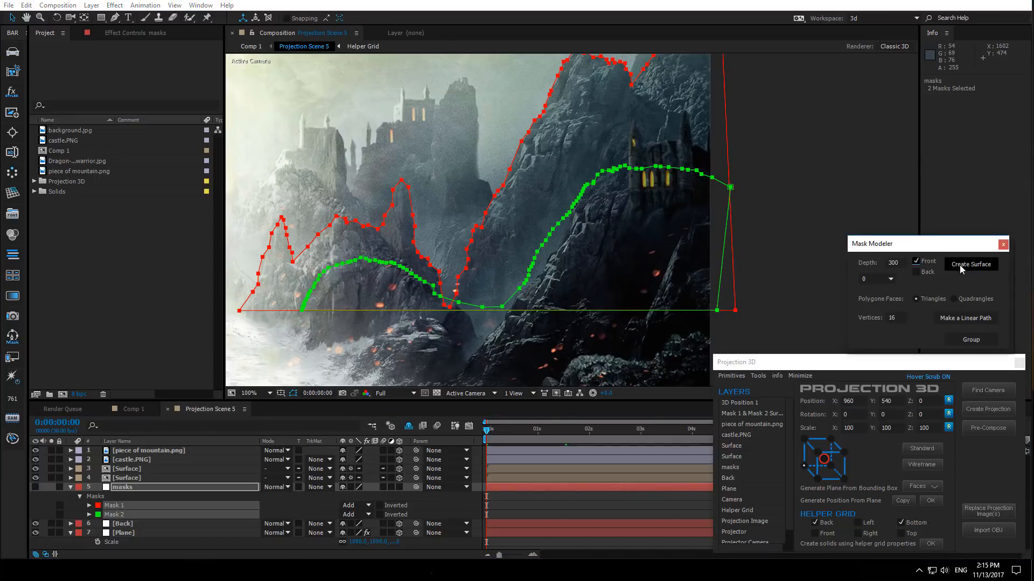
{"action": "left_click", "coordinate": [962, 266]}
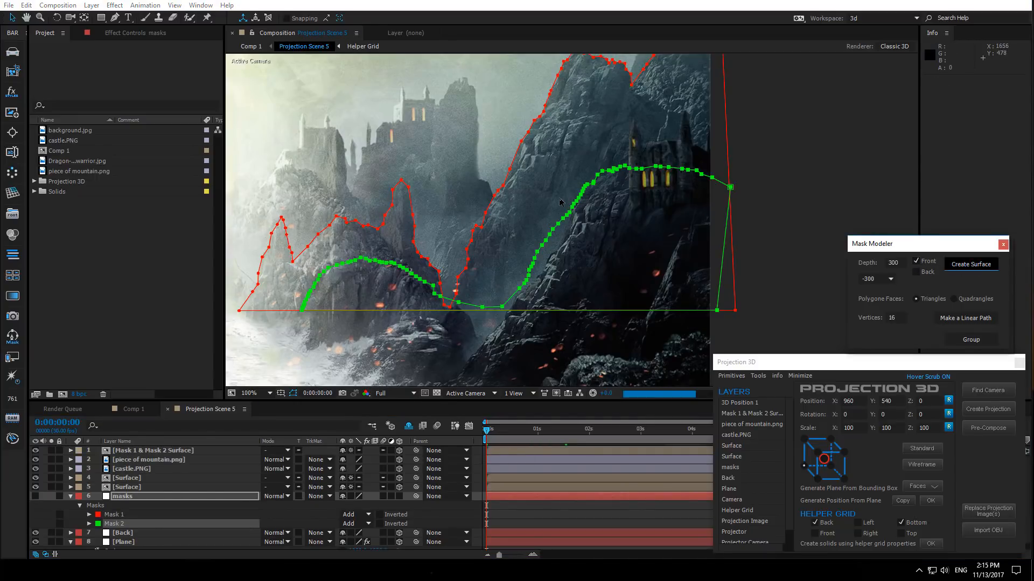
{"action": "scroll", "coordinate": [528, 214], "scroll_direction": "down", "scroll_amount": 1}
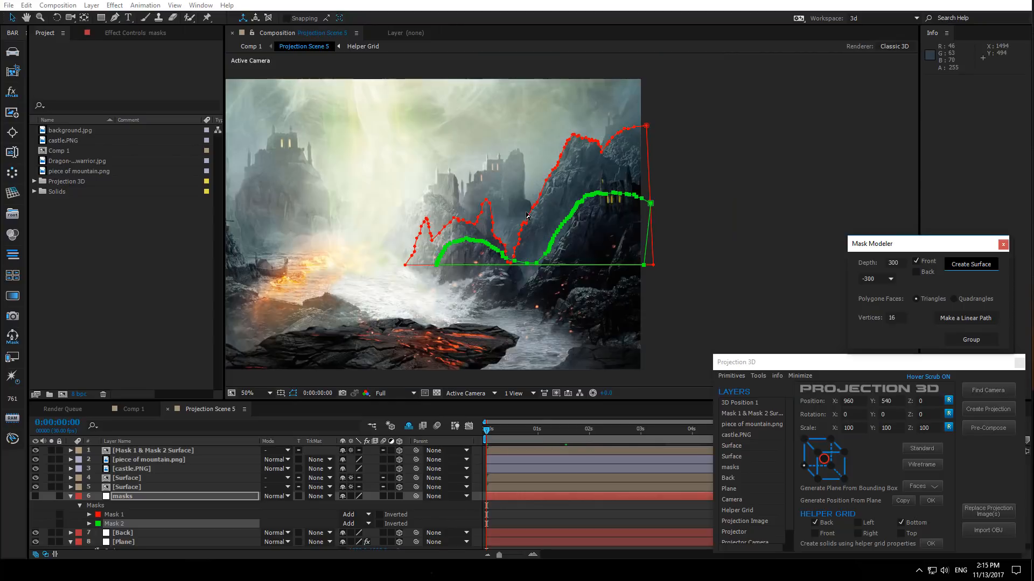
- Select the Mask 1 & Mask 2 Surface layer, show its position, and reposition it with the Projection 3D cube's corner control
{"action": "left_click_drag", "start_coordinate": [502, 237], "coordinate": [612, 241]}
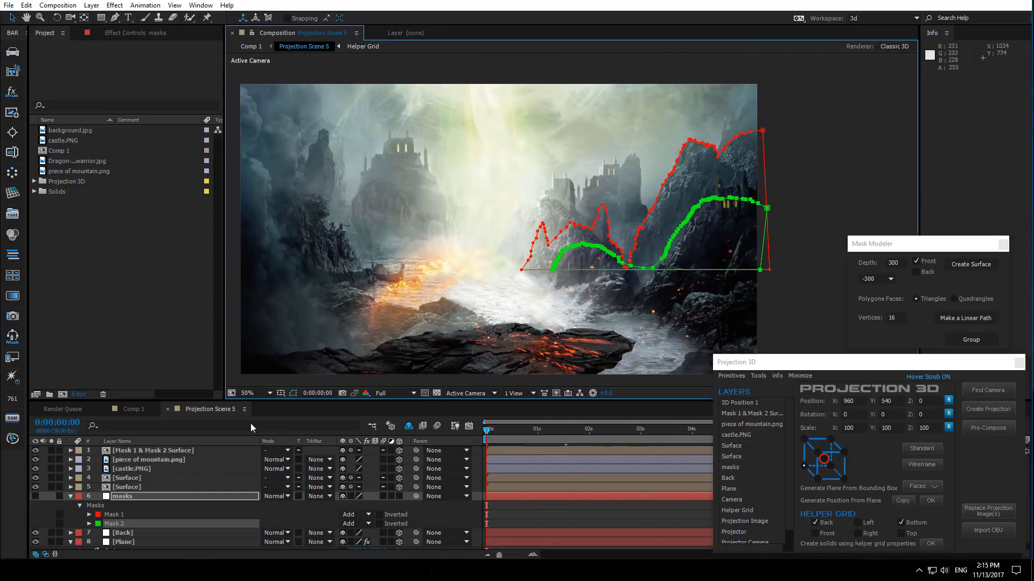
{"action": "left_click", "coordinate": [139, 450]}
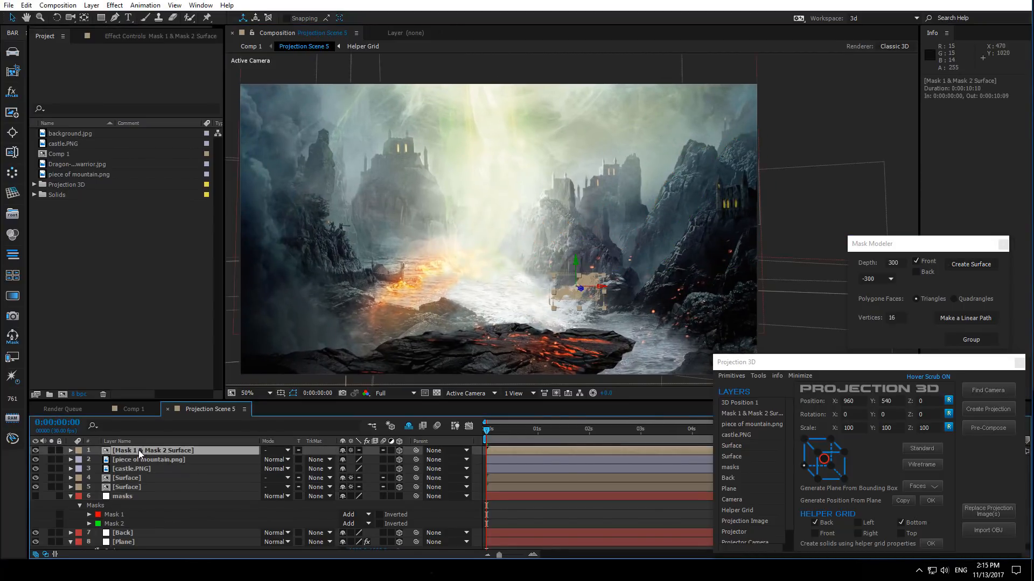
{"action": "key", "text": "p"}
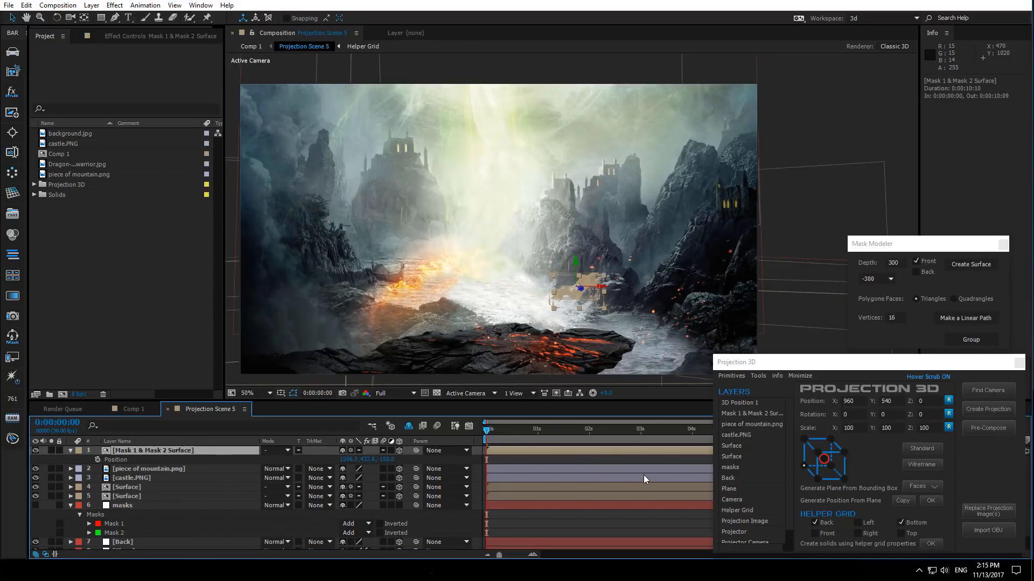
{"action": "left_click", "coordinate": [804, 465]}
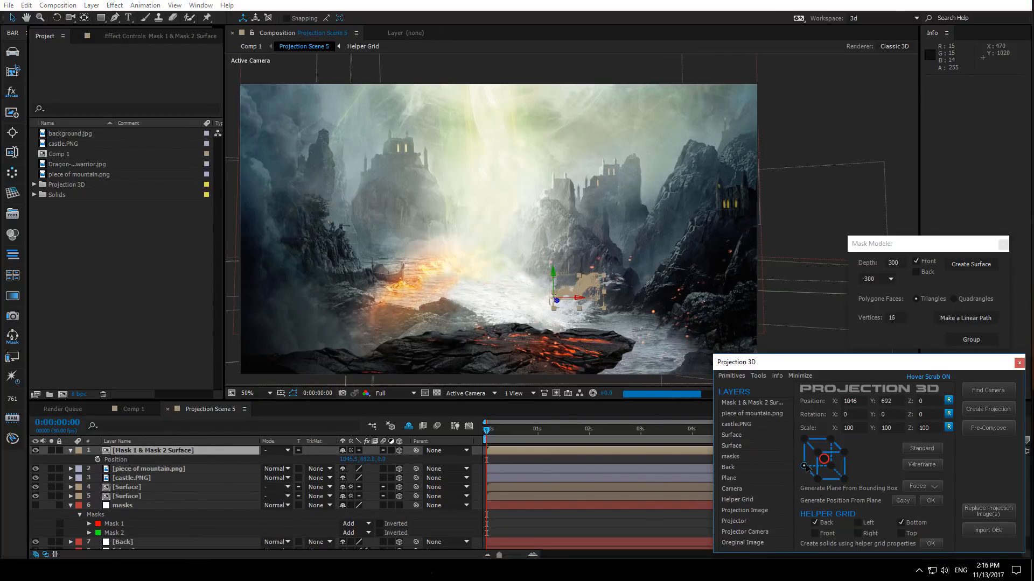
- Select the Plane layer and move its Generate Position point onto the ground at the base of the mountain
{"action": "left_click", "coordinate": [73, 508]}
{"action": "left_click", "coordinate": [128, 525]}
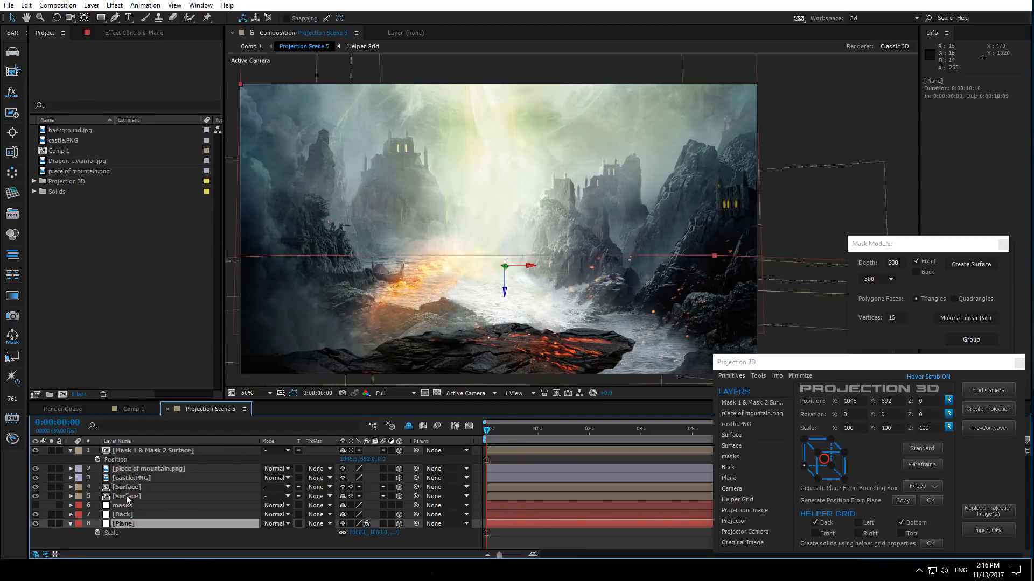
{"action": "left_click", "coordinate": [136, 34]}
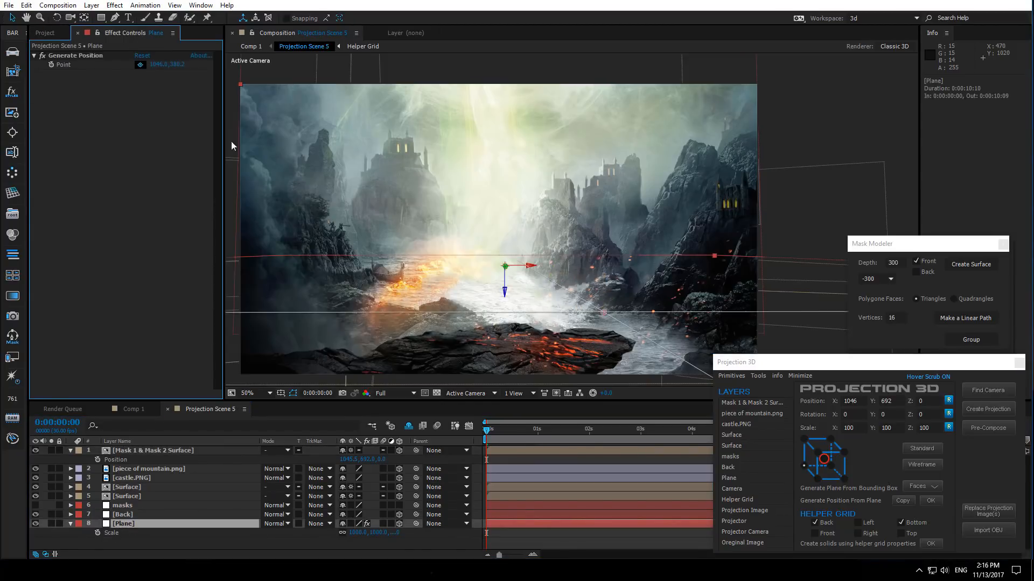
{"action": "left_click_drag", "start_coordinate": [539, 299], "coordinate": [518, 270]}
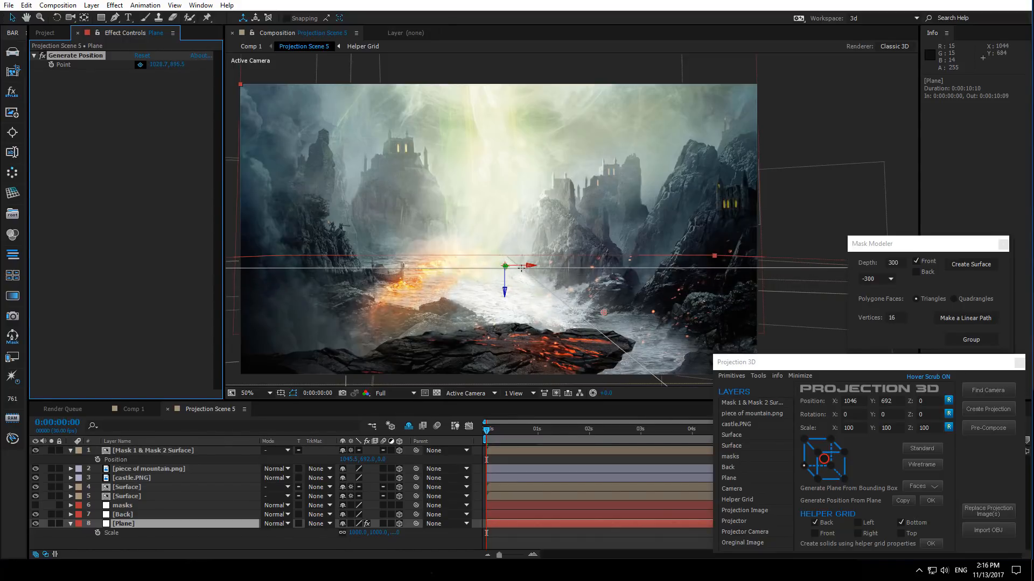
{"action": "left_click", "coordinate": [522, 268]}
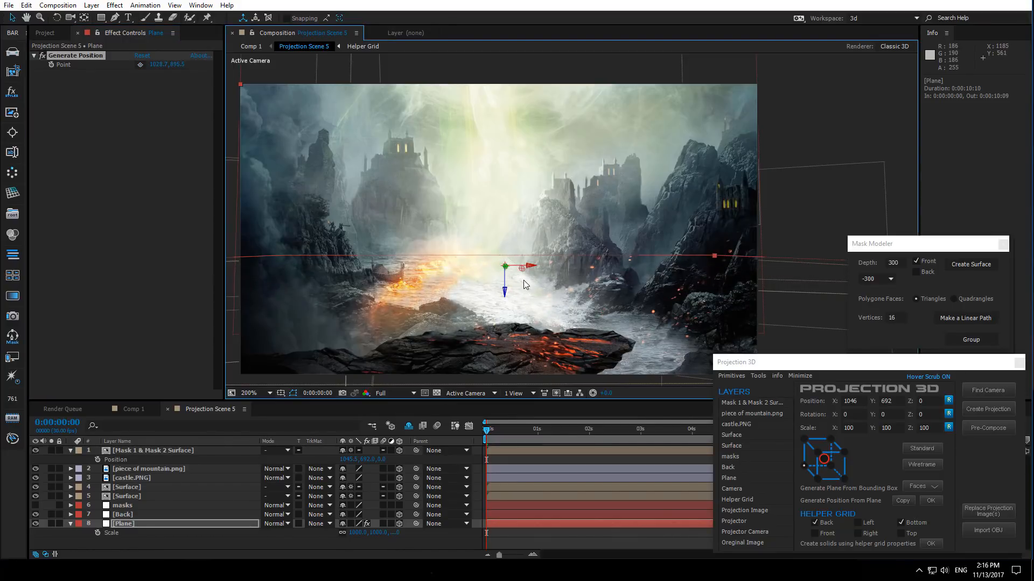
{"action": "scroll", "coordinate": [523, 279], "scroll_direction": "up", "scroll_amount": 4}
{"action": "left_click_drag", "start_coordinate": [454, 316], "coordinate": [558, 171]}
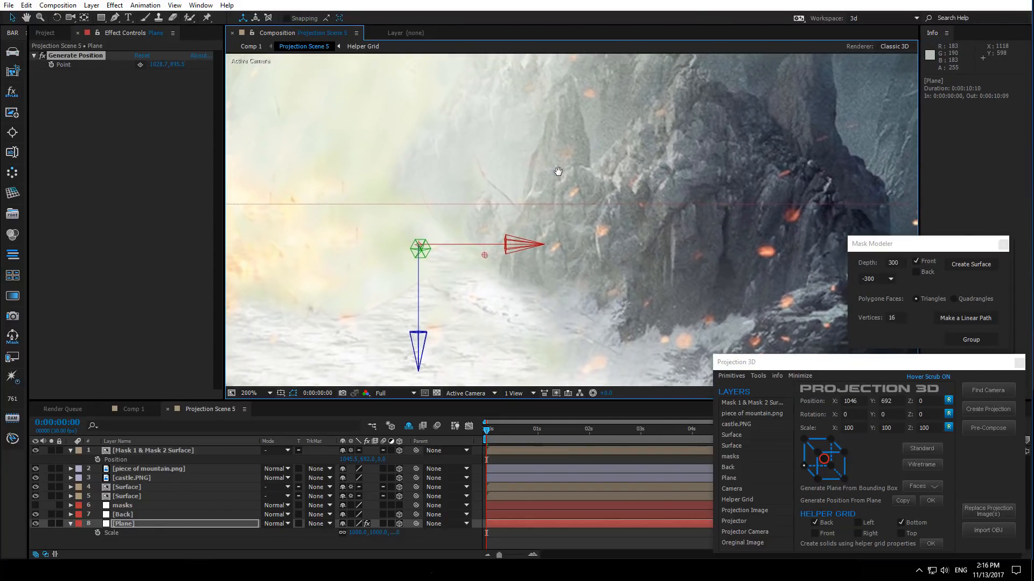
{"action": "left_click_drag", "start_coordinate": [477, 267], "coordinate": [476, 270]}
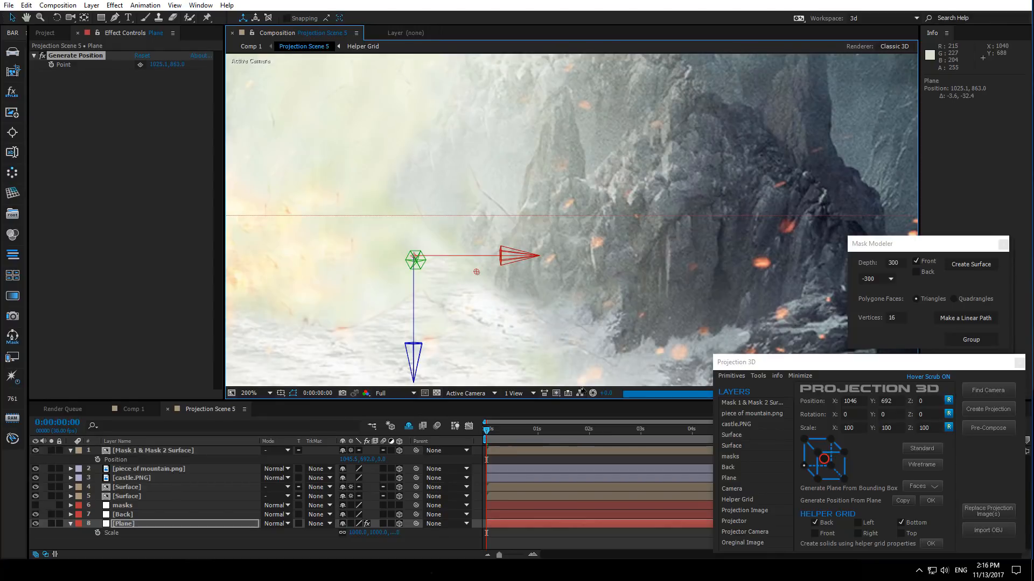
- Generate a 3D Position null from the Plane's point in Projection 3D
{"action": "left_click", "coordinate": [128, 506]}
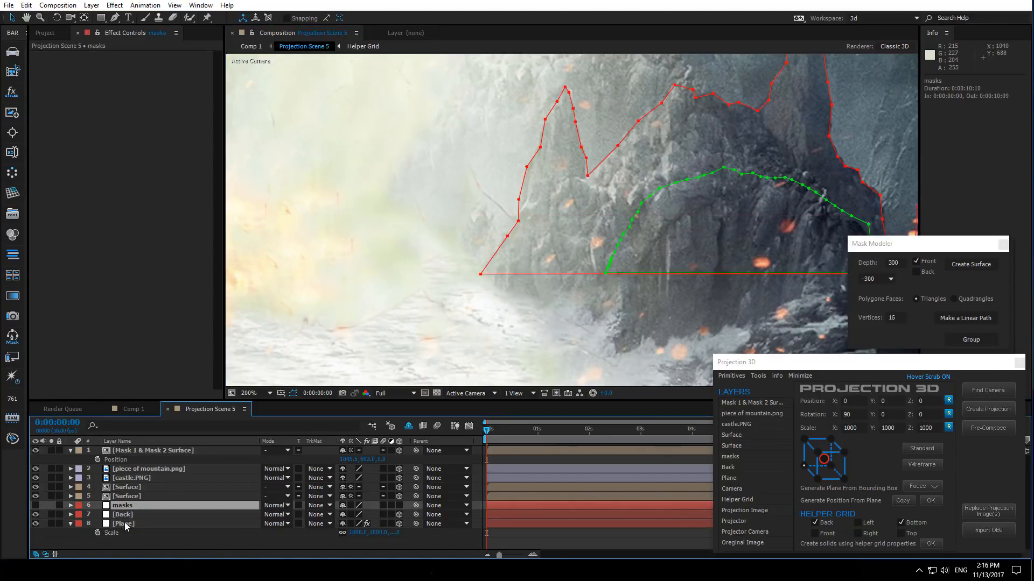
{"action": "left_click", "coordinate": [125, 524]}
{"action": "left_click", "coordinate": [86, 57]}
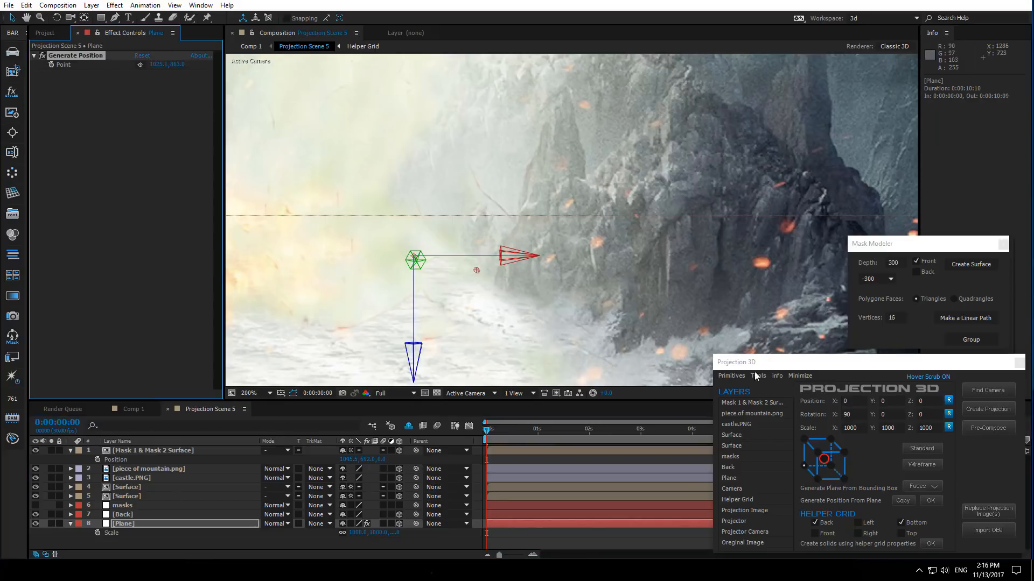
{"action": "left_click", "coordinate": [931, 501]}
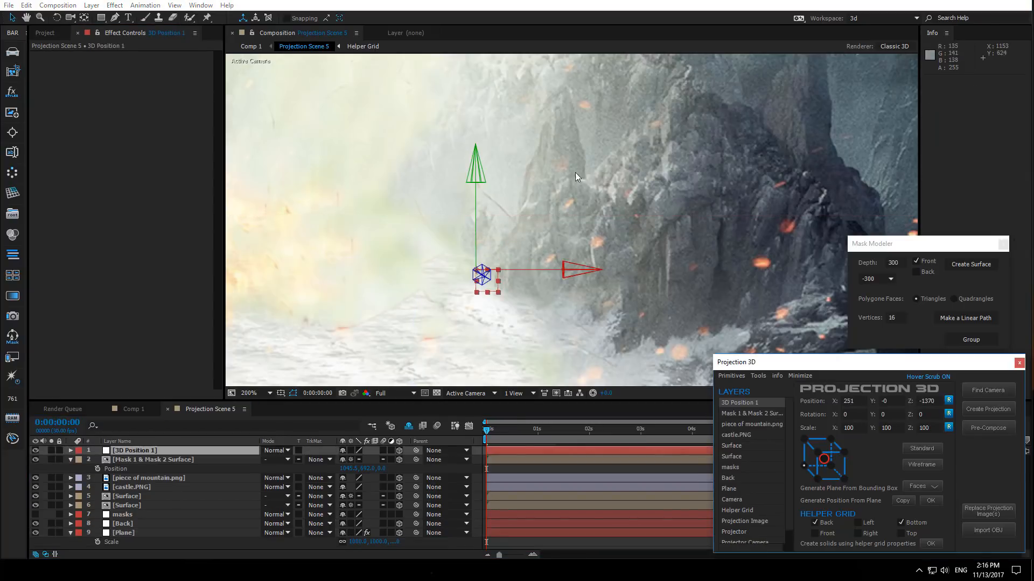
- Copy the 3D Position 1 position and paste it into the mask surface layer's Position
{"action": "key", "text": "p"}
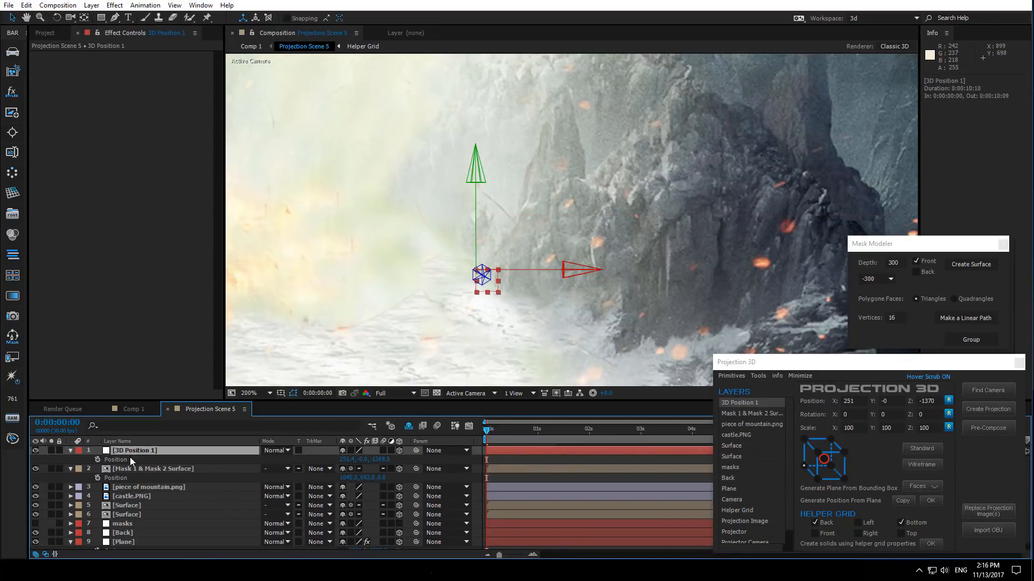
{"action": "left_click", "coordinate": [128, 458]}
{"action": "left_click", "coordinate": [137, 469]}
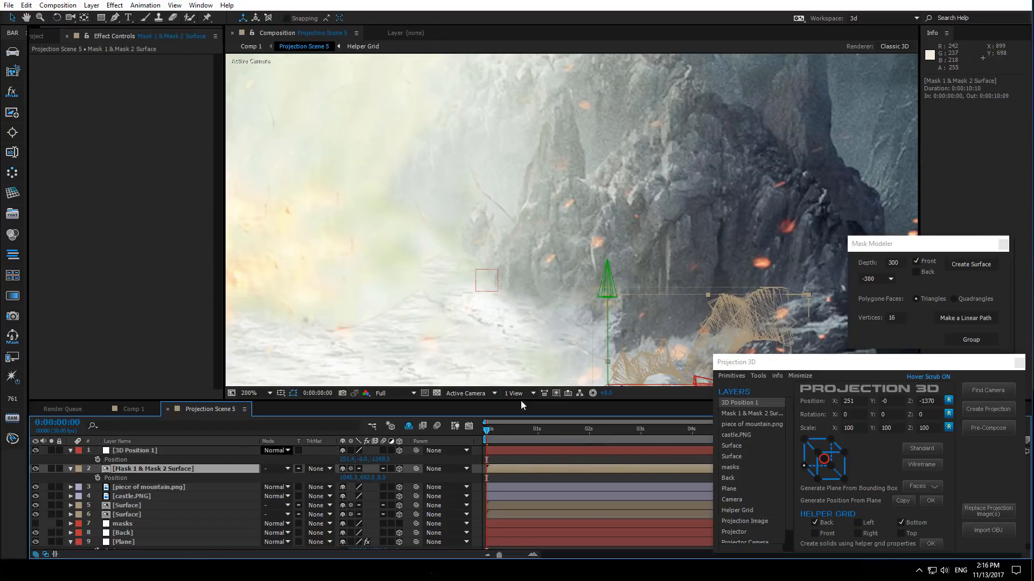
{"action": "left_click_drag", "start_coordinate": [514, 281], "coordinate": [466, 168]}
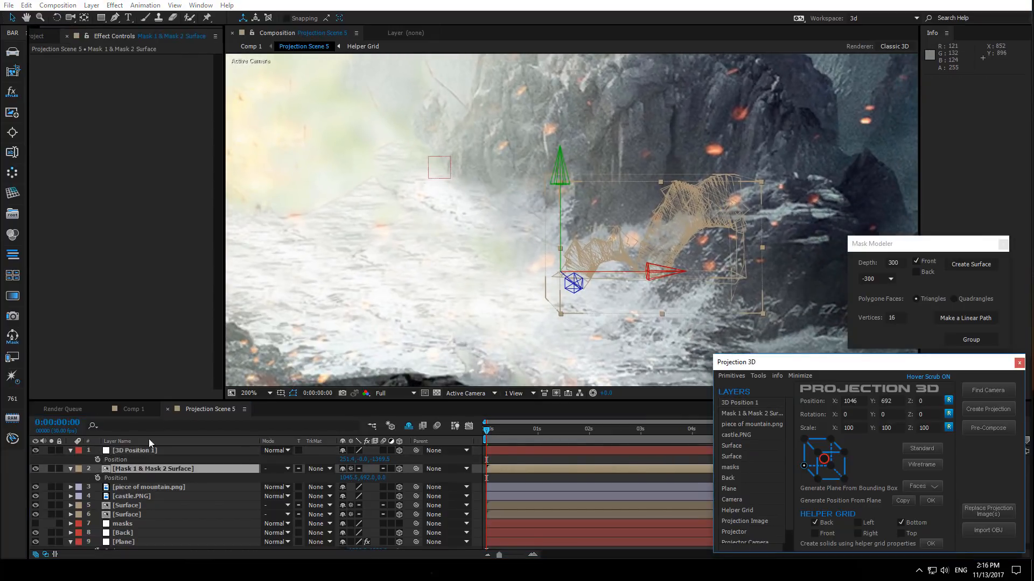
{"action": "left_click", "coordinate": [121, 478]}
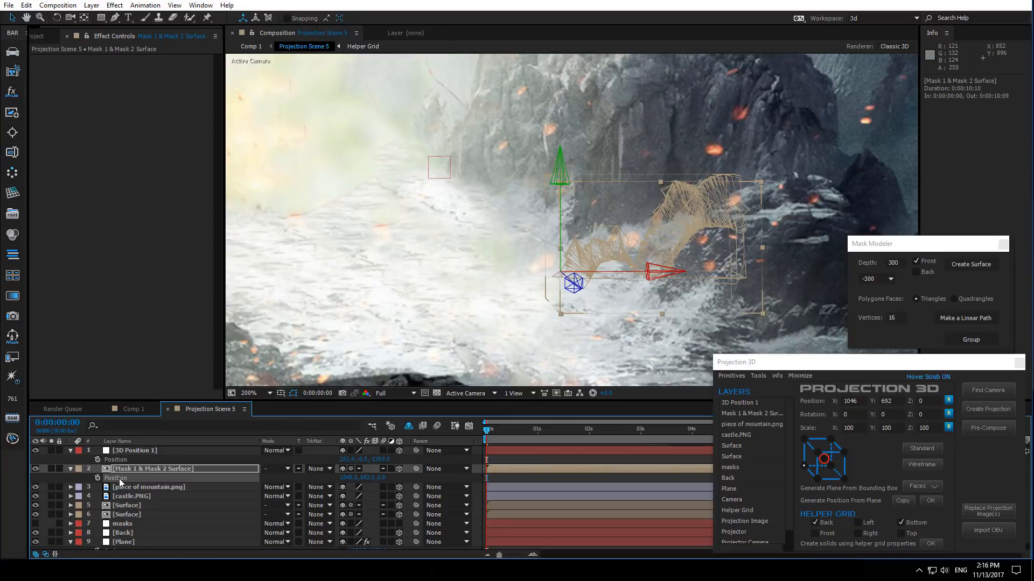
{"action": "key", "text": "ctrl+v"}
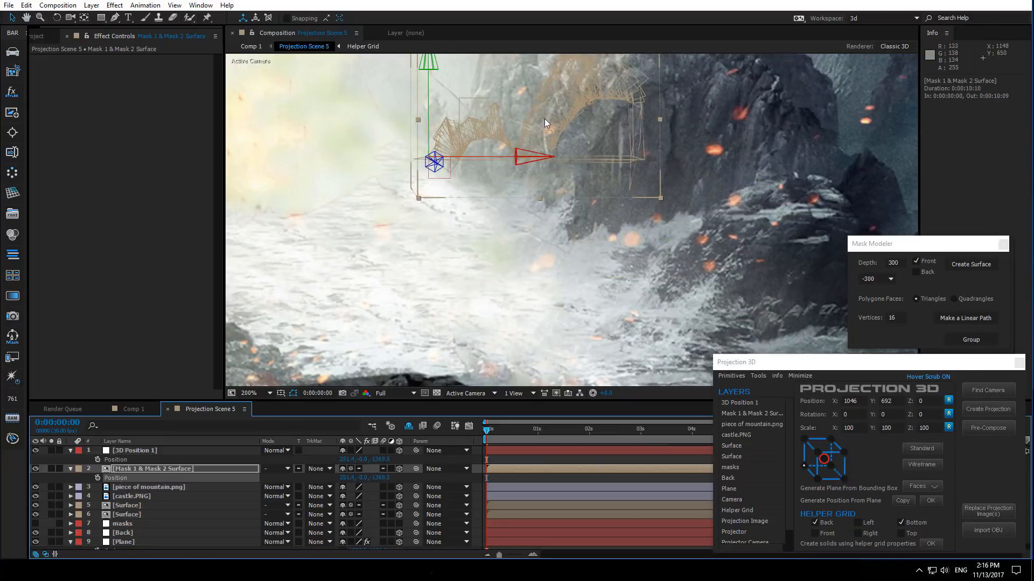
- Scale the mask surface up so its wireframe covers the castle mountain
{"action": "left_click_drag", "start_coordinate": [574, 121], "coordinate": [487, 241]}
{"action": "scroll", "coordinate": [487, 240], "scroll_direction": "down", "scroll_amount": 4}
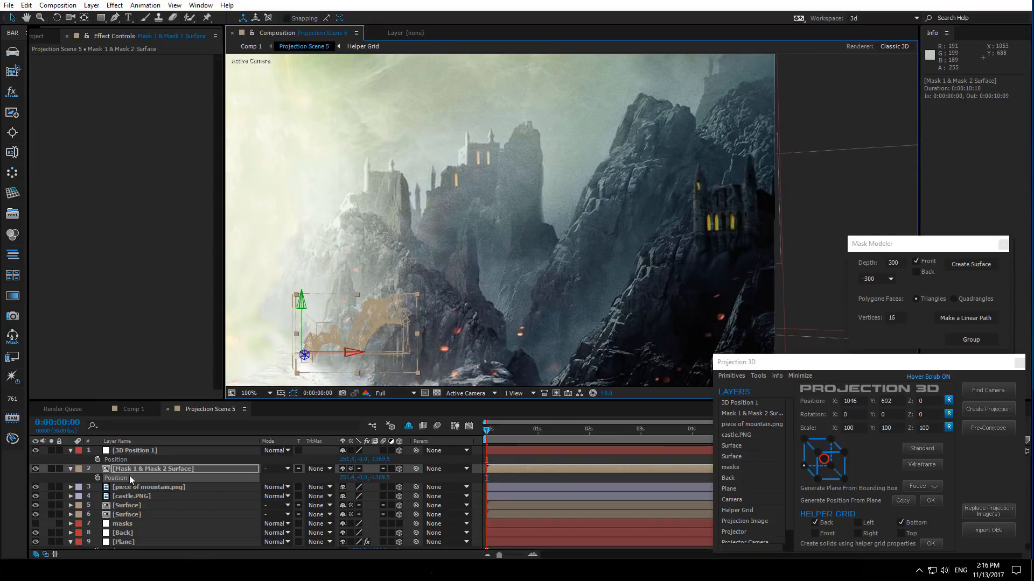
{"action": "key", "text": "s"}
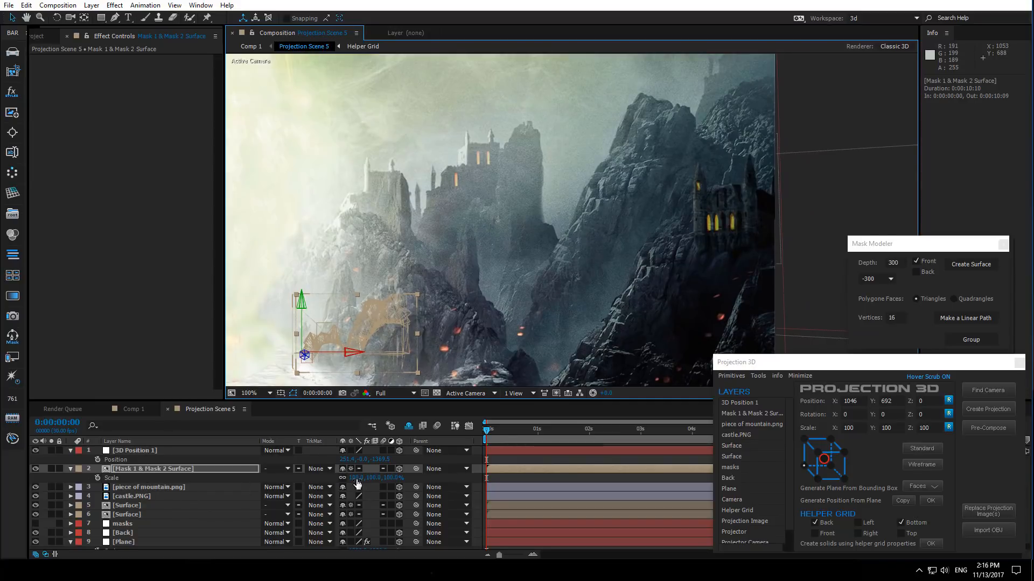
{"action": "left_click_drag", "start_coordinate": [362, 484], "coordinate": [574, 243]}
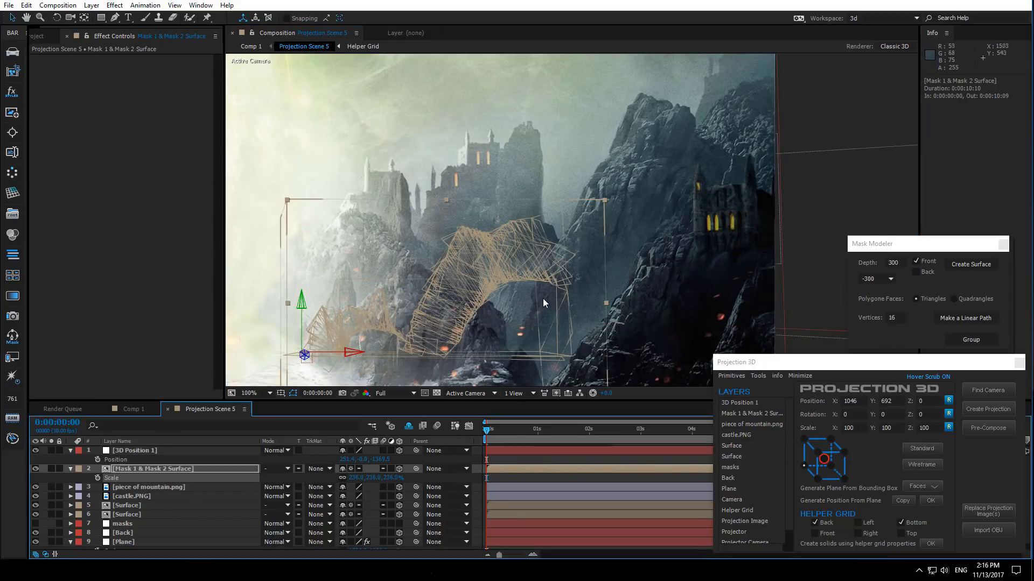
{"action": "left_click_drag", "start_coordinate": [545, 303], "coordinate": [498, 293]}
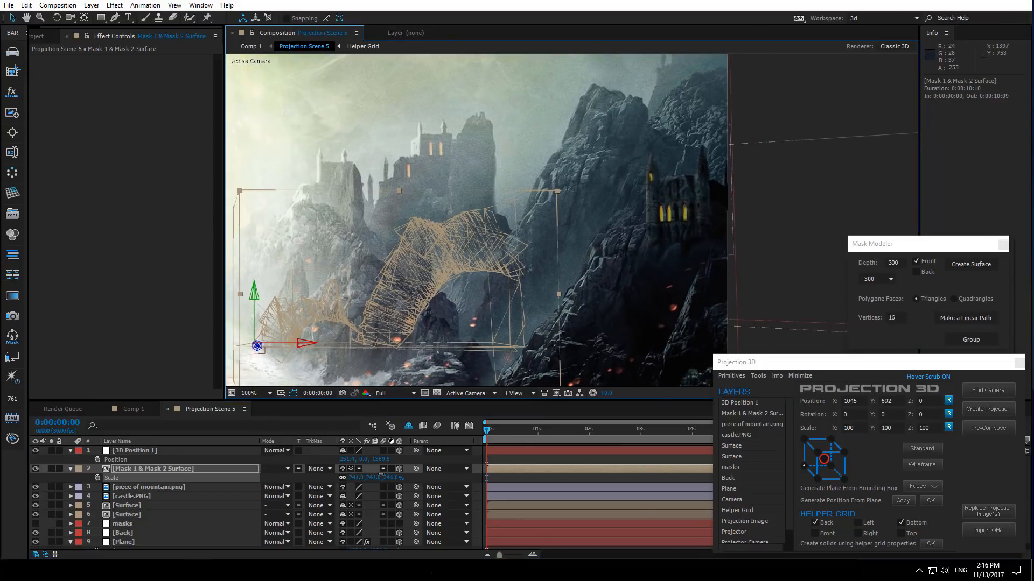
{"action": "mouse_move", "coordinate": [380, 477]}
{"action": "left_mouse_down"}
{"action": "mouse_move", "coordinate": [390, 502]}
{"action": "mouse_move", "coordinate": [358, 481]}
{"action": "mouse_move", "coordinate": [405, 486]}
{"action": "mouse_move", "coordinate": [380, 477]}
{"action": "mouse_move", "coordinate": [396, 477]}
{"action": "left_mouse_up"}
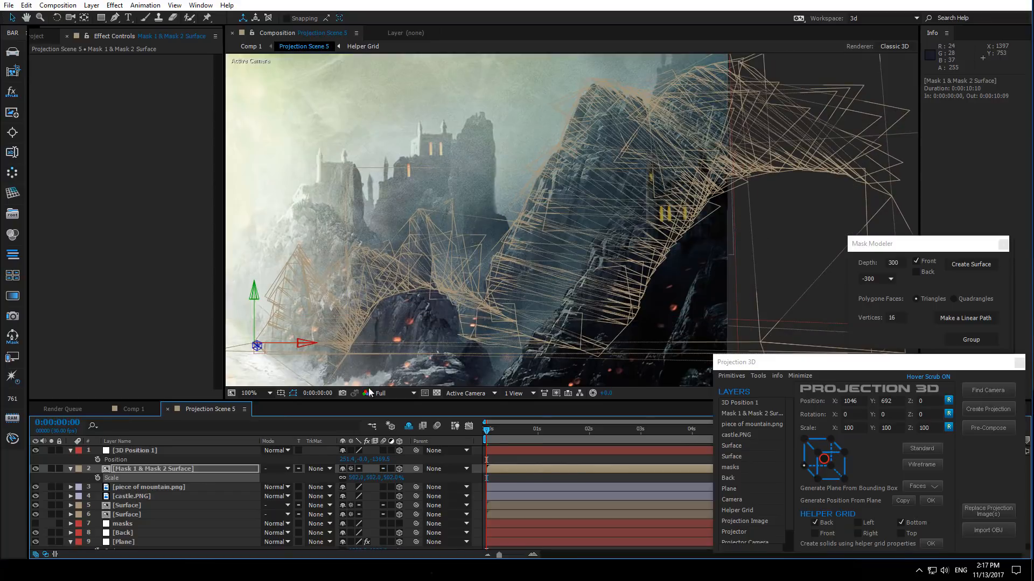
- Fine-tune the surface's scale non-uniformly, shrinking its depth while keeping width and height large
{"action": "key", "text": "r"}
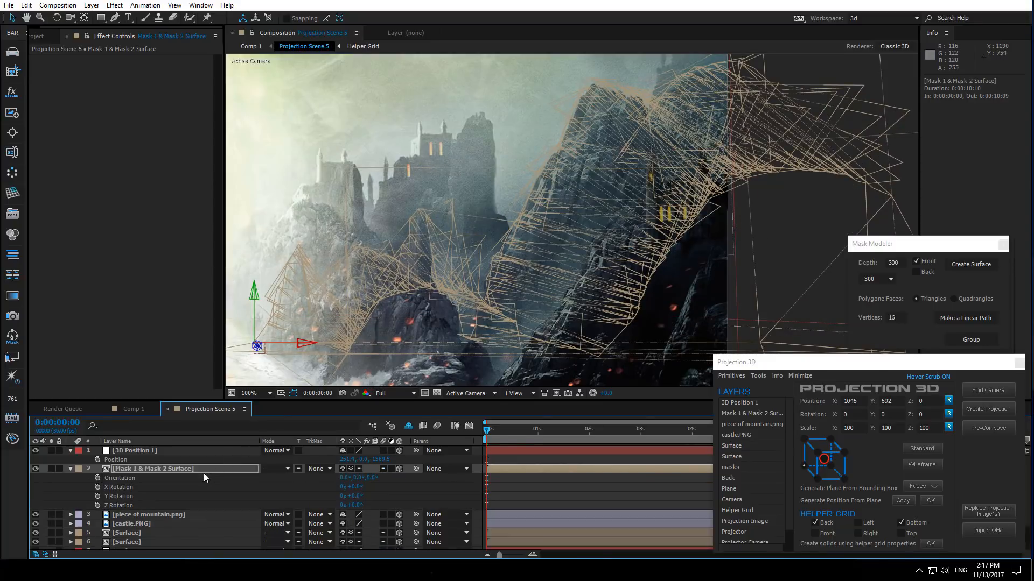
{"action": "left_click_drag", "start_coordinate": [358, 496], "coordinate": [368, 496]}
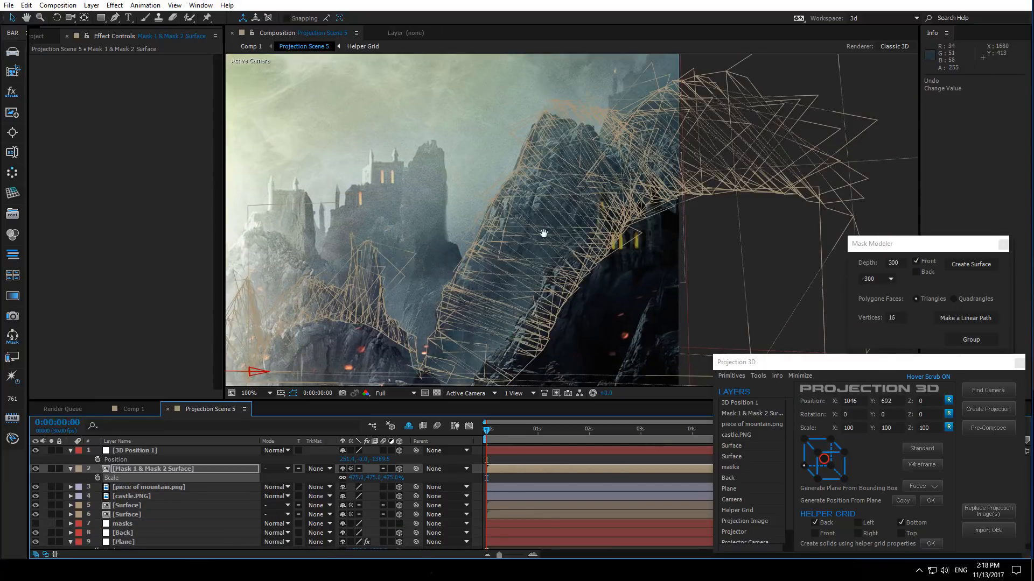
{"action": "left_click_drag", "start_coordinate": [563, 210], "coordinate": [521, 245]}
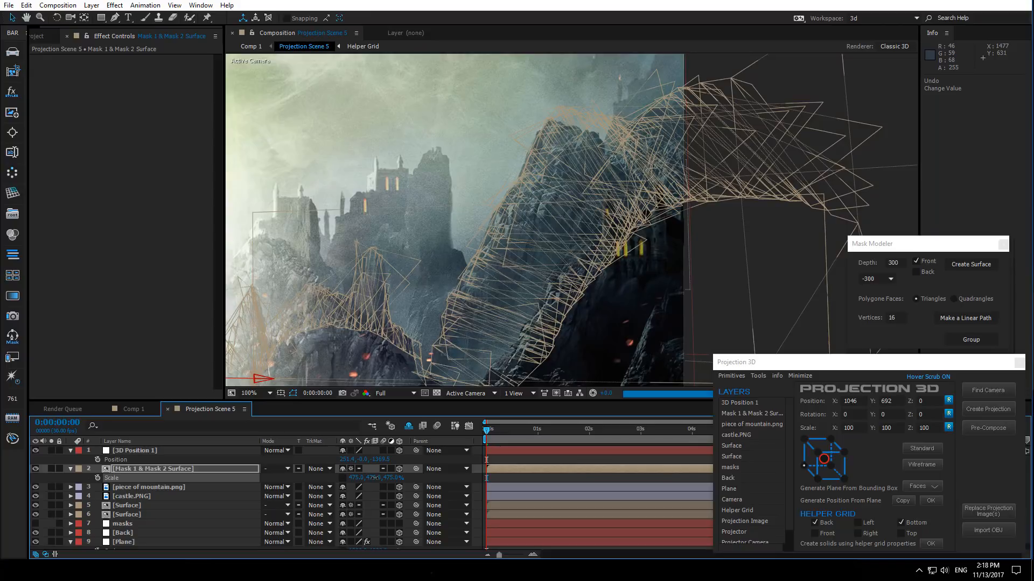
{"action": "left_click_drag", "start_coordinate": [374, 477], "coordinate": [377, 478]}
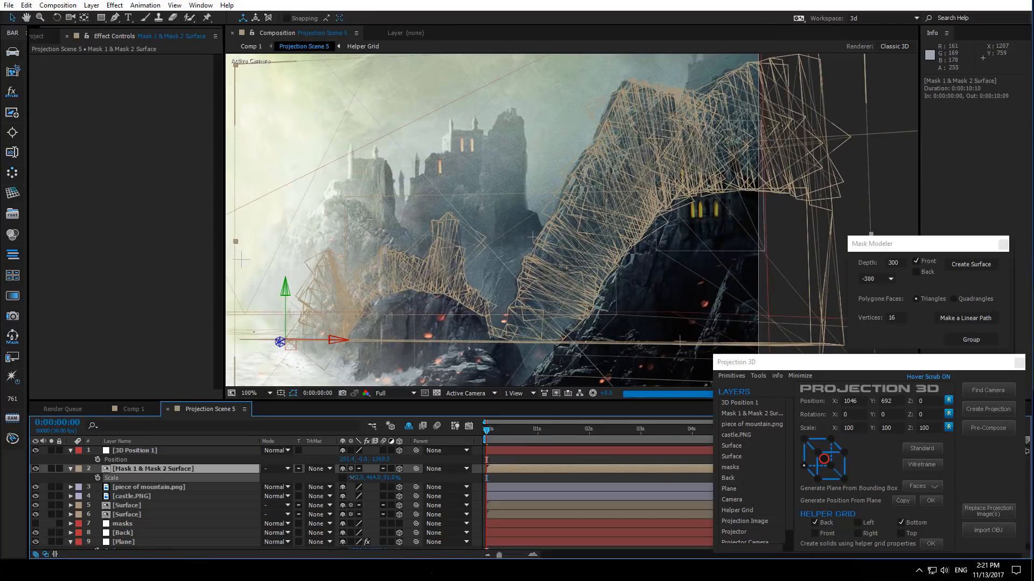
{"action": "left_click_drag", "start_coordinate": [352, 477], "coordinate": [348, 478]}
- Enter a new Y rotation value for the mask surface to angle it into the scene
{"action": "left_click", "coordinate": [122, 475]}
{"action": "left_click", "coordinate": [141, 471]}
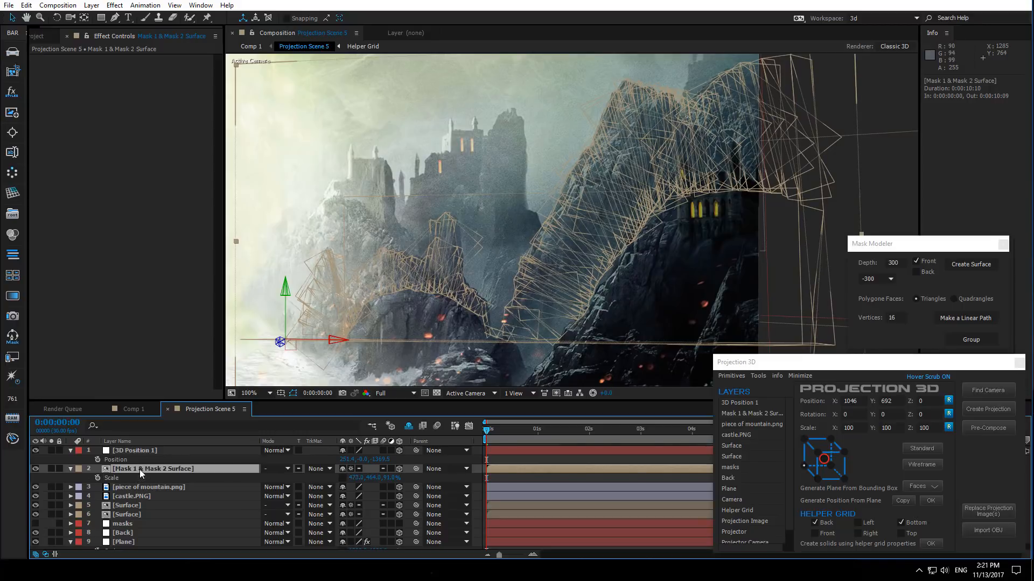
{"action": "key", "text": "r"}
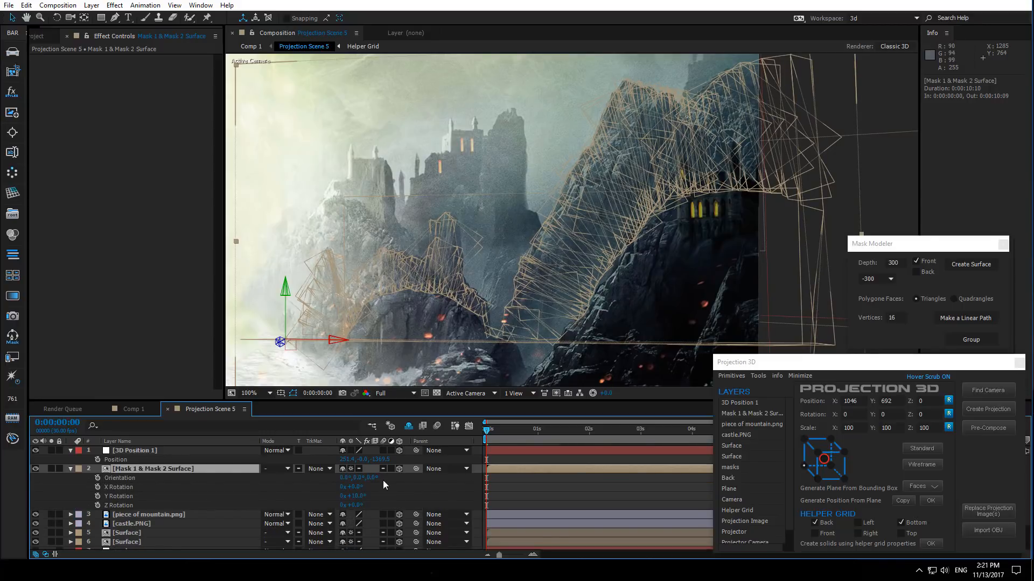
{"action": "left_click", "coordinate": [359, 494]}
{"action": "key", "text": "Return"}
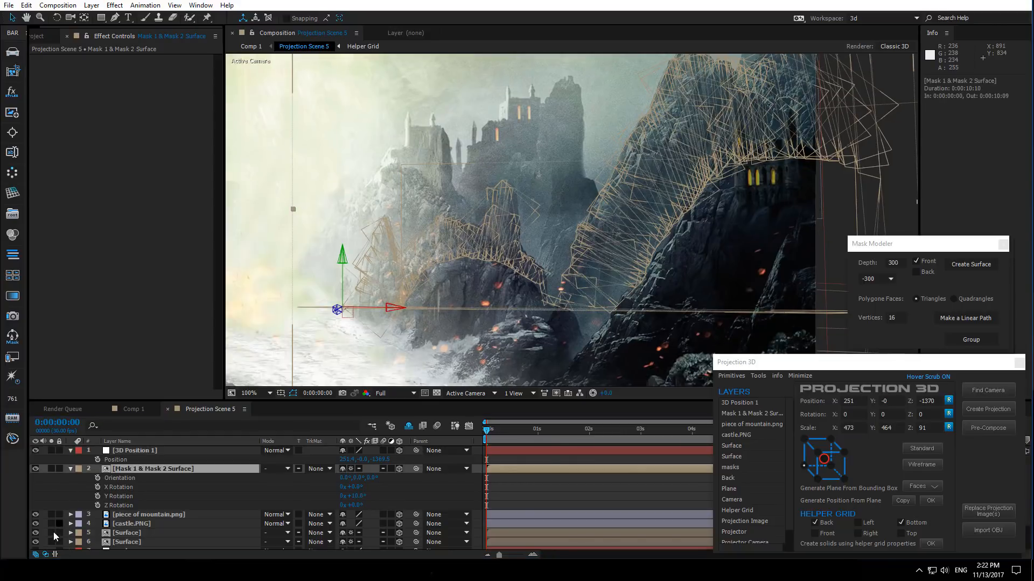
- Toggle visibility of the masks, Back, Plane and Surface layers to check the surface against the scene
{"action": "scroll", "coordinate": [50, 533], "scroll_direction": "down", "scroll_amount": 2}
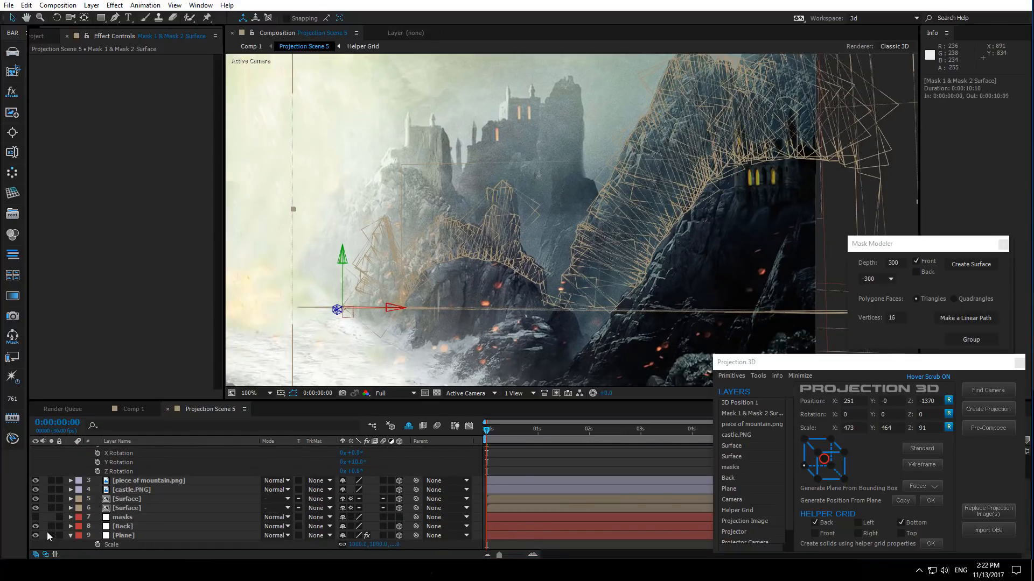
{"action": "left_click_drag", "start_coordinate": [36, 529], "coordinate": [37, 539]}
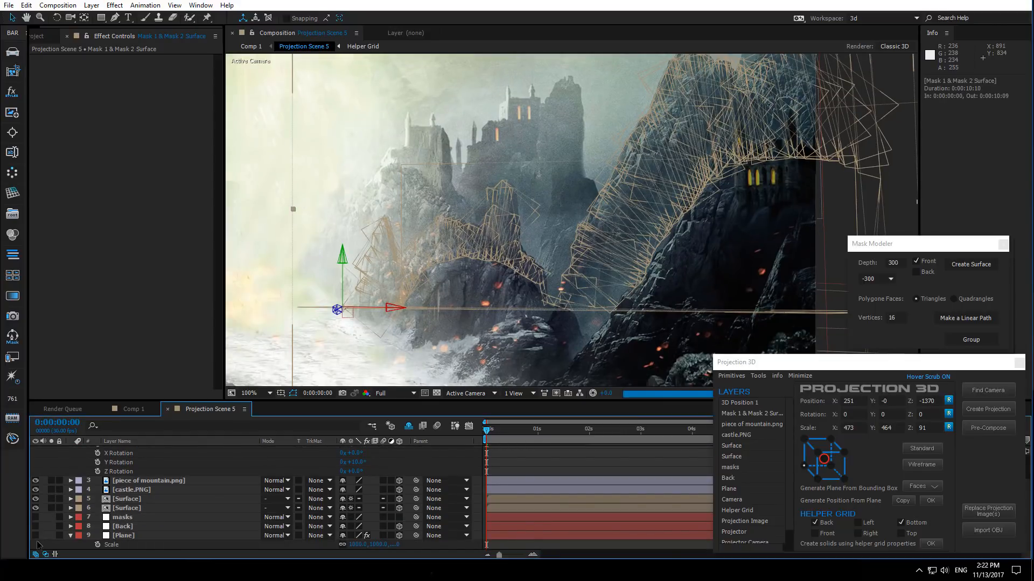
{"action": "scroll", "coordinate": [97, 487], "scroll_direction": "up", "scroll_amount": 2}
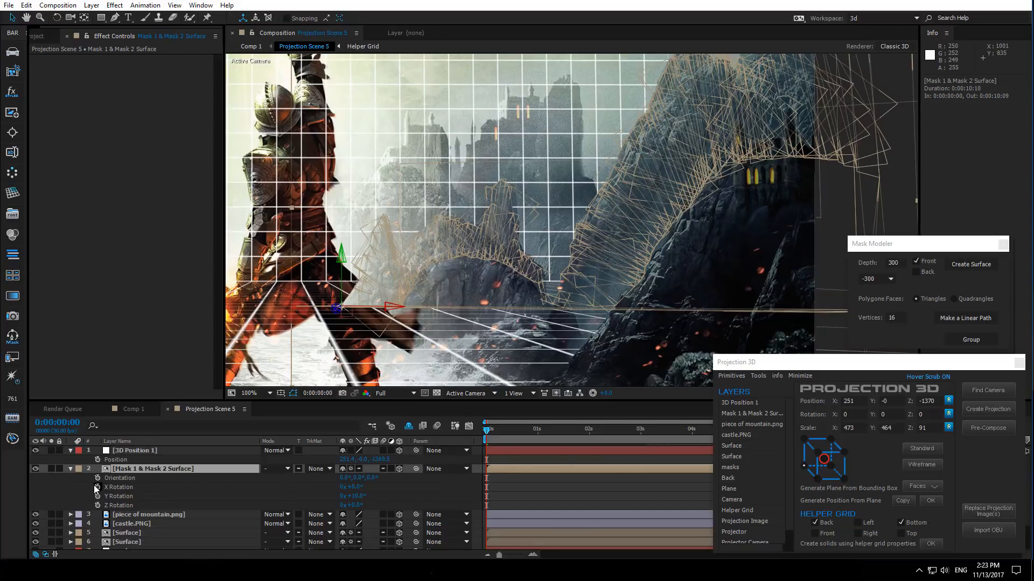
{"action": "scroll", "coordinate": [89, 489], "scroll_direction": "down", "scroll_amount": 2}
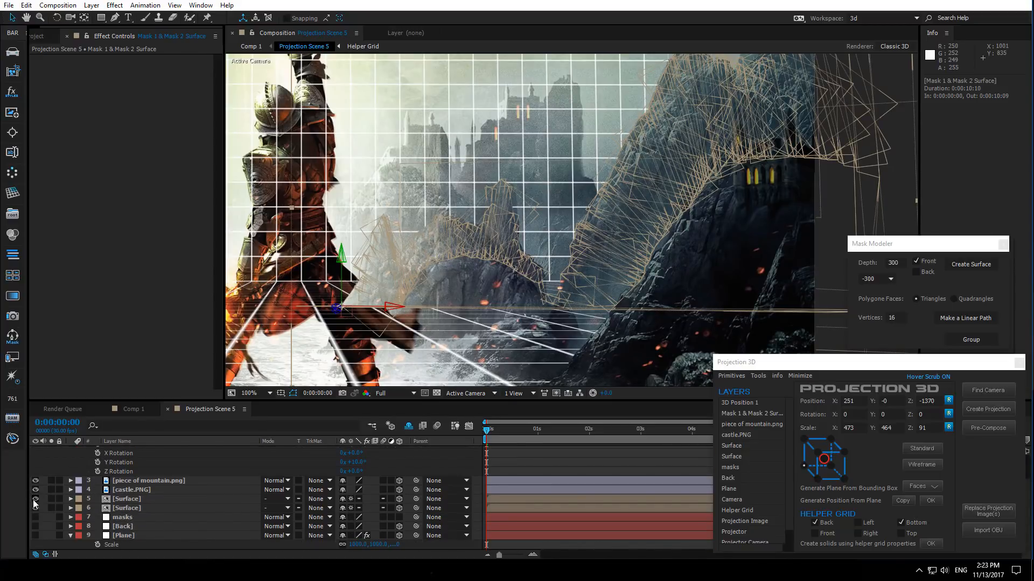
{"action": "left_click_drag", "start_coordinate": [34, 499], "coordinate": [35, 508]}
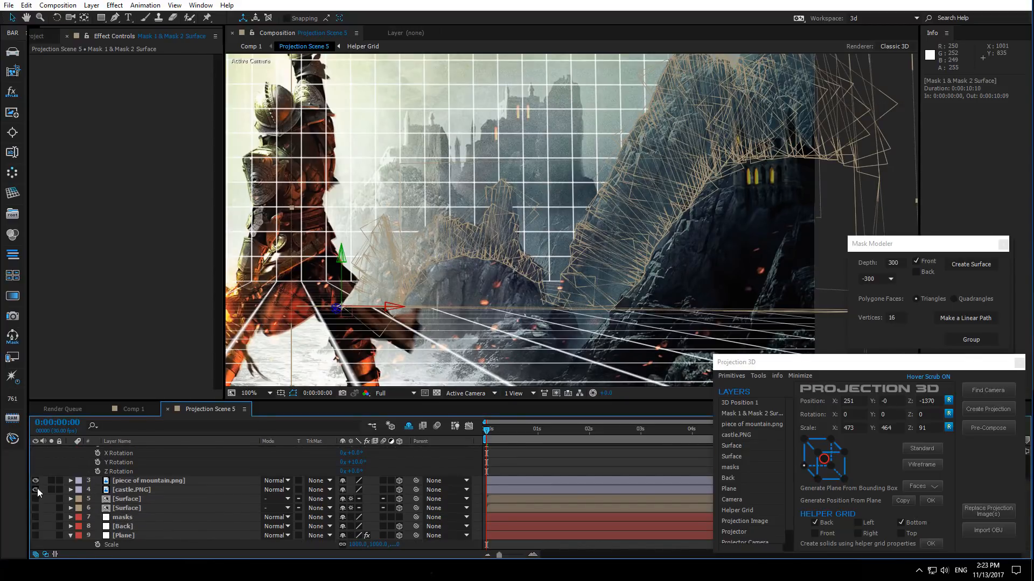
- Preview Comp 1 and return to the Projection Scene 5 composition
{"action": "left_click", "coordinate": [141, 412]}
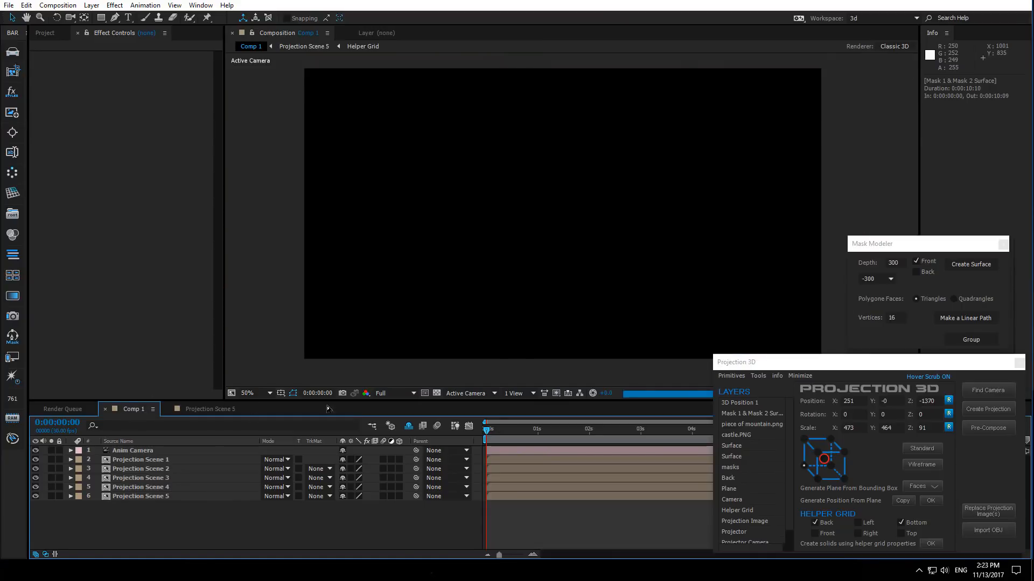
{"action": "left_click_drag", "start_coordinate": [638, 237], "coordinate": [452, 261]}
{"action": "left_click", "coordinate": [220, 408]}
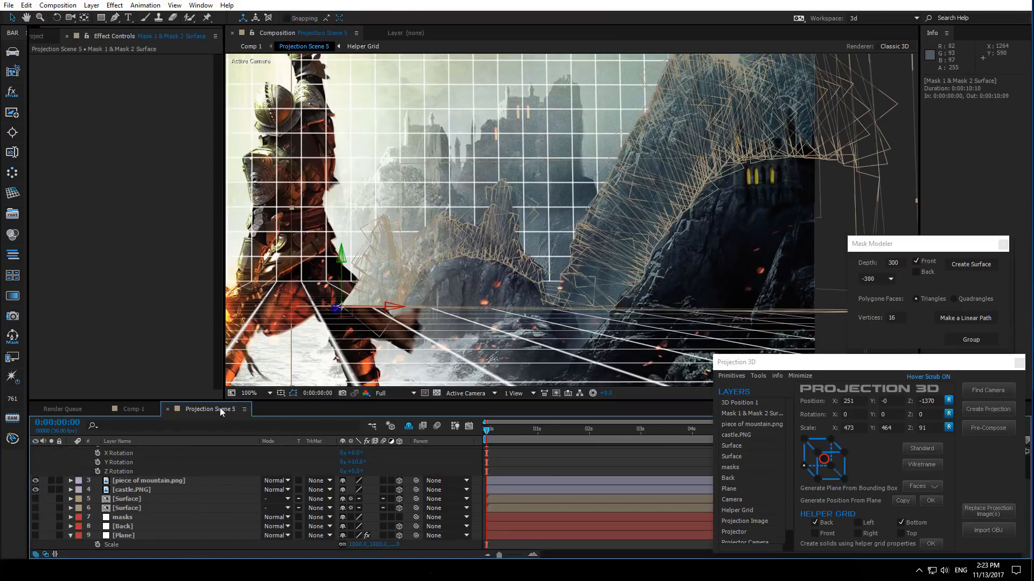
- Inspect the mask surface's fit from another view angle, reveal its Scale property, and open Comp 1
{"action": "left_click_drag", "start_coordinate": [648, 198], "coordinate": [504, 320]}
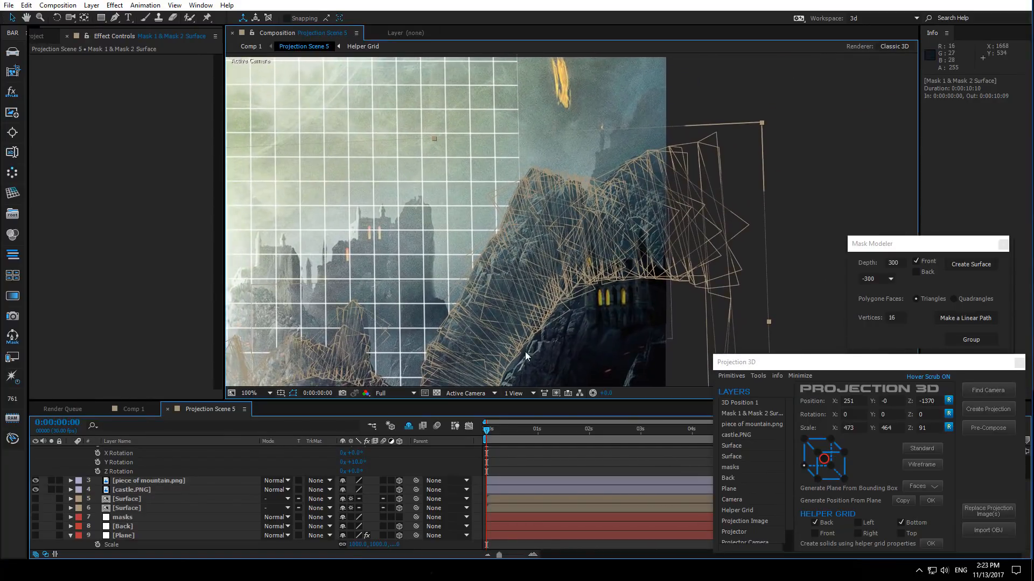
{"action": "scroll", "coordinate": [143, 477], "scroll_direction": "up", "scroll_amount": 2}
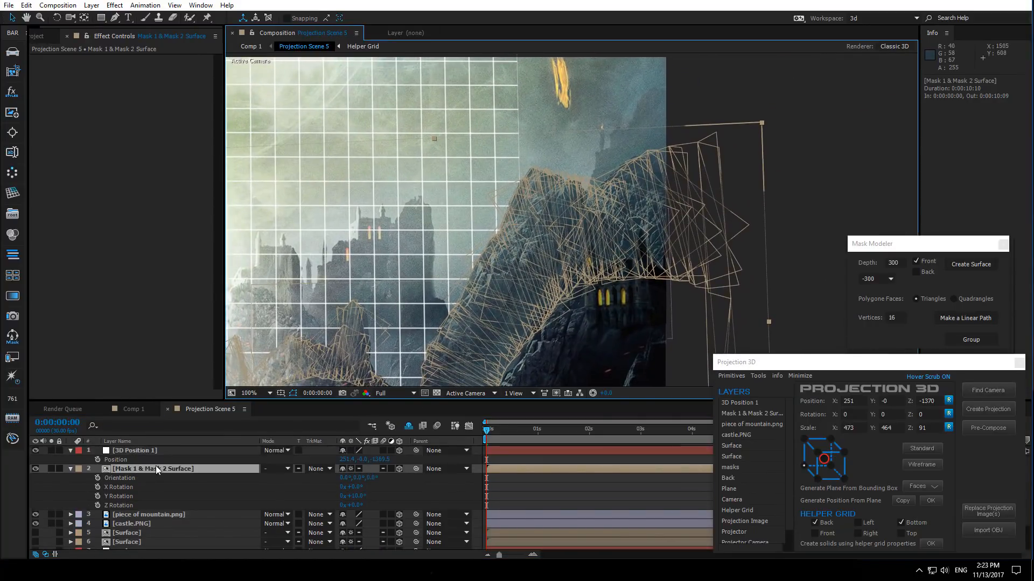
{"action": "key", "text": "s"}
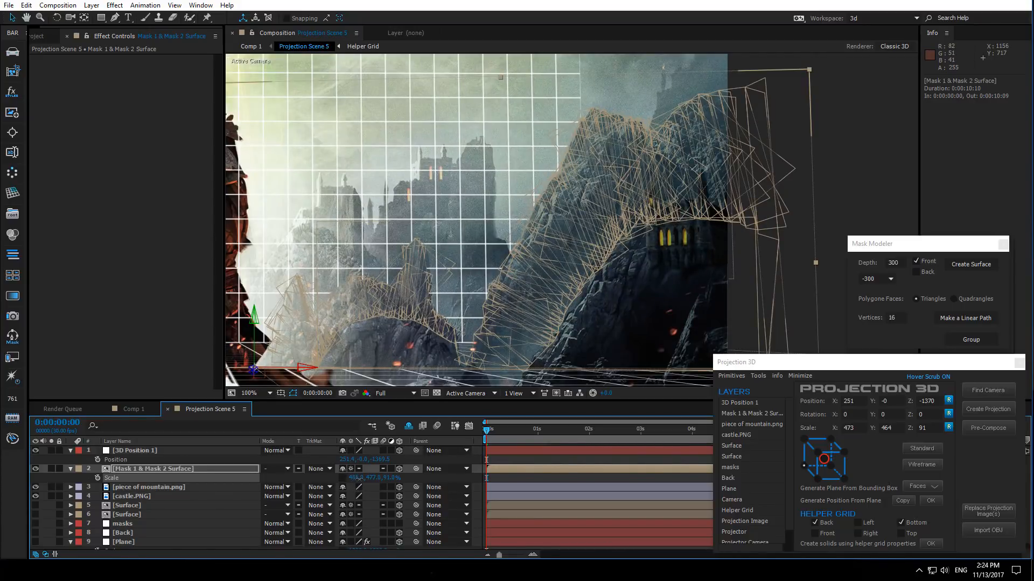
{"action": "left_click", "coordinate": [129, 410]}
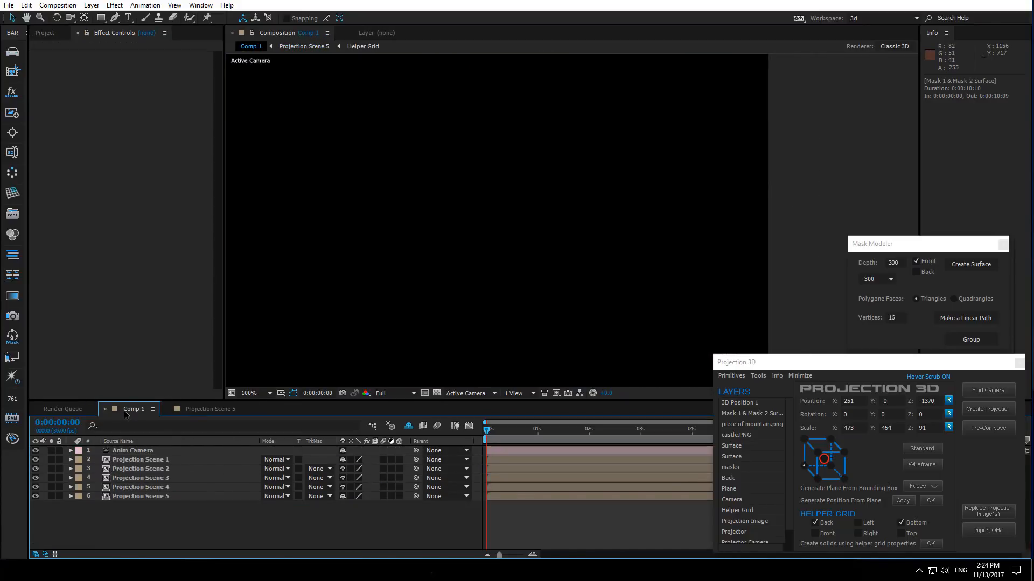
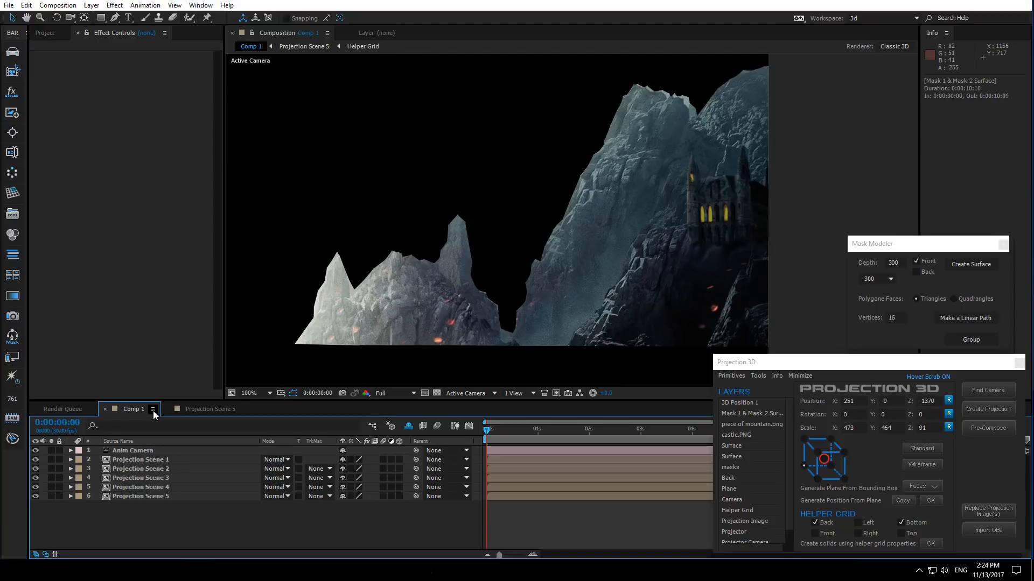
- Fine-tune the mask surface's Scale, switching between Projection Scene 5 and Comp 1 to compare the fit
{"action": "left_click", "coordinate": [199, 410]}
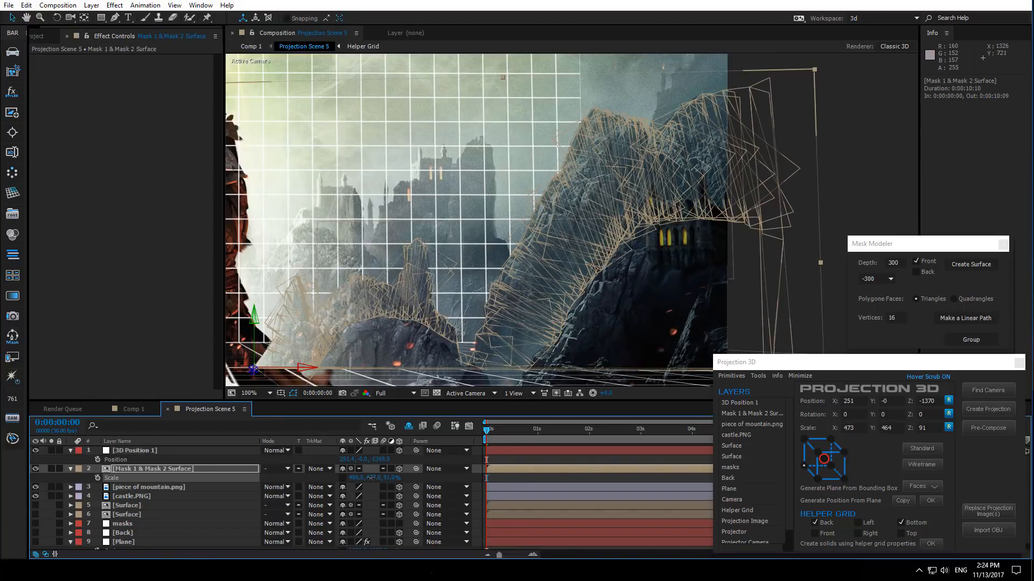
{"action": "left_click_drag", "start_coordinate": [371, 478], "coordinate": [364, 478]}
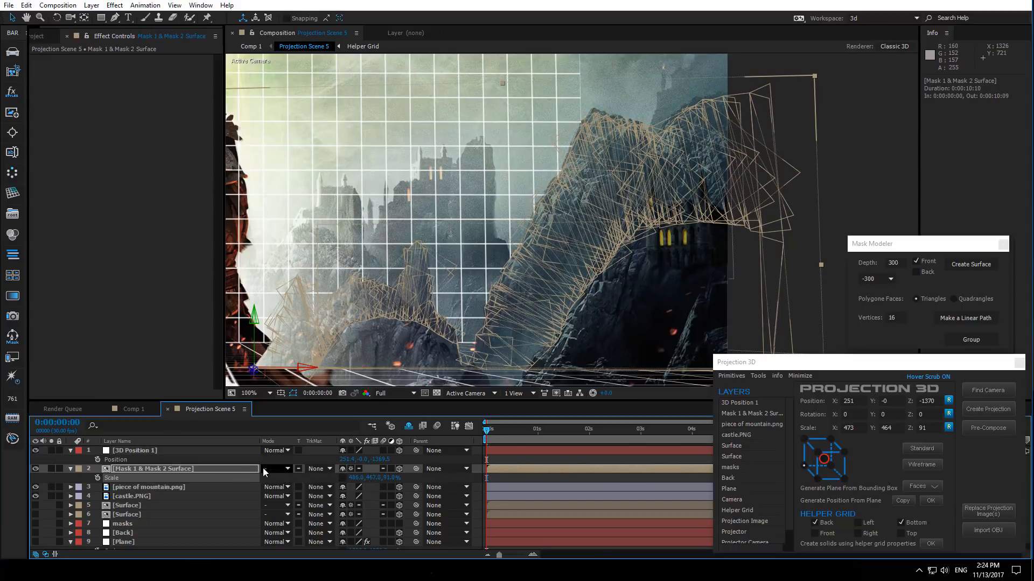
{"action": "left_click", "coordinate": [131, 411]}
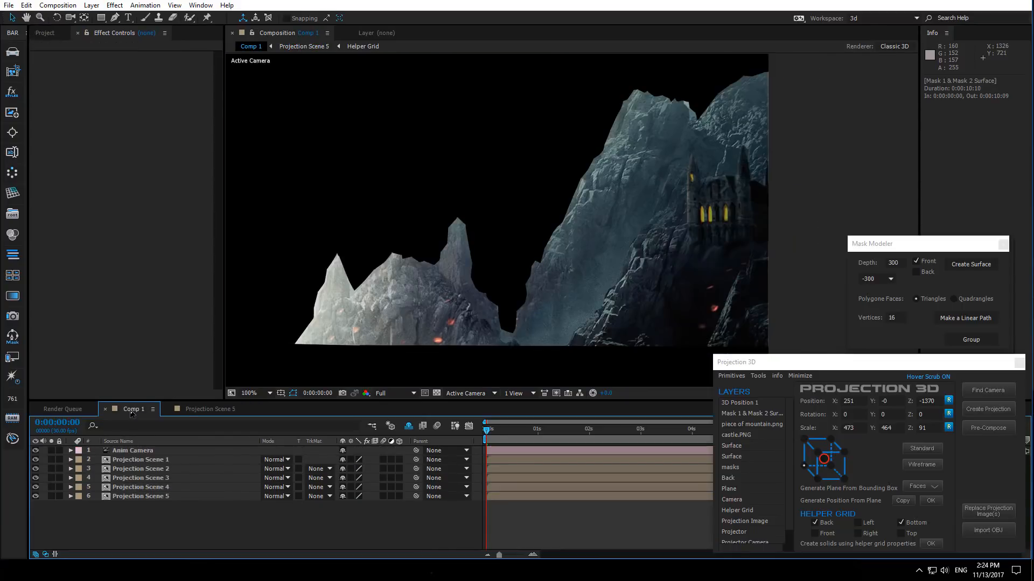
{"action": "left_click", "coordinate": [198, 409]}
{"action": "left_click_drag", "start_coordinate": [370, 478], "coordinate": [369, 478]}
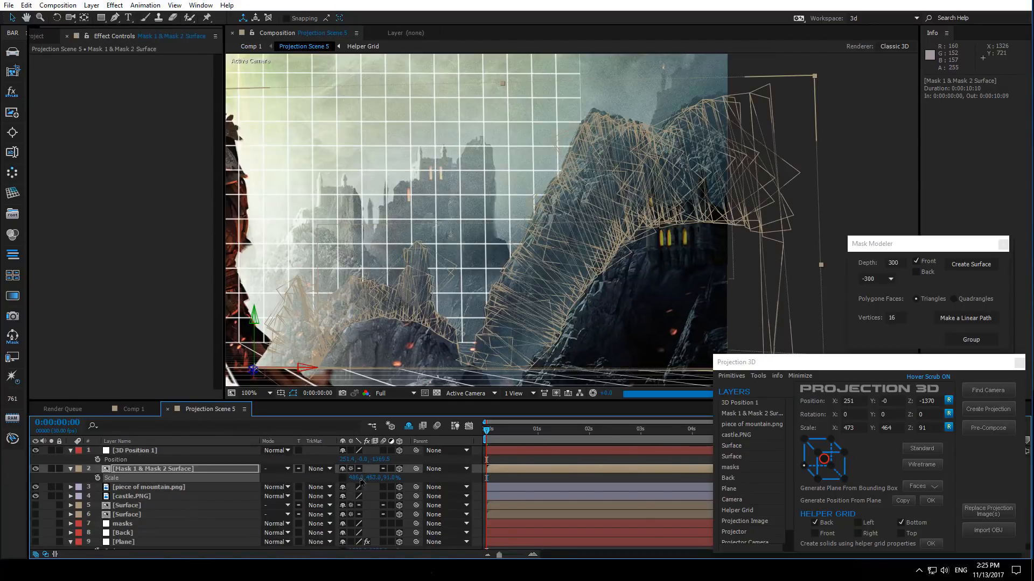
{"action": "left_click", "coordinate": [127, 410]}
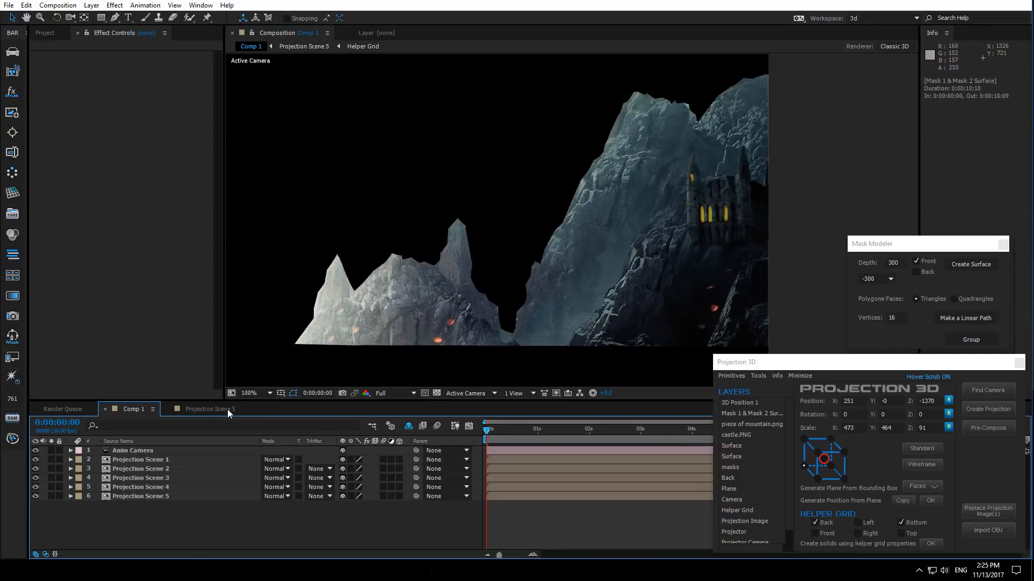
{"action": "left_click", "coordinate": [211, 409]}
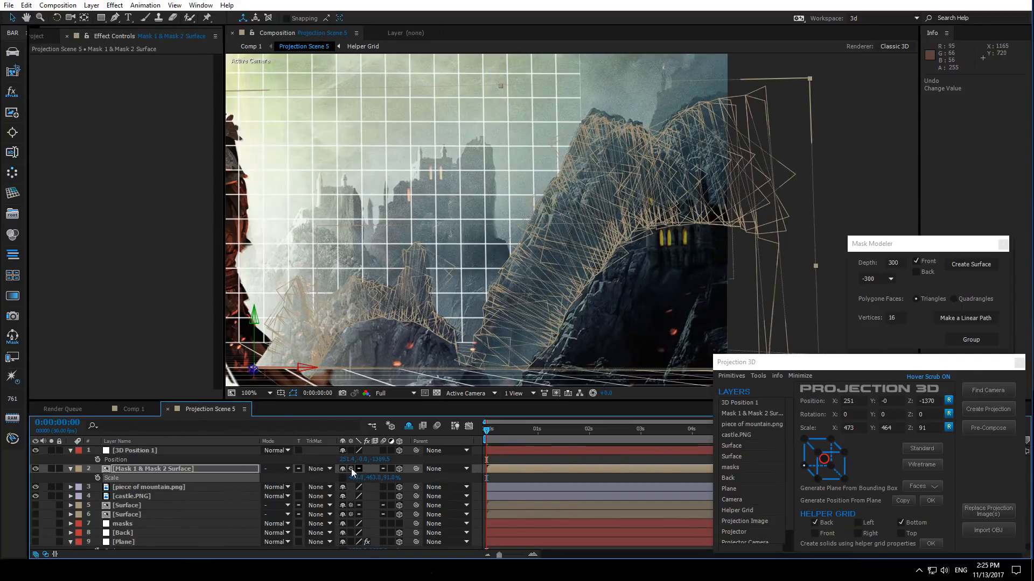
- Hide the Plane, Back and both Surface layers to view the mask surface against the whole scene
{"action": "left_click", "coordinate": [183, 469]}
{"action": "key", "text": "r"}
{"action": "scroll", "coordinate": [338, 320], "scroll_direction": "down", "scroll_amount": 1}
{"action": "left_click_drag", "start_coordinate": [490, 275], "coordinate": [599, 252]}
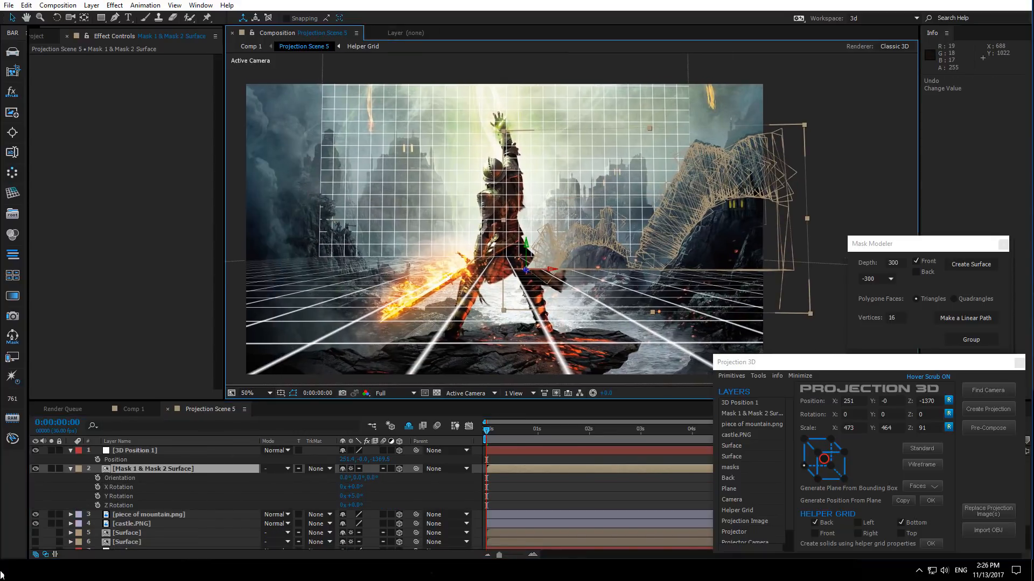
{"action": "left_click", "coordinate": [71, 469]}
{"action": "left_click", "coordinate": [71, 450]}
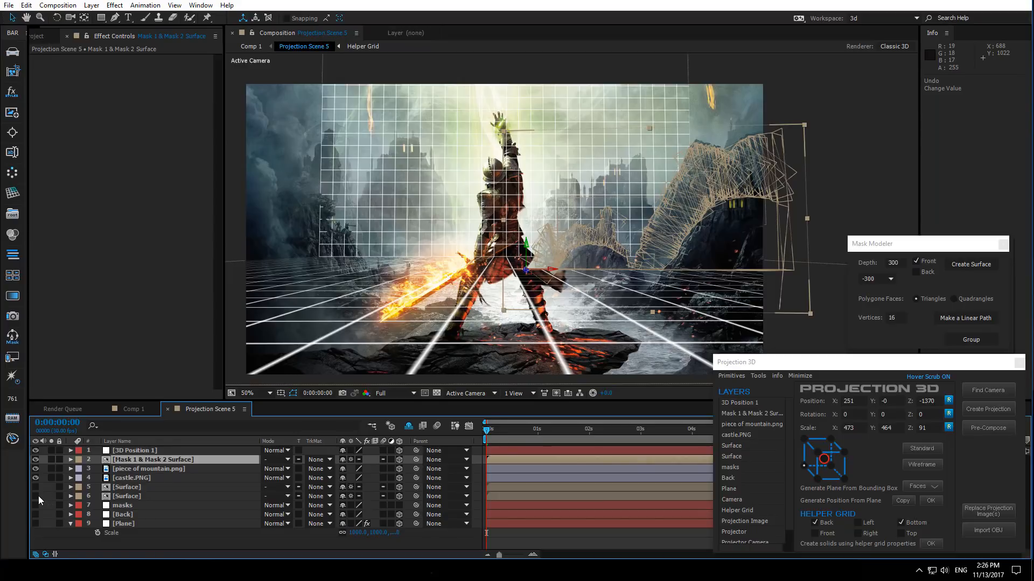
{"action": "left_click", "coordinate": [34, 523]}
{"action": "left_click", "coordinate": [35, 515]}
{"action": "left_click", "coordinate": [34, 488]}
{"action": "left_click", "coordinate": [36, 494]}
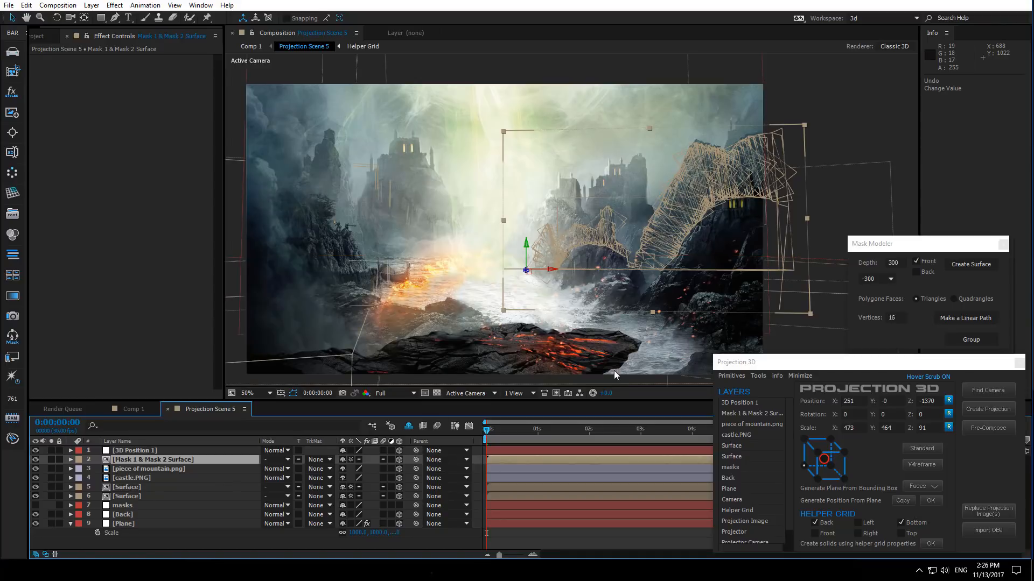
{"action": "mouse_move", "coordinate": [478, 309]}
{"action": "left_mouse_down"}
{"action": "mouse_move", "coordinate": [519, 312]}
{"action": "mouse_move", "coordinate": [489, 307]}
{"action": "left_mouse_up"}
- Try moving the camera in Comp 1, undoing the camera moves
{"action": "left_click", "coordinate": [133, 409]}
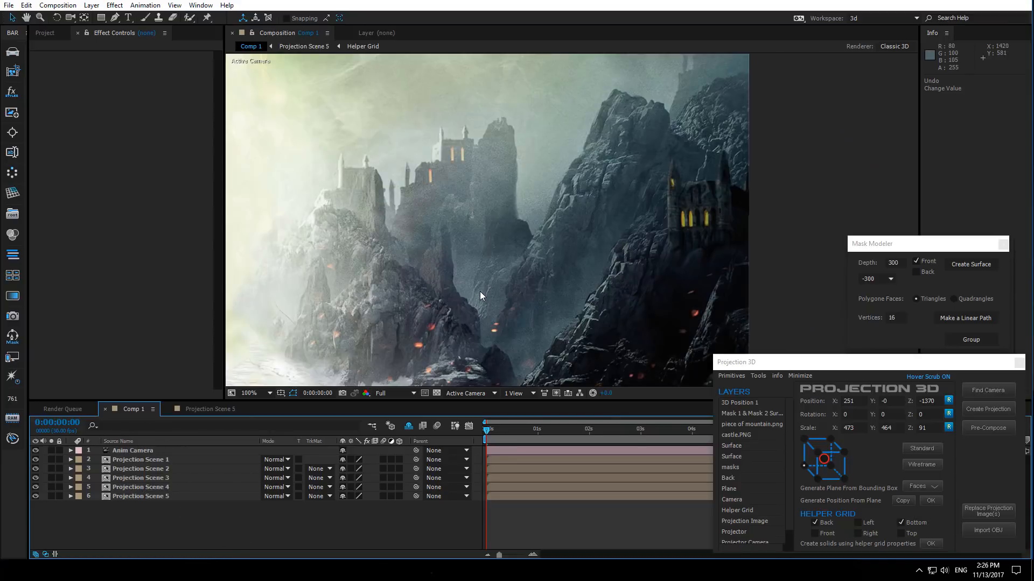
{"action": "scroll", "coordinate": [483, 288], "scroll_direction": "down", "scroll_amount": 1}
{"action": "left_click_drag", "start_coordinate": [467, 301], "coordinate": [563, 286]}
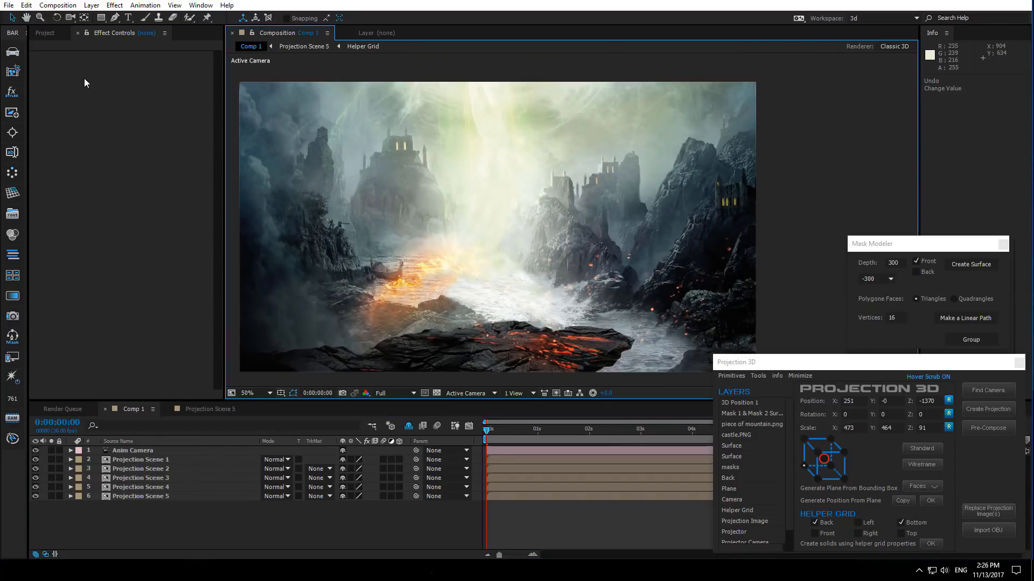
{"action": "left_click", "coordinate": [70, 18]}
{"action": "mouse_move", "coordinate": [474, 281]}
{"action": "left_mouse_down"}
{"action": "mouse_move", "coordinate": [457, 256]}
{"action": "mouse_move", "coordinate": [466, 287]}
{"action": "mouse_move", "coordinate": [470, 266]}
{"action": "left_mouse_up"}
{"action": "key", "text": "ctrl+z"}
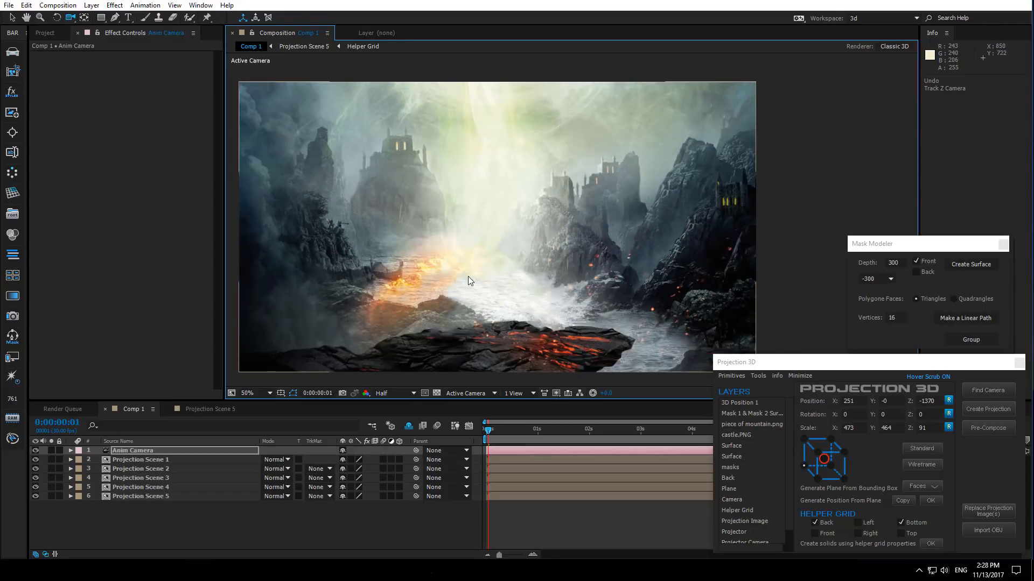
{"action": "key", "text": "ctrl+z"}
{"action": "key", "text": "ctrl+z"}
- Return to Projection Scene 5 and delete the 3D Position 1 layer
{"action": "left_click", "coordinate": [208, 411]}
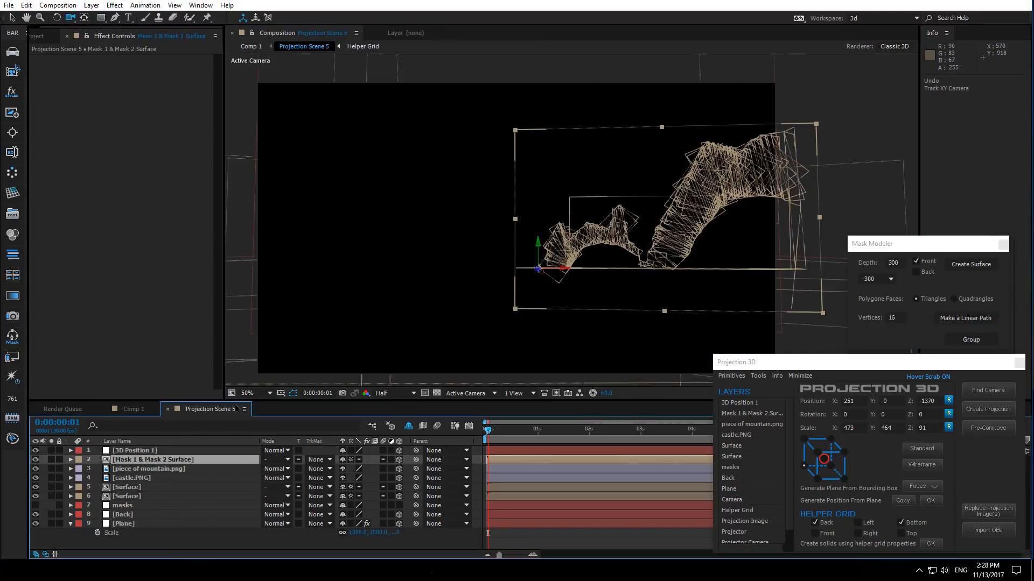
{"action": "left_click", "coordinate": [155, 537]}
{"action": "left_click", "coordinate": [134, 450]}
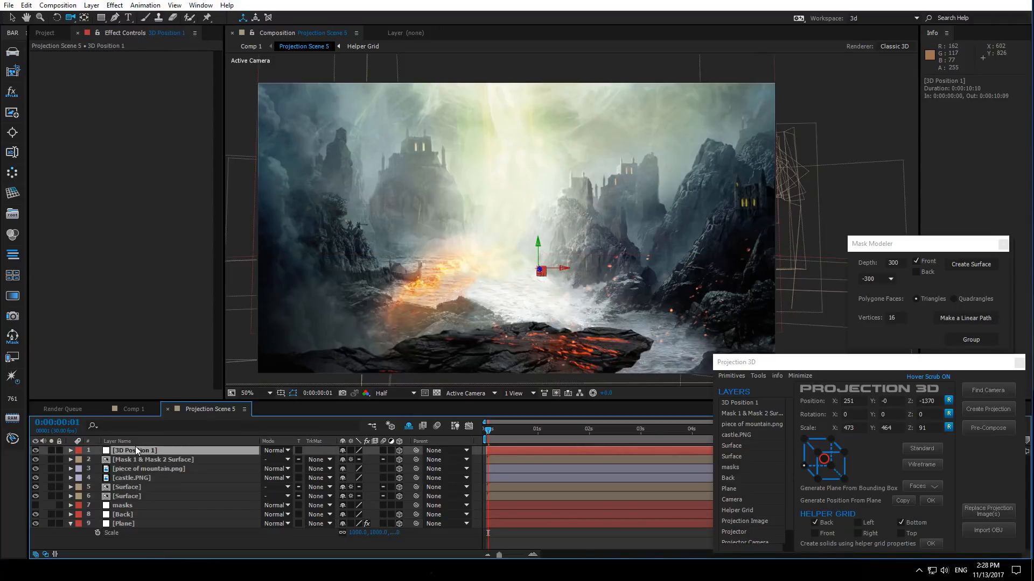
{"action": "key", "text": "Delete"}
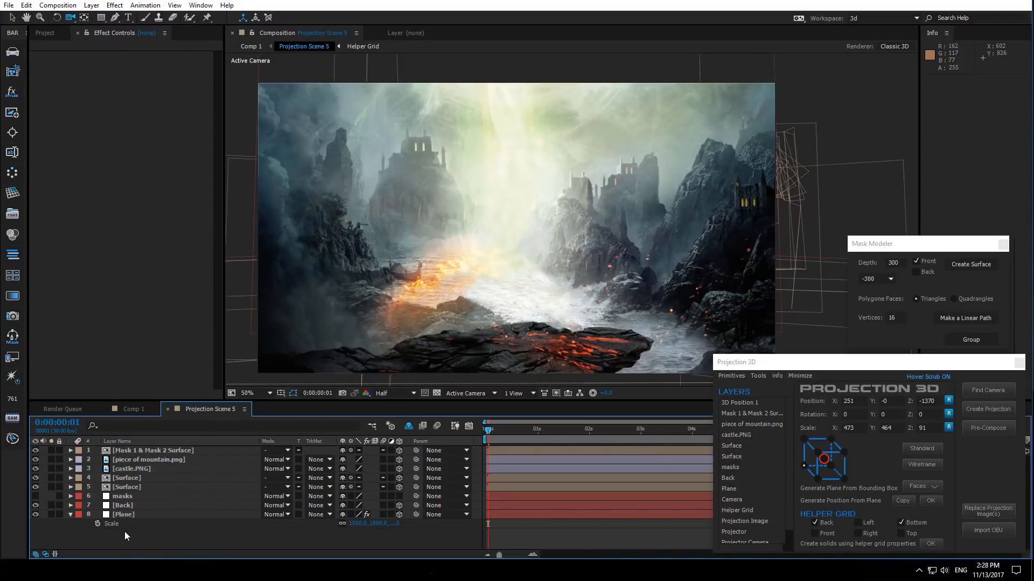
- Try enlarging the mask surface's scale, undoing the change
{"action": "left_click", "coordinate": [70, 515]}
{"action": "left_click", "coordinate": [130, 452]}
{"action": "key", "text": "s"}
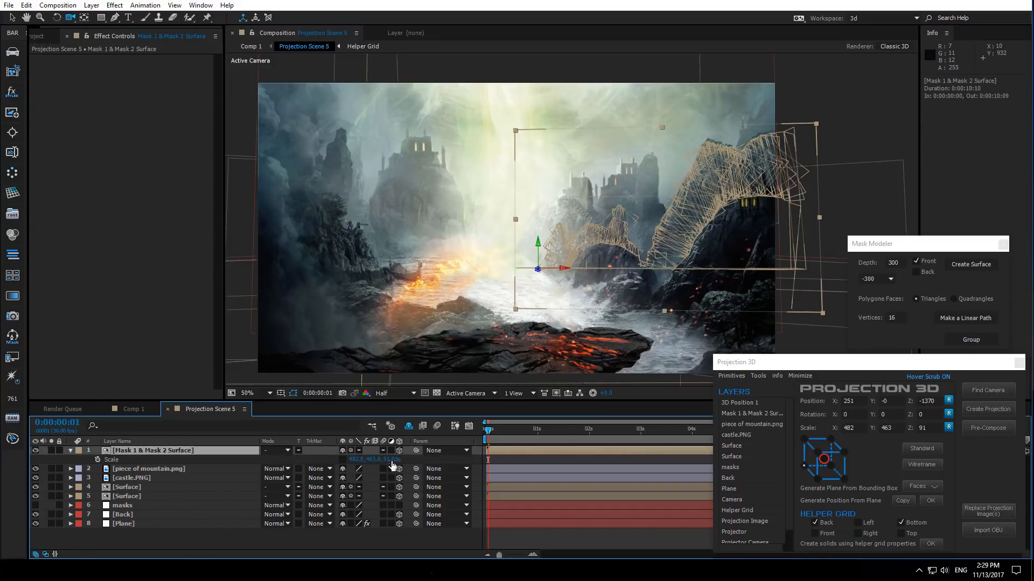
{"action": "left_click_drag", "start_coordinate": [391, 460], "coordinate": [770, 449]}
{"action": "key", "text": "ctrl+z"}
{"action": "key", "text": "v"}
- On the masks layer, start a new Pen tool mask tracing the edge of the rock below the left castle
{"action": "left_click_drag", "start_coordinate": [583, 338], "coordinate": [469, 356]}
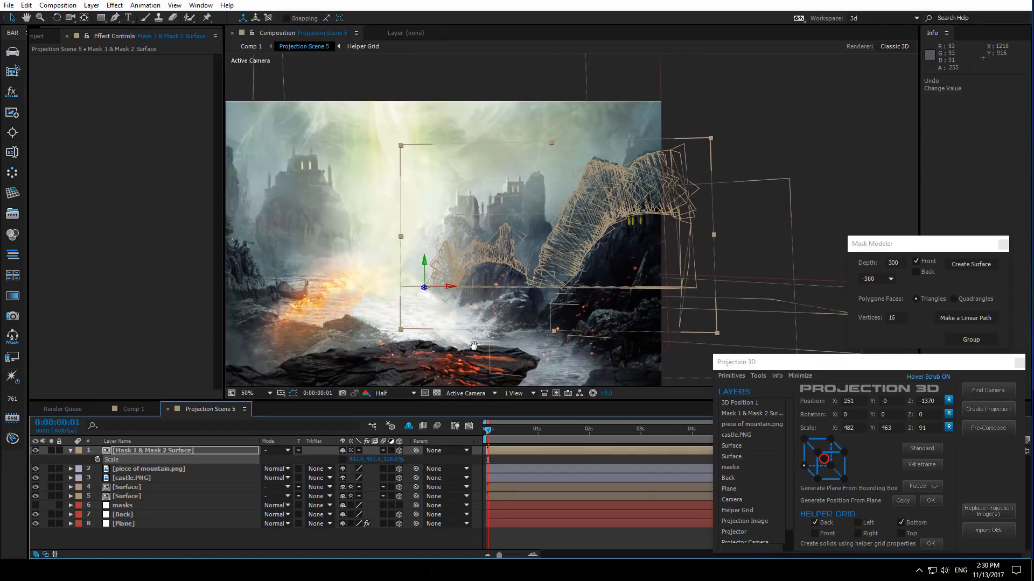
{"action": "left_click", "coordinate": [745, 233]}
{"action": "left_click_drag", "start_coordinate": [484, 325], "coordinate": [544, 329]}
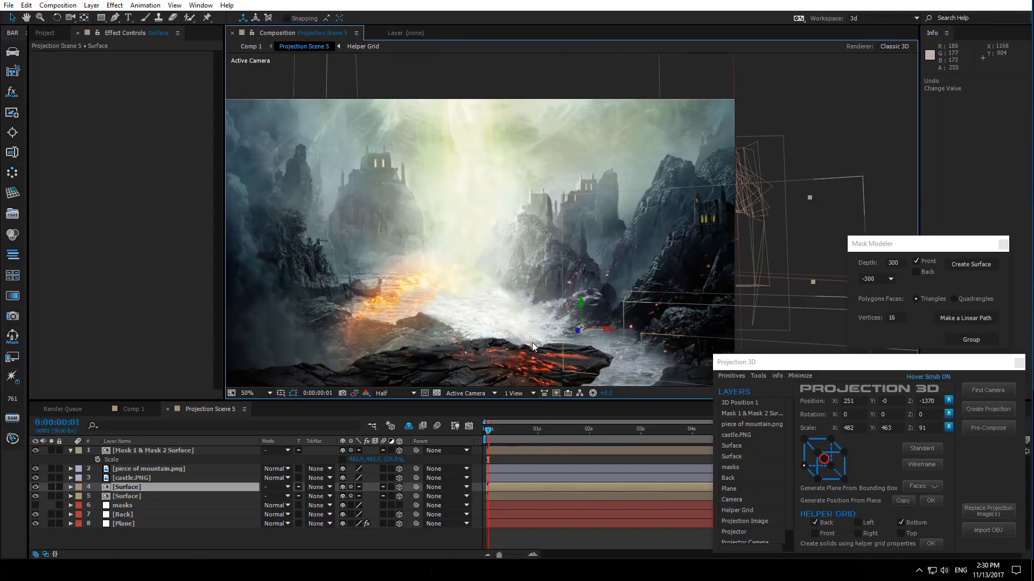
{"action": "left_click_drag", "start_coordinate": [456, 344], "coordinate": [628, 351]}
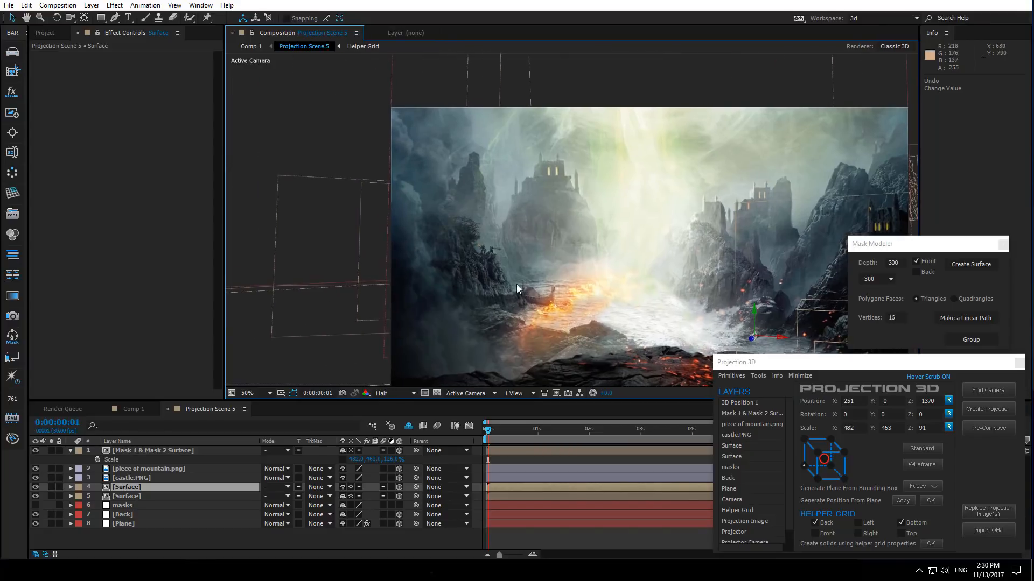
{"action": "scroll", "coordinate": [463, 274], "scroll_direction": "up", "scroll_amount": 1}
{"action": "left_click_drag", "start_coordinate": [464, 278], "coordinate": [520, 286]}
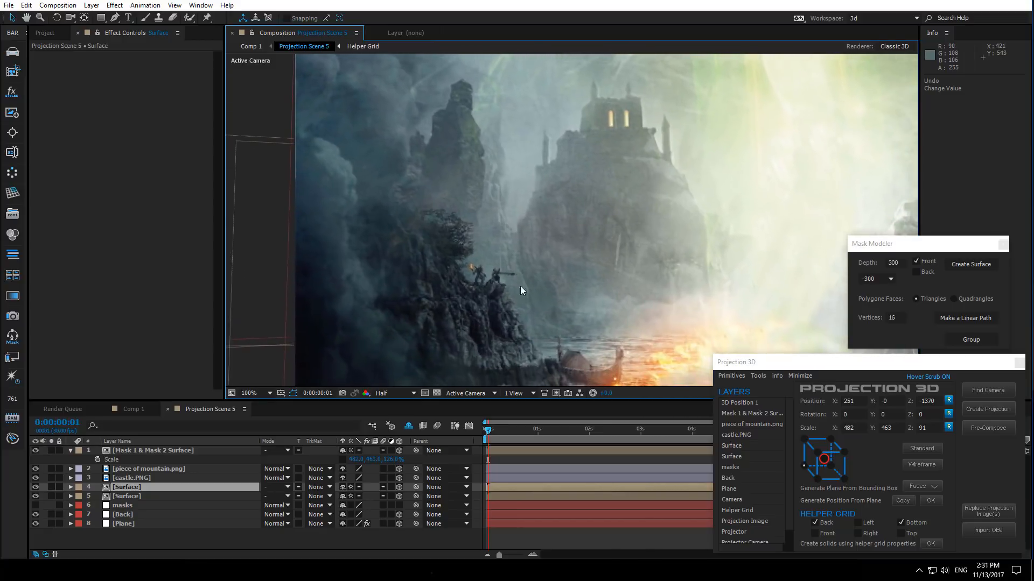
{"action": "left_click", "coordinate": [115, 506]}
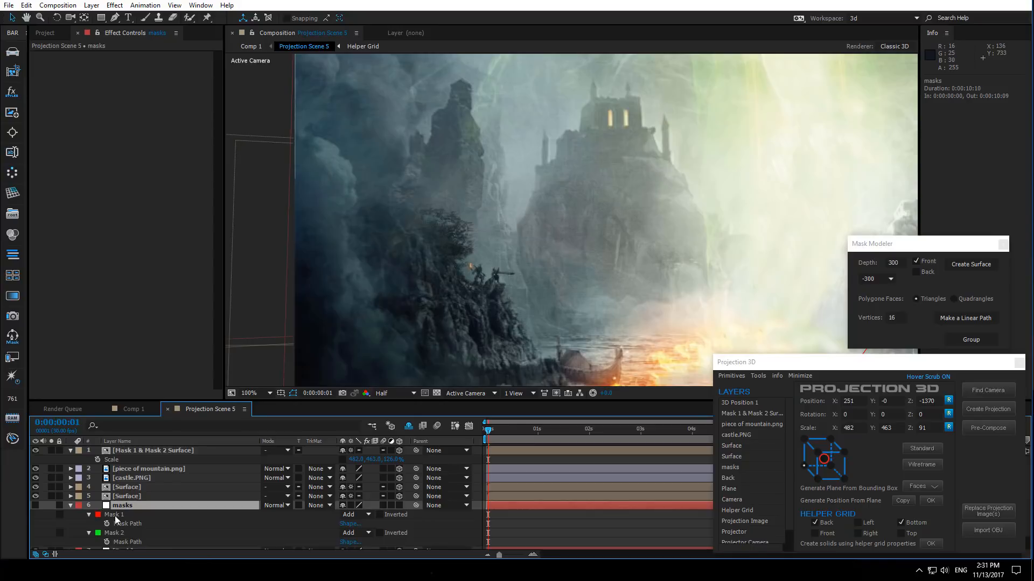
{"action": "key", "text": "m"}
{"action": "left_click", "coordinate": [120, 518], "text": "shift"}
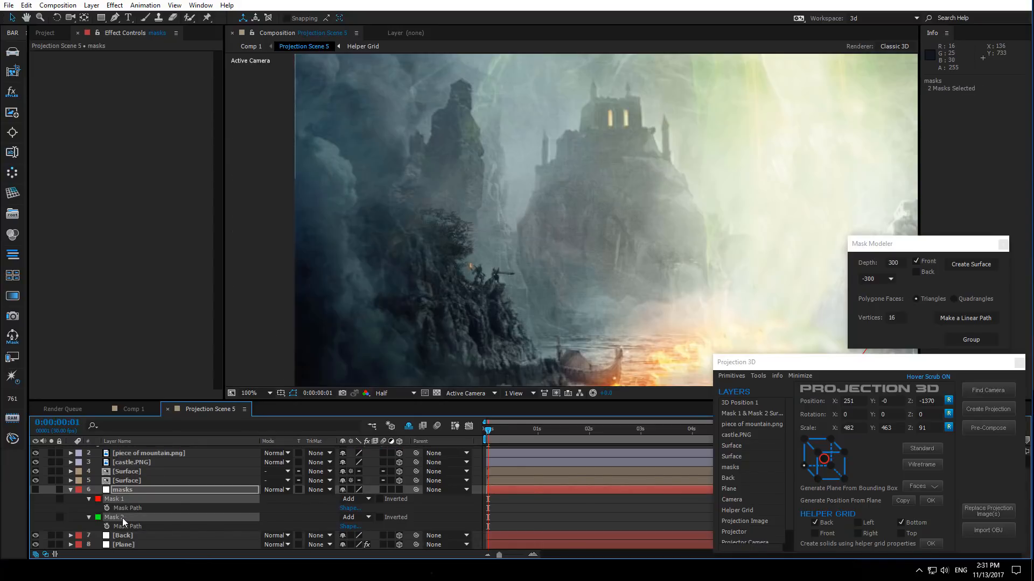
{"action": "key", "text": "m"}
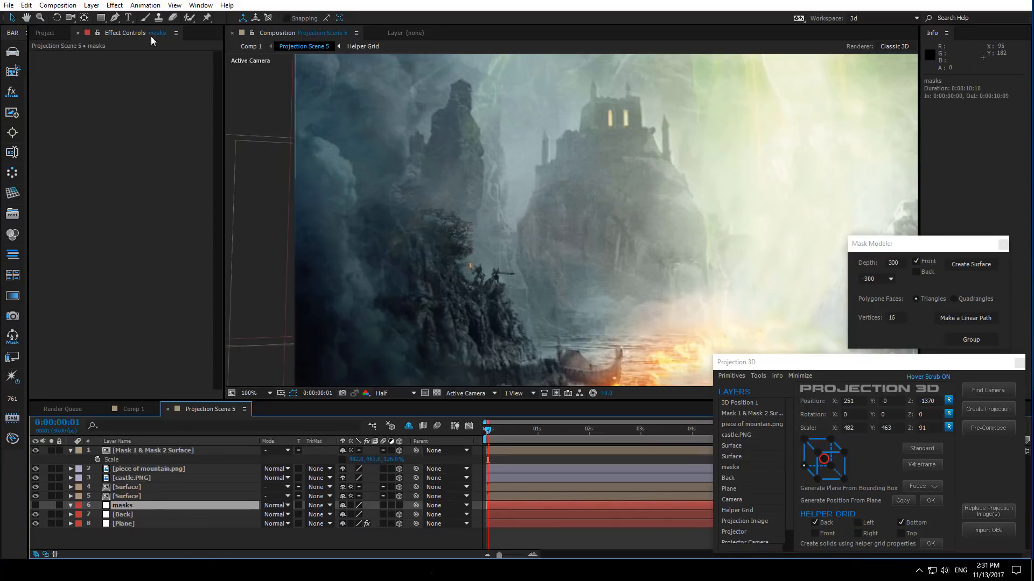
{"action": "left_click", "coordinate": [115, 19]}
{"action": "left_click_drag", "start_coordinate": [475, 270], "coordinate": [459, 256]}
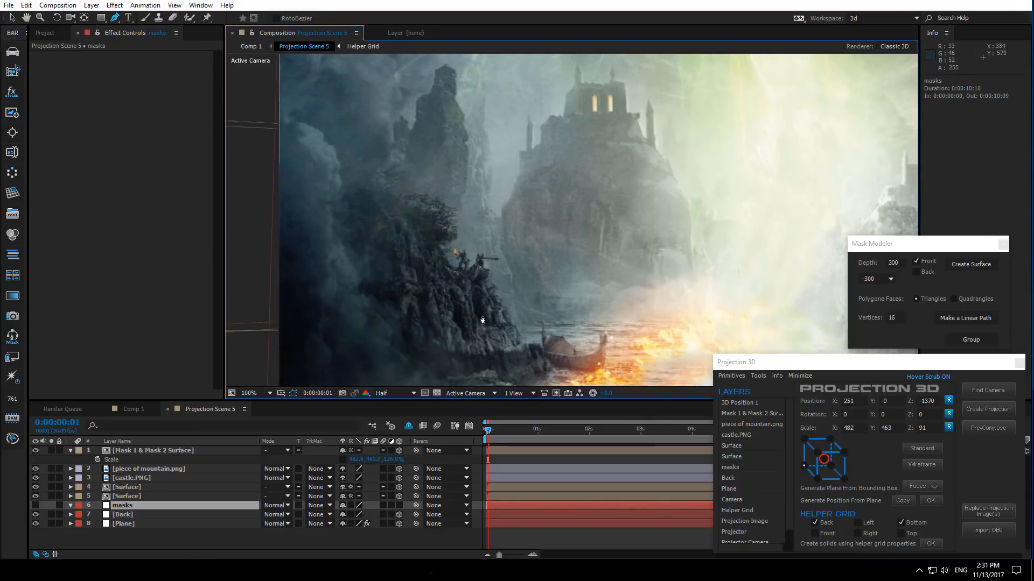
{"action": "left_click", "coordinate": [522, 326]}
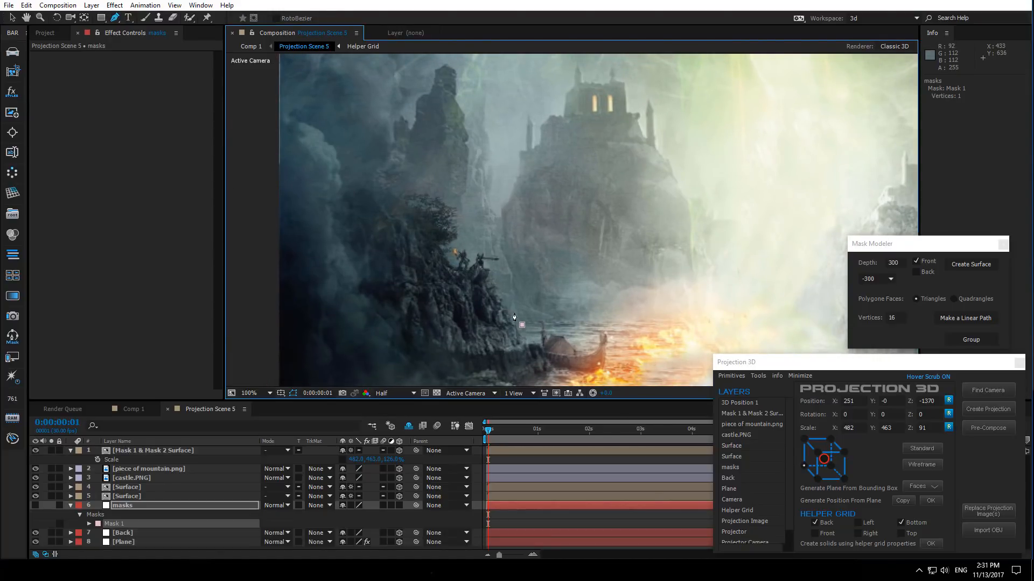
{"action": "left_click", "coordinate": [514, 310]}
{"action": "left_click", "coordinate": [515, 293]}
{"action": "scroll", "coordinate": [510, 297], "scroll_direction": "up", "scroll_amount": 1}
{"action": "left_click_drag", "start_coordinate": [560, 226], "coordinate": [515, 321]}
{"action": "left_click", "coordinate": [531, 303]}
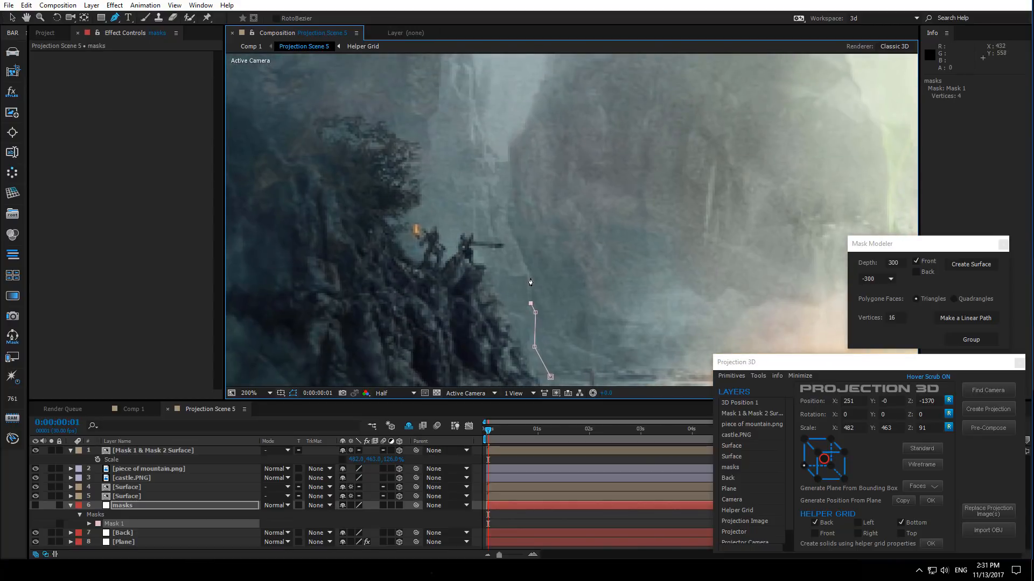
{"action": "left_click", "coordinate": [529, 274]}
{"action": "left_click", "coordinate": [507, 223]}
{"action": "left_click_drag", "start_coordinate": [486, 193], "coordinate": [496, 285]}
{"action": "left_click", "coordinate": [504, 269]}
{"action": "left_click_drag", "start_coordinate": [488, 223], "coordinate": [462, 268]}
- Continue the Pen tool mask on the masks layer, adding vertices up along the rock edge below the left castle
{"action": "left_click", "coordinate": [494, 282]}
{"action": "left_click", "coordinate": [489, 260]}
{"action": "left_click", "coordinate": [468, 218]}
{"action": "left_click", "coordinate": [462, 214]}
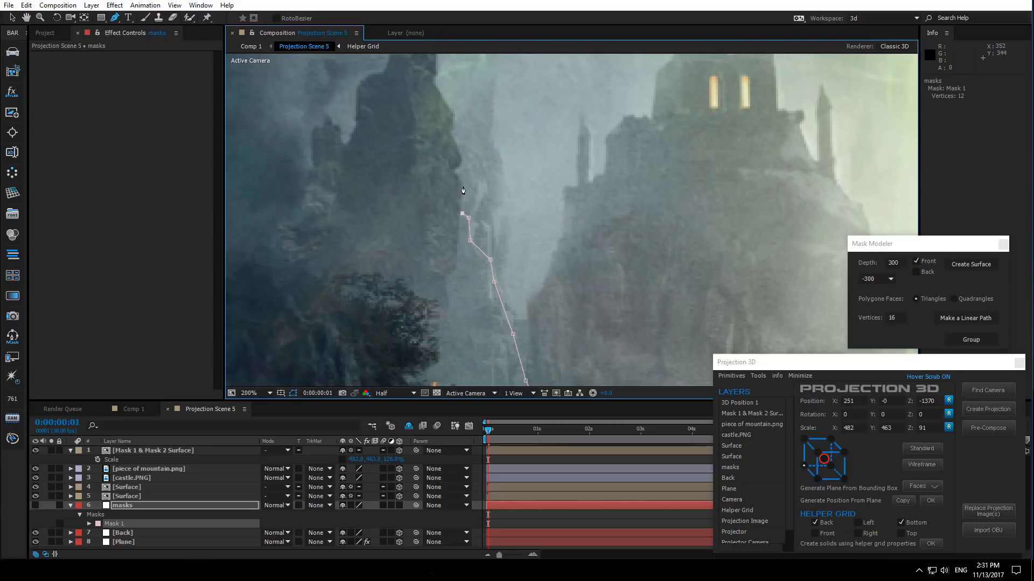
{"action": "left_click", "coordinate": [461, 182]}
{"action": "left_click", "coordinate": [455, 171]}
{"action": "left_click_drag", "start_coordinate": [453, 220], "coordinate": [453, 331]}
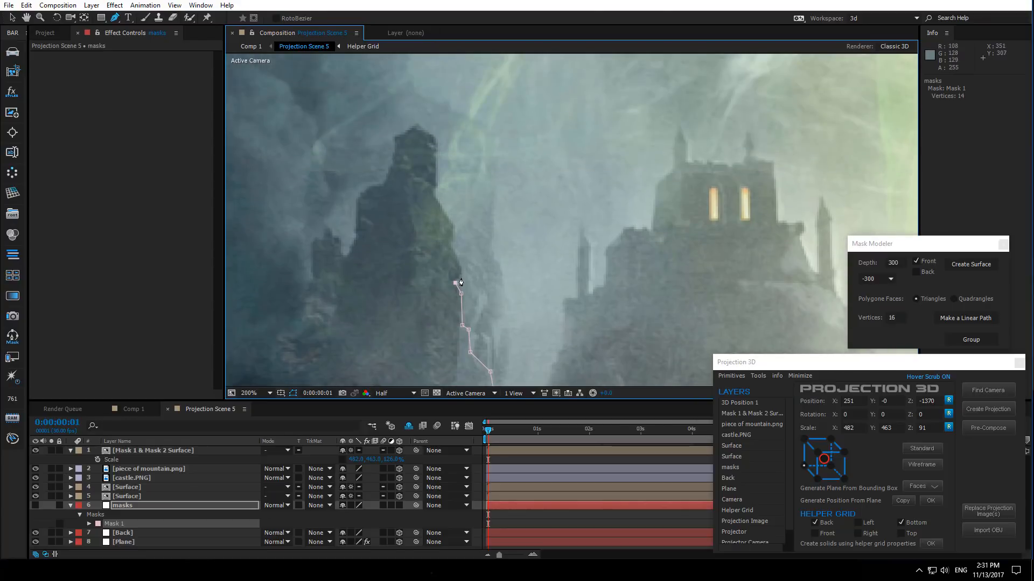
{"action": "scroll", "coordinate": [458, 281], "scroll_direction": "up", "scroll_amount": 2}
{"action": "left_click", "coordinate": [501, 278]}
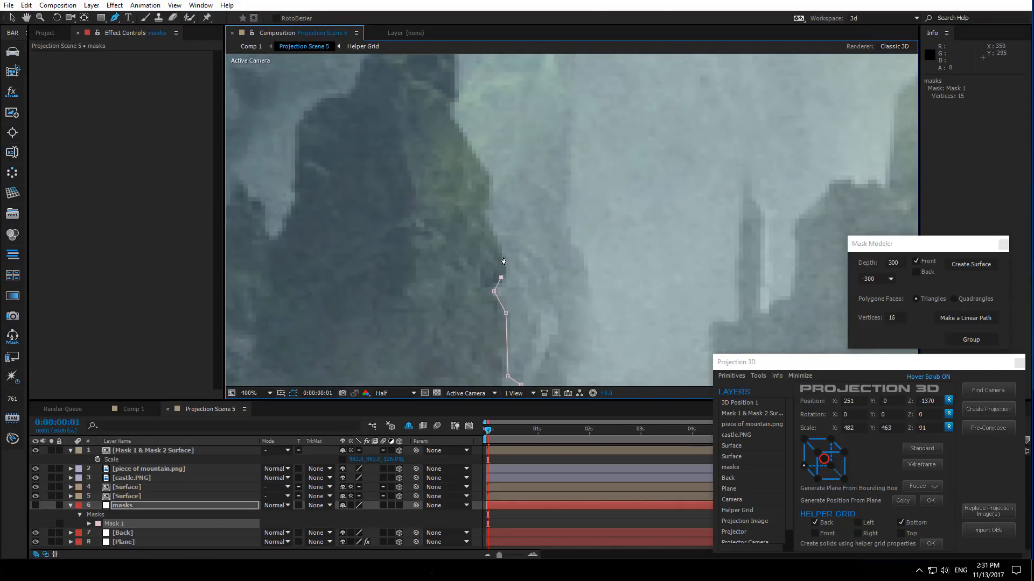
{"action": "left_click", "coordinate": [494, 229]}
{"action": "left_click", "coordinate": [482, 213]}
{"action": "left_click_drag", "start_coordinate": [492, 178], "coordinate": [480, 294]}
{"action": "left_click", "coordinate": [439, 230]}
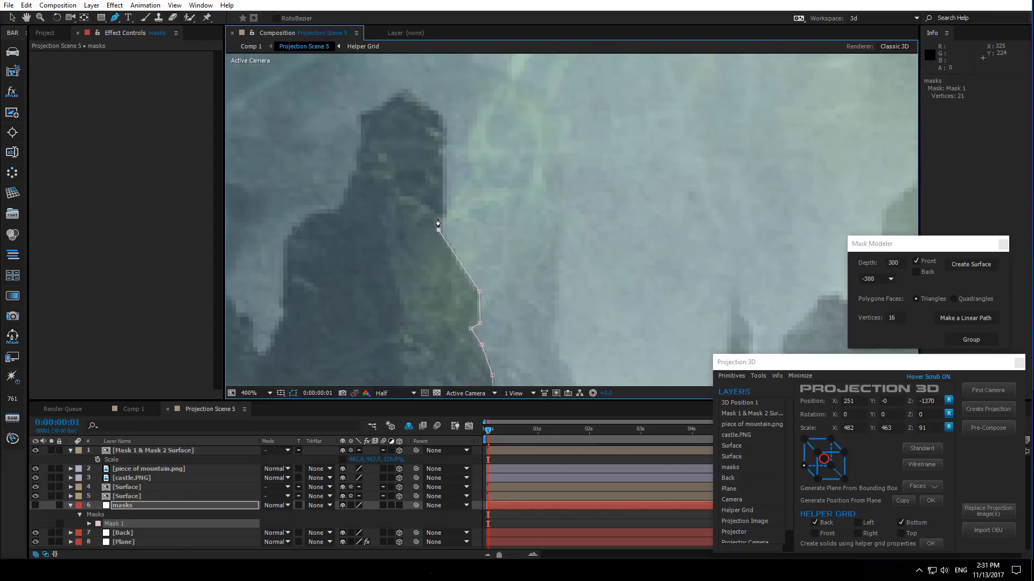
- Trace the mask further around the rocky peak's outline, adding vertices along its jagged left side
{"action": "left_click", "coordinate": [442, 118]}
{"action": "left_click_drag", "start_coordinate": [442, 118], "coordinate": [467, 208]}
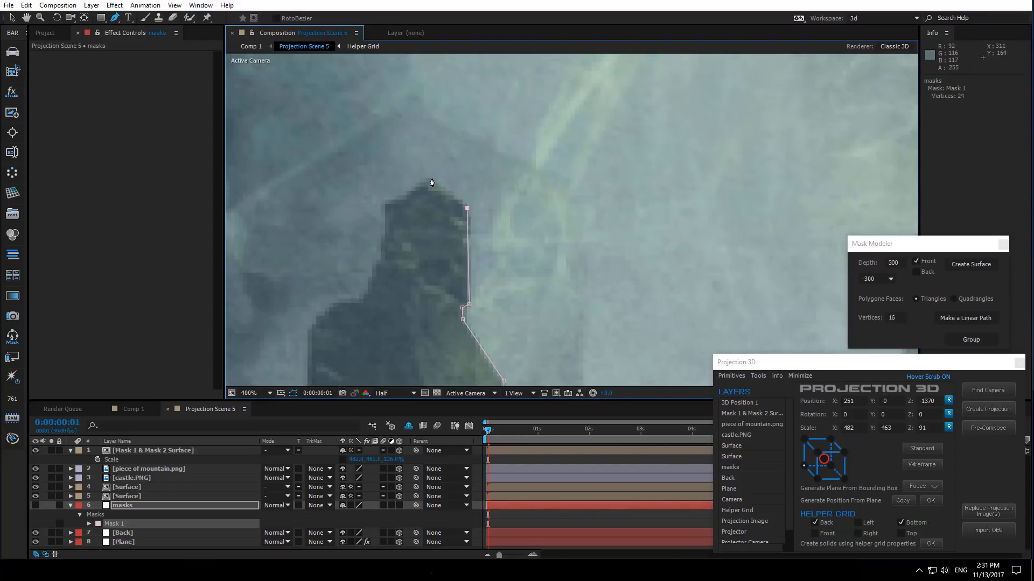
{"action": "left_click", "coordinate": [431, 178]}
{"action": "left_click", "coordinate": [379, 257]}
{"action": "left_click_drag", "start_coordinate": [380, 280], "coordinate": [484, 253]}
{"action": "left_click", "coordinate": [466, 271]}
{"action": "left_click", "coordinate": [413, 301]}
{"action": "left_click_drag", "start_coordinate": [413, 301], "coordinate": [454, 142]}
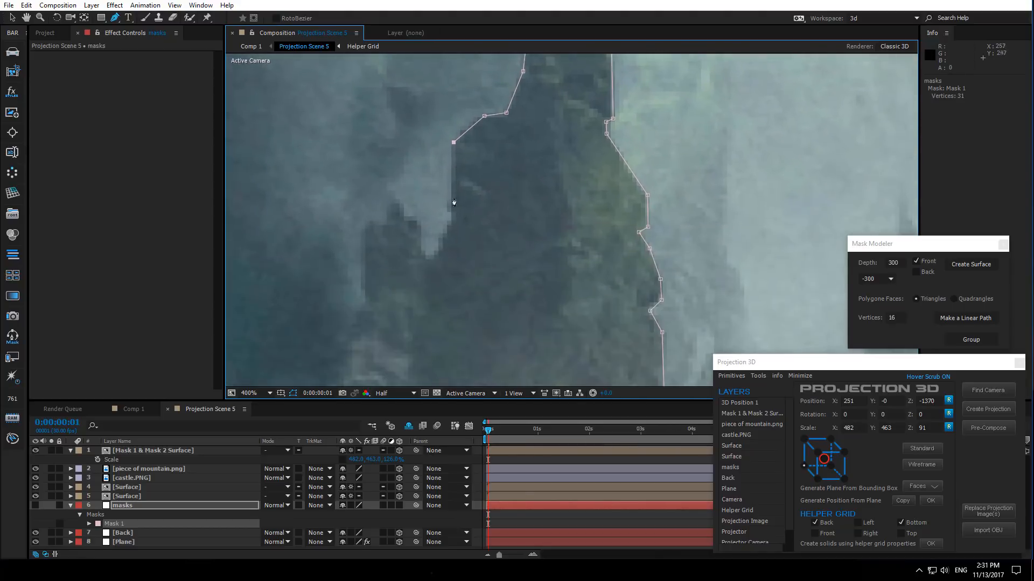
{"action": "left_click", "coordinate": [451, 221]}
{"action": "left_click", "coordinate": [419, 225]}
{"action": "left_click", "coordinate": [392, 190]}
{"action": "left_click", "coordinate": [383, 221]}
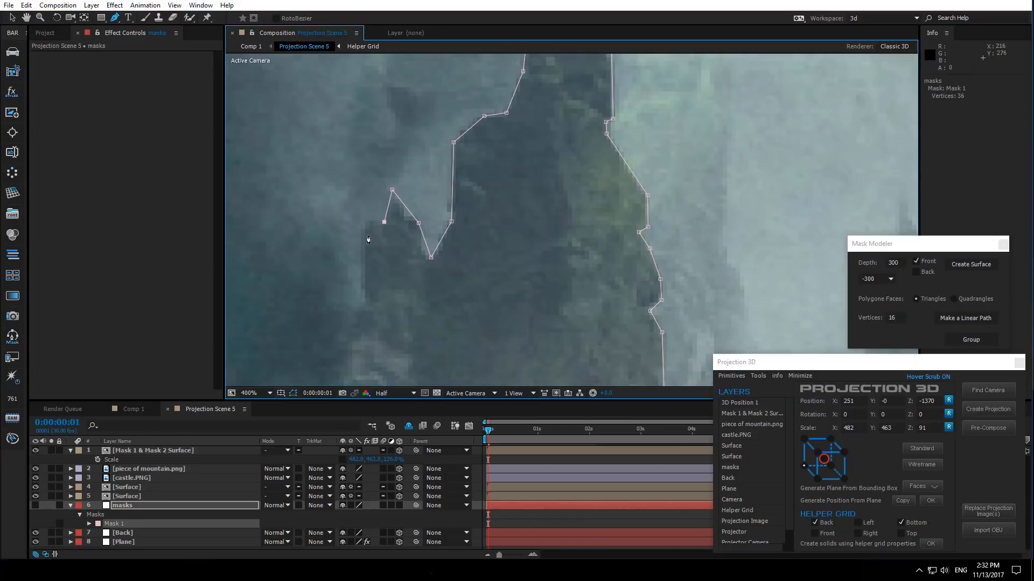
{"action": "left_click", "coordinate": [423, 253]}
{"action": "left_click_drag", "start_coordinate": [392, 191], "coordinate": [394, 193]}
{"action": "left_click", "coordinate": [407, 217]}
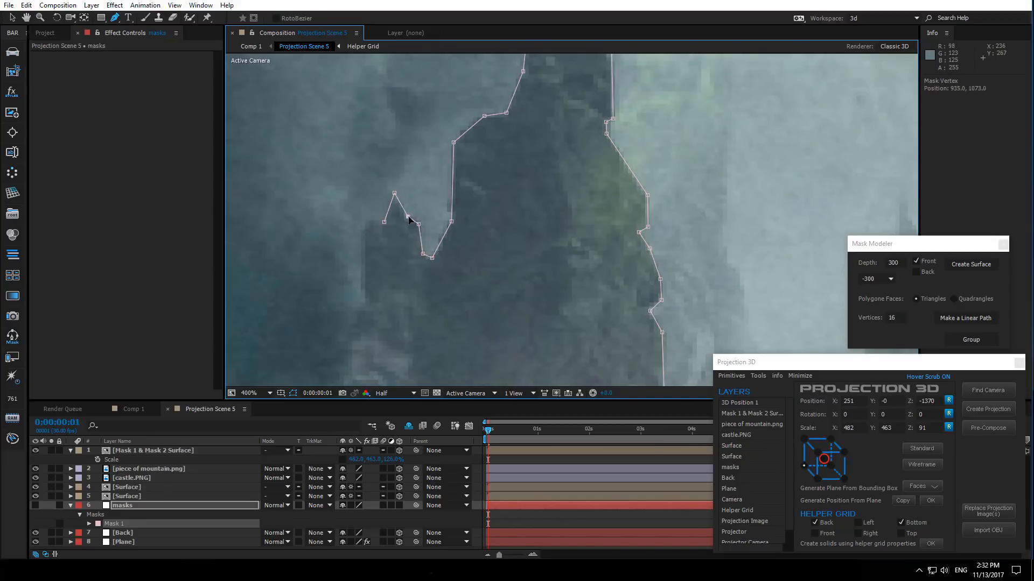
{"action": "left_click", "coordinate": [364, 230]}
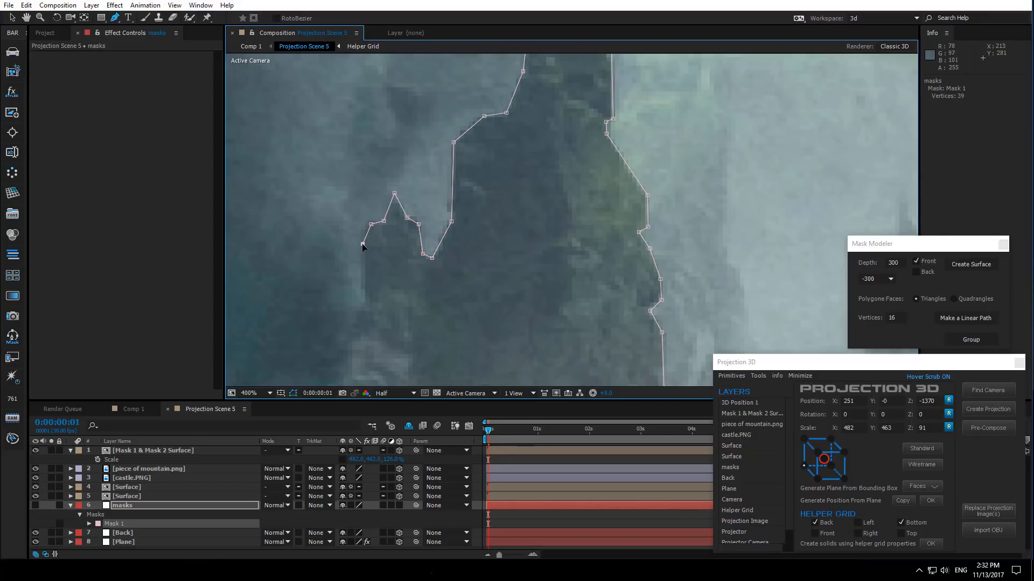
{"action": "left_click", "coordinate": [365, 304]}
{"action": "left_click", "coordinate": [441, 310]}
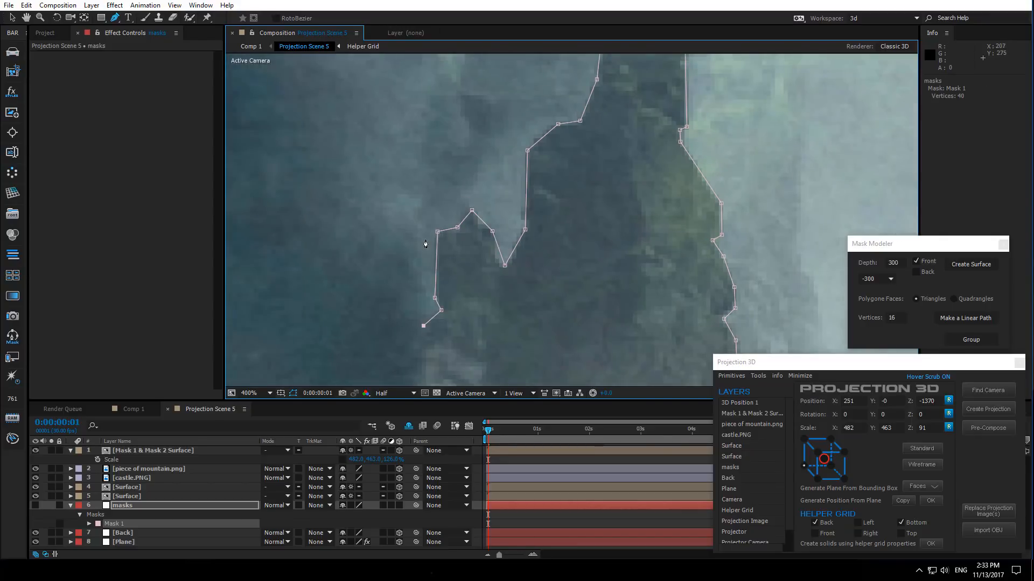
{"action": "left_click", "coordinate": [425, 235]}
{"action": "left_click", "coordinate": [407, 187]}
- Undo the last added vertex and extend the mask path up and outward past the frame's left edge
{"action": "scroll", "coordinate": [469, 183], "scroll_direction": "down", "scroll_amount": 2}
{"action": "key", "text": "ctrl+z"}
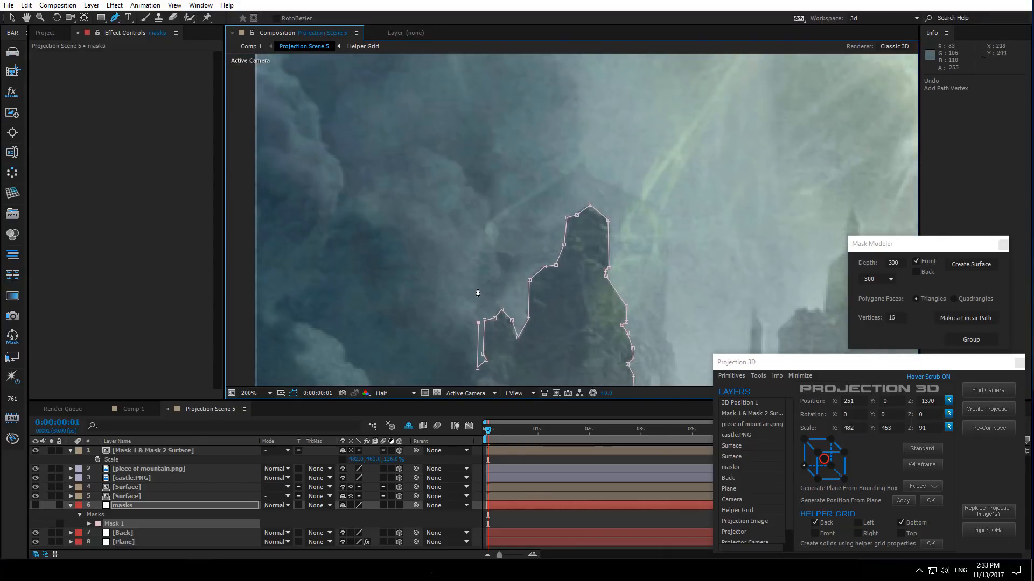
{"action": "left_click", "coordinate": [480, 242]}
{"action": "left_click", "coordinate": [489, 217]}
{"action": "left_click", "coordinate": [466, 180]}
{"action": "left_click", "coordinate": [417, 144]}
{"action": "left_click", "coordinate": [388, 171]}
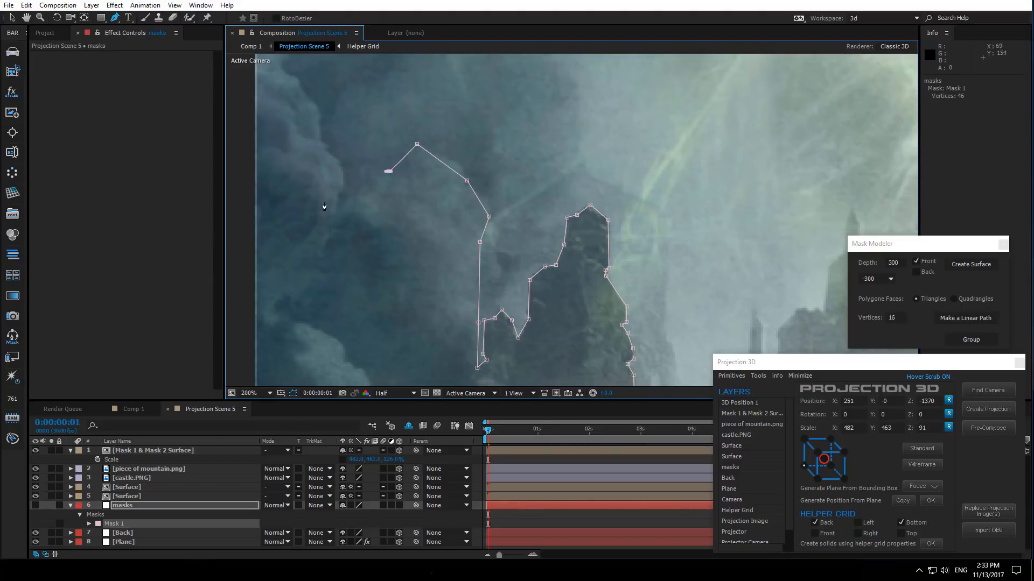
{"action": "key", "text": "comma"}
{"action": "left_click", "coordinate": [456, 200]}
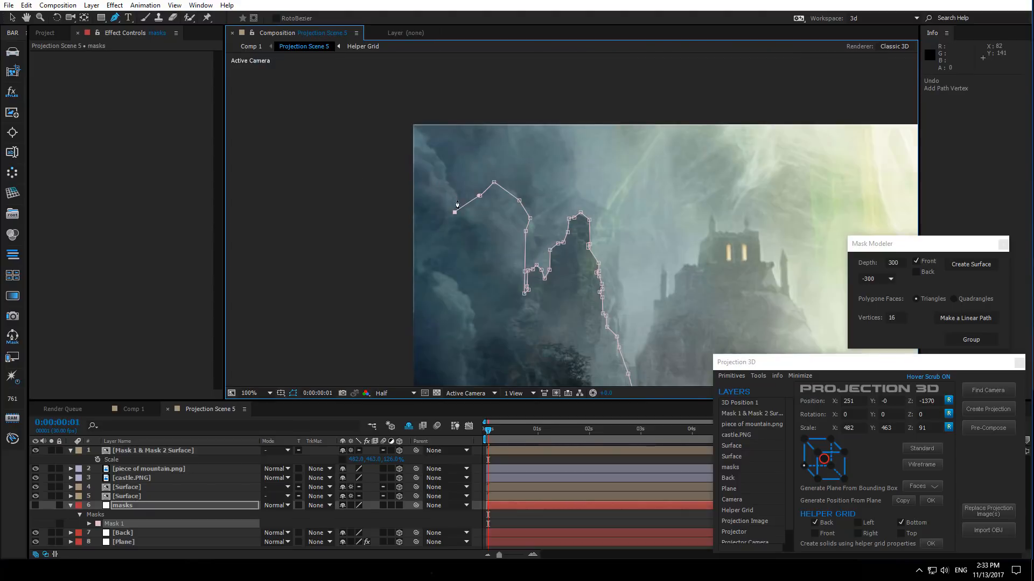
{"action": "key", "text": "comma"}
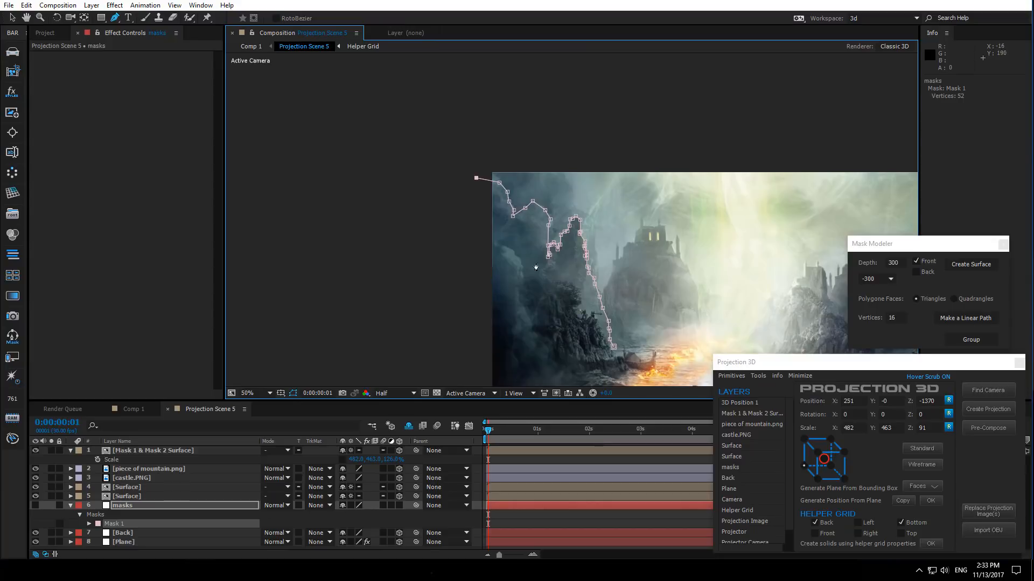
{"action": "left_click_drag", "start_coordinate": [544, 267], "coordinate": [463, 260]}
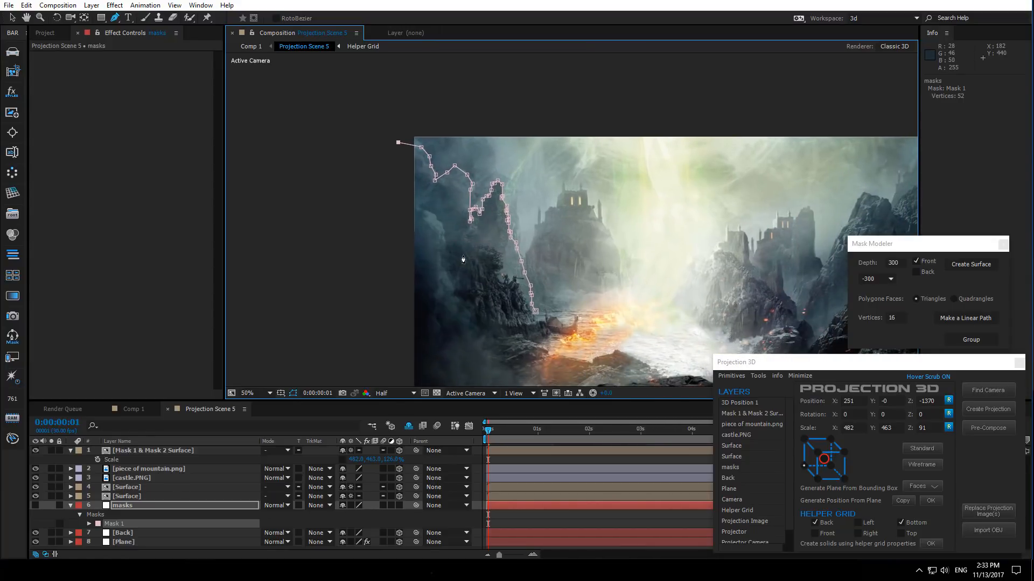
- Set Mask 1's color to red (FF0051)
{"action": "left_click", "coordinate": [98, 524]}
{"action": "left_click", "coordinate": [204, 253]}
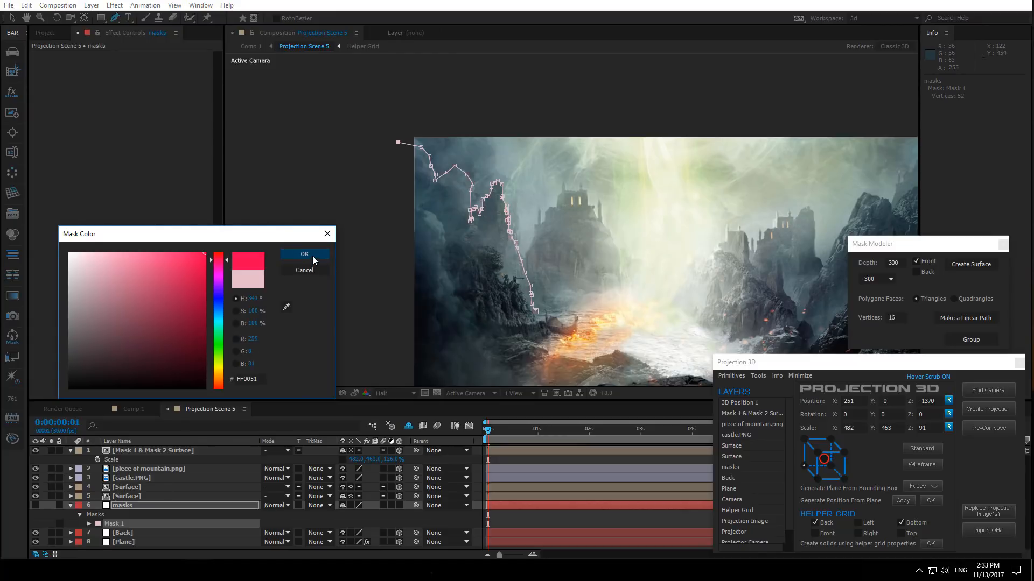
{"action": "left_click", "coordinate": [313, 256]}
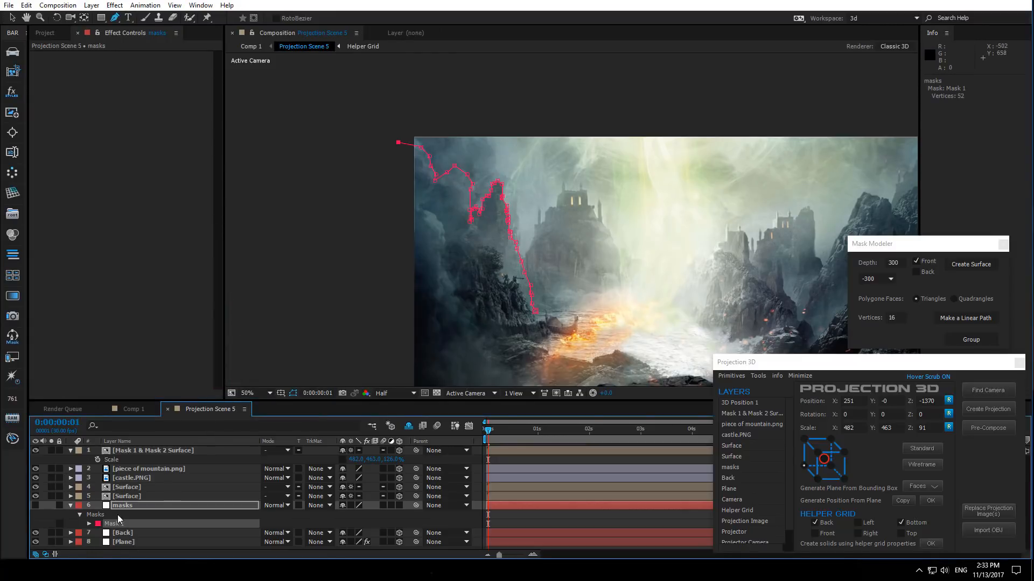
- Duplicate Mask 1 and set the new Mask 2's color to green (00FF90)
{"action": "key", "text": "ctrl+d"}
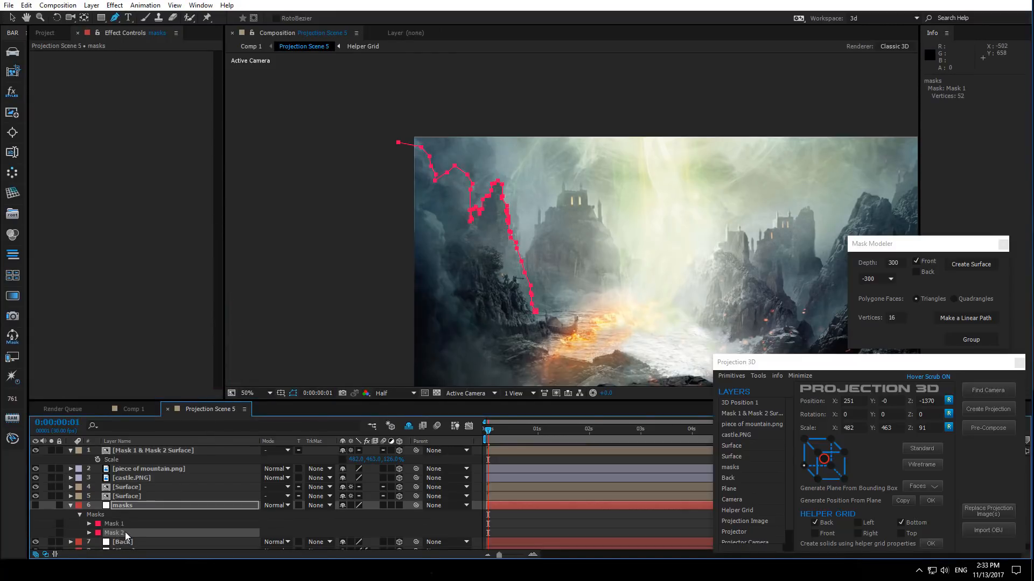
{"action": "left_click", "coordinate": [98, 532]}
{"action": "left_click_drag", "start_coordinate": [218, 327], "coordinate": [222, 332]}
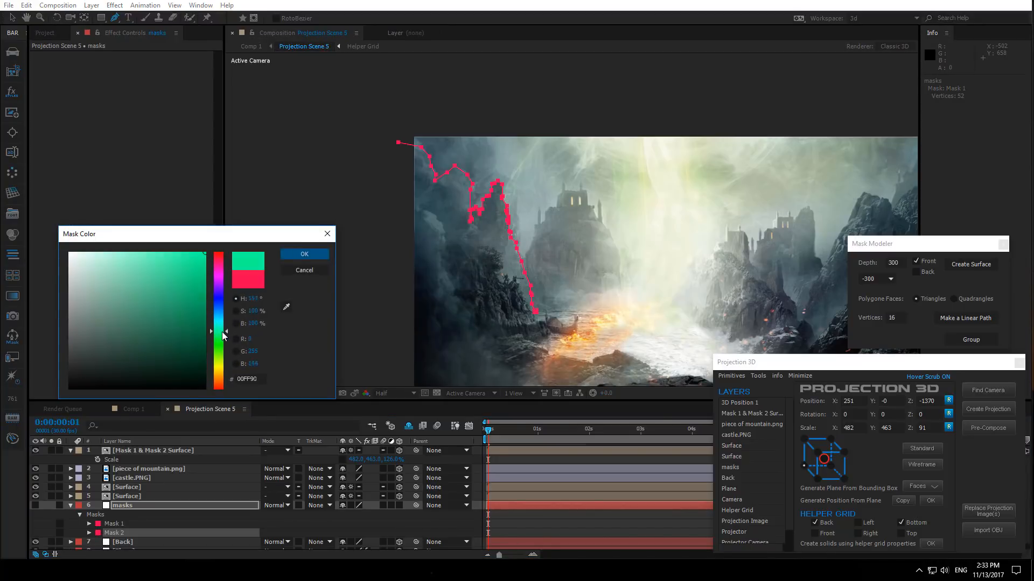
{"action": "left_click", "coordinate": [297, 255]}
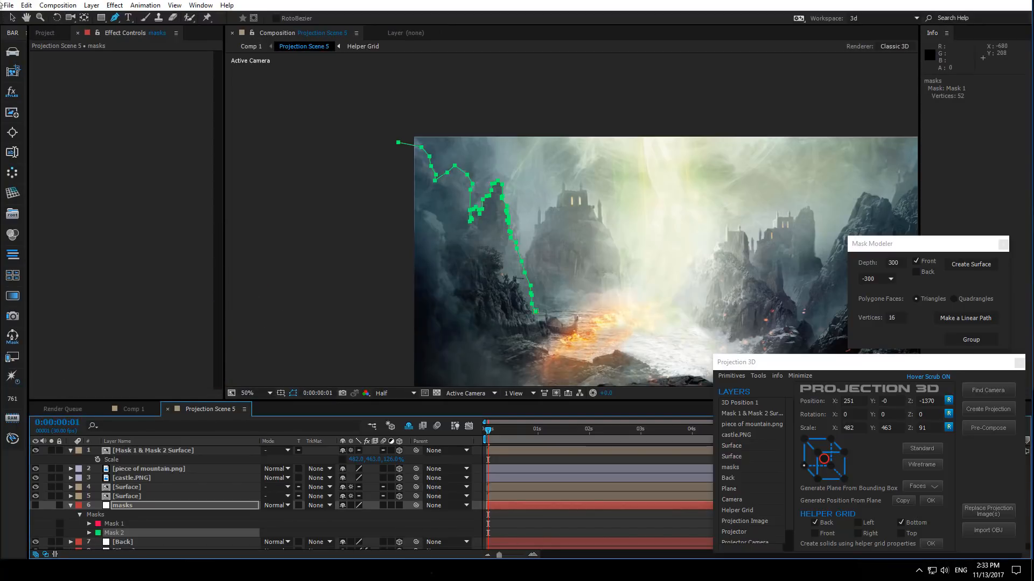
- Move Mask 2 down and left onto the lower rock ledge beneath the castle
{"action": "left_click", "coordinate": [12, 17]}
{"action": "left_click_drag", "start_coordinate": [434, 184], "coordinate": [436, 229]}
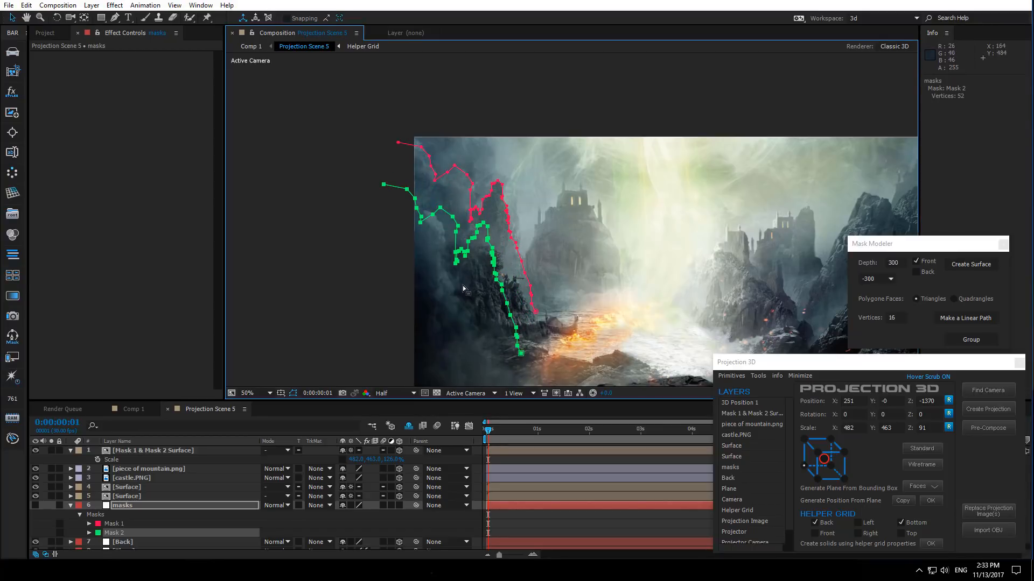
{"action": "double_click", "coordinate": [382, 185]}
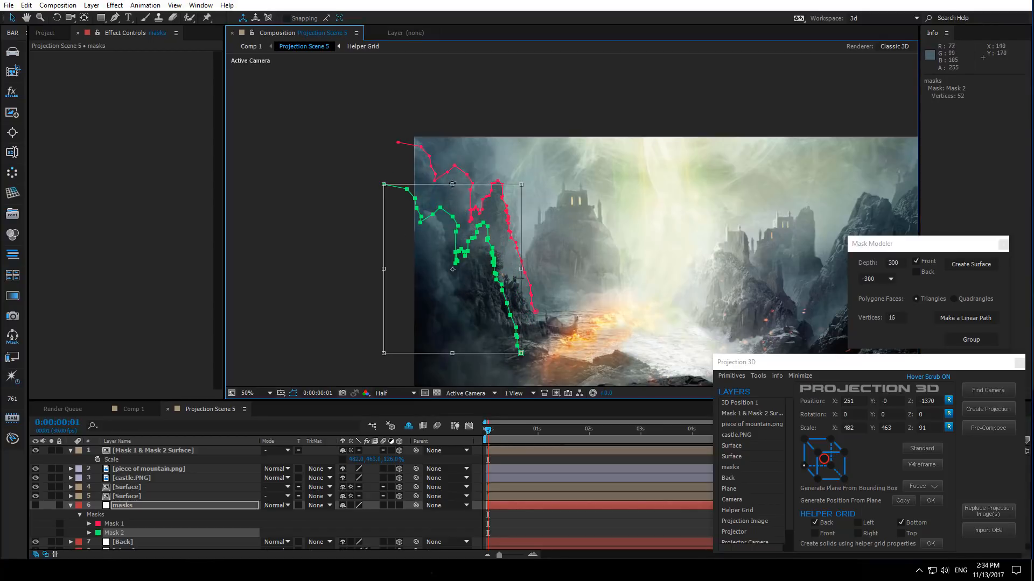
{"action": "left_click_drag", "start_coordinate": [452, 185], "coordinate": [533, 232]}
{"action": "double_click", "coordinate": [438, 274]}
{"action": "scroll", "coordinate": [445, 279], "scroll_direction": "up", "scroll_amount": 1}
{"action": "left_click_drag", "start_coordinate": [464, 271], "coordinate": [523, 268]}
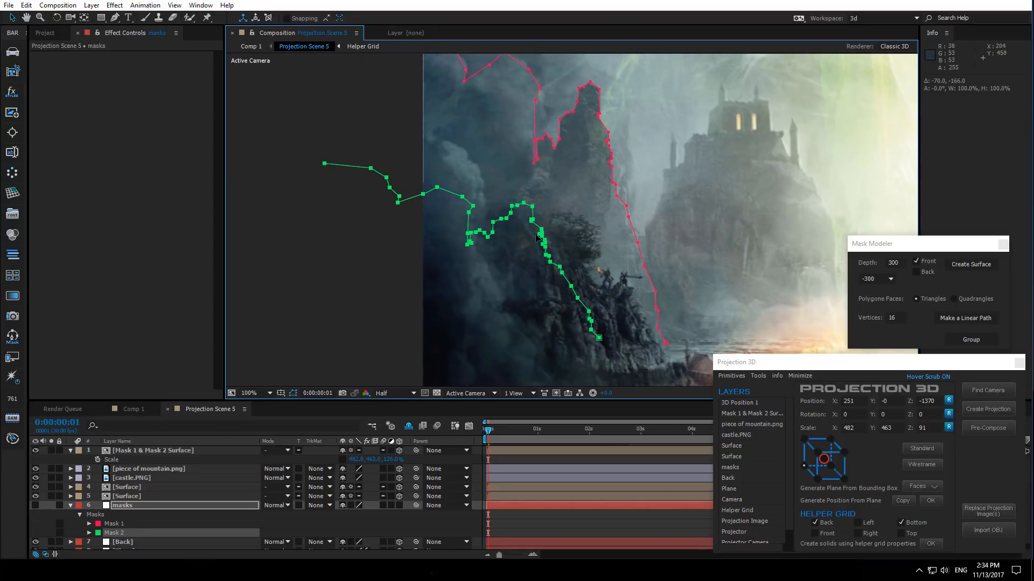
- Free-transform Mask 2 and adjust its vertices so it follows the lower rock edge
{"action": "key", "text": "ctrl+t"}
{"action": "left_click_drag", "start_coordinate": [324, 251], "coordinate": [389, 251]}
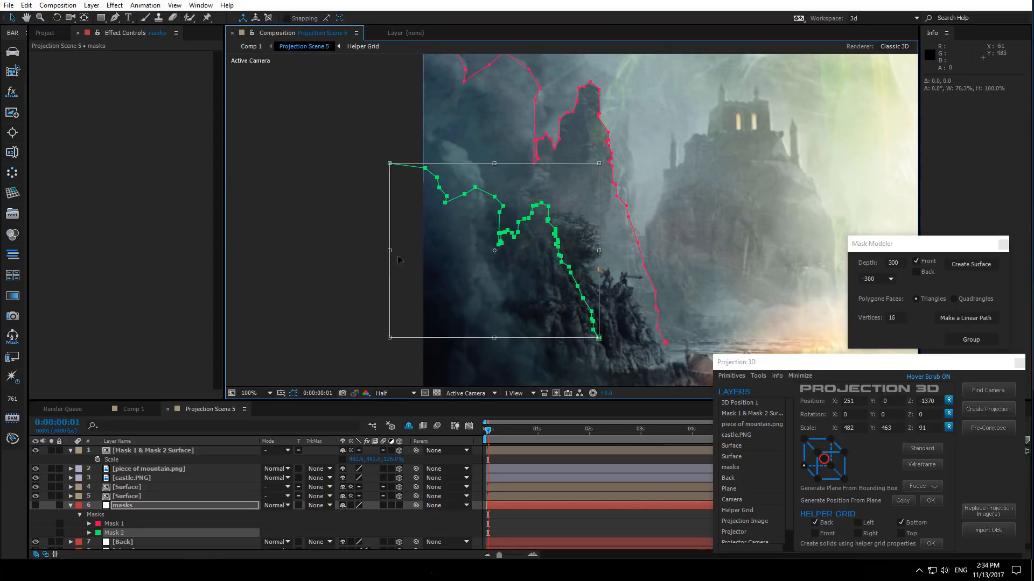
{"action": "left_click_drag", "start_coordinate": [494, 163], "coordinate": [494, 194]}
{"action": "left_click_drag", "start_coordinate": [504, 256], "coordinate": [465, 304]}
{"action": "double_click", "coordinate": [525, 256]}
{"action": "left_click_drag", "start_coordinate": [525, 270], "coordinate": [507, 269]}
{"action": "scroll", "coordinate": [509, 282], "scroll_direction": "down", "scroll_amount": 1}
{"action": "scroll", "coordinate": [509, 282], "scroll_direction": "up", "scroll_amount": 1}
{"action": "double_click", "coordinate": [510, 244]}
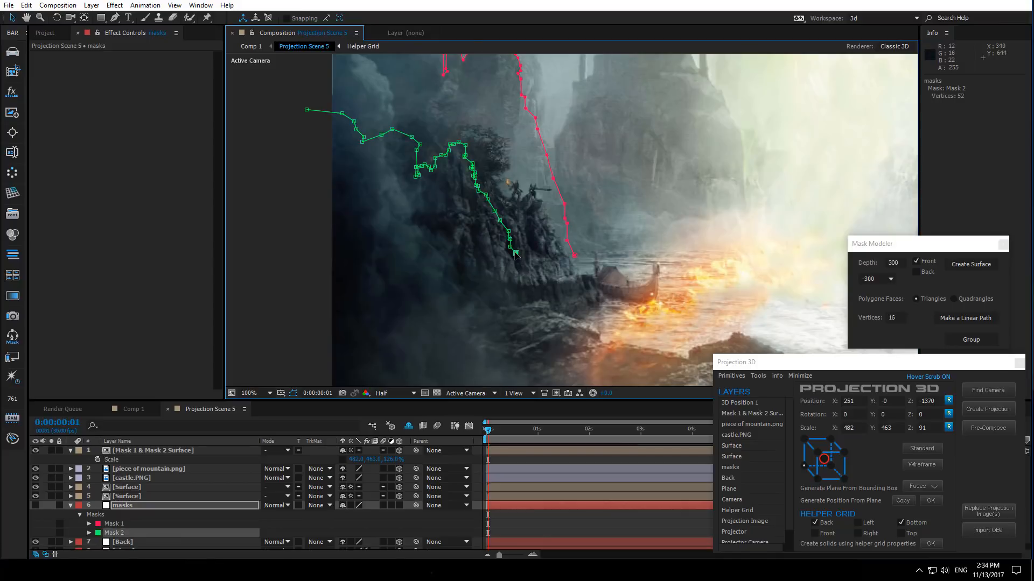
{"action": "key", "text": "Down"}
{"action": "key", "text": "Down"}
{"action": "key", "text": "Down"}
{"action": "key", "text": "Return"}
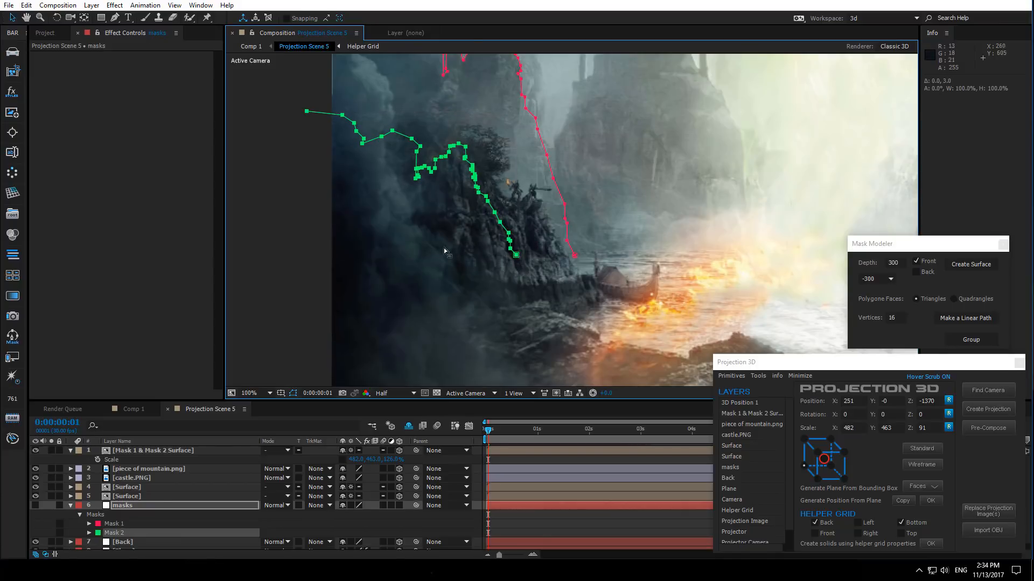
- Select both masks and create a Mask Modeler surface with Front unchecked and the offset set to 0
{"action": "left_click", "coordinate": [137, 506]}
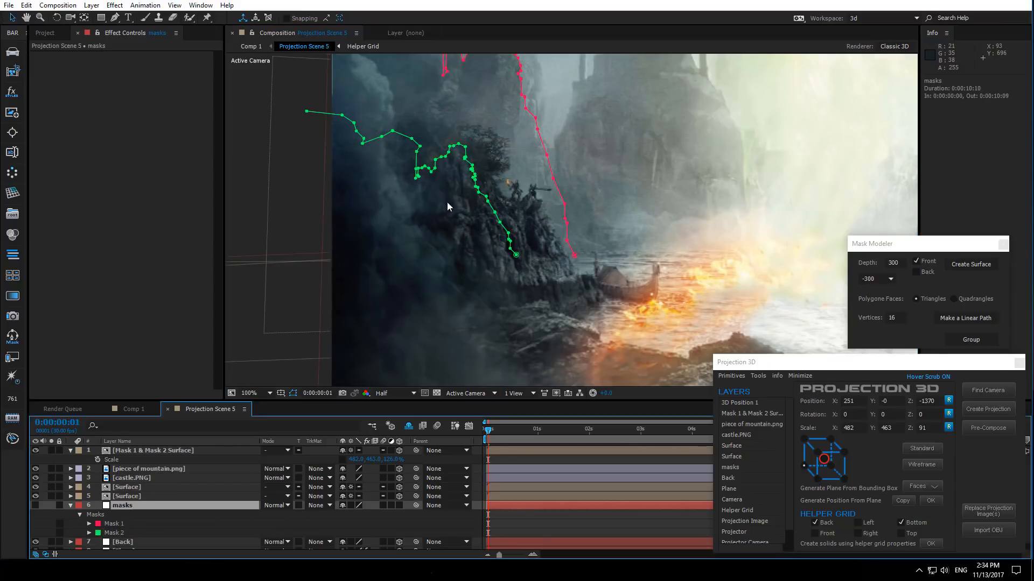
{"action": "scroll", "coordinate": [445, 204], "scroll_direction": "down", "scroll_amount": 1}
{"action": "left_click_drag", "start_coordinate": [444, 202], "coordinate": [271, 227]}
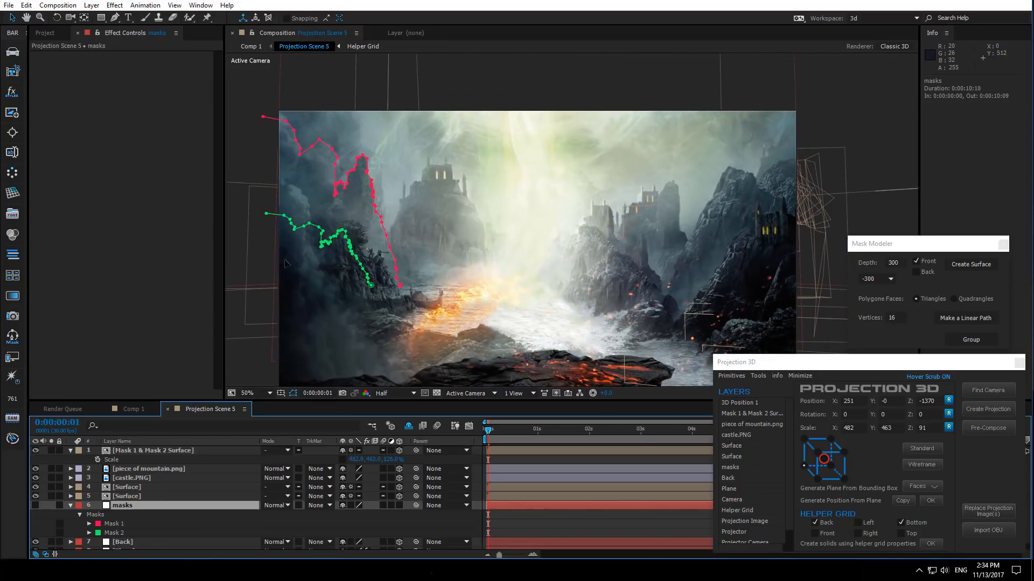
{"action": "left_click", "coordinate": [115, 524]}
{"action": "left_click", "coordinate": [120, 533], "text": "shift"}
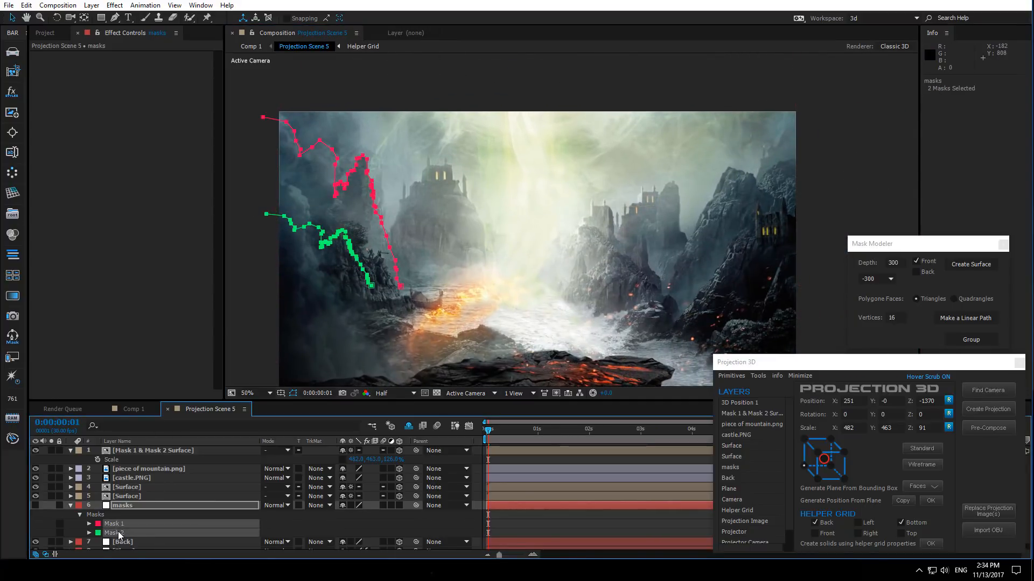
{"action": "left_click", "coordinate": [936, 263]}
{"action": "left_click", "coordinate": [878, 279]}
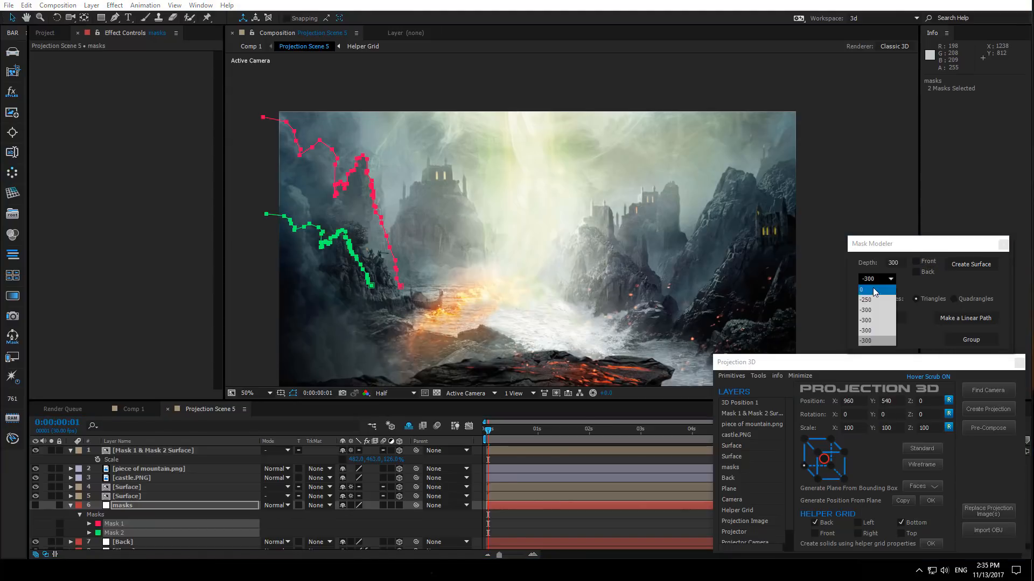
{"action": "left_click", "coordinate": [873, 287]}
{"action": "left_click", "coordinate": [971, 264]}
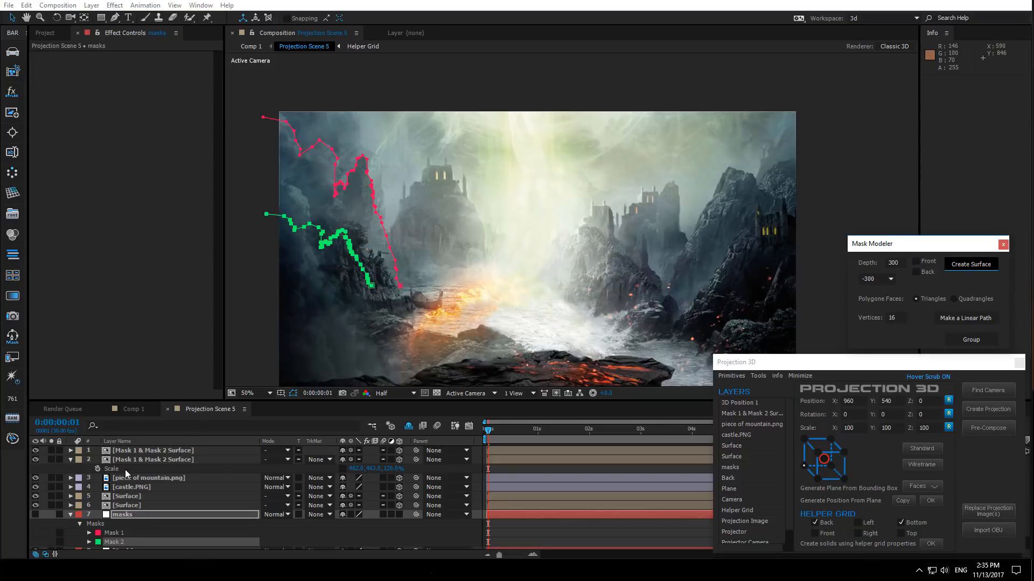
- Select the new Mask 1 & Mask 2 Surface layer, show its Position, and collapse the other layers
{"action": "left_click", "coordinate": [129, 451]}
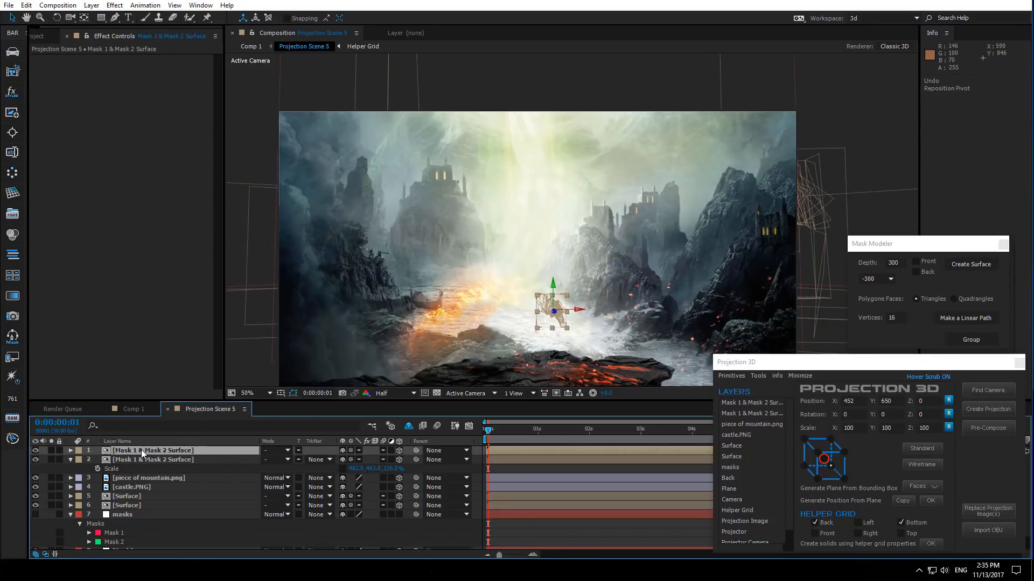
{"action": "key", "text": "p"}
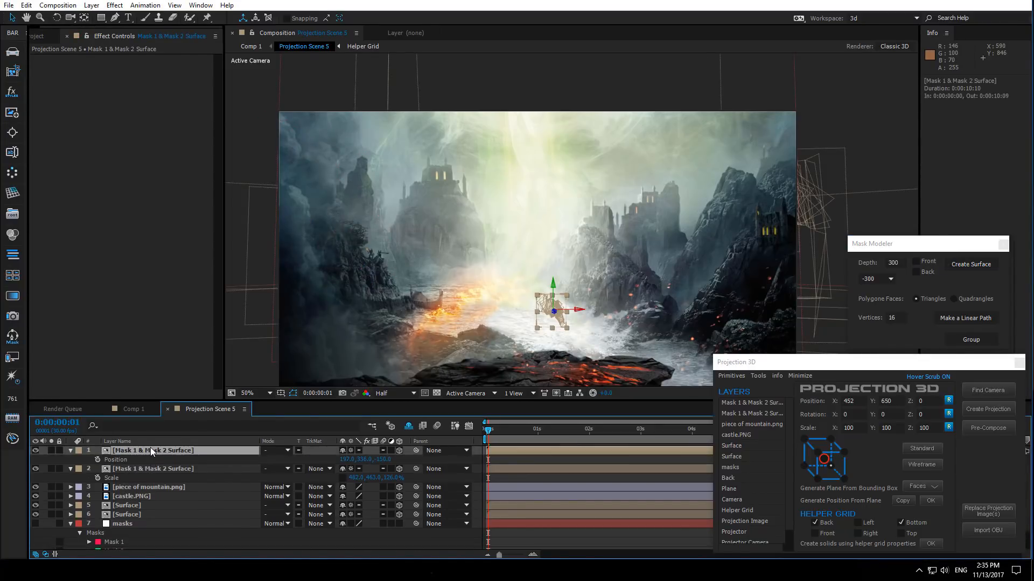
{"action": "left_click", "coordinate": [71, 468]}
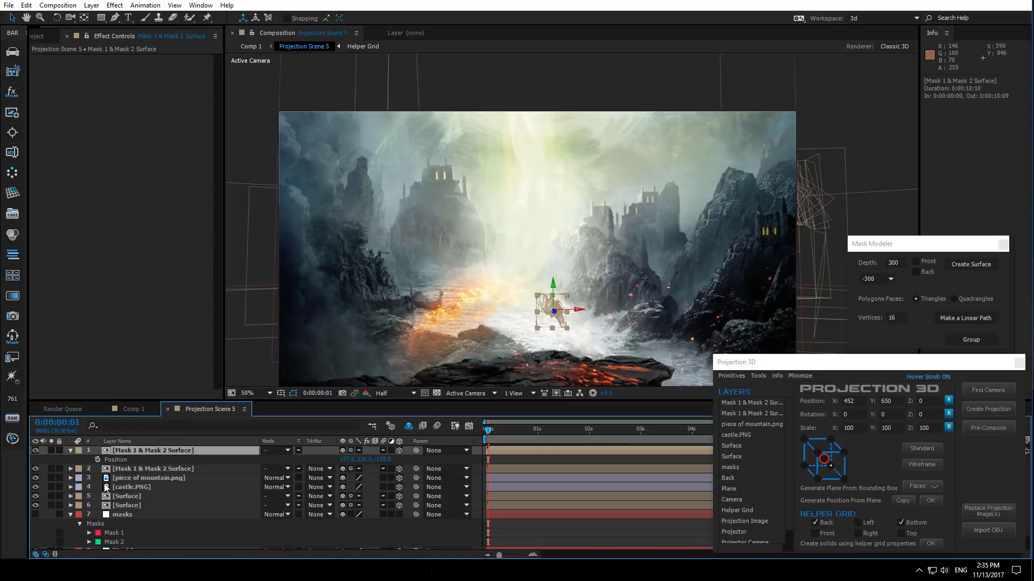
{"action": "left_click", "coordinate": [70, 515]}
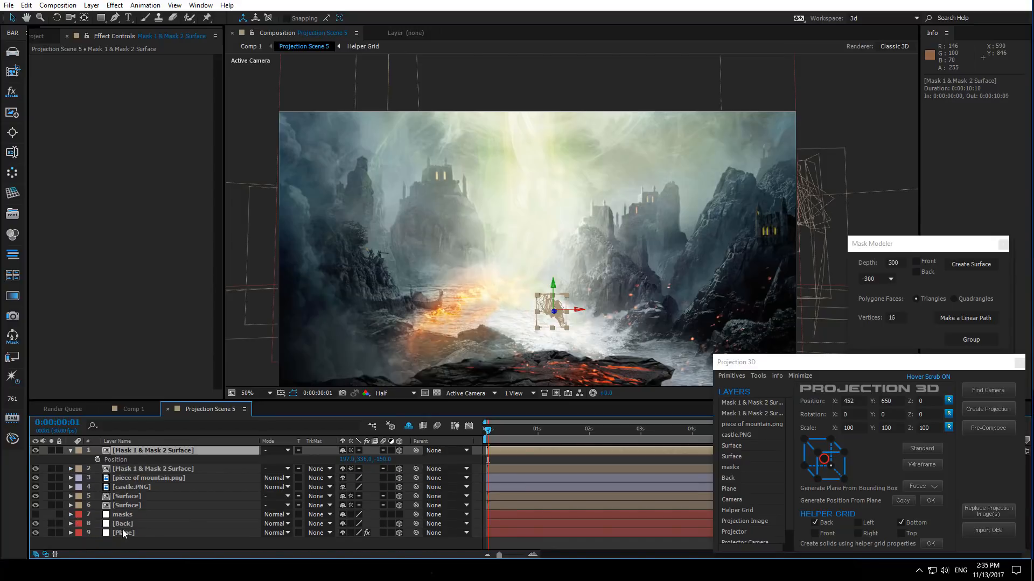
- Generate a 3D position from the Plane layer at a point on the left lava ledge
{"action": "left_click", "coordinate": [127, 533]}
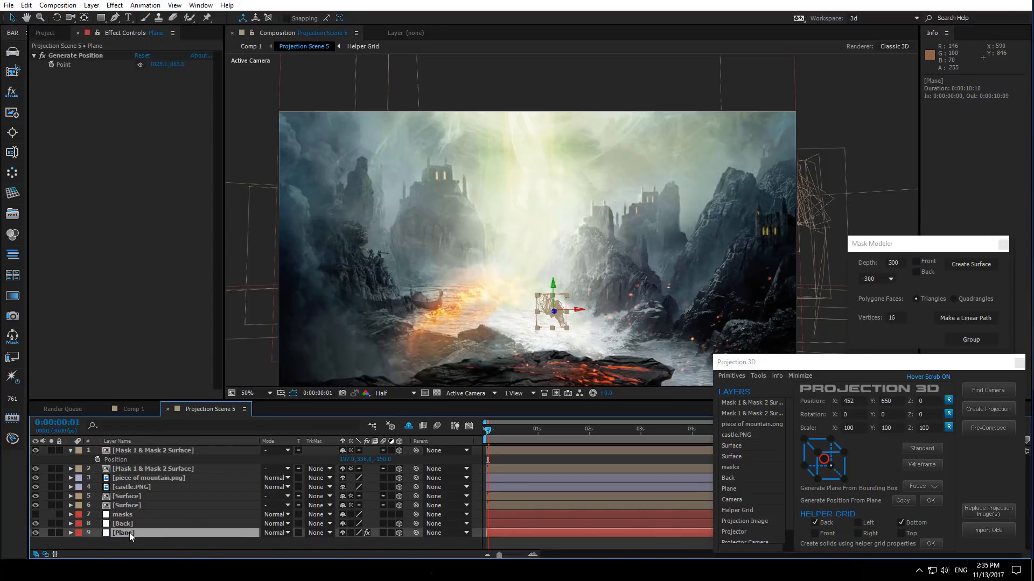
{"action": "left_click", "coordinate": [140, 65]}
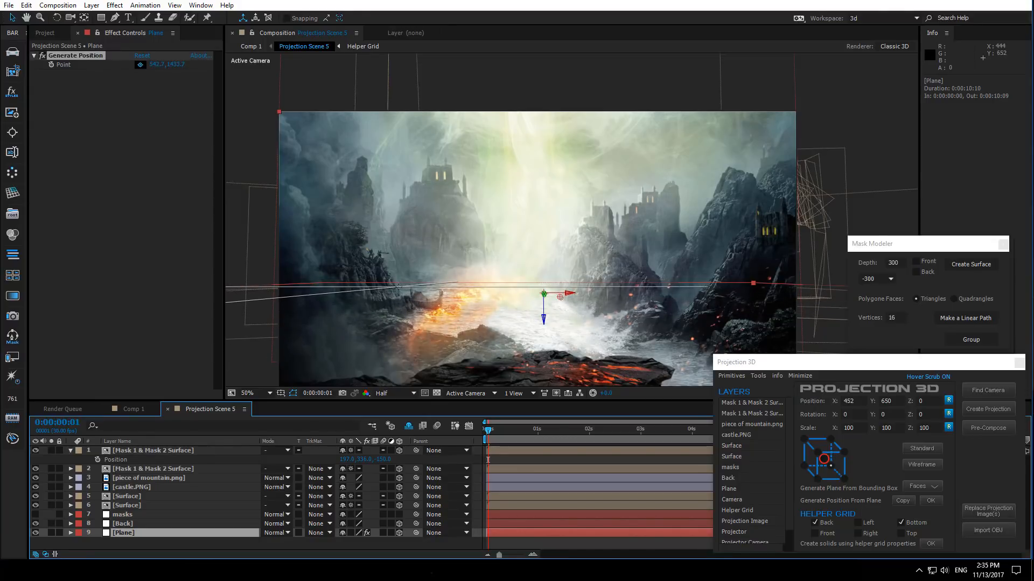
{"action": "left_click", "coordinate": [399, 287]}
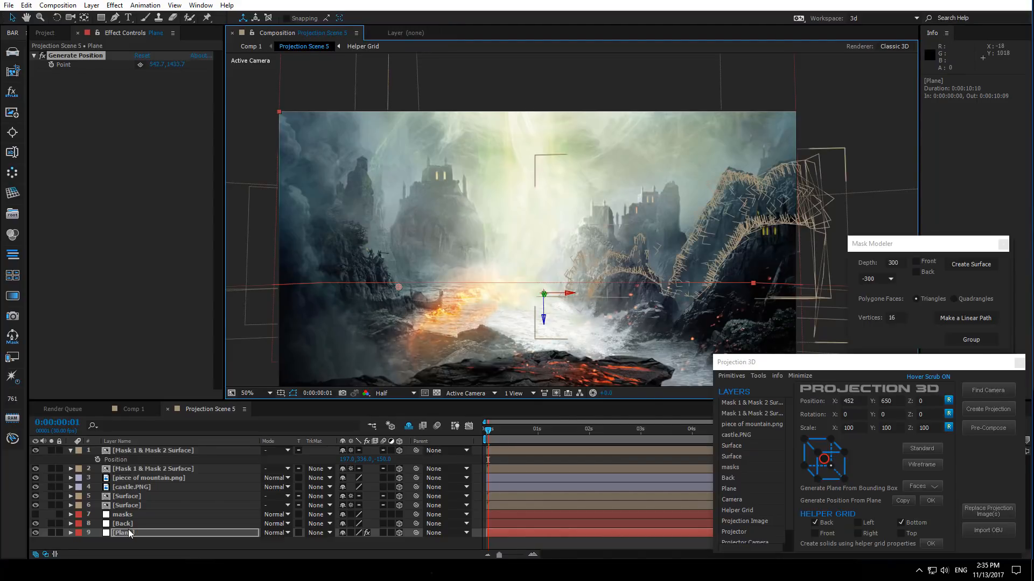
{"action": "left_click", "coordinate": [935, 501]}
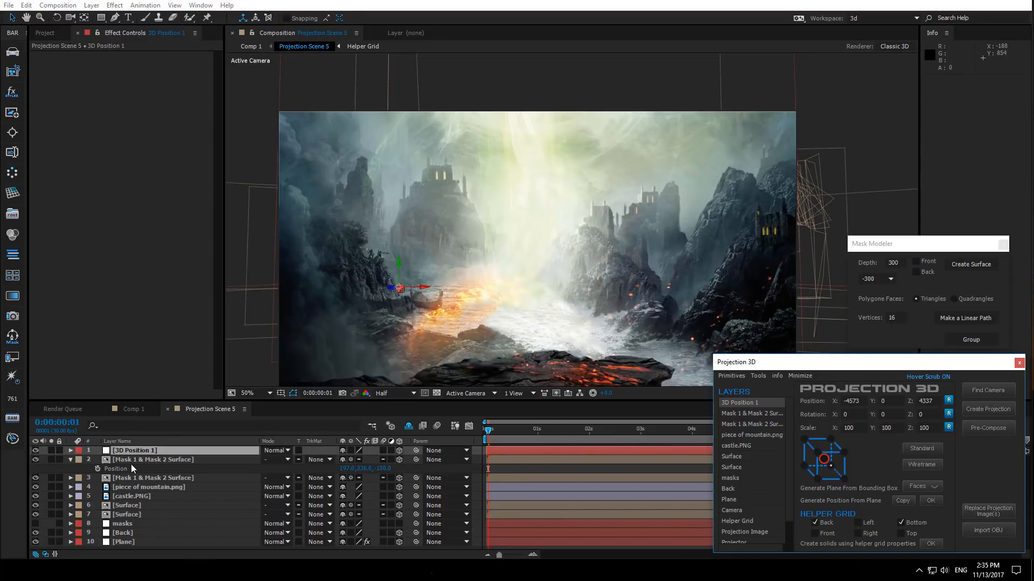
- Copy the 3D Position 1 layer's position onto the Mask 1 & Mask 2 Surface layer
{"action": "left_click", "coordinate": [134, 453]}
{"action": "key", "text": "p"}
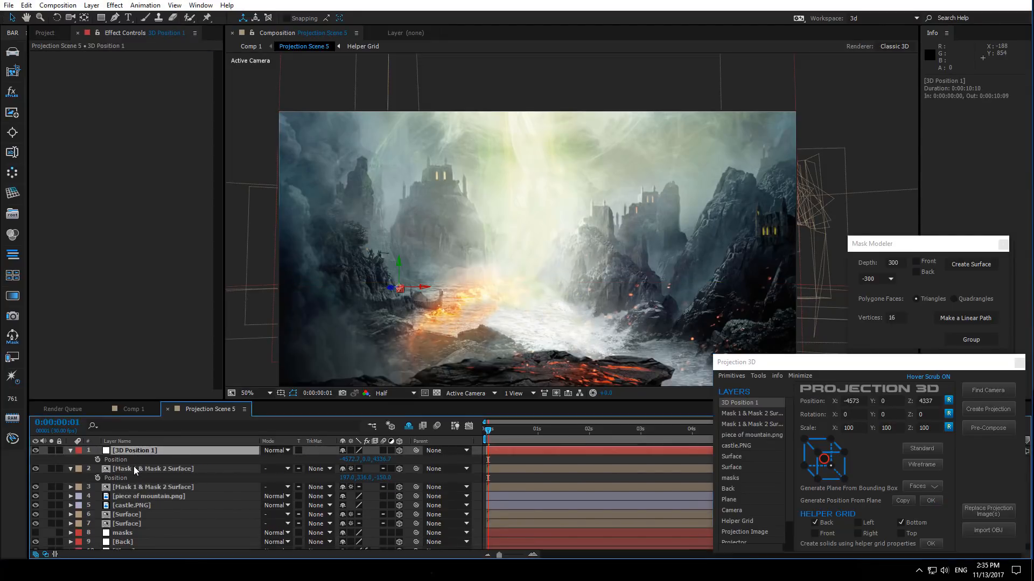
{"action": "left_click", "coordinate": [135, 471]}
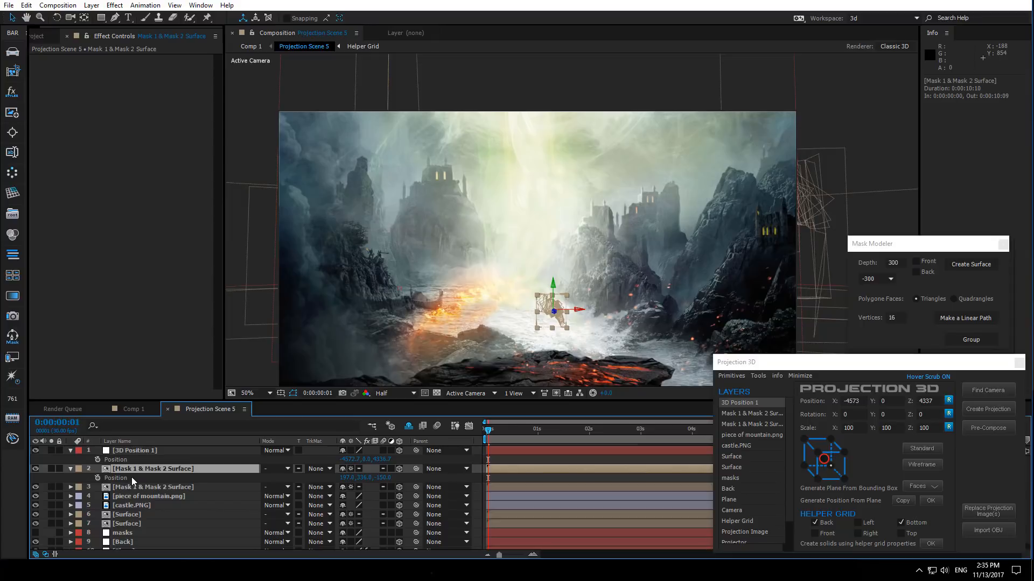
{"action": "left_click", "coordinate": [832, 468]}
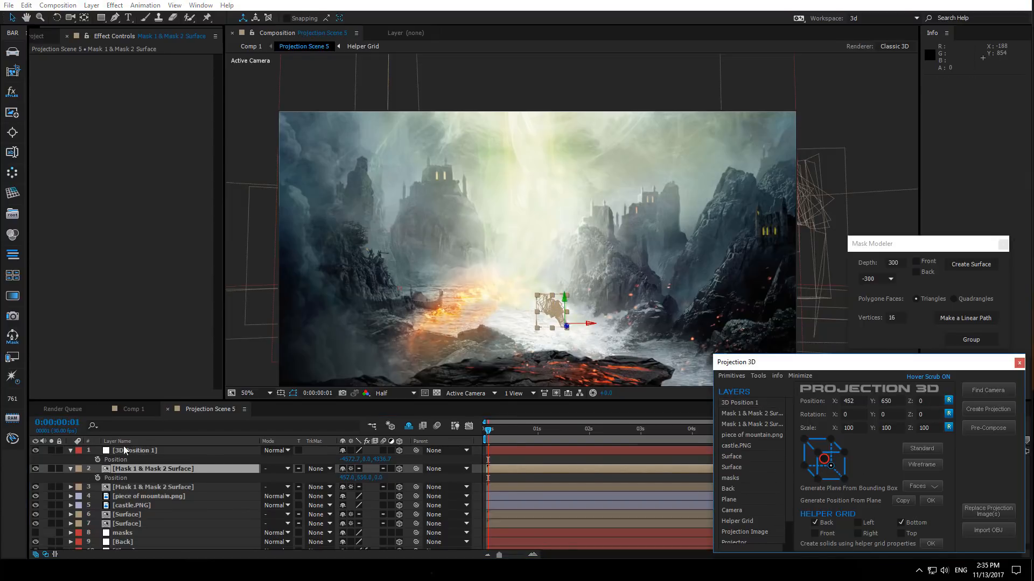
{"action": "left_click", "coordinate": [121, 459]}
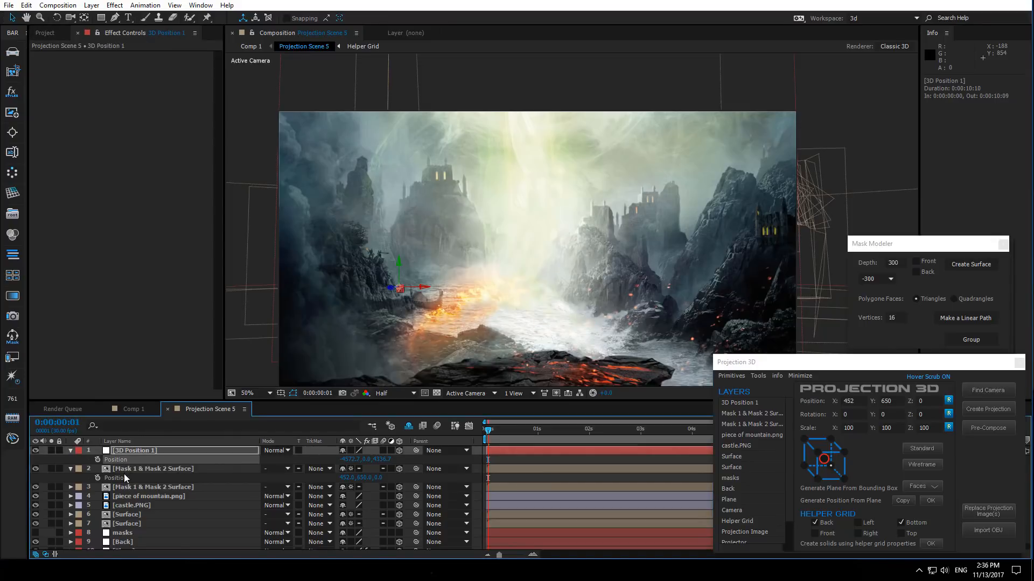
{"action": "left_click", "coordinate": [123, 478]}
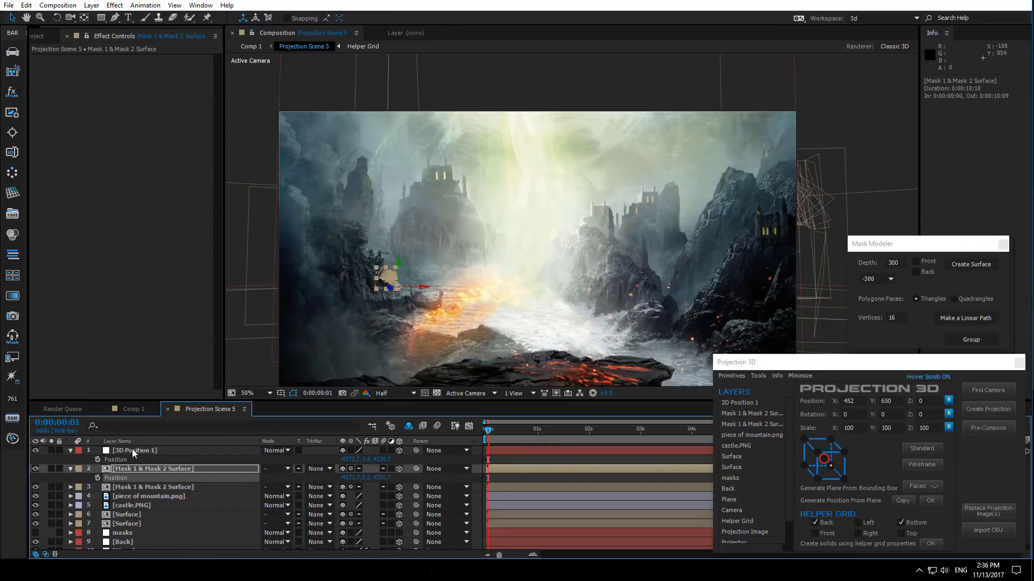
- Scale the Mask 1 & Mask 2 Surface layer up to about 845%
{"action": "key", "text": "s"}
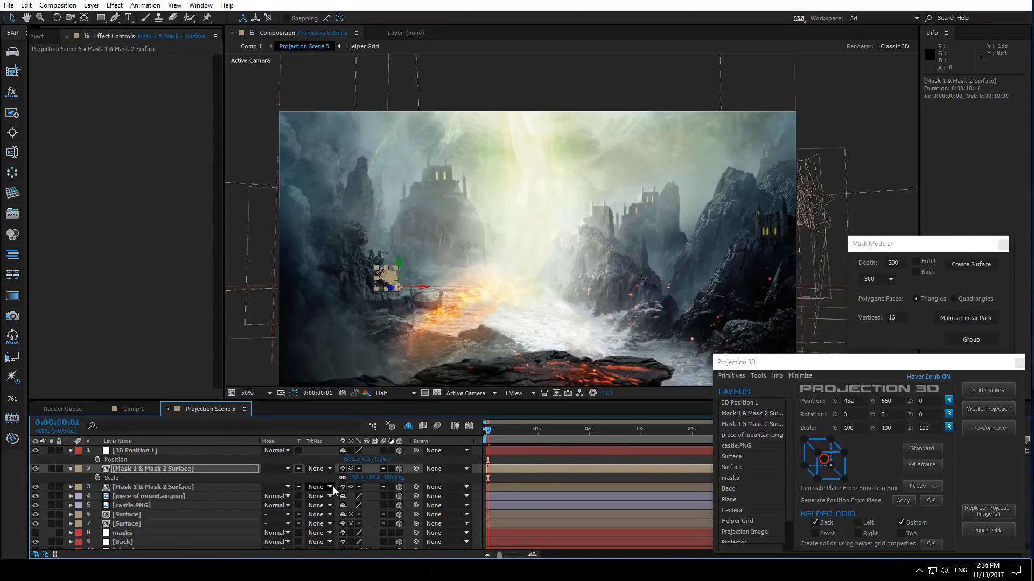
{"action": "left_click_drag", "start_coordinate": [358, 478], "coordinate": [756, 472]}
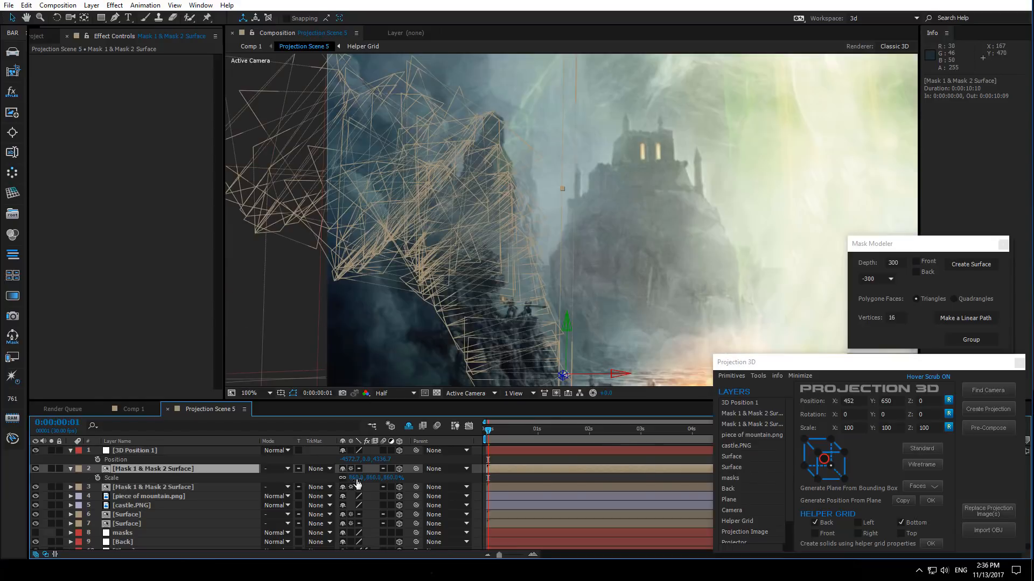
{"action": "left_click_drag", "start_coordinate": [356, 478], "coordinate": [384, 479]}
{"action": "scroll", "coordinate": [392, 303], "scroll_direction": "down", "scroll_amount": 2}
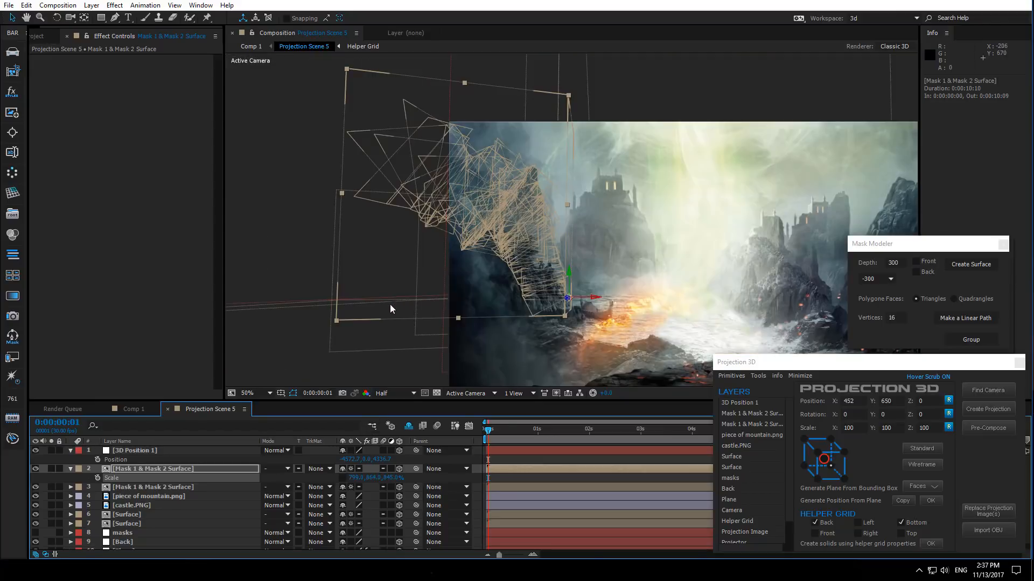
- Inspect the placed surface through the camera in Comp 1, orbiting and zooming around it
{"action": "left_click", "coordinate": [134, 409]}
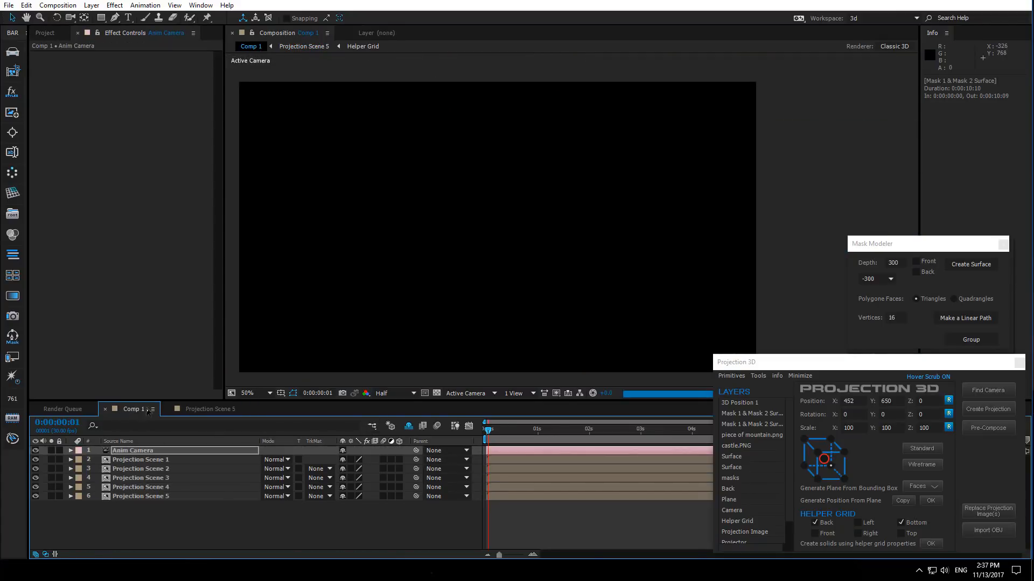
{"action": "left_click", "coordinate": [198, 408]}
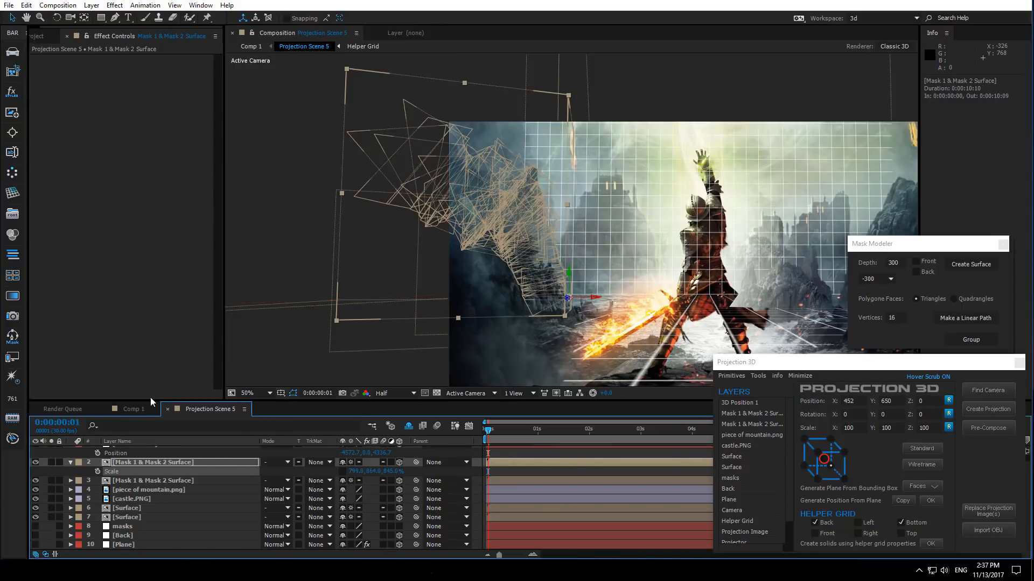
{"action": "left_click_drag", "start_coordinate": [34, 518], "coordinate": [35, 509]}
{"action": "left_click", "coordinate": [132, 409]}
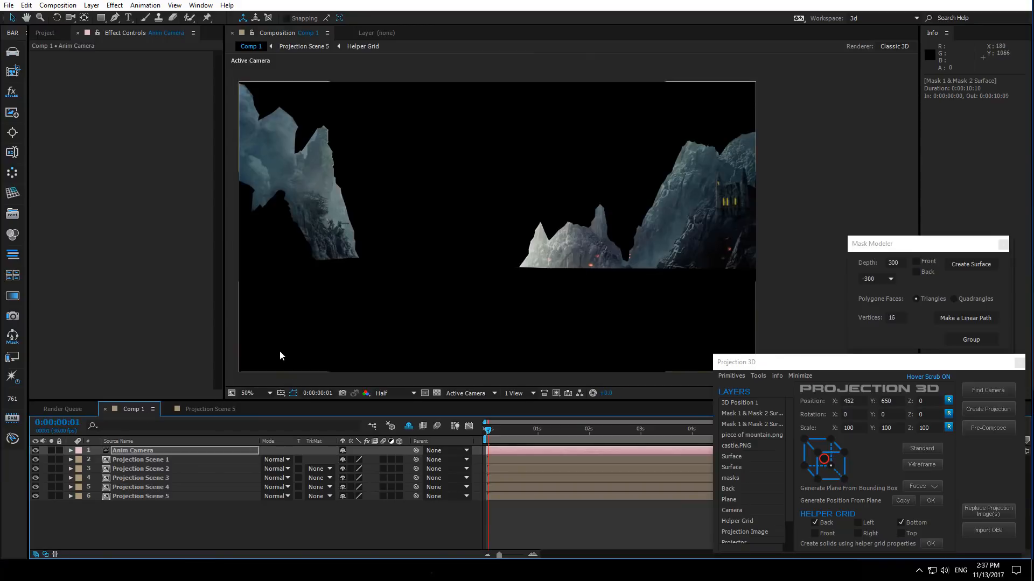
{"action": "left_click_drag", "start_coordinate": [318, 247], "coordinate": [454, 278]}
{"action": "scroll", "coordinate": [393, 238], "scroll_direction": "up", "scroll_amount": 1}
{"action": "left_click_drag", "start_coordinate": [387, 246], "coordinate": [471, 299]}
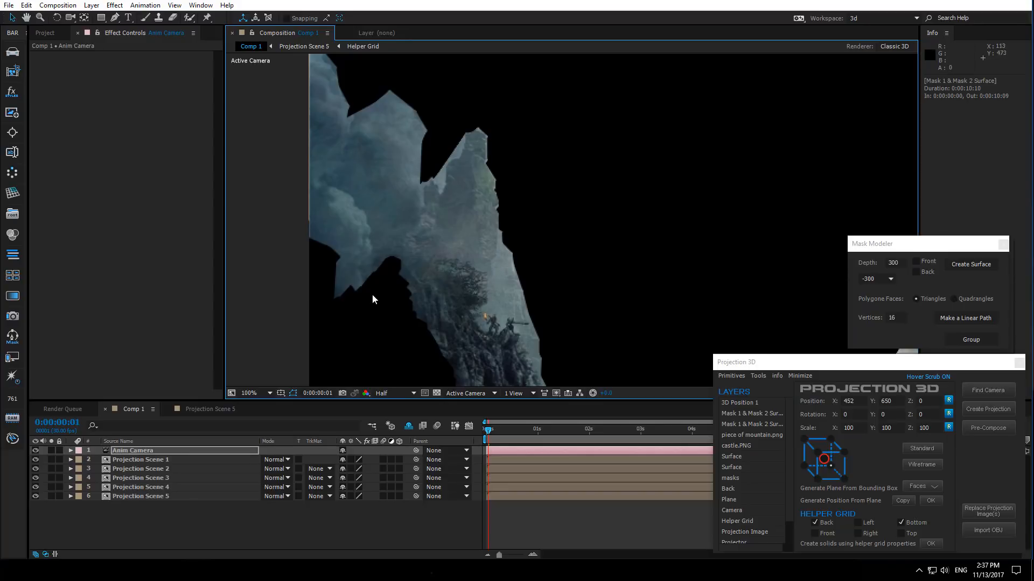
- Undo the last value change and hide the lower reference layers in Projection Scene 5
{"action": "left_click", "coordinate": [205, 407]}
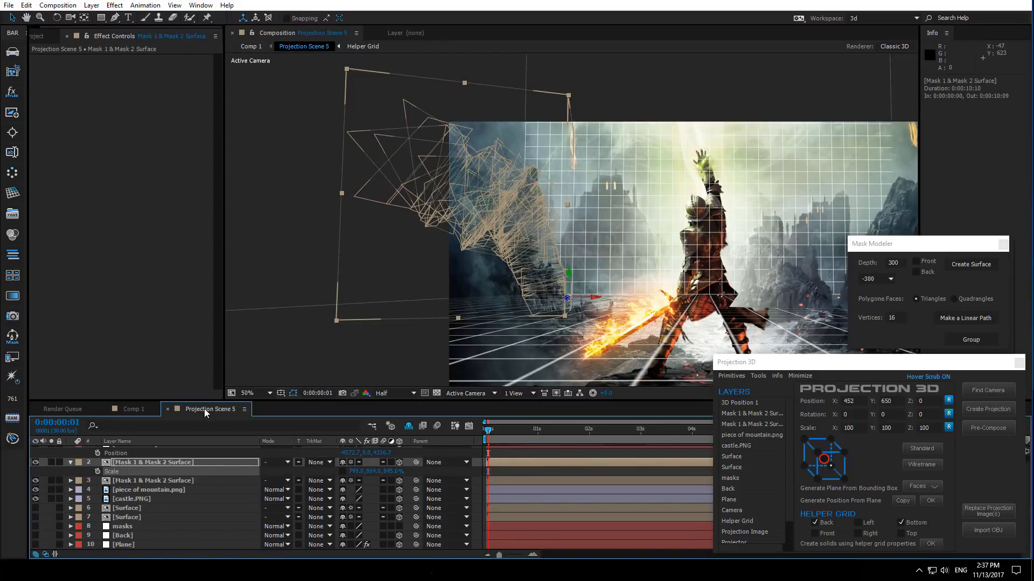
{"action": "key", "text": "ctrl+z"}
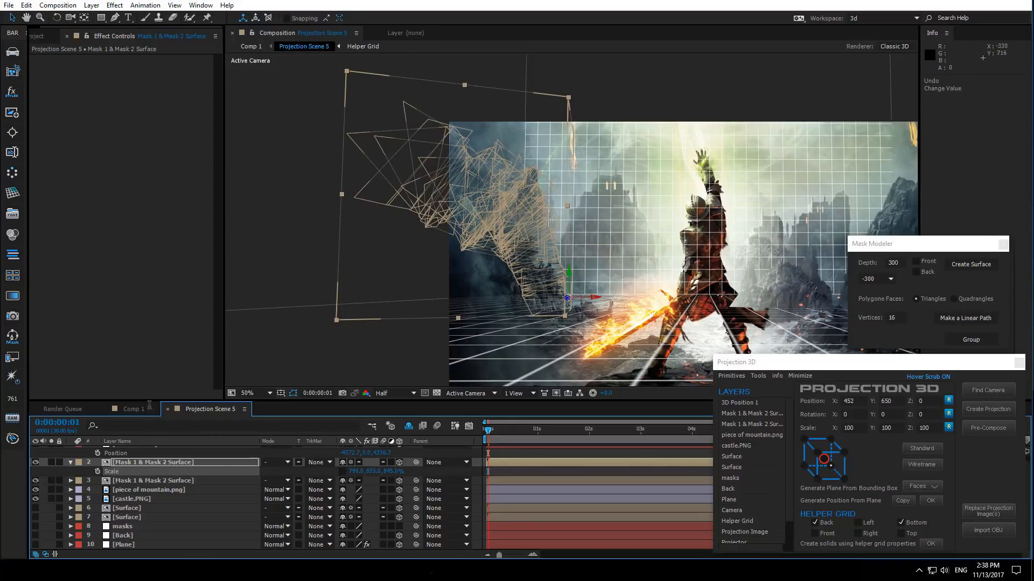
{"action": "left_click", "coordinate": [134, 411]}
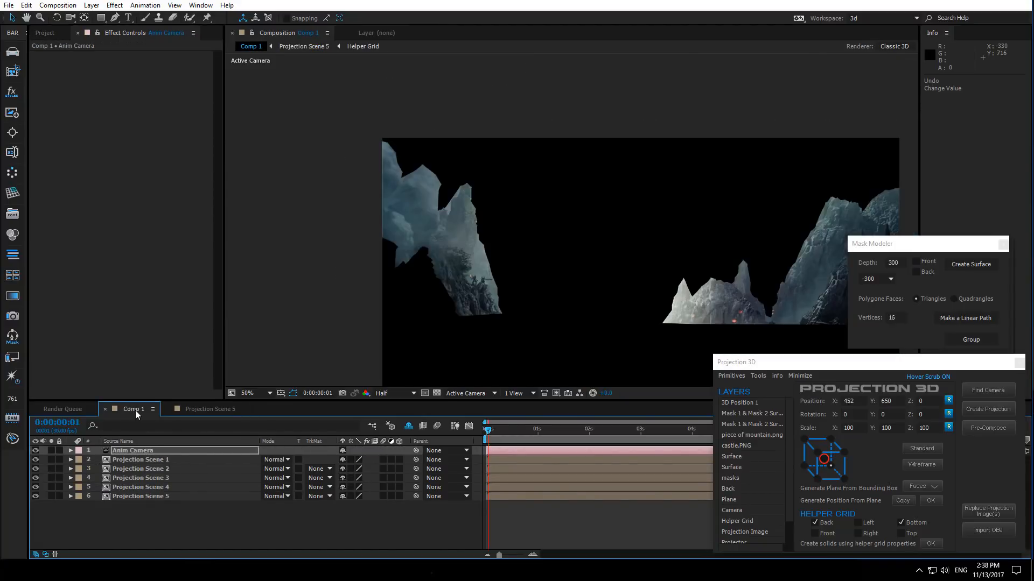
{"action": "left_click", "coordinate": [207, 409]}
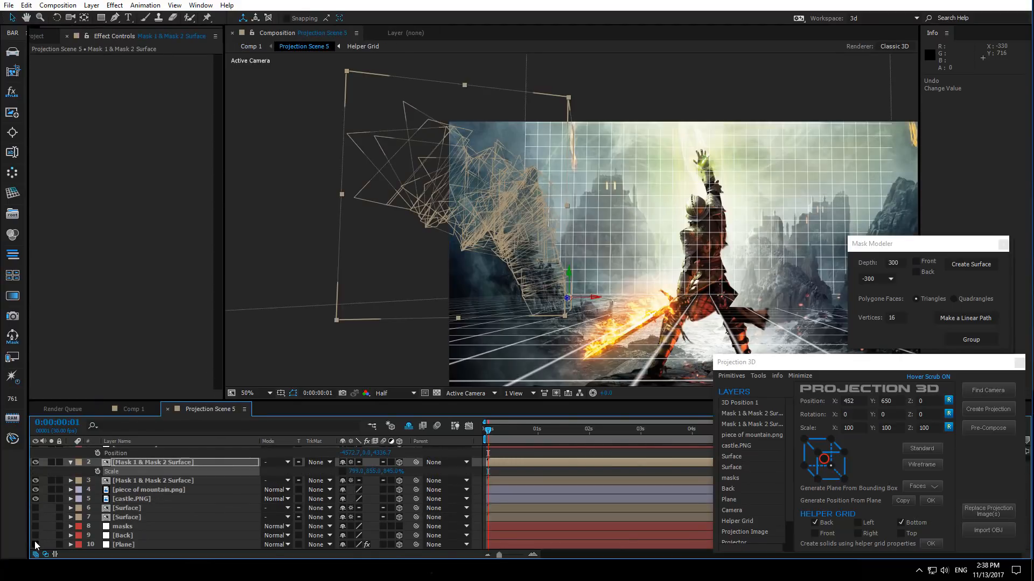
{"action": "left_click_drag", "start_coordinate": [35, 544], "coordinate": [35, 518]}
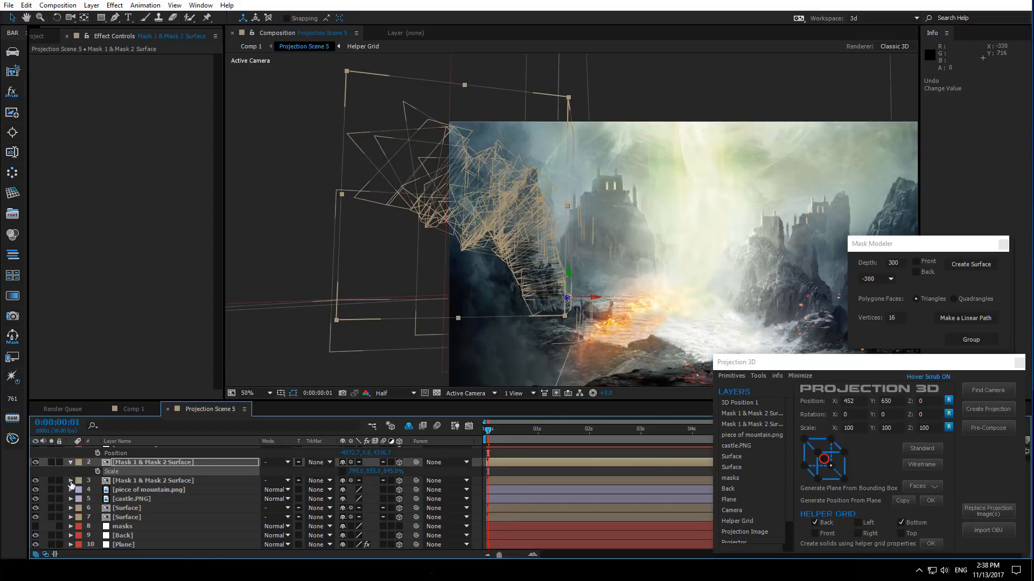
- Collapse the surface layer and delete the 3D Position 1 helper layer
{"action": "left_click", "coordinate": [70, 462]}
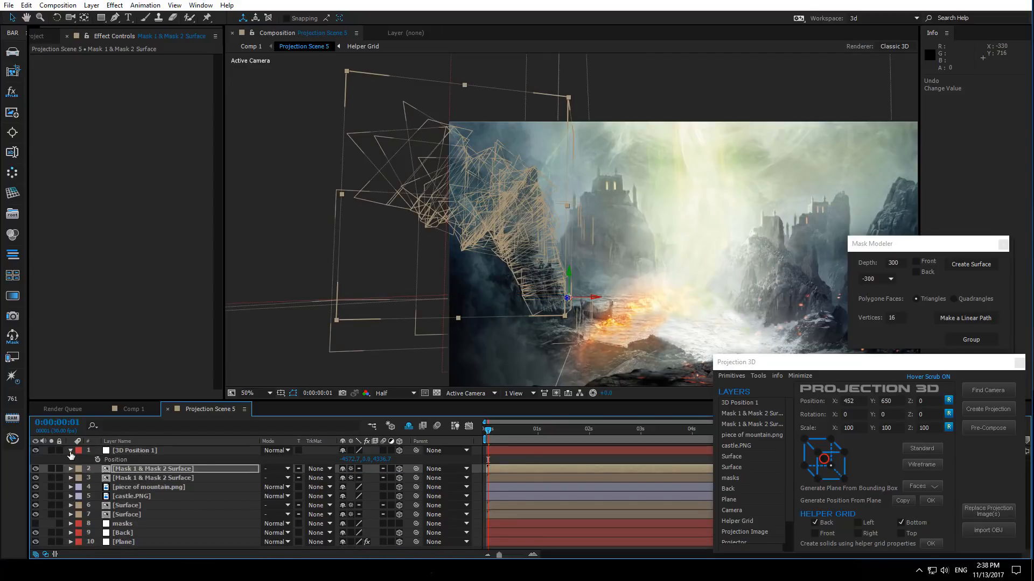
{"action": "left_click", "coordinate": [71, 451]}
{"action": "left_click", "coordinate": [143, 451]}
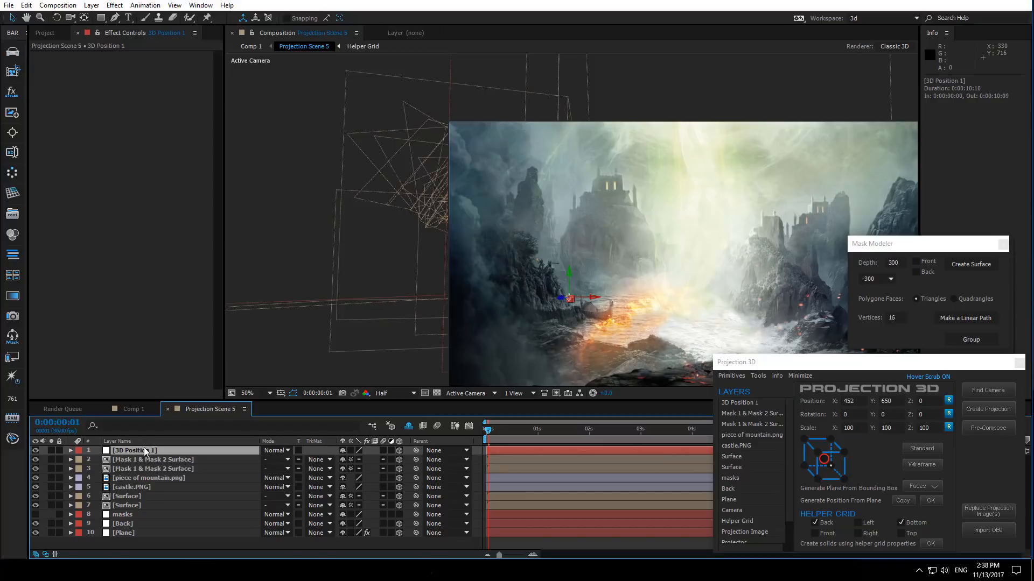
{"action": "key", "text": "Delete"}
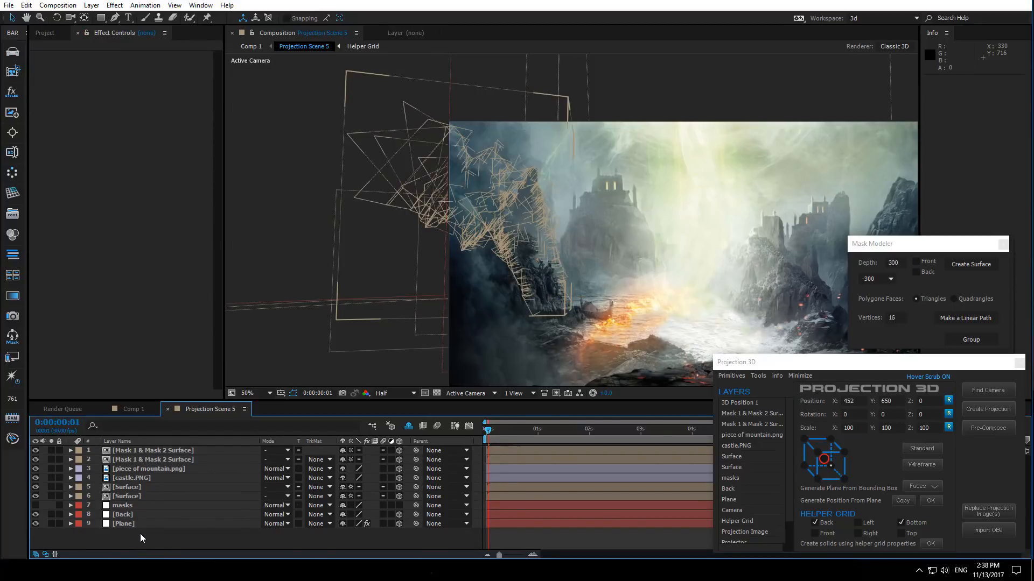
- Dolly the Anim Camera forward in Comp 1 to preview the depth, then undo the camera move
{"action": "left_click", "coordinate": [134, 409]}
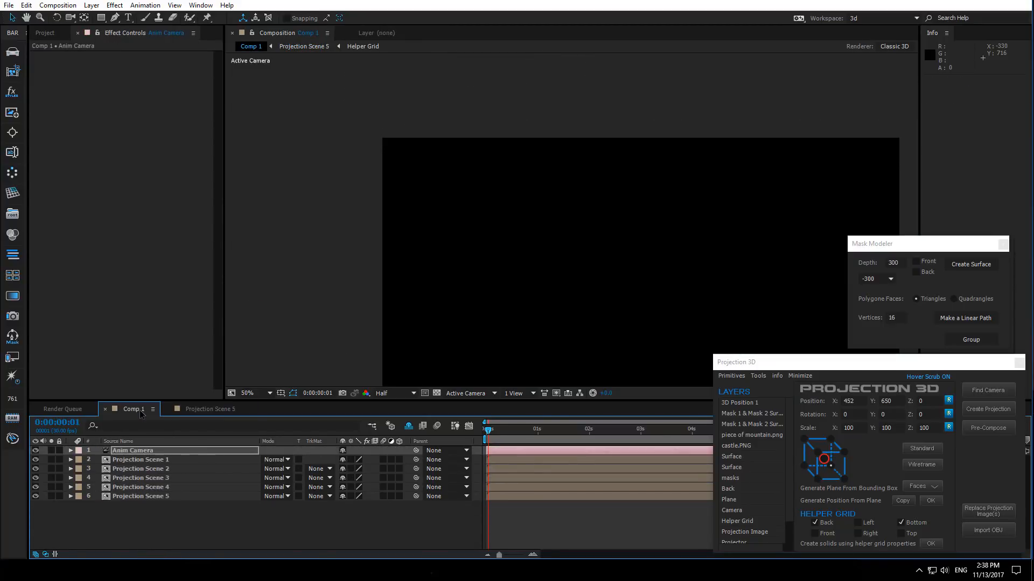
{"action": "left_click_drag", "start_coordinate": [354, 283], "coordinate": [275, 248]}
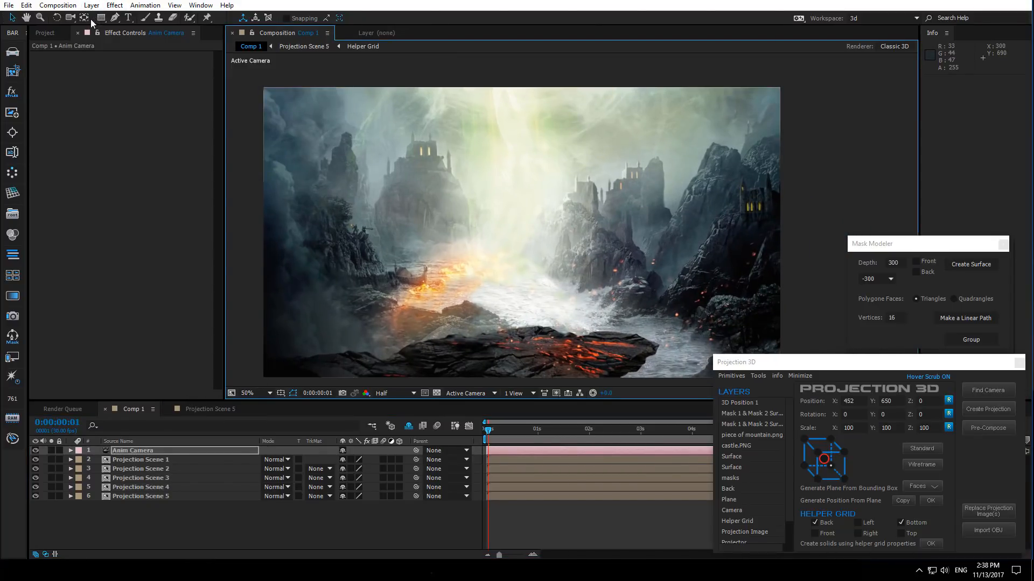
{"action": "left_click", "coordinate": [70, 18]}
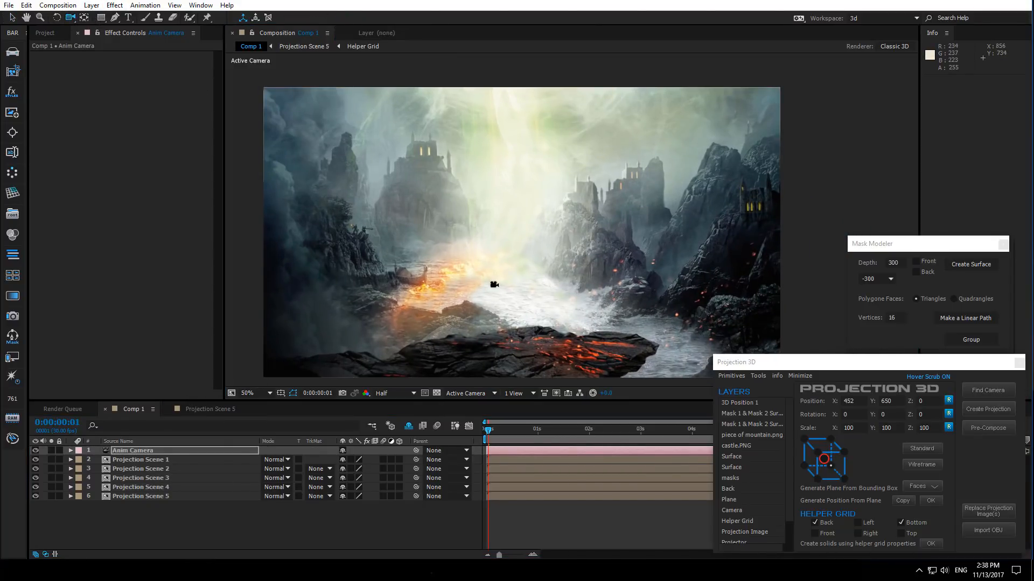
{"action": "scroll", "coordinate": [493, 284], "scroll_direction": "up", "scroll_amount": 2}
{"action": "scroll", "coordinate": [494, 283], "scroll_direction": "up", "scroll_amount": 5}
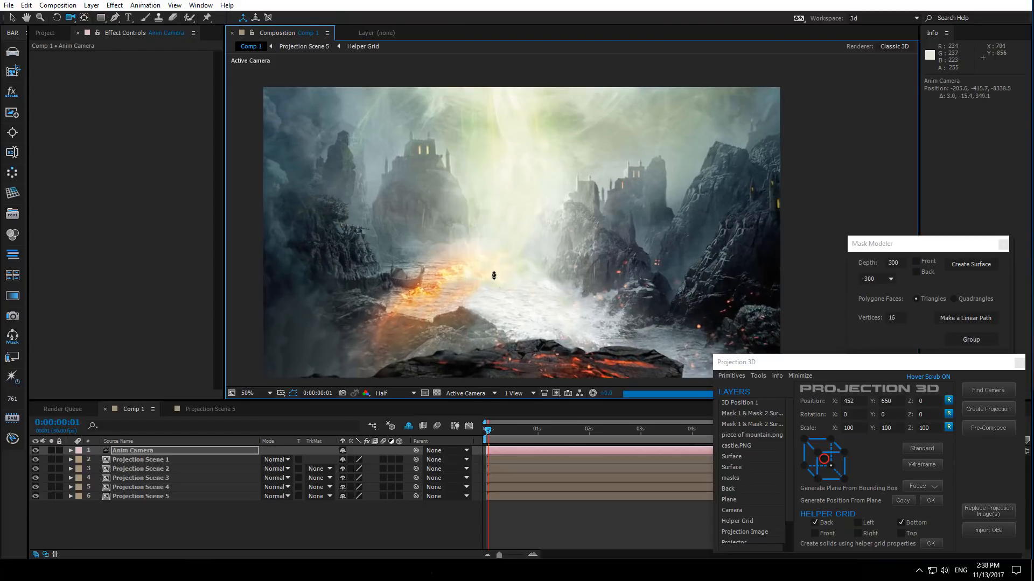
{"action": "scroll", "coordinate": [494, 273], "scroll_direction": "up", "scroll_amount": 5}
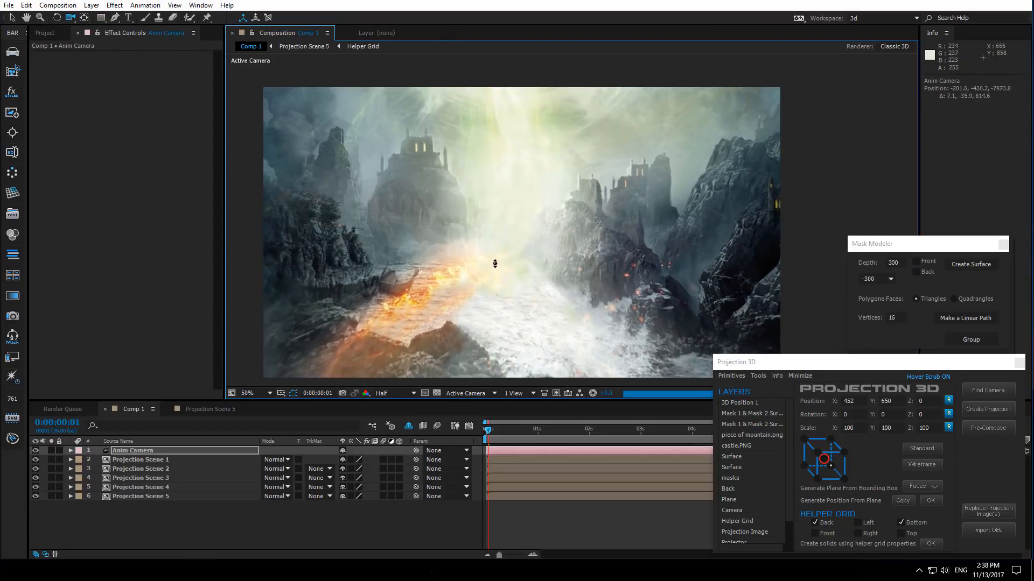
{"action": "scroll", "coordinate": [495, 264], "scroll_direction": "up", "scroll_amount": 3}
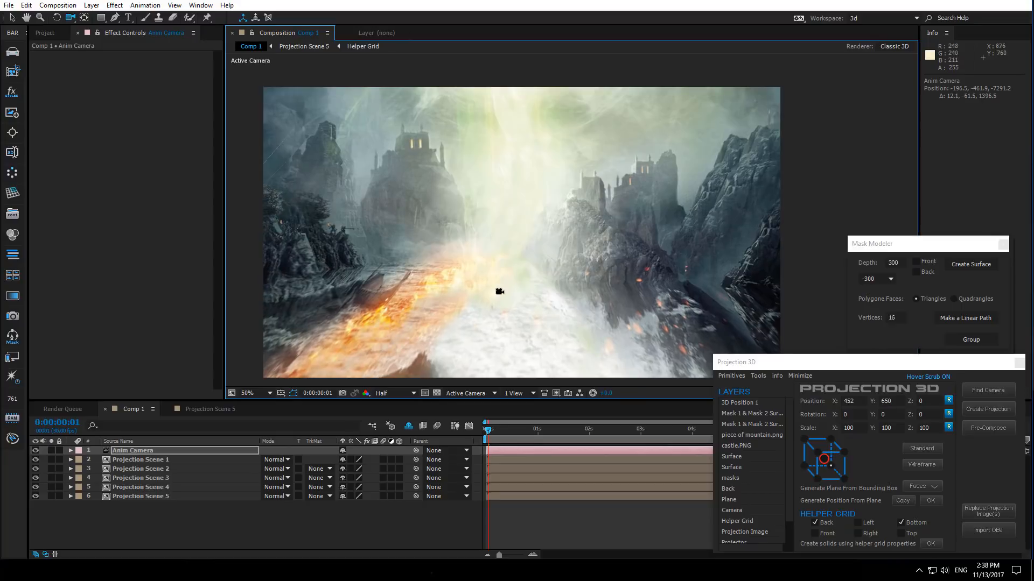
{"action": "key", "text": "ctrl+z"}
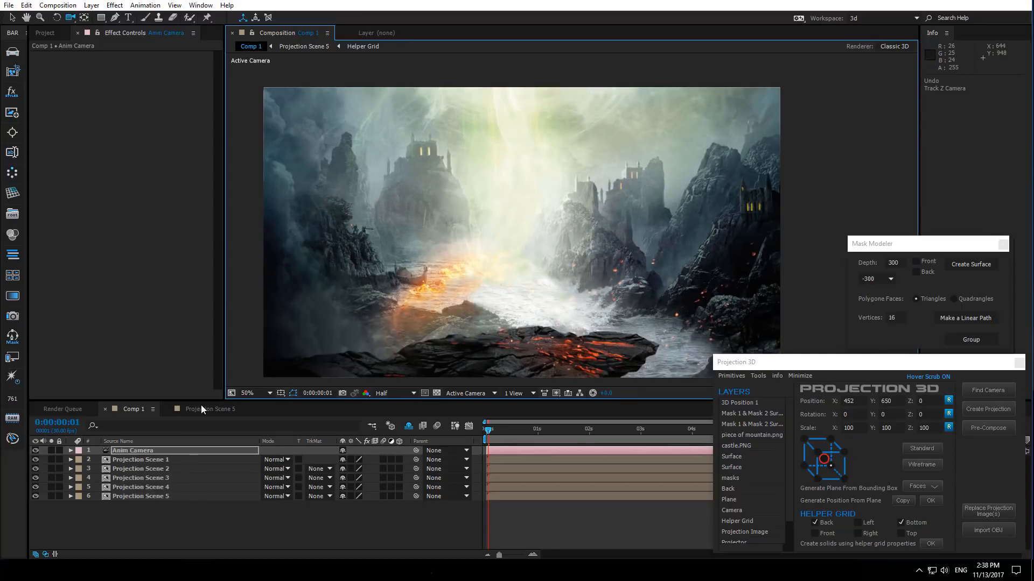
- Select the Mask 1 & Mask 2 Surface in Projection Scene 5 and examine the scene from the Top view
{"action": "left_click", "coordinate": [203, 407]}
{"action": "key", "text": "v"}
{"action": "left_click", "coordinate": [135, 453]}
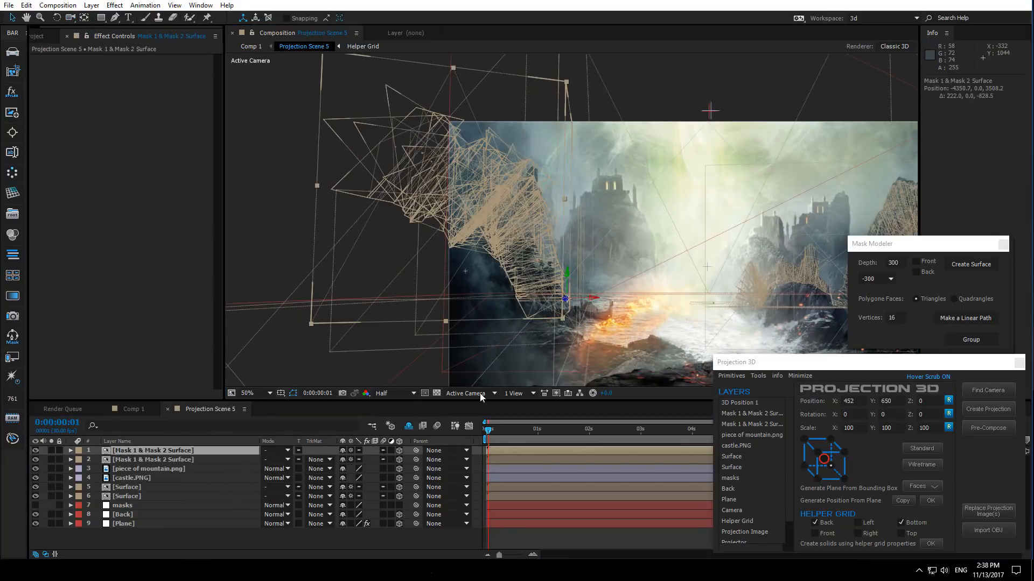
{"action": "left_click", "coordinate": [478, 393]}
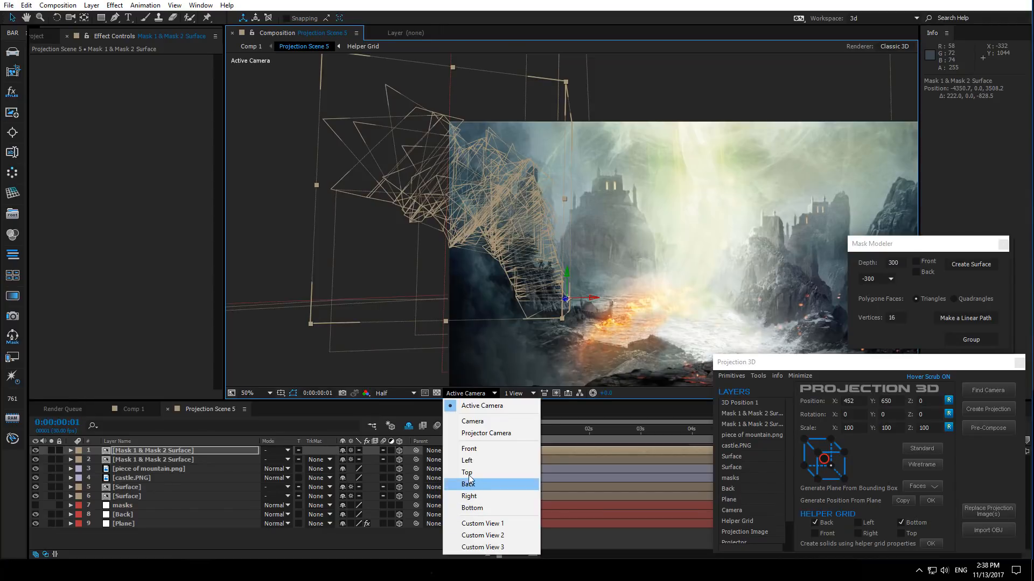
{"action": "left_click", "coordinate": [467, 473]}
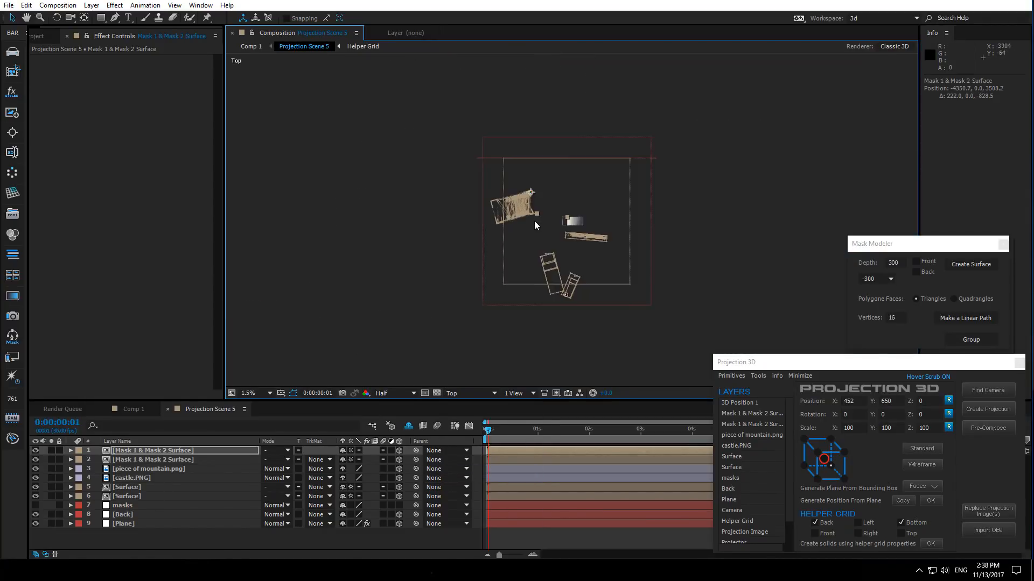
{"action": "key", "text": "period"}
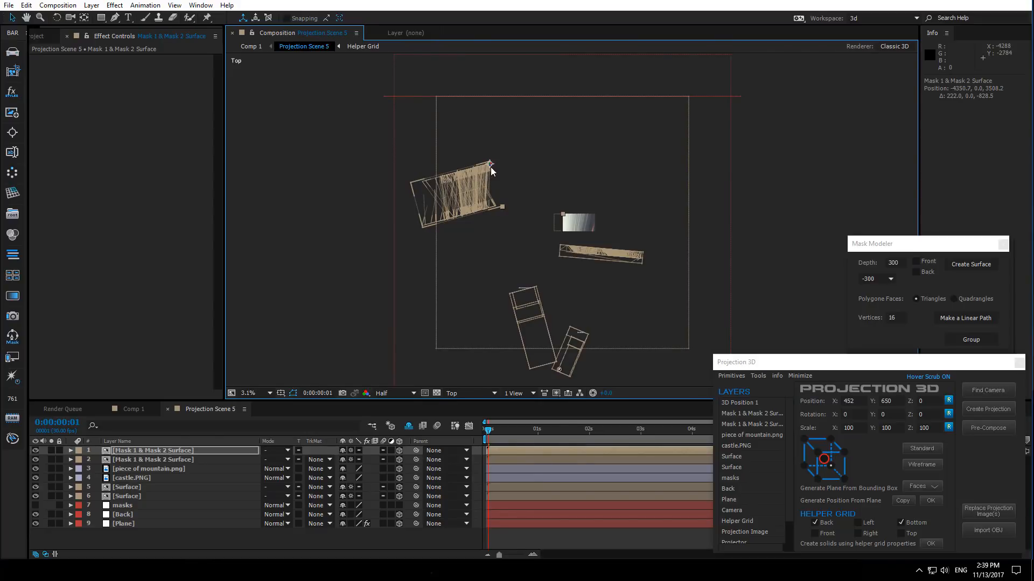
- Reposition the Mask 1 & Mask 2 Surface in the Top view, then return to the Active Camera view
{"action": "left_click_drag", "start_coordinate": [491, 168], "coordinate": [485, 203]}
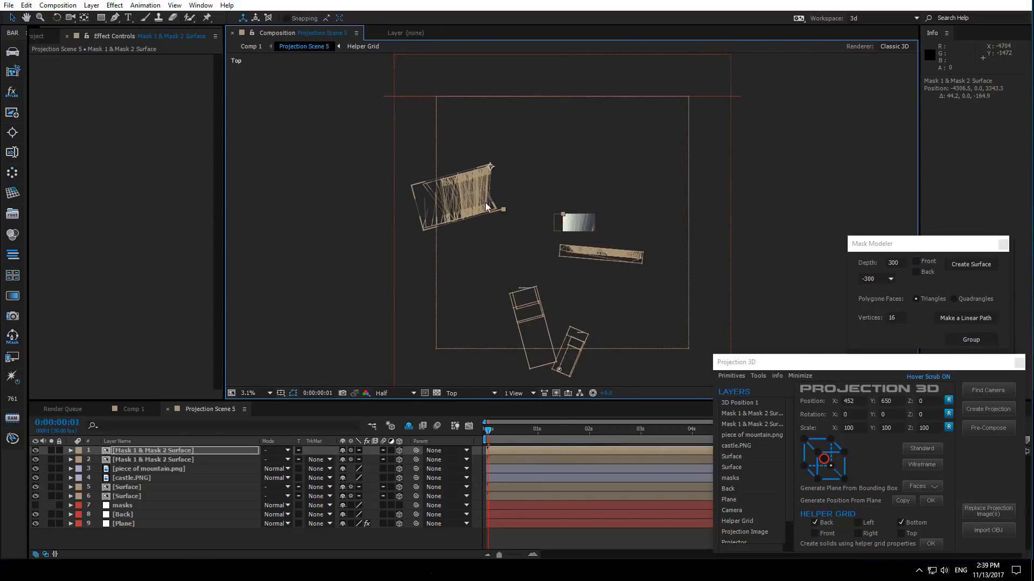
{"action": "left_click", "coordinate": [458, 393]}
{"action": "left_click", "coordinate": [464, 406]}
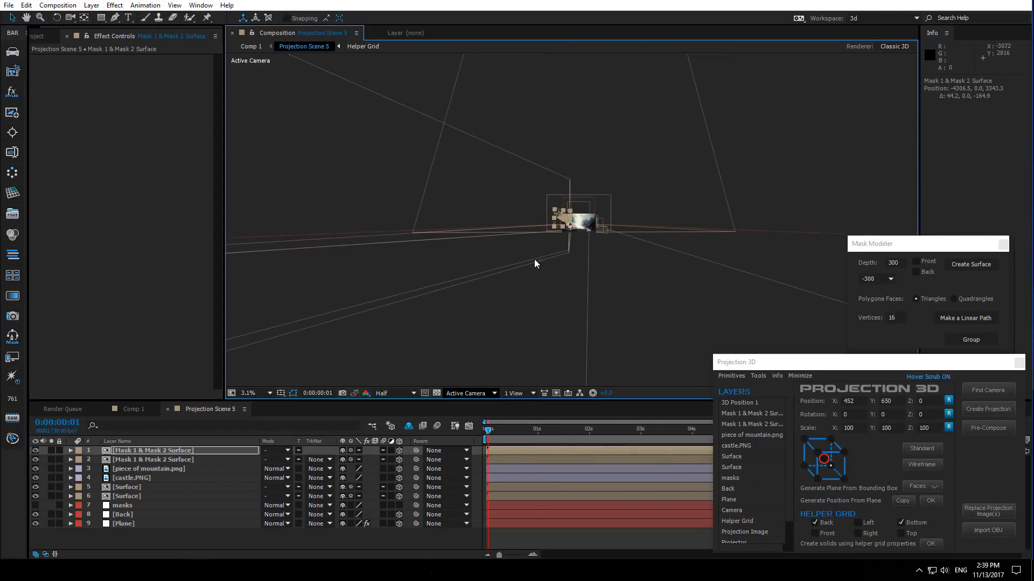
- Zoom in on the surface and scale the Mask 1 & Mask 2 Surface down slightly
{"action": "scroll", "coordinate": [542, 237], "scroll_direction": "up", "scroll_amount": 3}
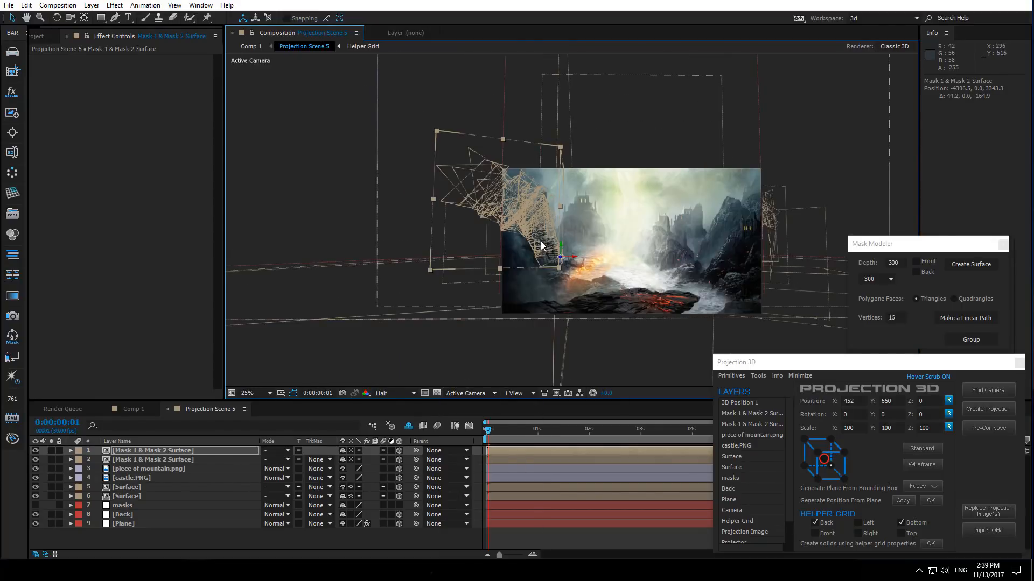
{"action": "scroll", "coordinate": [539, 240], "scroll_direction": "up", "scroll_amount": 2}
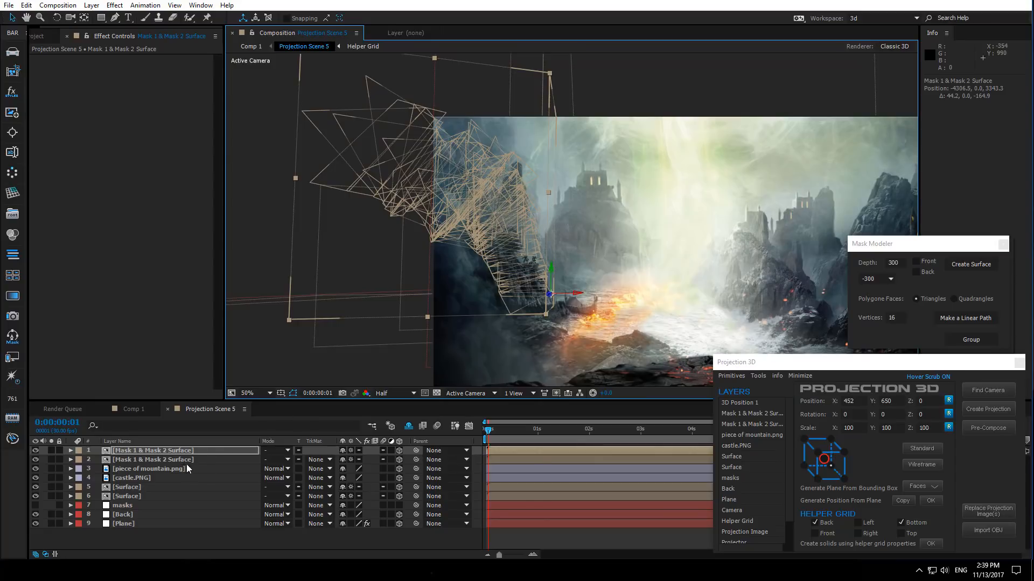
{"action": "key", "text": "s"}
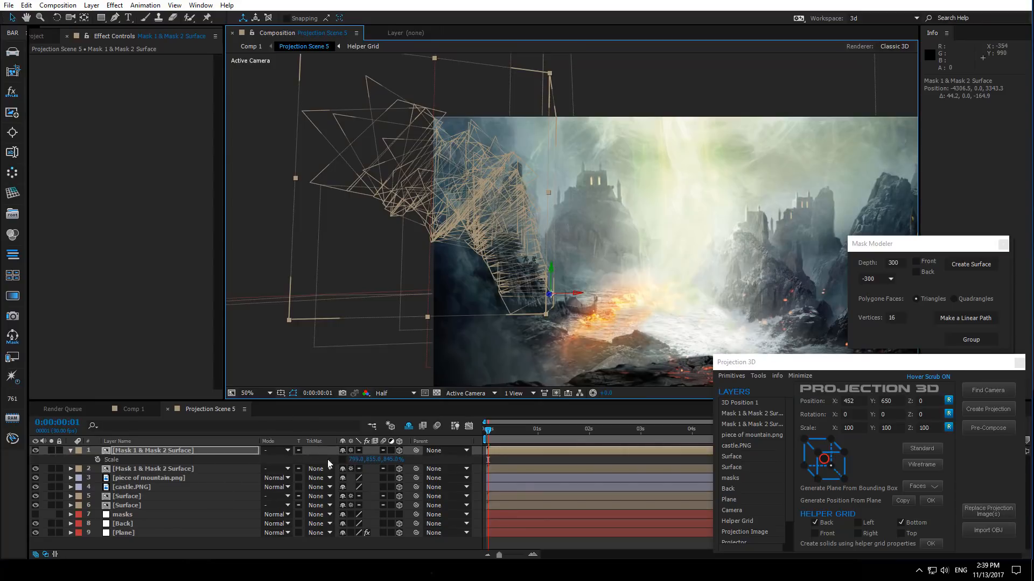
{"action": "left_click", "coordinate": [343, 460]}
{"action": "left_click_drag", "start_coordinate": [356, 463], "coordinate": [331, 468]}
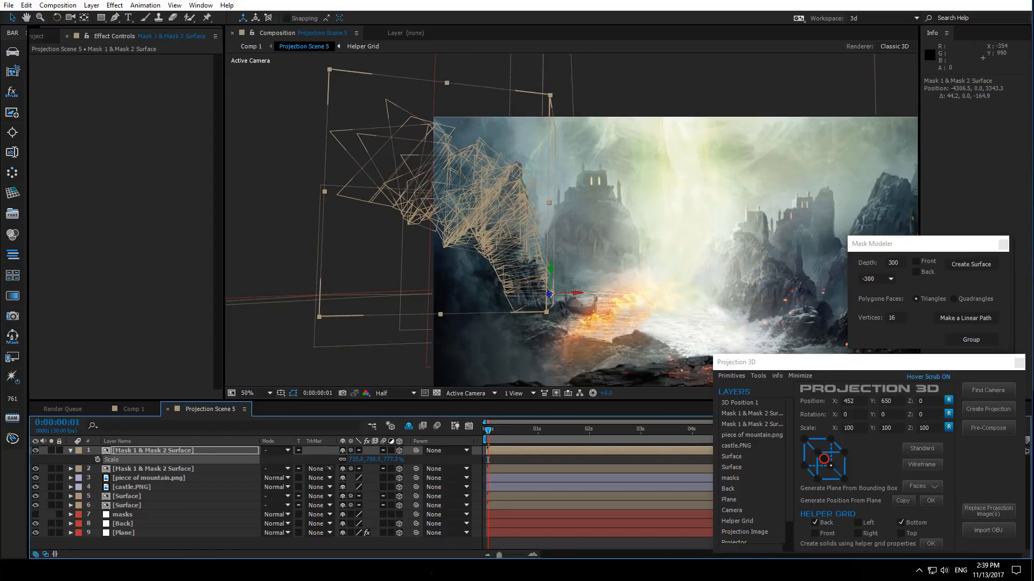
{"action": "key", "text": "period"}
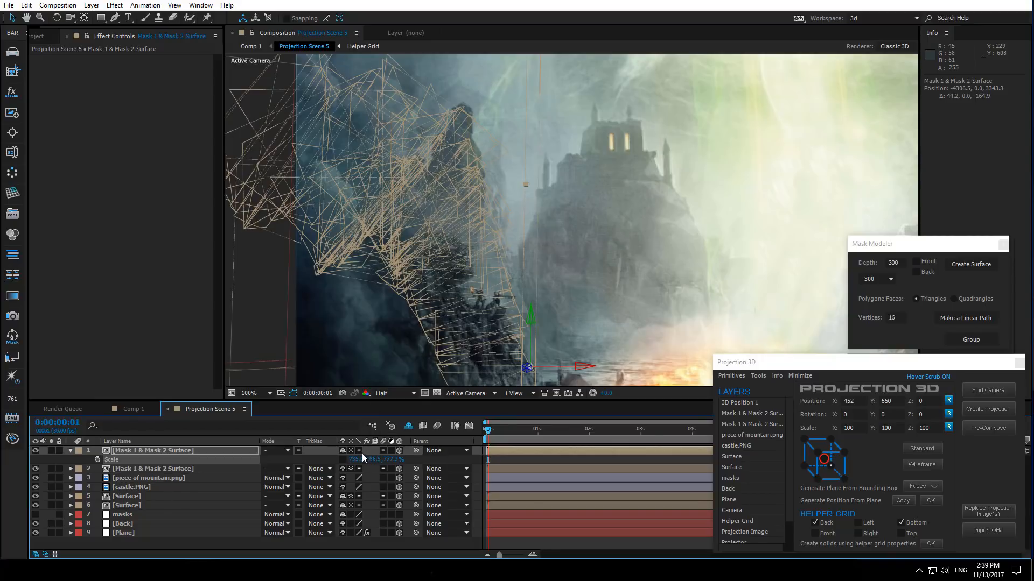
{"action": "mouse_move", "coordinate": [353, 459]}
{"action": "left_mouse_down"}
{"action": "mouse_move", "coordinate": [334, 459]}
{"action": "mouse_move", "coordinate": [351, 459]}
{"action": "left_mouse_up"}
- Compare the final Comp 1 image against the Projection Scene 5 view by switching between the two compositions
{"action": "left_click", "coordinate": [134, 409]}
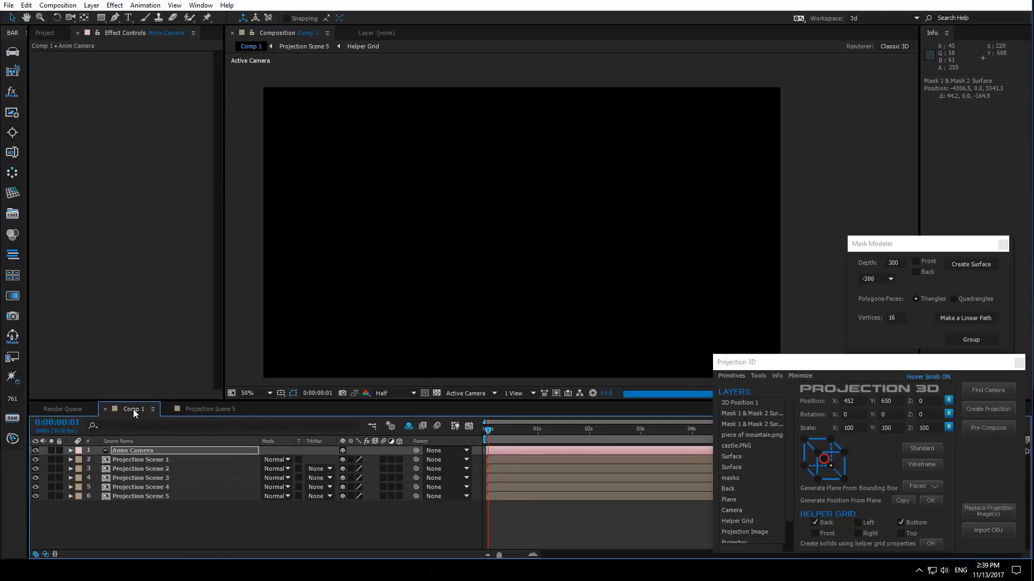
{"action": "left_click", "coordinate": [212, 409]}
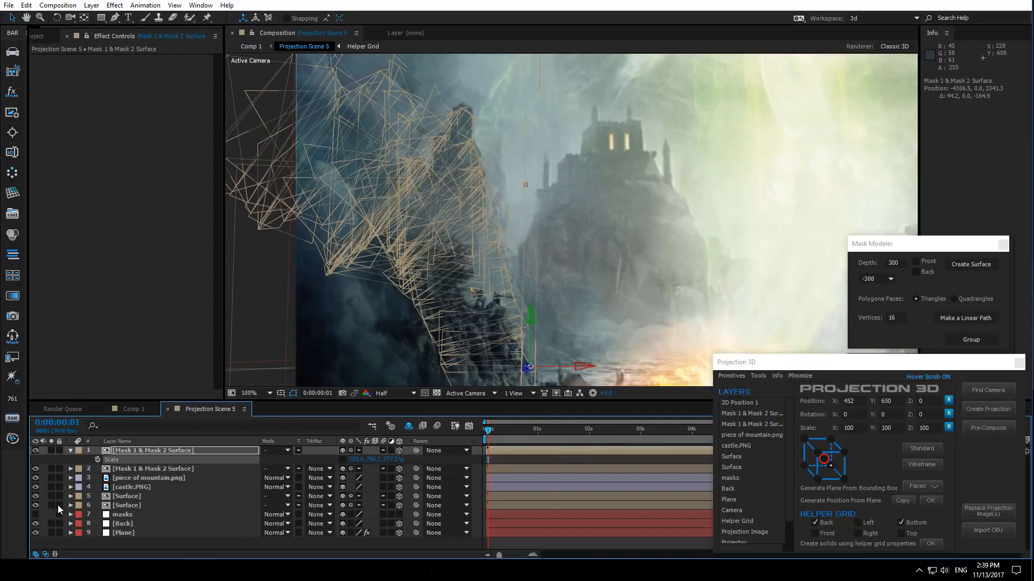
{"action": "left_click", "coordinate": [132, 409]}
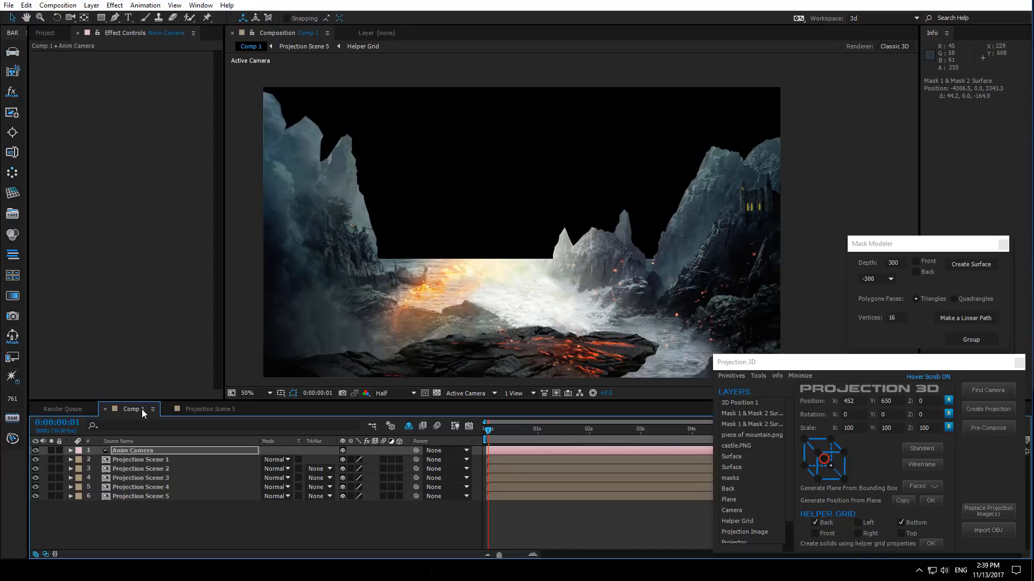
{"action": "left_click", "coordinate": [205, 409]}
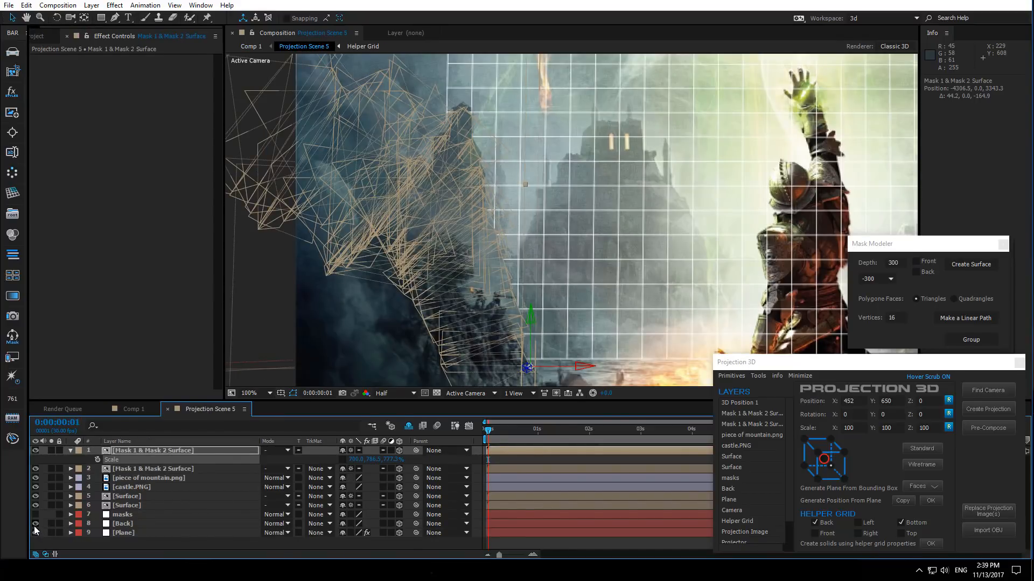
{"action": "left_click", "coordinate": [137, 412]}
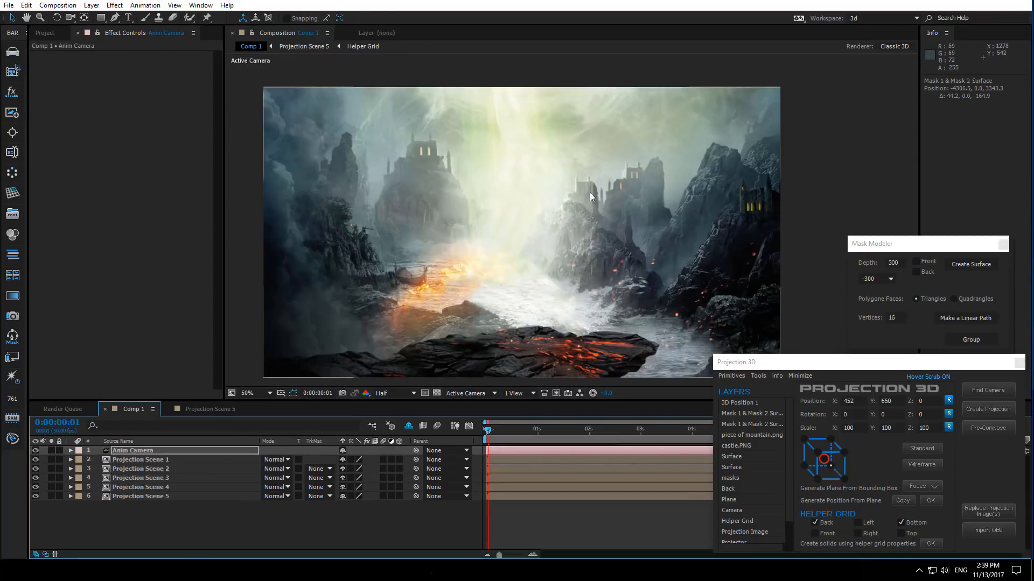
{"action": "left_click_drag", "start_coordinate": [500, 223], "coordinate": [505, 223]}
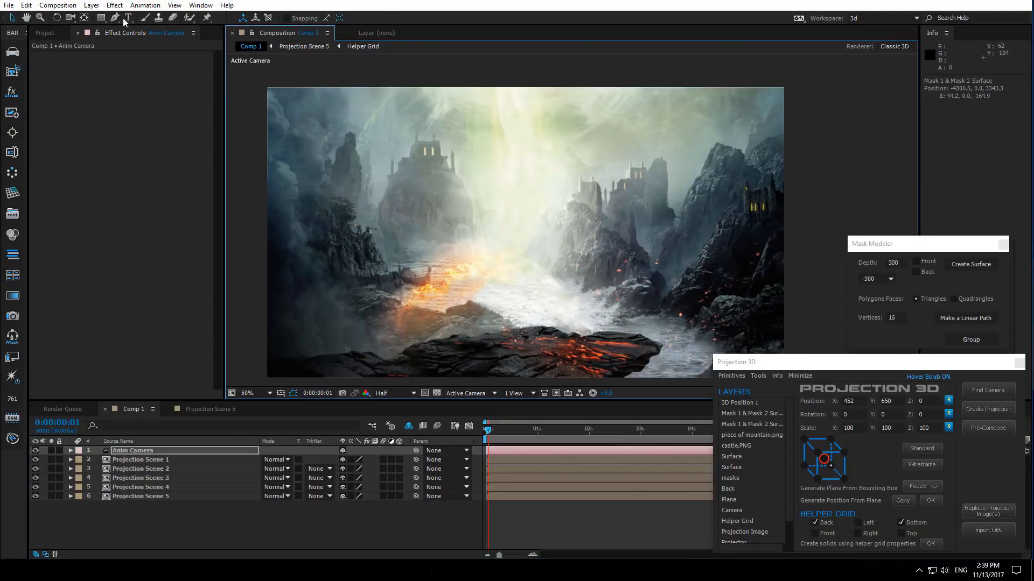
- Push the Anim Camera forward in Comp 1 to test the depth, then undo the camera change
{"action": "left_click", "coordinate": [70, 18]}
{"action": "left_click_drag", "start_coordinate": [487, 265], "coordinate": [466, 256]}
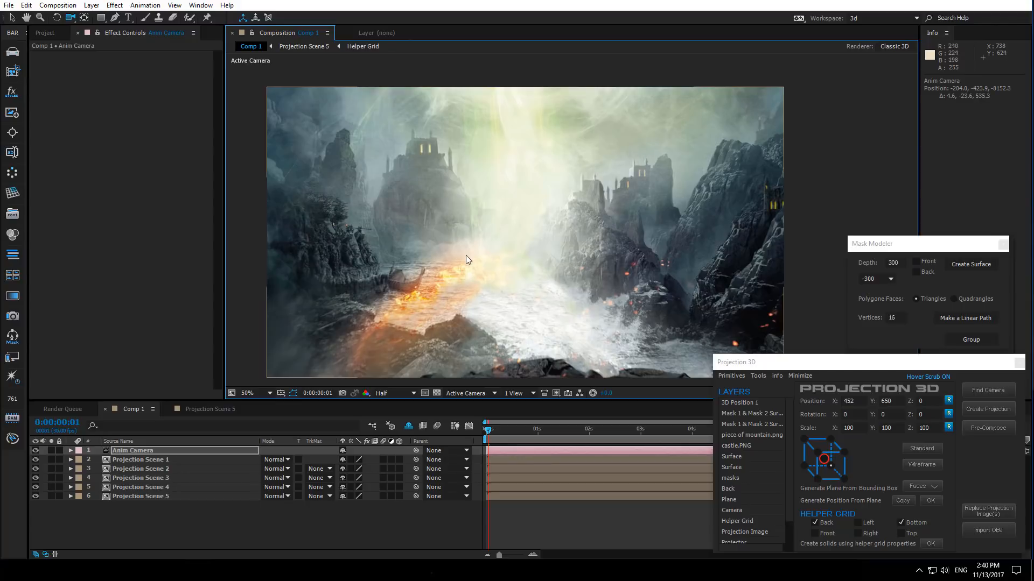
{"action": "key", "text": "ctrl+z"}
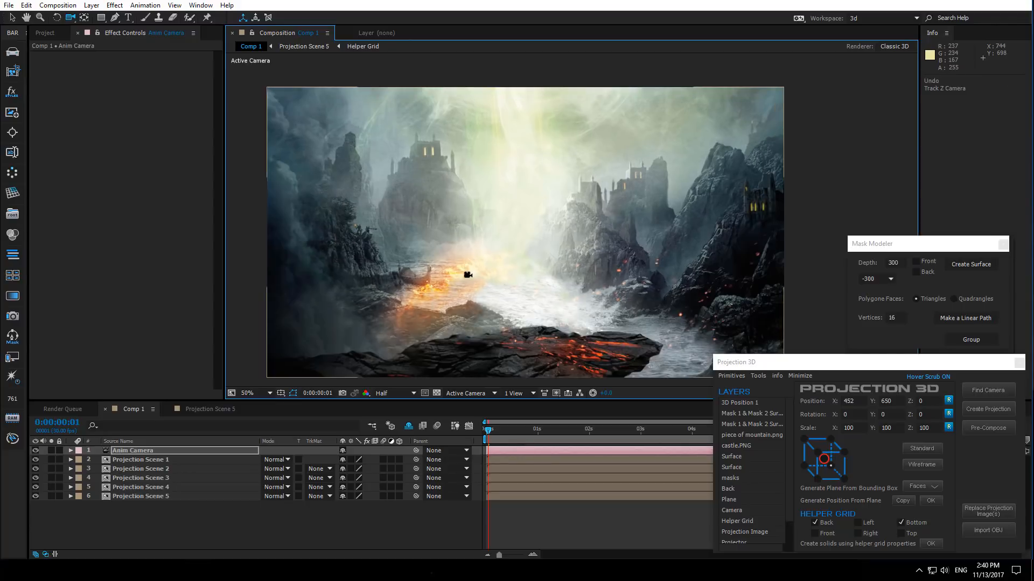
- Rename both Mask 1 & Mask 2 Surface layers in Projection Scene 5 to Surface
{"action": "left_click", "coordinate": [208, 409]}
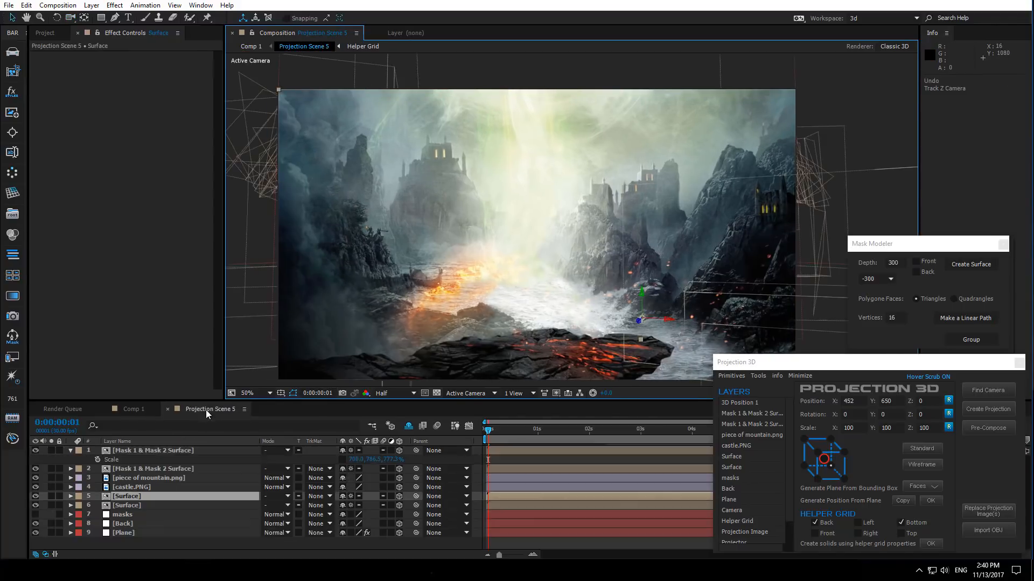
{"action": "left_click", "coordinate": [70, 451]}
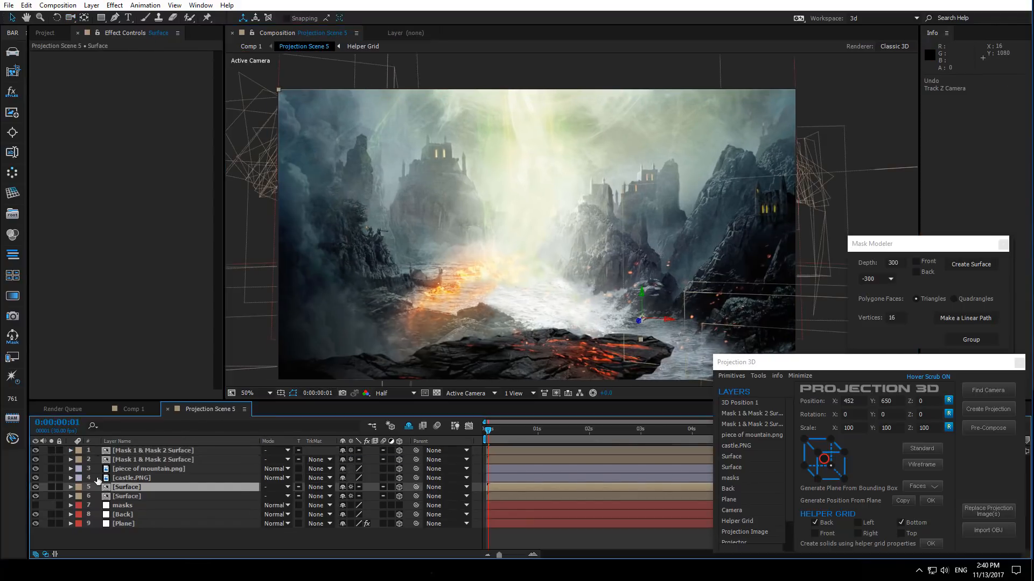
{"action": "left_click", "coordinate": [143, 542]}
{"action": "left_click_drag", "start_coordinate": [583, 241], "coordinate": [573, 232]}
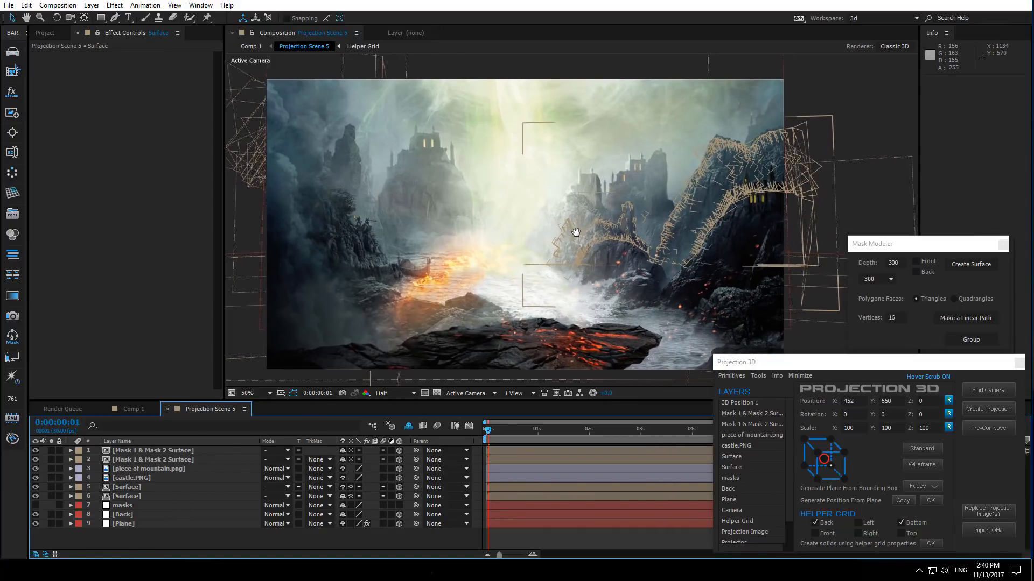
{"action": "left_click", "coordinate": [138, 450]}
{"action": "key", "text": "Return"}
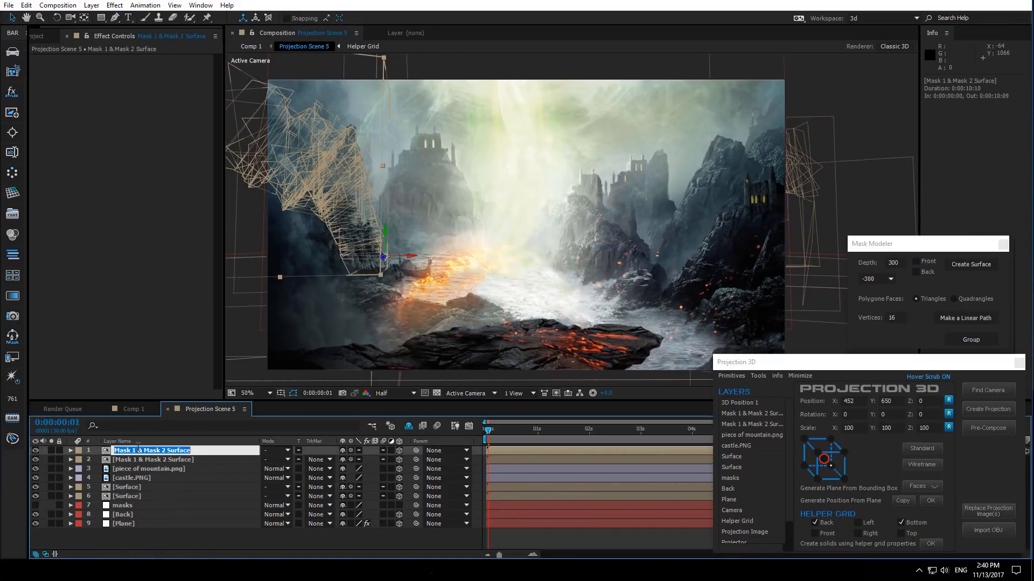
{"action": "type", "text": "Surf"}
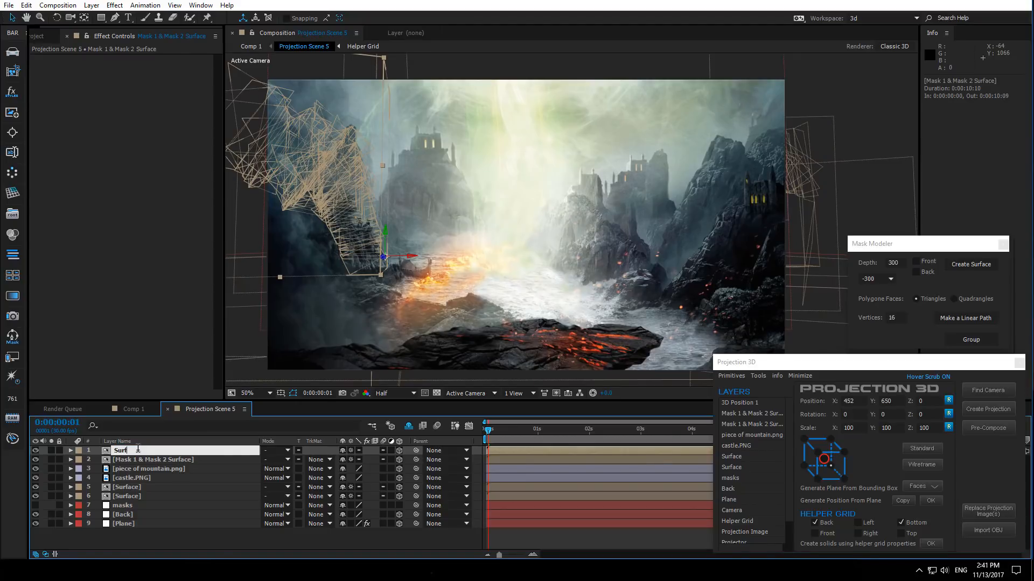
{"action": "type", "text": "ace"}
{"action": "left_click", "coordinate": [139, 461]}
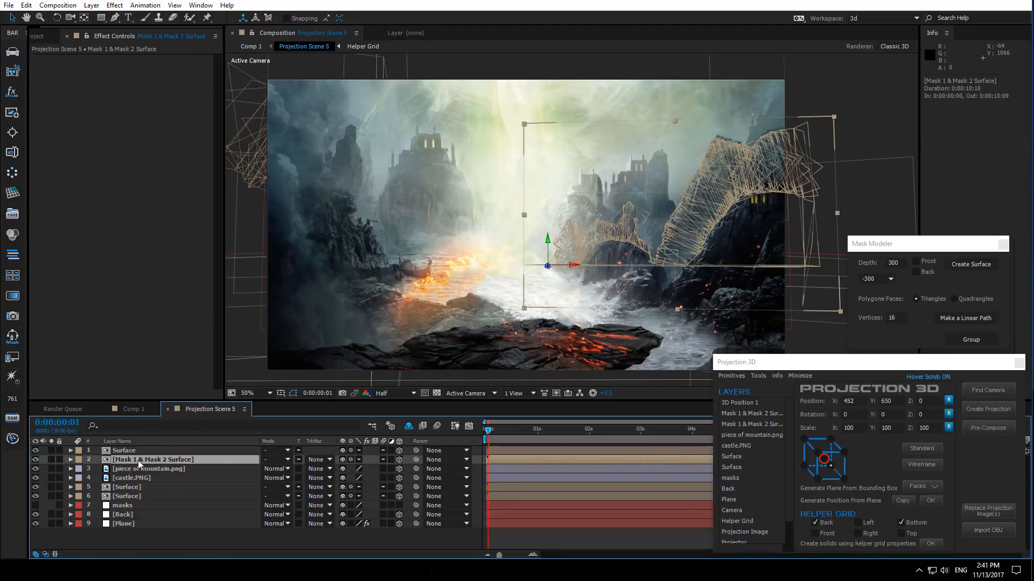
{"action": "key", "text": "Return"}
{"action": "type", "text": "Surface"}
{"action": "key", "text": "Return"}
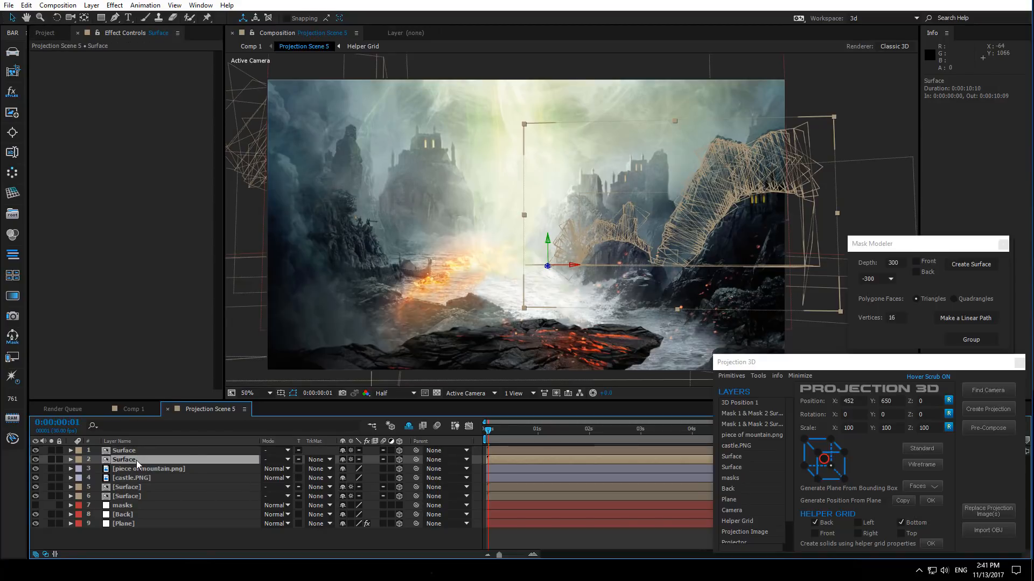
- Select the surface layers one by one to identify each in the viewer
{"action": "left_click", "coordinate": [130, 451]}
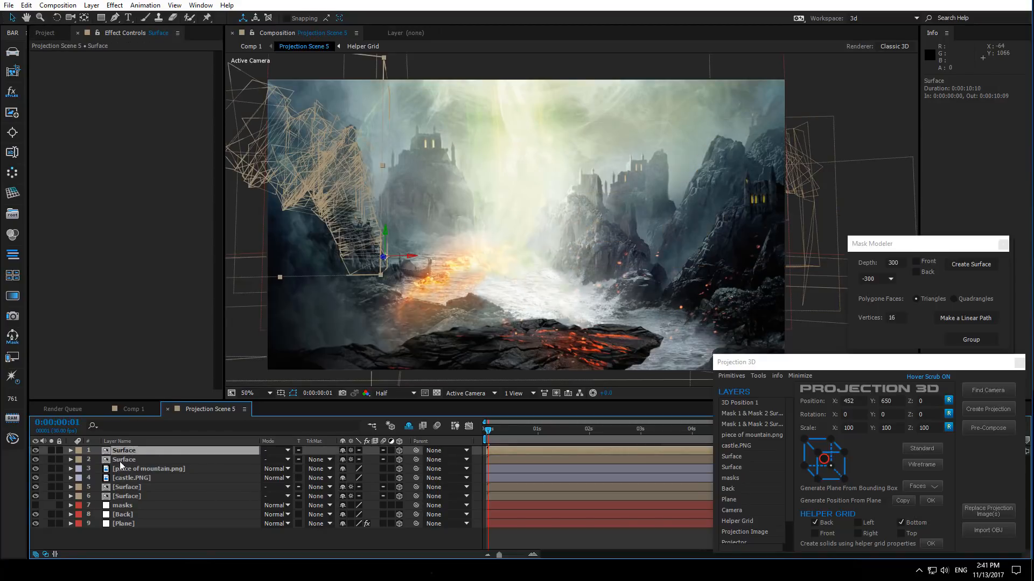
{"action": "left_click", "coordinate": [133, 498]}
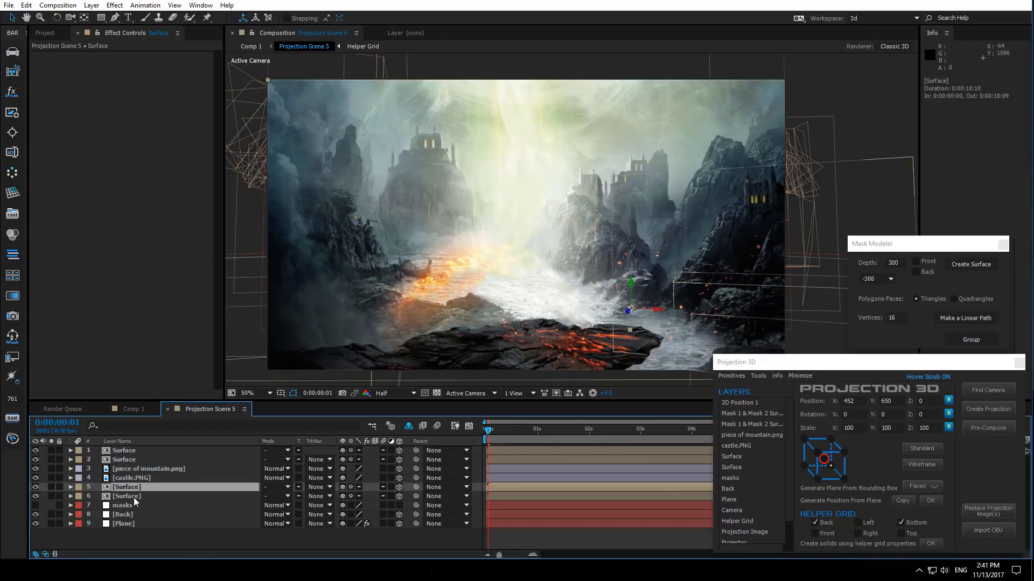
{"action": "left_click", "coordinate": [130, 533]}
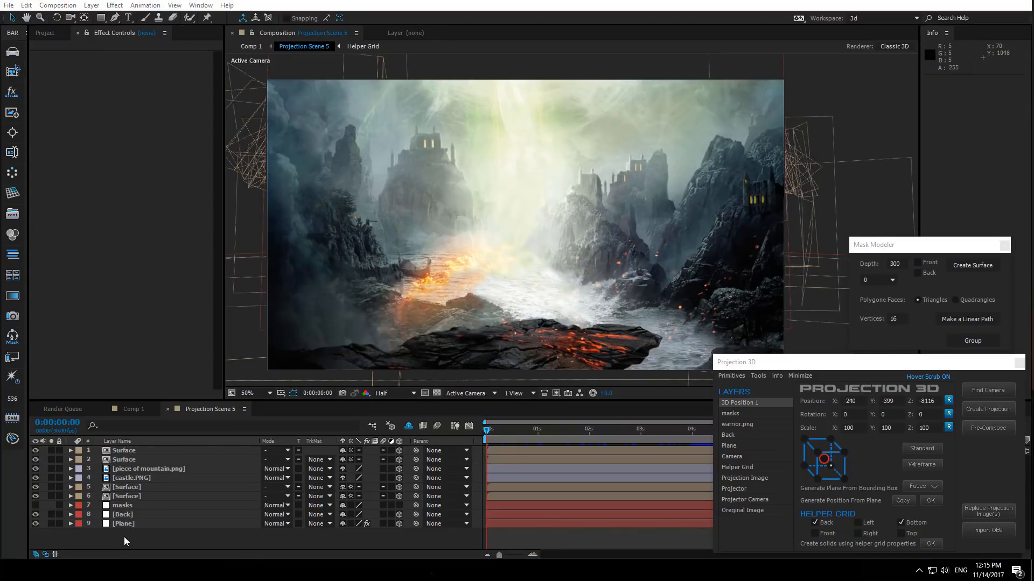
{"action": "left_click", "coordinate": [135, 452]}
{"action": "left_click", "coordinate": [129, 460]}
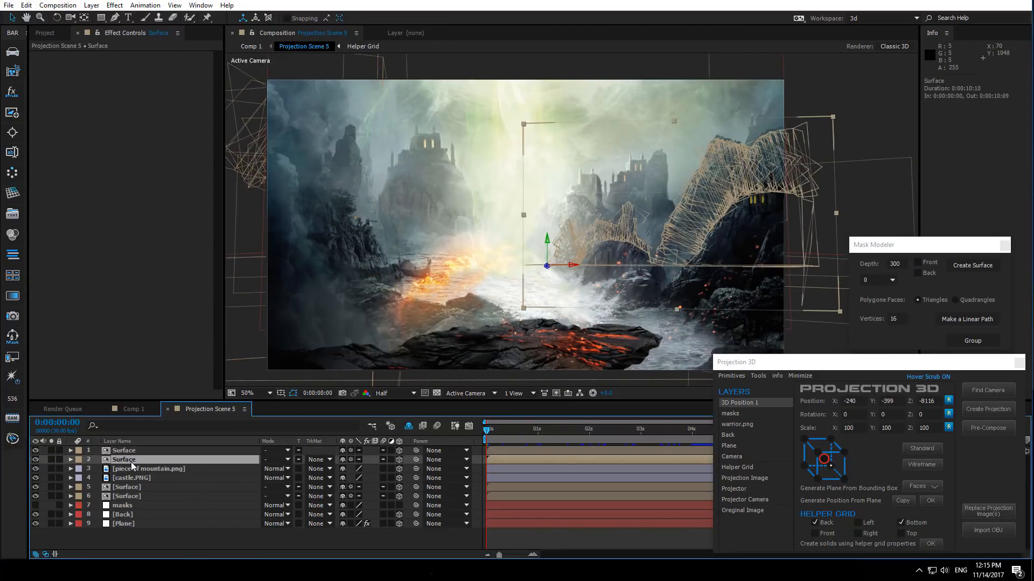
- Show only Projection Scene 4 in Comp 1 and open that composition
{"action": "left_click", "coordinate": [134, 409]}
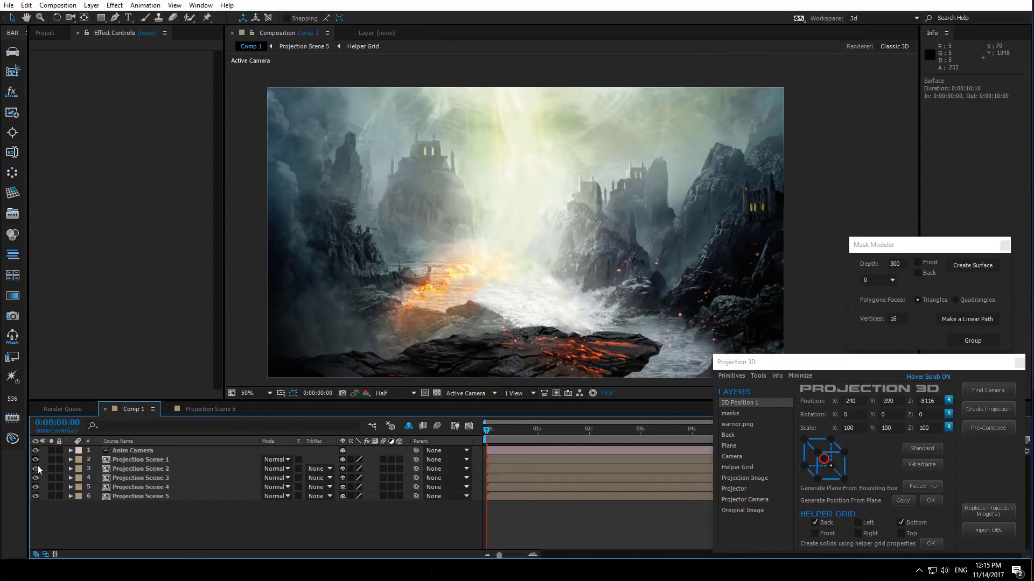
{"action": "left_click_drag", "start_coordinate": [36, 460], "coordinate": [40, 509]}
{"action": "left_click", "coordinate": [36, 487]}
{"action": "left_click", "coordinate": [140, 488]}
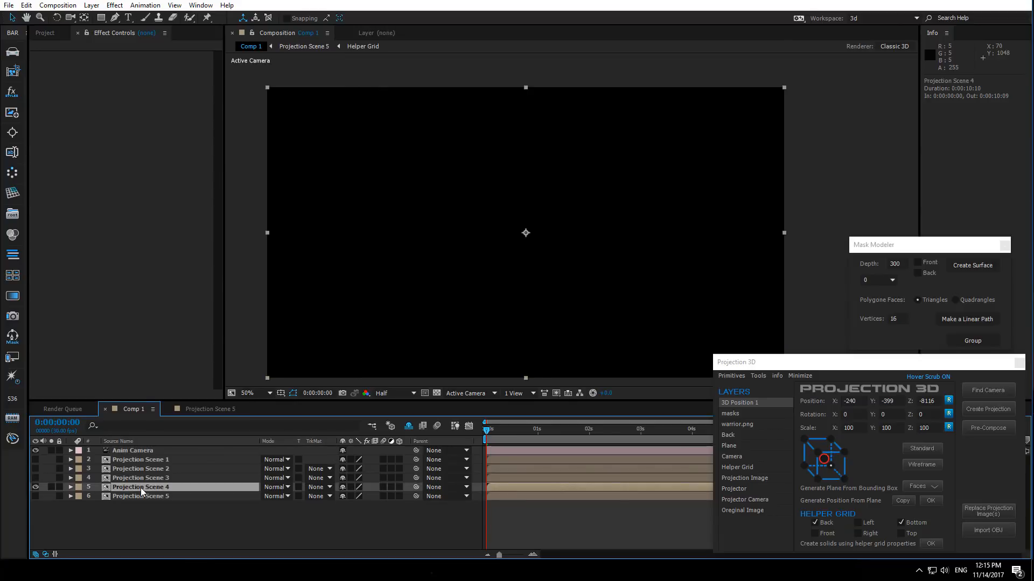
{"action": "double_click", "coordinate": [153, 488]}
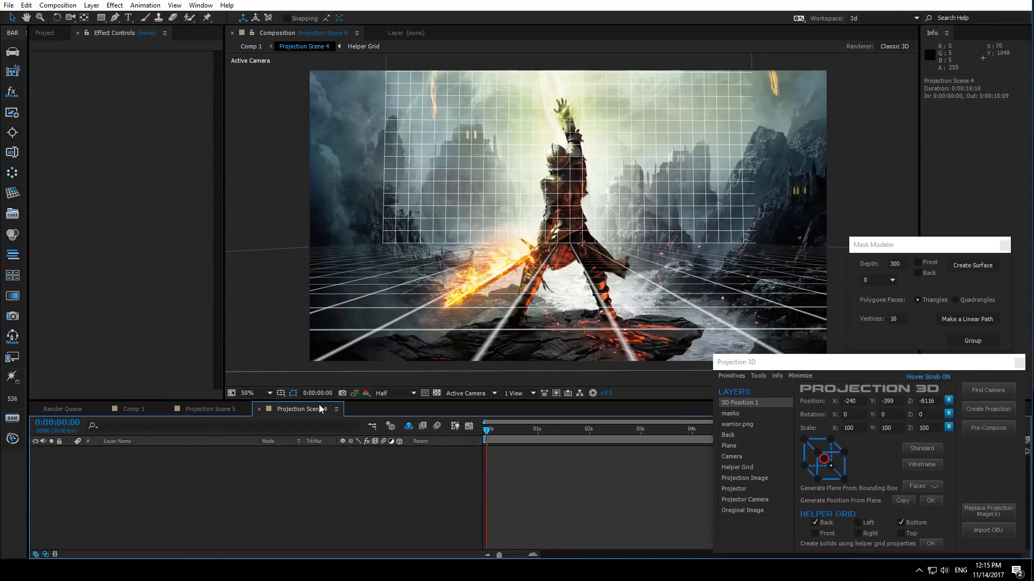
- Move the two Surface layers from Projection Scene 5 into Projection Scene 4 by cutting and pasting them
{"action": "left_click_drag", "start_coordinate": [318, 408], "coordinate": [216, 412]}
{"action": "left_click", "coordinate": [289, 413]}
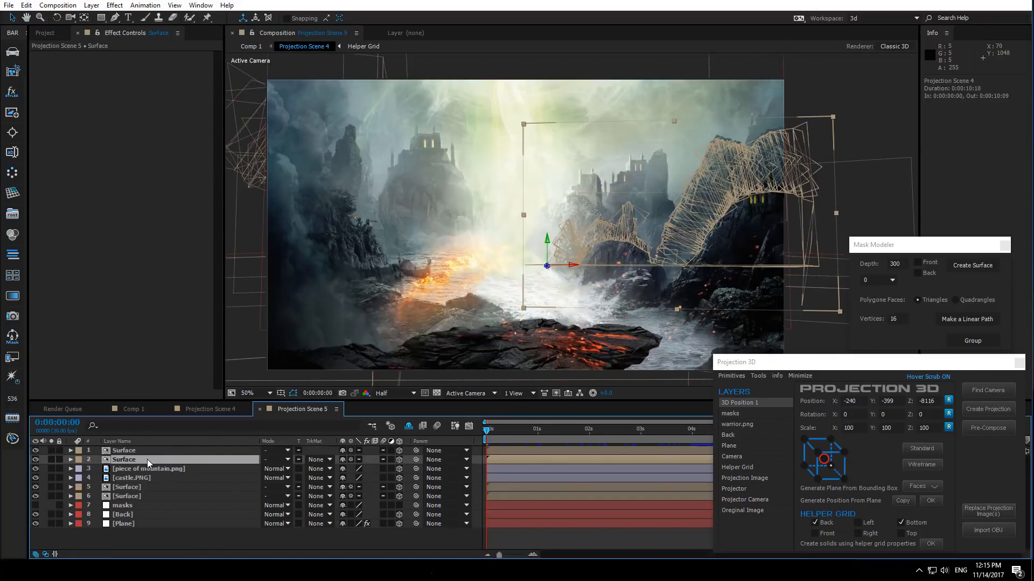
{"action": "left_click", "coordinate": [144, 451], "text": "shift"}
{"action": "key", "text": "ctrl+x"}
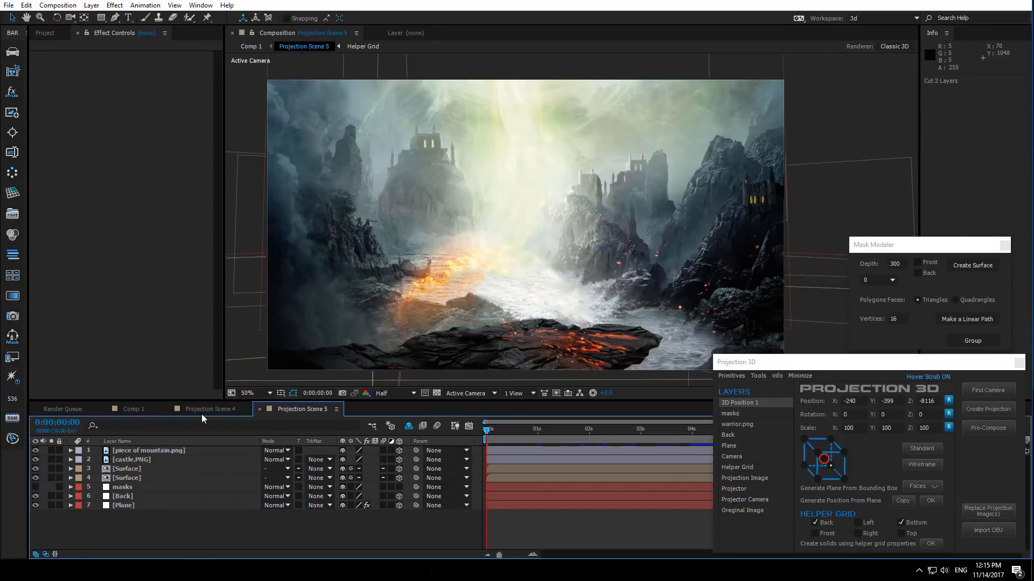
{"action": "left_click", "coordinate": [215, 409]}
{"action": "key", "text": "ctrl+v"}
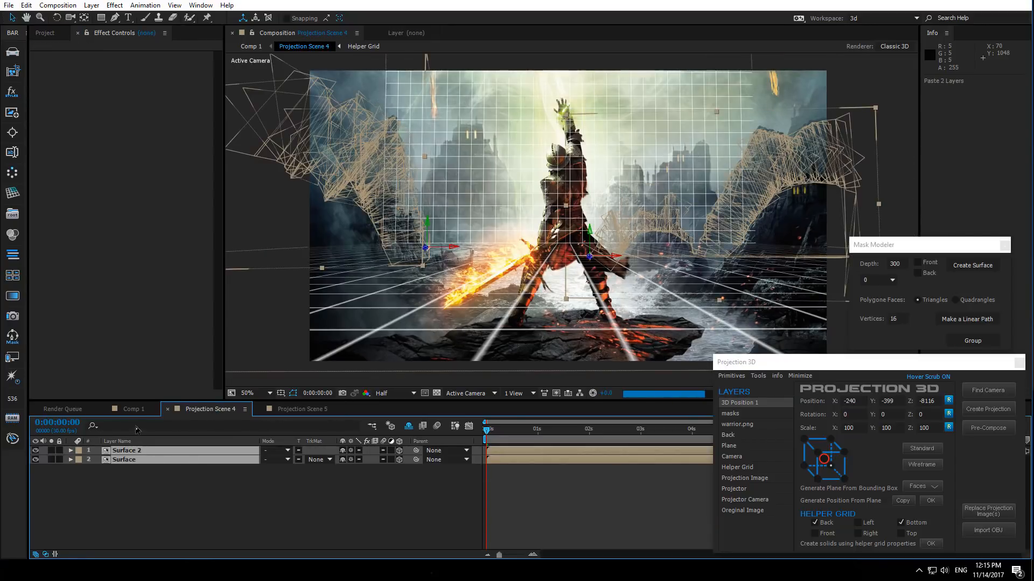
- Set the Comp 1 preview resolution to Full
{"action": "left_click", "coordinate": [134, 409]}
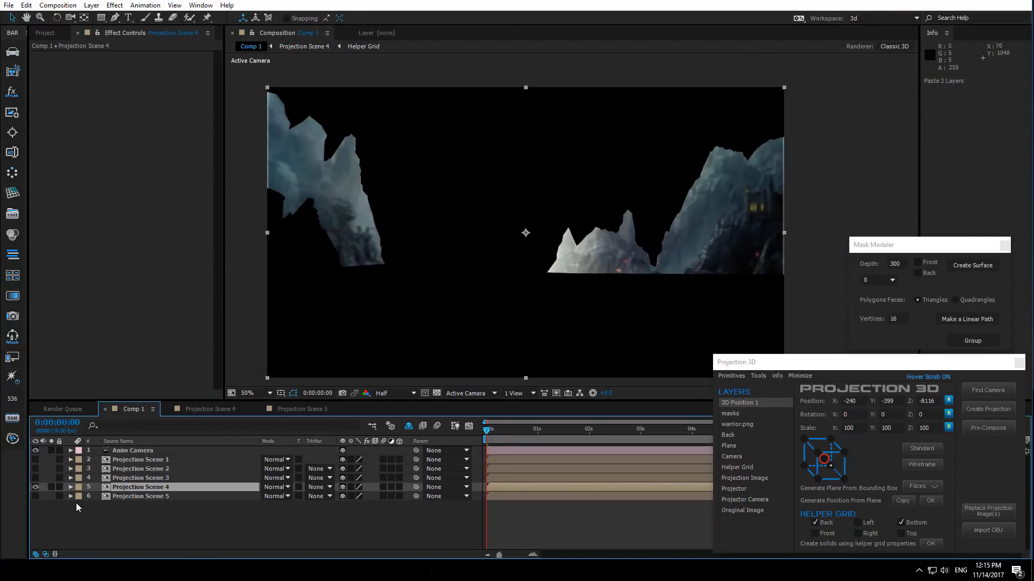
{"action": "left_click", "coordinate": [382, 398]}
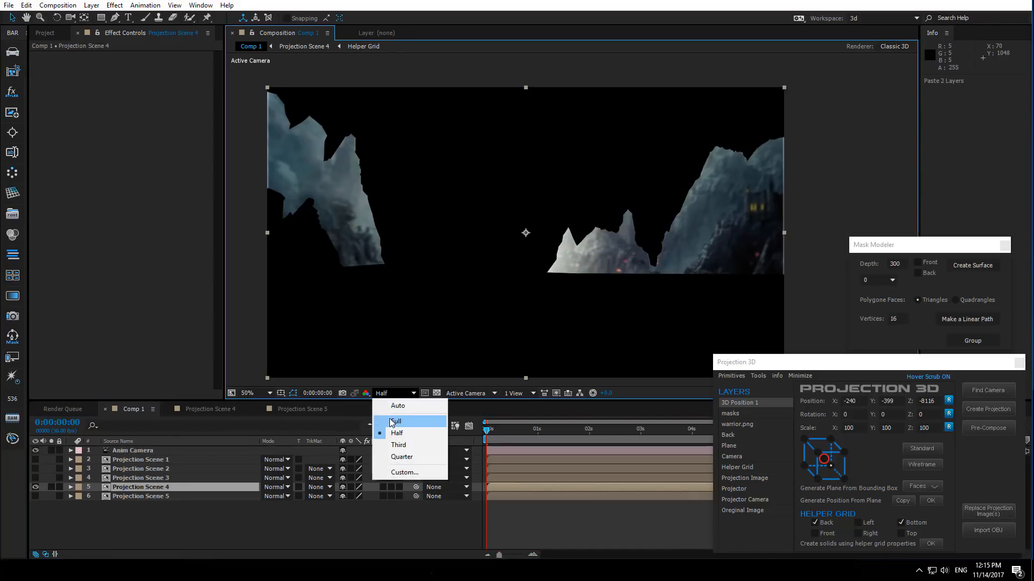
{"action": "left_click", "coordinate": [385, 420]}
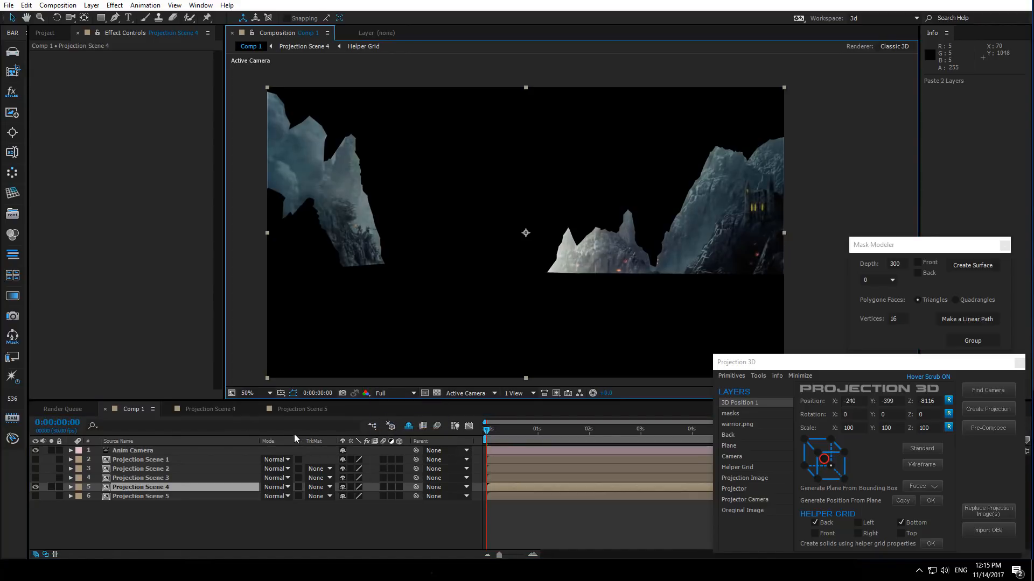
- Move the piece of mountain, castle and both Surface layers from Projection Scene 5 into Projection Scene 3 by cutting and pasting
{"action": "left_click", "coordinate": [157, 480]}
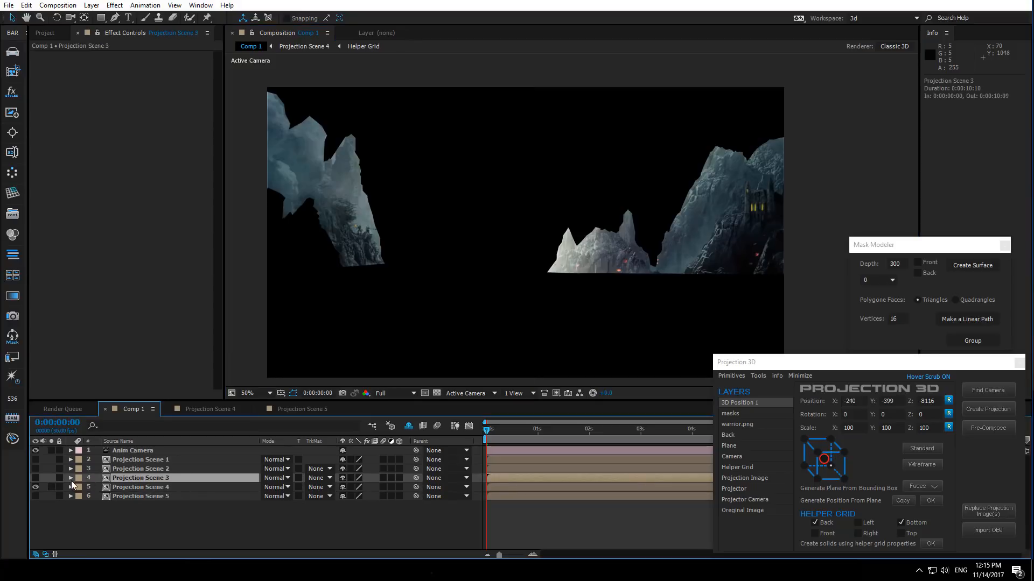
{"action": "double_click", "coordinate": [134, 478]}
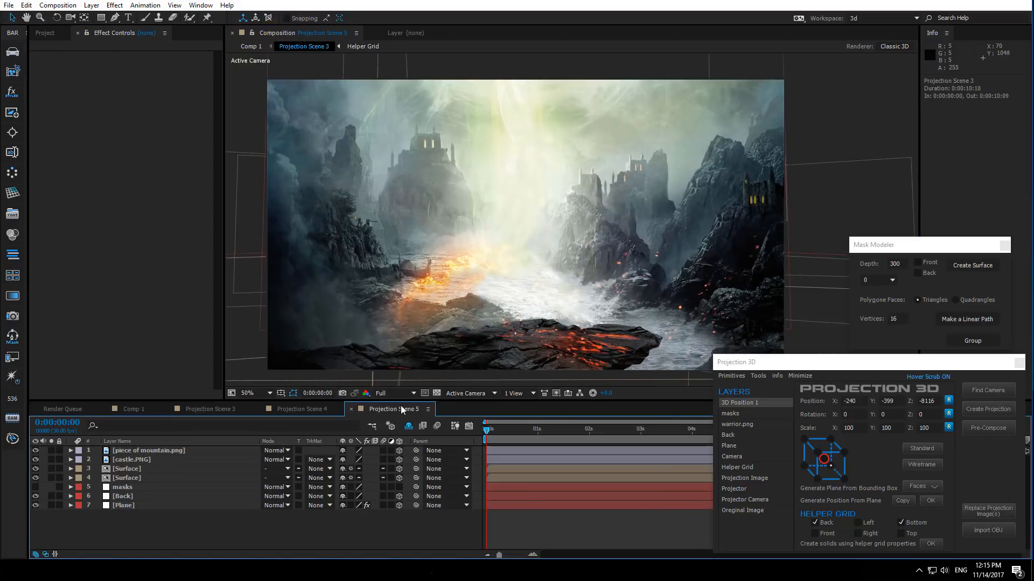
{"action": "left_click", "coordinate": [162, 450]}
{"action": "left_click", "coordinate": [140, 477], "text": "shift"}
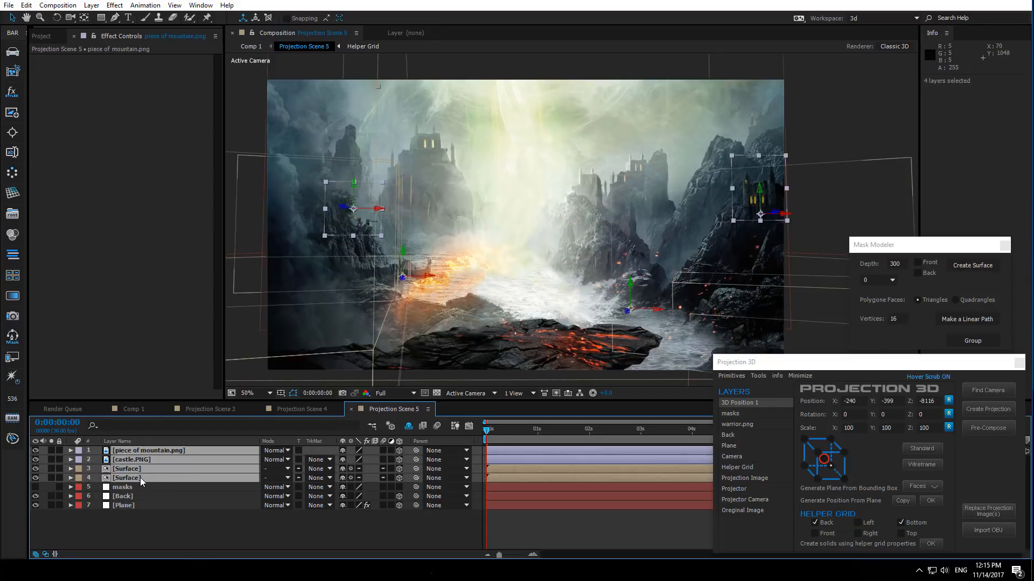
{"action": "key", "text": "ctrl+x"}
{"action": "left_click", "coordinate": [209, 409]}
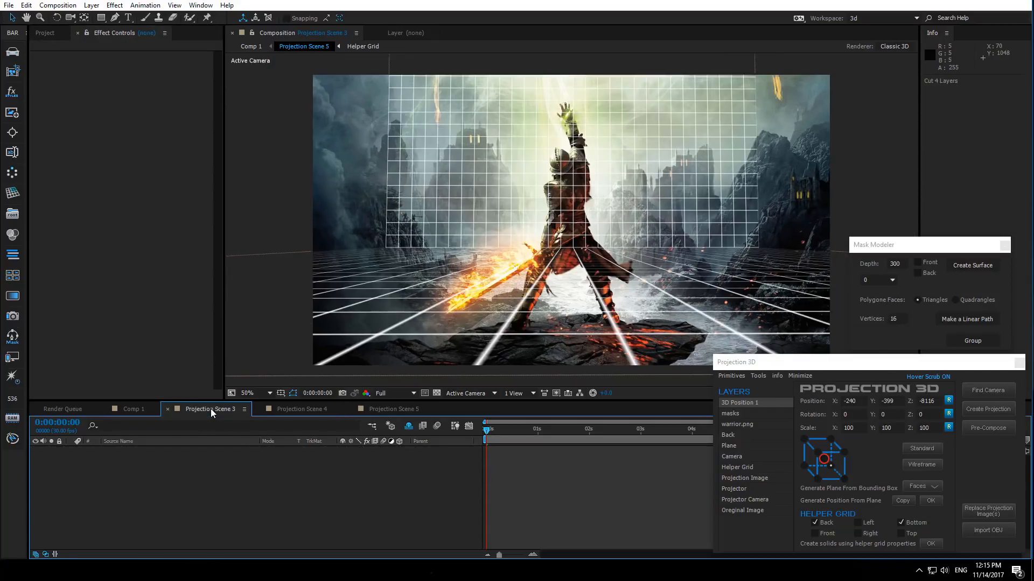
{"action": "key", "text": "ctrl+v"}
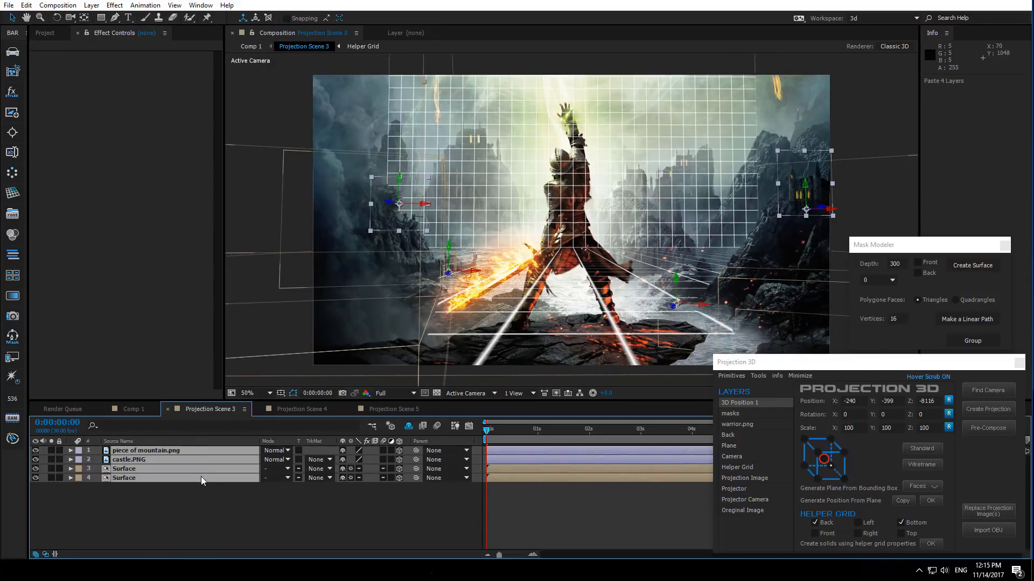
- In Comp 1, replace Projection Scene 5's projection image with background 3
{"action": "left_click", "coordinate": [135, 408]}
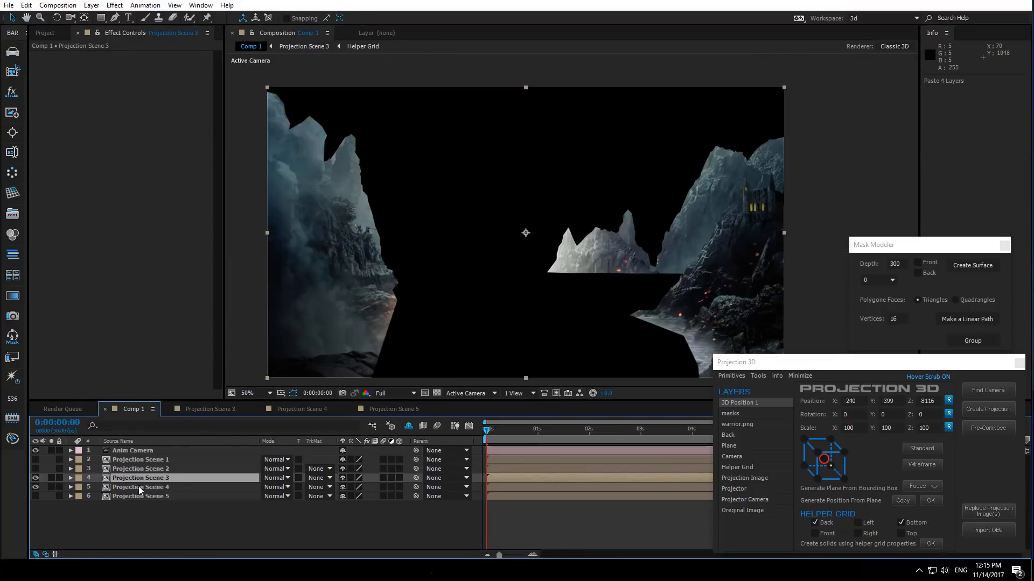
{"action": "left_click", "coordinate": [135, 514]}
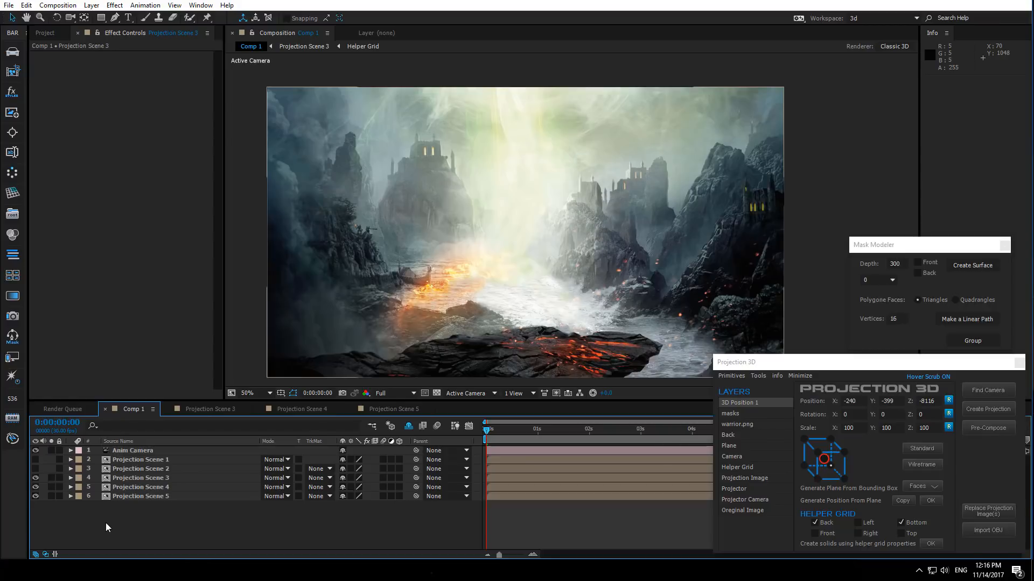
{"action": "left_click", "coordinate": [157, 498]}
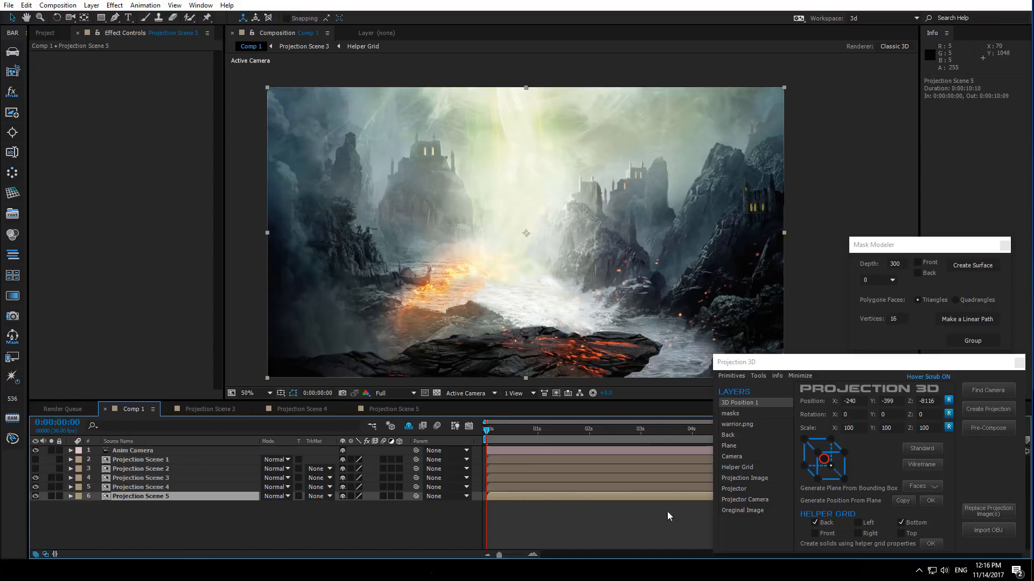
{"action": "left_click", "coordinate": [990, 509]}
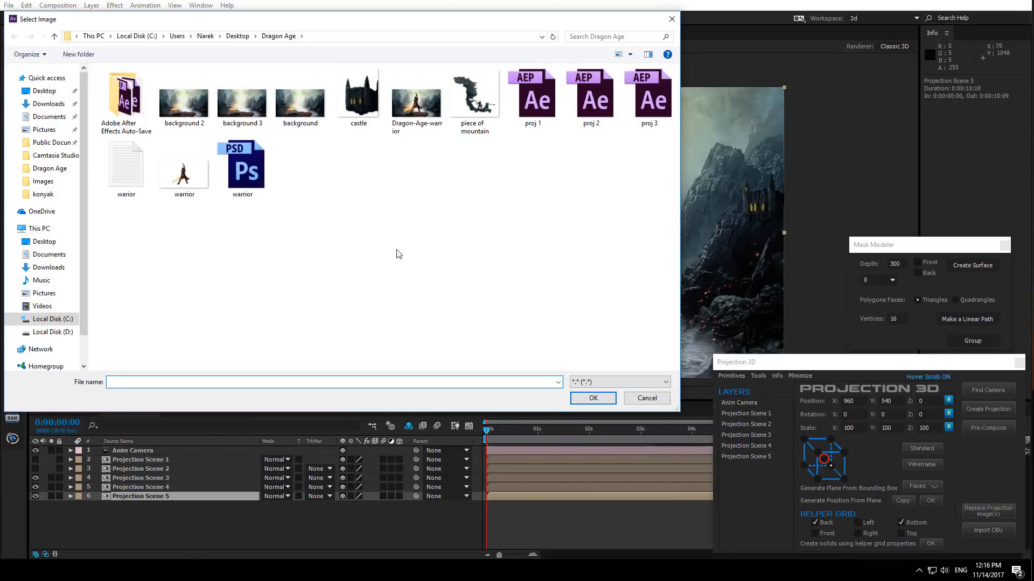
{"action": "double_click", "coordinate": [242, 103]}
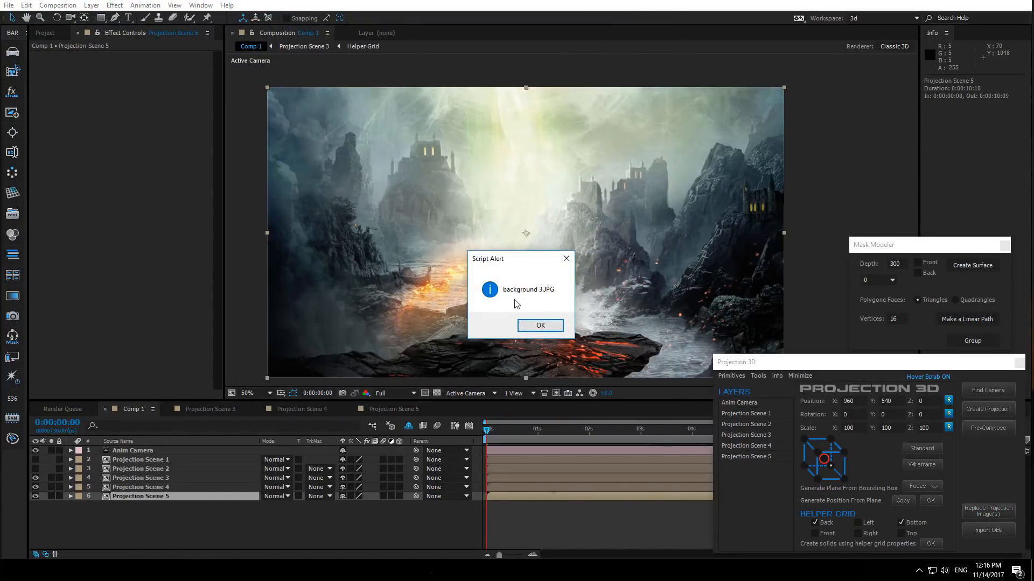
{"action": "left_click", "coordinate": [540, 326]}
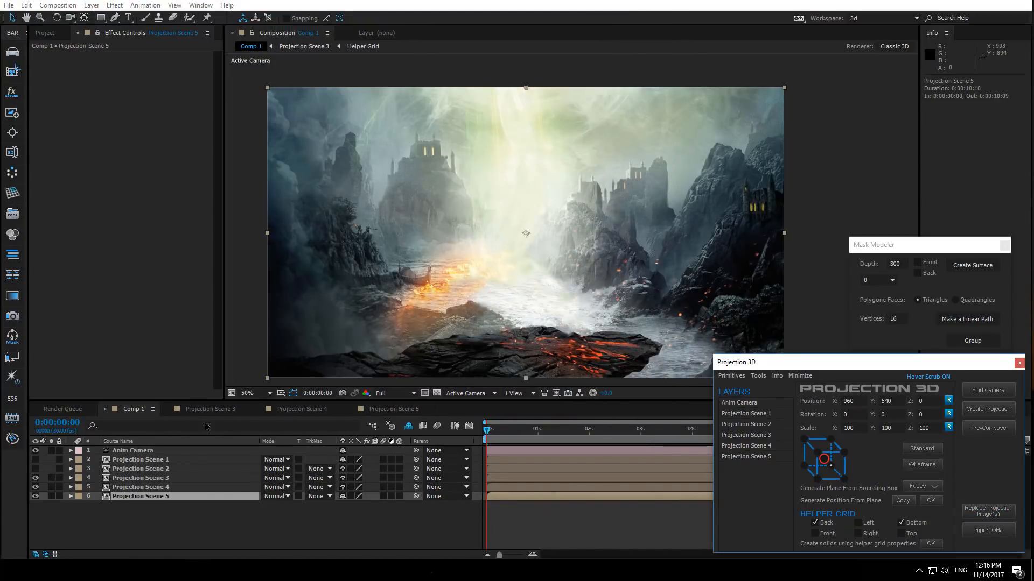
- Hide Projection Scene 3 and replace Projection Scene 4's projection image with background 2
{"action": "left_click", "coordinate": [36, 478]}
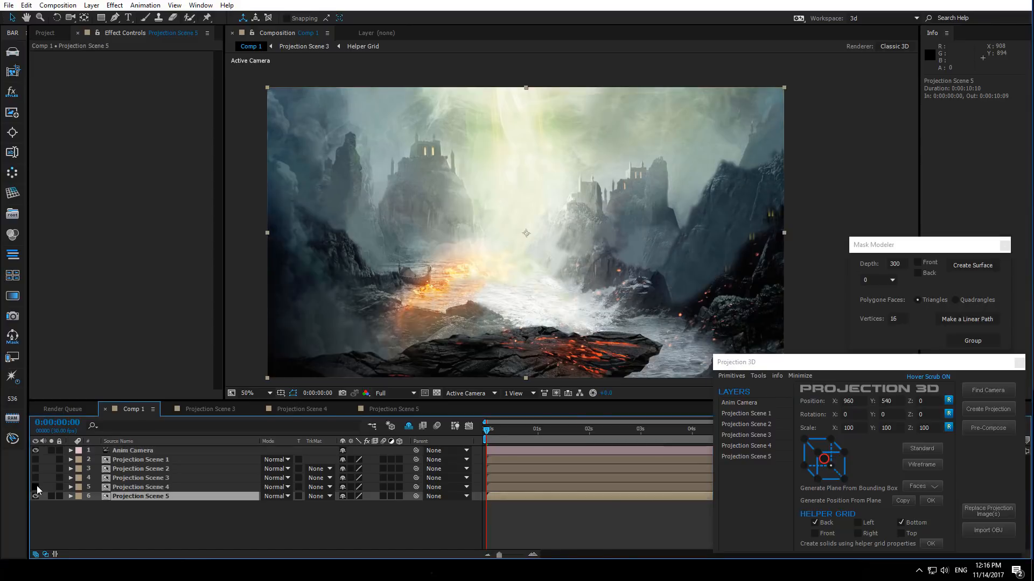
{"action": "left_click", "coordinate": [36, 487]}
{"action": "left_click", "coordinate": [135, 488]}
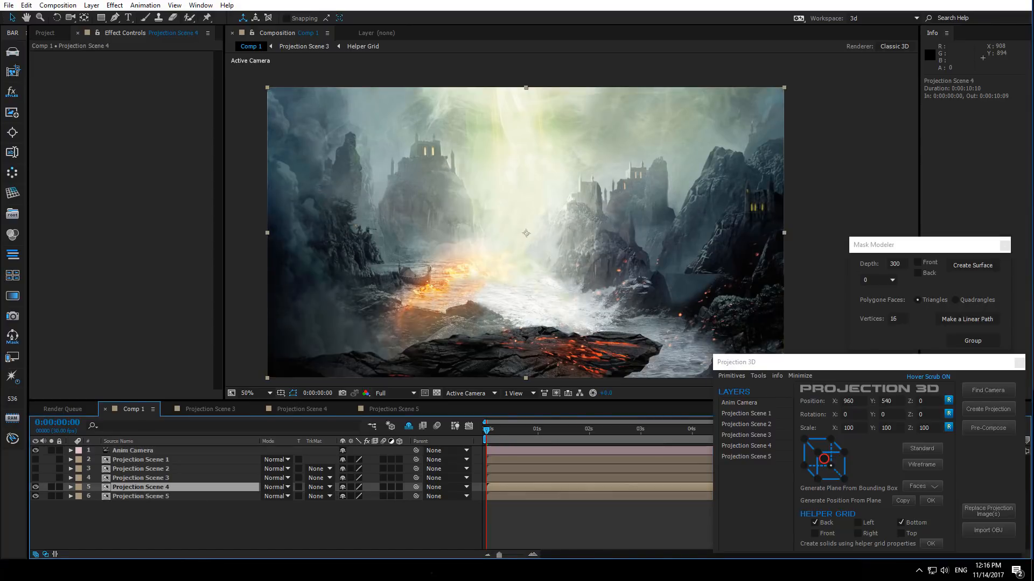
{"action": "left_click", "coordinate": [979, 516]}
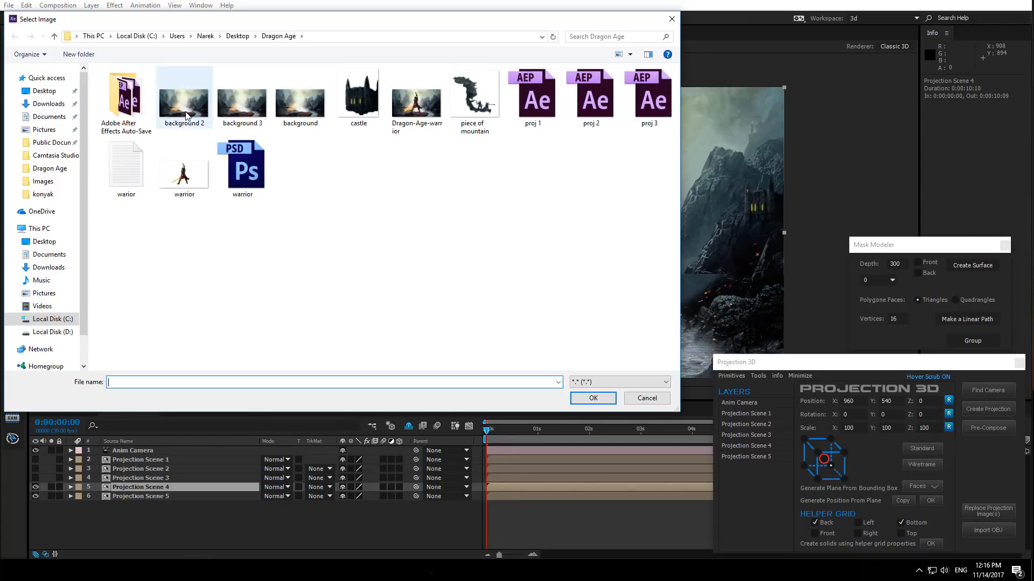
{"action": "left_click", "coordinate": [187, 116]}
{"action": "double_click", "coordinate": [187, 116]}
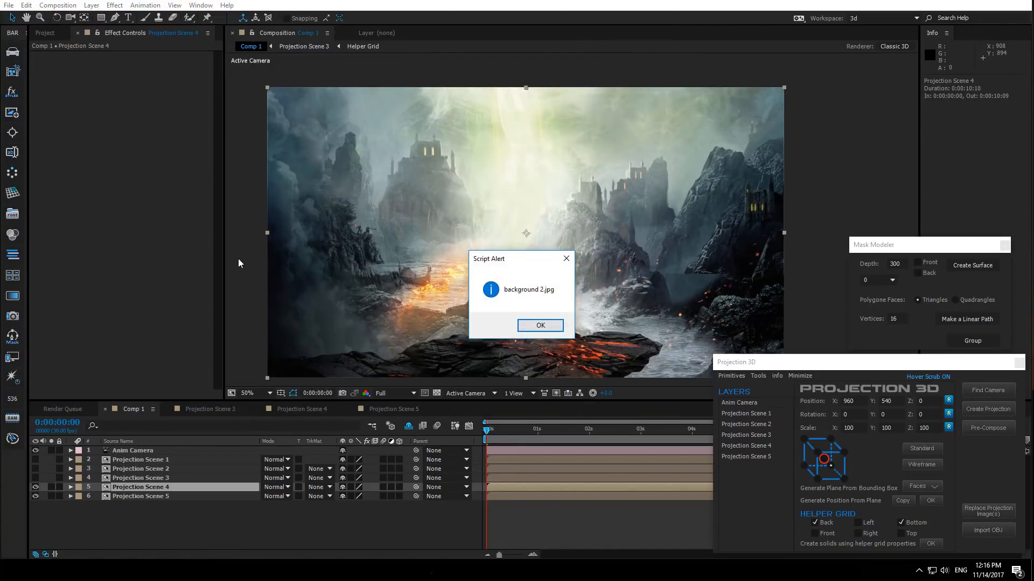
{"action": "left_click", "coordinate": [540, 326]}
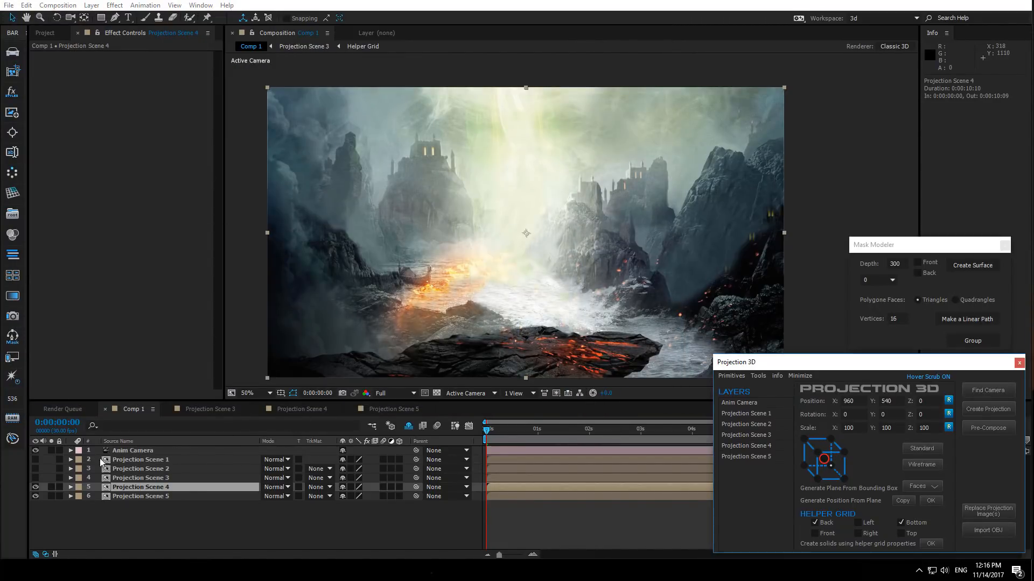
- Show Projection Scene 3 again in Comp 1 and open the Projection Scene 5 composition
{"action": "left_click", "coordinate": [35, 478]}
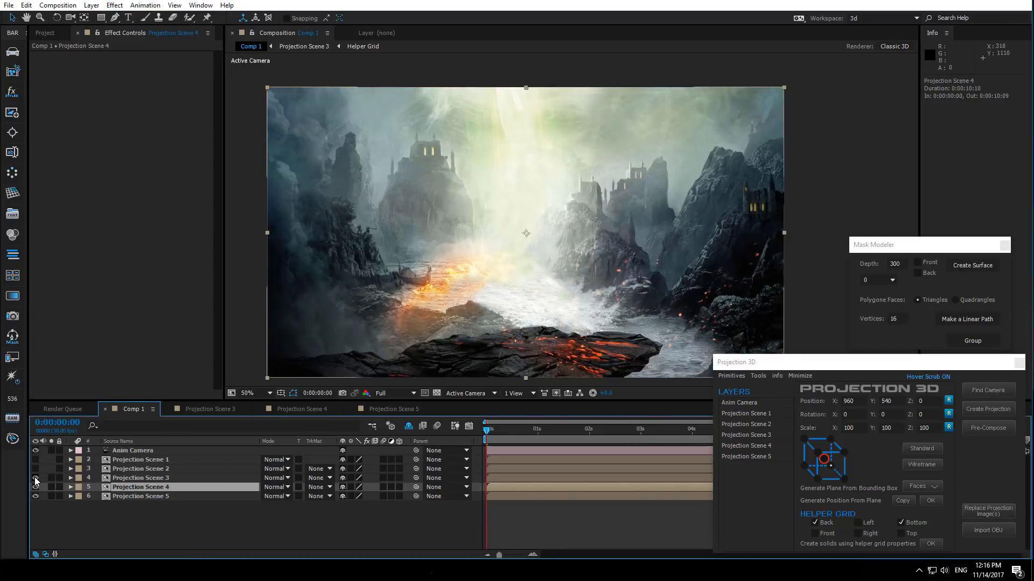
{"action": "left_click", "coordinate": [141, 479]}
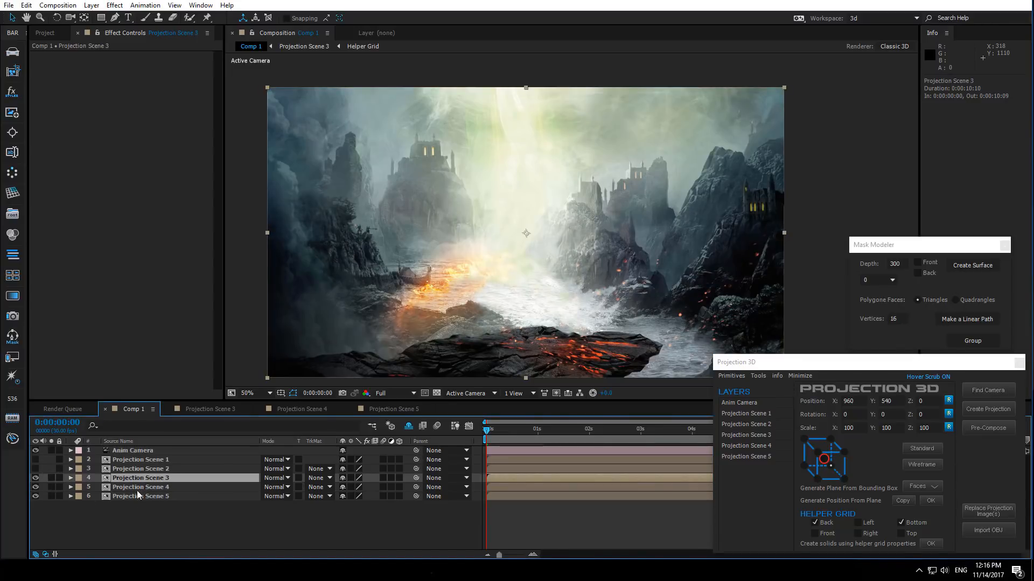
{"action": "left_click", "coordinate": [147, 527]}
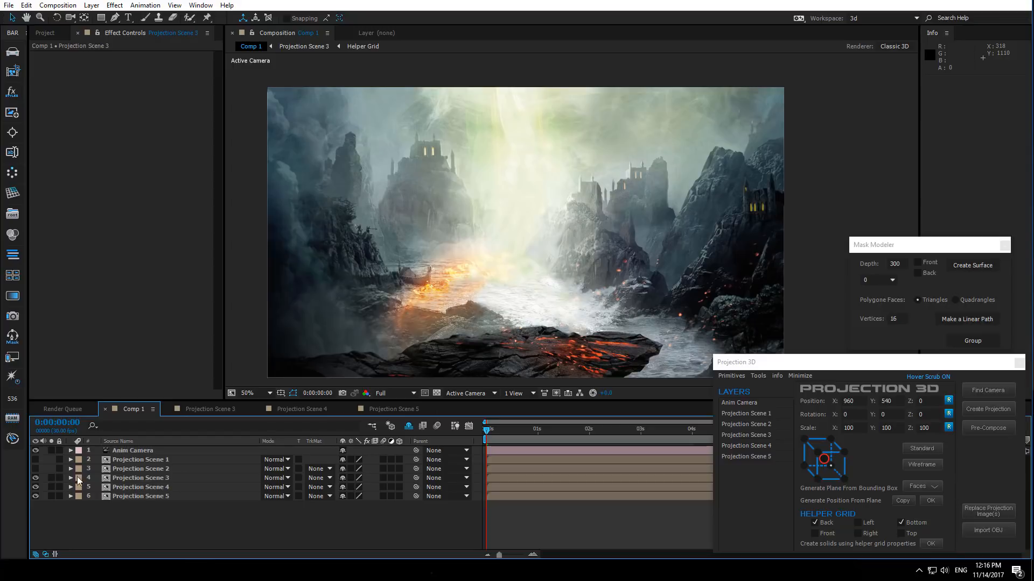
{"action": "left_click", "coordinate": [140, 468]}
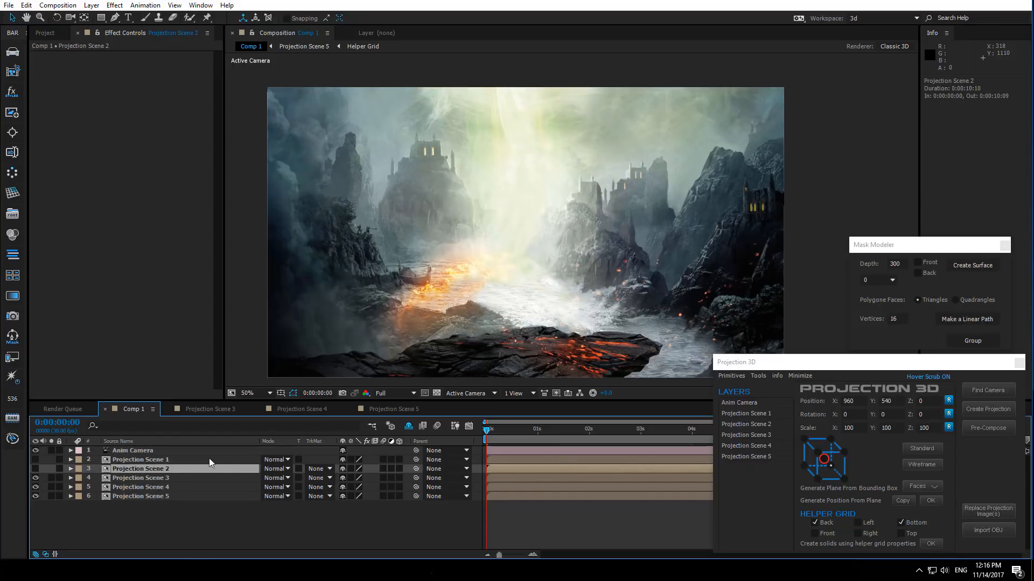
{"action": "left_click", "coordinate": [385, 409]}
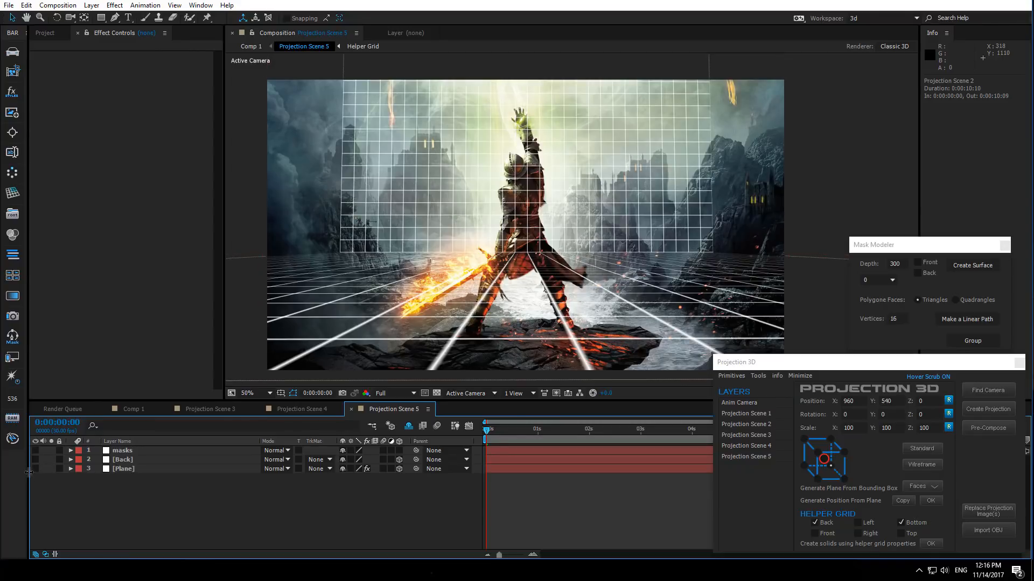
- Pick a point on the Plane near the warrior's feet and generate a 3D position from the plane
{"action": "left_click", "coordinate": [149, 473]}
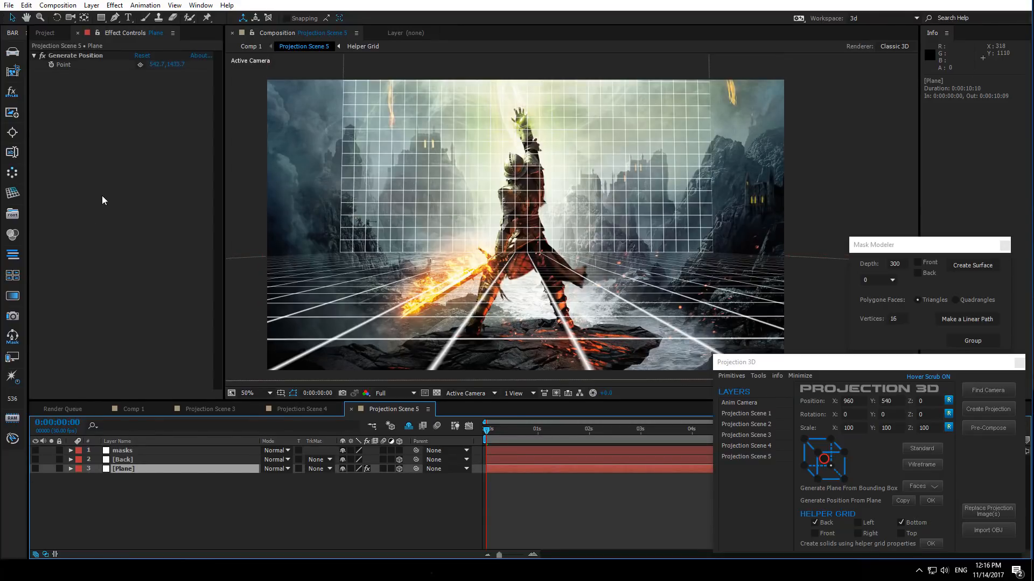
{"action": "left_click_drag", "start_coordinate": [353, 378], "coordinate": [472, 337]}
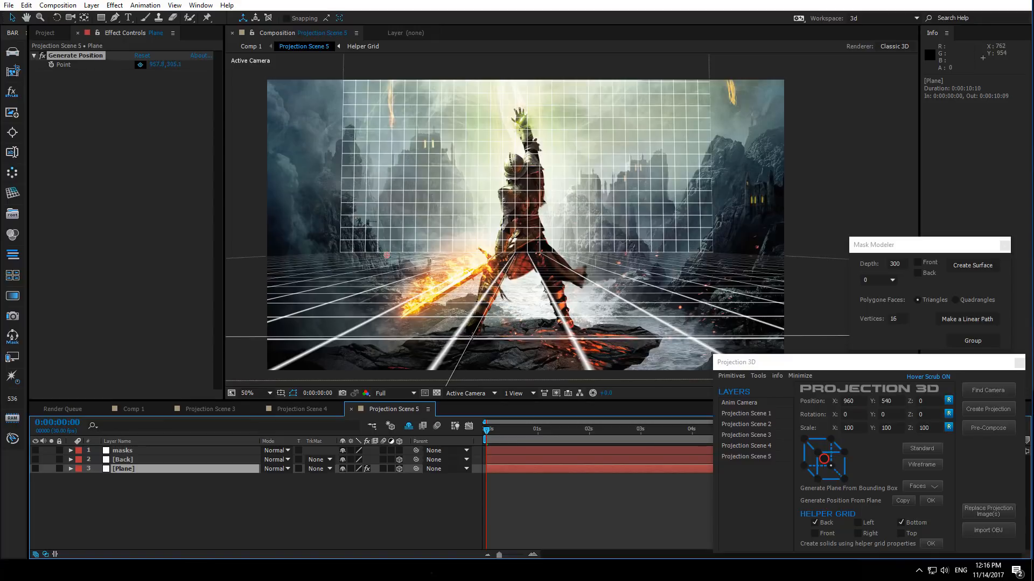
{"action": "left_click", "coordinate": [471, 336]}
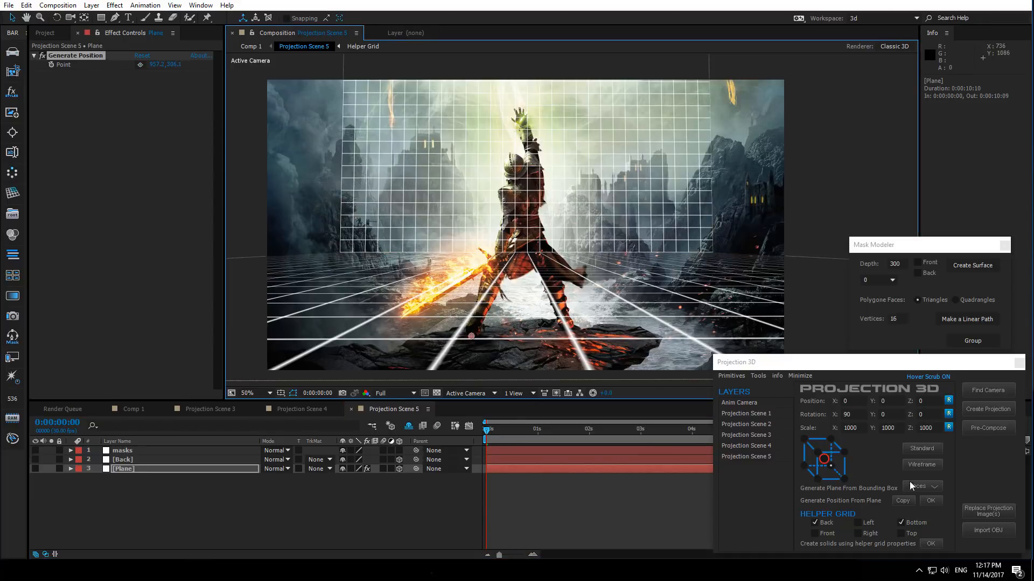
{"action": "left_click", "coordinate": [932, 502]}
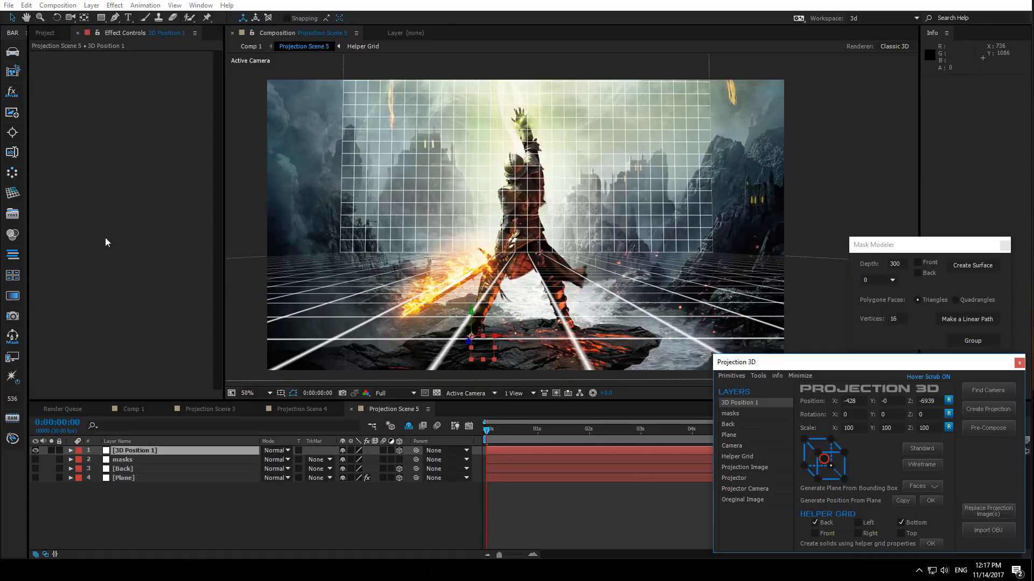
- Import warrior.png into the project and add it to Projection Scene 5
{"action": "left_click", "coordinate": [46, 34]}
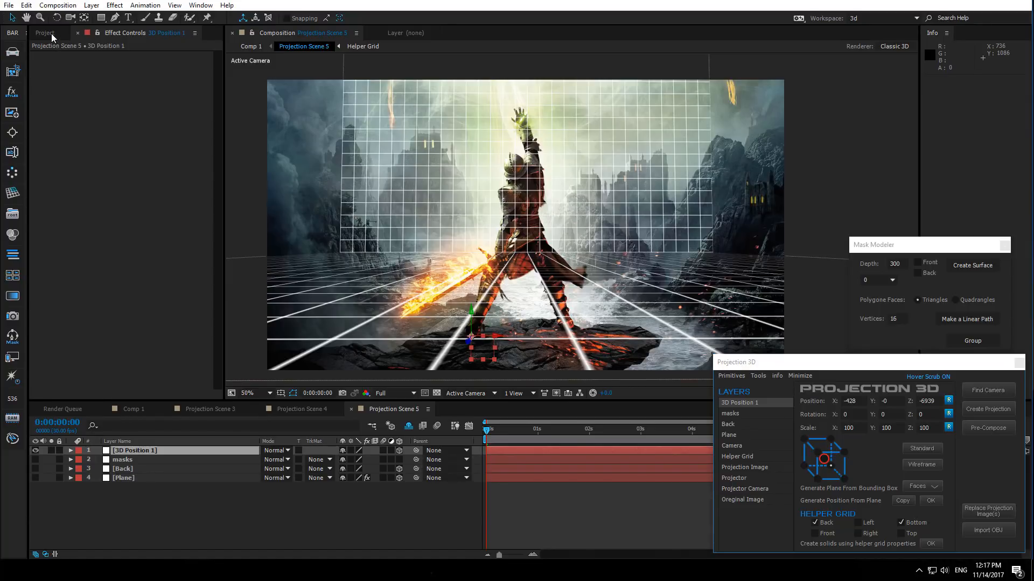
{"action": "double_click", "coordinate": [63, 265]}
{"action": "double_click", "coordinate": [331, 199]}
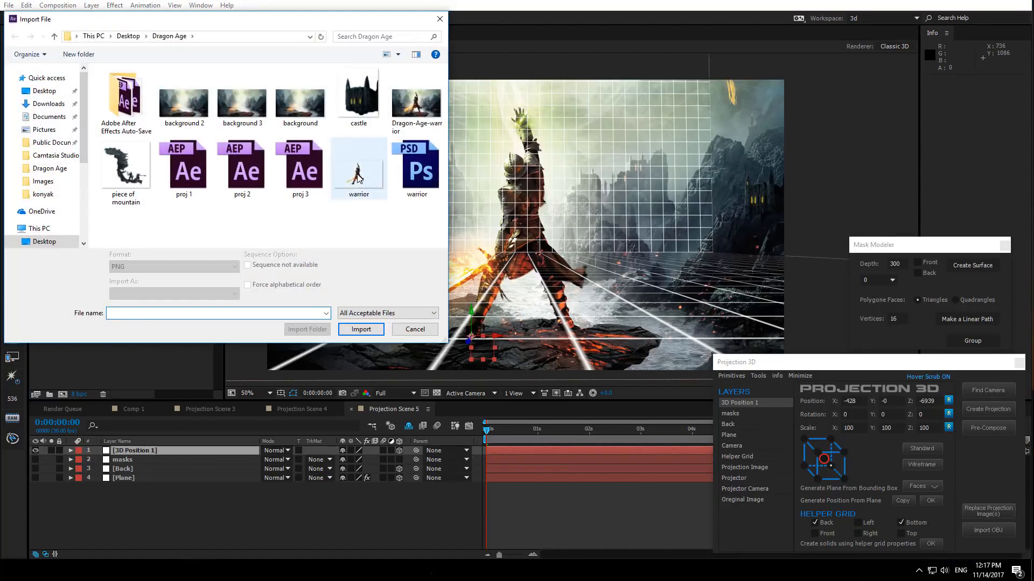
{"action": "left_click_drag", "start_coordinate": [66, 222], "coordinate": [141, 461]}
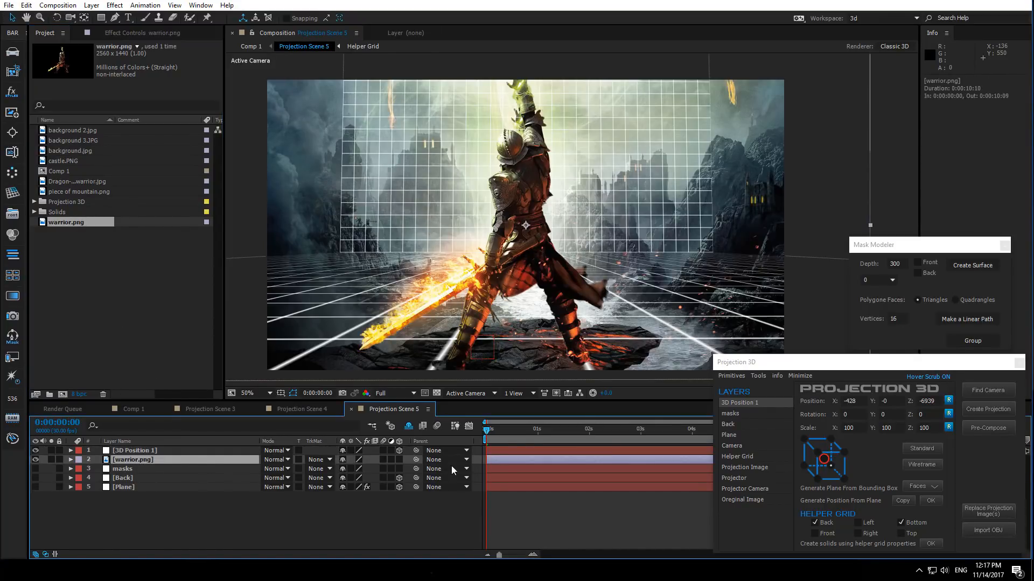
- Make the warrior layer 3D and set its Accepts Lights and Accepts Shadows material options to Off
{"action": "left_click", "coordinate": [399, 460]}
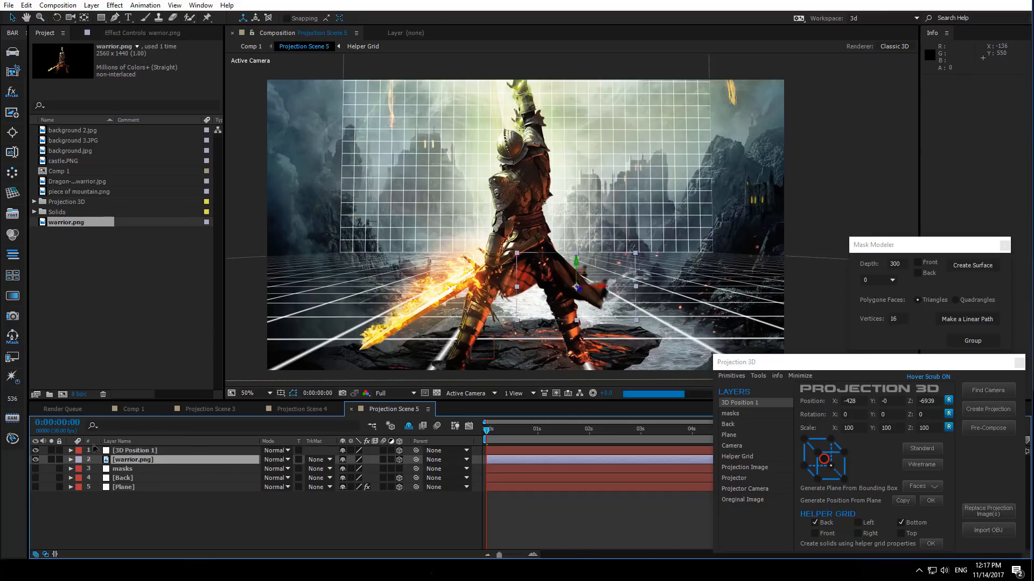
{"action": "left_click", "coordinate": [70, 459]}
{"action": "left_click", "coordinate": [80, 478]}
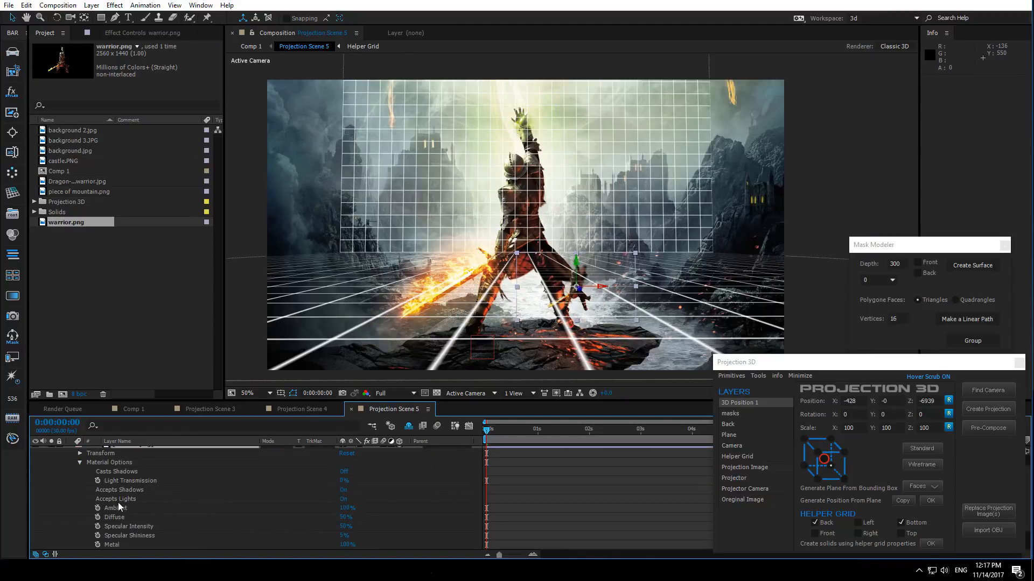
{"action": "left_click", "coordinate": [344, 499]}
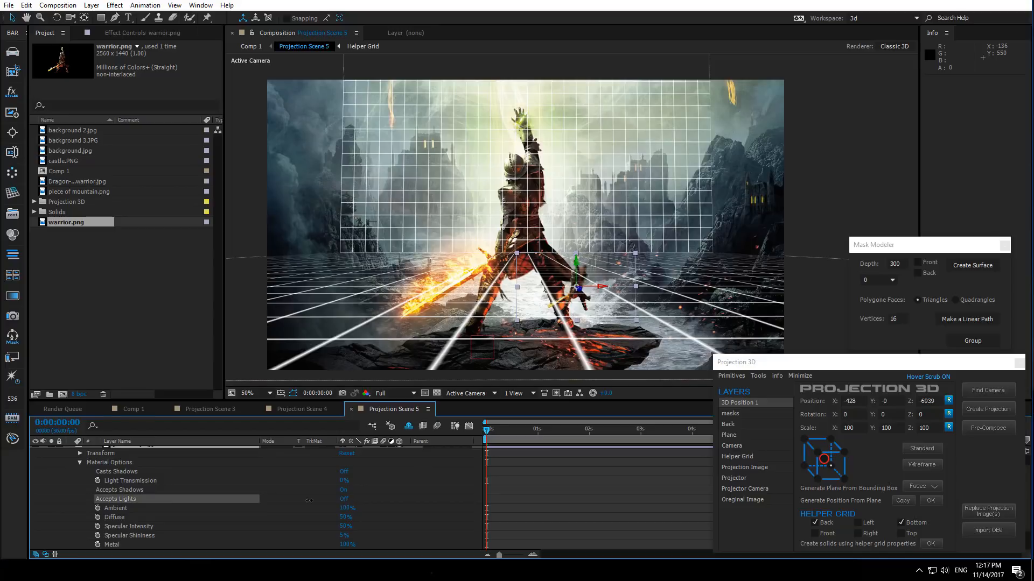
{"action": "left_click", "coordinate": [343, 490], "text": "shift"}
{"action": "left_click", "coordinate": [308, 490]}
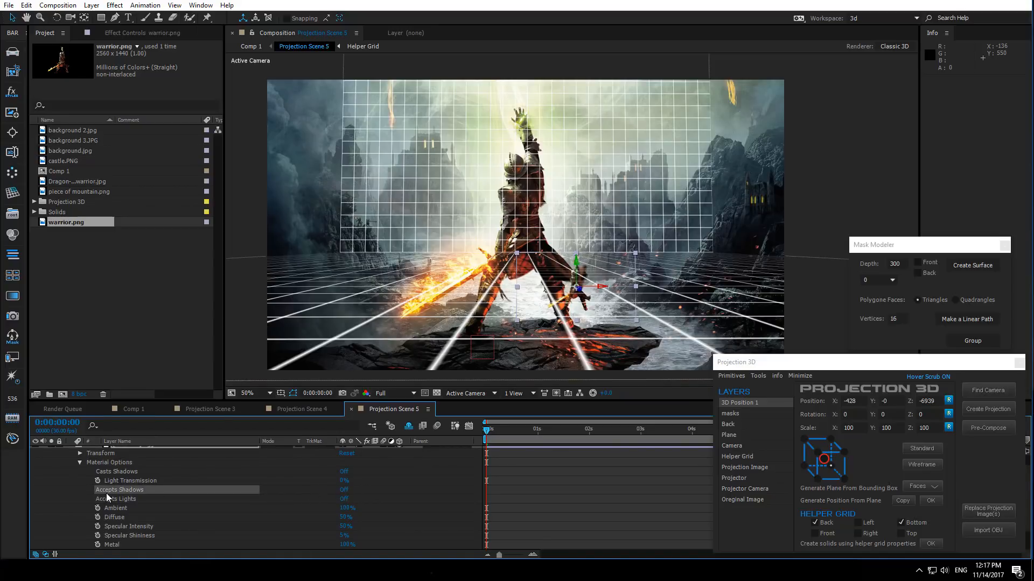
{"action": "scroll", "coordinate": [107, 497], "scroll_direction": "up", "scroll_amount": 1}
{"action": "left_click", "coordinate": [71, 460]}
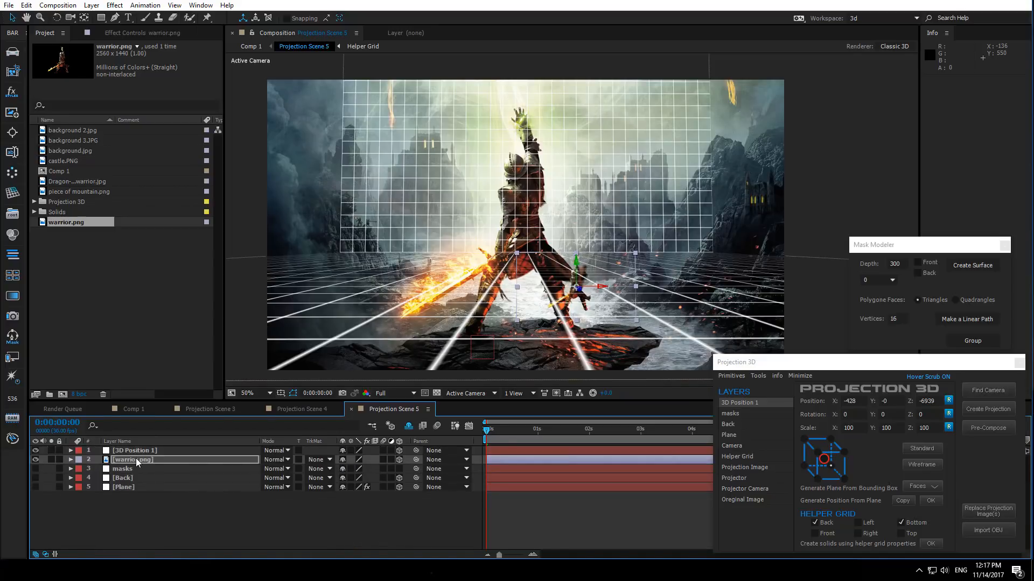
- Copy the 3D Position 1 layer's Position value and paste it into the warrior layer's Position
{"action": "left_click", "coordinate": [134, 452]}
{"action": "key", "text": "p"}
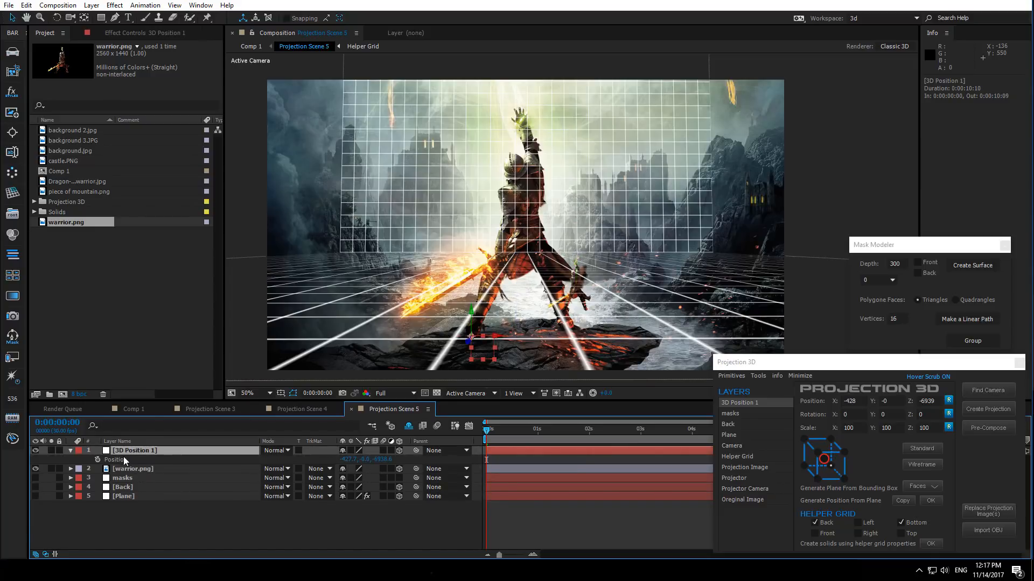
{"action": "left_click", "coordinate": [129, 470]}
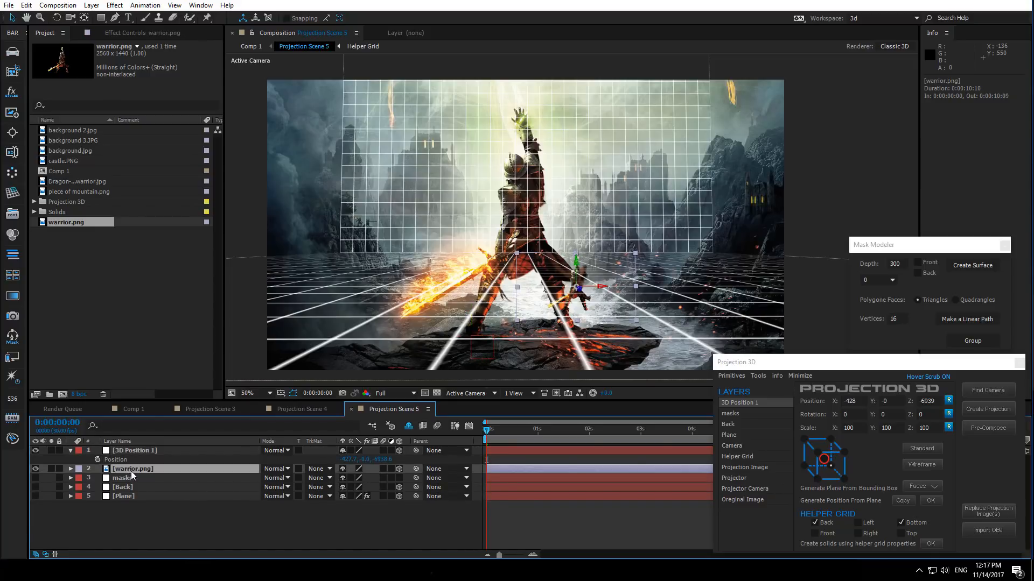
{"action": "key", "text": "p"}
{"action": "left_click", "coordinate": [119, 461]}
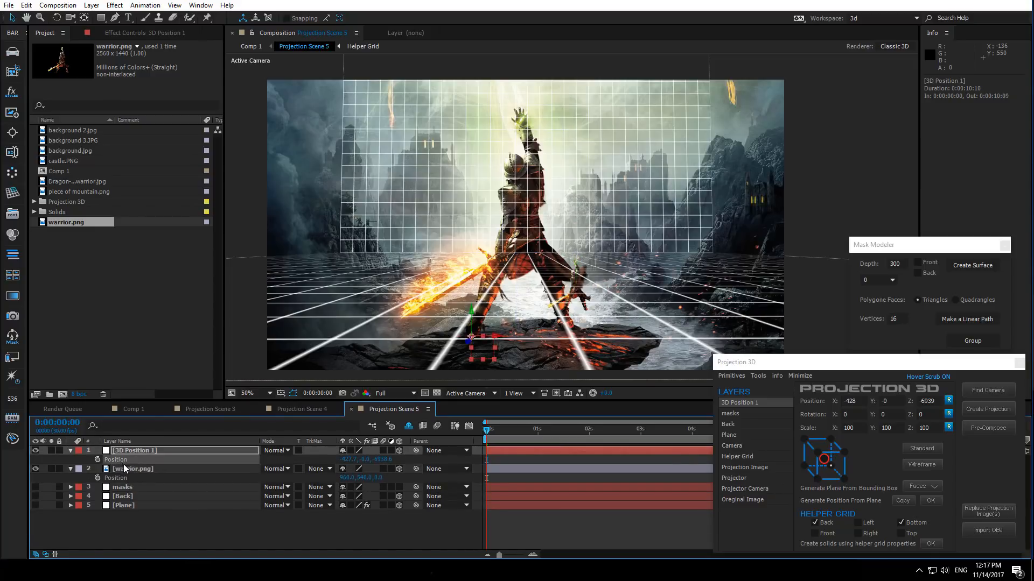
{"action": "left_click", "coordinate": [127, 479]}
{"action": "key", "text": "ctrl+v"}
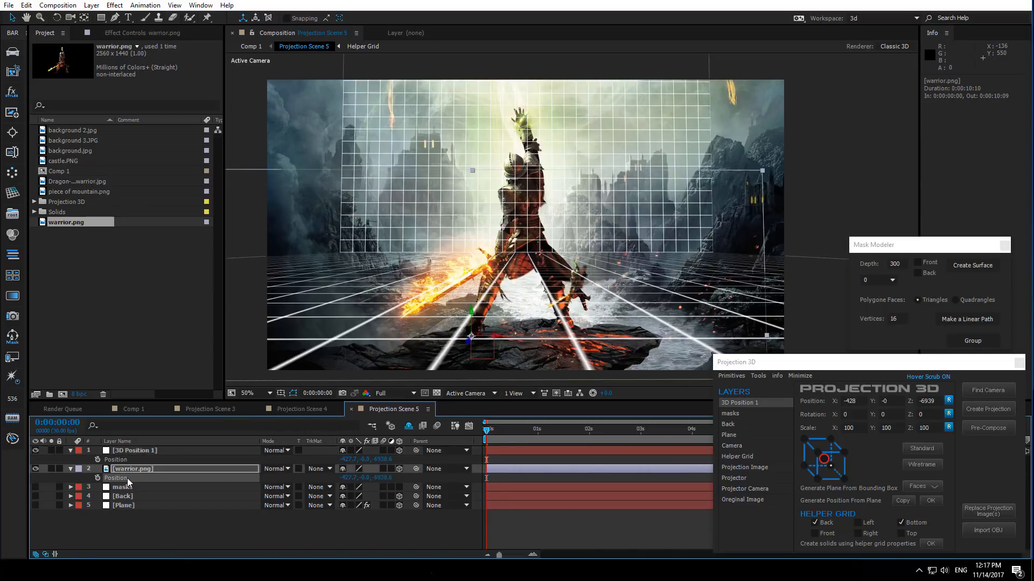
- Move the warrior layer's anchor point down to the warrior's feet in the layer view and return to the composition
{"action": "double_click", "coordinate": [129, 469]}
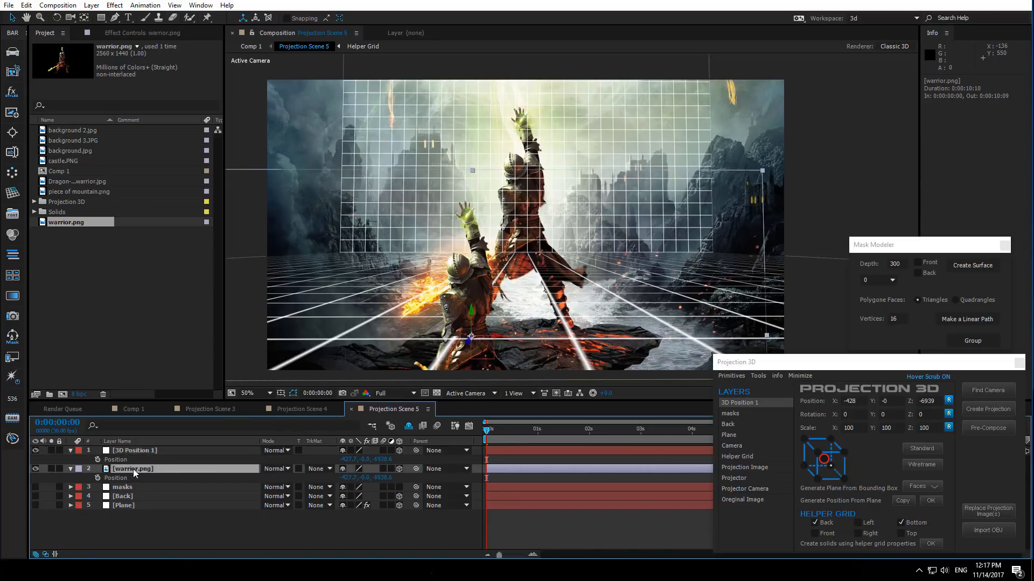
{"action": "left_click_drag", "start_coordinate": [572, 200], "coordinate": [500, 339]}
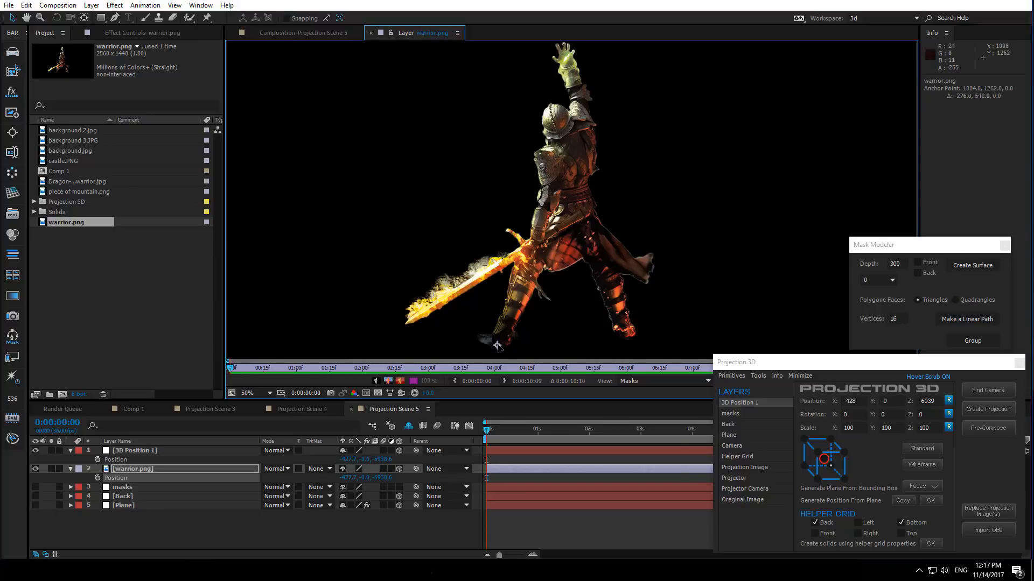
{"action": "left_click_drag", "start_coordinate": [500, 346], "coordinate": [499, 346]}
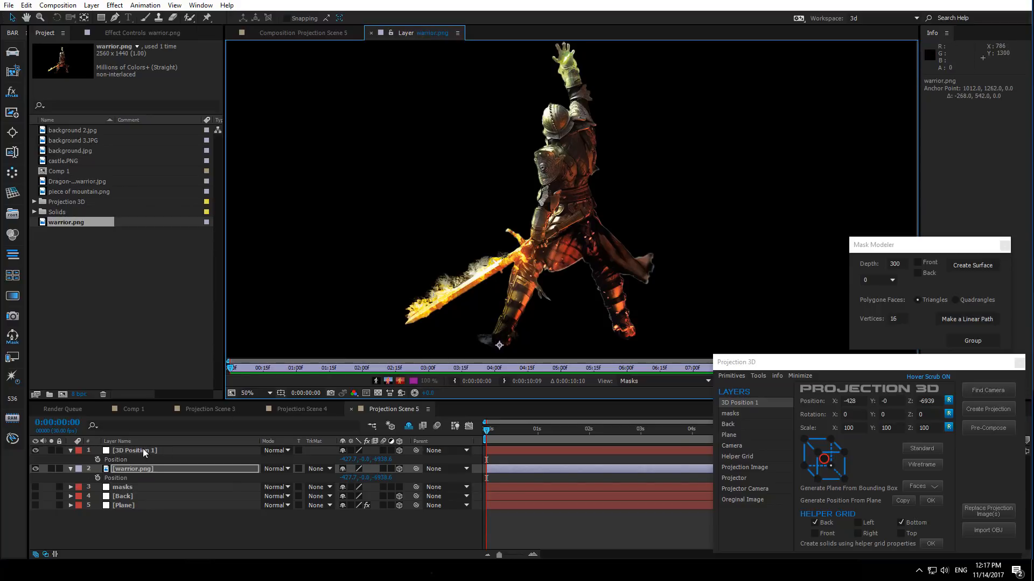
{"action": "left_click", "coordinate": [289, 33]}
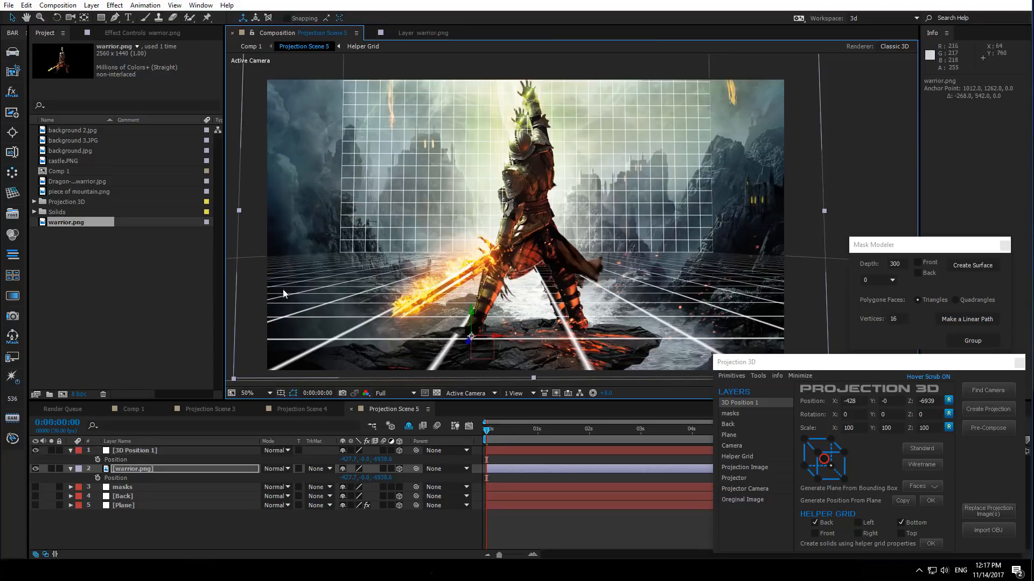
- Scale the warrior layer down so the figure fits the artwork
{"action": "left_click", "coordinate": [152, 472]}
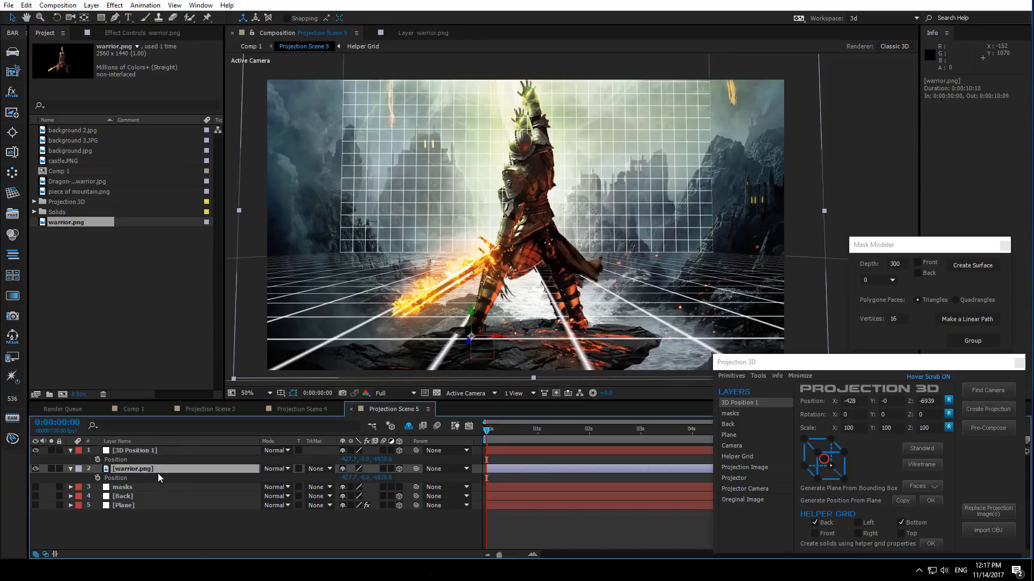
{"action": "key", "text": "s"}
{"action": "left_click", "coordinate": [355, 477]}
{"action": "key", "text": "Return"}
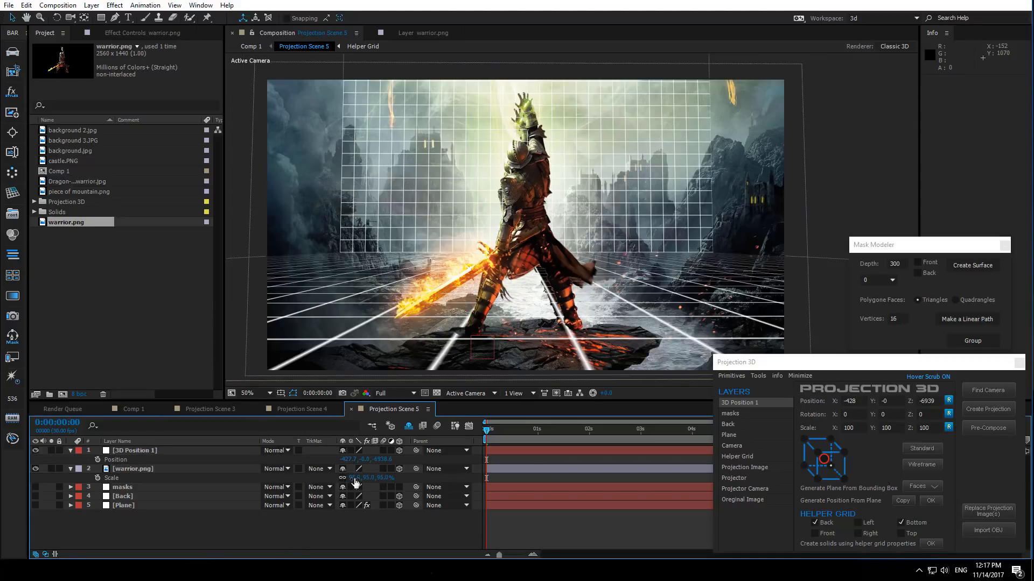
{"action": "left_click_drag", "start_coordinate": [355, 481], "coordinate": [351, 482]}
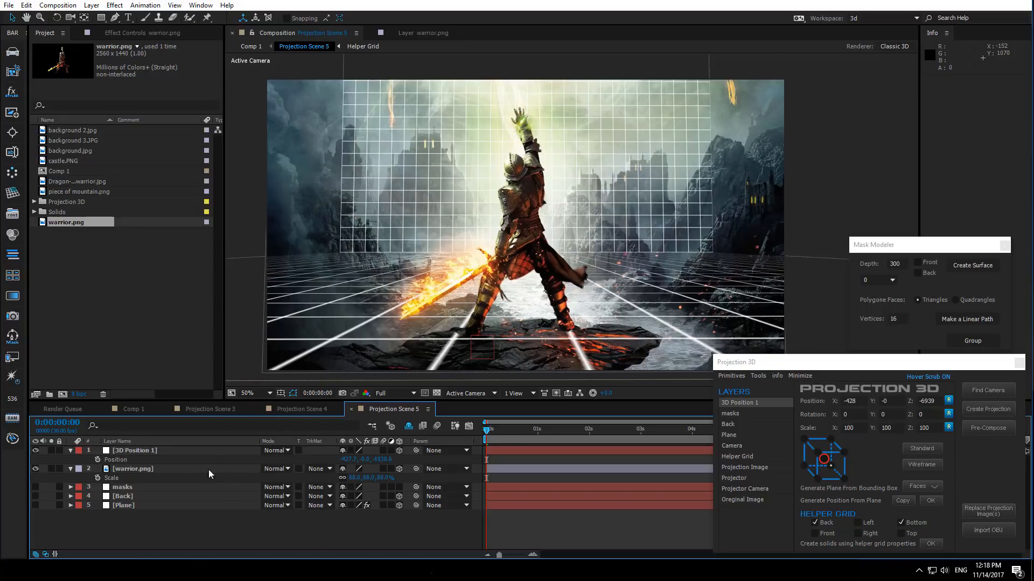
- Cut the warrior layer from Projection Scene 5 and paste it into the Projection Scene 2 composition
{"action": "left_click", "coordinate": [131, 470]}
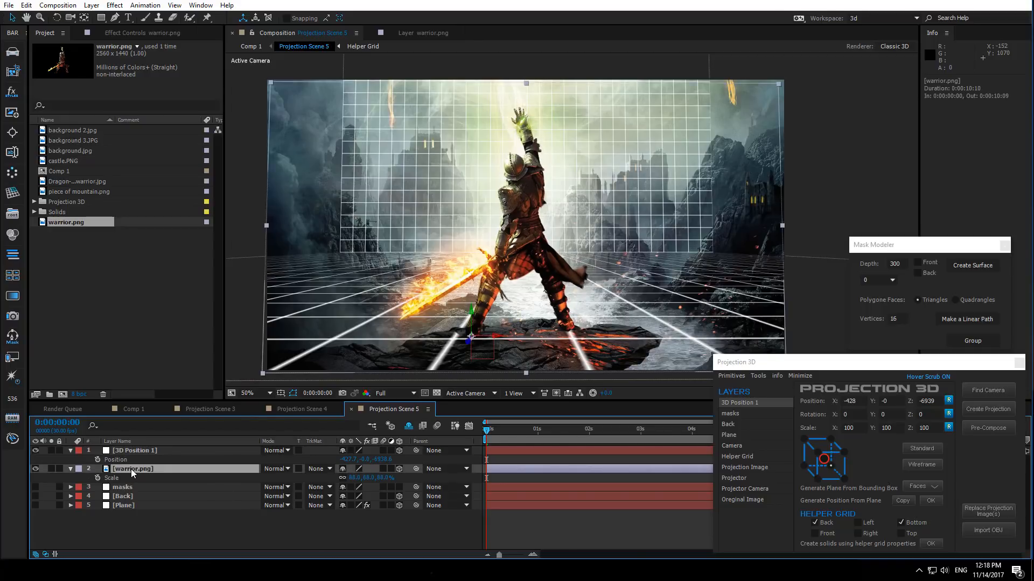
{"action": "left_click", "coordinate": [127, 410]}
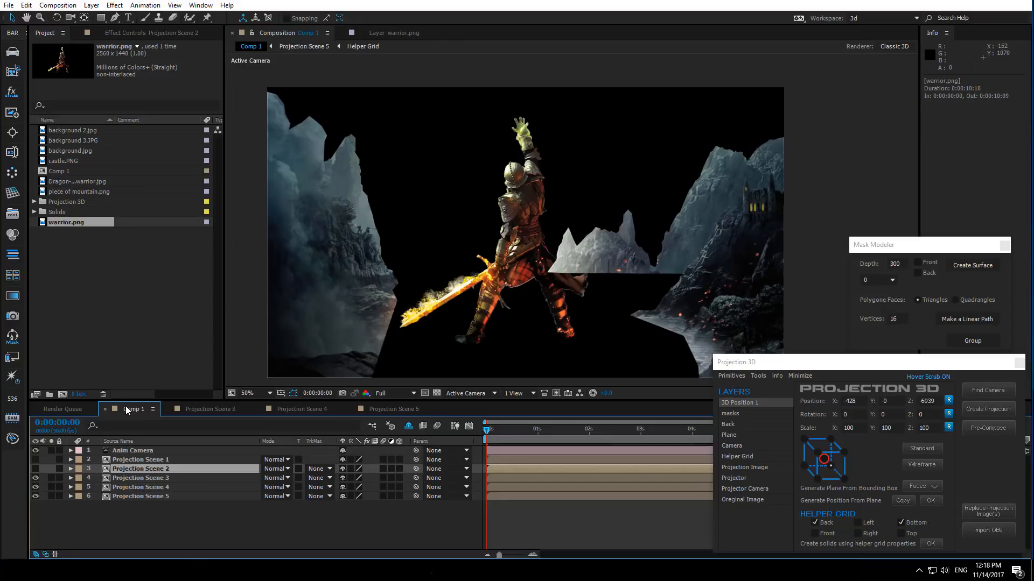
{"action": "left_click", "coordinate": [386, 409]}
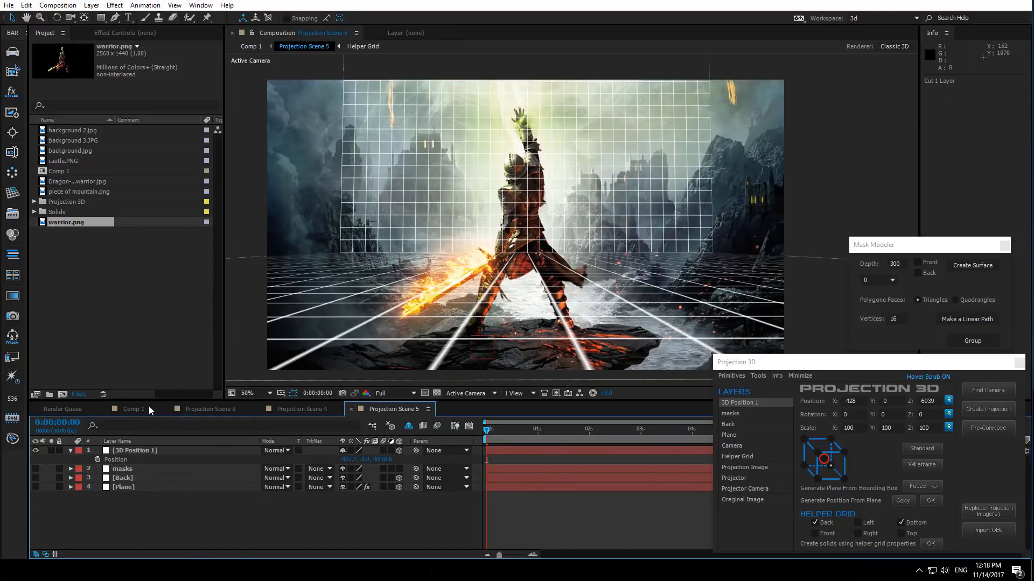
{"action": "left_click", "coordinate": [135, 410]}
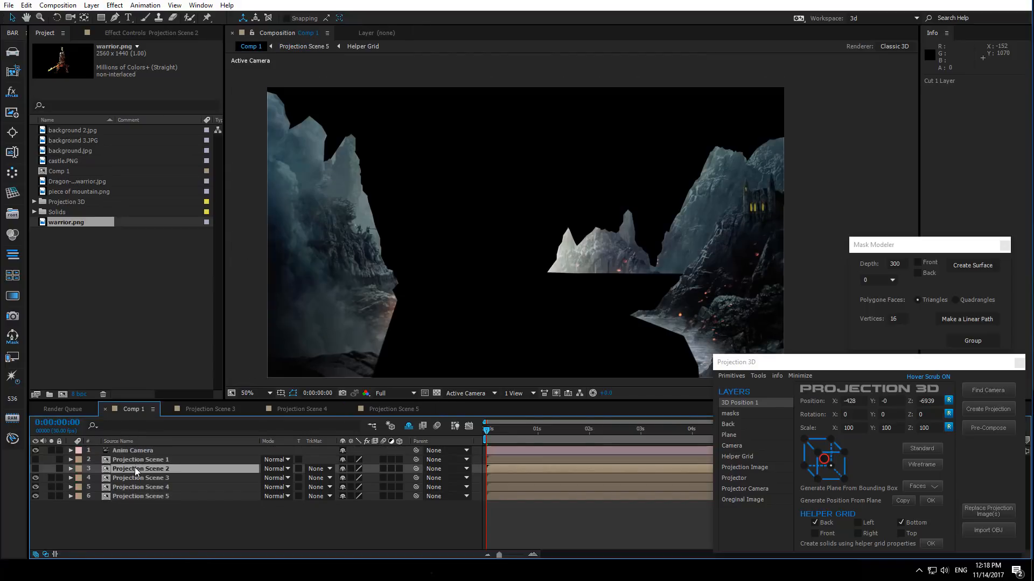
{"action": "left_click", "coordinate": [34, 469]}
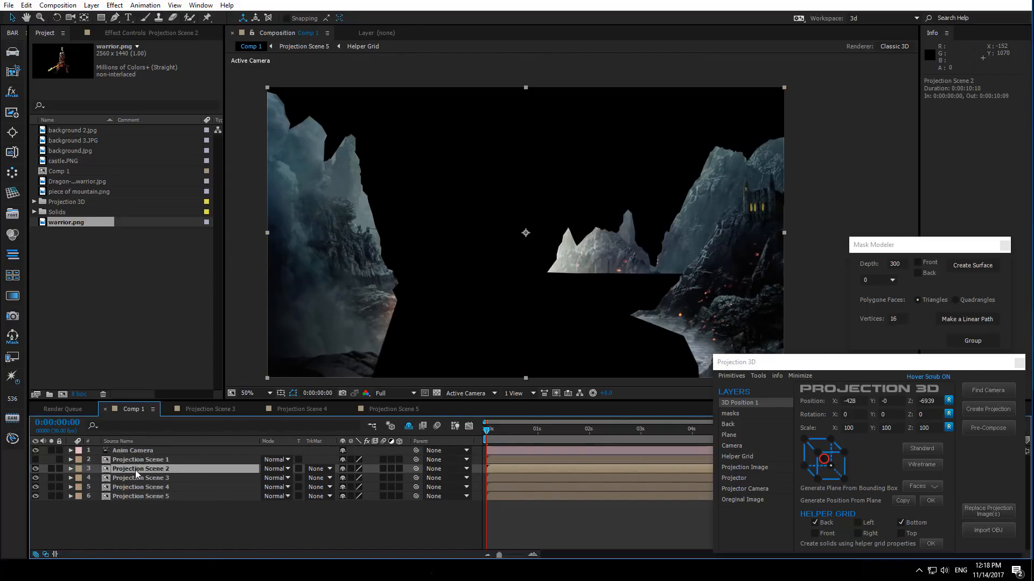
{"action": "double_click", "coordinate": [136, 472]}
{"action": "key", "text": "ctrl+v"}
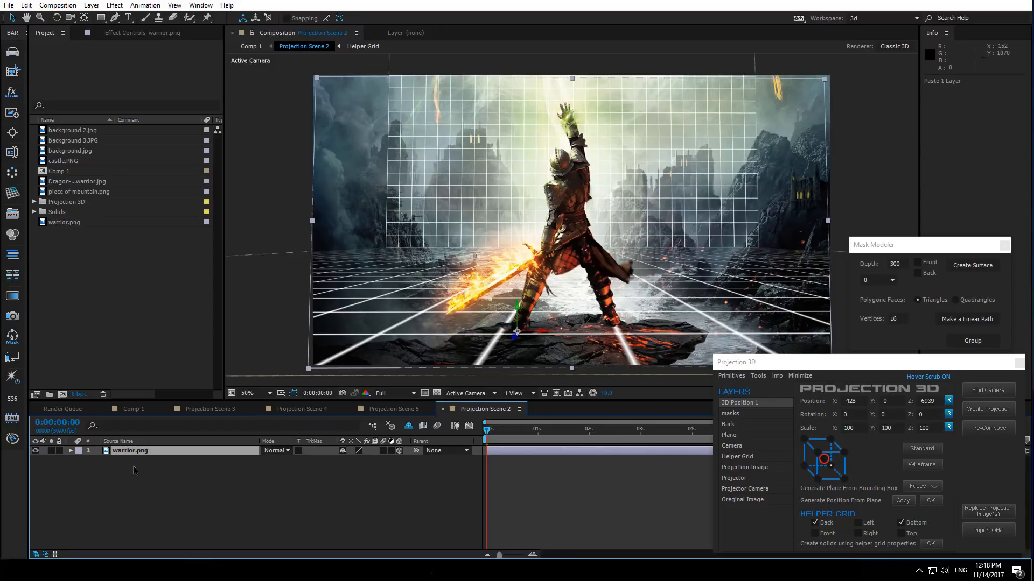
{"action": "left_click_drag", "start_coordinate": [471, 410], "coordinate": [166, 414]}
- Turn the Back and Plane layers in Projection Scene 5 back on and return to Comp 1
{"action": "left_click", "coordinate": [134, 410]}
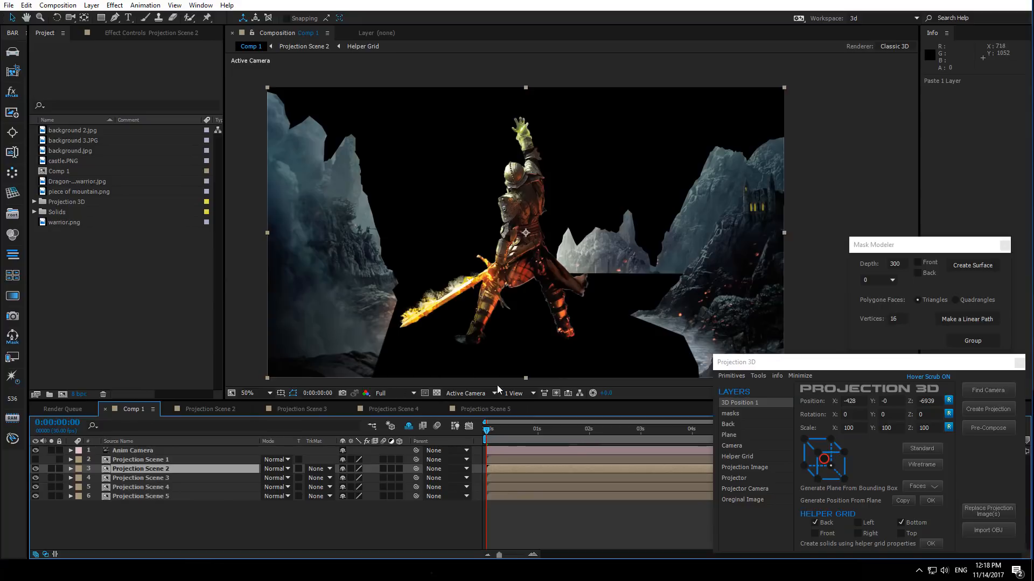
{"action": "left_click", "coordinate": [487, 410]}
{"action": "left_click_drag", "start_coordinate": [37, 479], "coordinate": [37, 487]}
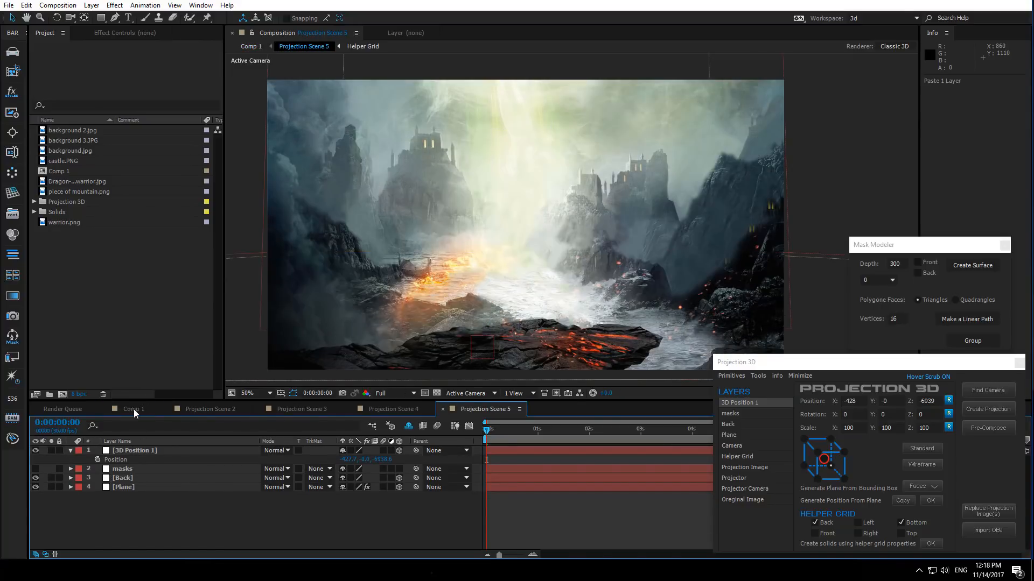
{"action": "left_click", "coordinate": [133, 409]}
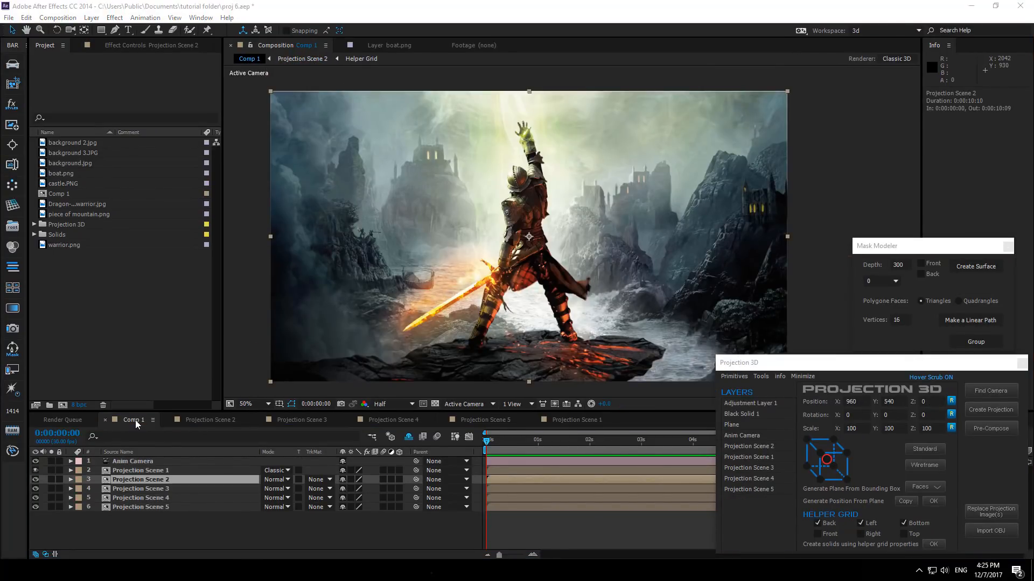
- Set Position and Point of Interest keyframes on the Anim Camera at the start and move the time to 4 seconds
{"action": "left_click", "coordinate": [143, 462]}
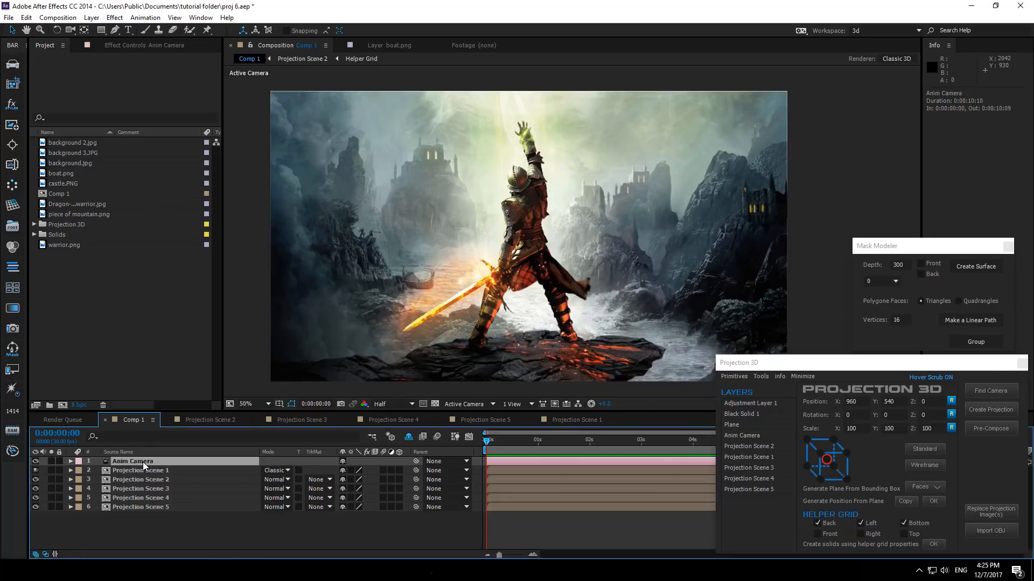
{"action": "key", "text": "p"}
{"action": "key", "text": "shift+a"}
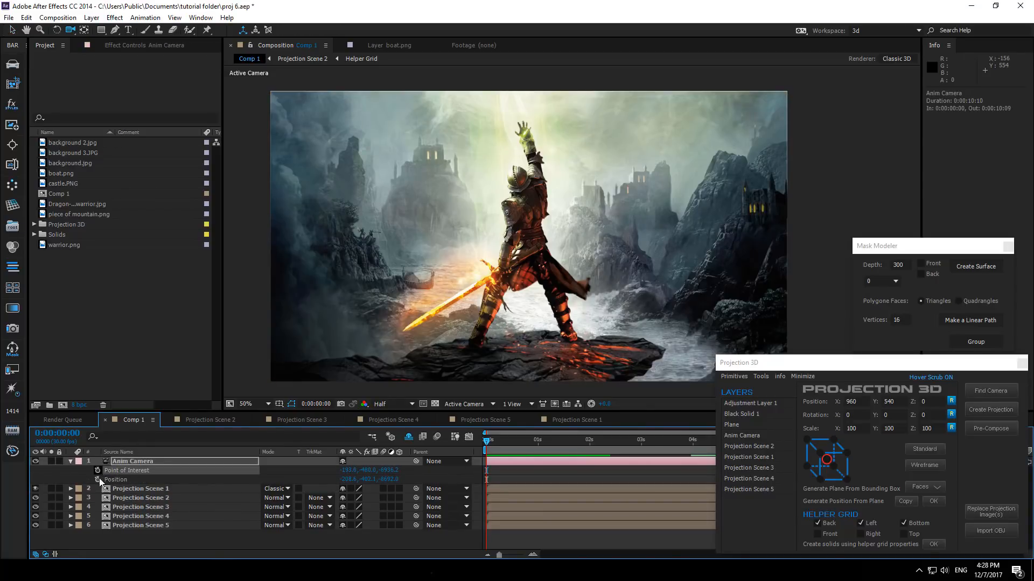
{"action": "left_click", "coordinate": [98, 479]}
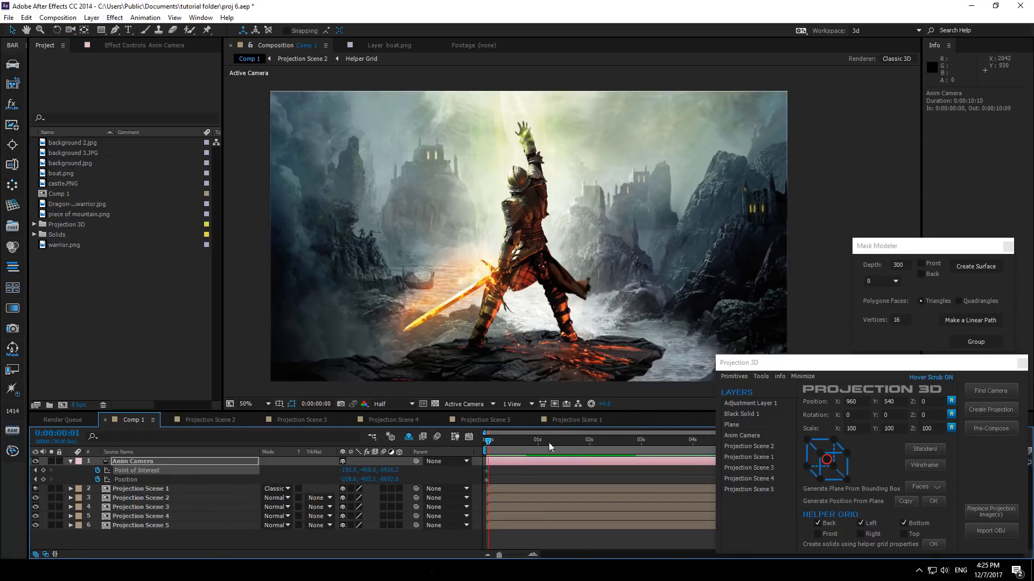
{"action": "left_click_drag", "start_coordinate": [549, 447], "coordinate": [694, 451]}
- Orbit and dolly the camera closer to the warrior at 4 seconds to create the end keyframes
{"action": "left_click", "coordinate": [70, 29]}
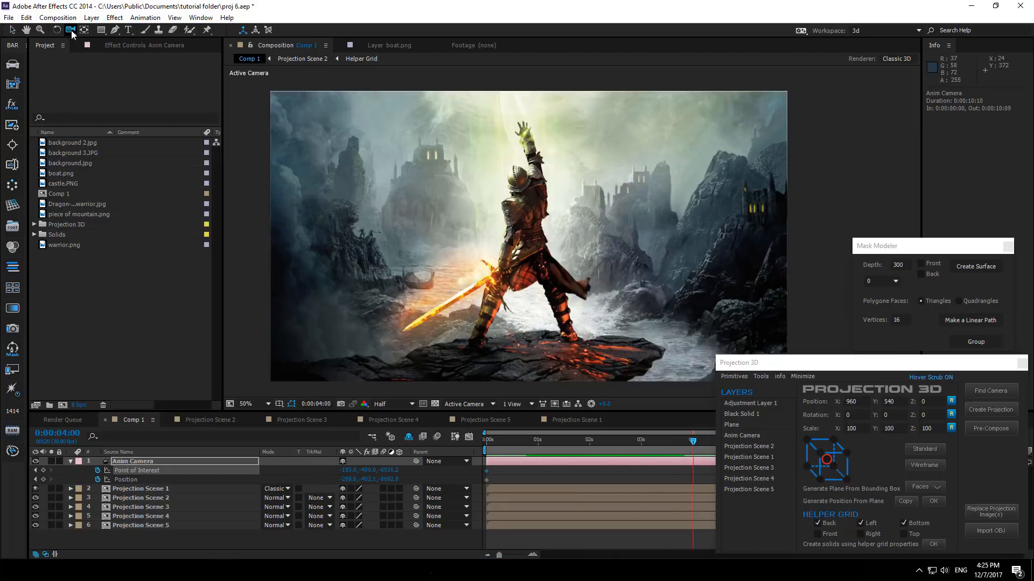
{"action": "left_click_drag", "start_coordinate": [586, 304], "coordinate": [462, 315]}
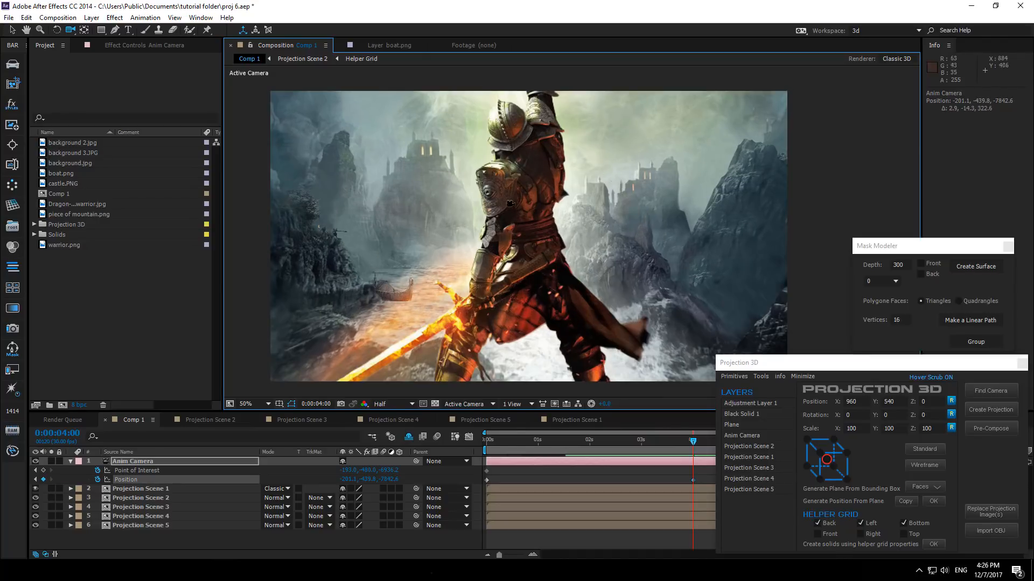
{"action": "left_click_drag", "start_coordinate": [521, 264], "coordinate": [554, 241]}
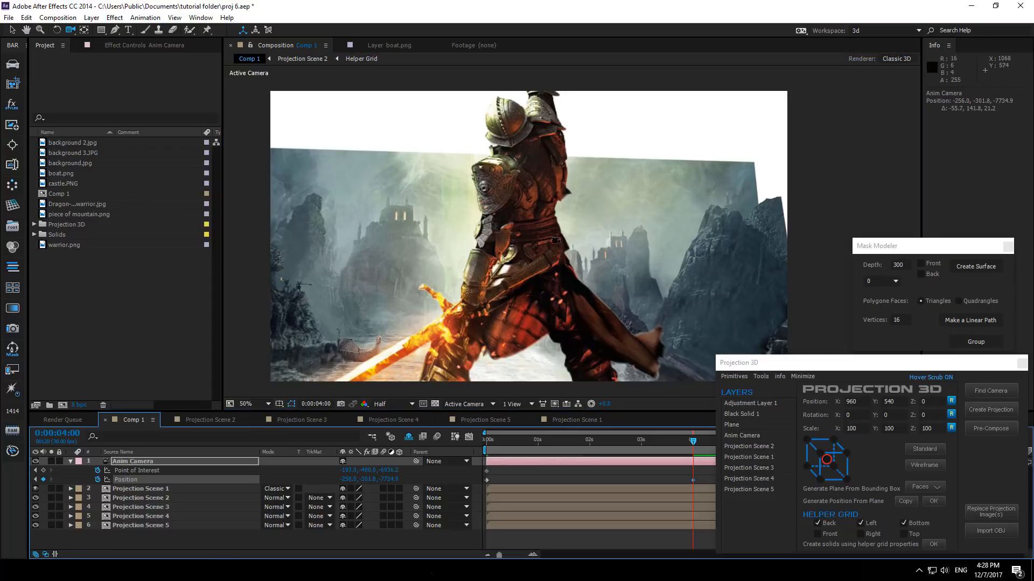
{"action": "left_click_drag", "start_coordinate": [556, 240], "coordinate": [433, 478]}
- Preview the camera move, then select all camera keyframes and apply Easy Ease
{"action": "left_click_drag", "start_coordinate": [687, 441], "coordinate": [417, 445]}
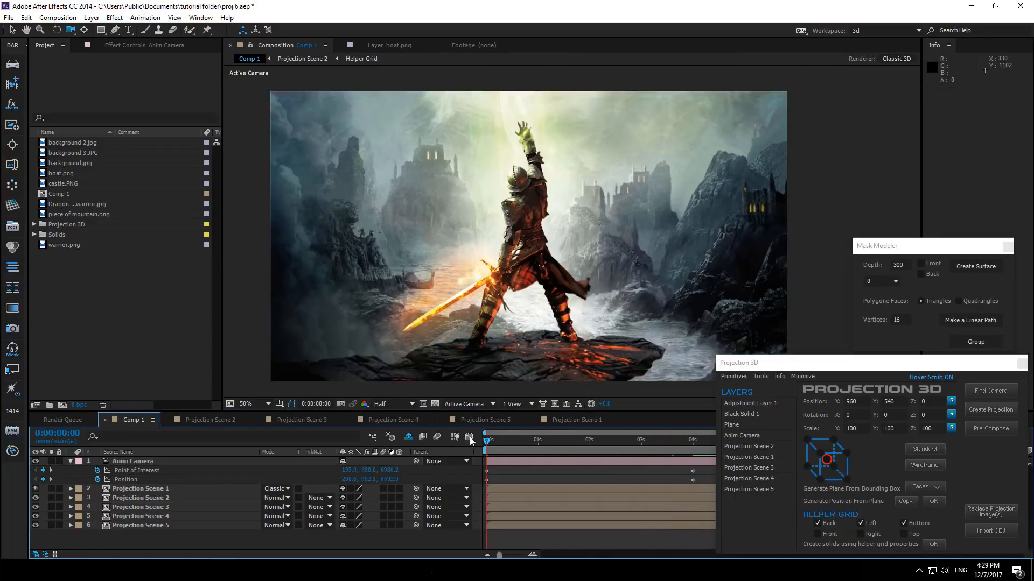
{"action": "left_click_drag", "start_coordinate": [489, 442], "coordinate": [712, 445]}
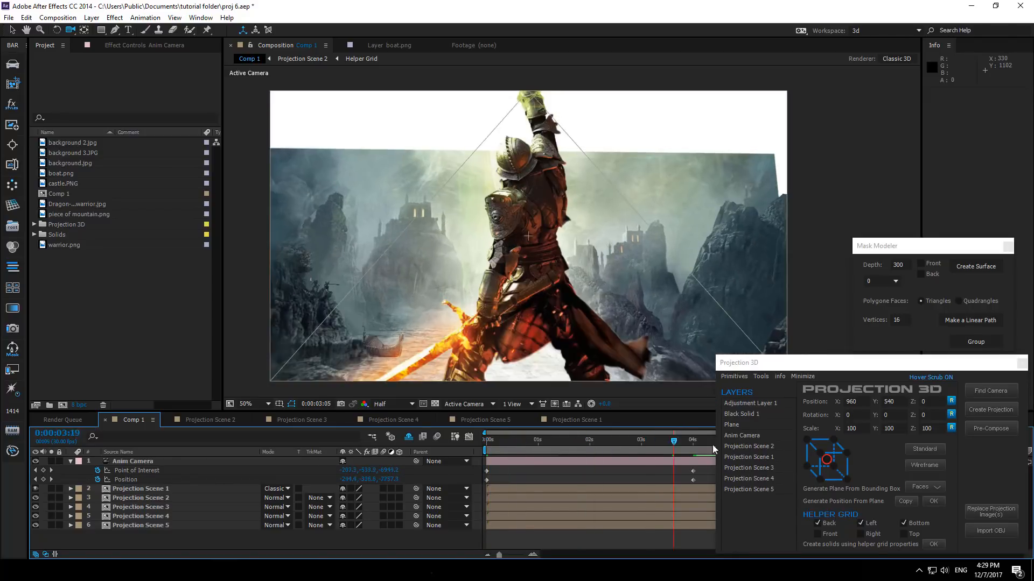
{"action": "left_click", "coordinate": [486, 449]}
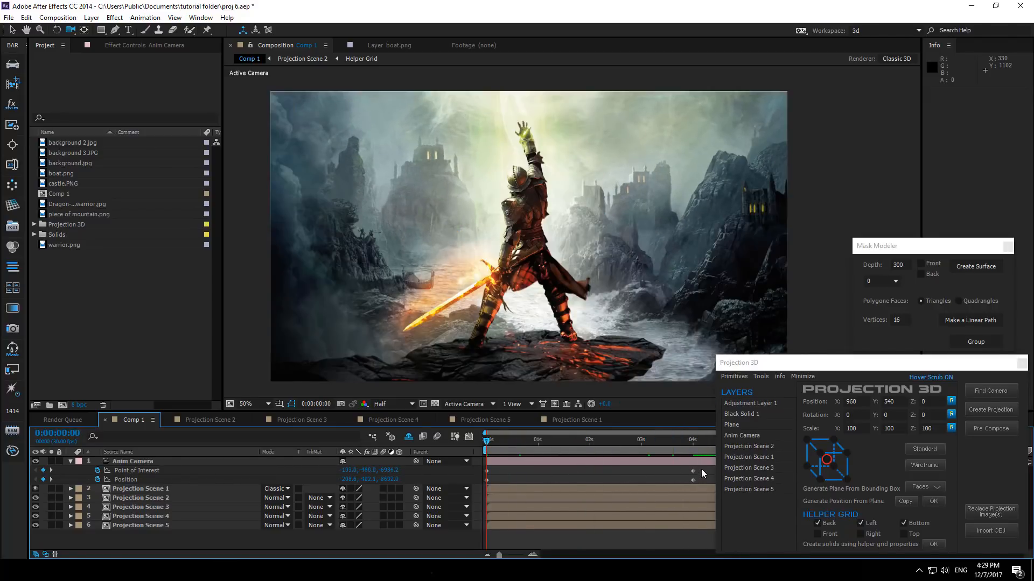
{"action": "left_click_drag", "start_coordinate": [701, 469], "coordinate": [483, 485]}
{"action": "right_click", "coordinate": [488, 481]}
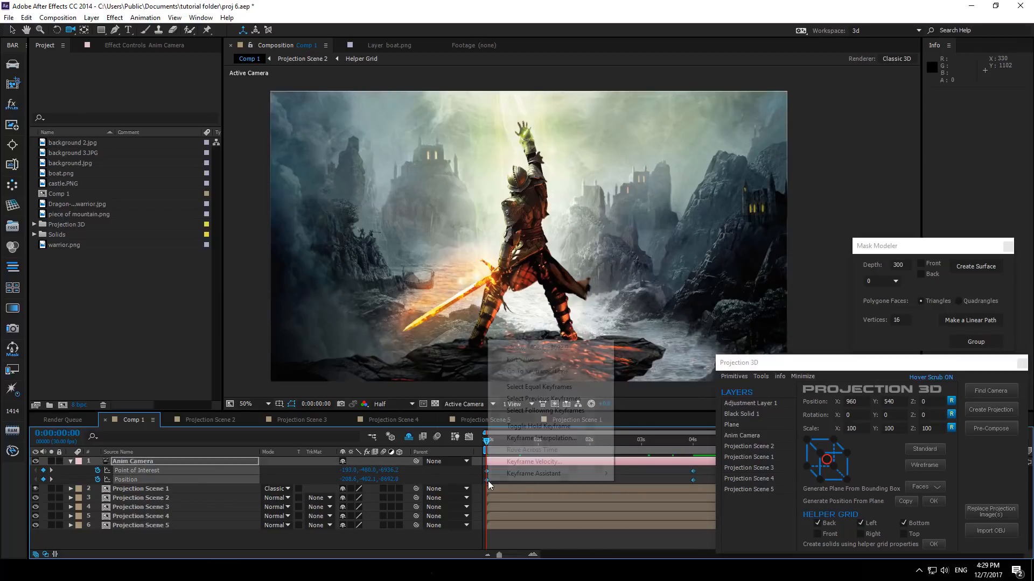
{"action": "mouse_move", "coordinate": [536, 473]}
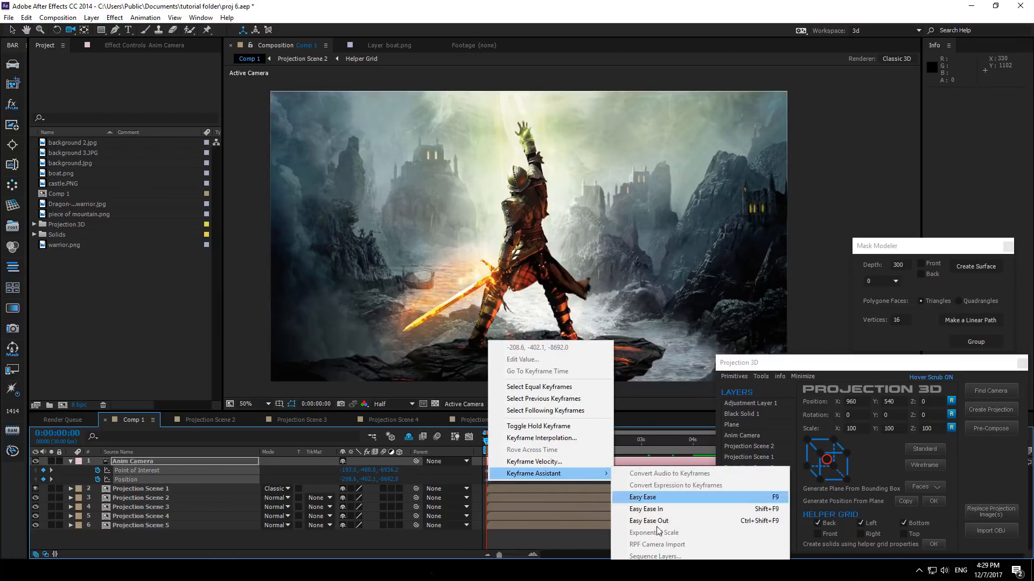
{"action": "left_click", "coordinate": [642, 497]}
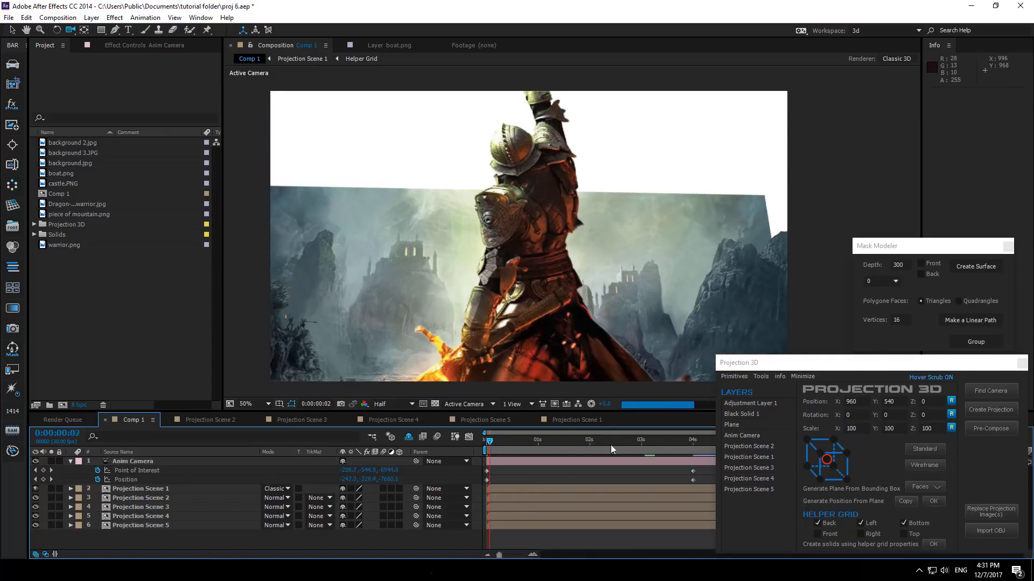
- Apply Easy Ease to the camera's Position keyframe at 4 seconds and return to the start
{"action": "left_click_drag", "start_coordinate": [610, 445], "coordinate": [691, 446]}
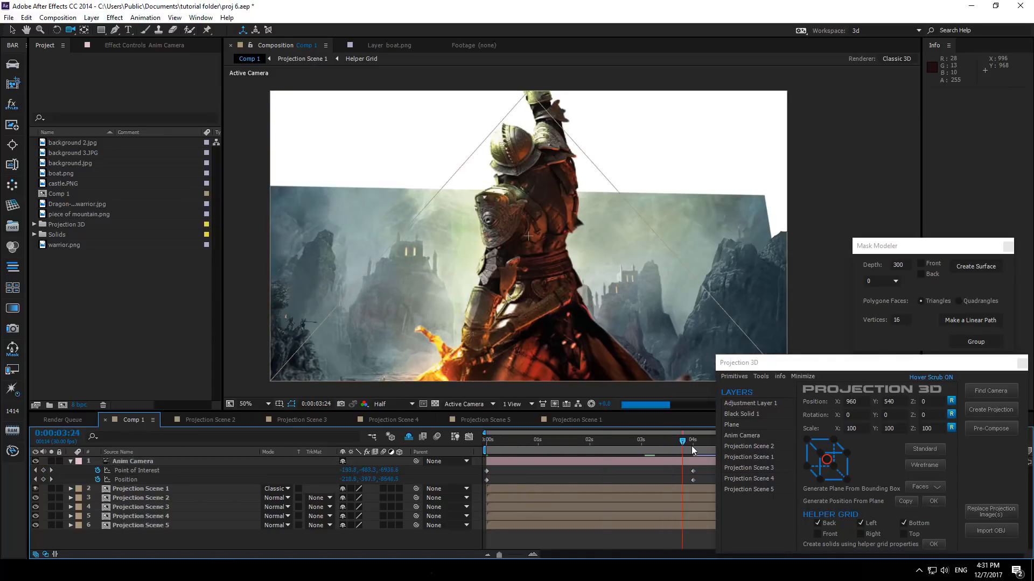
{"action": "left_click", "coordinate": [692, 447]}
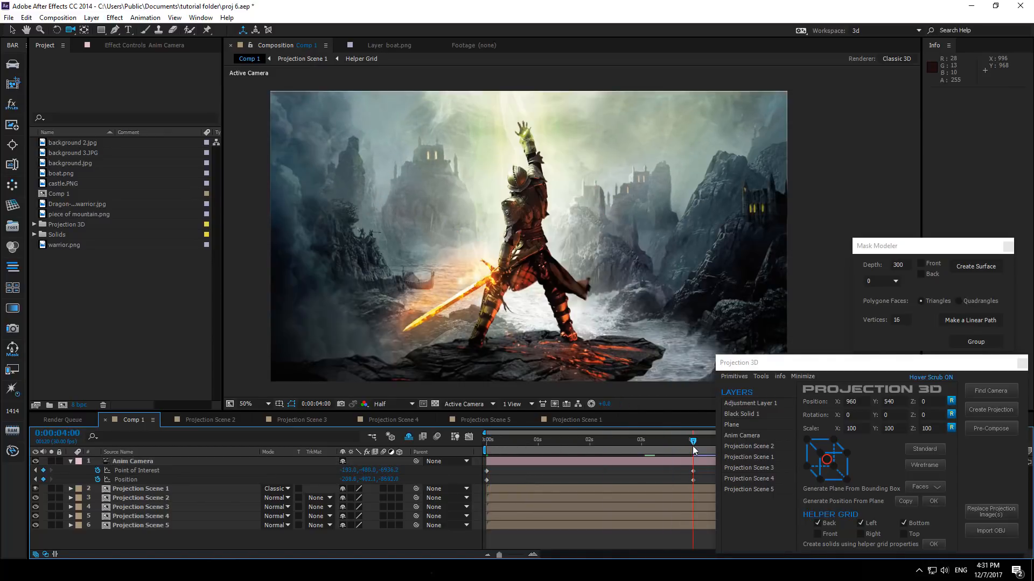
{"action": "left_click", "coordinate": [693, 479]}
{"action": "right_click", "coordinate": [693, 479]}
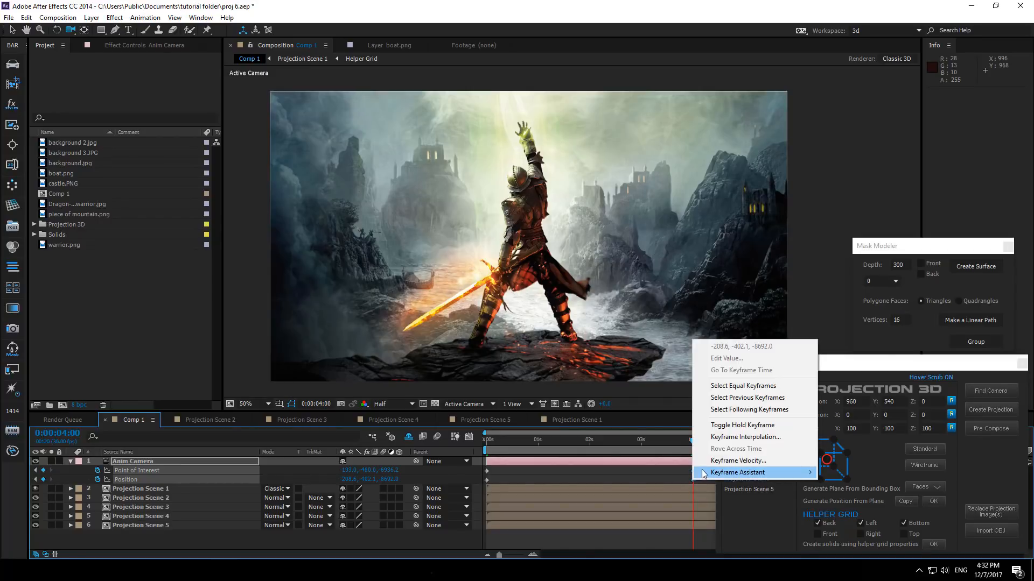
{"action": "mouse_move", "coordinate": [703, 472]}
{"action": "left_click", "coordinate": [835, 495]}
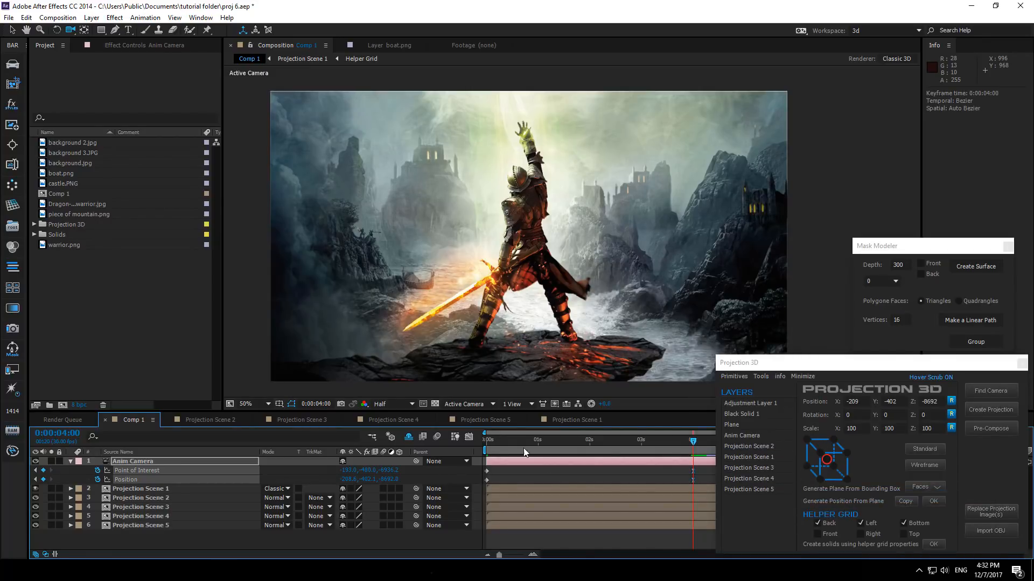
{"action": "left_click", "coordinate": [493, 440]}
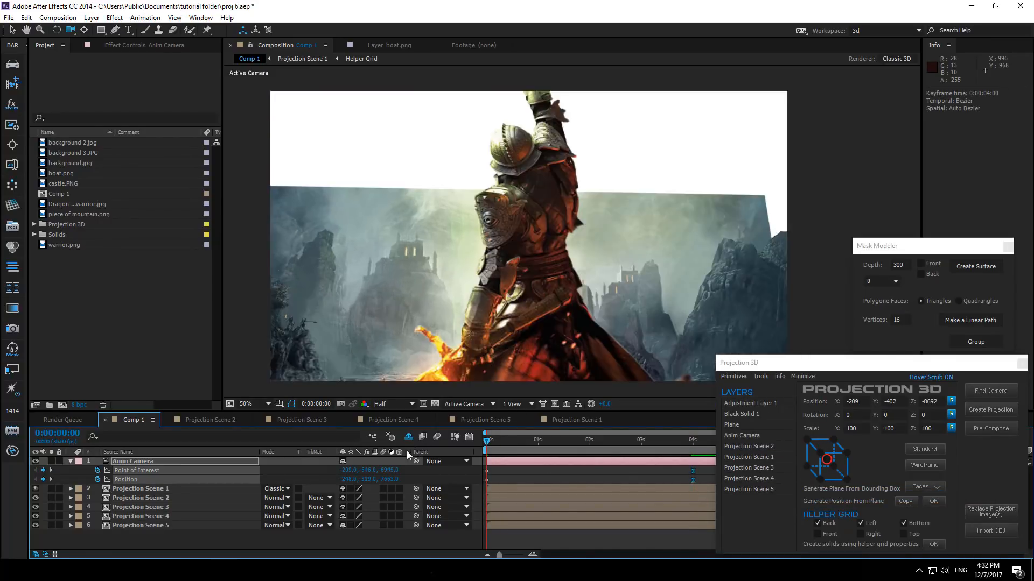
- Preview the camera move in full screen and stop playback
{"action": "key", "text": "space"}
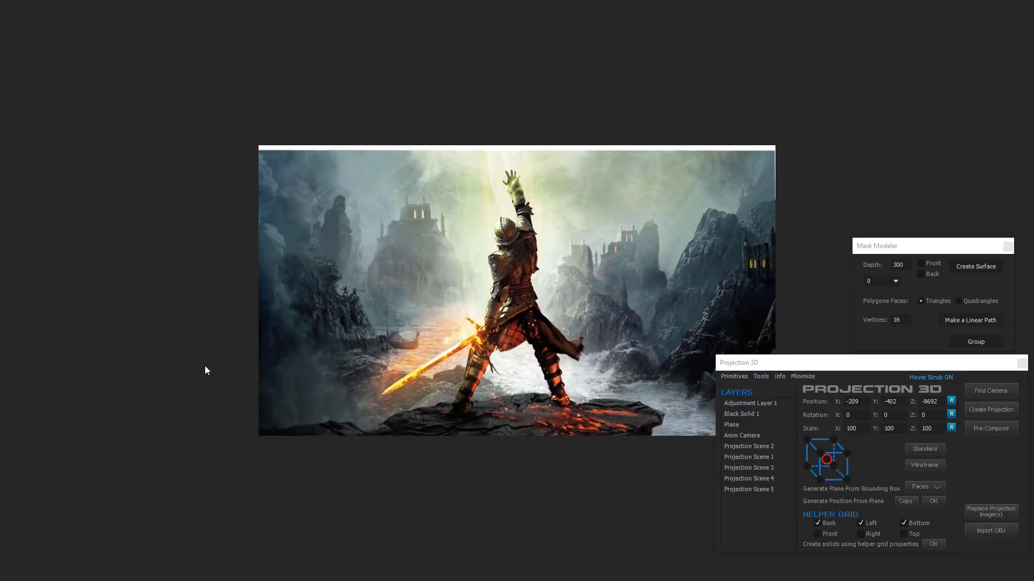
{"action": "key", "text": "space"}
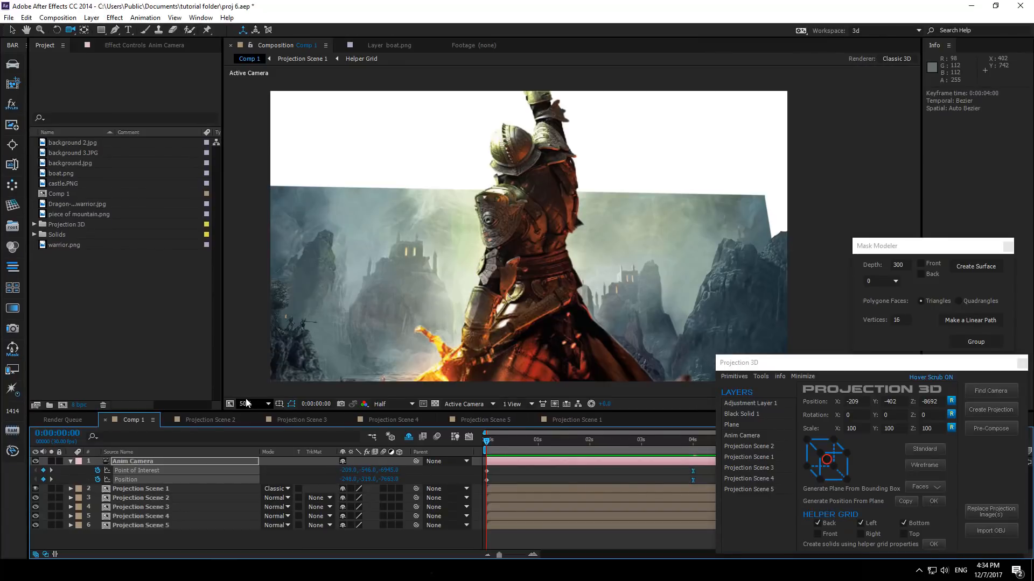
- Switch to Photoshop and open the background 3 image from the Dragon Age folder
{"action": "key", "text": "v"}
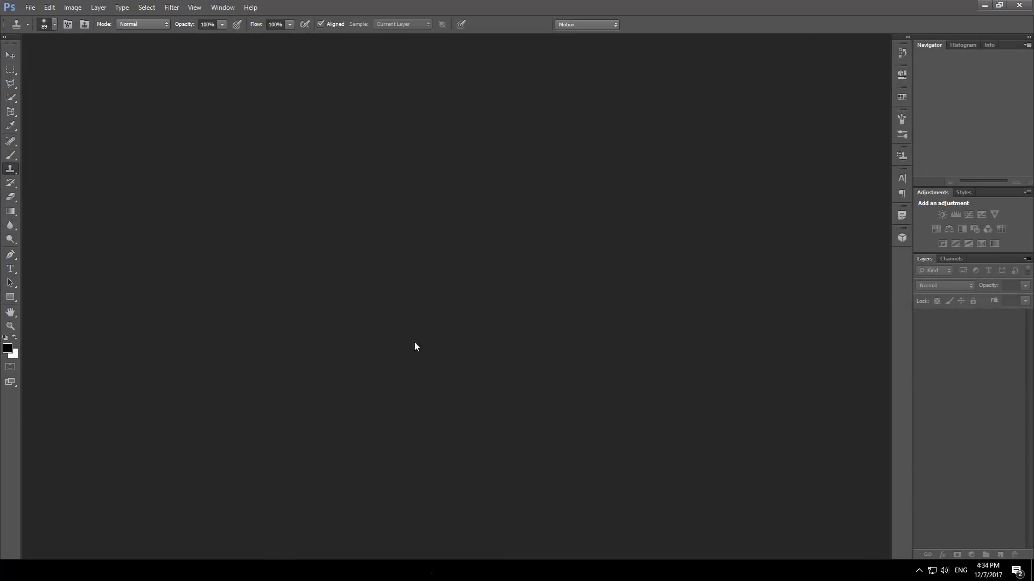
{"action": "key", "text": "alt+Tab"}
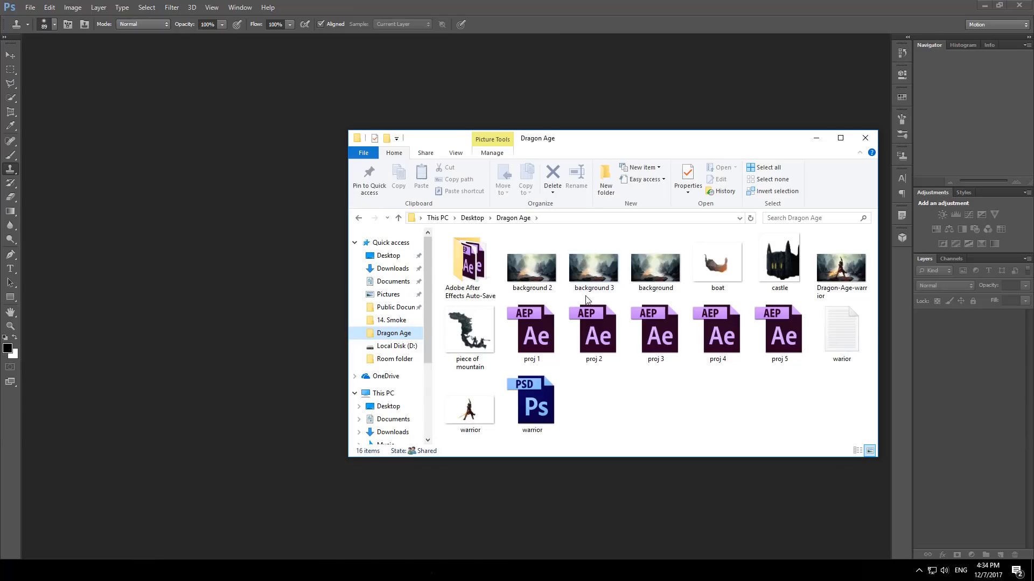
{"action": "left_click_drag", "start_coordinate": [591, 273], "coordinate": [280, 256]}
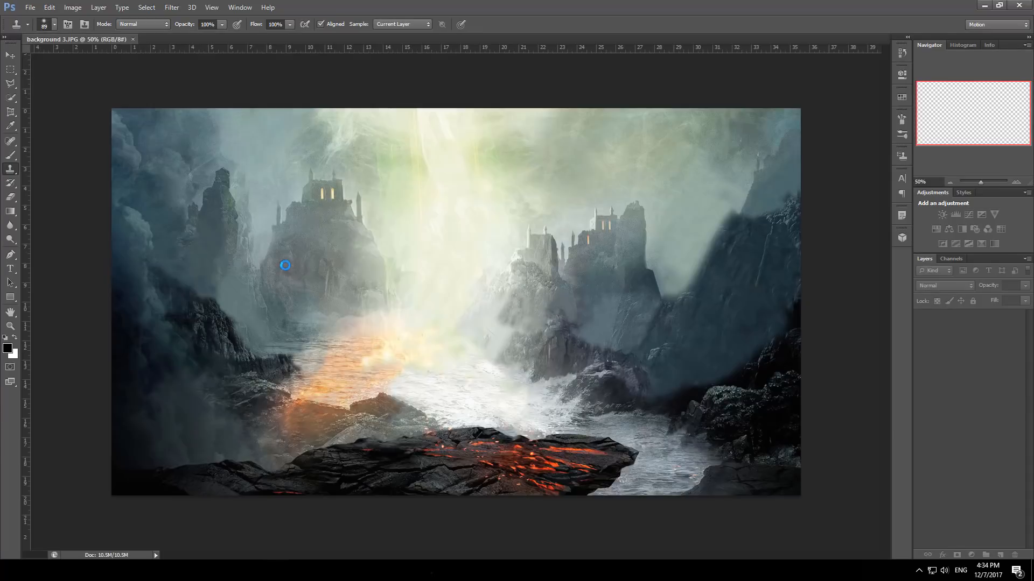
- Enlarge the canvas of background 3 to 4800 × 2700 pixels
{"action": "left_click", "coordinate": [73, 8]}
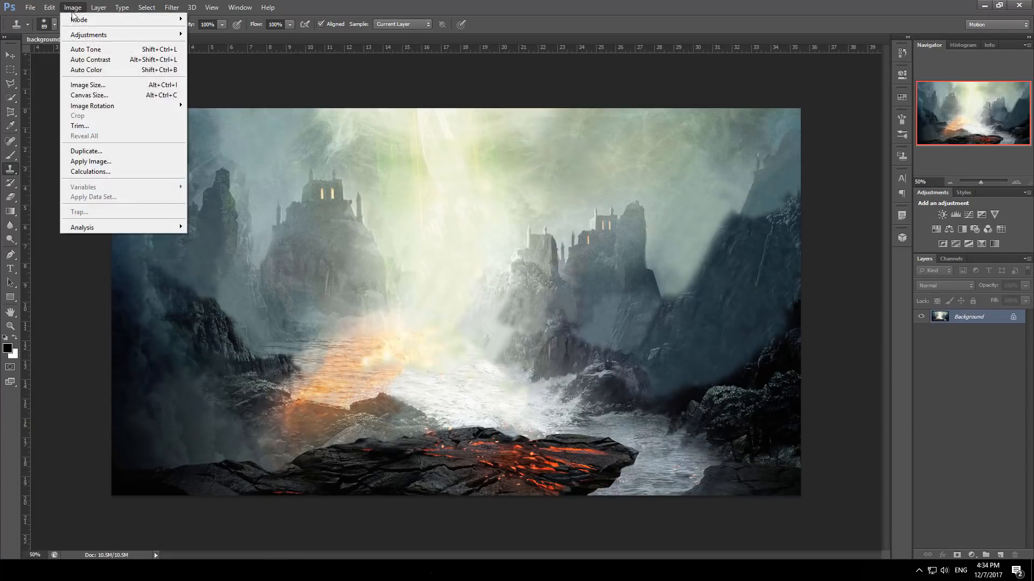
{"action": "left_click", "coordinate": [102, 98]}
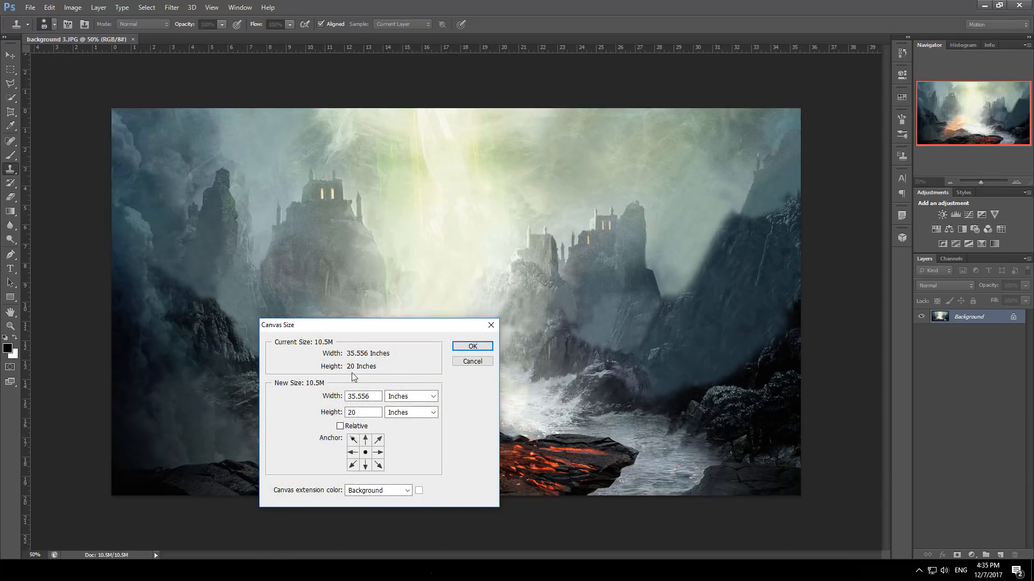
{"action": "left_click", "coordinate": [409, 397]}
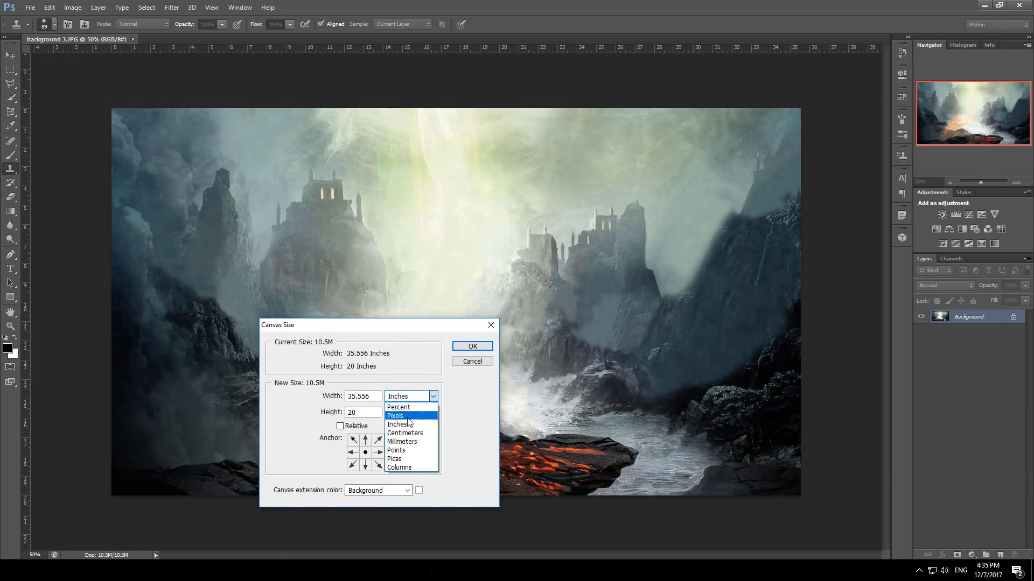
{"action": "left_click", "coordinate": [408, 417]}
{"action": "key", "text": "shift+Tab"}
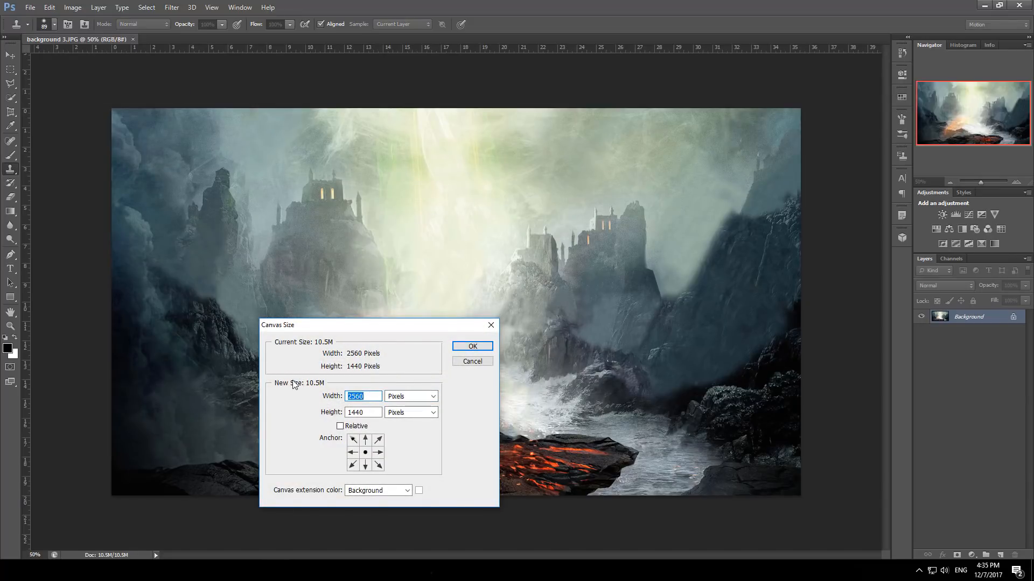
{"action": "type", "text": "4800"}
{"action": "key", "text": "Tab"}
{"action": "type", "text": "2700"}
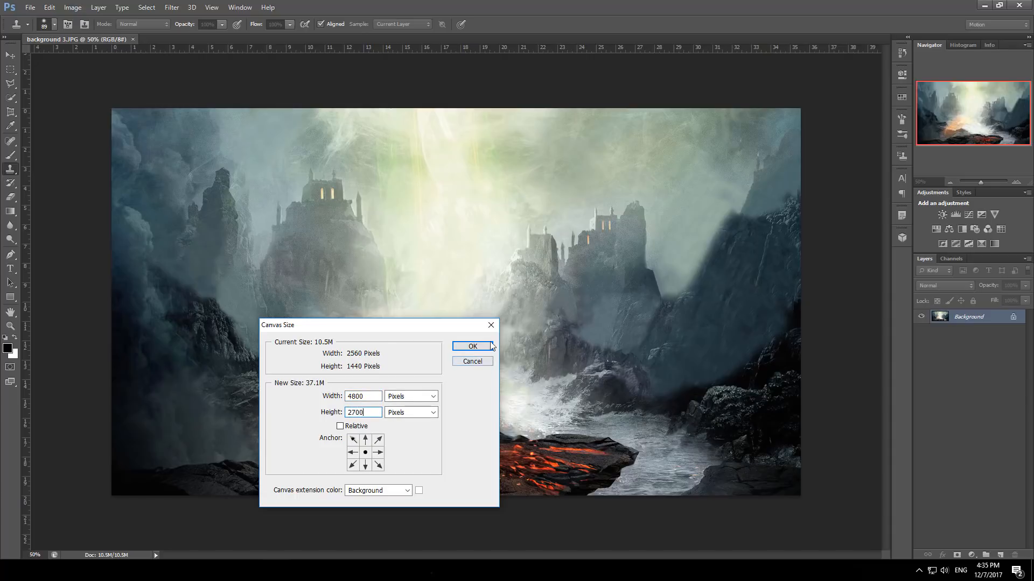
{"action": "left_click", "coordinate": [492, 346]}
- Paint with the Clone Stamp tool to fill the empty canvas above and beside the image with cloned smoke and cliffs
{"action": "scroll", "coordinate": [562, 287], "scroll_direction": "down", "scroll_amount": 2}
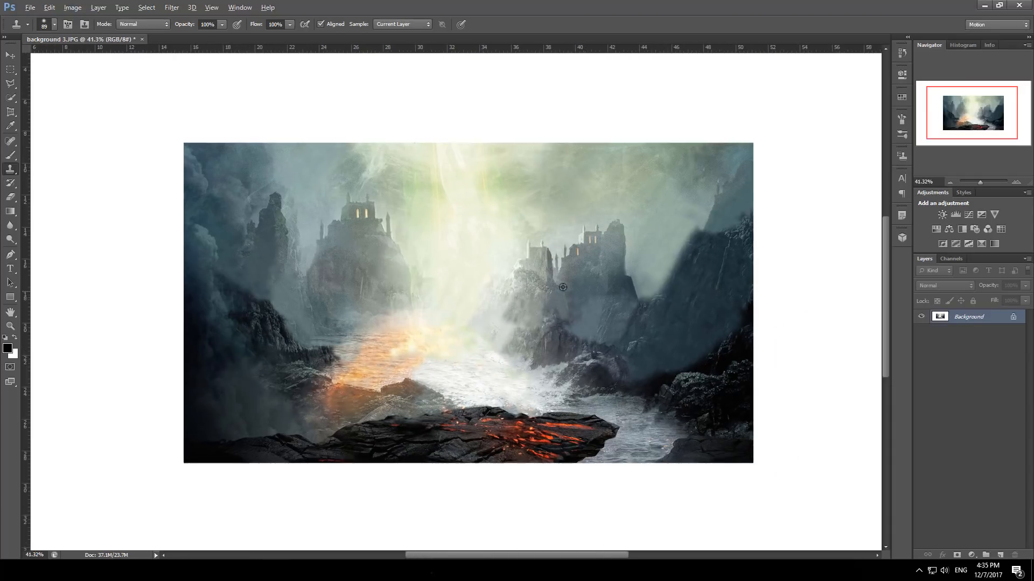
{"action": "scroll", "coordinate": [562, 287], "scroll_direction": "down", "scroll_amount": 1}
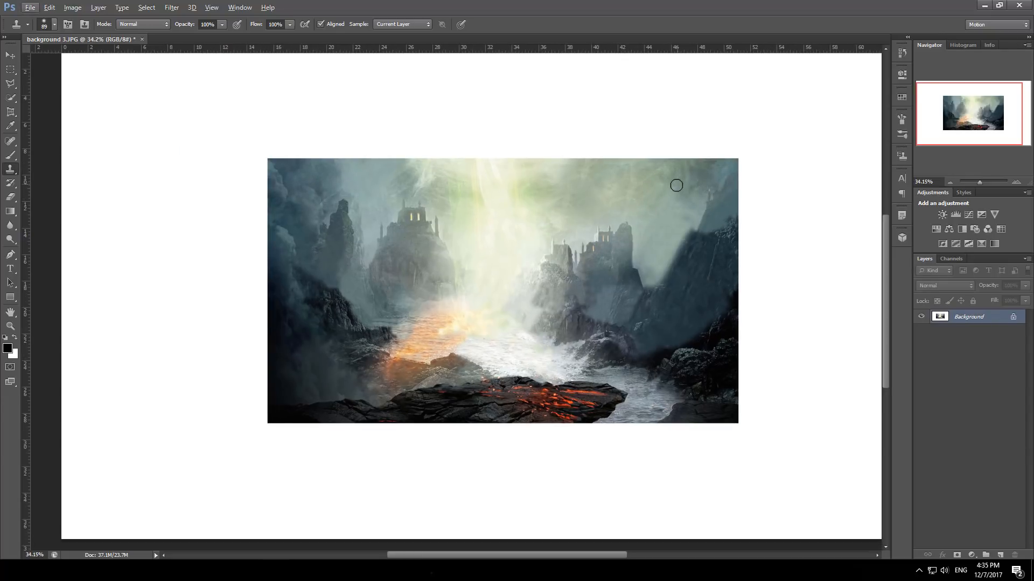
{"action": "right_click", "coordinate": [493, 180], "text": "alt"}
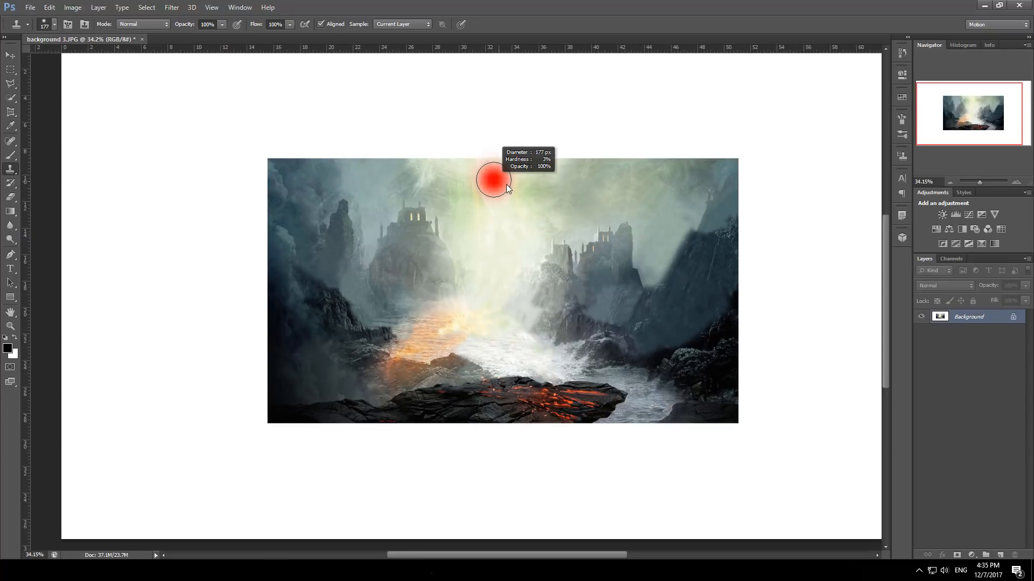
{"action": "left_click_drag", "start_coordinate": [506, 184], "coordinate": [510, 186]}
{"action": "left_click", "coordinate": [658, 206], "text": "alt"}
{"action": "mouse_move", "coordinate": [676, 173]}
{"action": "left_mouse_down"}
{"action": "mouse_move", "coordinate": [699, 132]}
{"action": "mouse_move", "coordinate": [651, 164]}
{"action": "mouse_move", "coordinate": [639, 201]}
{"action": "left_mouse_up"}
{"action": "left_click_drag", "start_coordinate": [694, 96], "coordinate": [704, 106]}
{"action": "left_click", "coordinate": [630, 189], "text": "alt"}
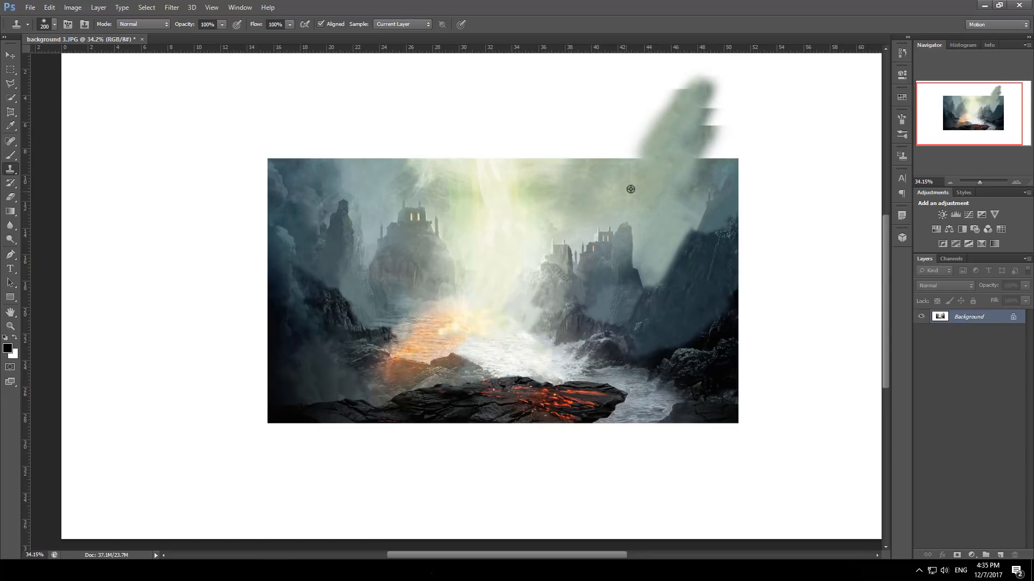
{"action": "mouse_move", "coordinate": [704, 152]}
{"action": "left_mouse_down"}
{"action": "mouse_move", "coordinate": [678, 164]}
{"action": "mouse_move", "coordinate": [759, 115]}
{"action": "left_mouse_up"}
{"action": "scroll", "coordinate": [761, 139], "scroll_direction": "up", "scroll_amount": 1}
{"action": "left_click", "coordinate": [648, 197], "text": "alt"}
{"action": "mouse_move", "coordinate": [663, 158]}
{"action": "left_mouse_down"}
{"action": "mouse_move", "coordinate": [710, 143]}
{"action": "mouse_move", "coordinate": [687, 157]}
{"action": "mouse_move", "coordinate": [704, 161]}
{"action": "mouse_move", "coordinate": [706, 64]}
{"action": "mouse_move", "coordinate": [574, 143]}
{"action": "mouse_move", "coordinate": [623, 140]}
{"action": "mouse_move", "coordinate": [596, 47]}
{"action": "left_mouse_up"}
{"action": "scroll", "coordinate": [608, 120], "scroll_direction": "down", "scroll_amount": 2}
{"action": "scroll", "coordinate": [609, 120], "scroll_direction": "down", "scroll_amount": 1}
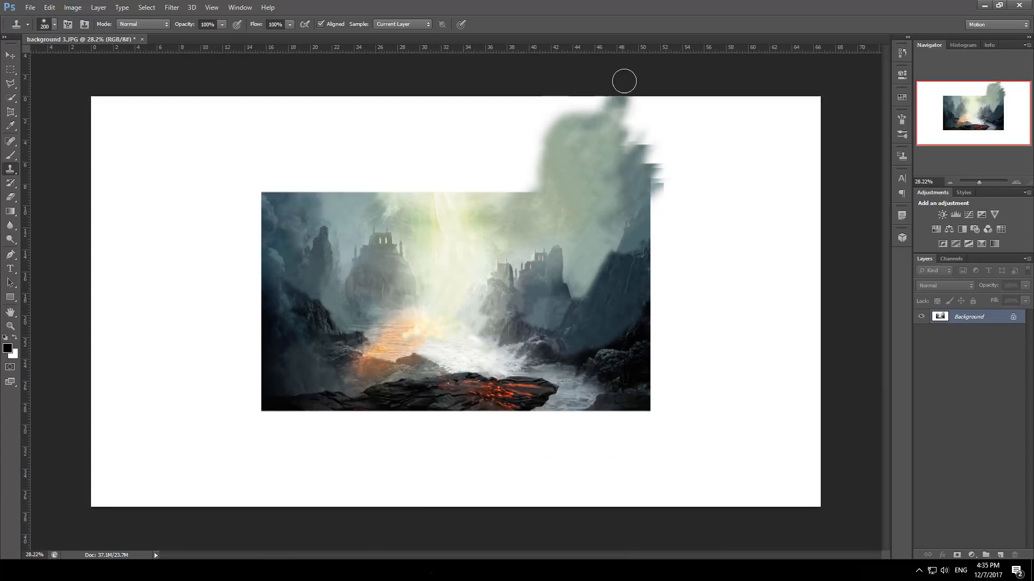
{"action": "mouse_move", "coordinate": [572, 164]}
{"action": "left_mouse_down"}
{"action": "mouse_move", "coordinate": [586, 127]}
{"action": "mouse_move", "coordinate": [561, 186]}
{"action": "mouse_move", "coordinate": [654, 101]}
{"action": "mouse_move", "coordinate": [545, 139]}
{"action": "mouse_move", "coordinate": [623, 154]}
{"action": "mouse_move", "coordinate": [699, 100]}
{"action": "mouse_move", "coordinate": [596, 131]}
{"action": "mouse_move", "coordinate": [644, 107]}
{"action": "mouse_move", "coordinate": [604, 192]}
{"action": "mouse_move", "coordinate": [729, 118]}
{"action": "left_mouse_up"}
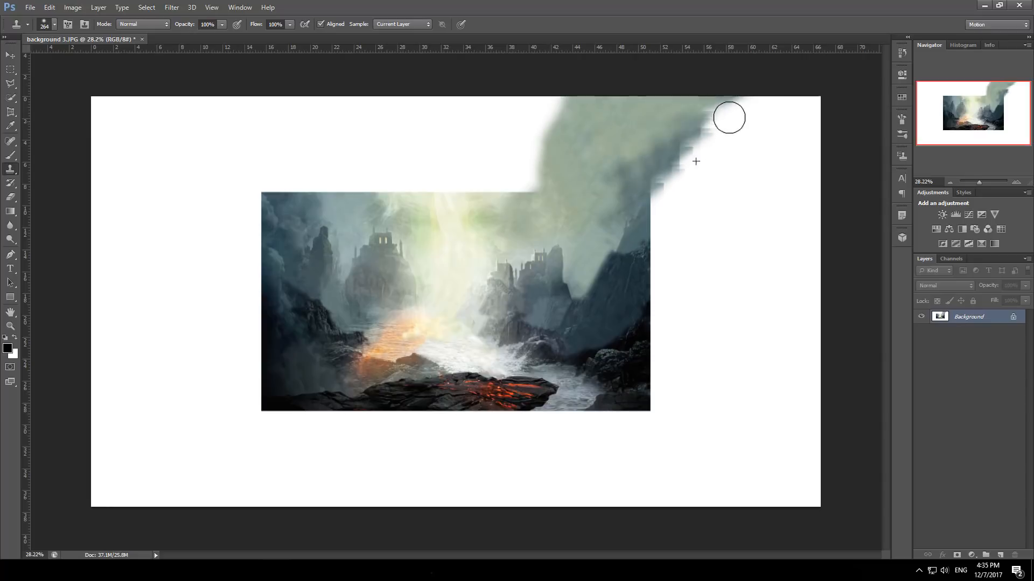
{"action": "mouse_move", "coordinate": [645, 227]}
{"action": "left_mouse_down"}
{"action": "mouse_move", "coordinate": [659, 218]}
{"action": "mouse_move", "coordinate": [655, 194]}
{"action": "left_mouse_up"}
{"action": "mouse_move", "coordinate": [345, 200]}
{"action": "left_mouse_down"}
{"action": "mouse_move", "coordinate": [363, 186]}
{"action": "mouse_move", "coordinate": [324, 189]}
{"action": "mouse_move", "coordinate": [336, 164]}
{"action": "mouse_move", "coordinate": [354, 169]}
{"action": "mouse_move", "coordinate": [356, 146]}
{"action": "mouse_move", "coordinate": [296, 147]}
{"action": "mouse_move", "coordinate": [346, 167]}
{"action": "mouse_move", "coordinate": [330, 145]}
{"action": "mouse_move", "coordinate": [307, 196]}
{"action": "left_mouse_up"}
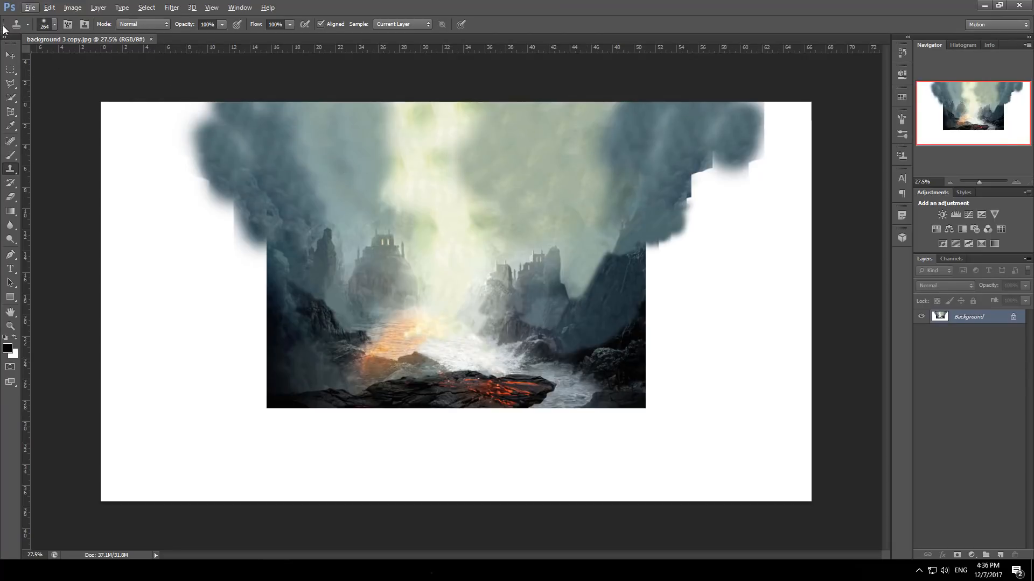
- Save the image as background 3 in JPEG format, replacing the original file
{"action": "left_click", "coordinate": [30, 7]}
{"action": "left_click", "coordinate": [49, 133]}
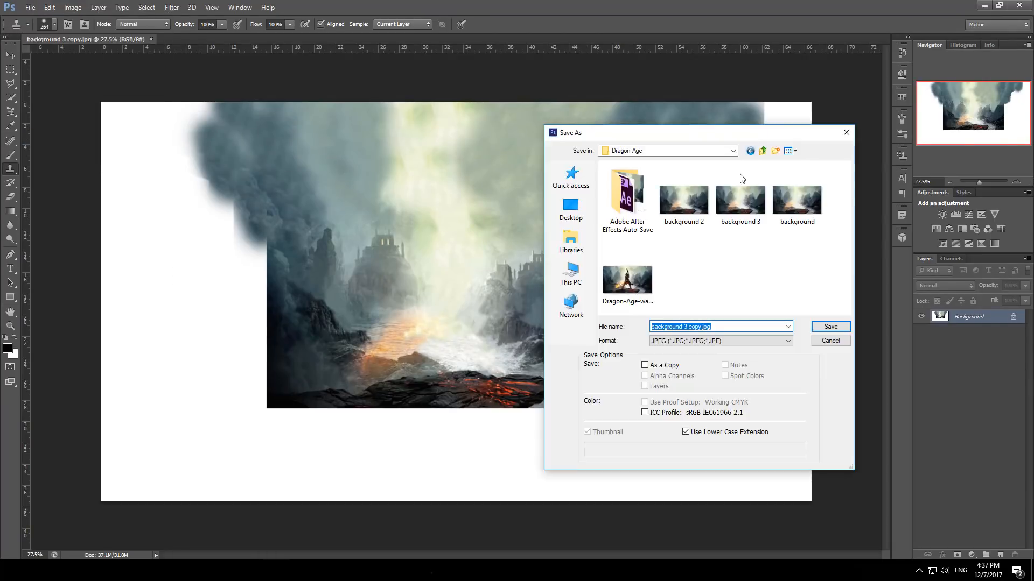
{"action": "left_click", "coordinate": [736, 207]}
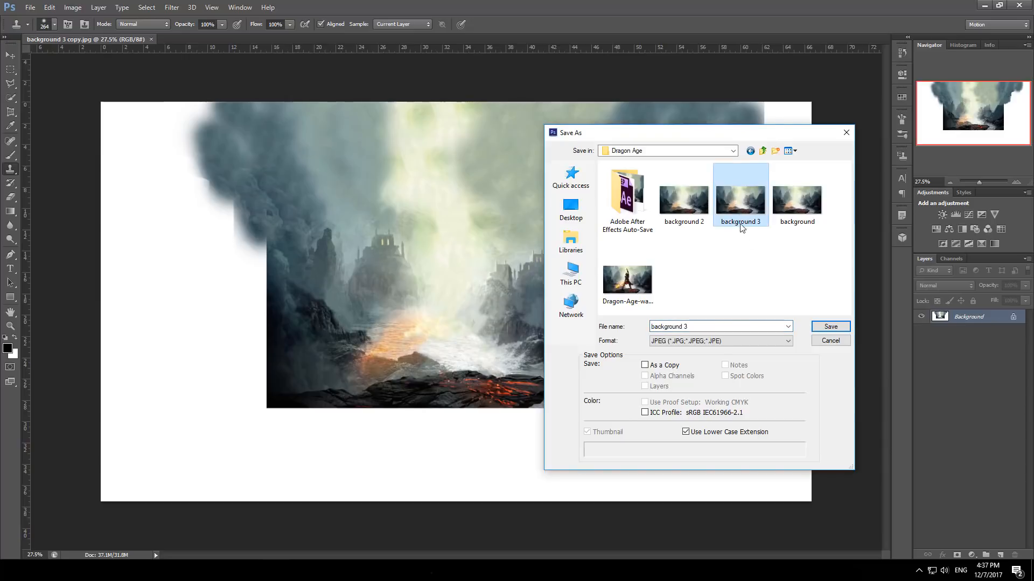
{"action": "left_click", "coordinate": [819, 326]}
{"action": "left_click", "coordinate": [490, 216]}
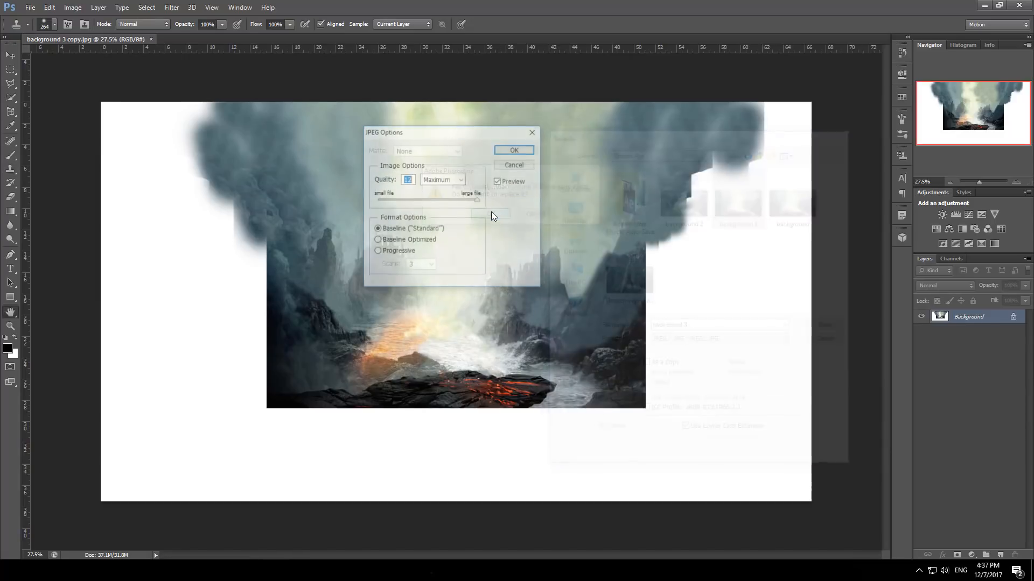
{"action": "left_click", "coordinate": [511, 152]}
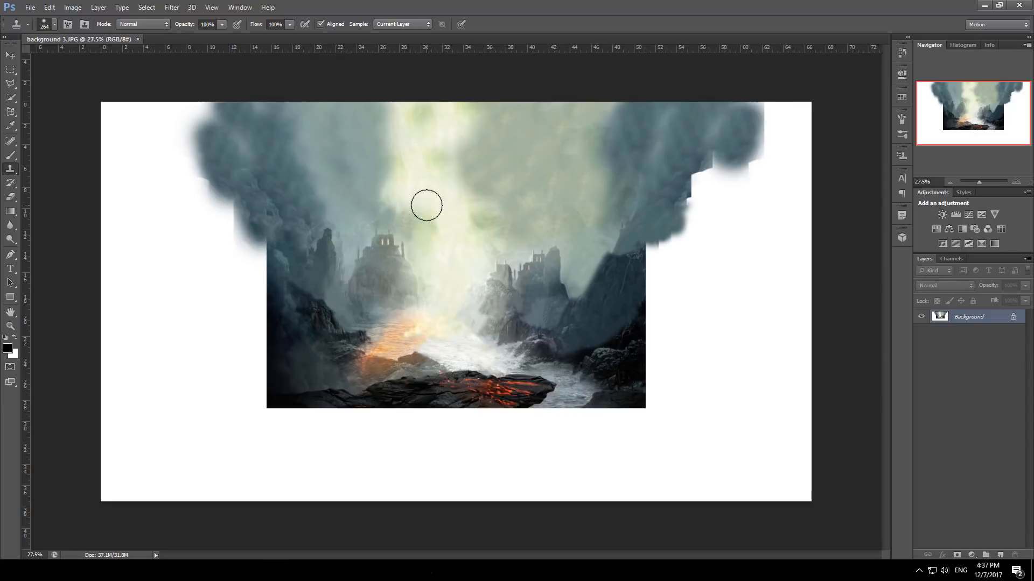
- Return to After Effects and preview the composition with the updated background
{"action": "key", "text": "alt+Tab"}
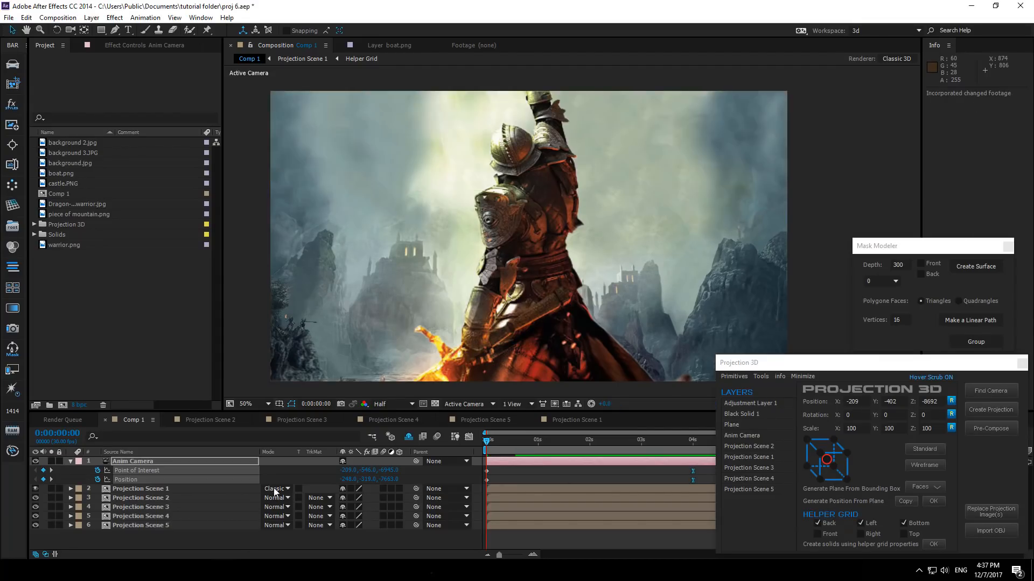
{"action": "key", "text": "KP_0"}
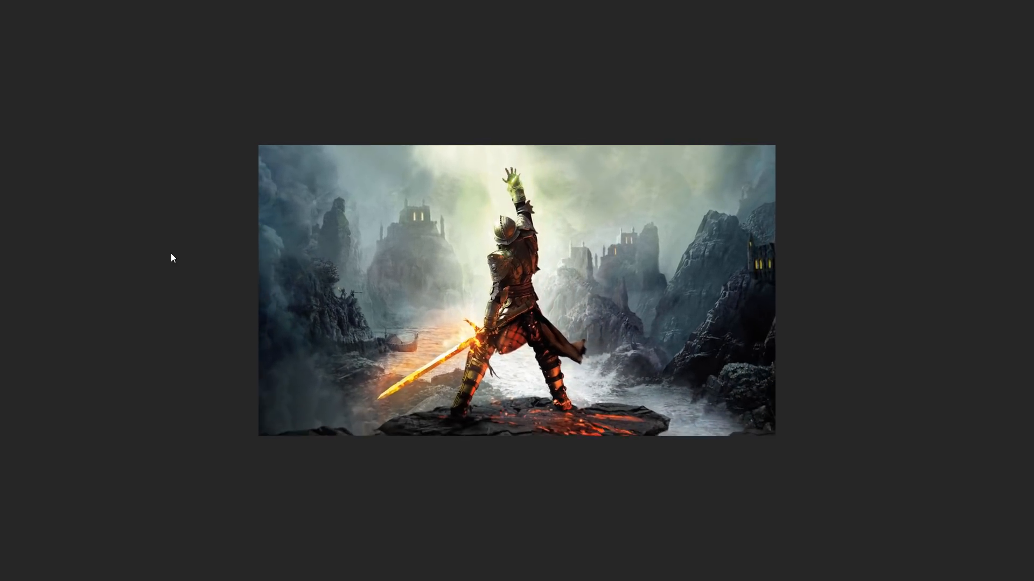
{"action": "key", "text": "space"}
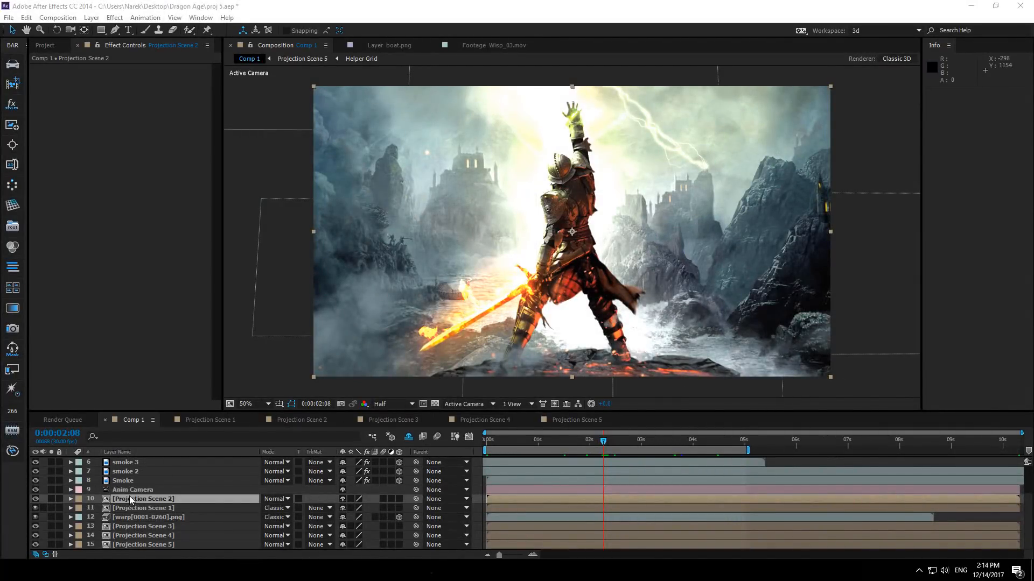
- Toggle the smoke layers' visibility off and on to compare the composition with and without them
{"action": "left_click", "coordinate": [117, 481]}
{"action": "scroll", "coordinate": [120, 482], "scroll_direction": "up", "scroll_amount": 1}
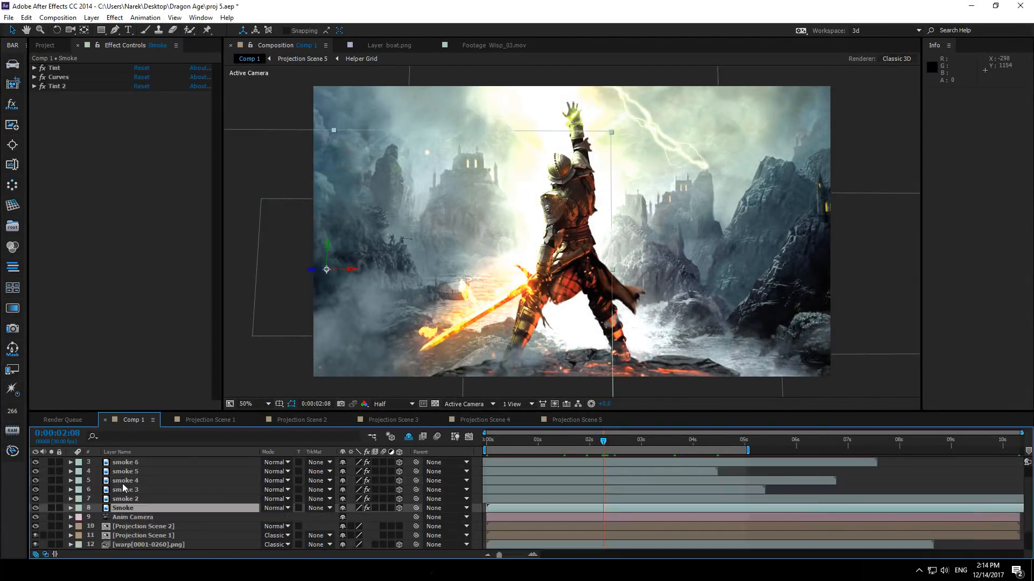
{"action": "left_click", "coordinate": [35, 509]}
{"action": "left_click", "coordinate": [36, 508]}
{"action": "left_click", "coordinate": [36, 501]}
{"action": "left_click", "coordinate": [36, 499]}
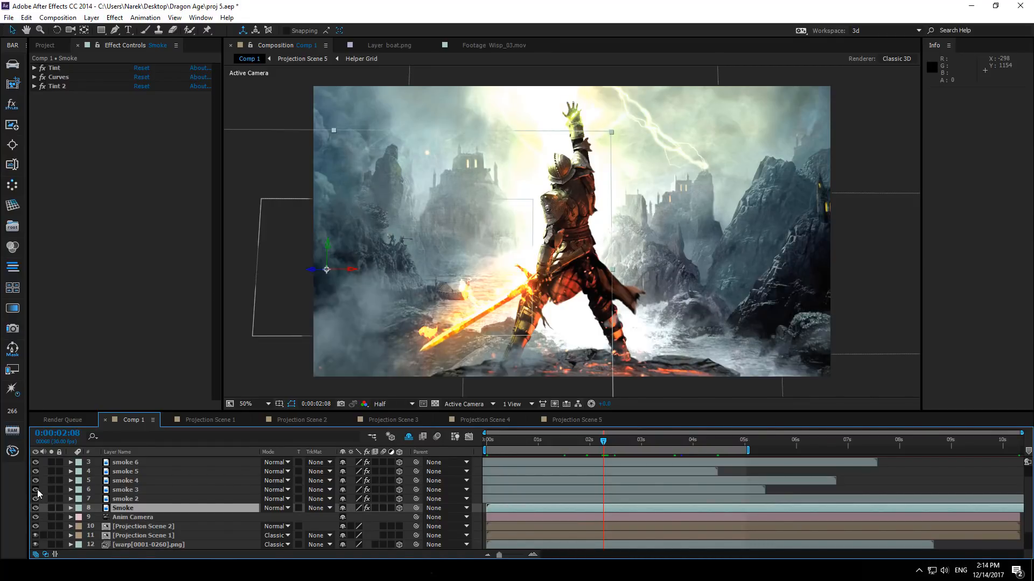
{"action": "left_click", "coordinate": [36, 490]}
{"action": "left_click", "coordinate": [36, 491]}
{"action": "scroll", "coordinate": [35, 487], "scroll_direction": "up", "scroll_amount": 2}
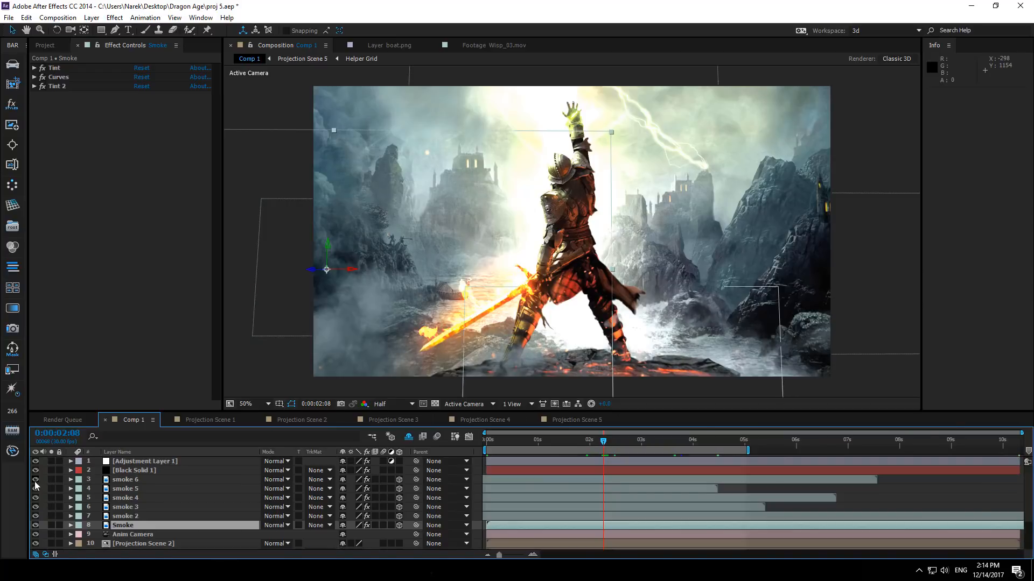
- Open Projection Scene 1 and inspect its fire and particles layers at different times
{"action": "left_click", "coordinate": [214, 422]}
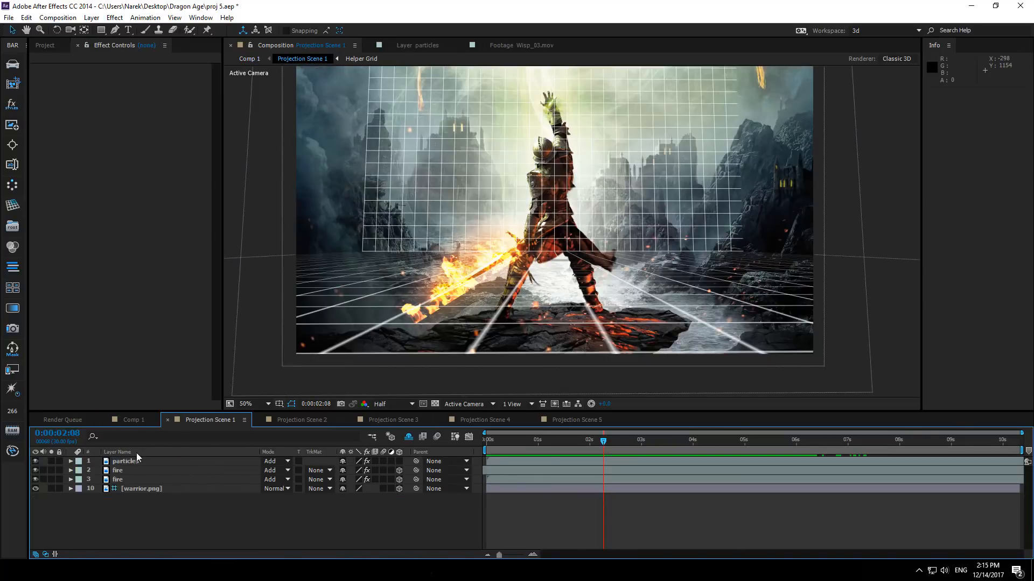
{"action": "left_click", "coordinate": [124, 481]}
{"action": "left_click", "coordinate": [124, 471]}
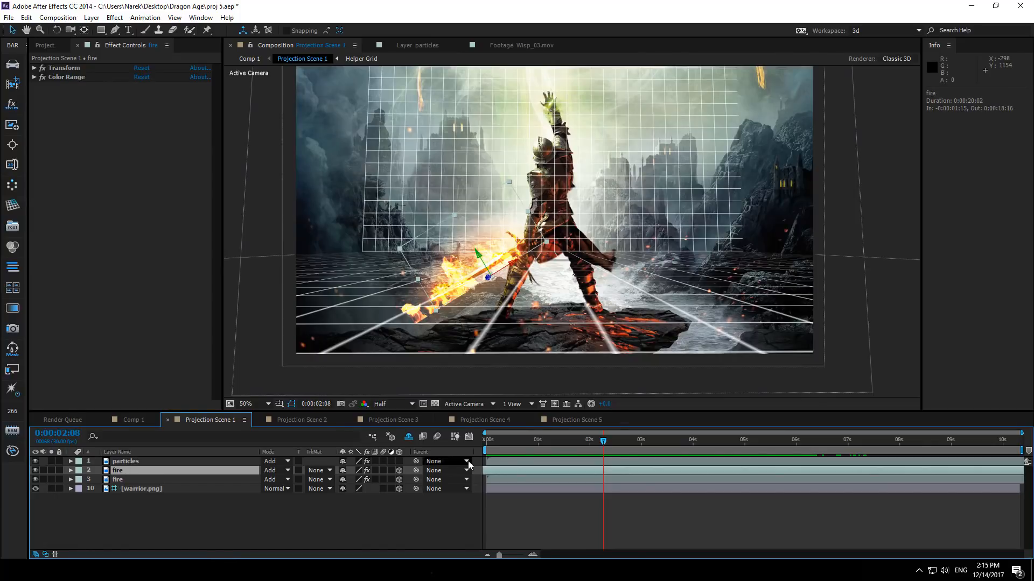
{"action": "left_click_drag", "start_coordinate": [525, 446], "coordinate": [627, 447]}
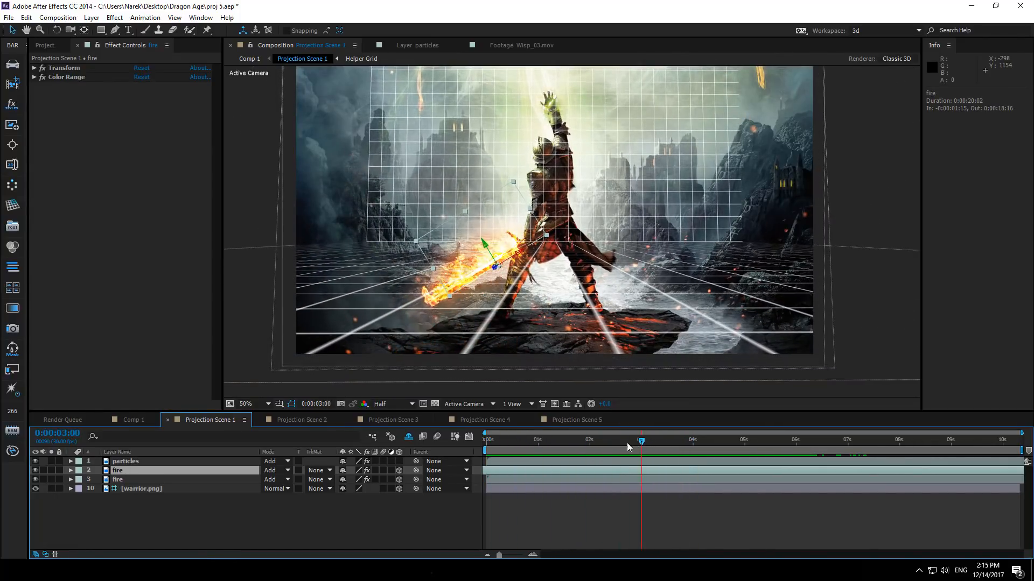
{"action": "left_click", "coordinate": [134, 463]}
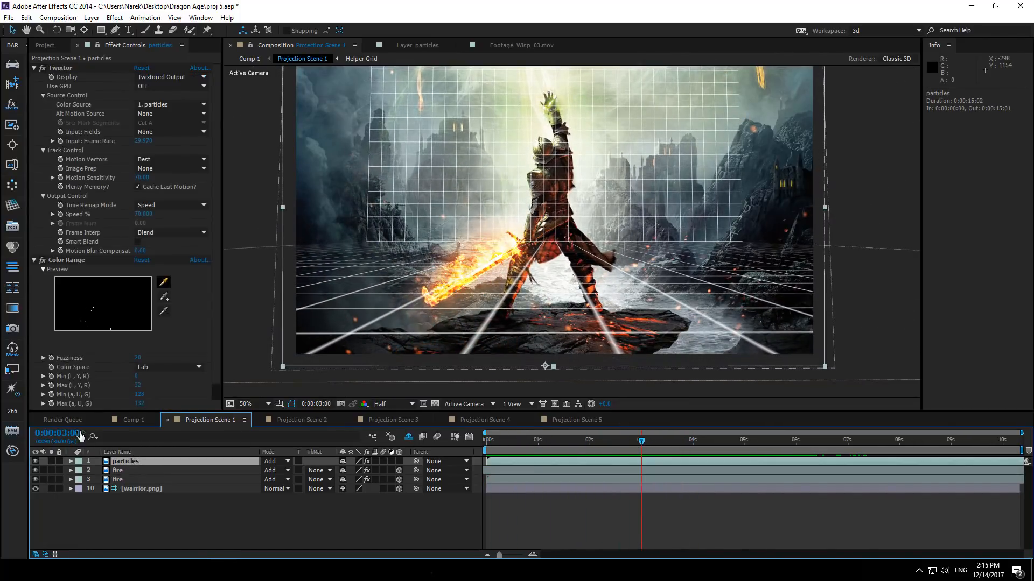
- Return to Comp 1, select the lightning solid layer and scrub the time back to the start
{"action": "left_click", "coordinate": [131, 420]}
{"action": "left_click", "coordinate": [134, 471]}
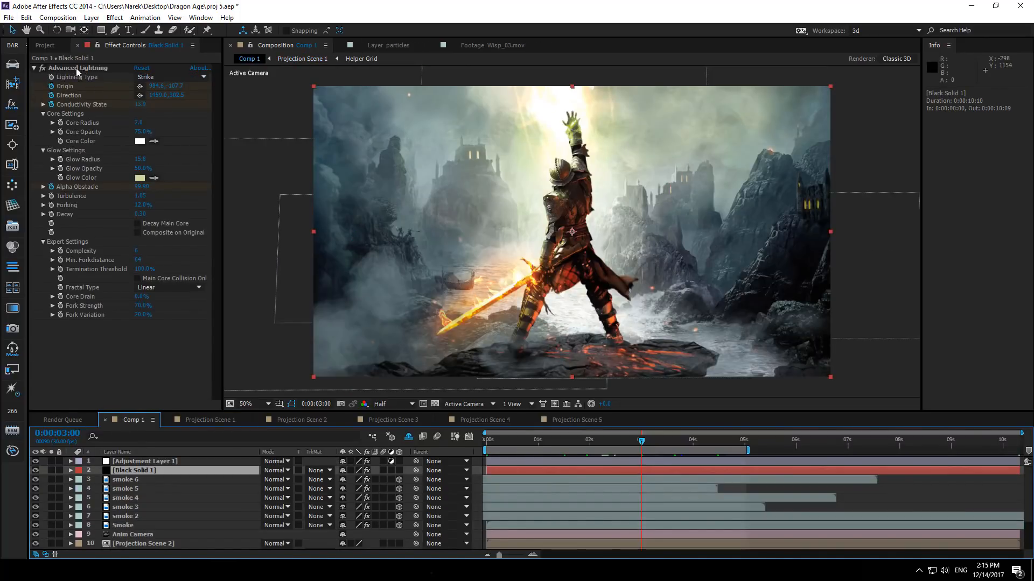
{"action": "left_click", "coordinate": [603, 446]}
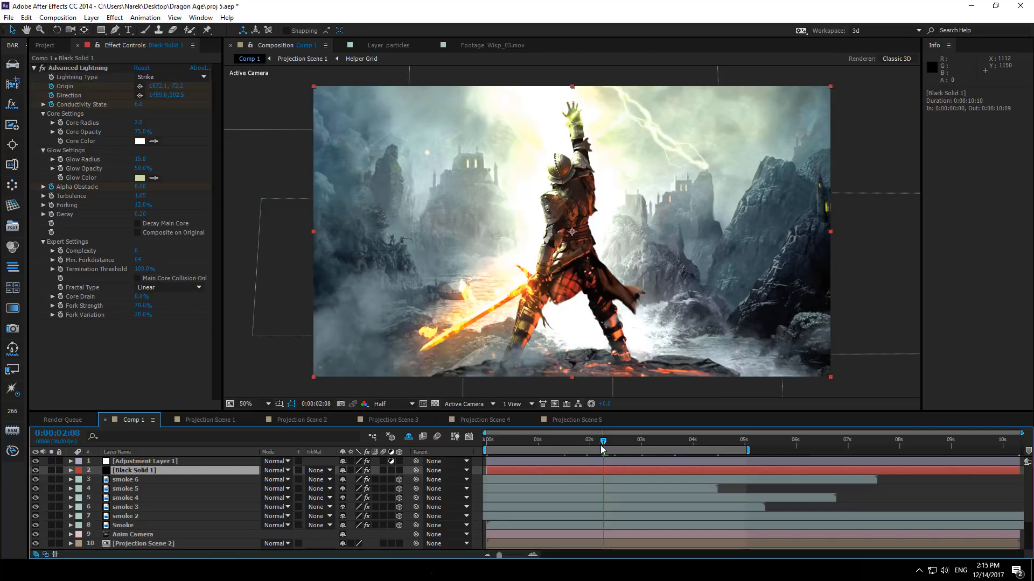
{"action": "left_click_drag", "start_coordinate": [571, 446], "coordinate": [454, 445]}
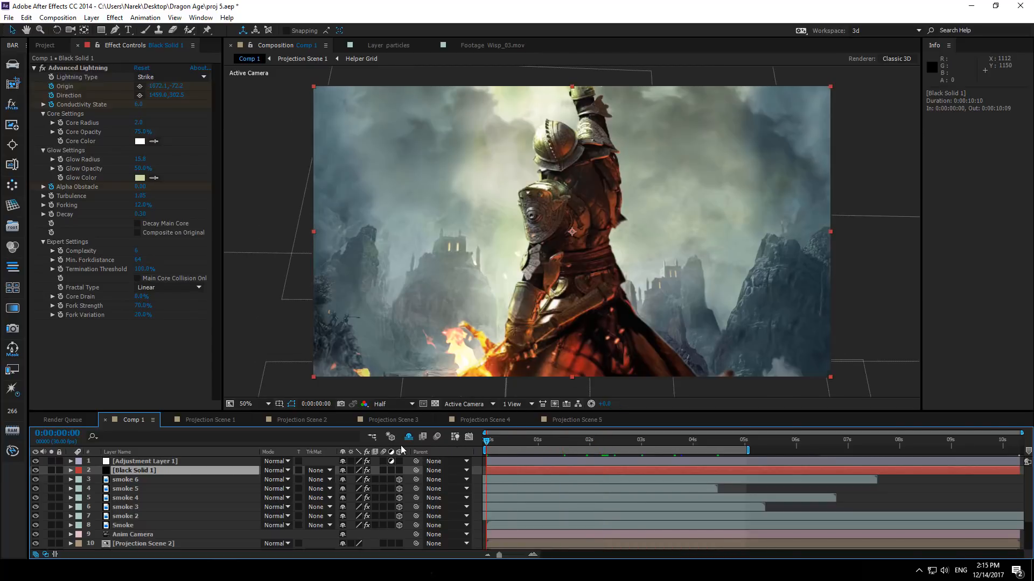